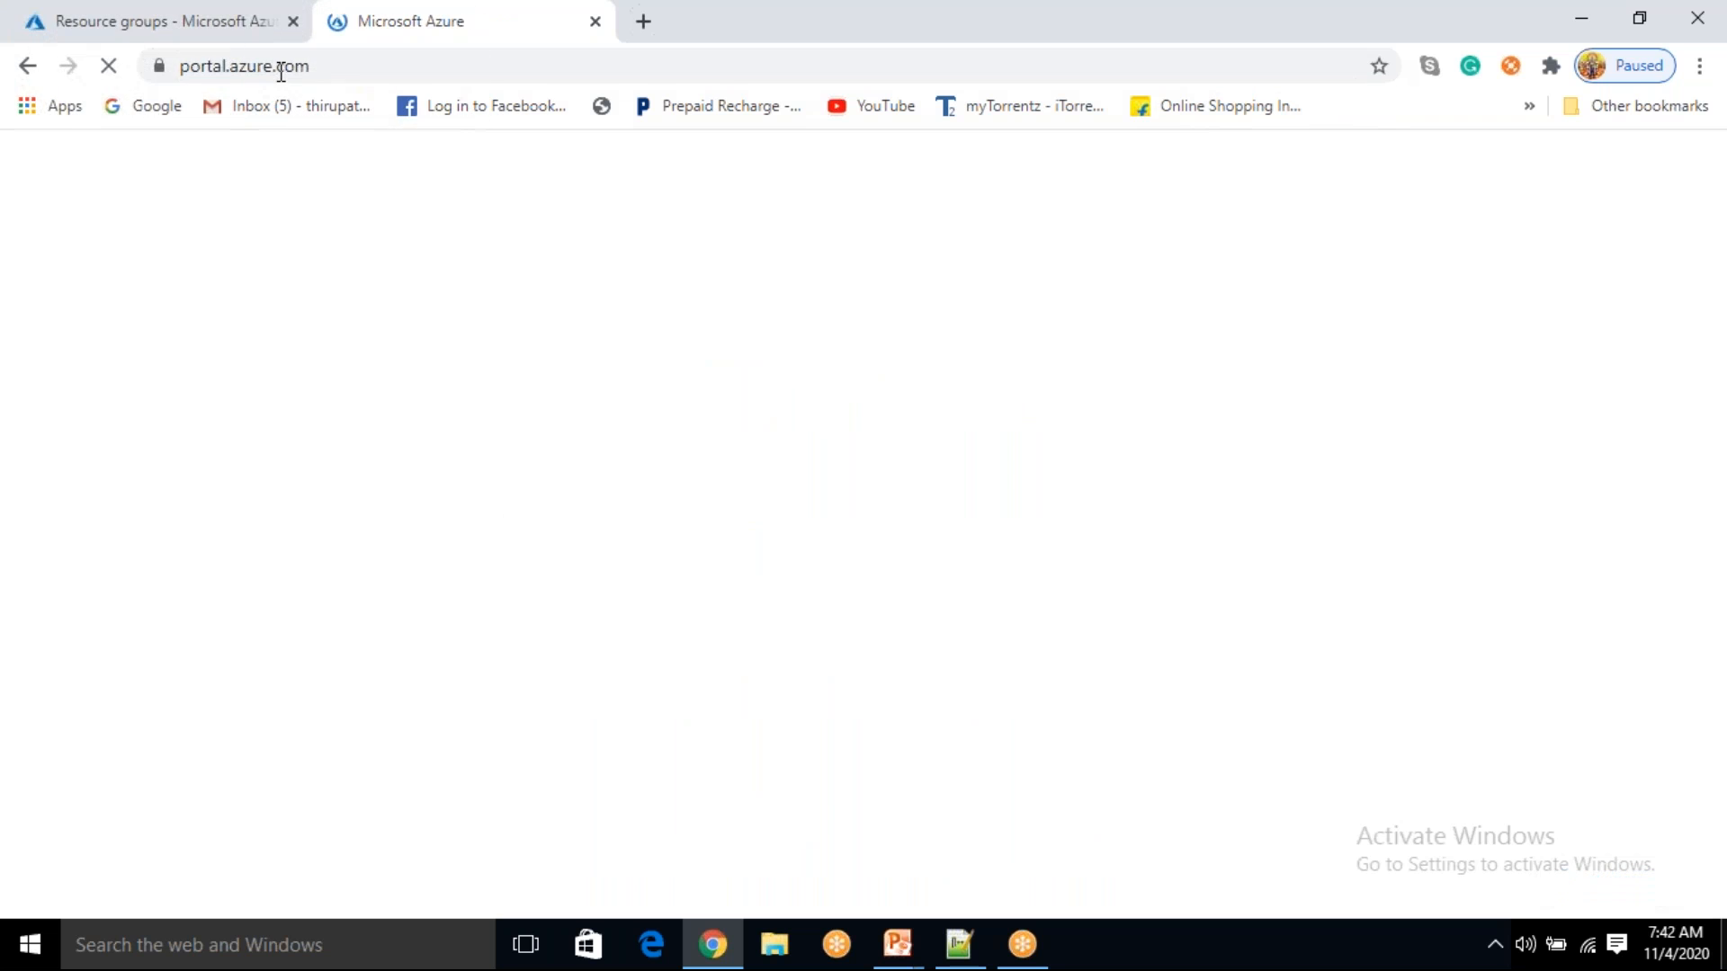
left_click(185, 27)
left_click(376, 7)
left_click(201, 8)
left_click(423, 7)
left_click(189, 11)
left_click(450, 11)
left_click(177, 9)
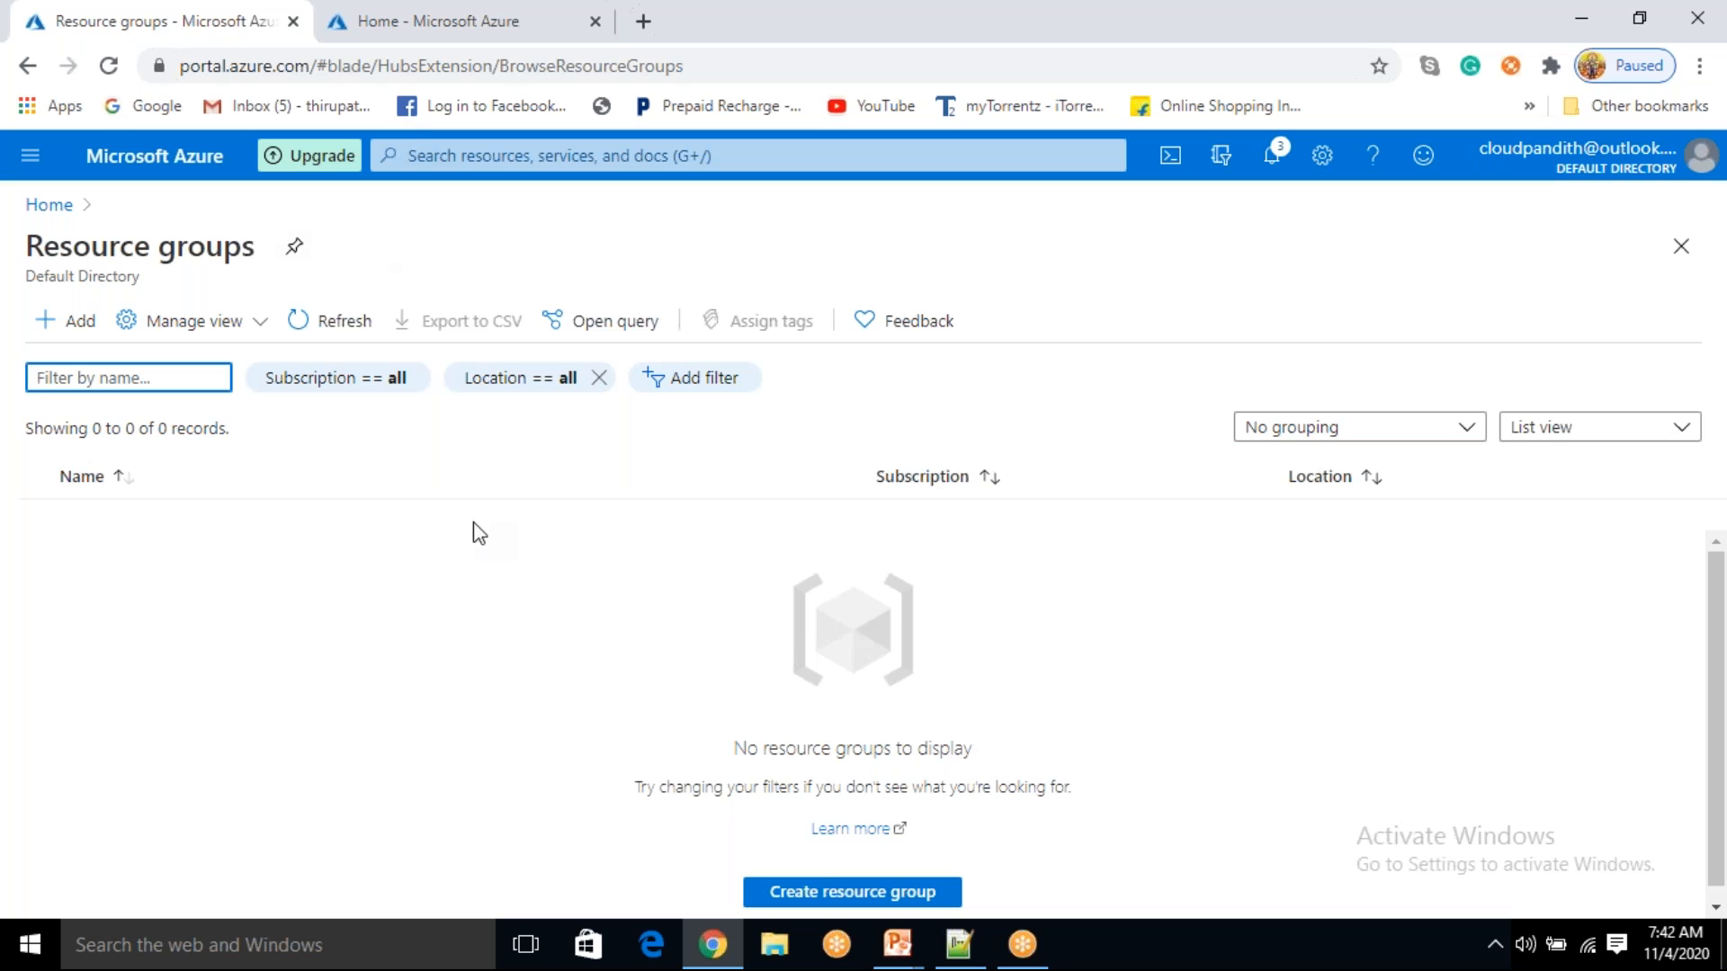
left_click(456, 33)
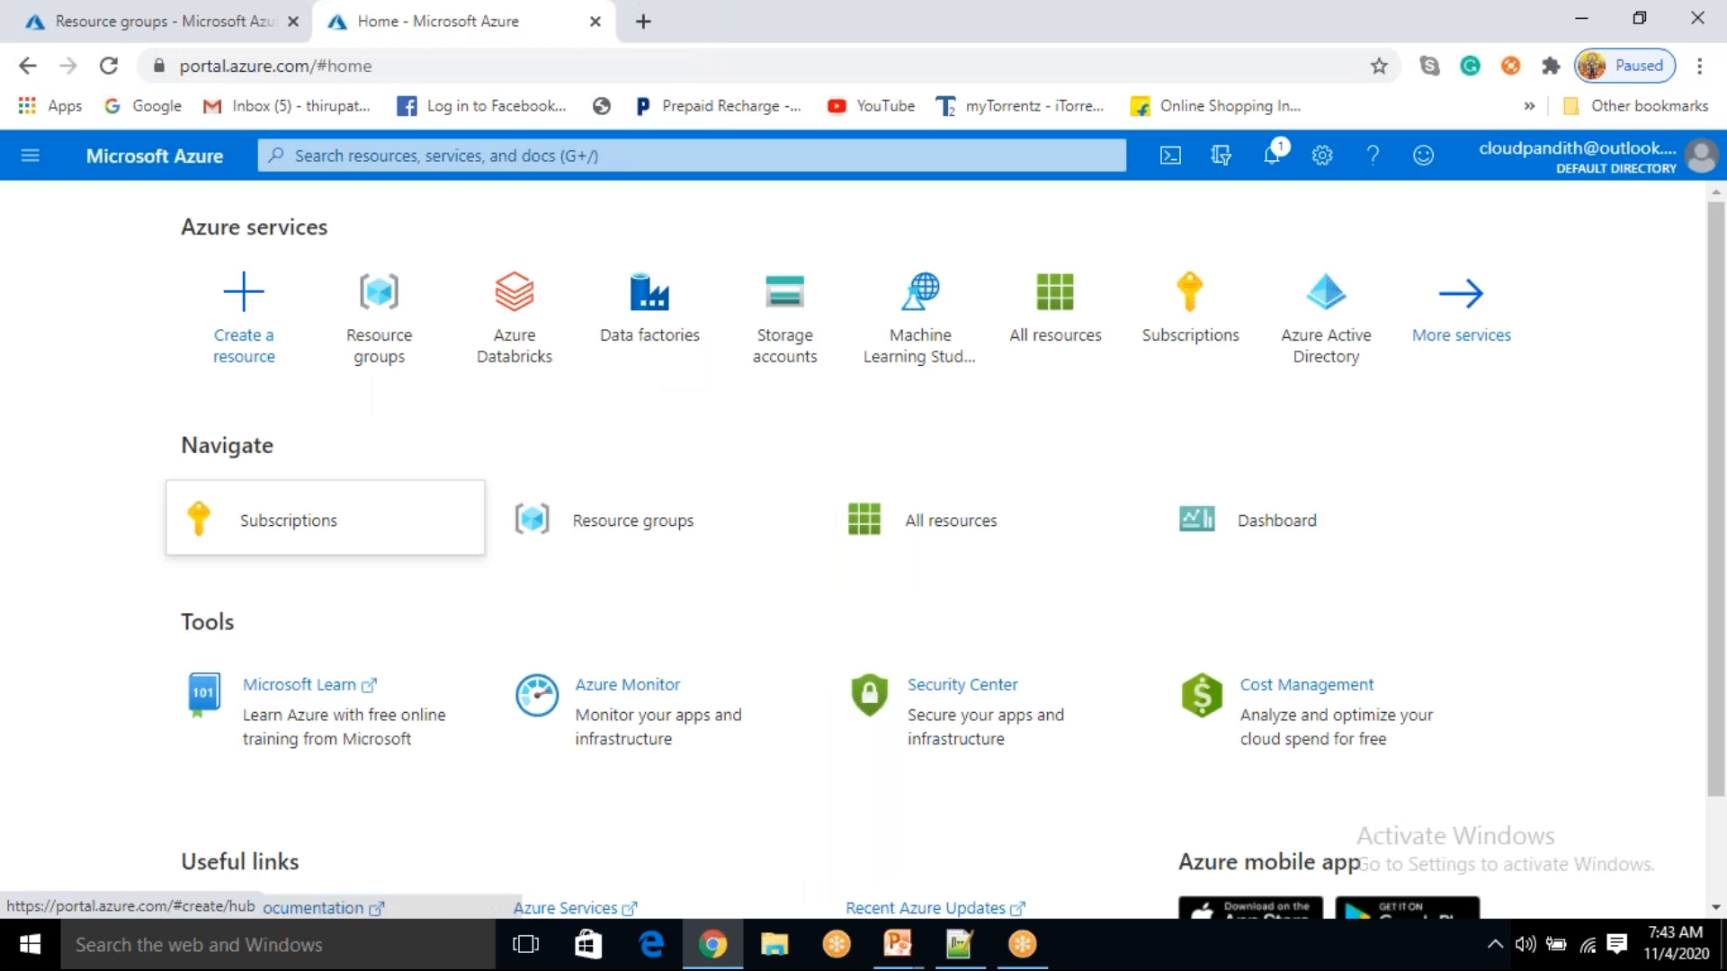
left_click(155, 20)
left_click(454, 20)
left_click(230, 36)
left_click(363, 20)
left_click(214, 36)
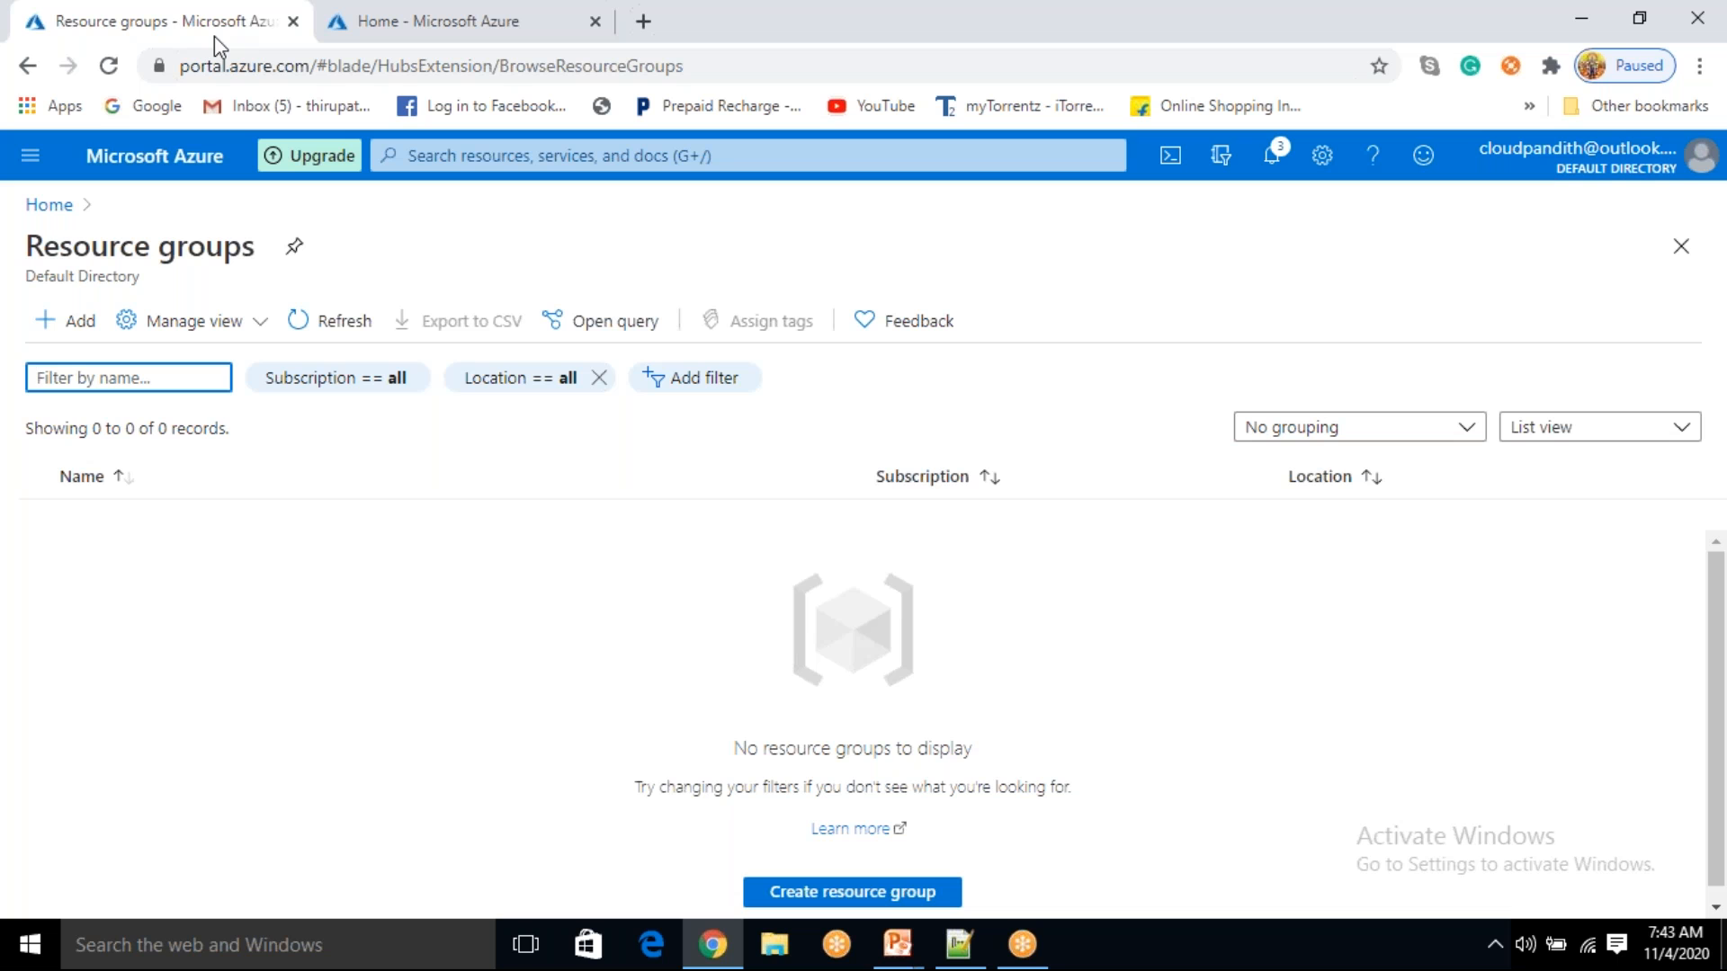
left_click(467, 20)
left_click(151, 29)
left_click(221, 604)
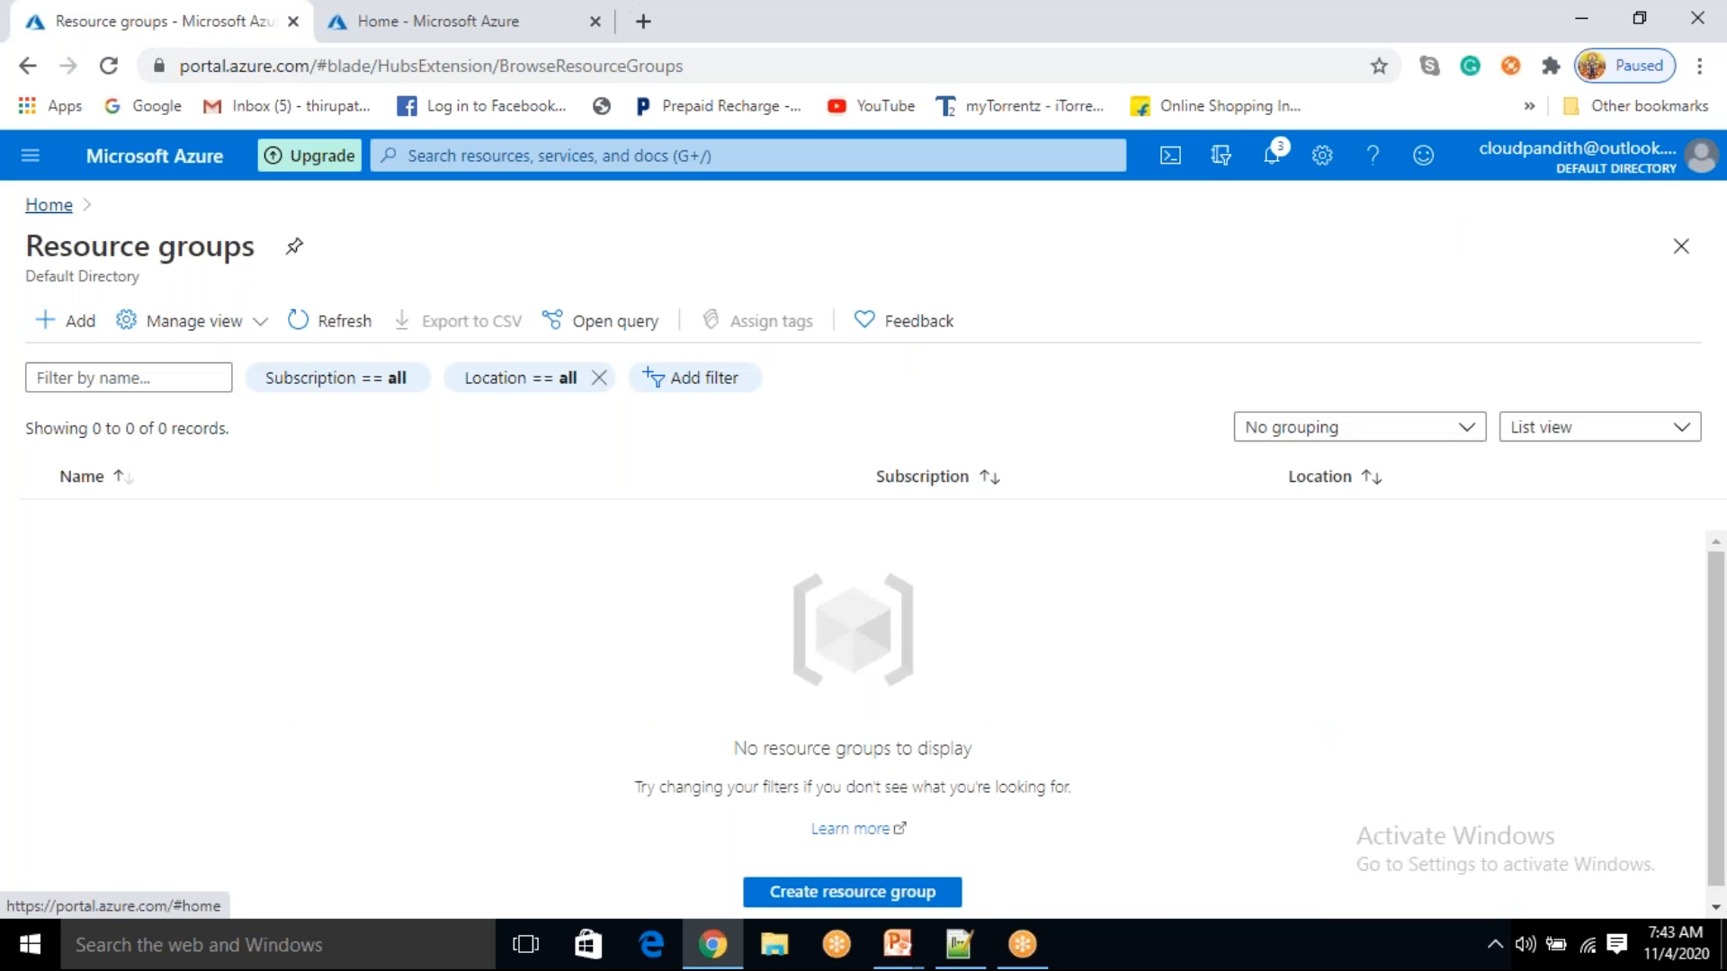
- Go from the portal home page to the storage accounts list and begin creating a new storage account
left_click(43, 212)
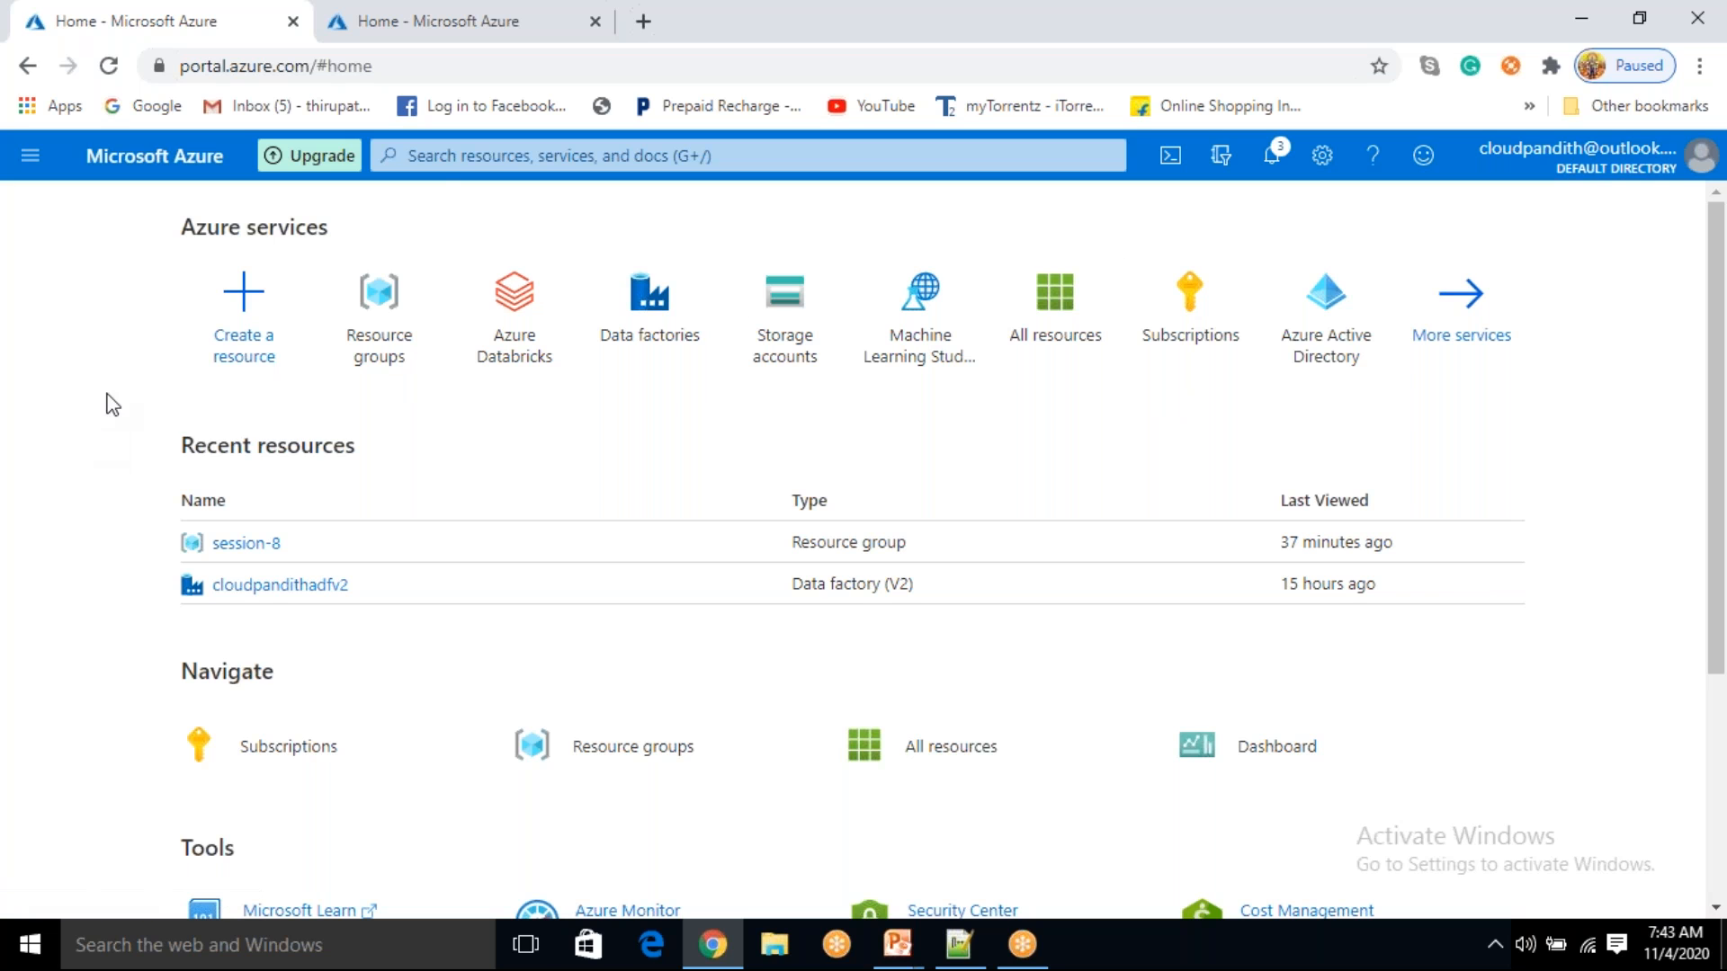
left_click(800, 306)
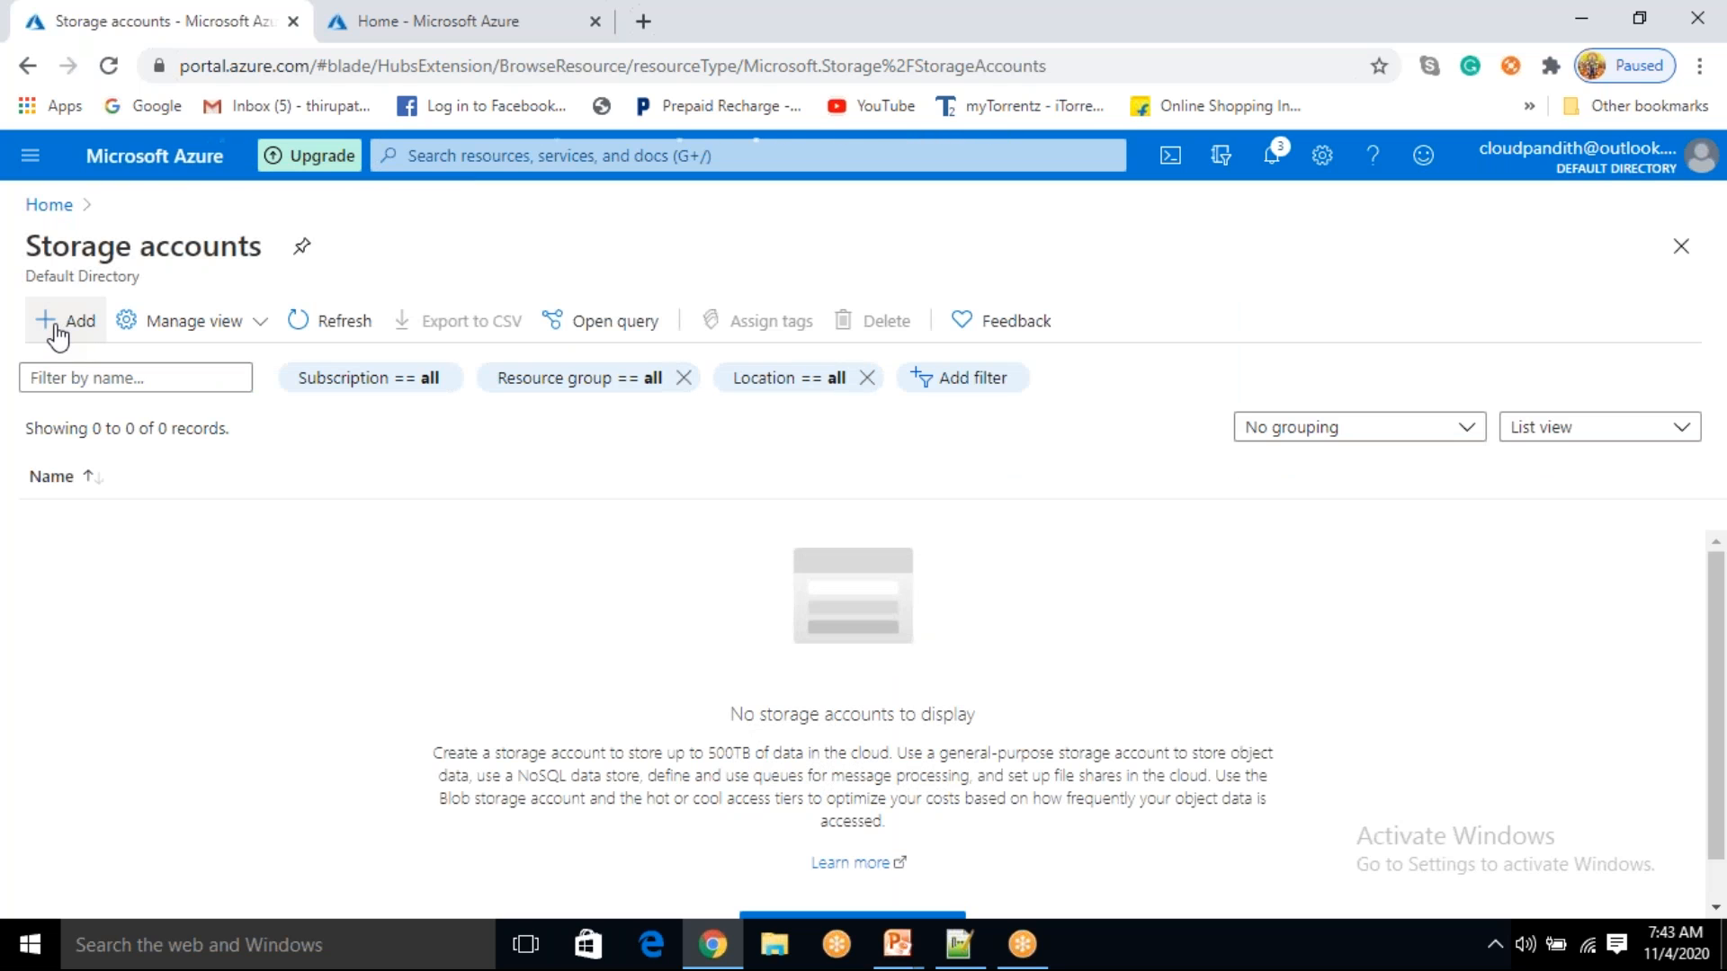
left_click(55, 329)
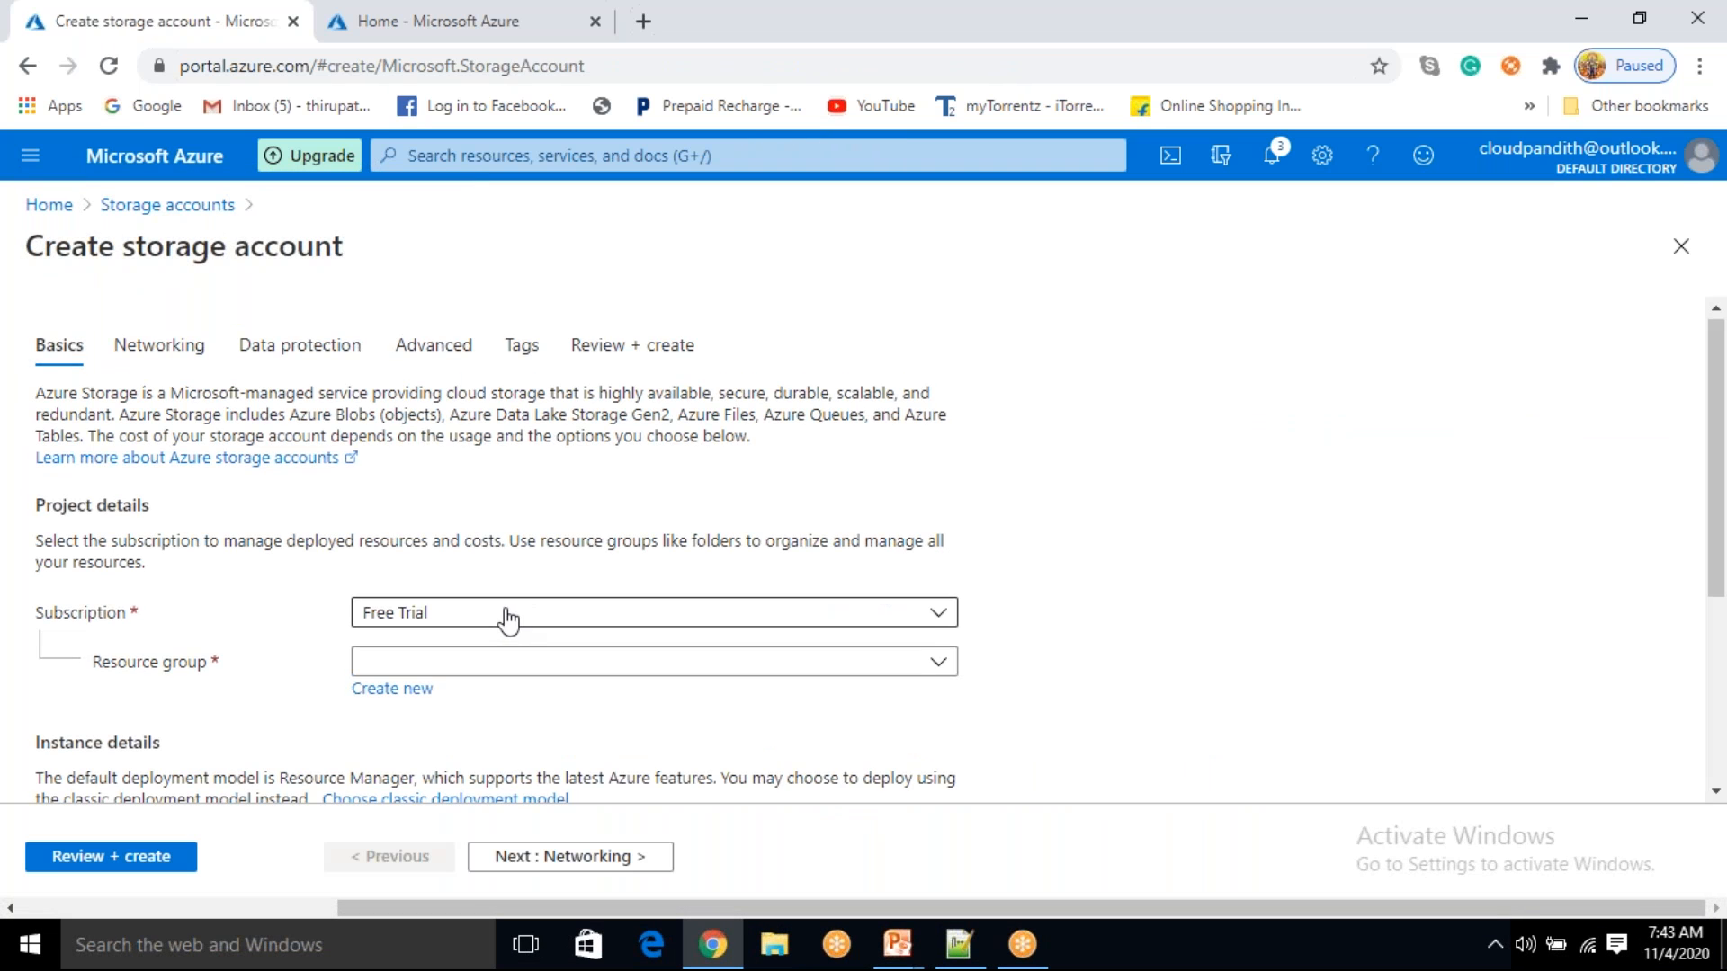
- Create a new resource group named cloudpandith-BI-Master-program for the storage account
scroll(501, 617, "down", 3)
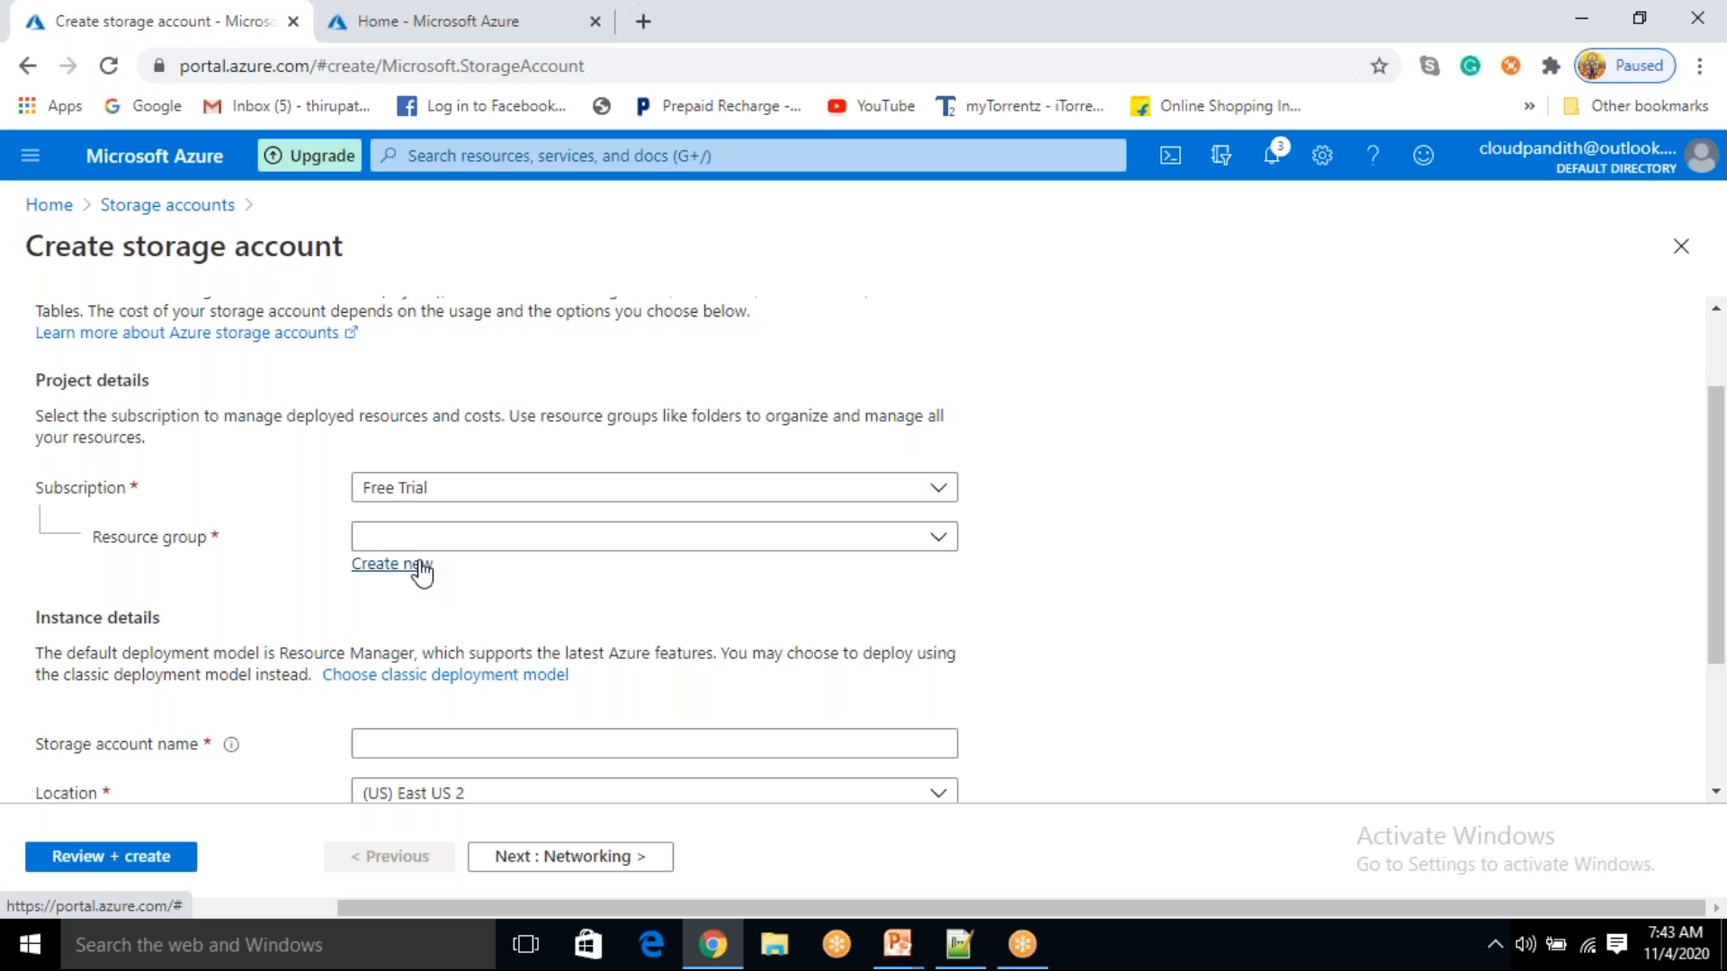
left_click(419, 568)
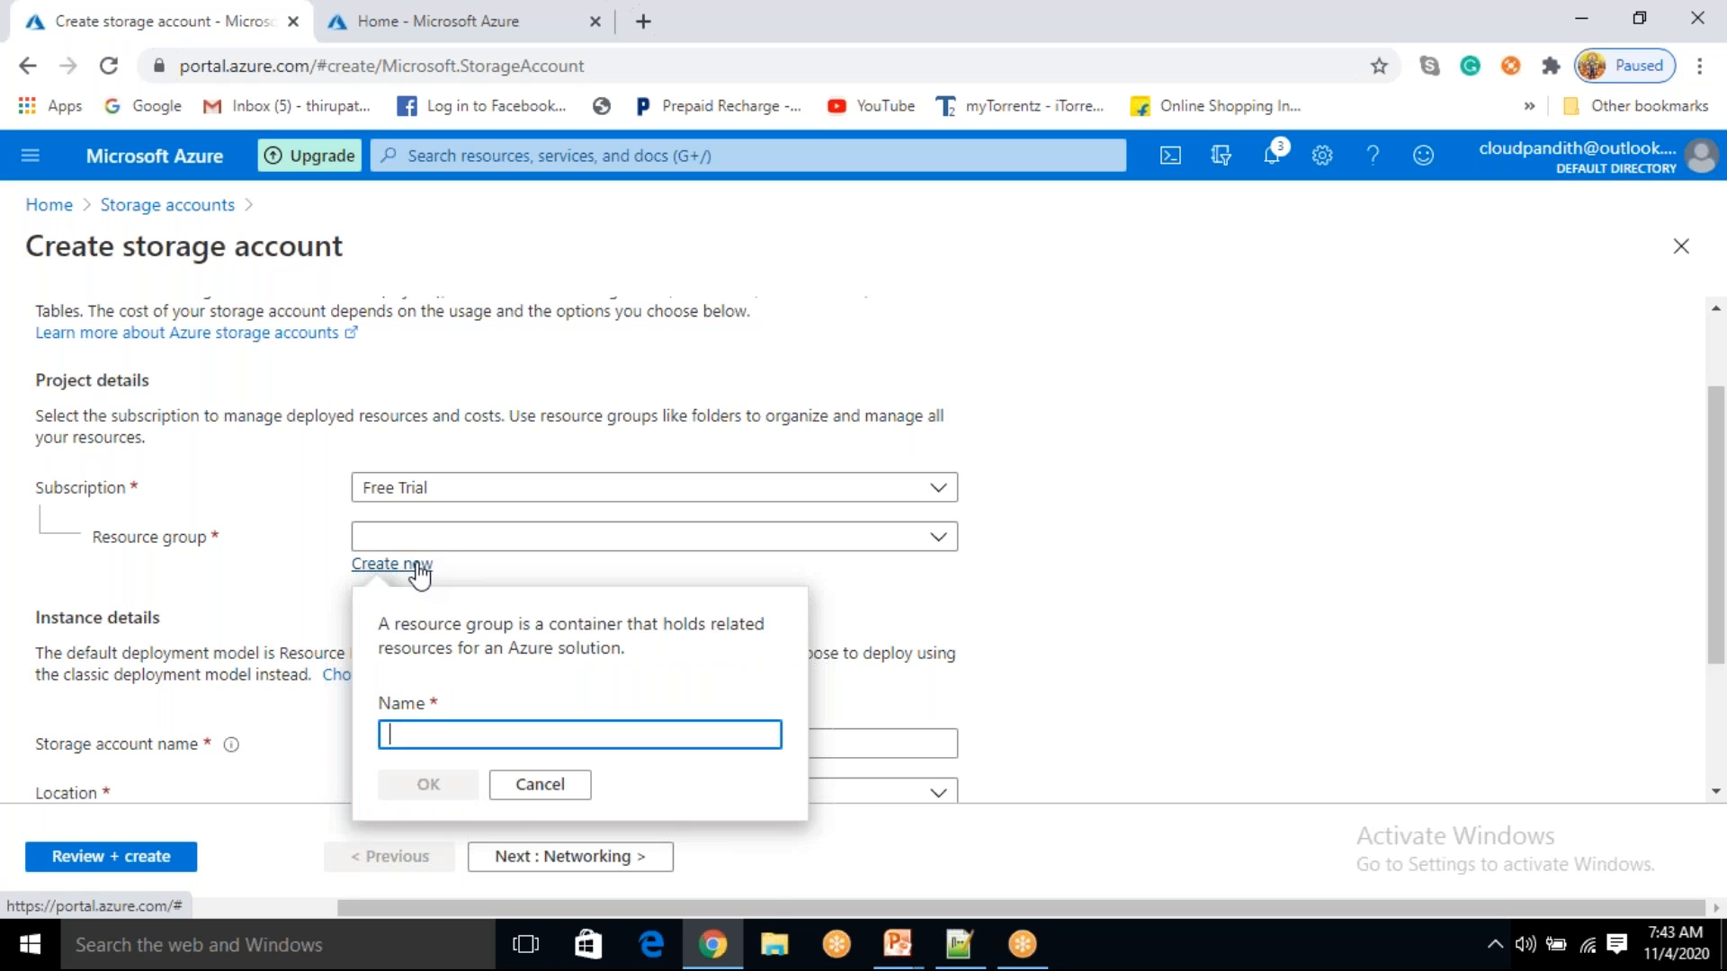
type("cloudpandith-")
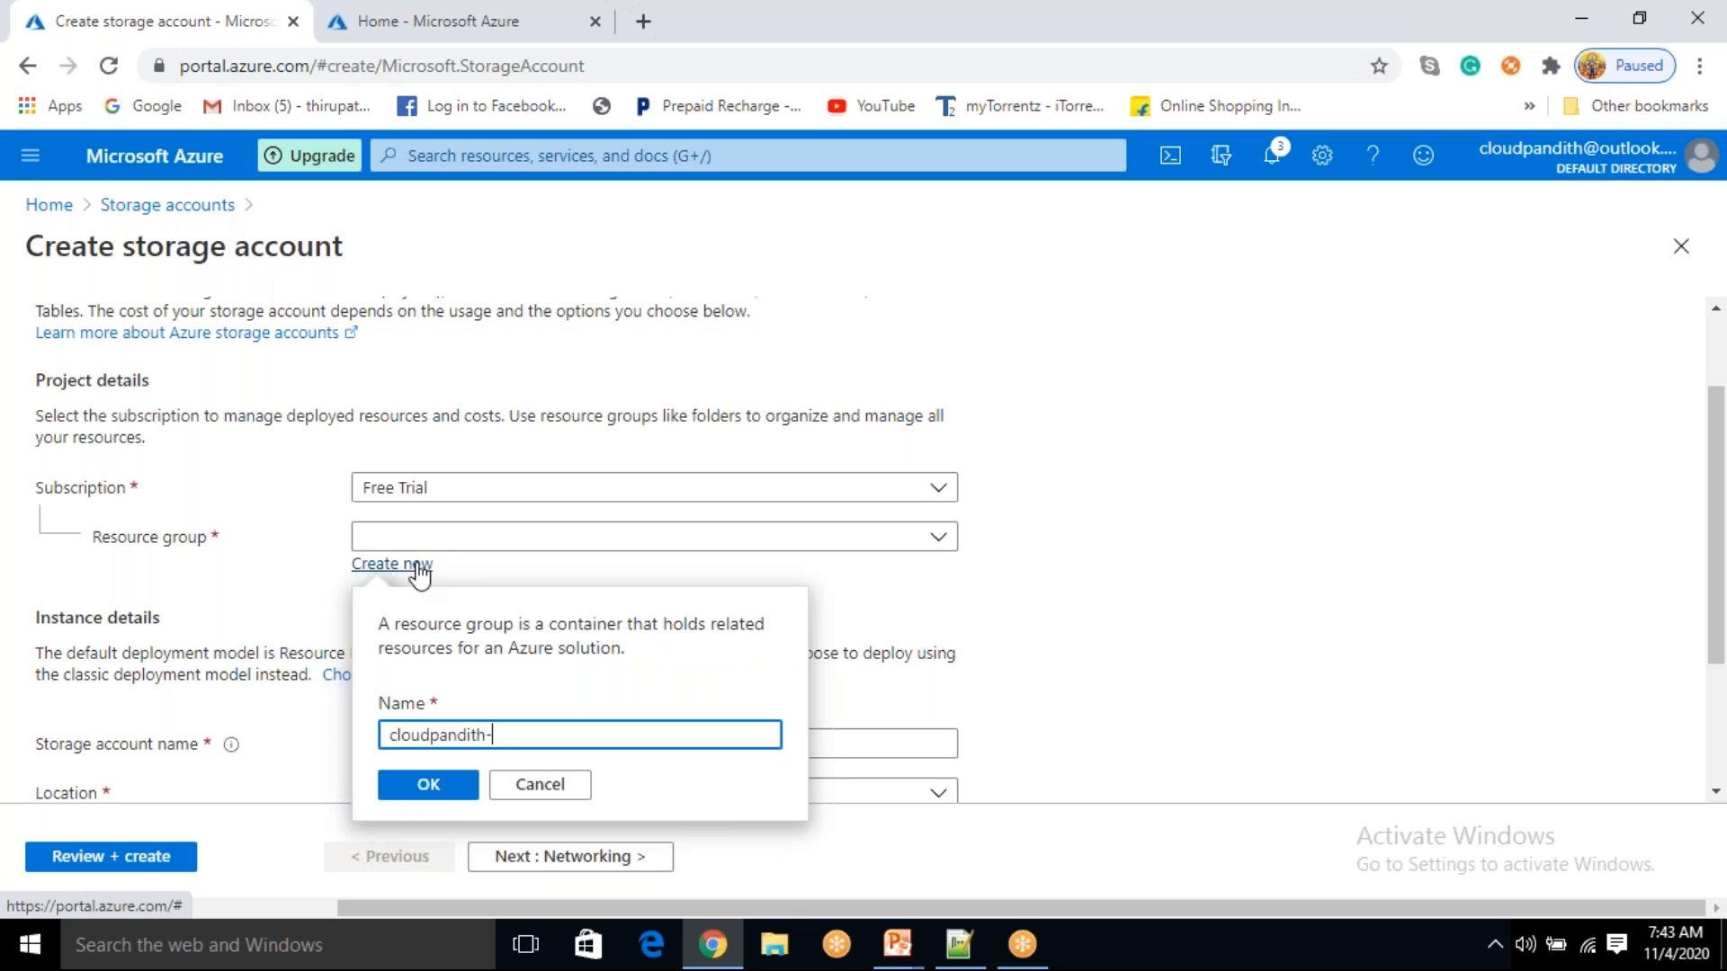
type("BI-Master-program")
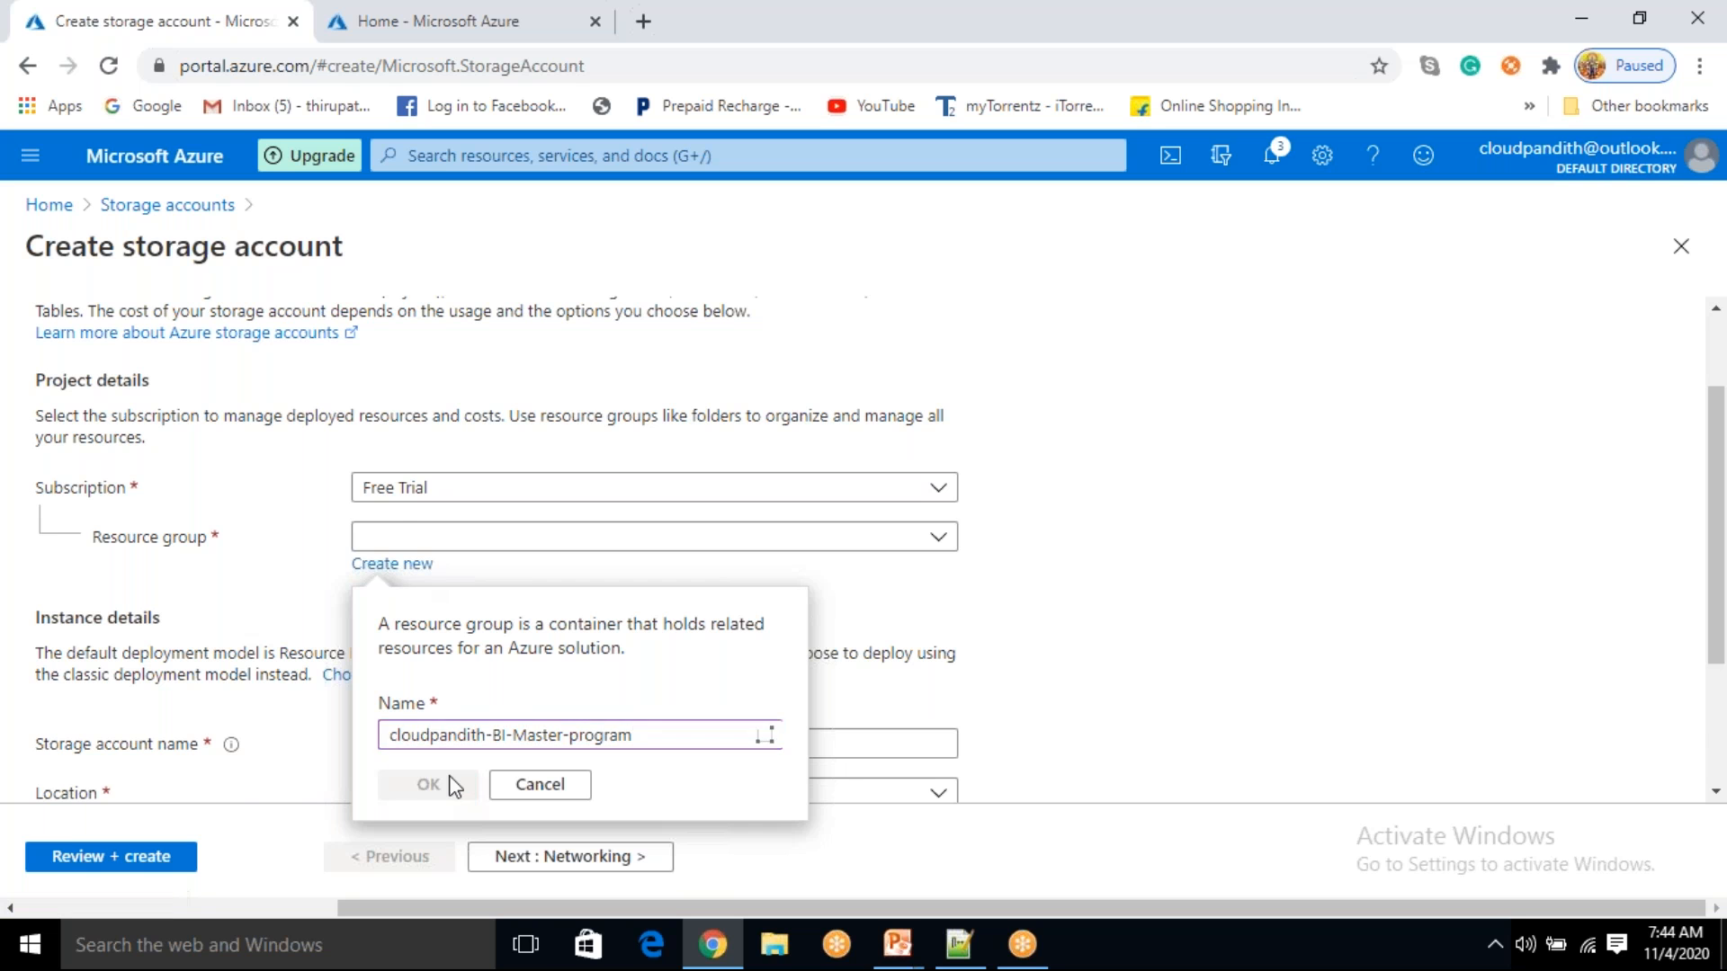
left_click(454, 787)
- Name the storage account cloudpandithcust in the instance details
scroll(449, 684, "down", 2)
left_click(393, 526)
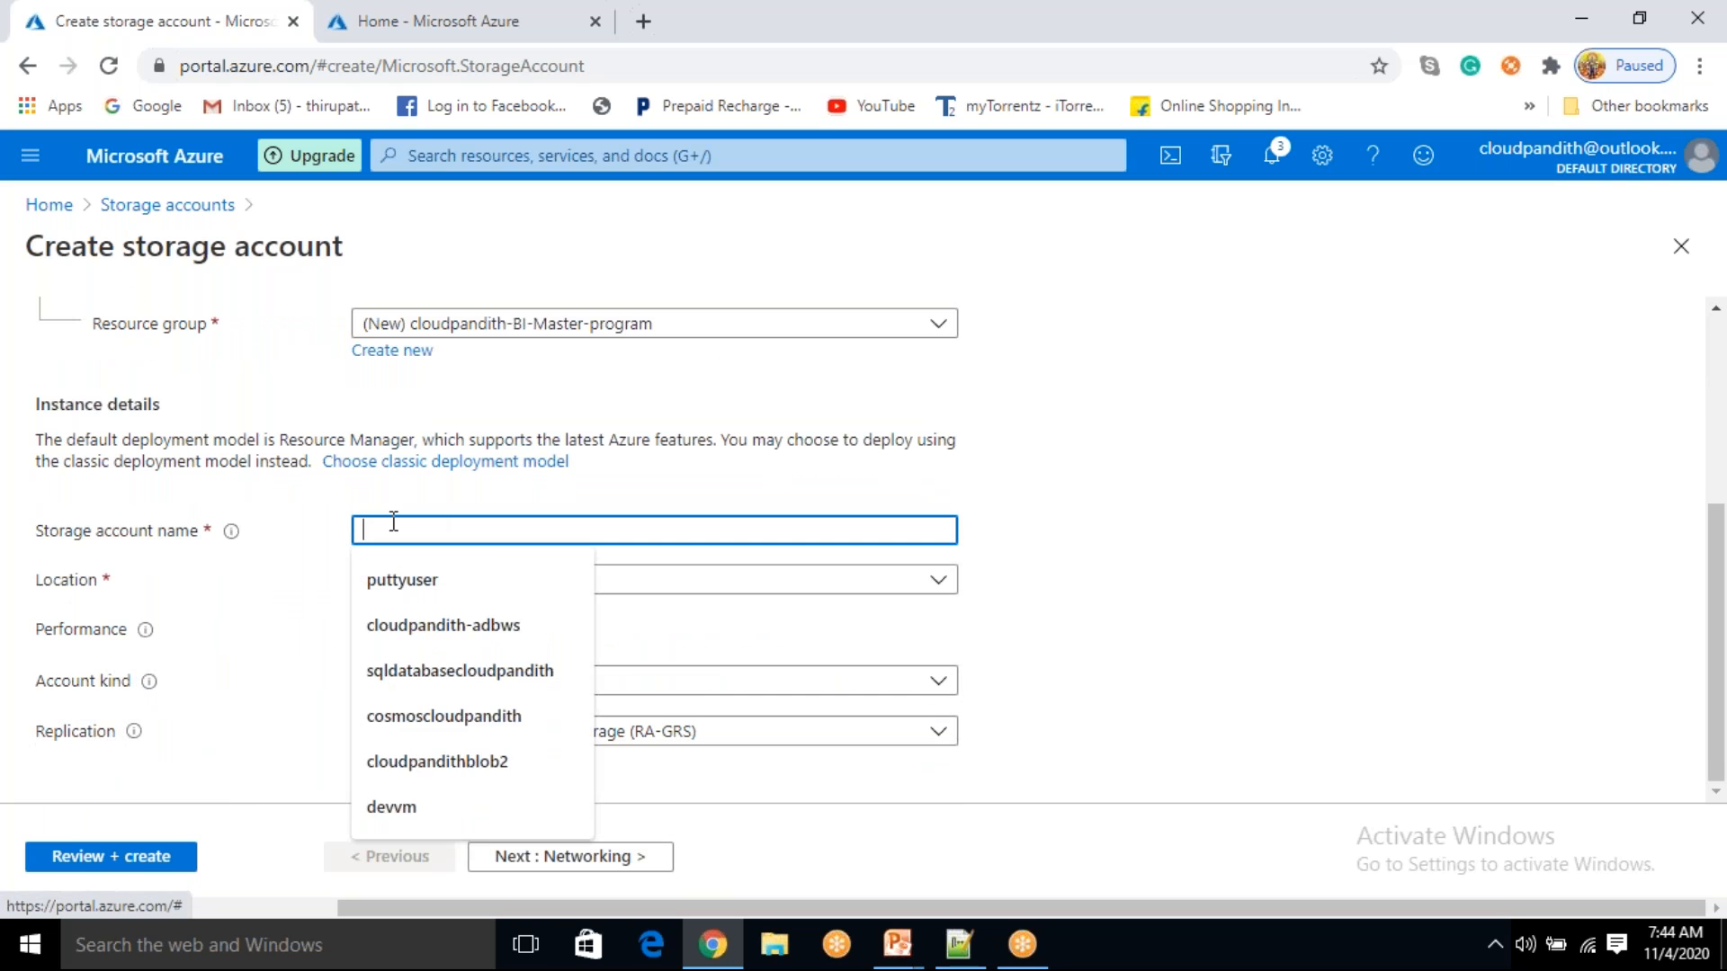
key("Escape")
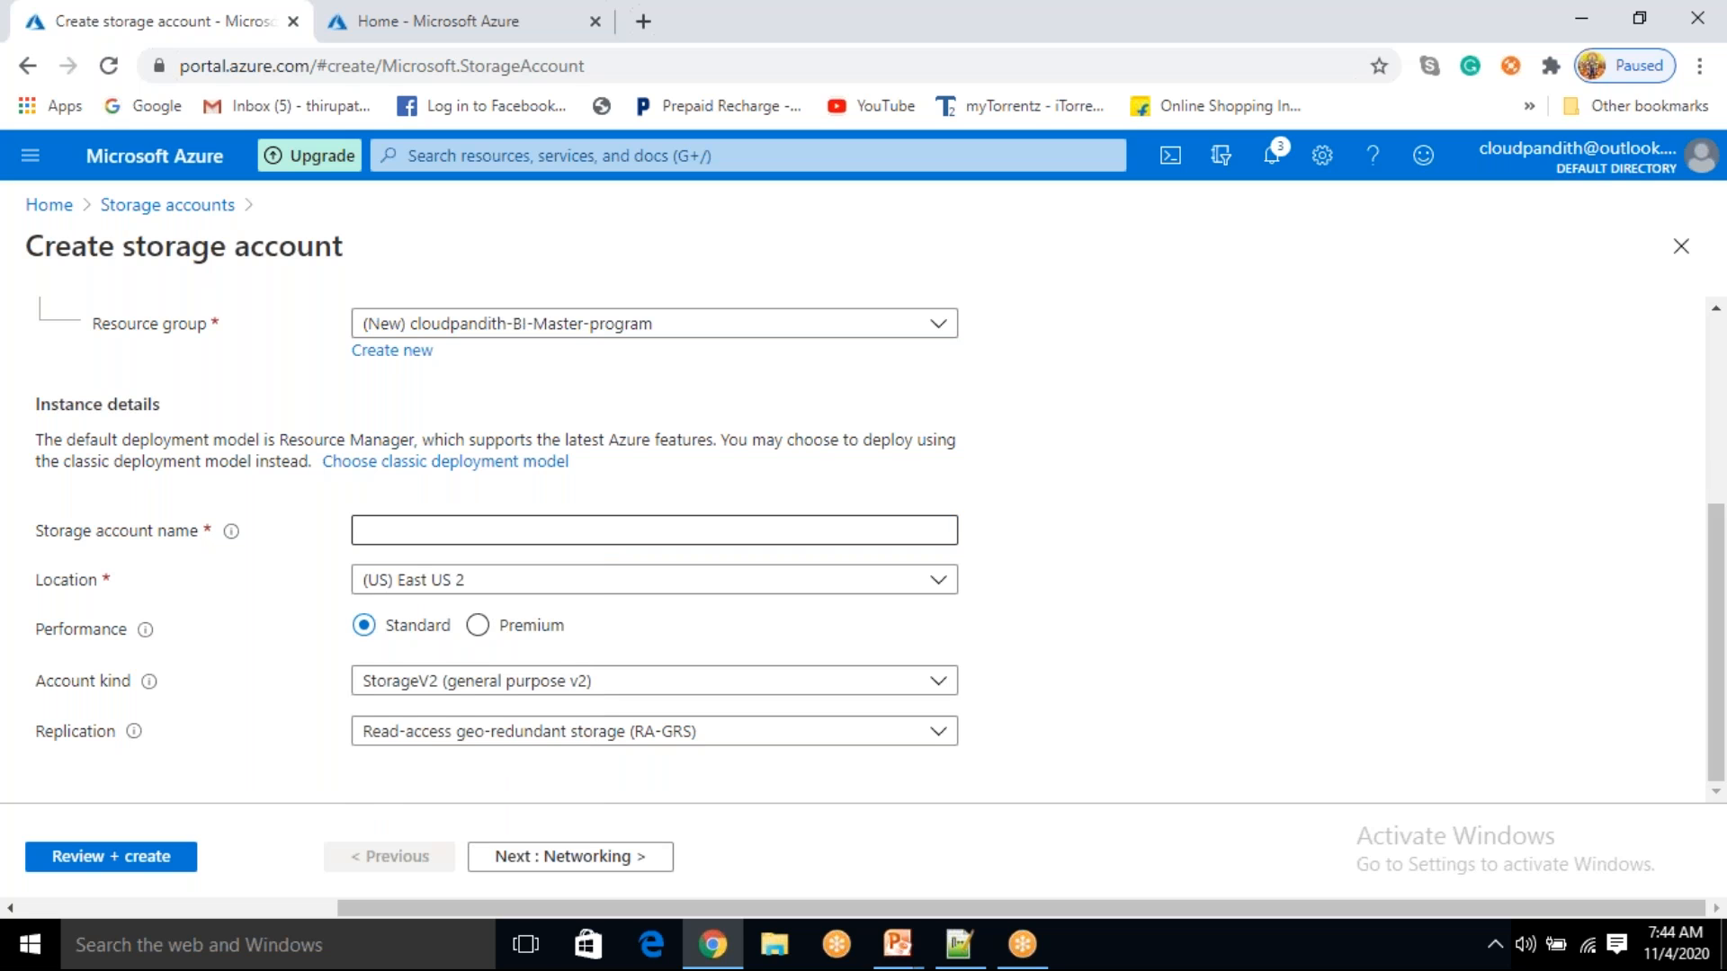
left_click(450, 531)
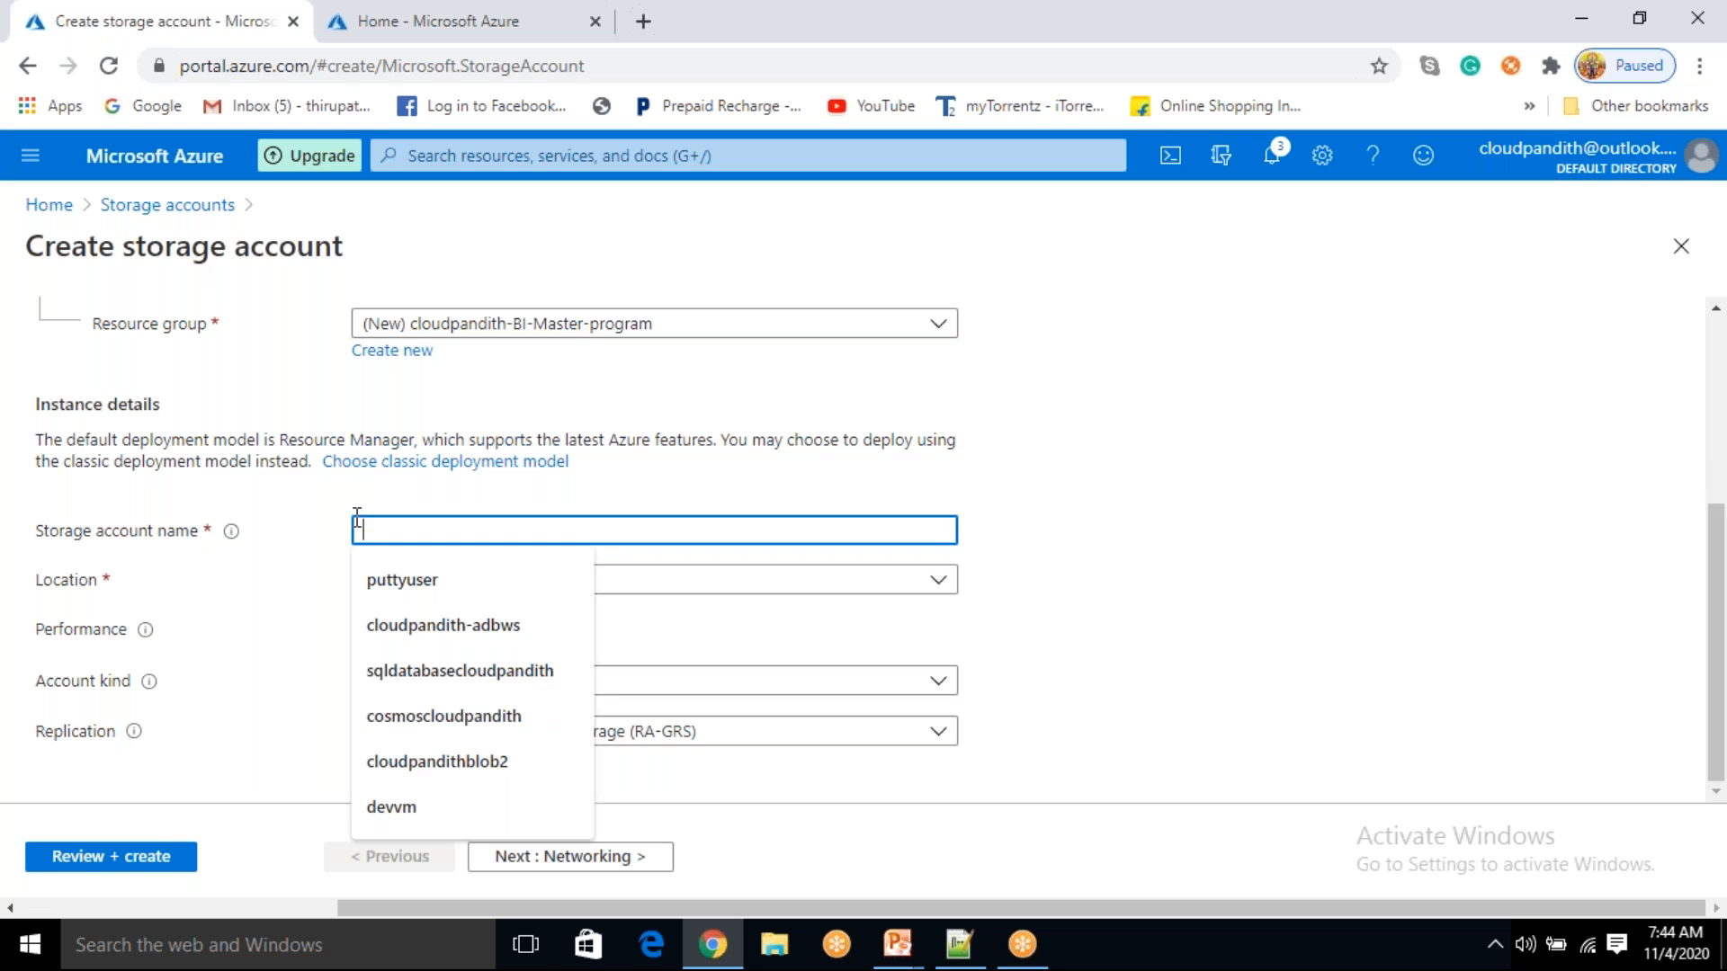
type("cloudpandith")
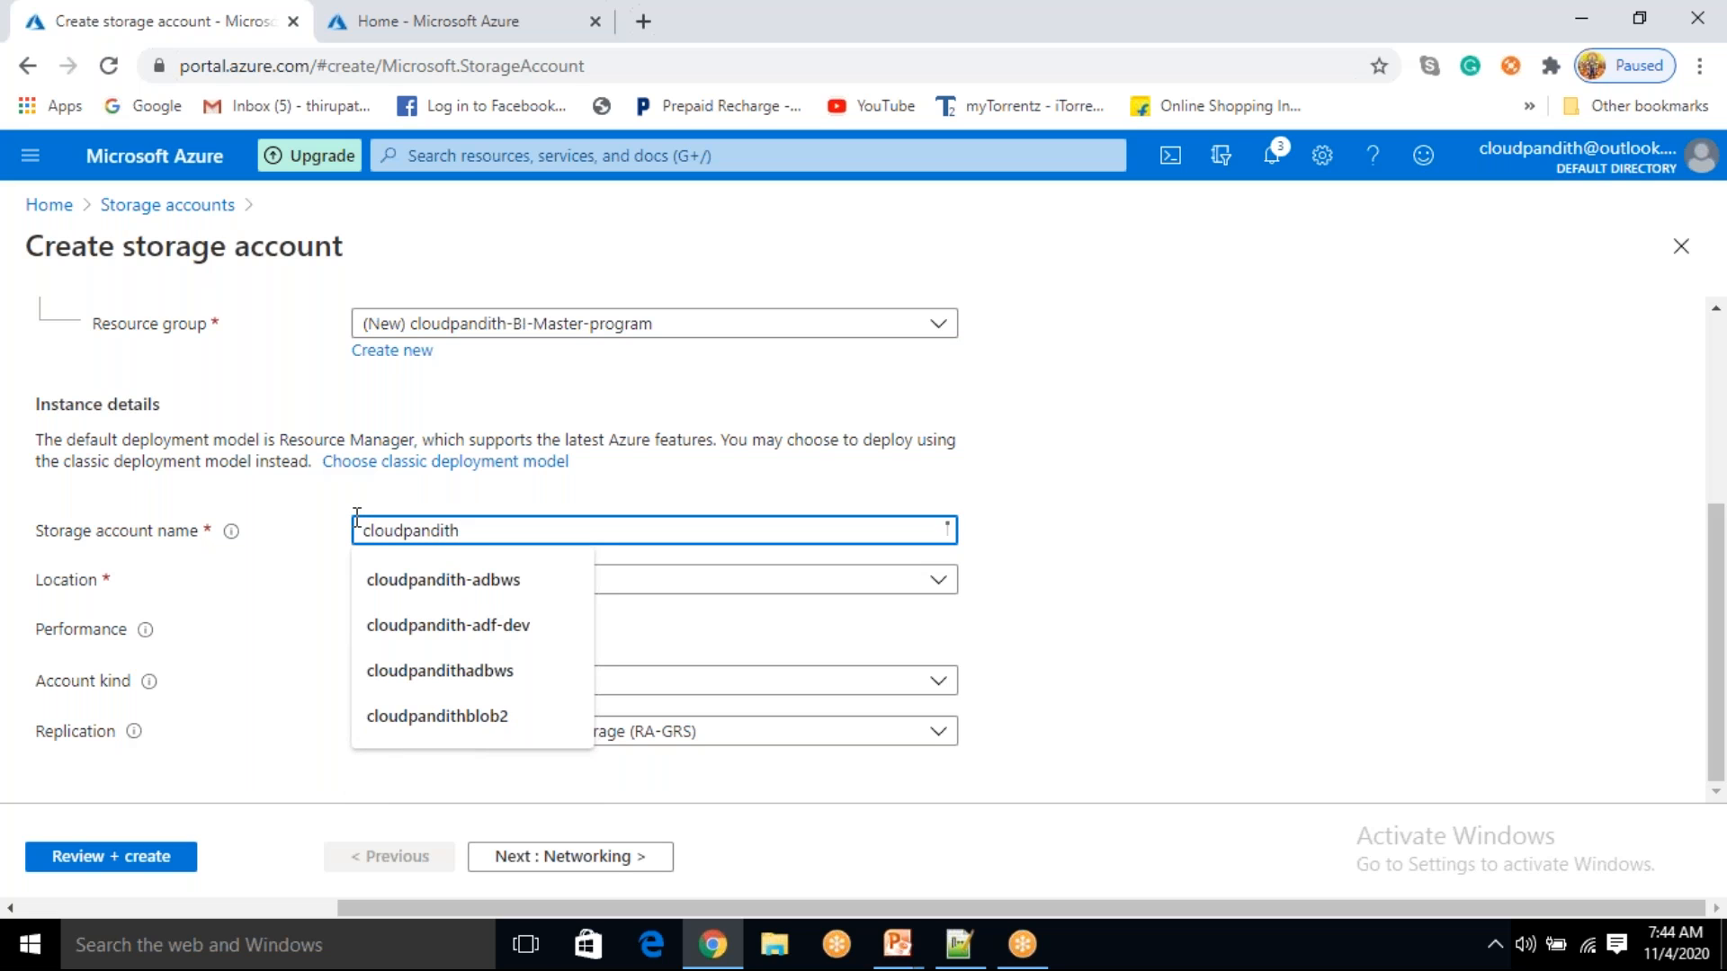
left_click(1086, 544)
left_click(573, 530)
left_click(571, 531)
type("cu")
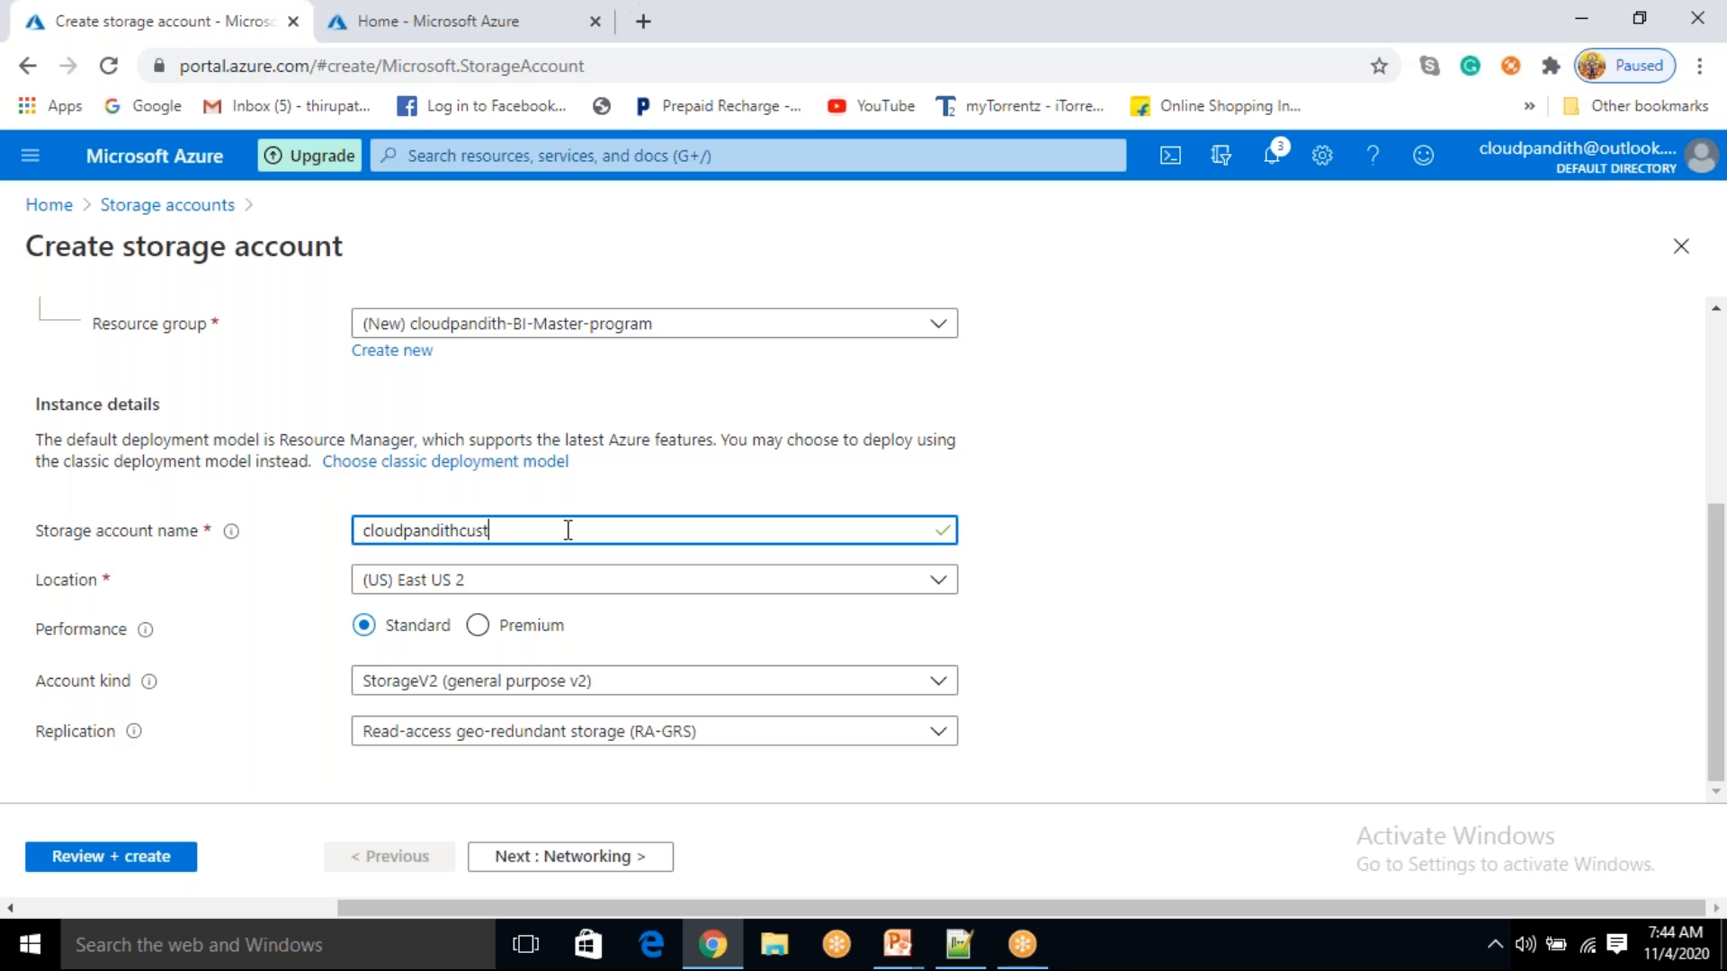
type("st")
left_click(1241, 650)
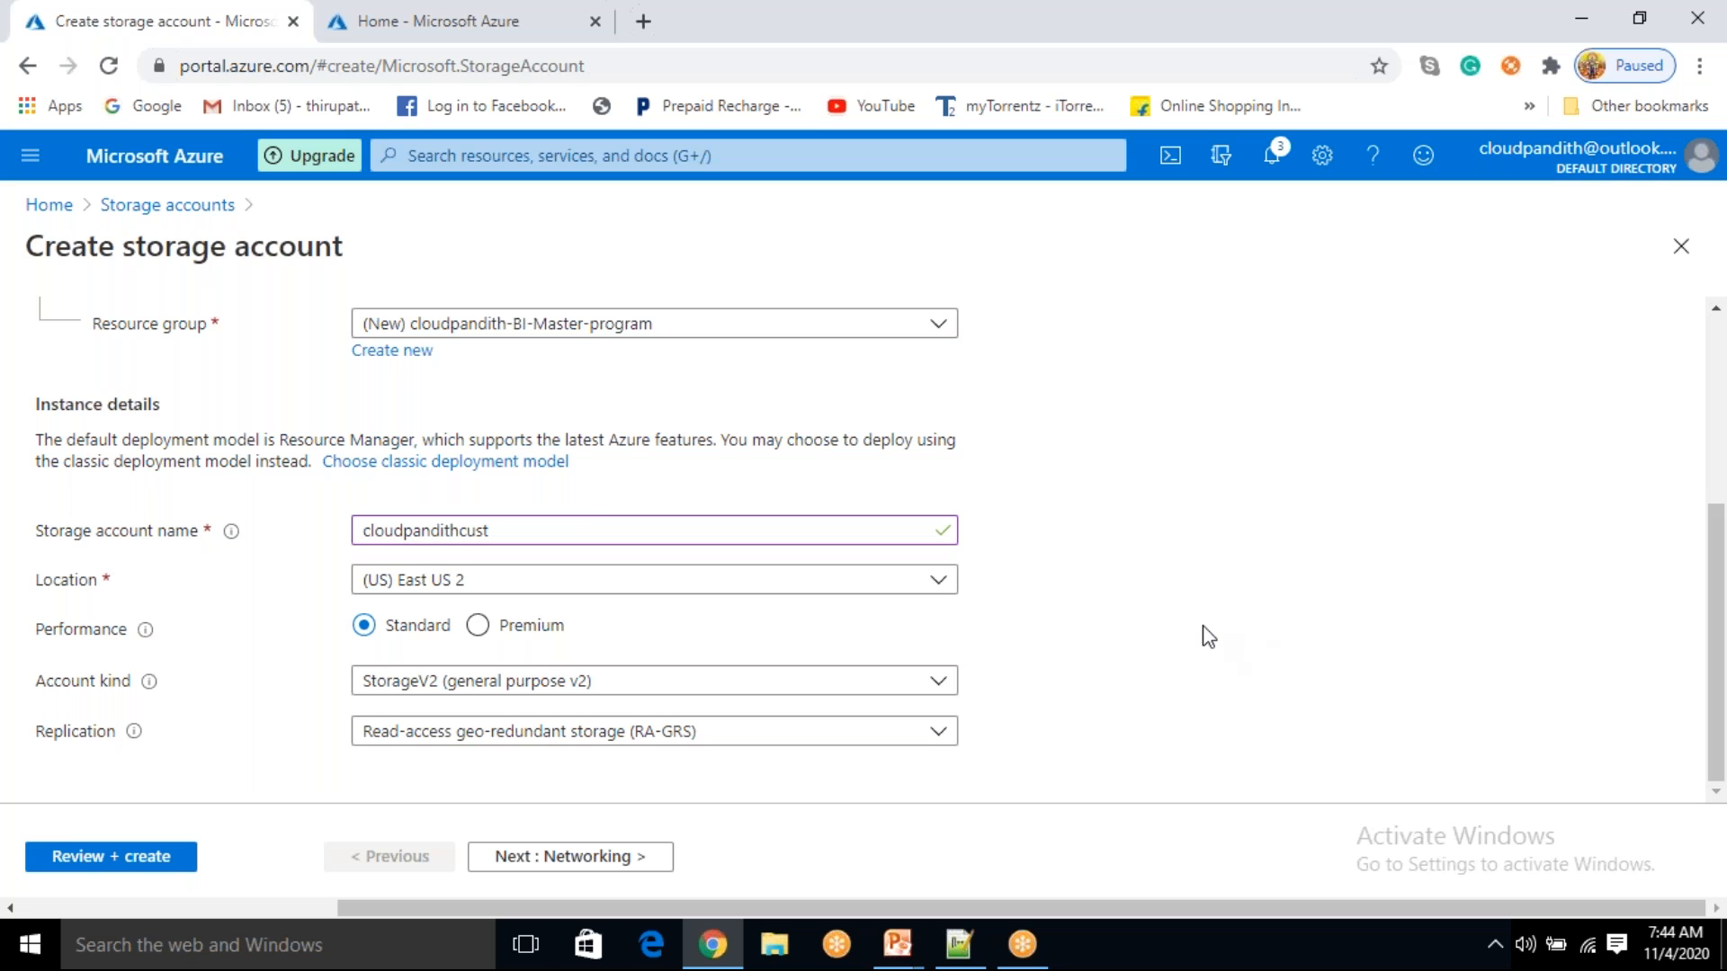
left_click_drag(488, 531, 466, 532)
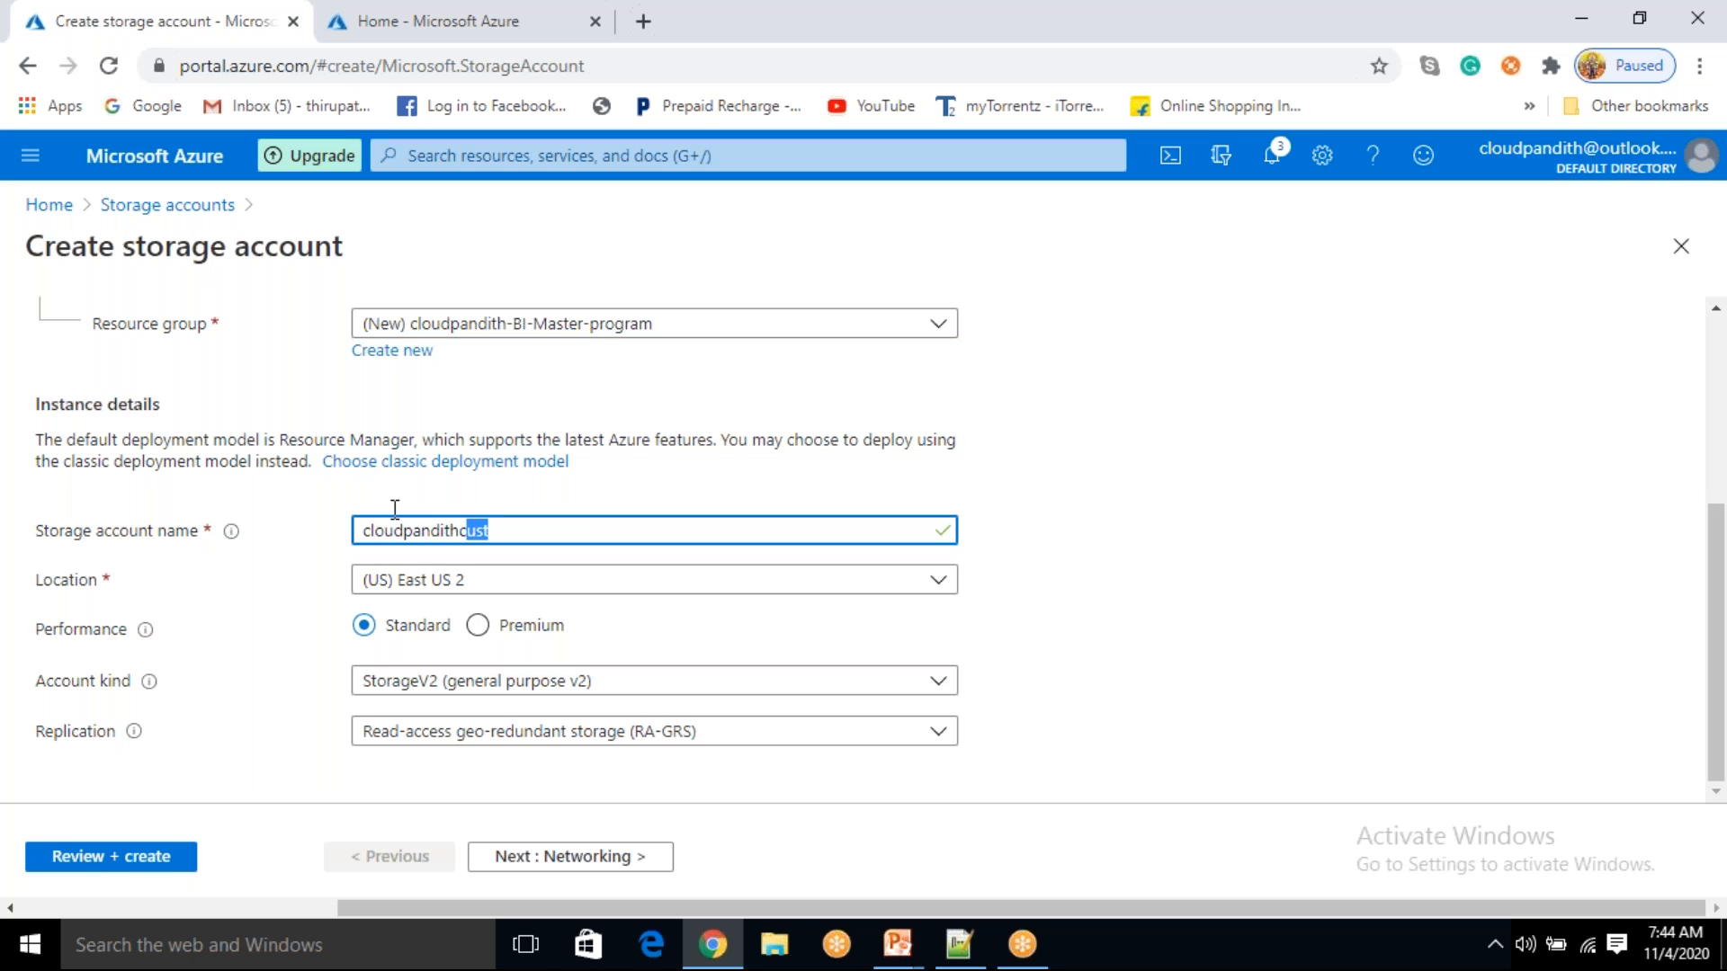
- Examine the location, account kind and replication options available in the storage account's instance details
left_click(460, 587)
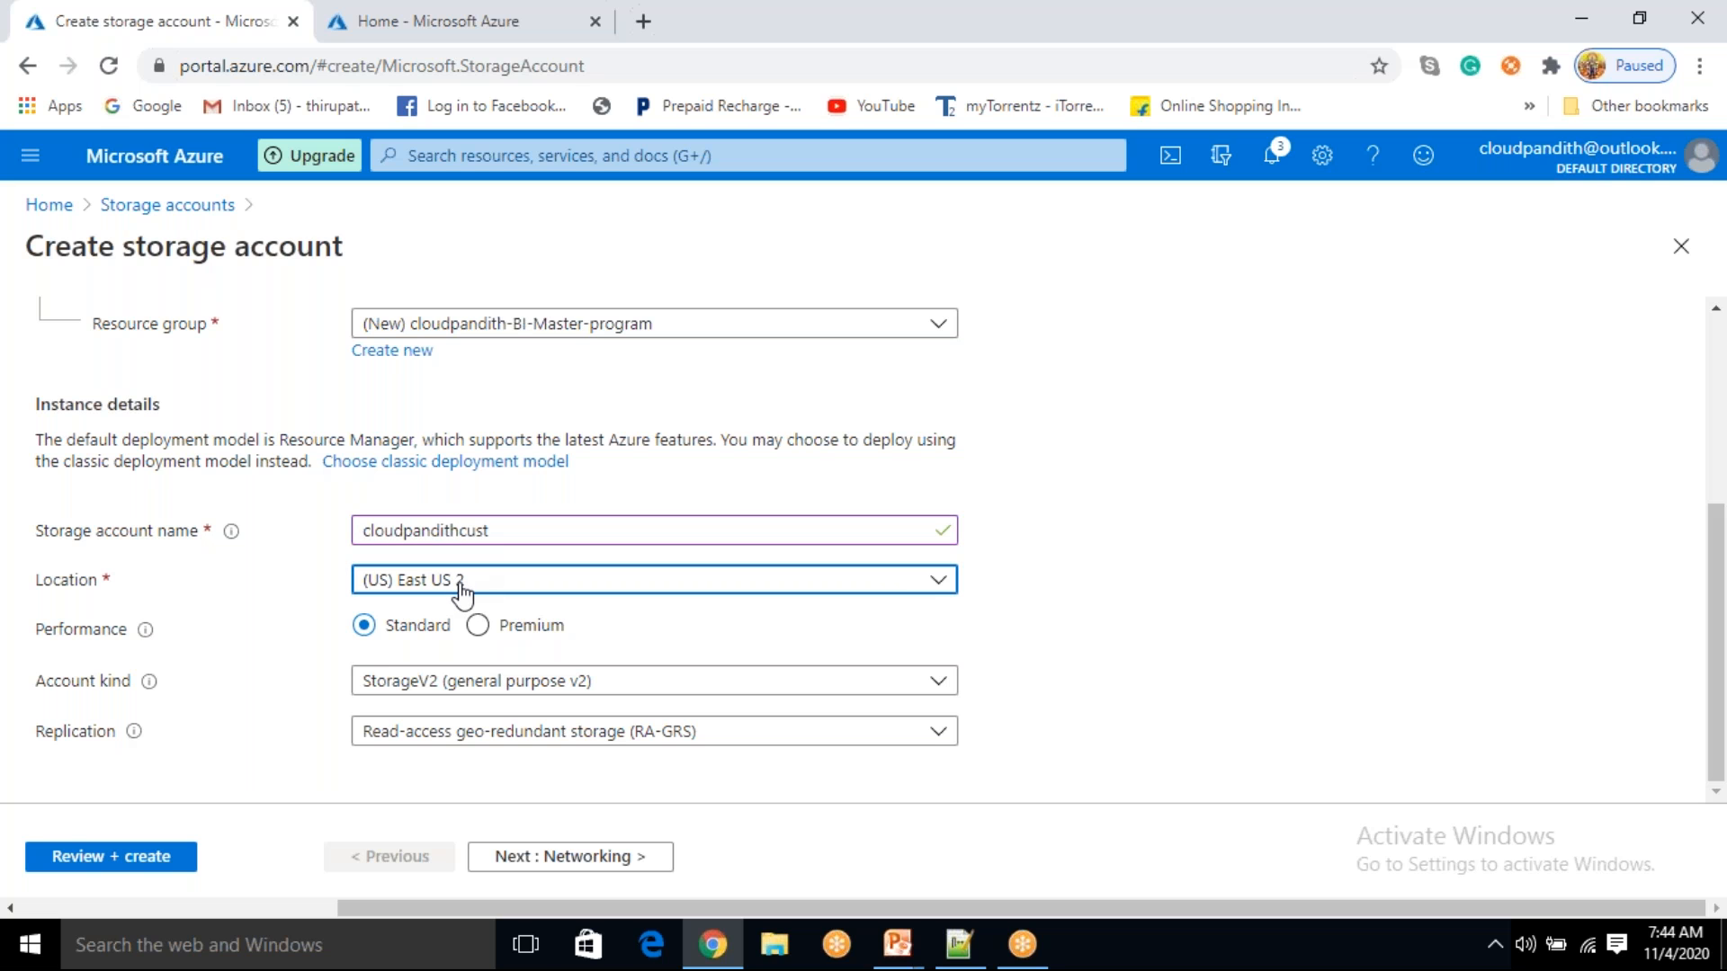
left_click(462, 586)
left_click(455, 683)
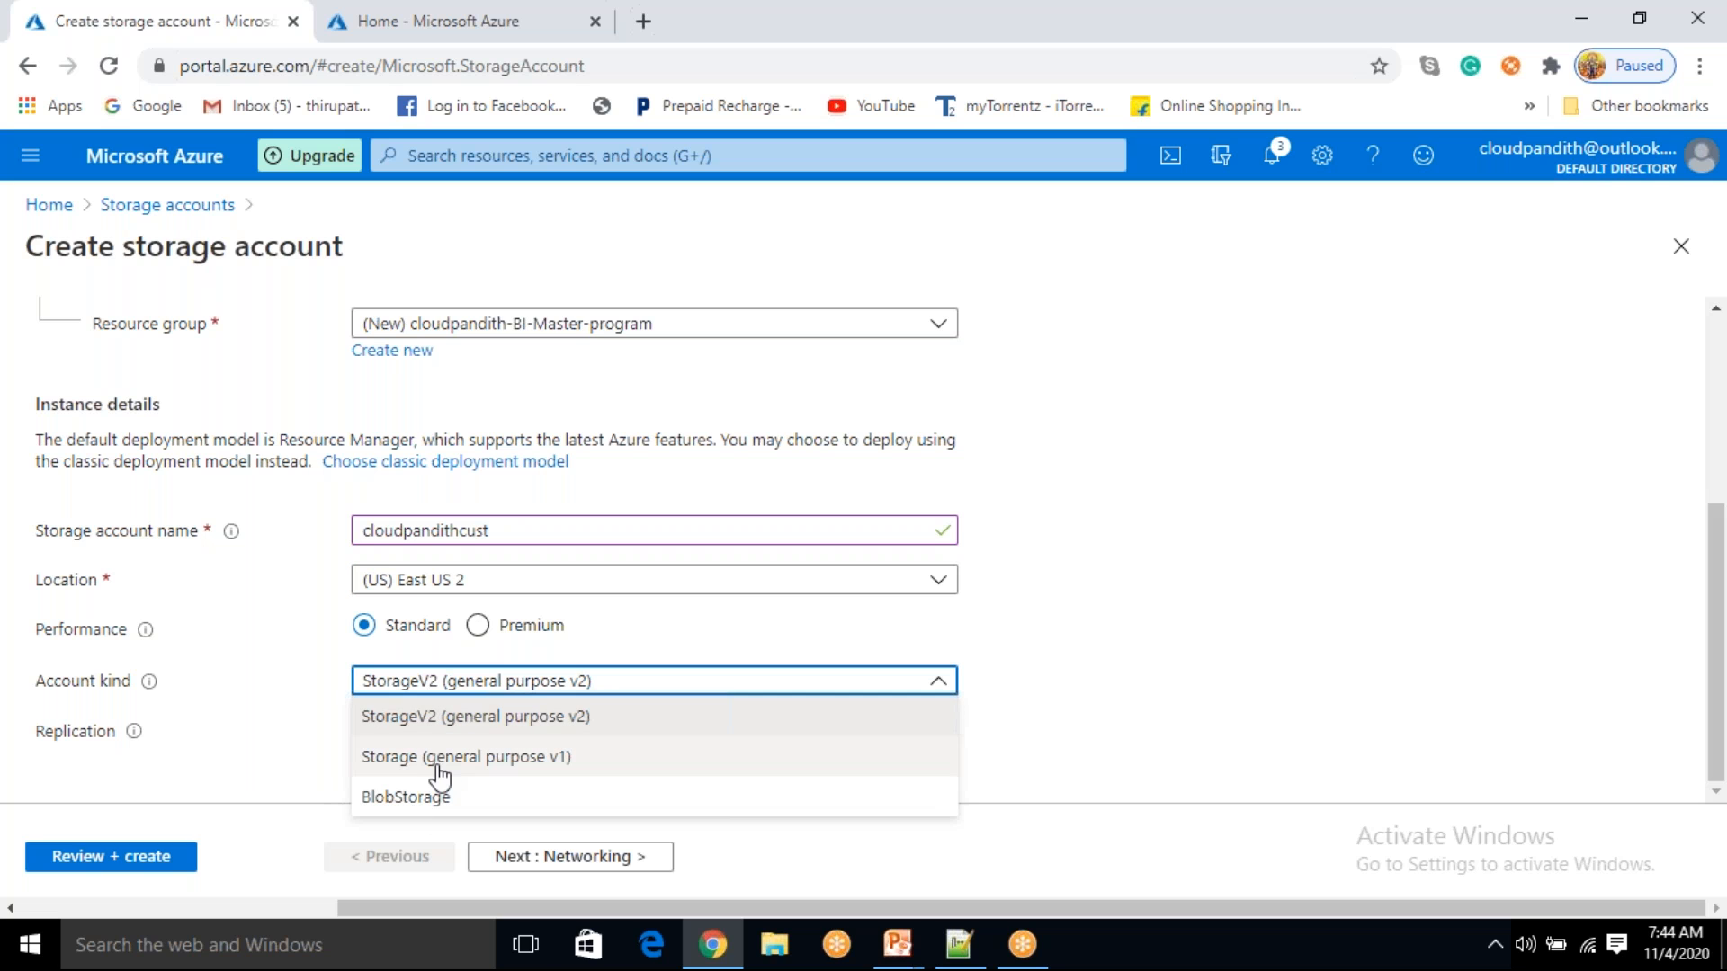
left_click(455, 724)
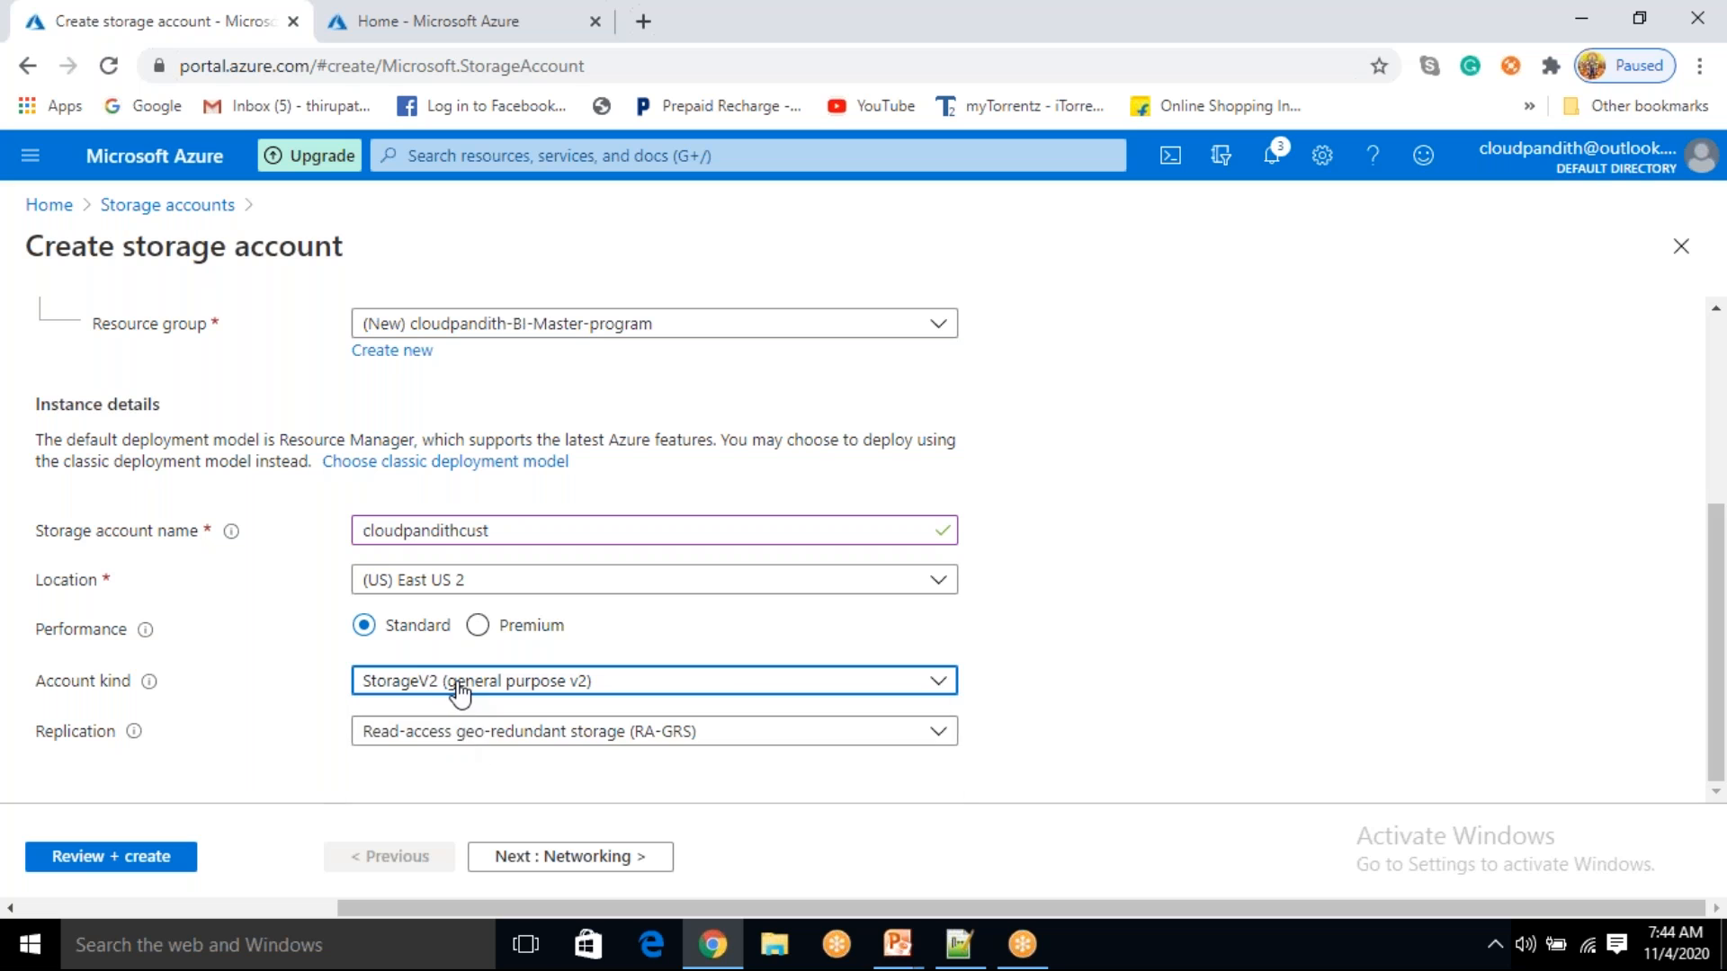
left_click(459, 685)
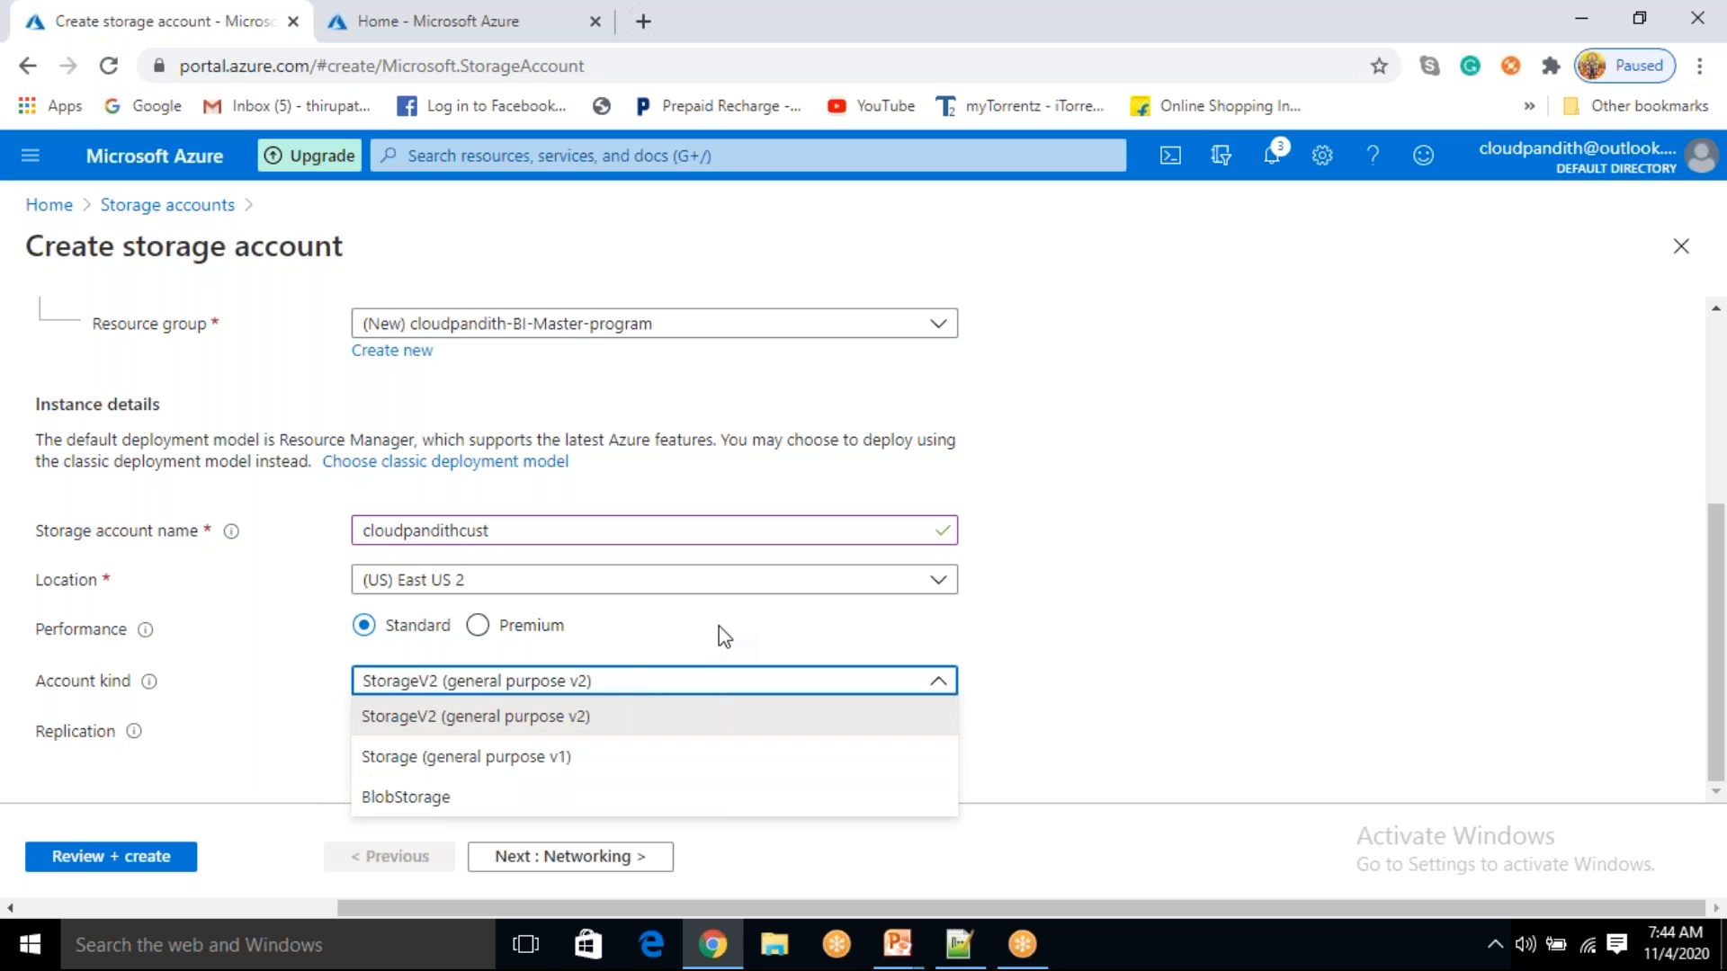
left_click(449, 690)
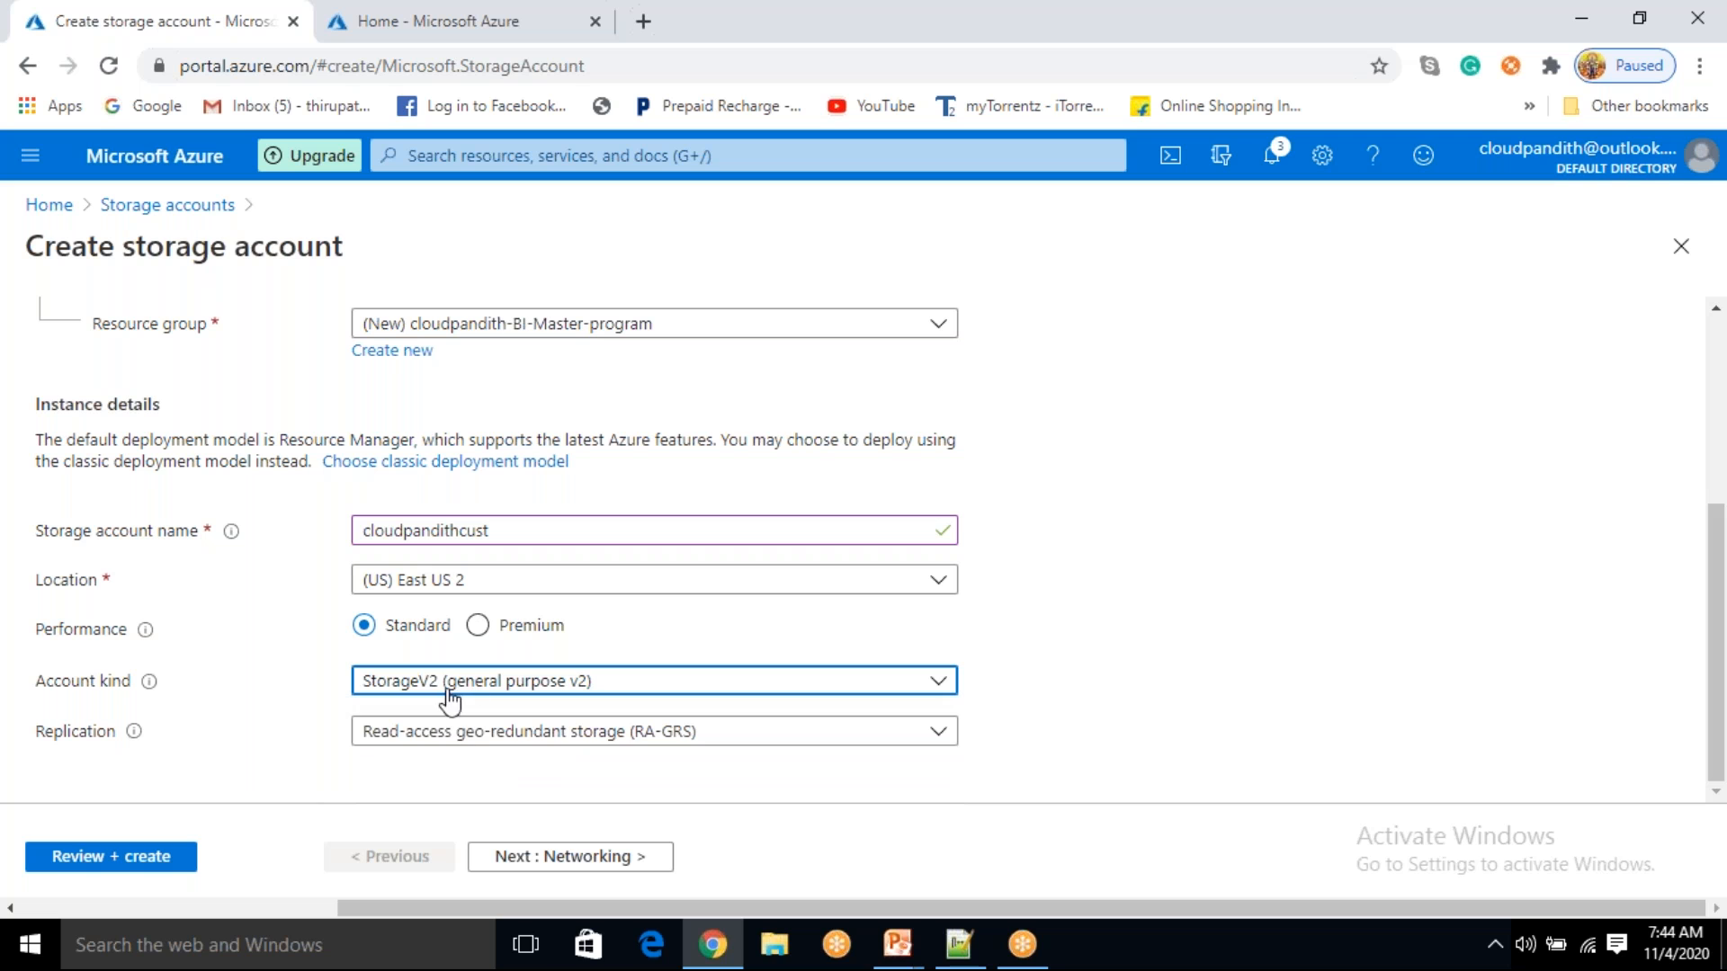
left_click(450, 735)
left_click(450, 736)
left_click(450, 733)
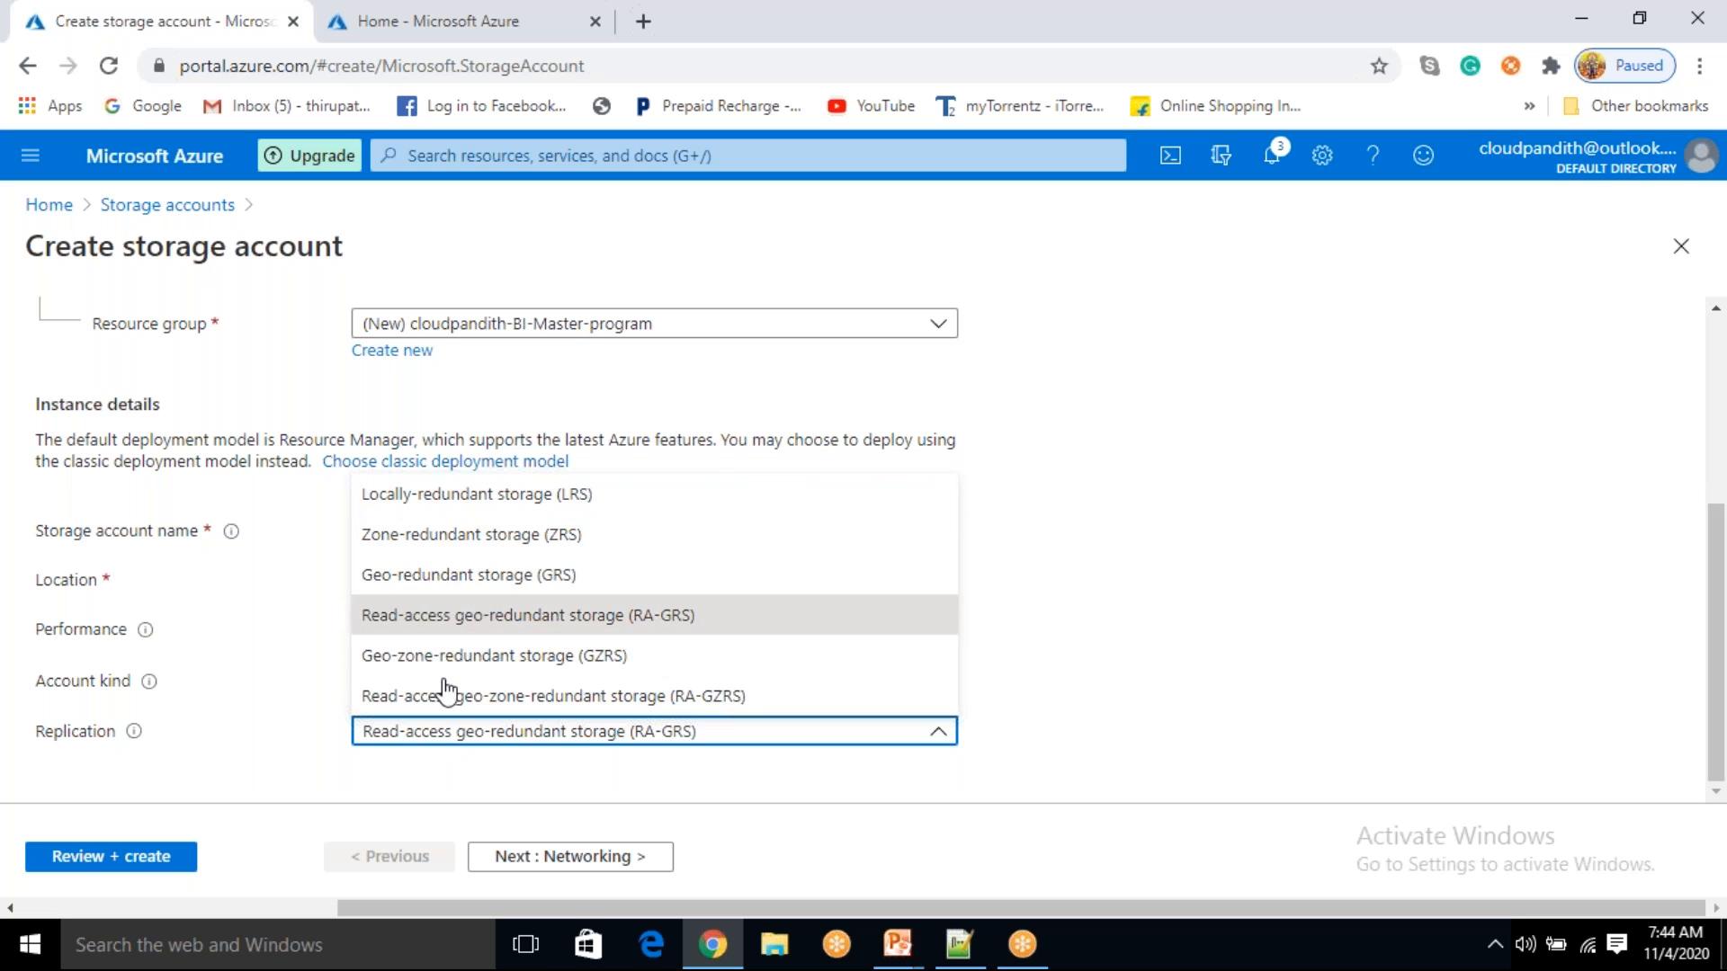
left_click(1084, 720)
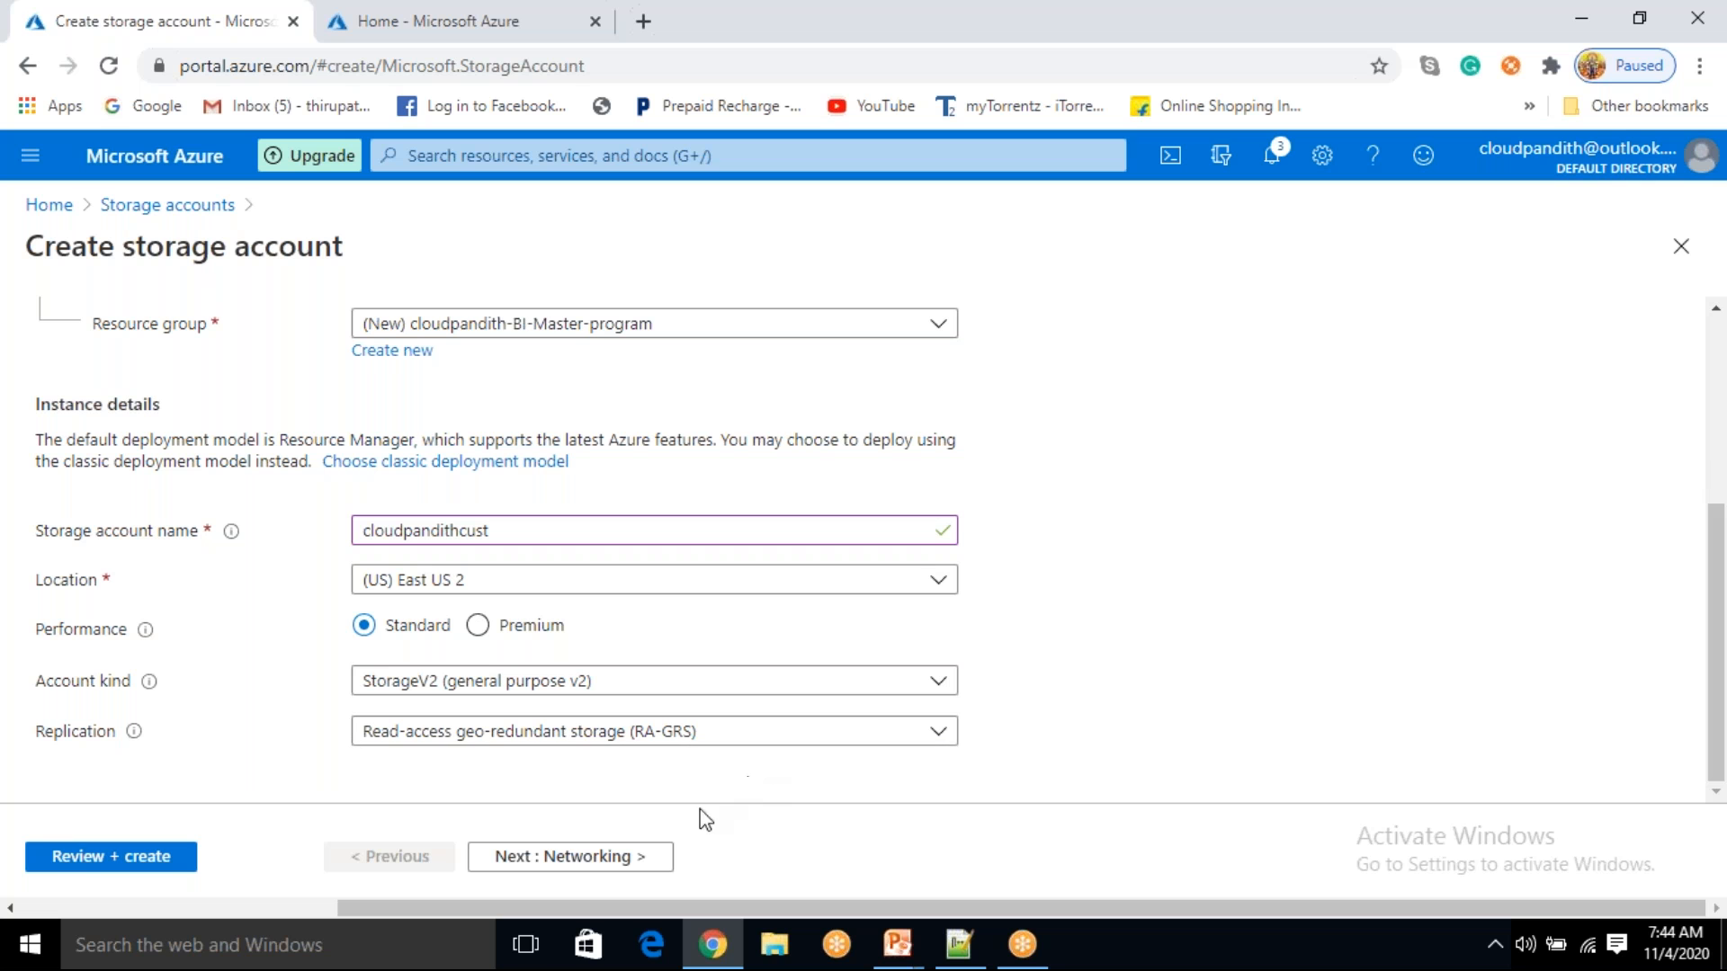
- Advance through the networking settings to data protection and review its recovery and tracking options
scroll(520, 731, "up", 1)
scroll(516, 731, "up", 2)
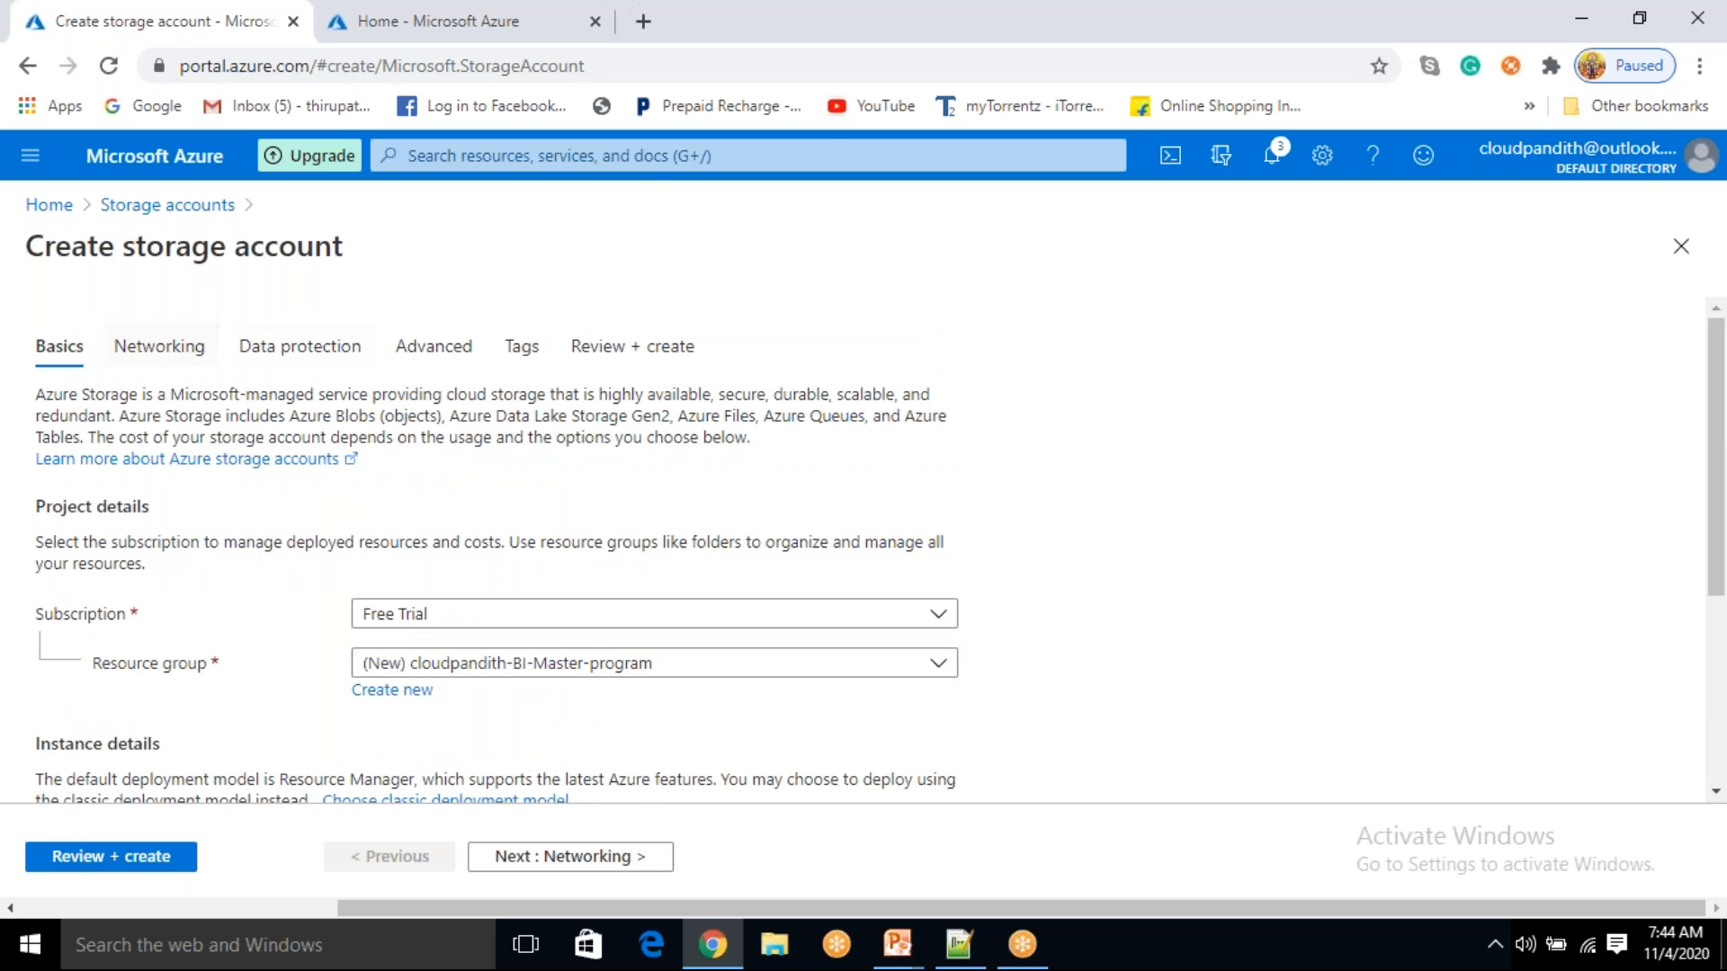
left_click(559, 859)
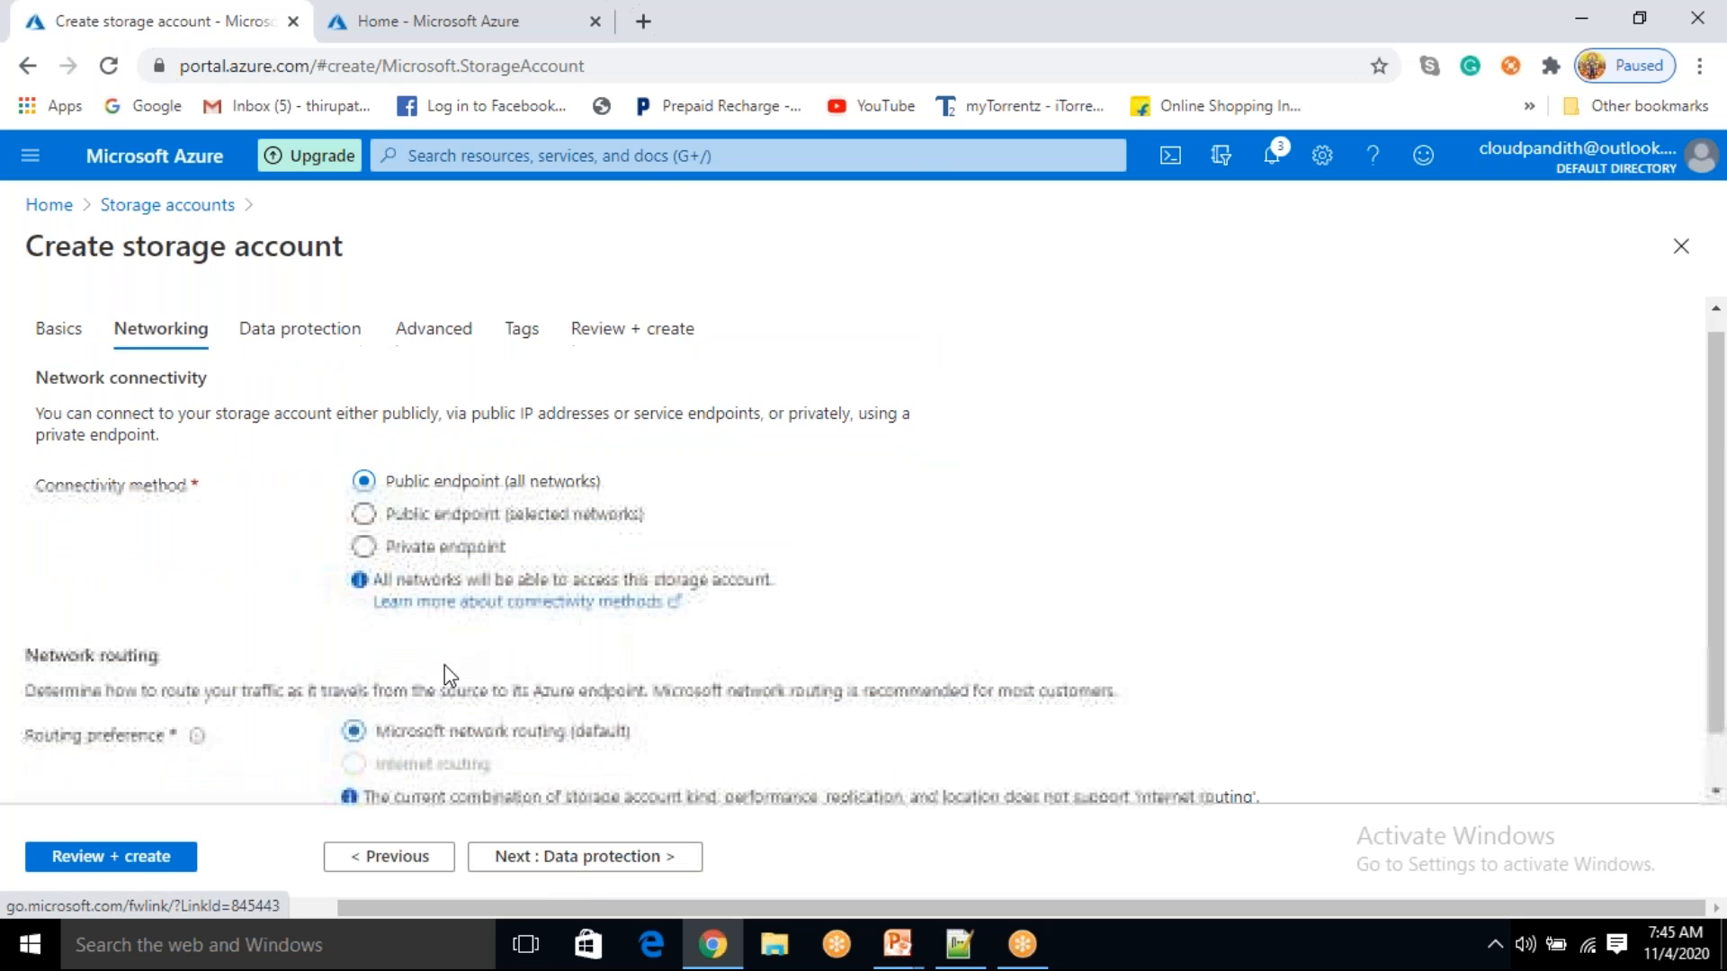
left_click(539, 856)
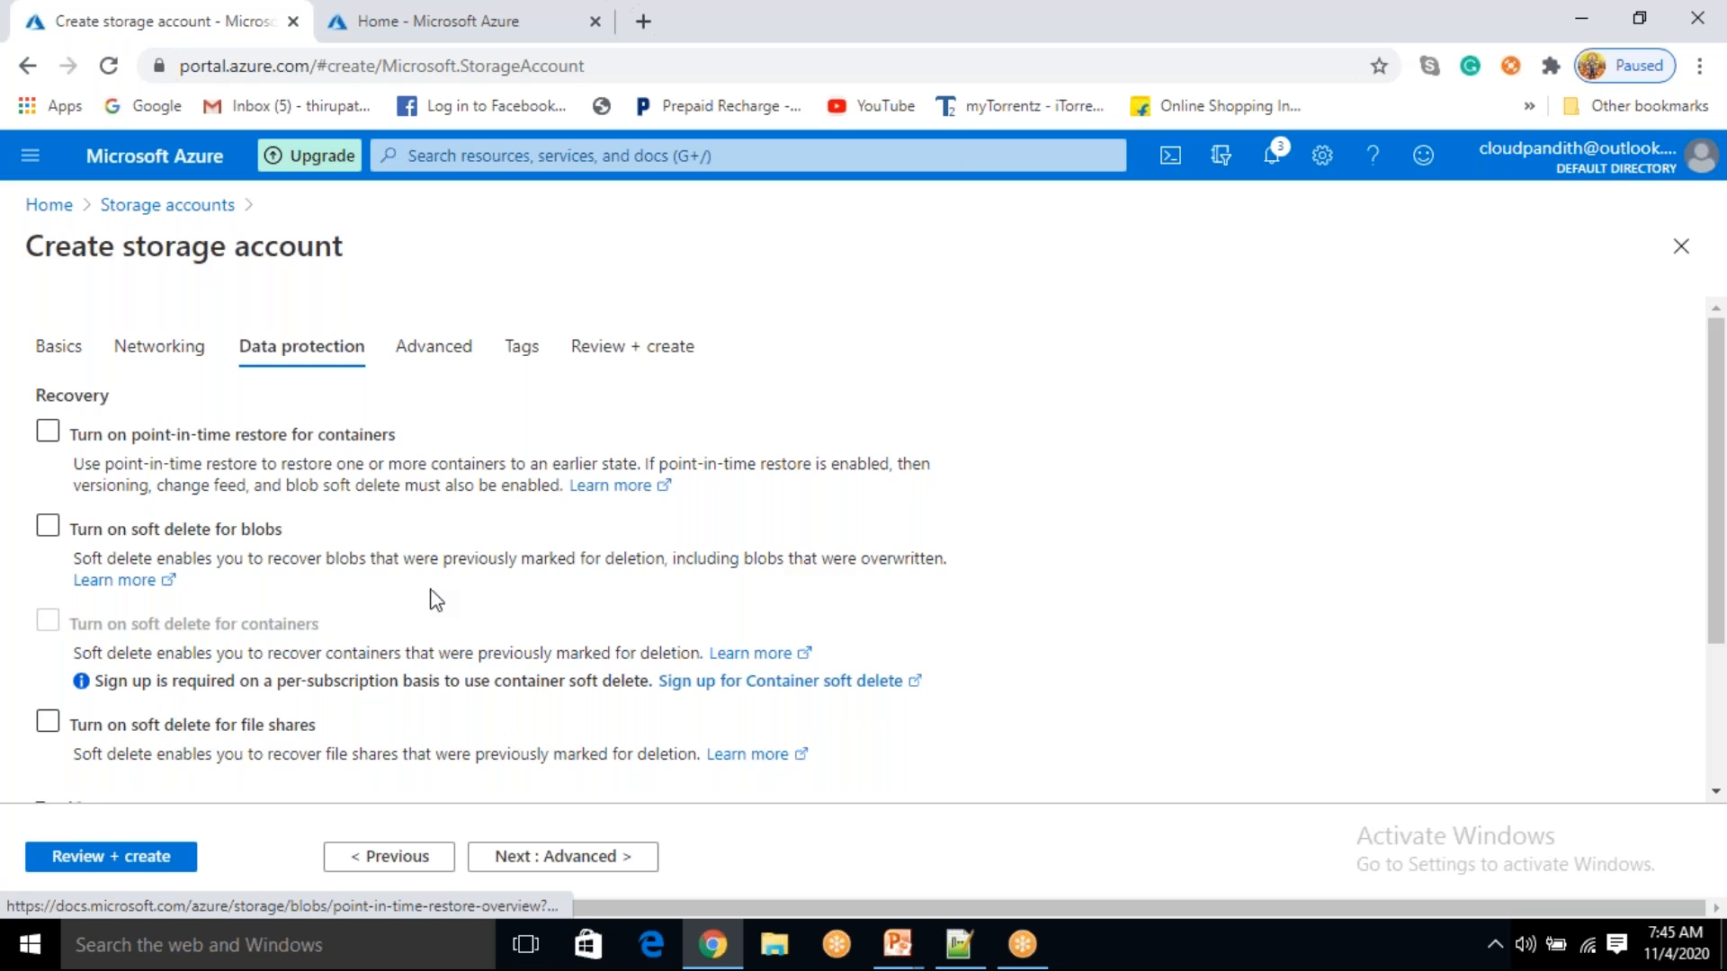
scroll(437, 600, "down", 2)
scroll(135, 715, "up", 2)
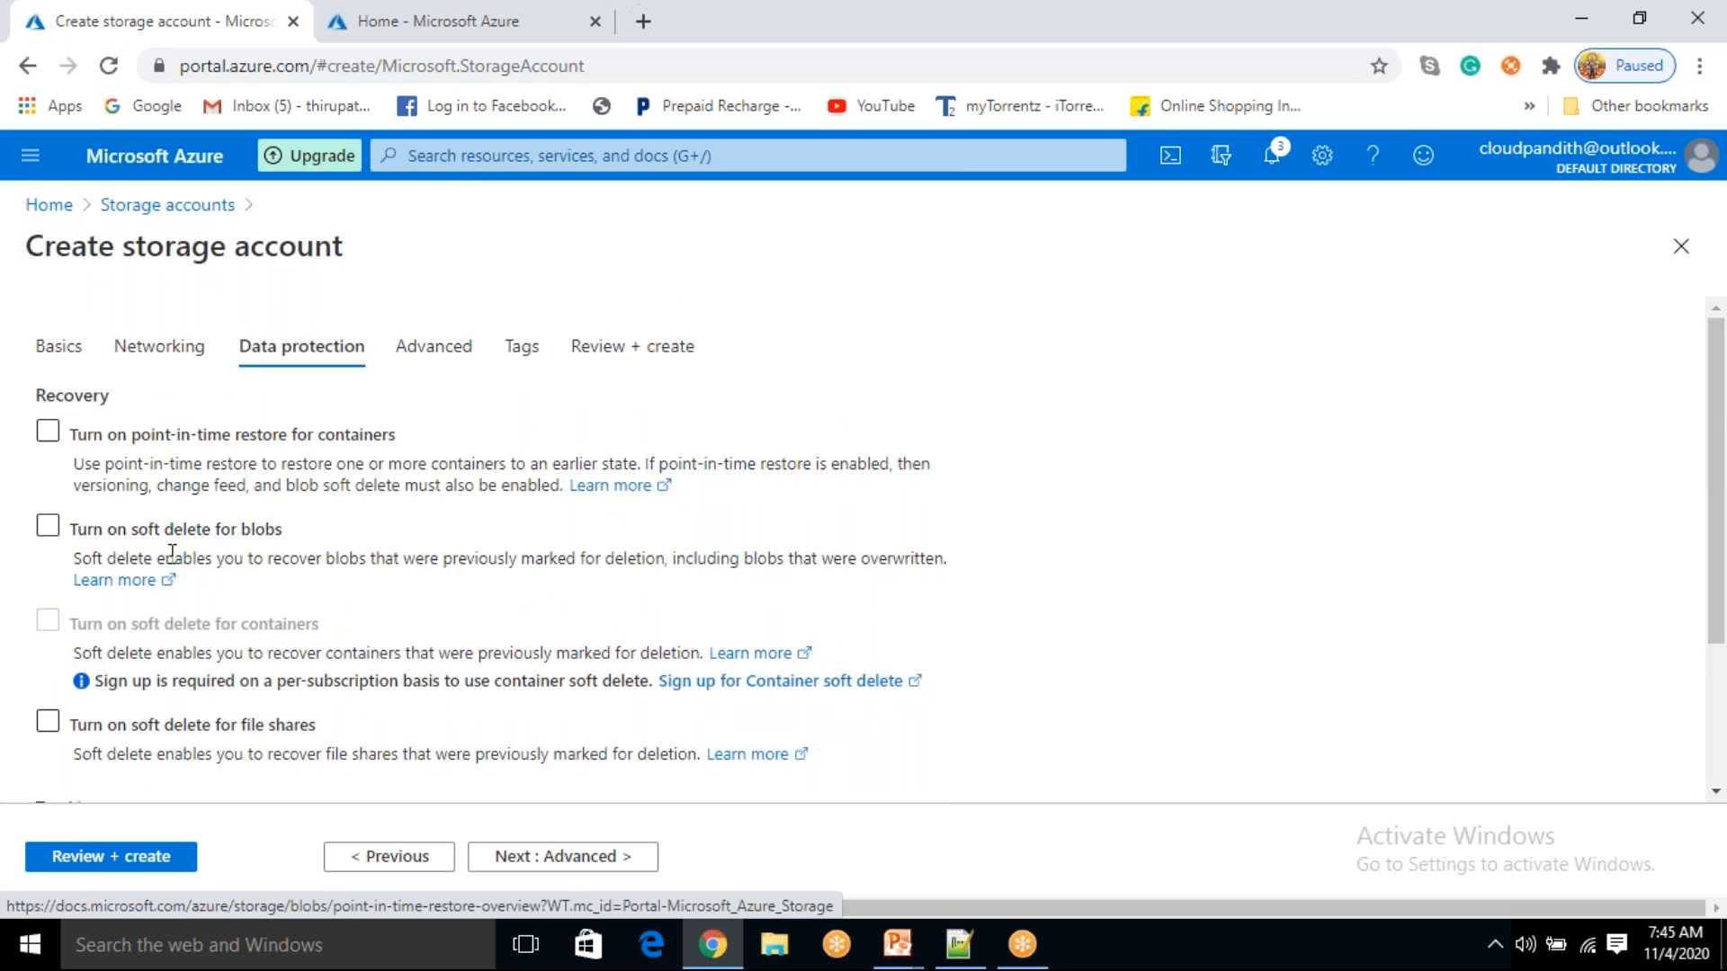
left_click(135, 524)
scroll(450, 776, "down", 3)
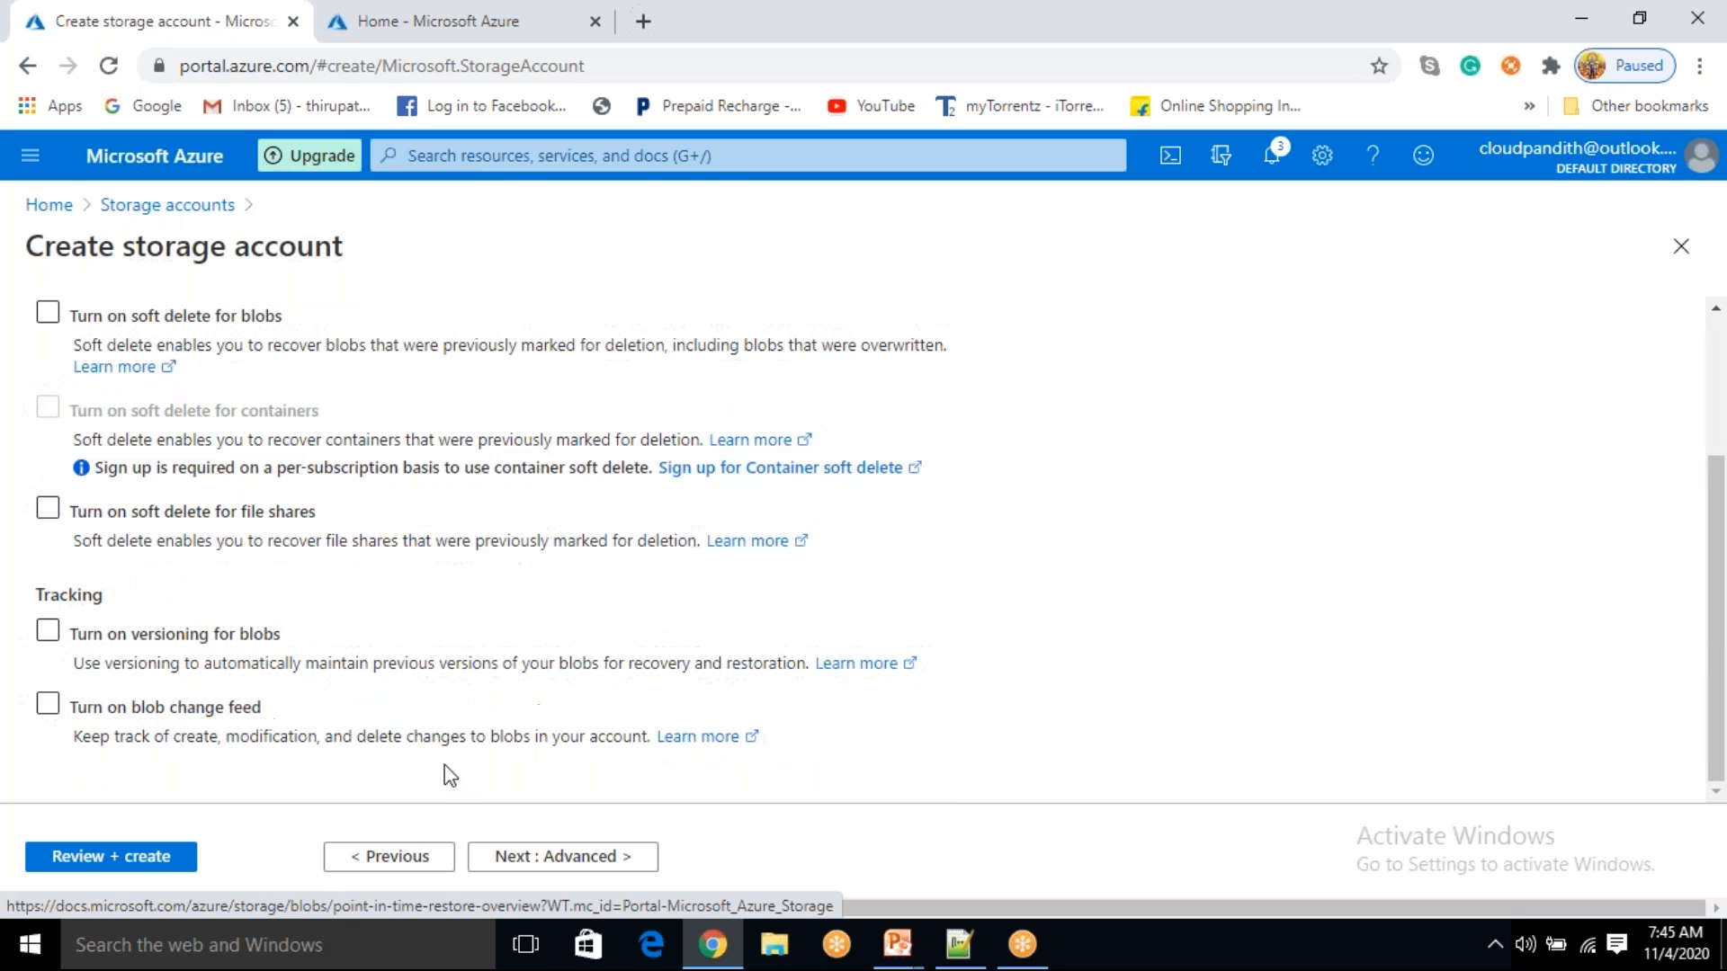
- Proceed to the advanced settings and review the security, blob storage and Data Lake Storage Gen2 options
left_click(549, 854)
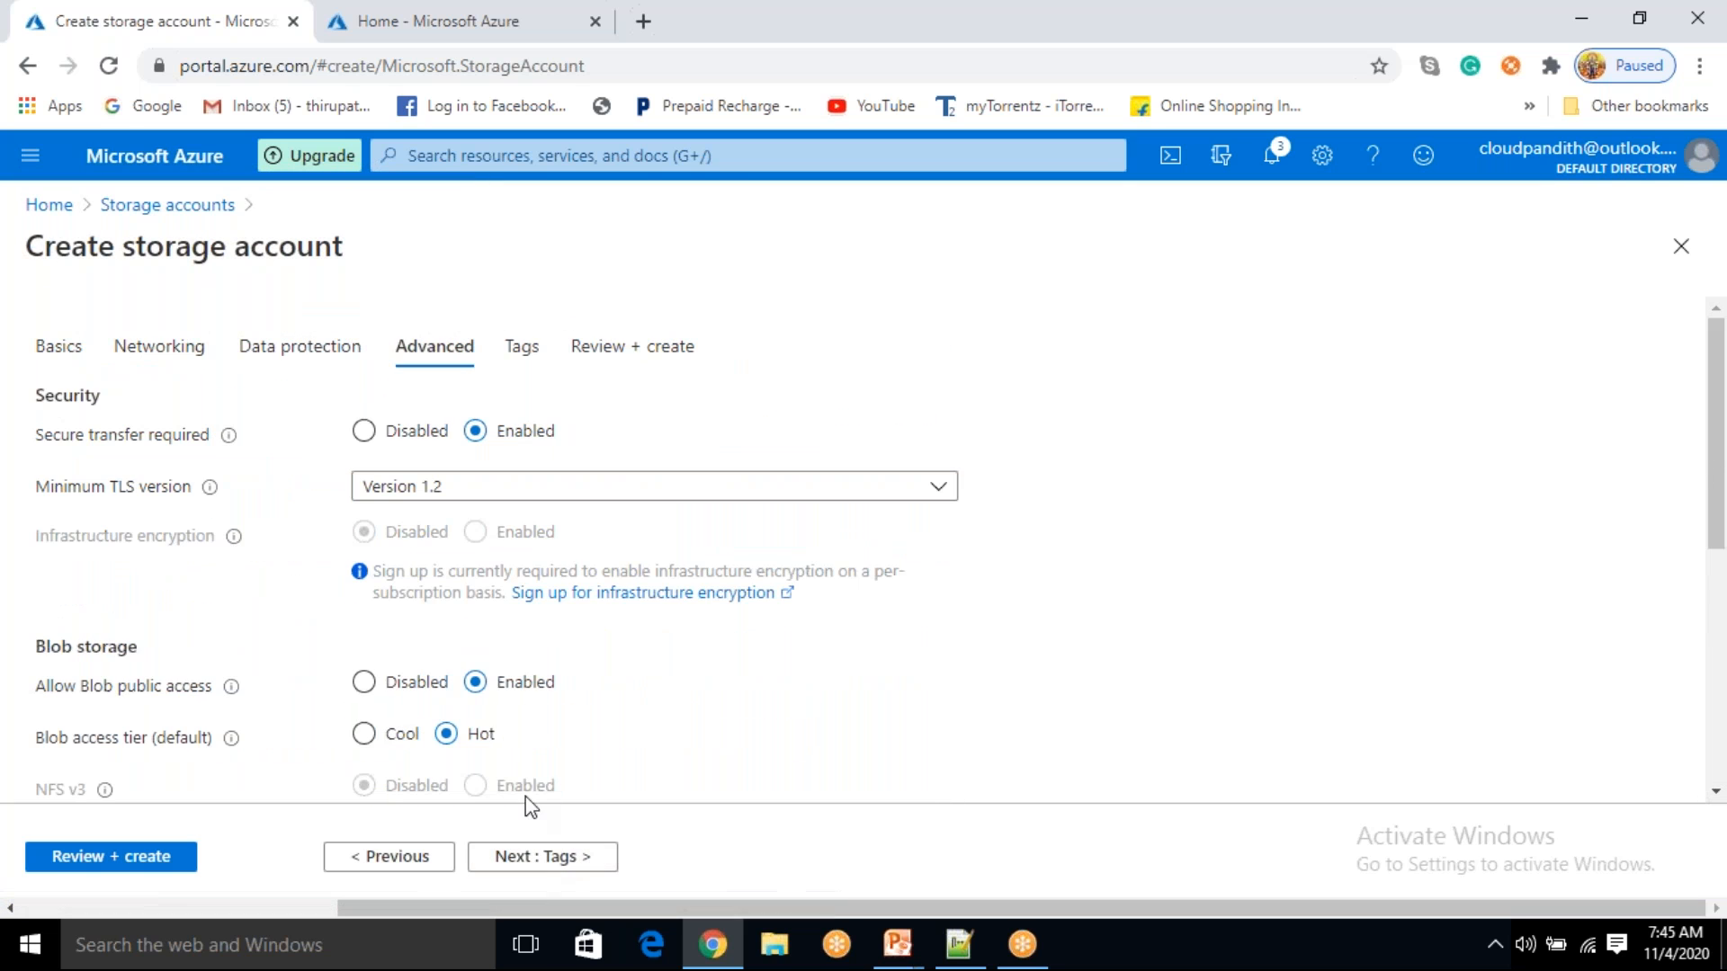
scroll(359, 564, "down", 2)
scroll(219, 663, "down", 4)
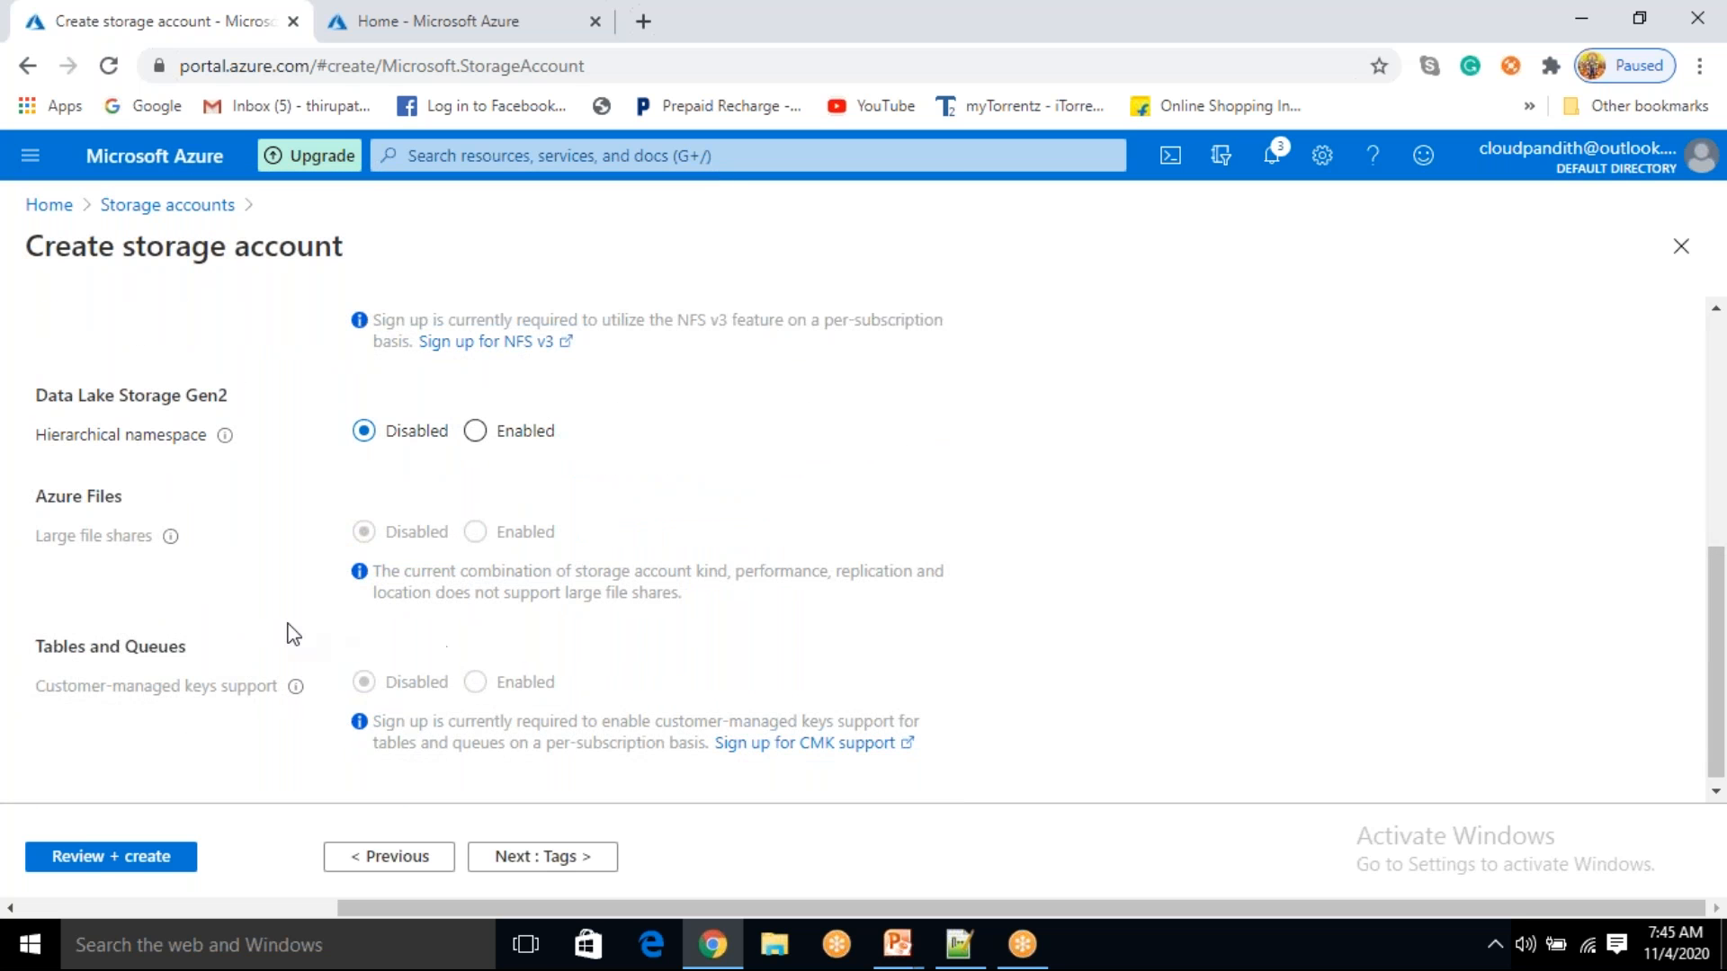
scroll(273, 617, "up", 6)
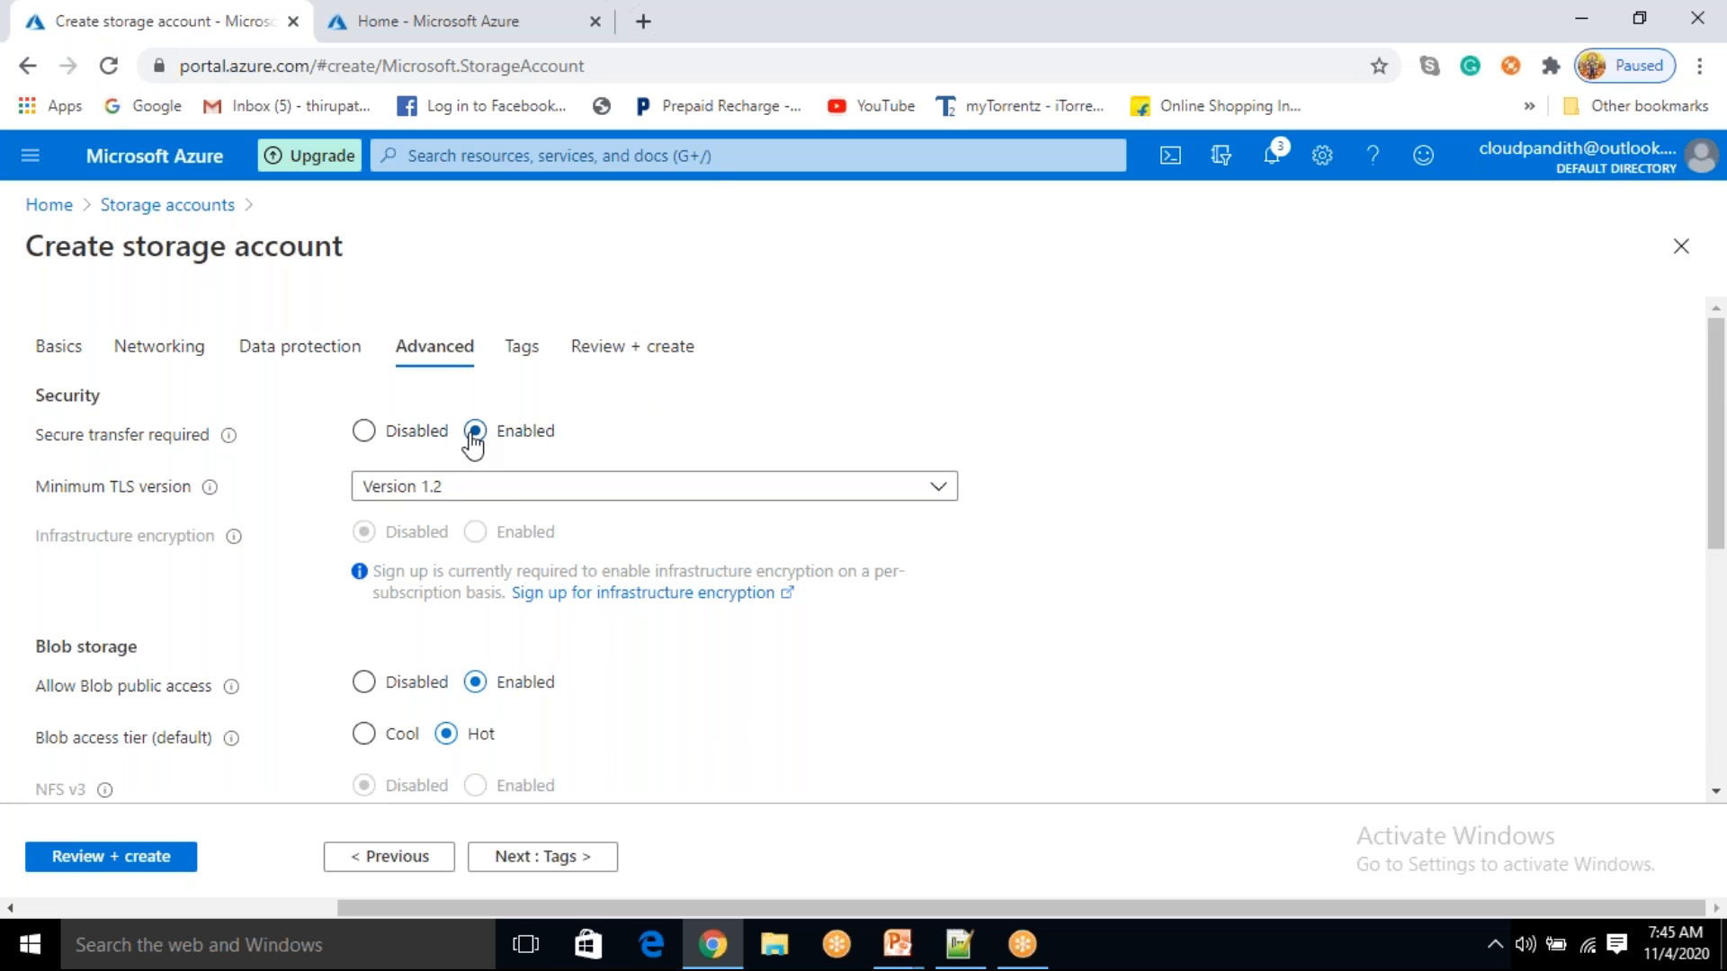
scroll(339, 678, "down", 2)
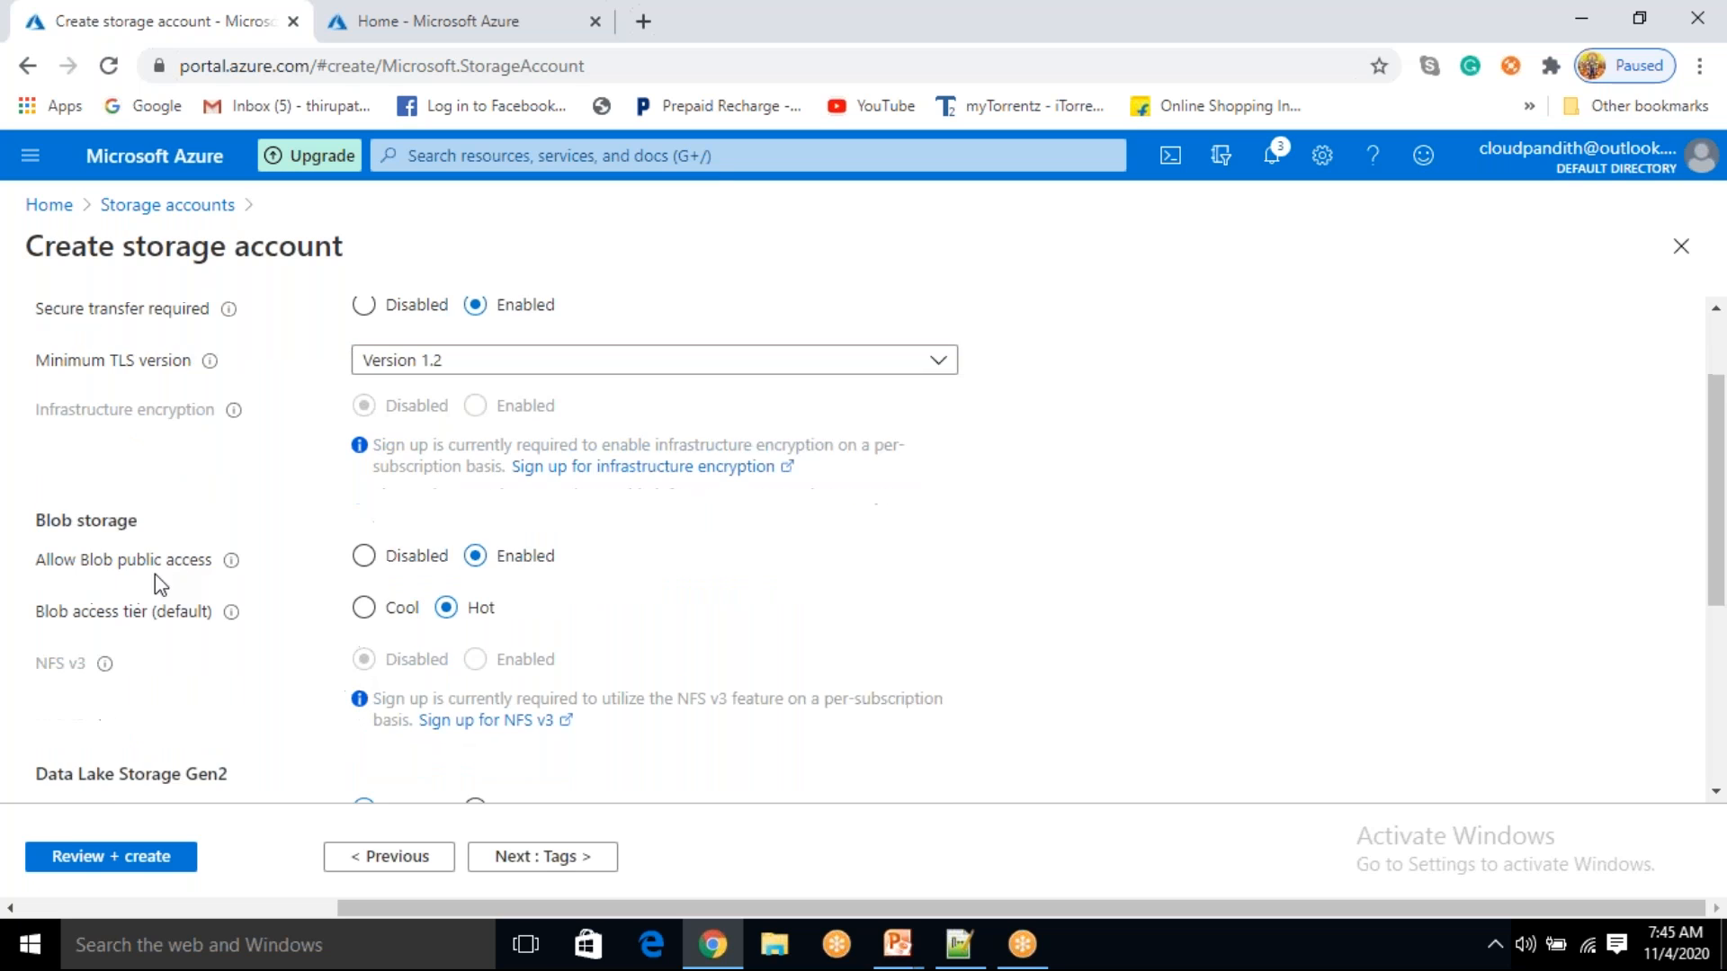
scroll(189, 620, "down", 4)
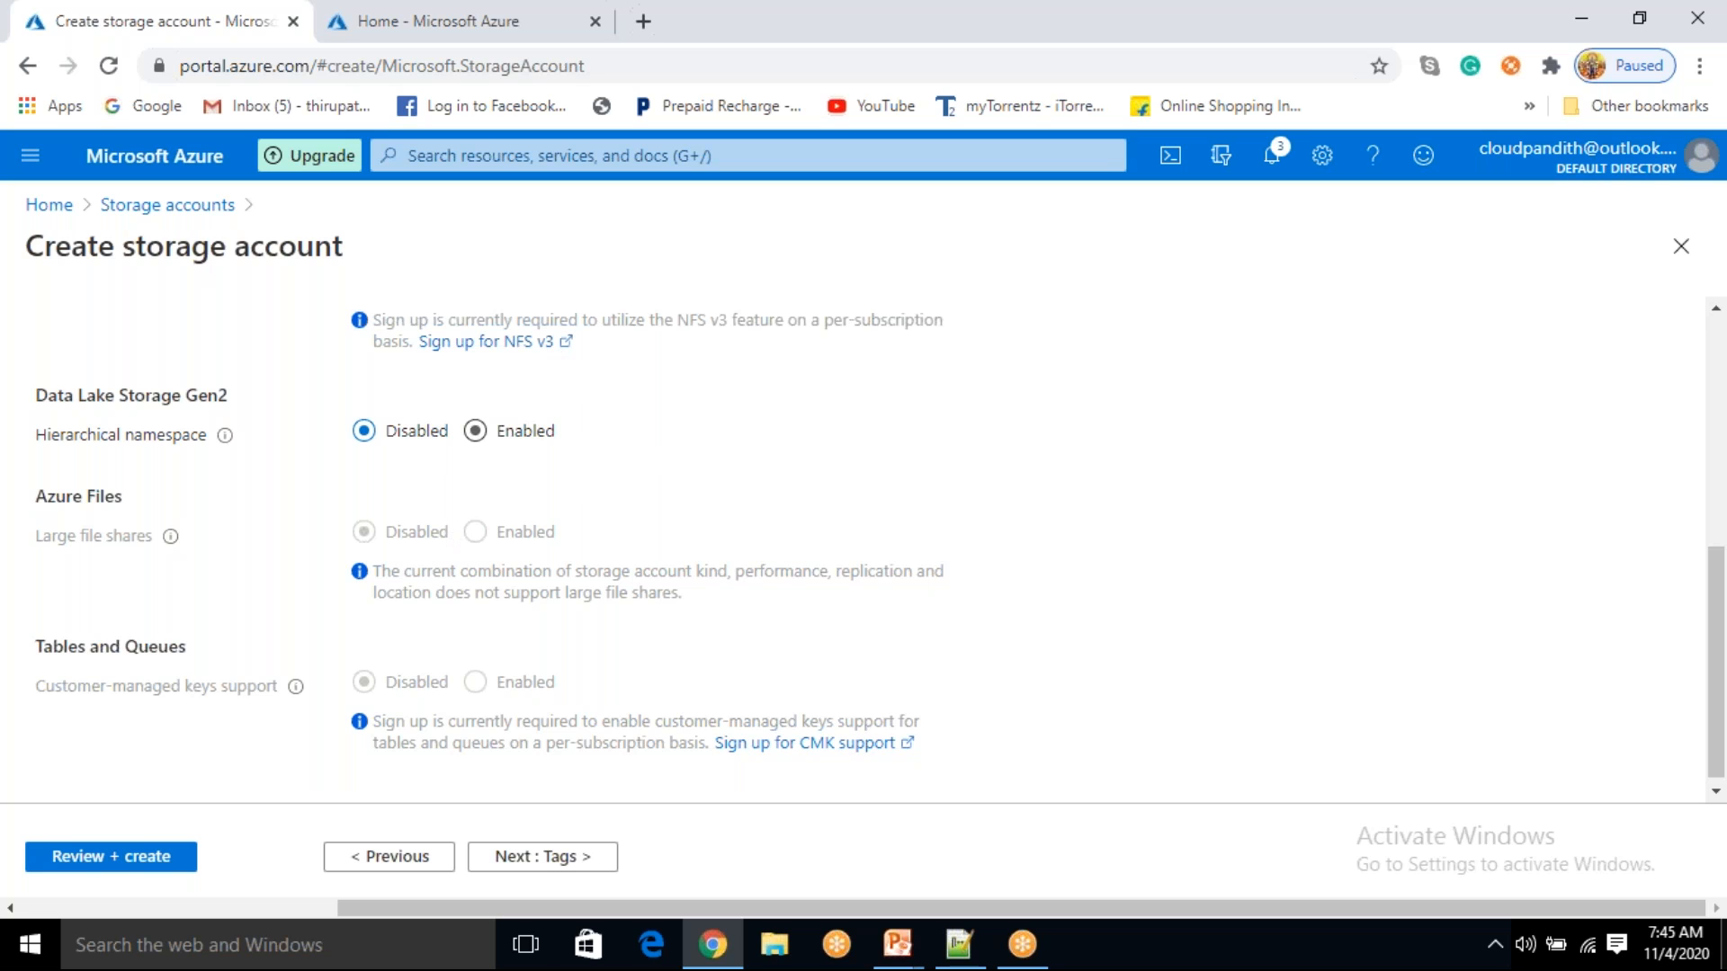
- Keep the Data Lake Storage Gen2 hierarchical namespace disabled and proceed to the storage account's tags
left_click(469, 436)
left_click(365, 431)
left_click(531, 856)
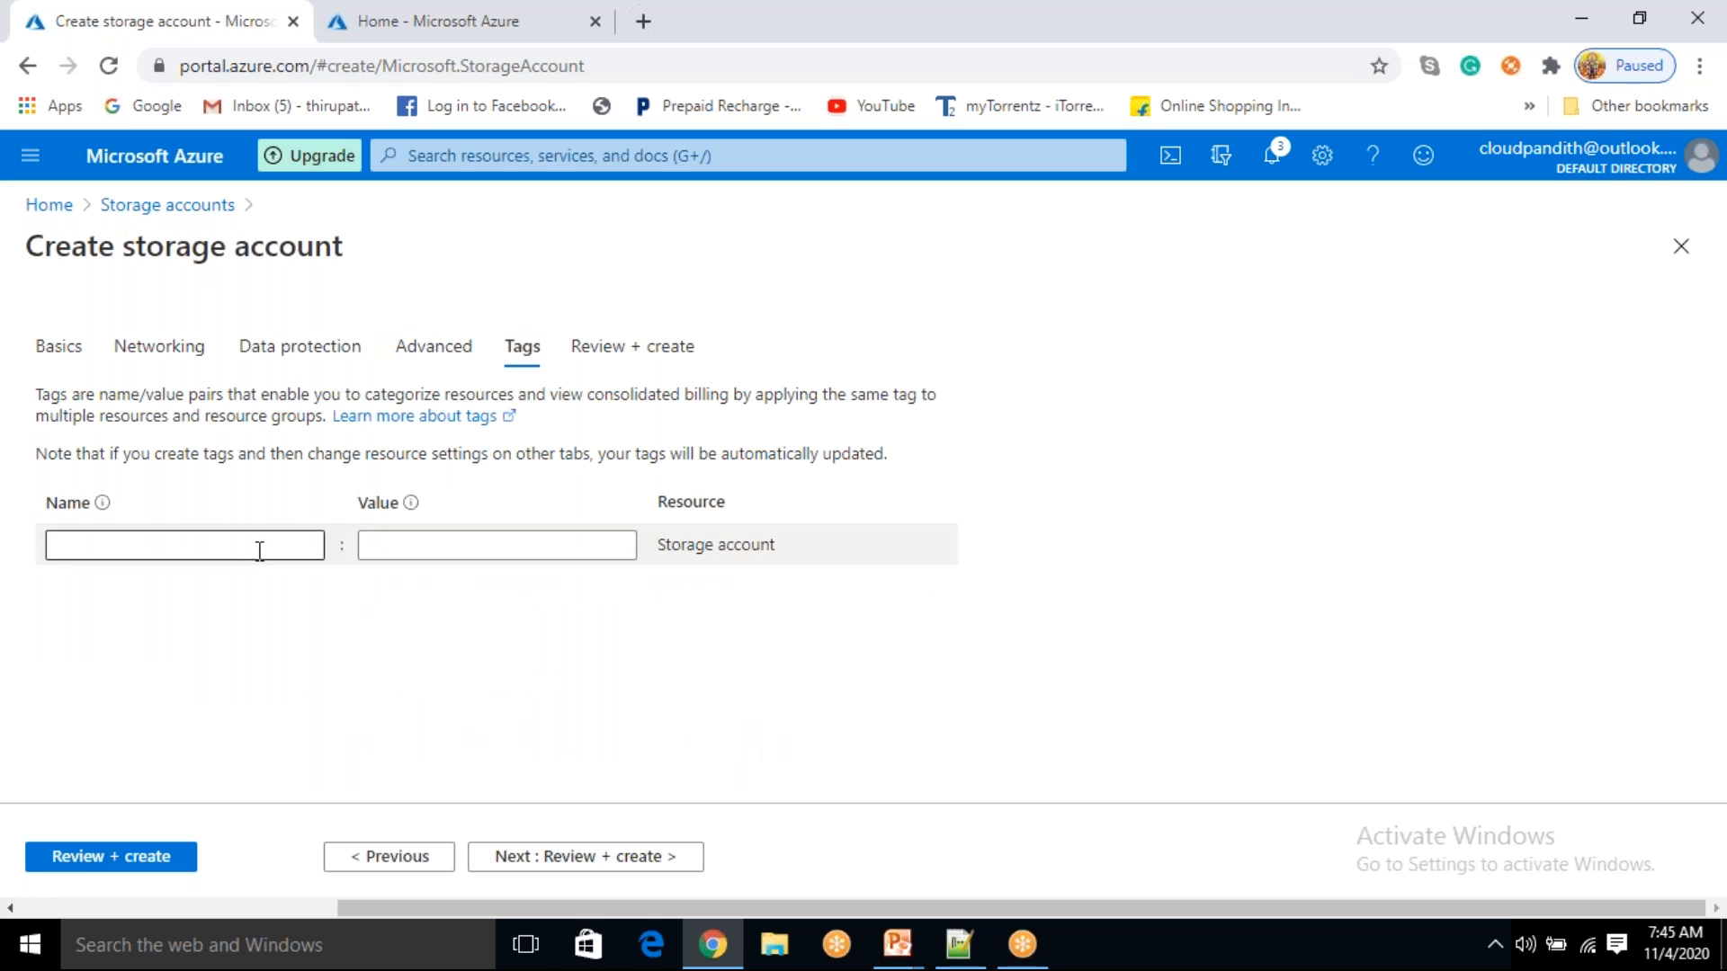
- Add a created_by tag with the value cloudpandith to the storage account
left_click(251, 545)
type("created_by")
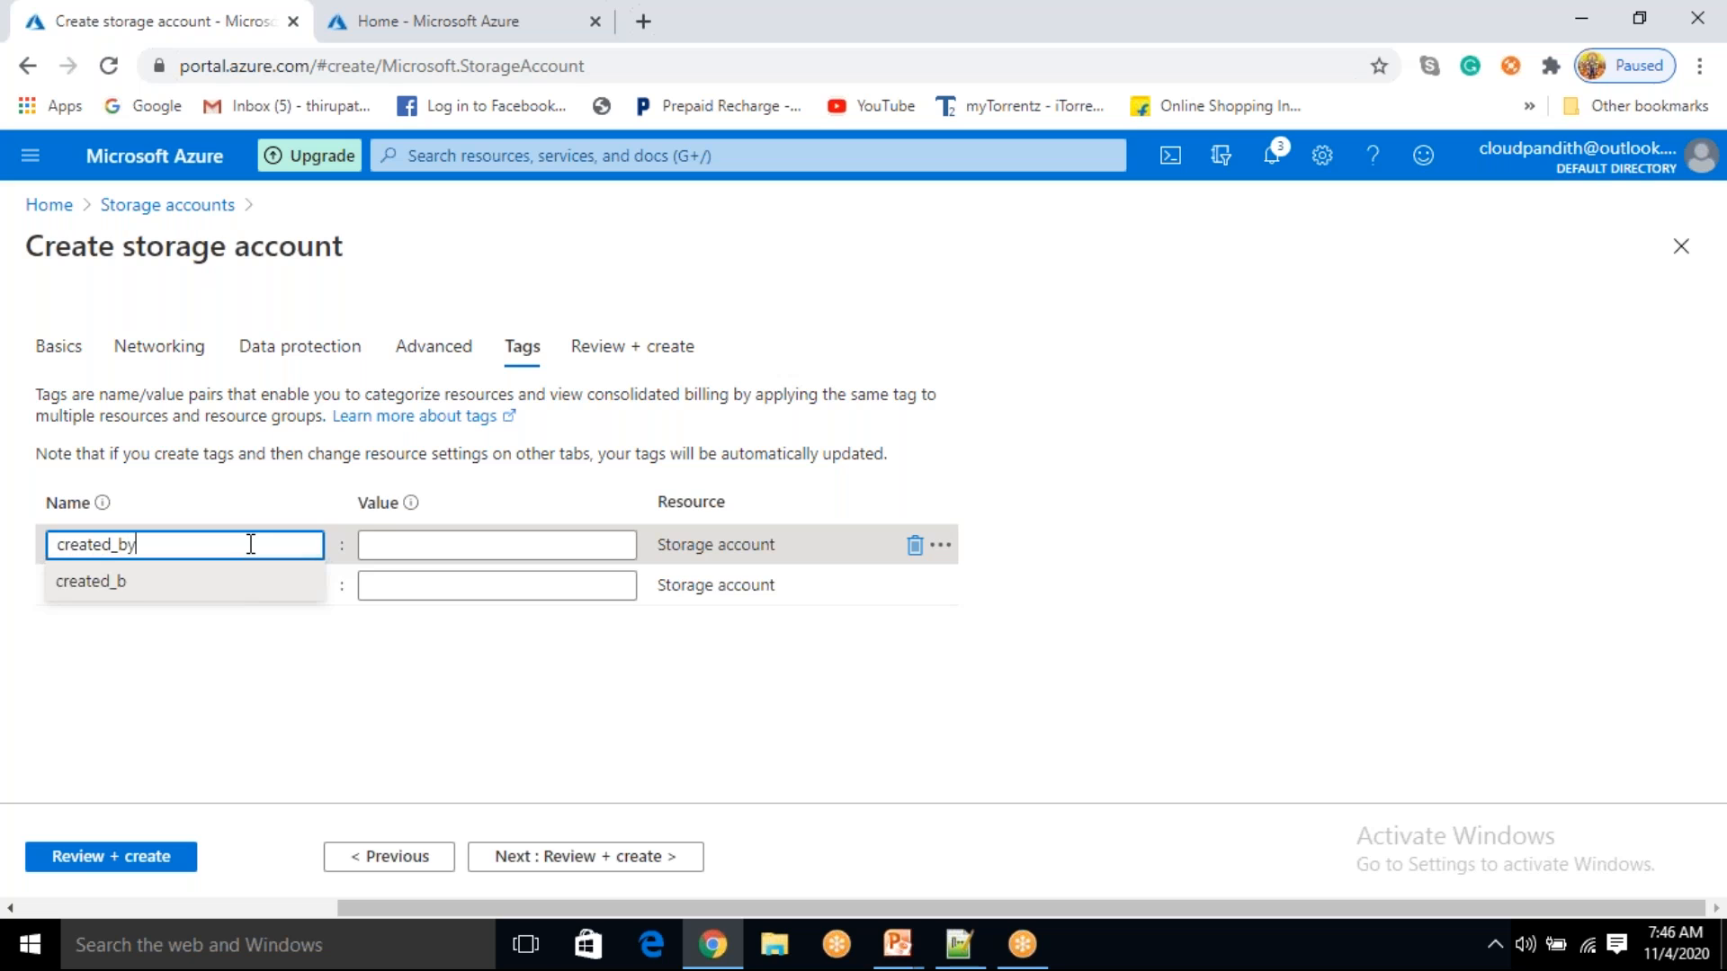
key("Tab")
type("clou")
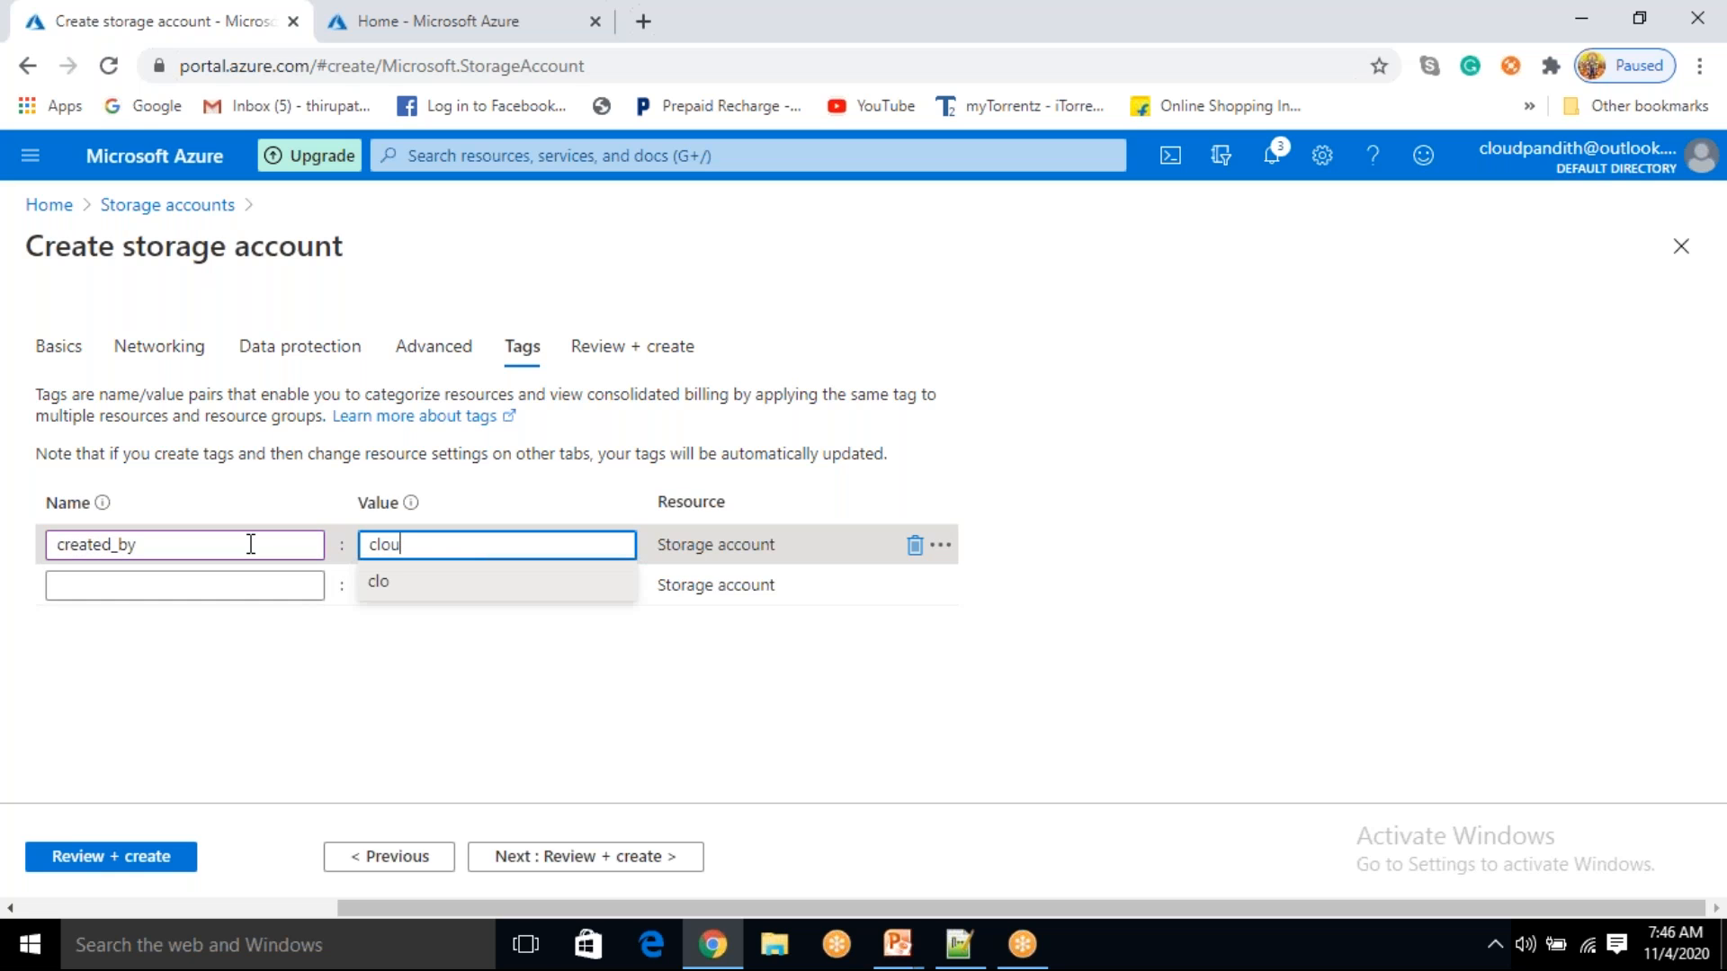
type("dpandith")
- Add a team tag with the value data engineer, and submit the storage account for validation and creation
left_click(211, 584)
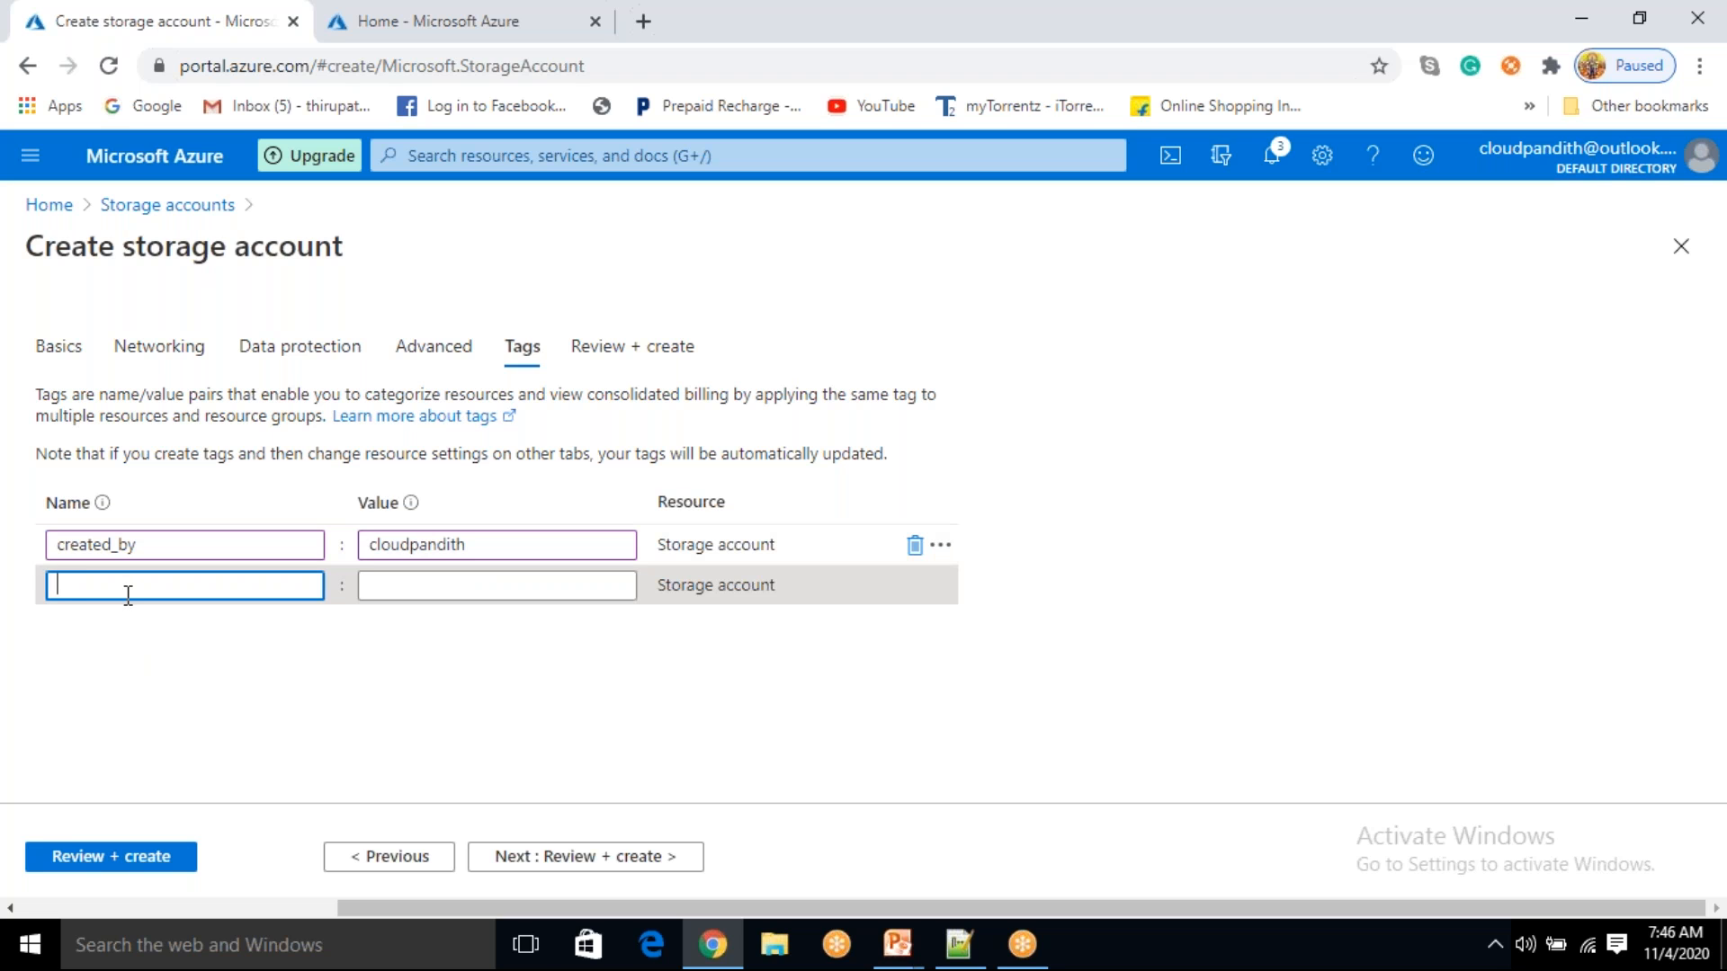
type("team")
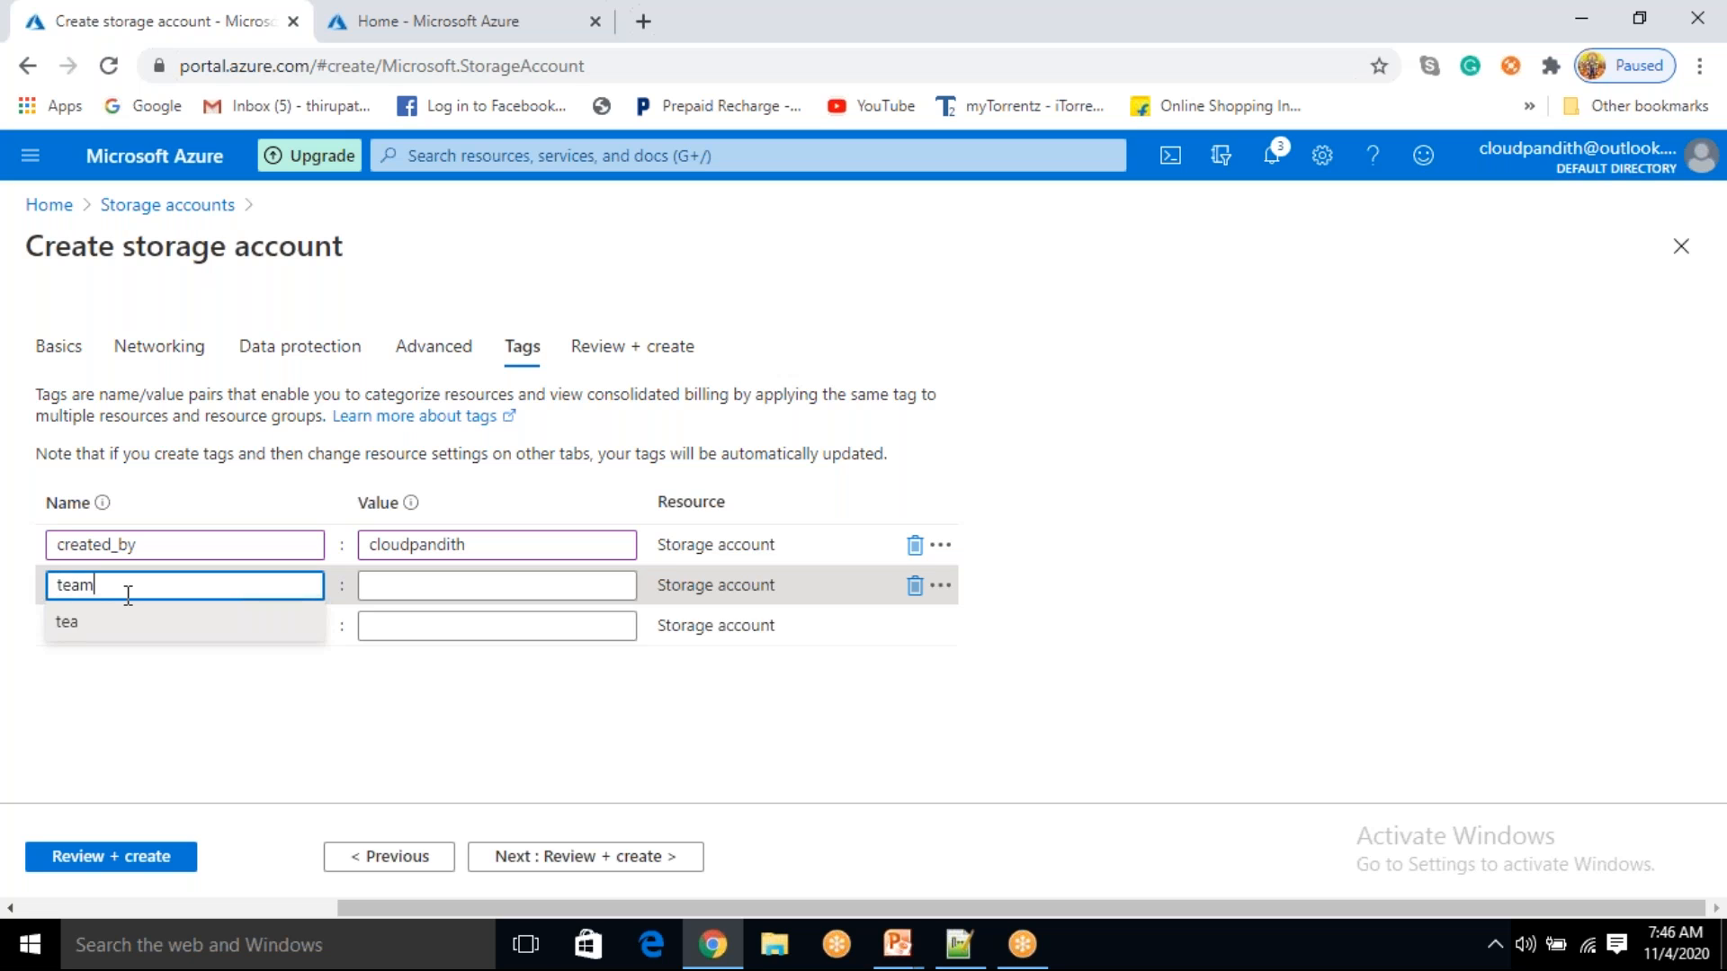
key("Tab")
type("dat")
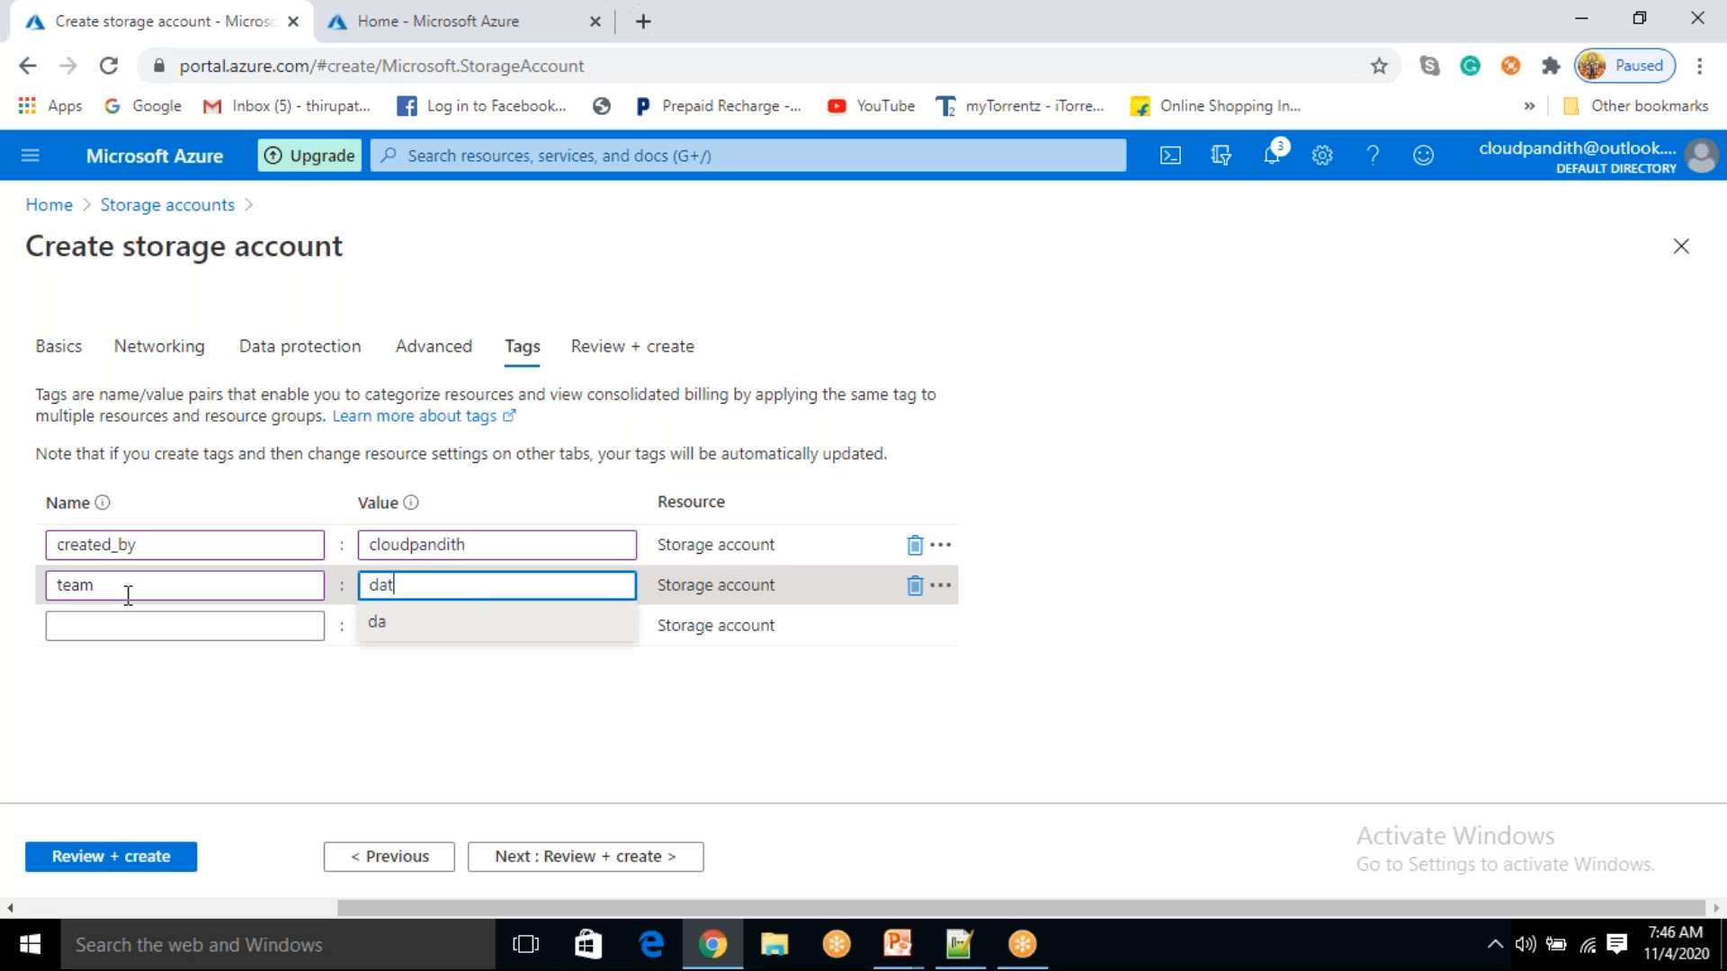
type("a engineer")
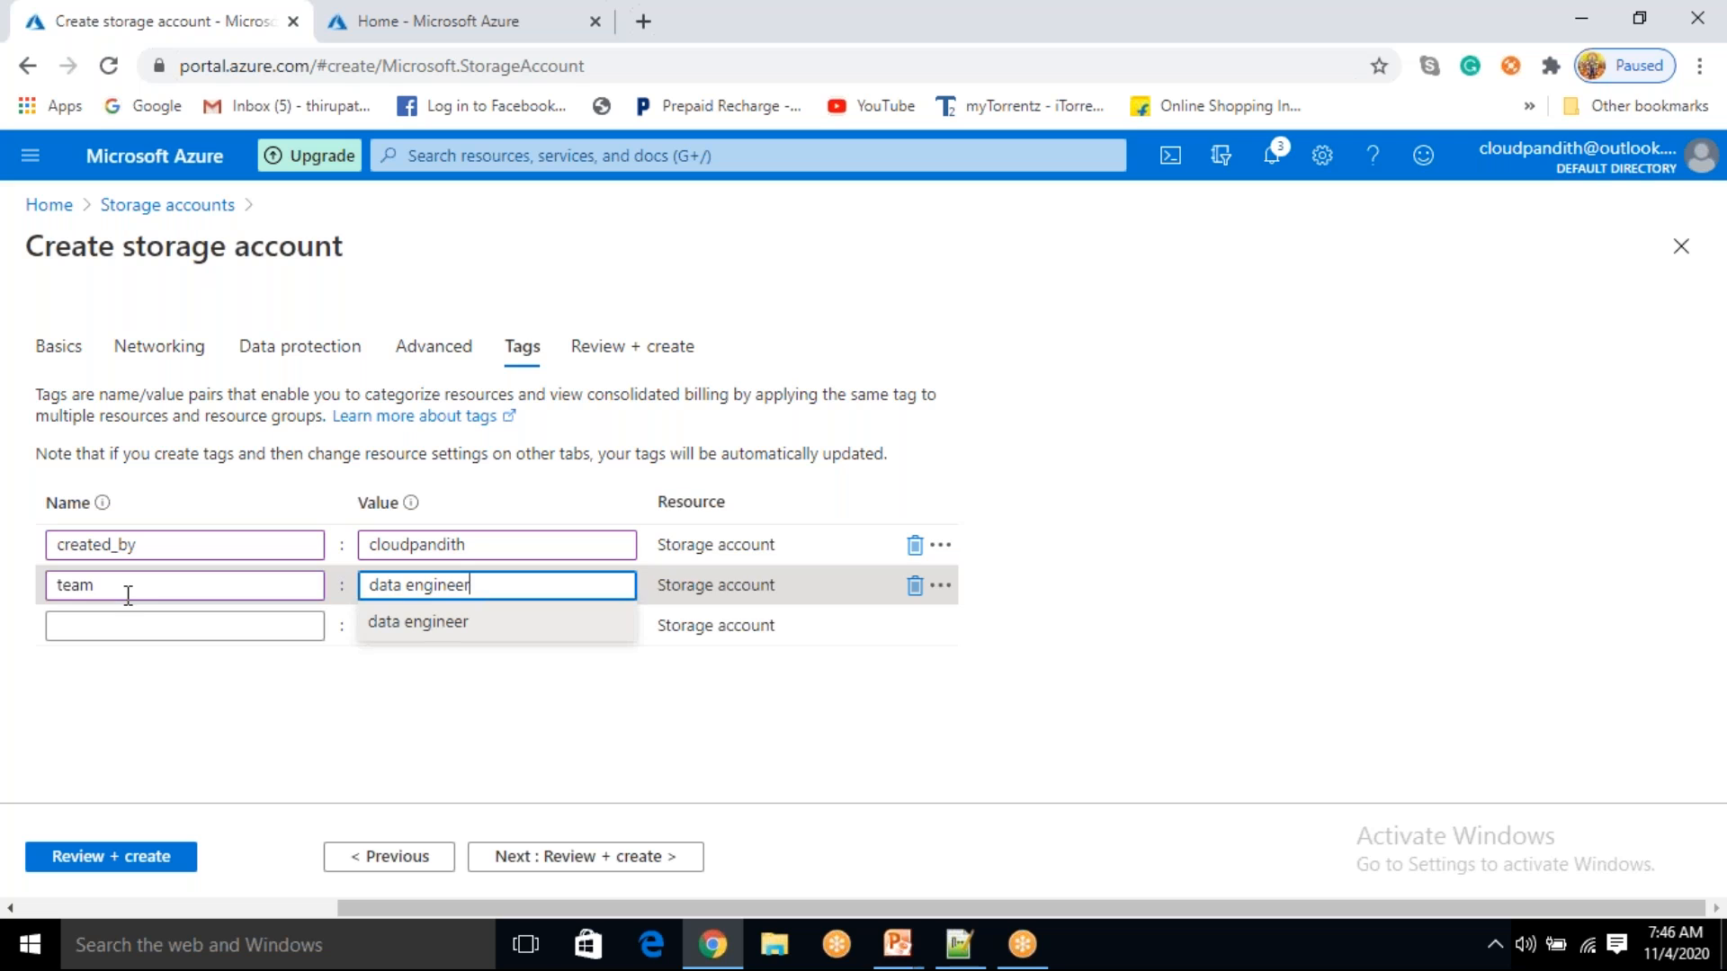
left_click(255, 669)
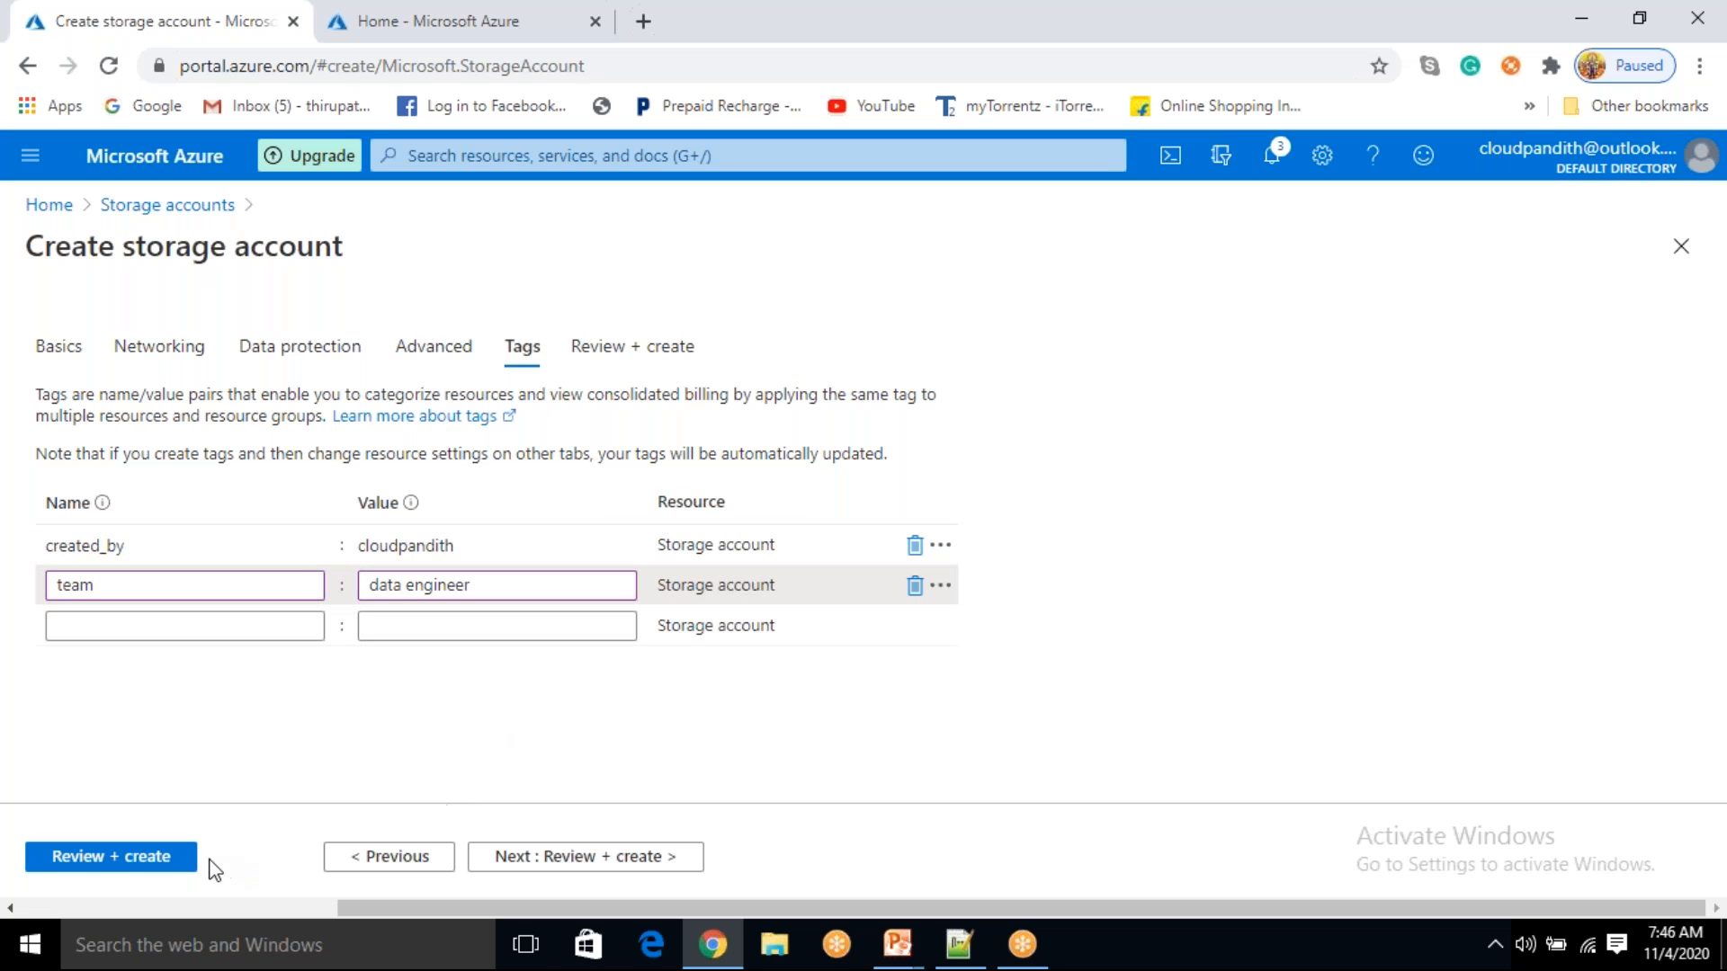
left_click(87, 859)
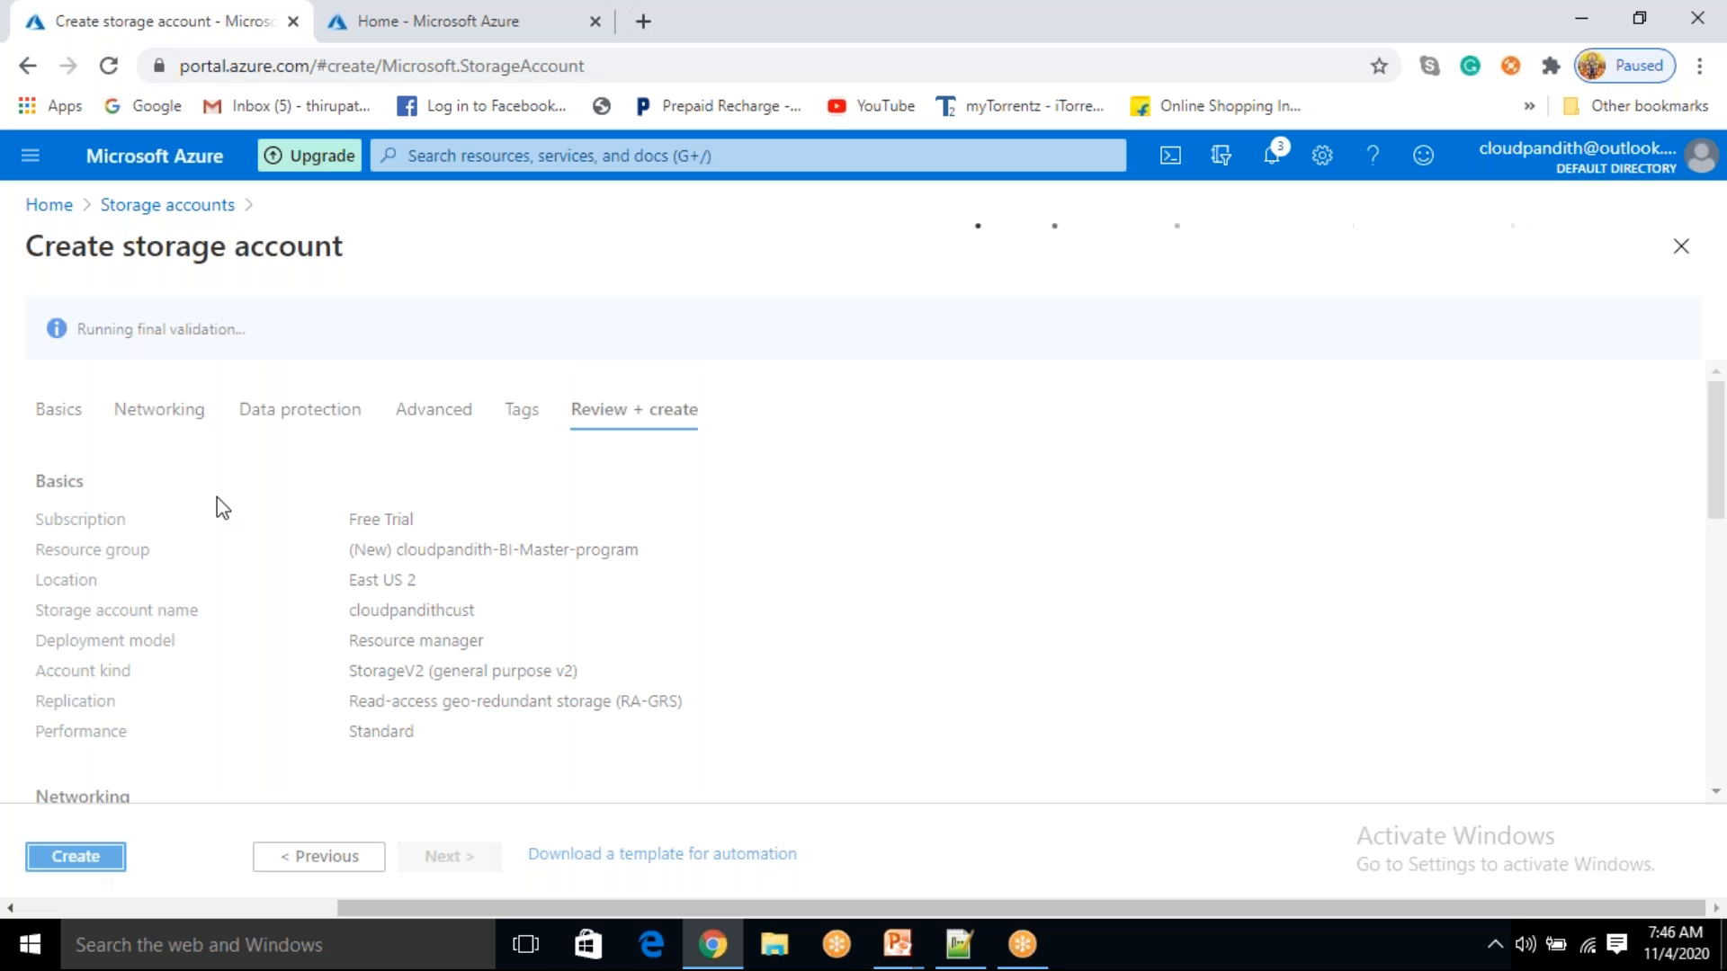
left_click(75, 856)
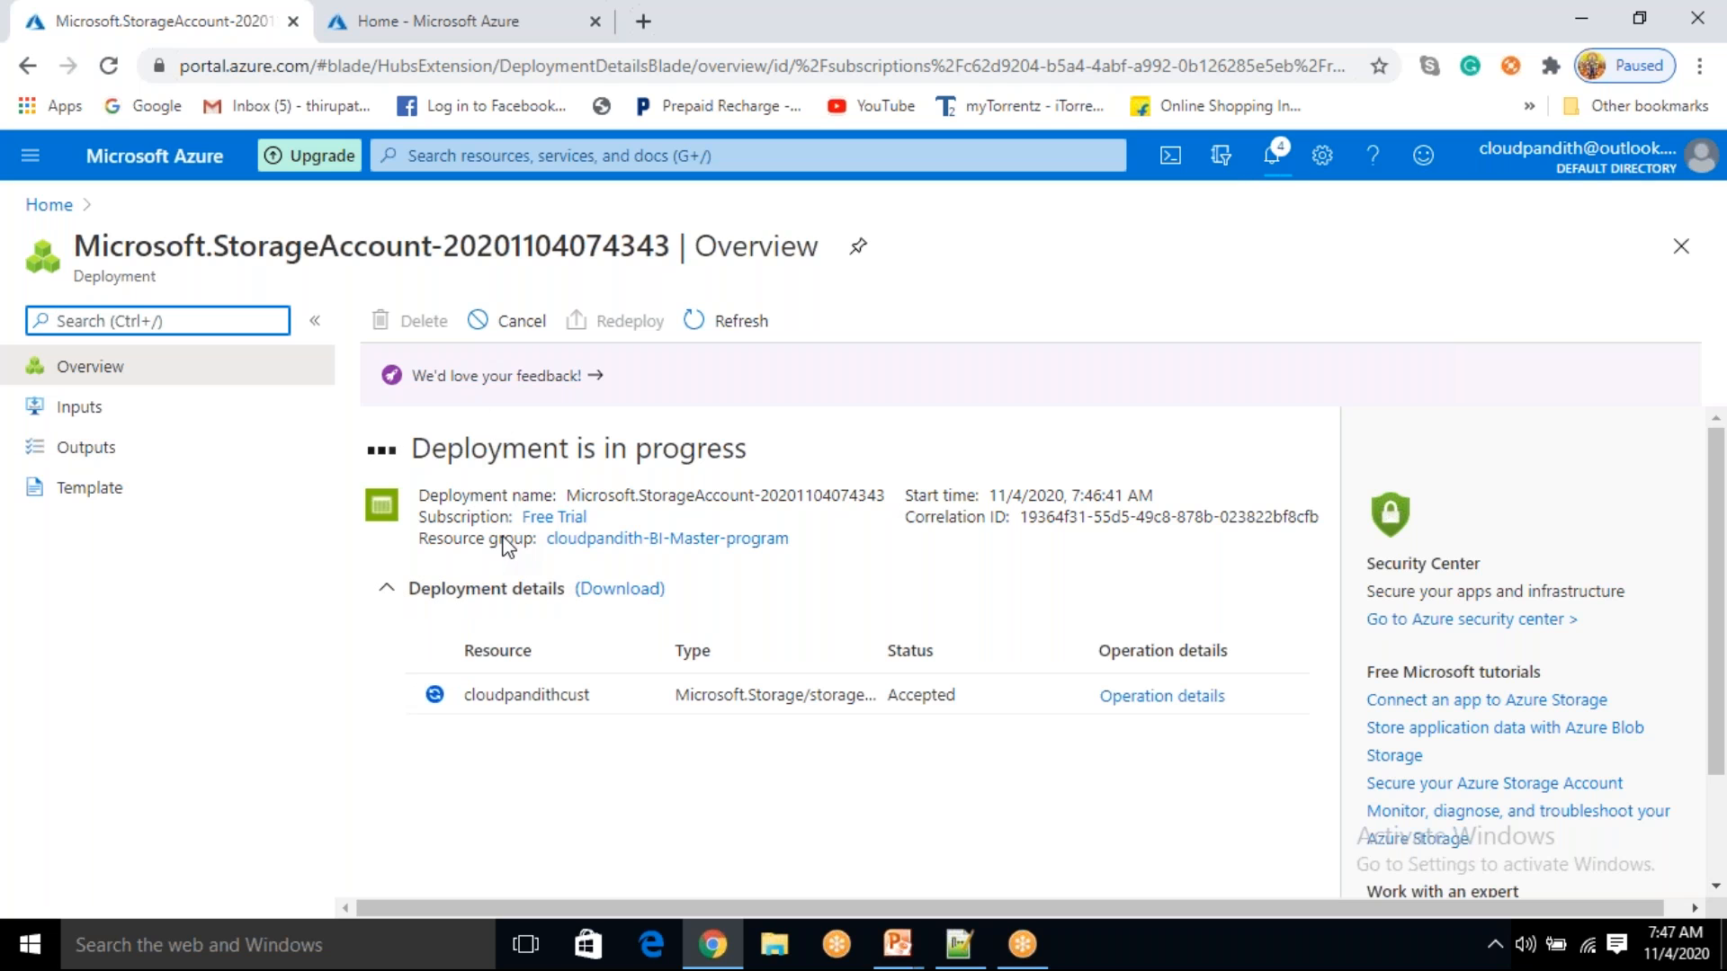
- Switch to the other Azure portal page and start creating a new data factory
left_click(430, 29)
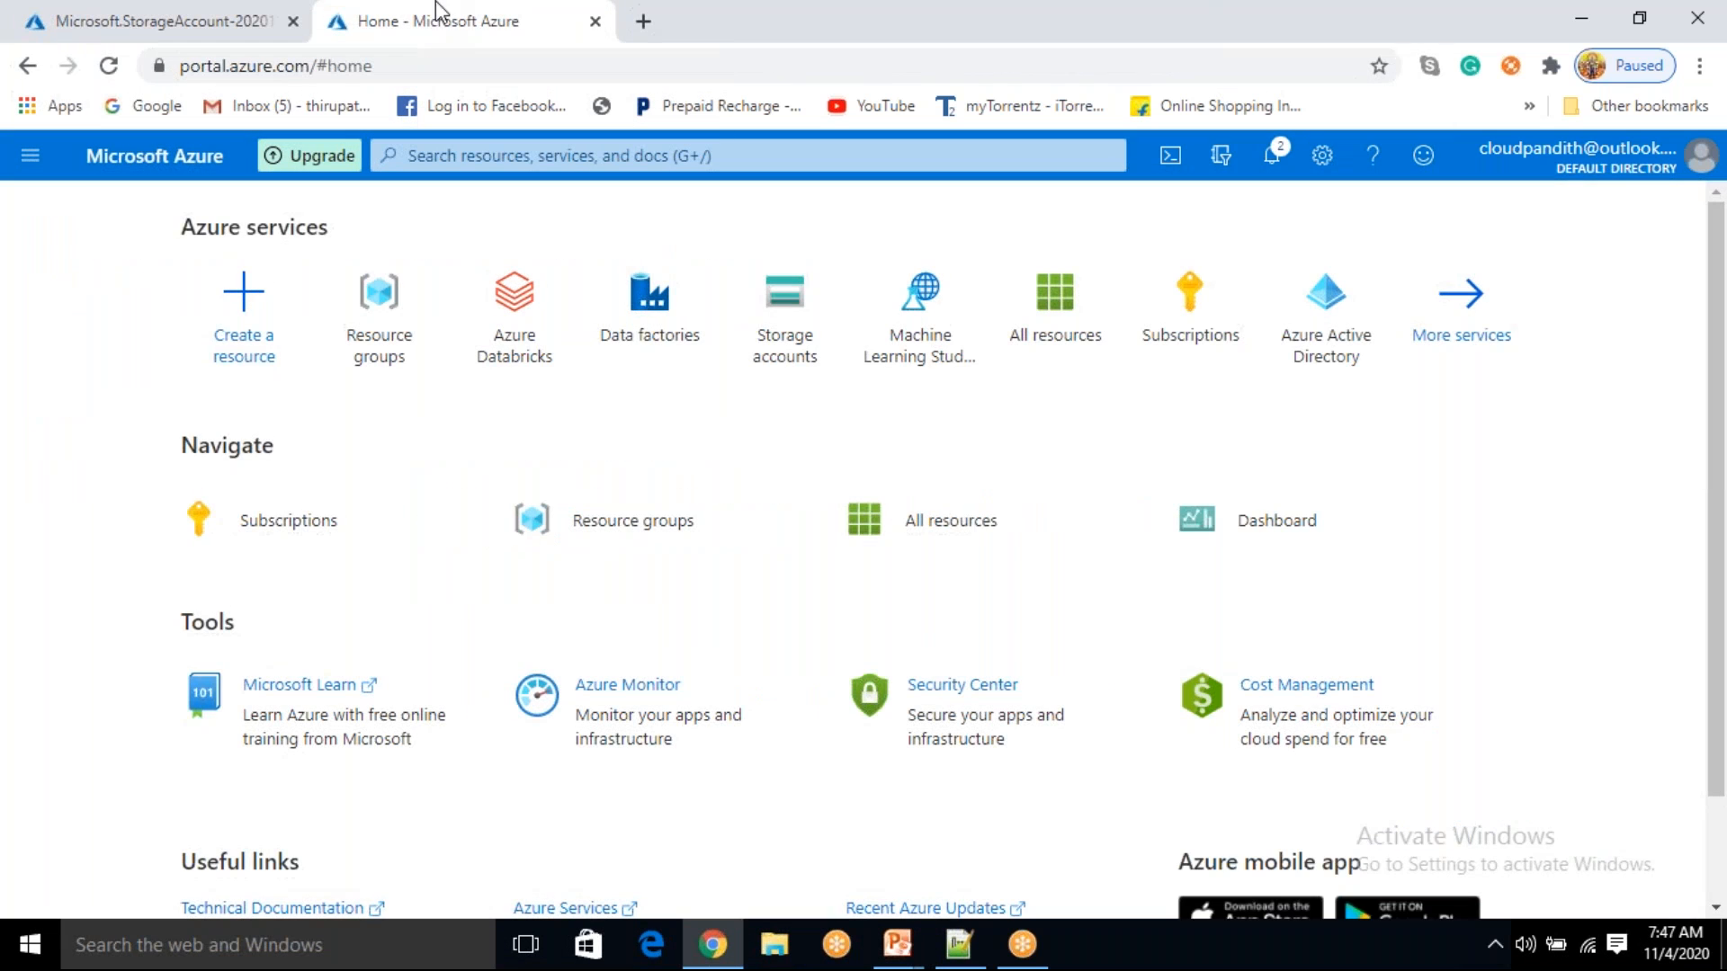
left_click(634, 322)
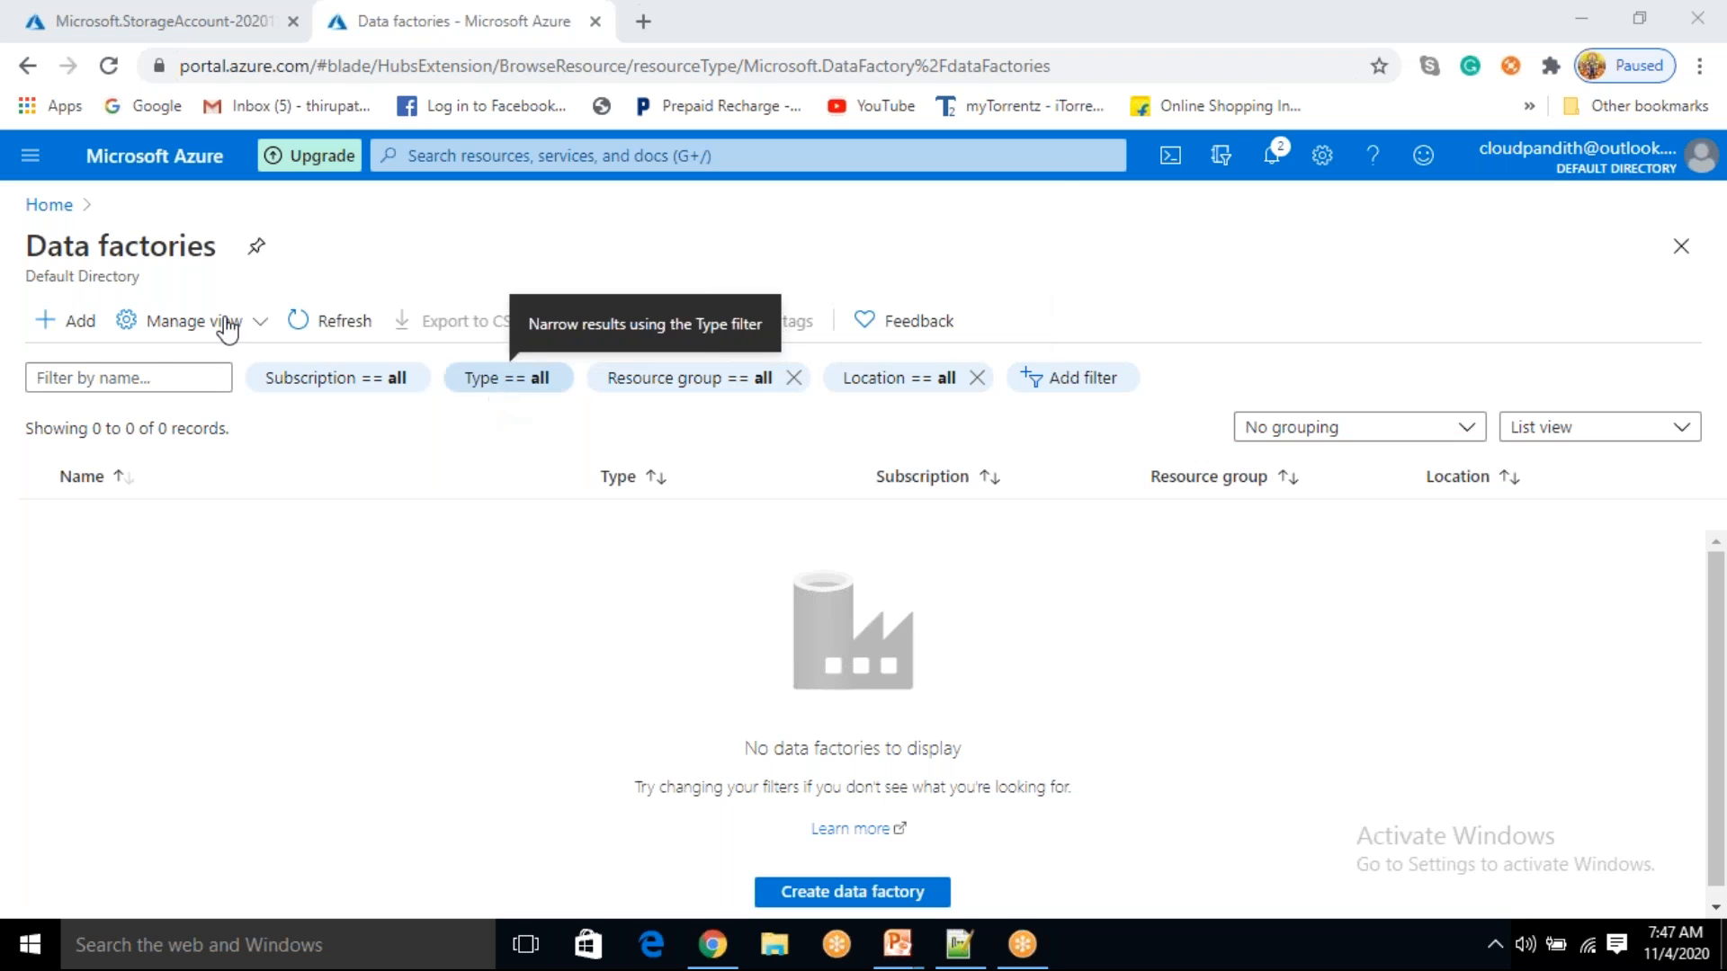
left_click(63, 341)
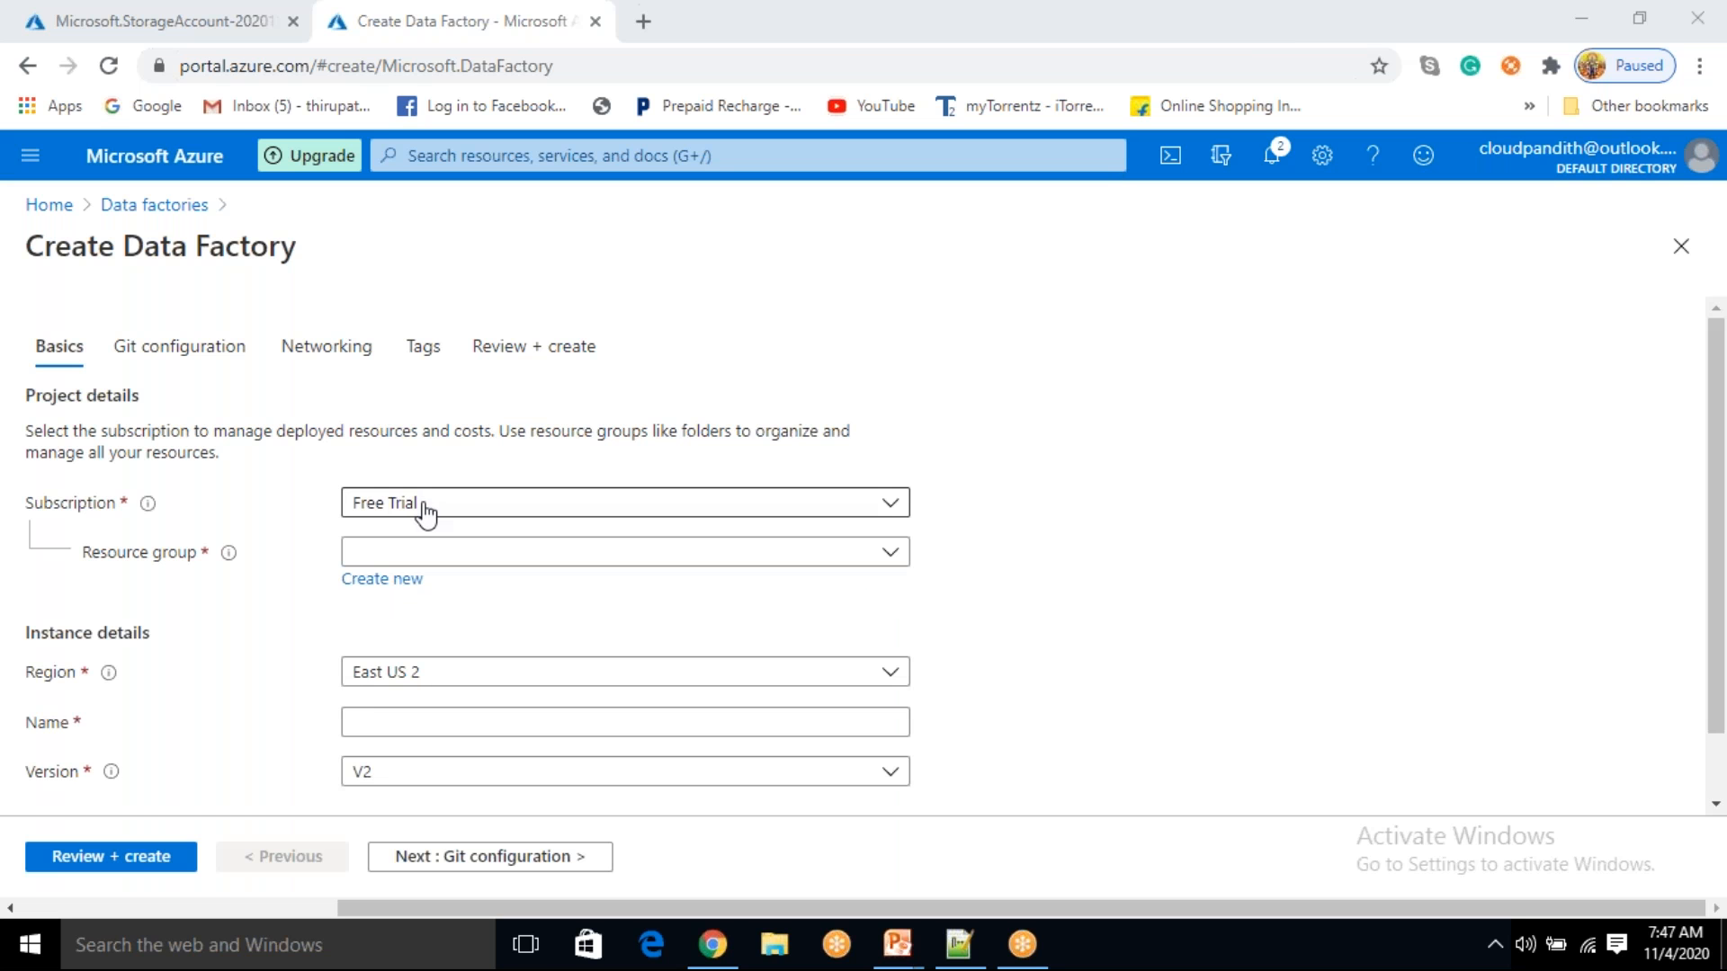
- Assign the data factory to the cloudpandith-BI-Master-program resource group and set its region to East US
left_click(413, 552)
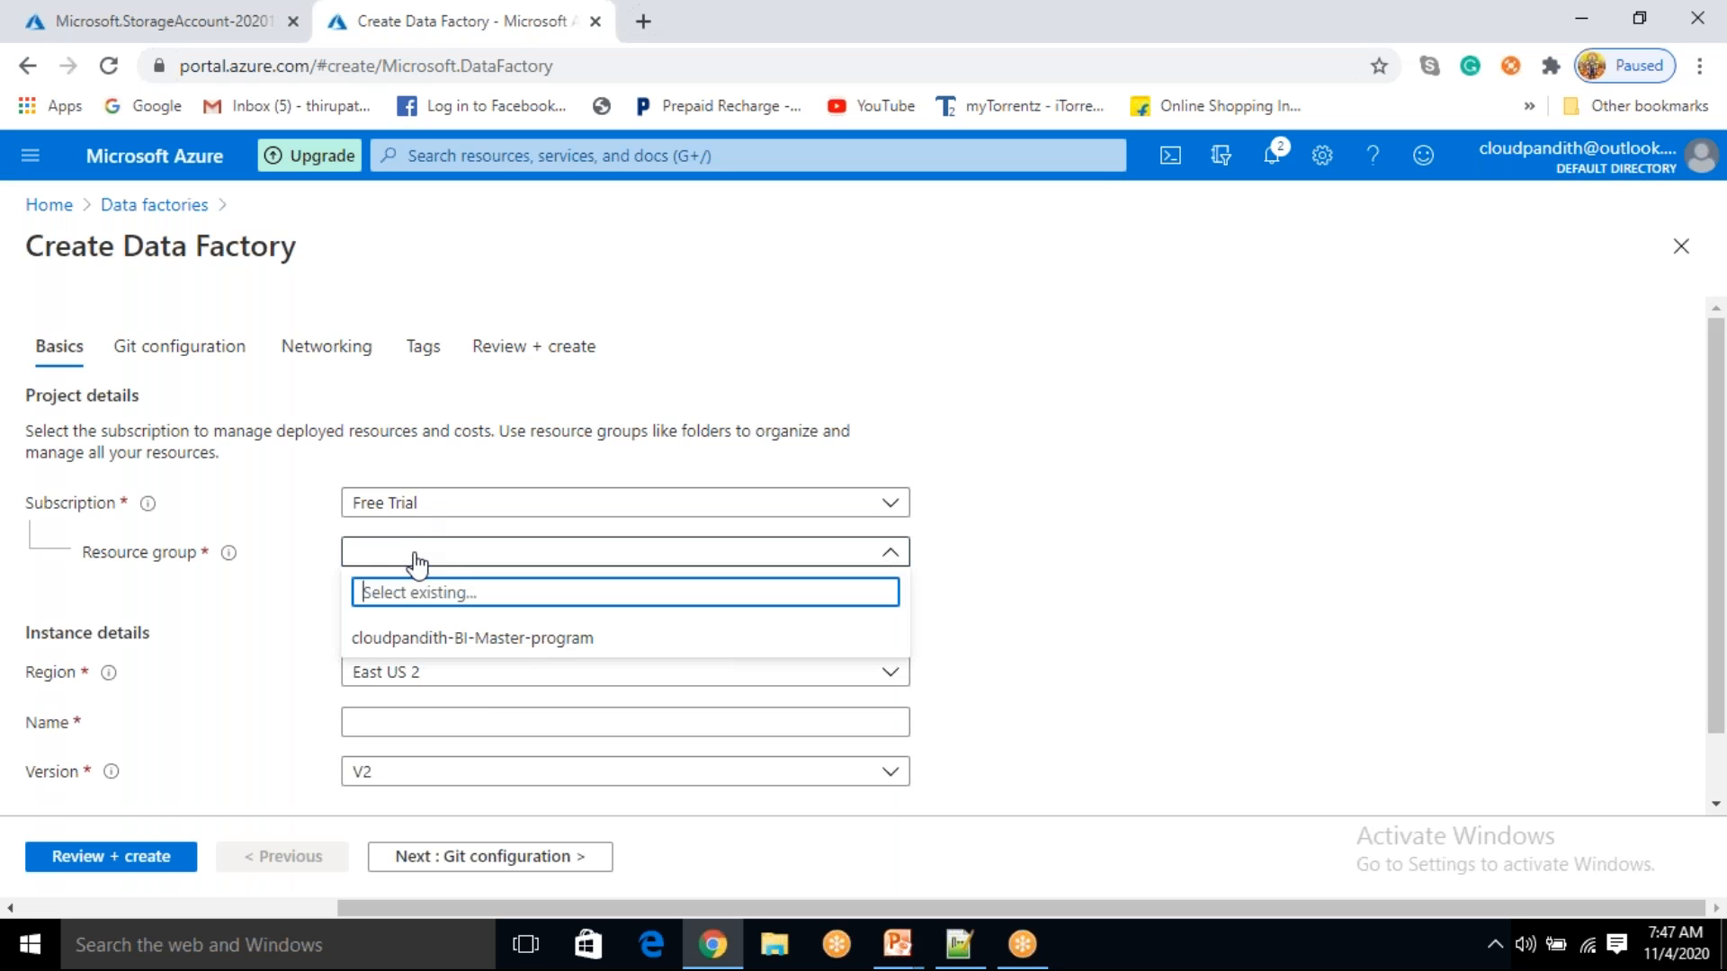
left_click(438, 638)
scroll(436, 627, "down", 2)
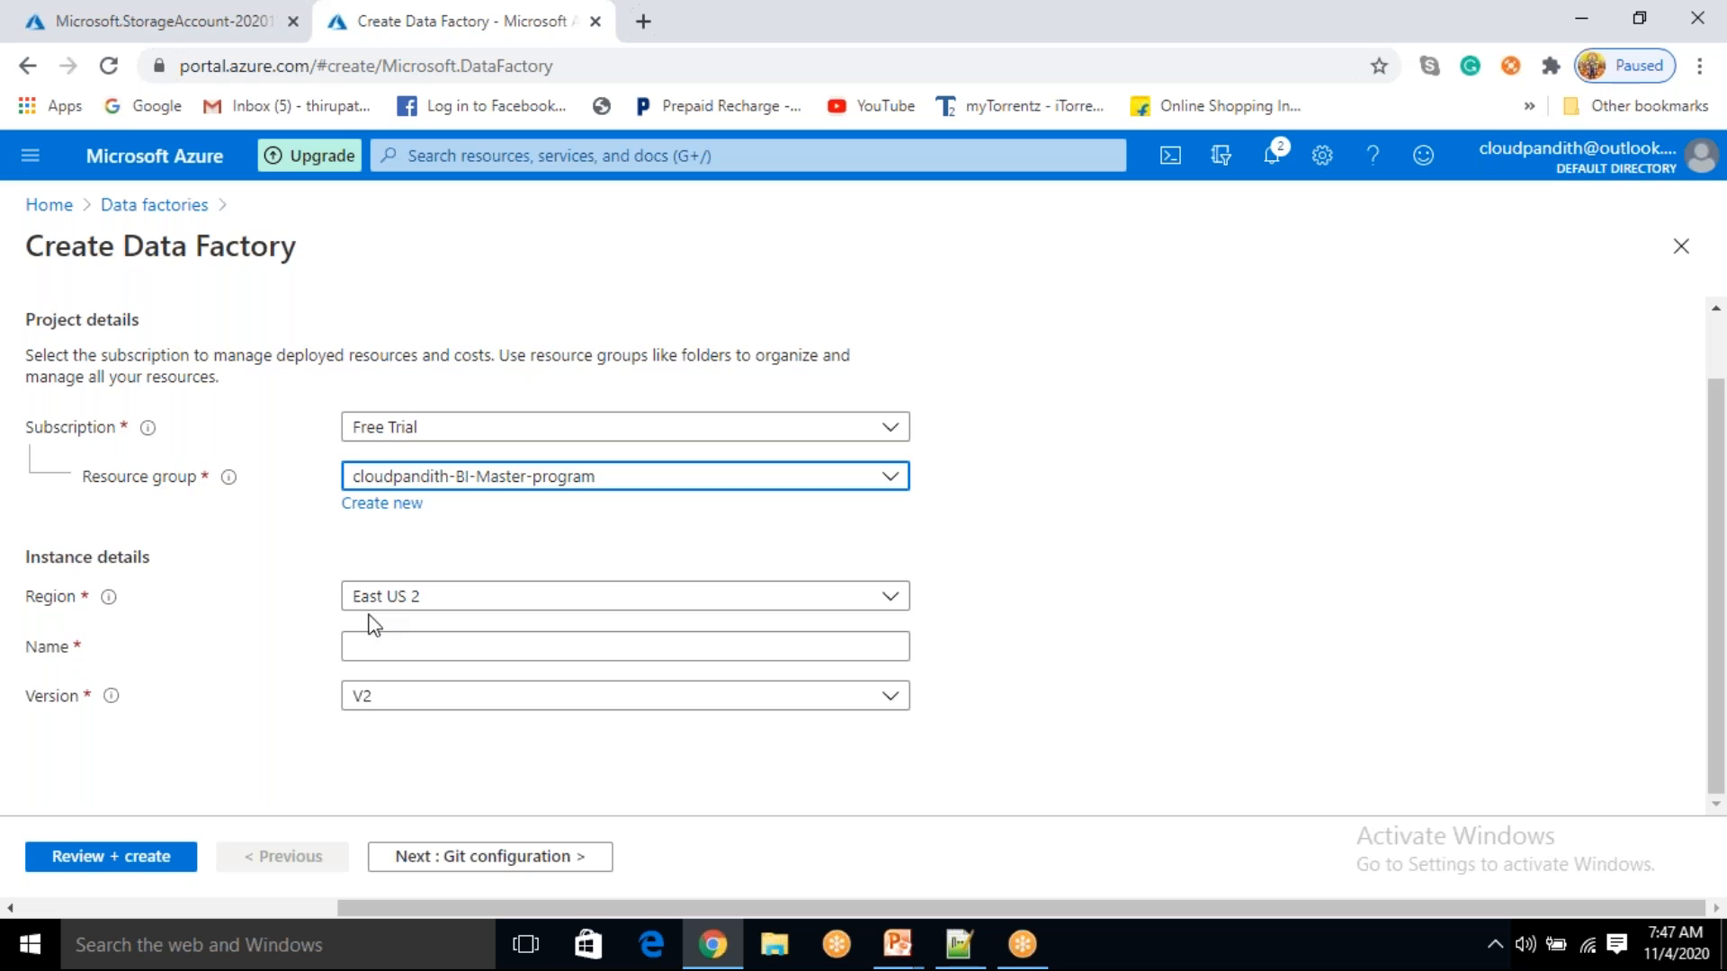
left_click(429, 611)
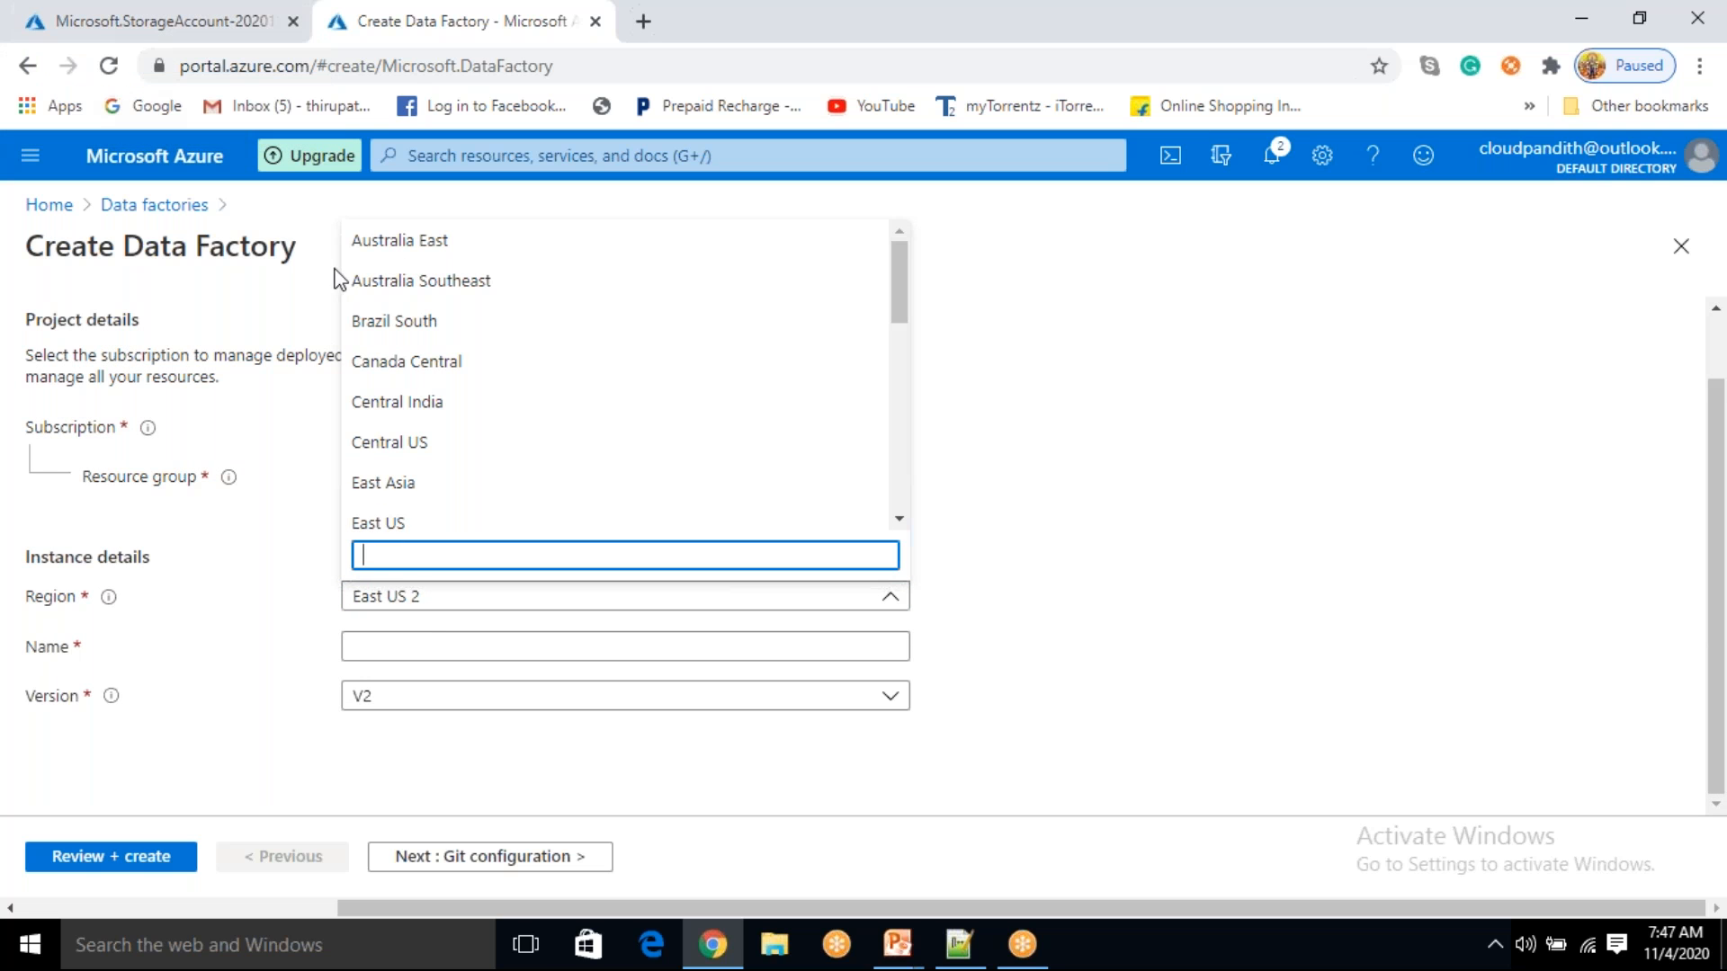
left_click(399, 529)
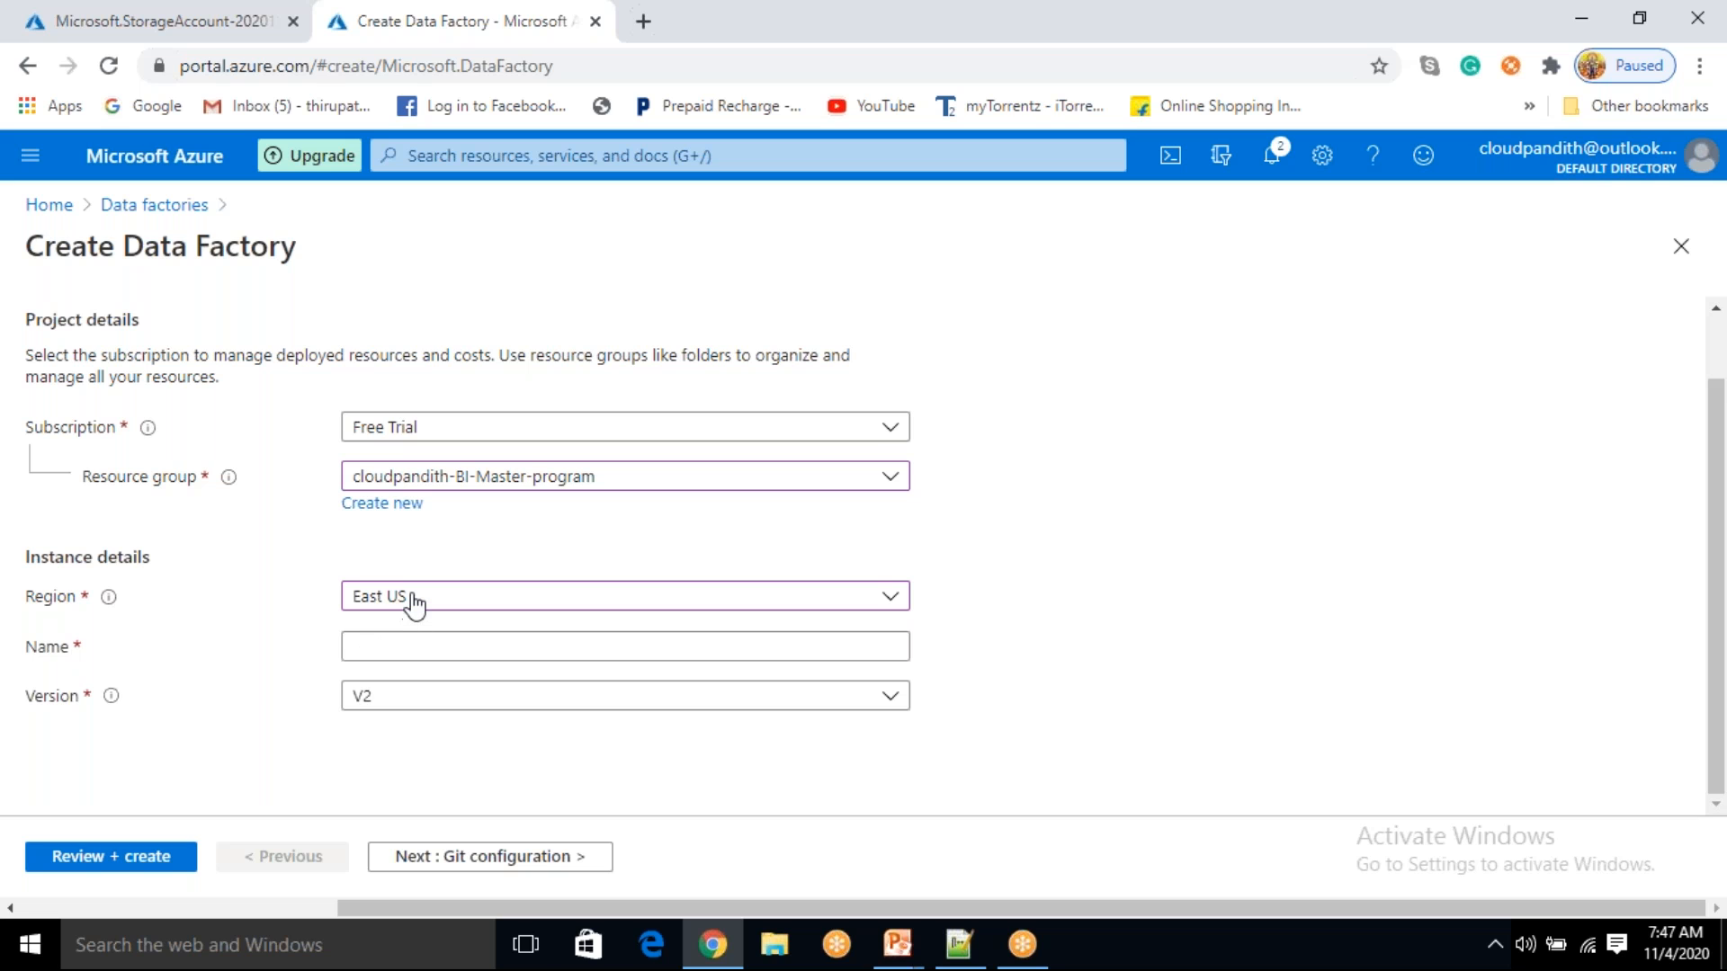
- Name the data factory cloudpandithadfv2
left_click(368, 647)
left_click(1149, 662)
left_click(395, 647)
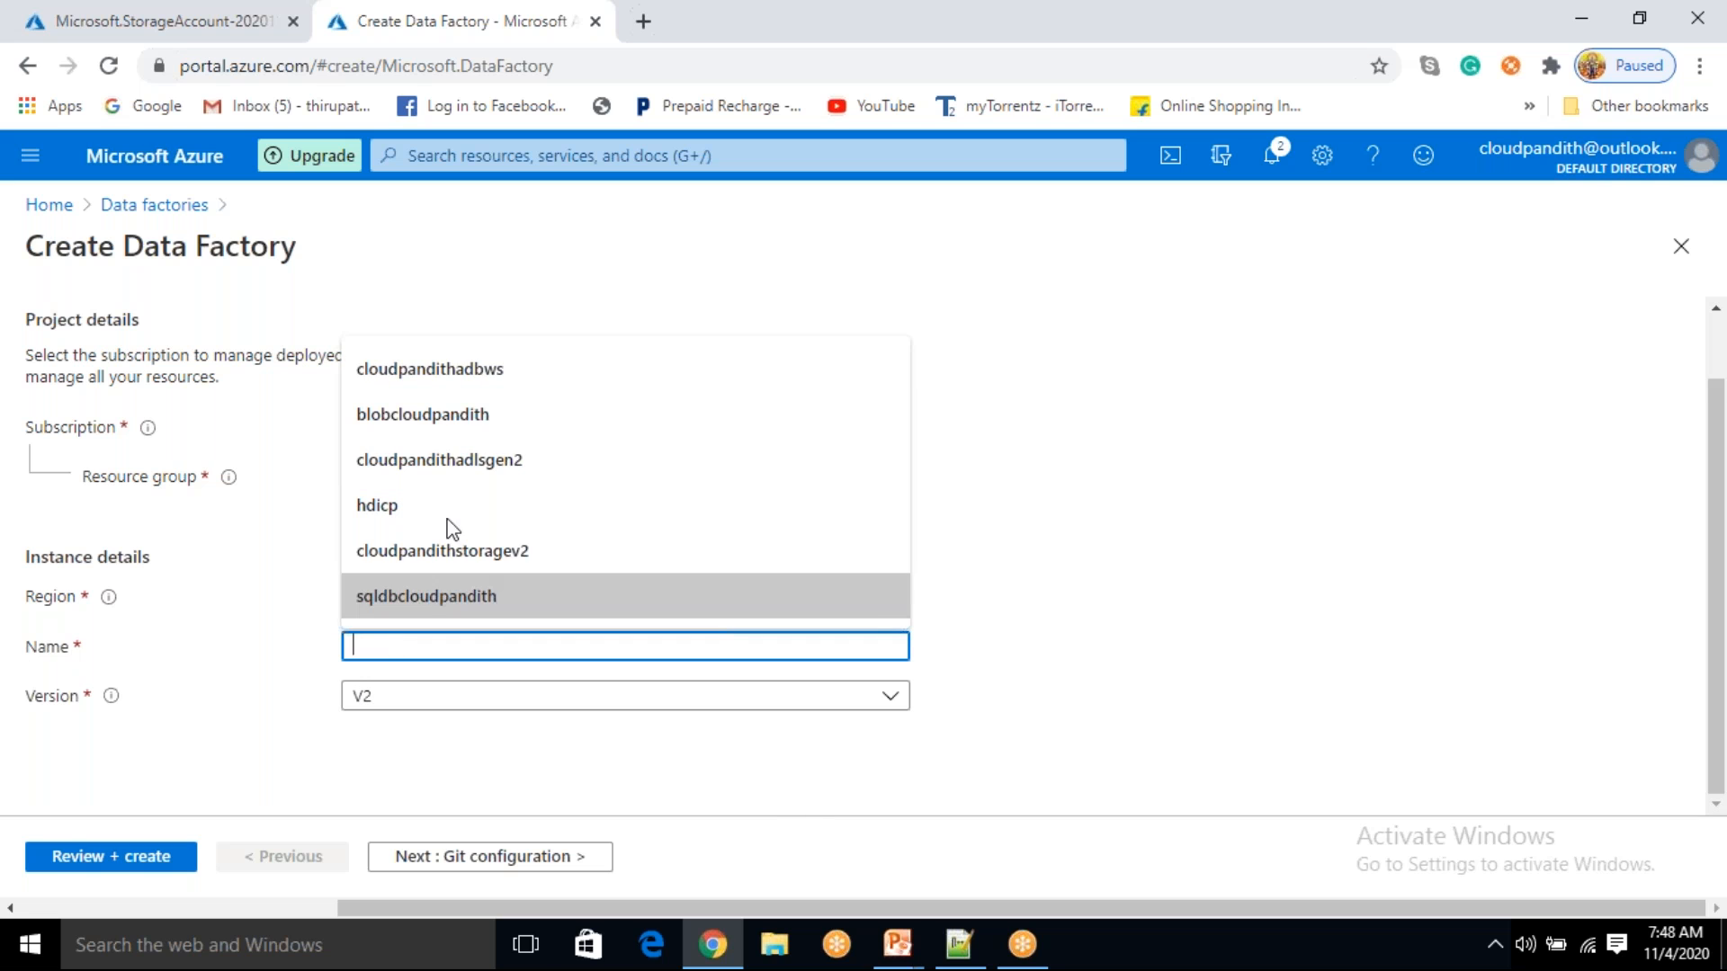
left_click(1105, 468)
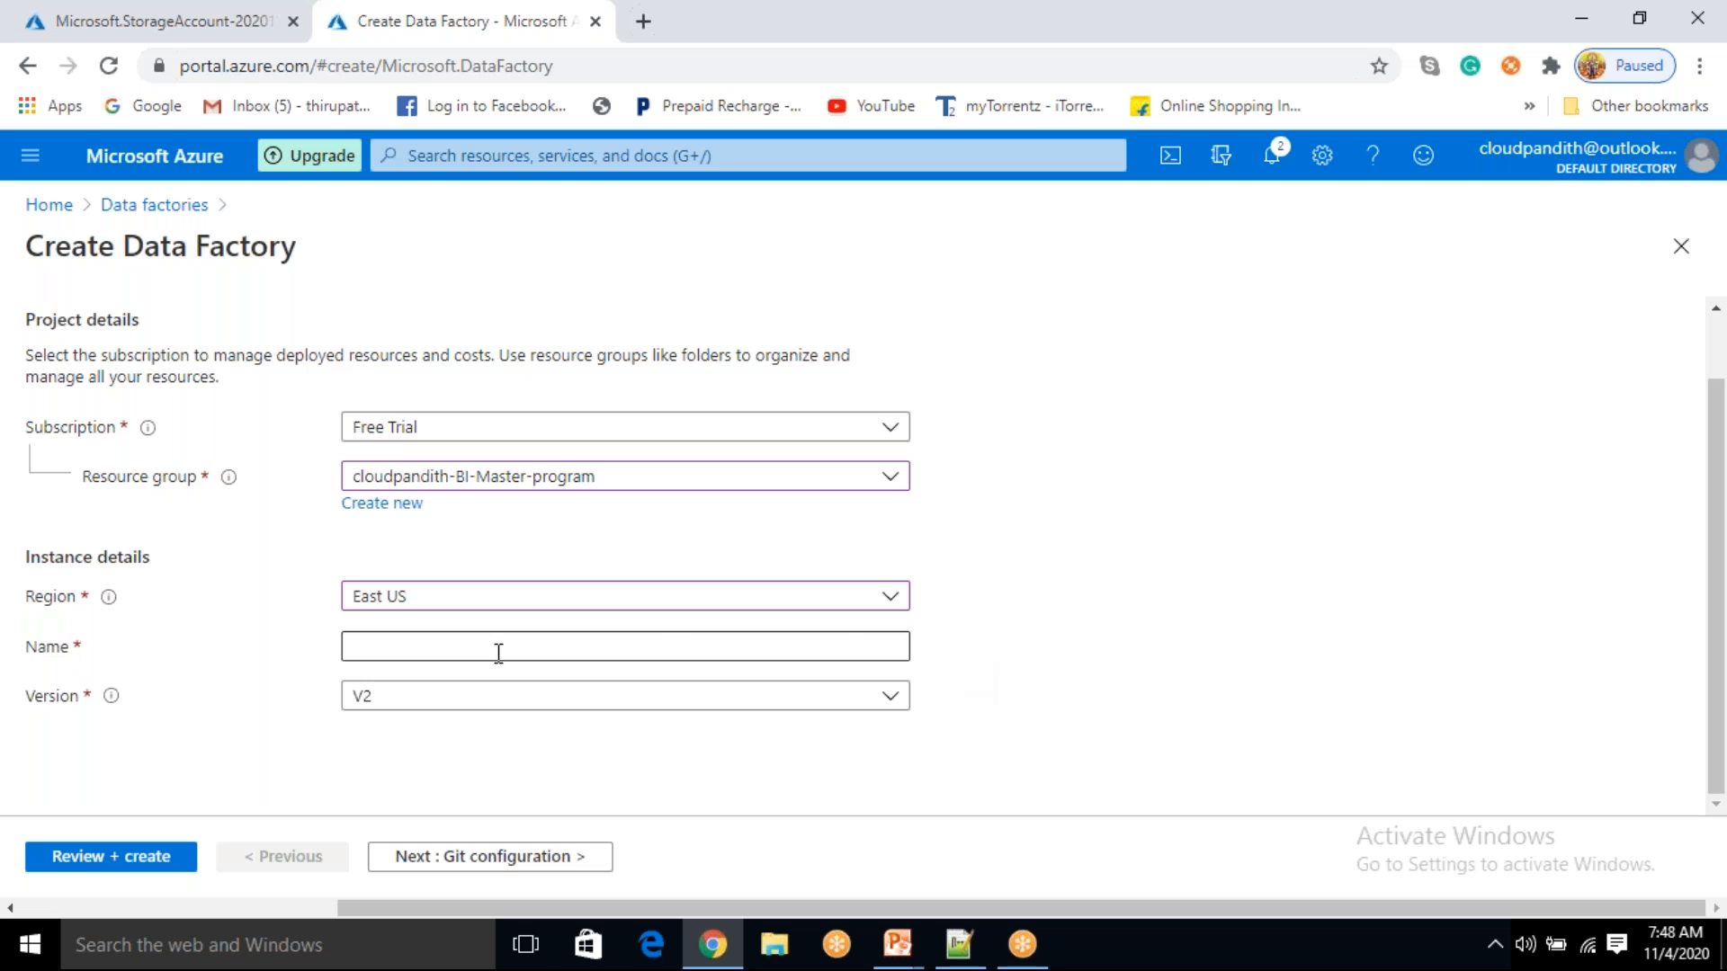
left_click(484, 649)
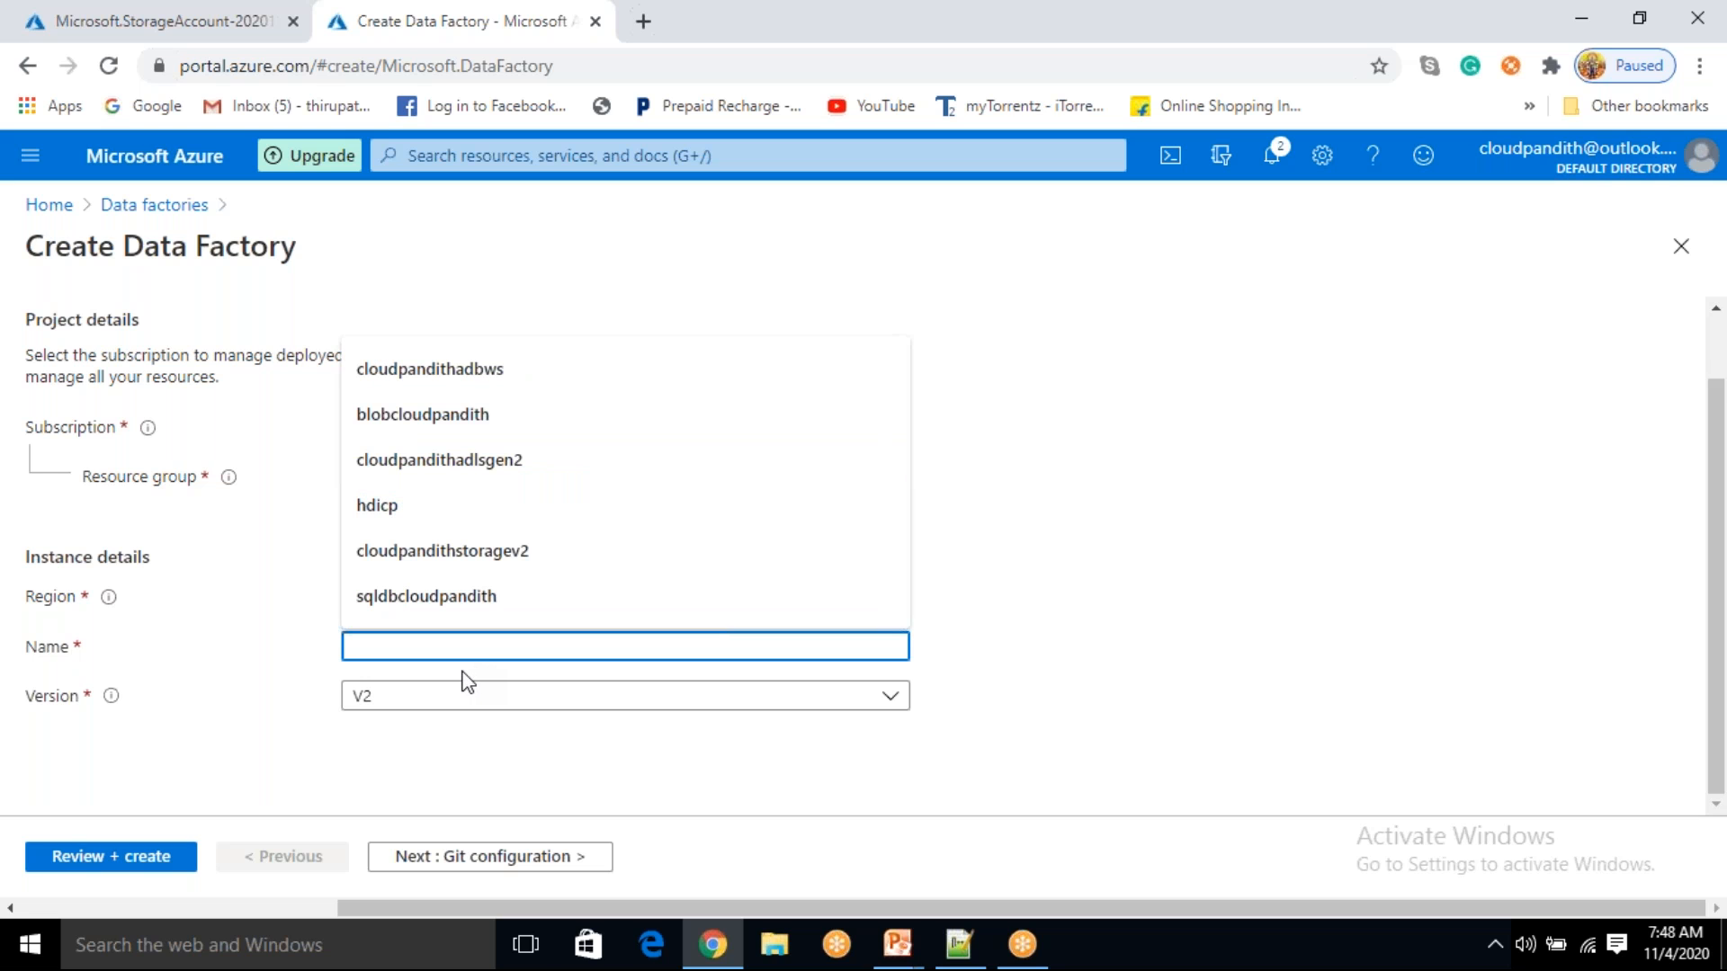
type("clo")
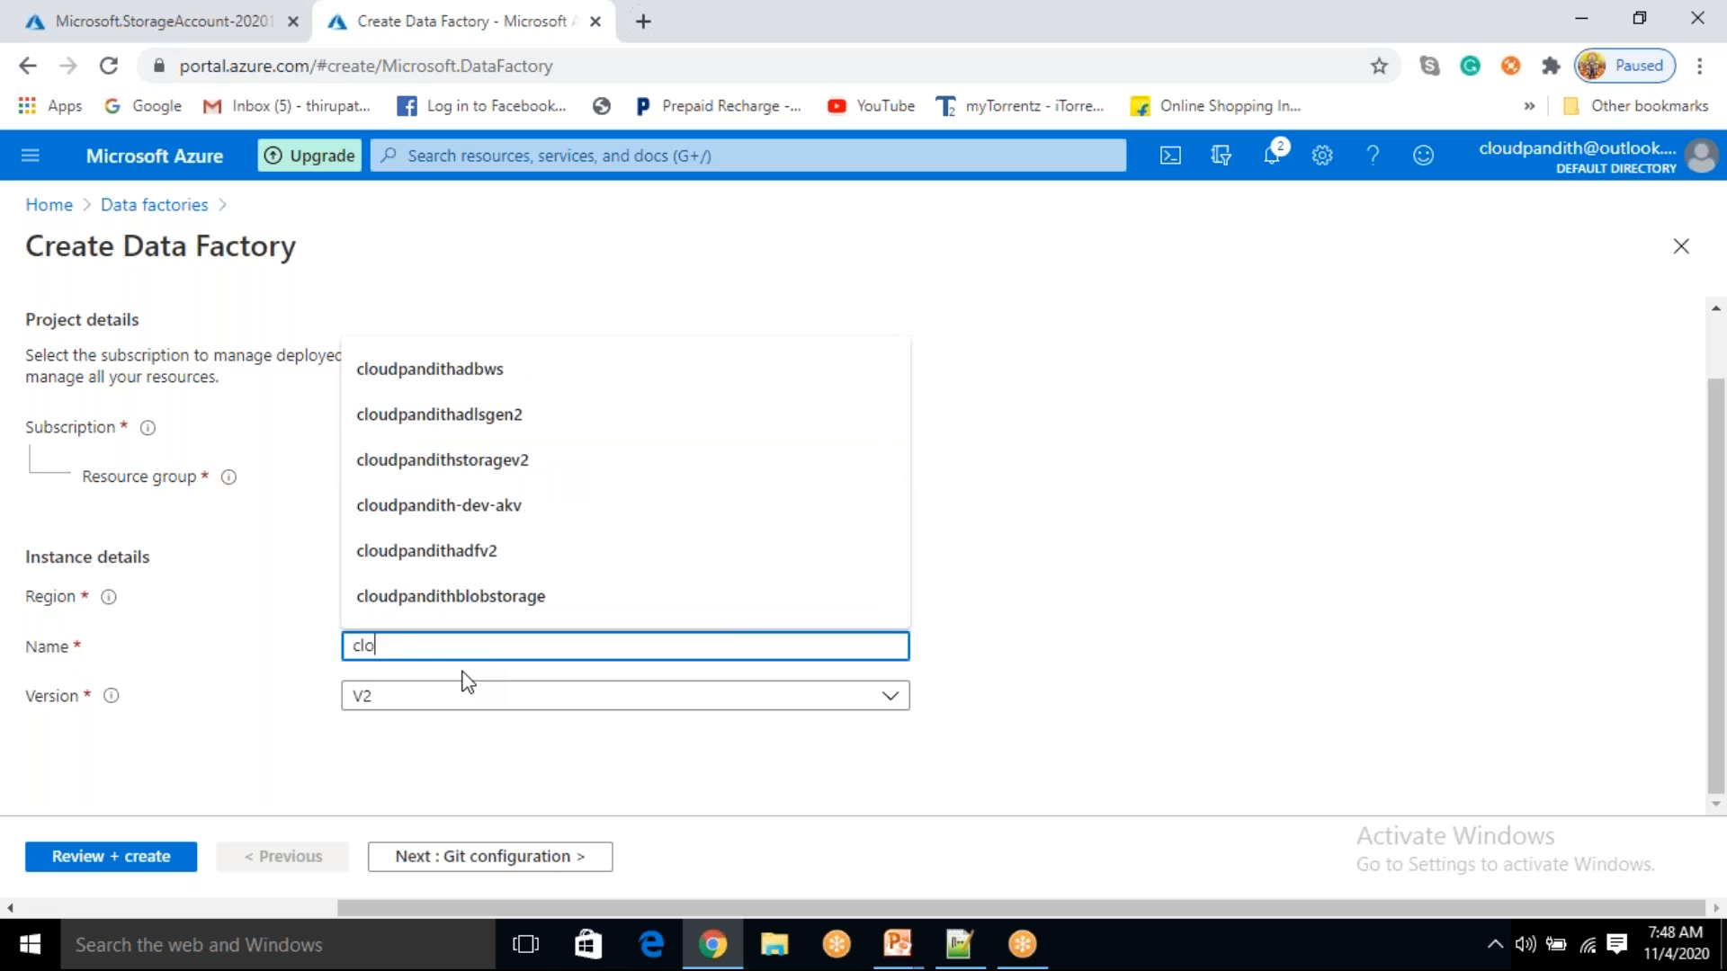
type("udpandithadfv2")
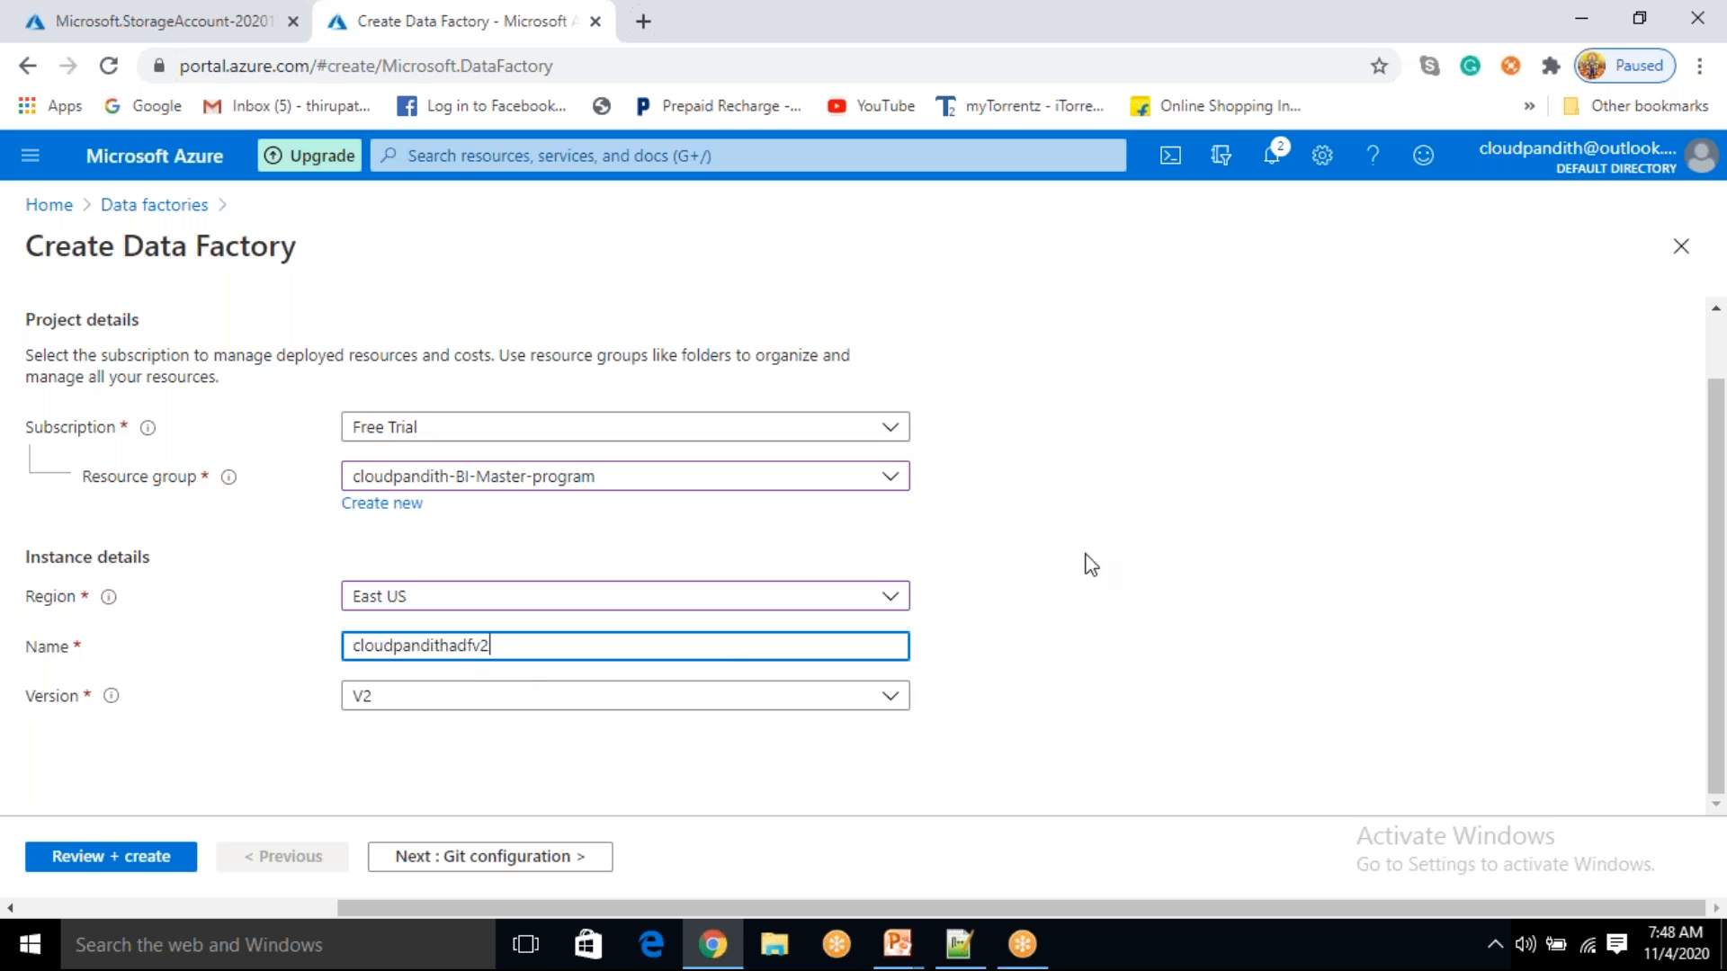
left_click(1143, 598)
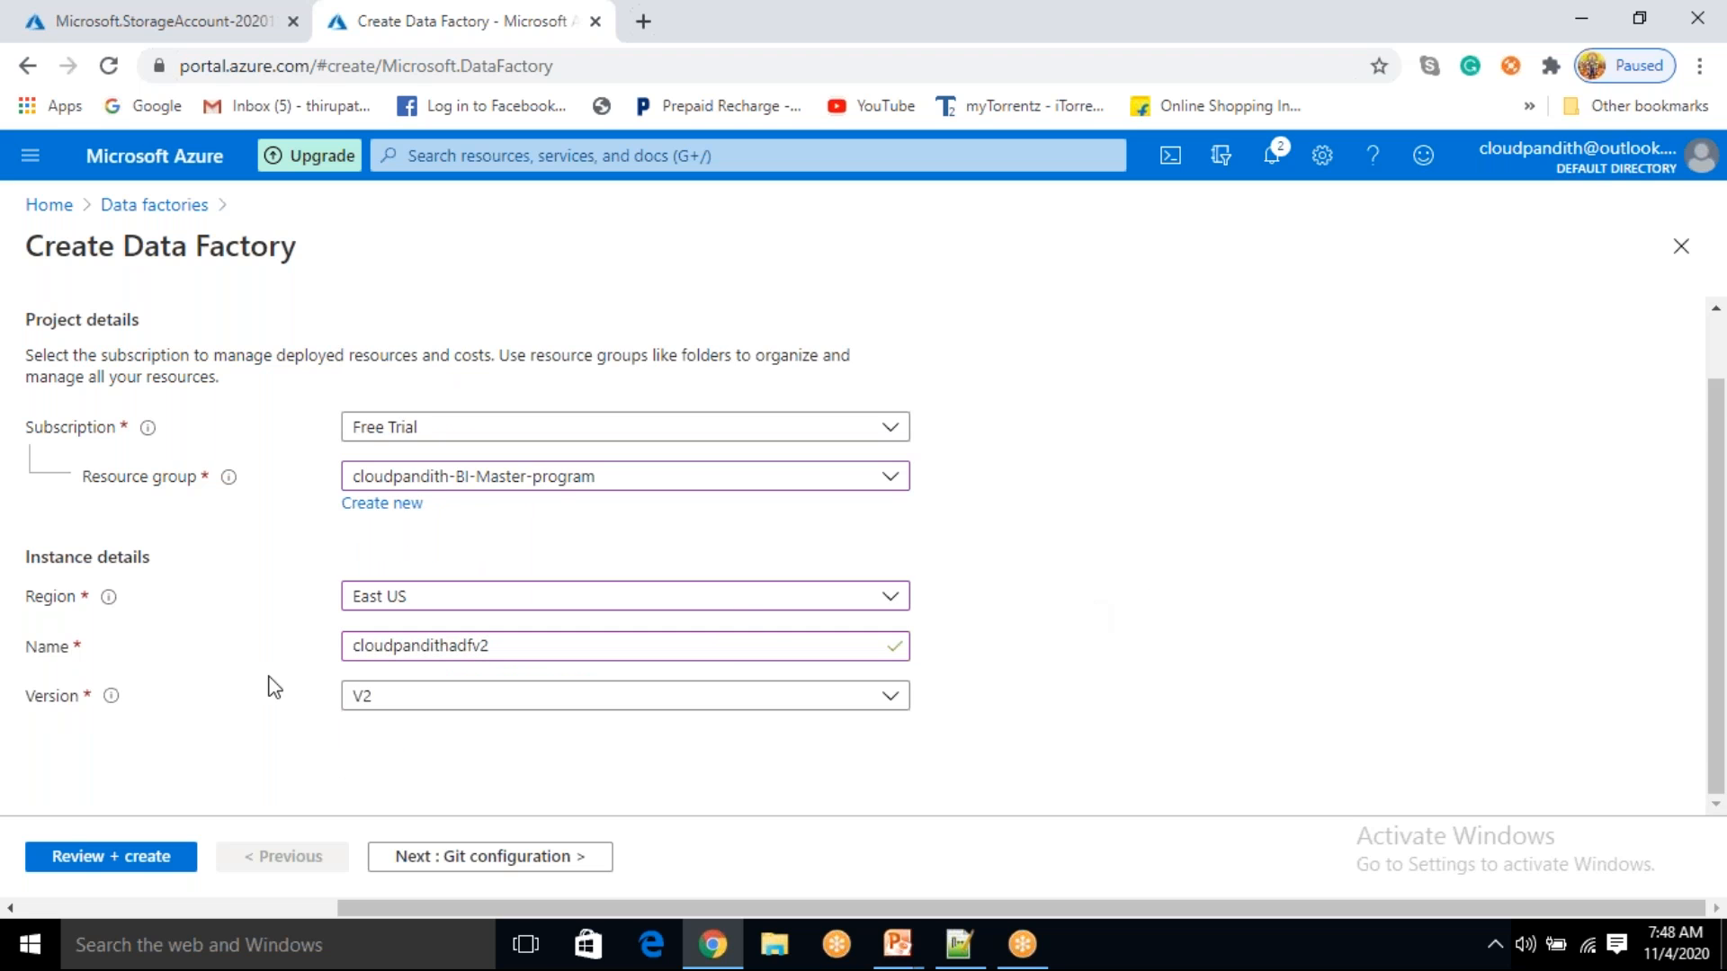
- Review the data factory's name and the available version options, keeping version V2
left_click_drag(456, 645, 346, 648)
left_click_drag(456, 644, 648, 634)
left_click(1009, 624)
left_click(367, 701)
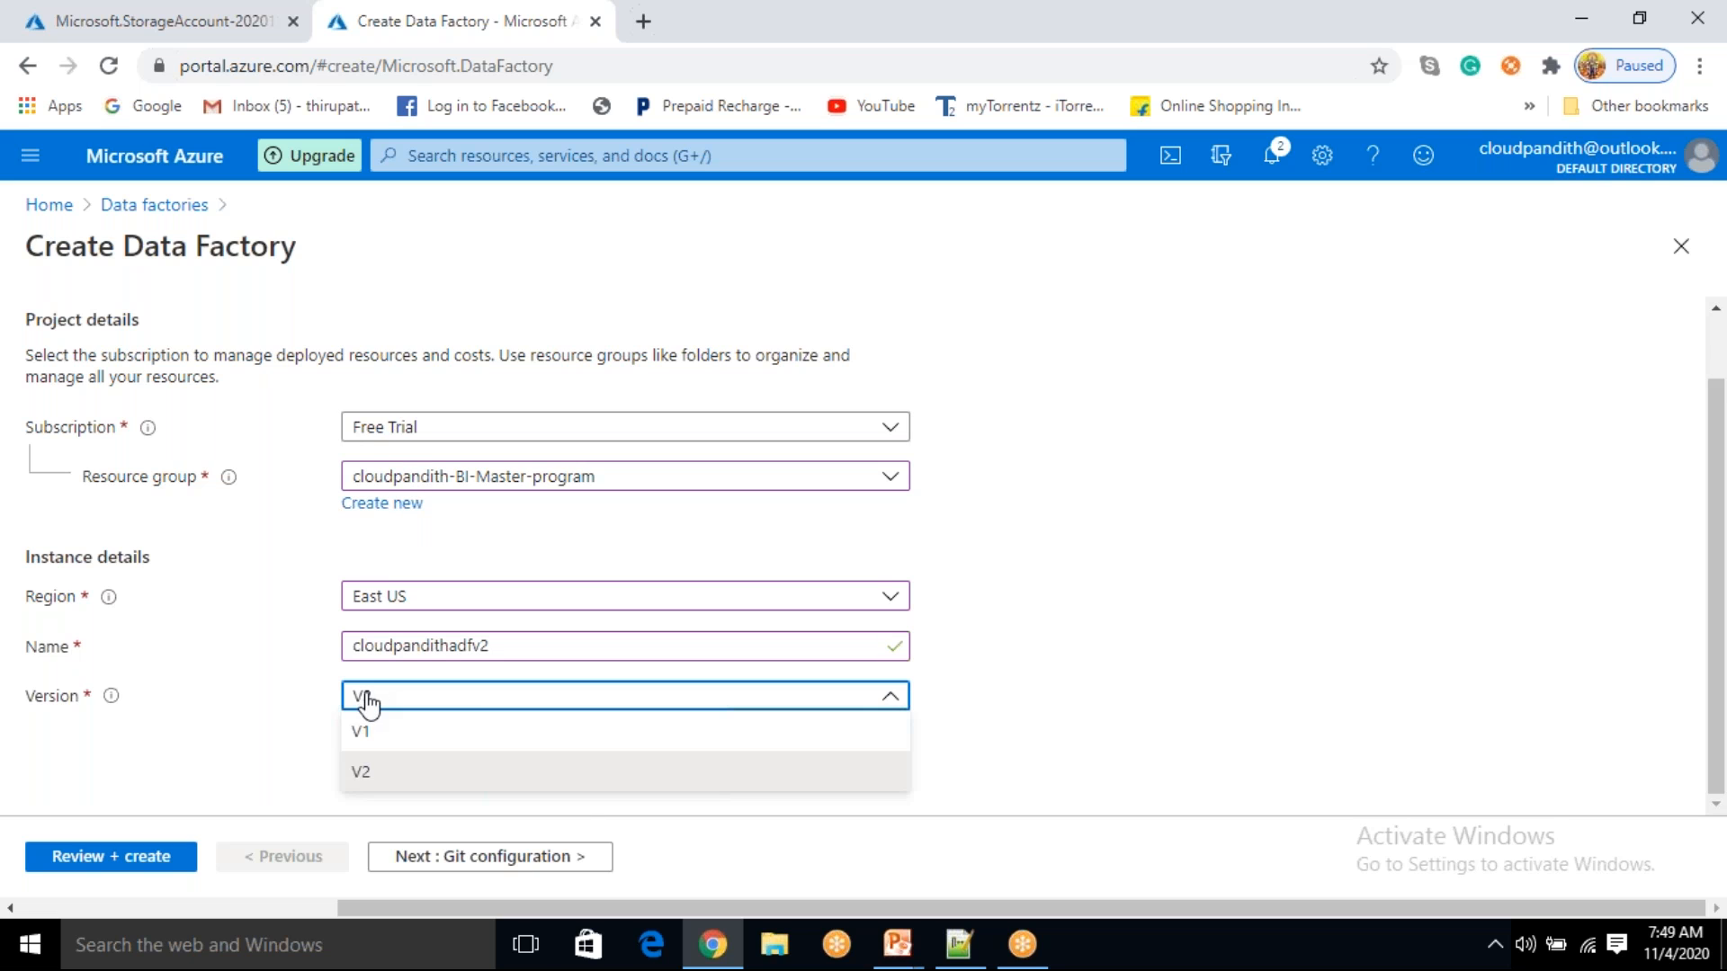
left_click(1001, 725)
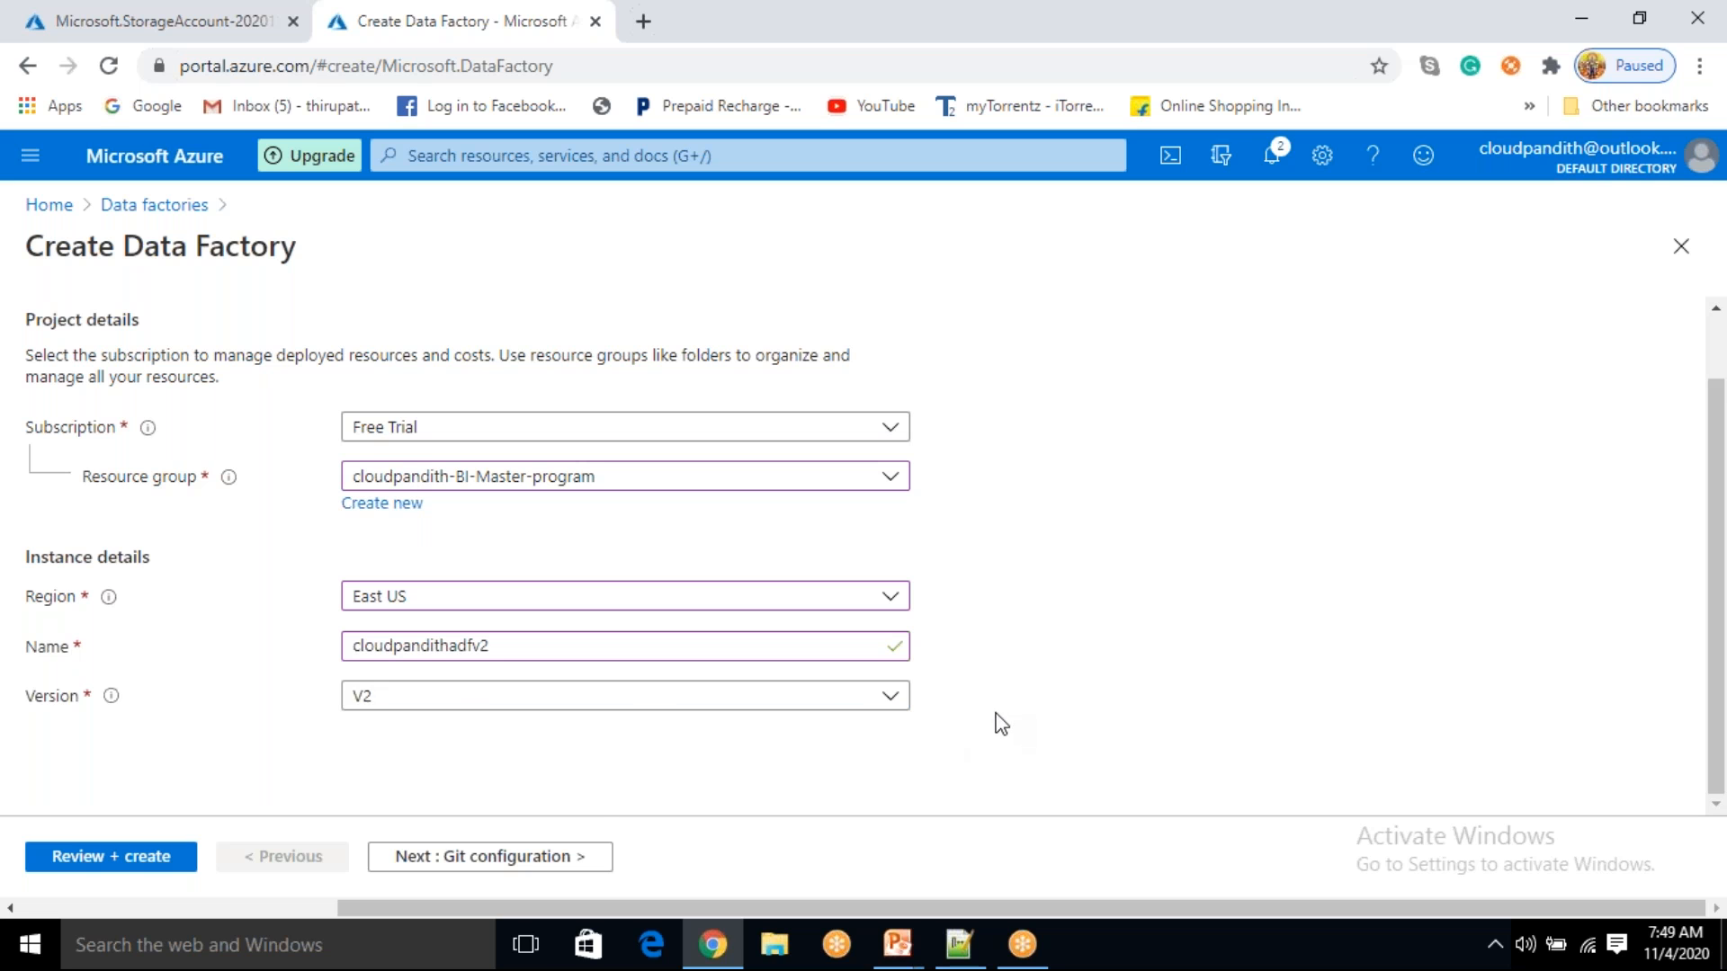
- Choose to configure Git later for the data factory, and advance through the networking settings to the tags
left_click(556, 857)
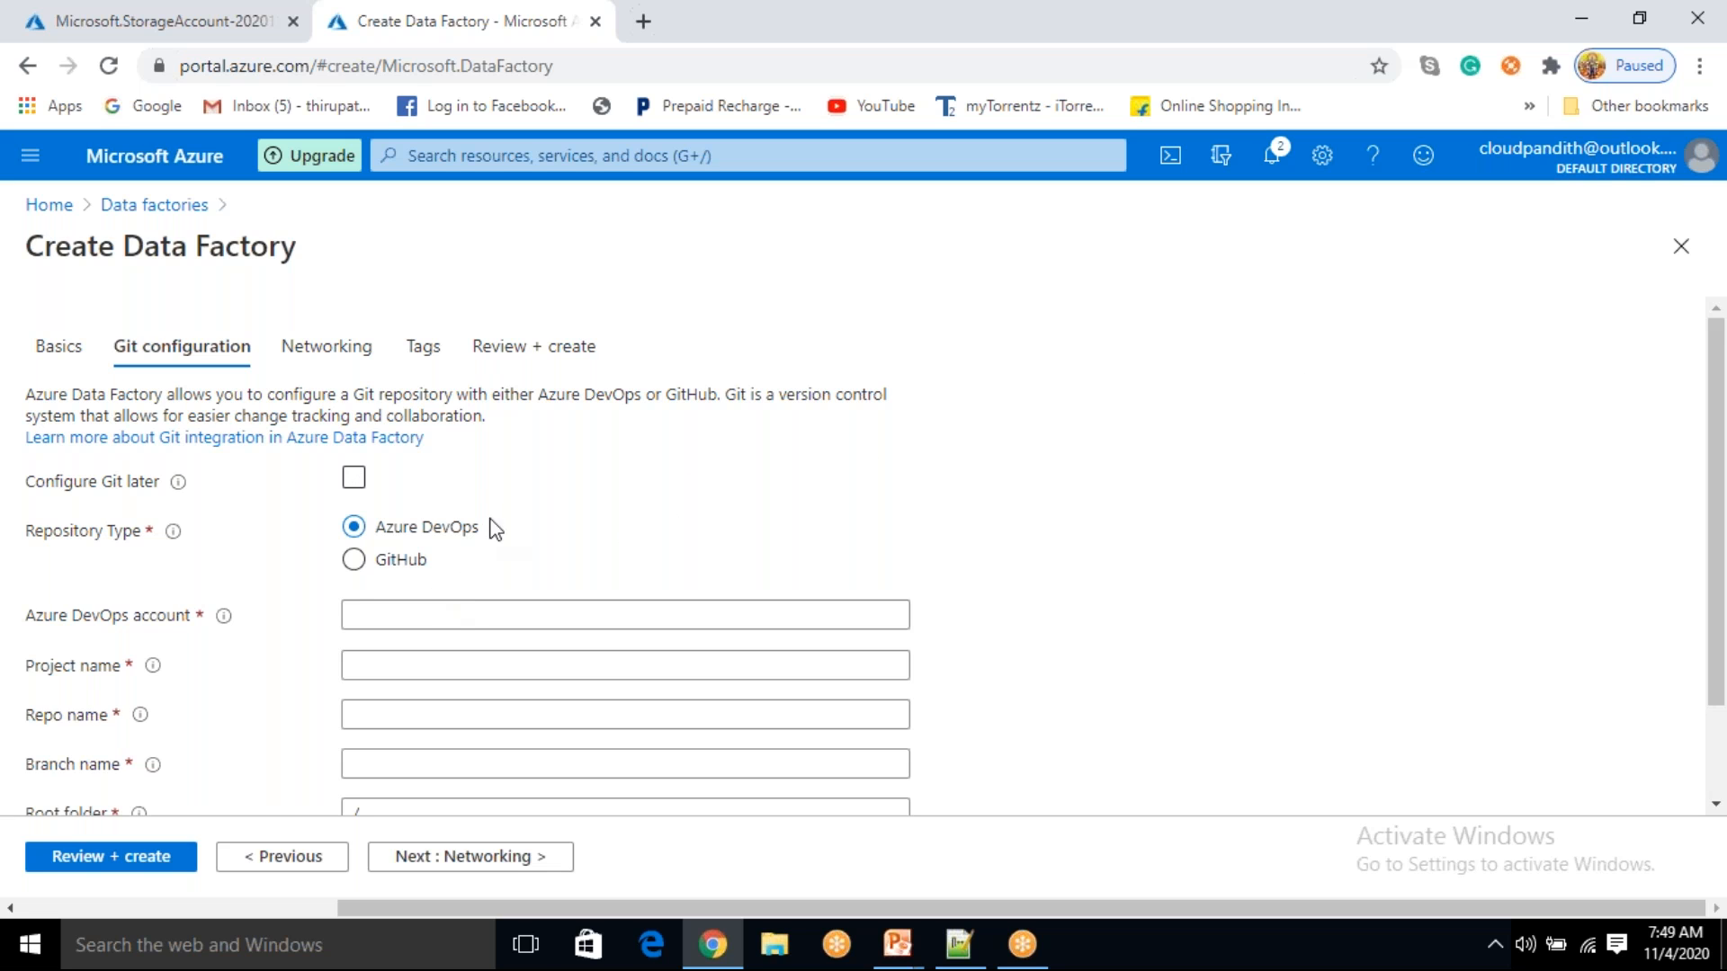
key("Tab")
left_click(353, 484)
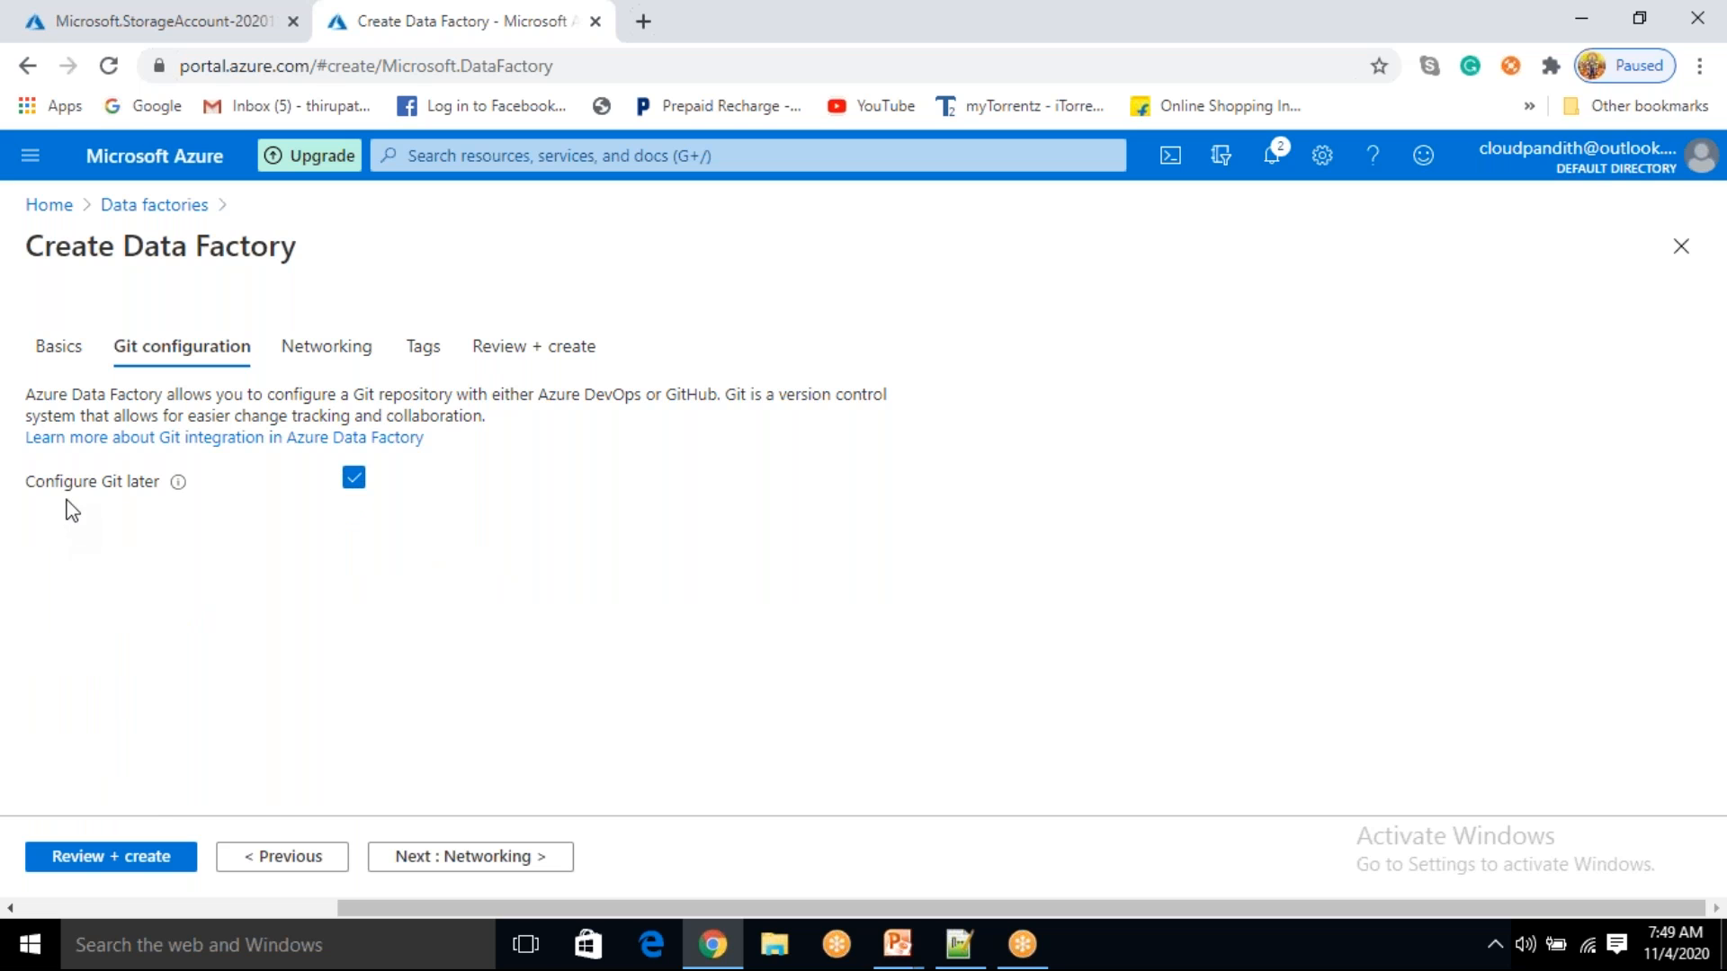
mouse_move(179, 483)
left_click(466, 858)
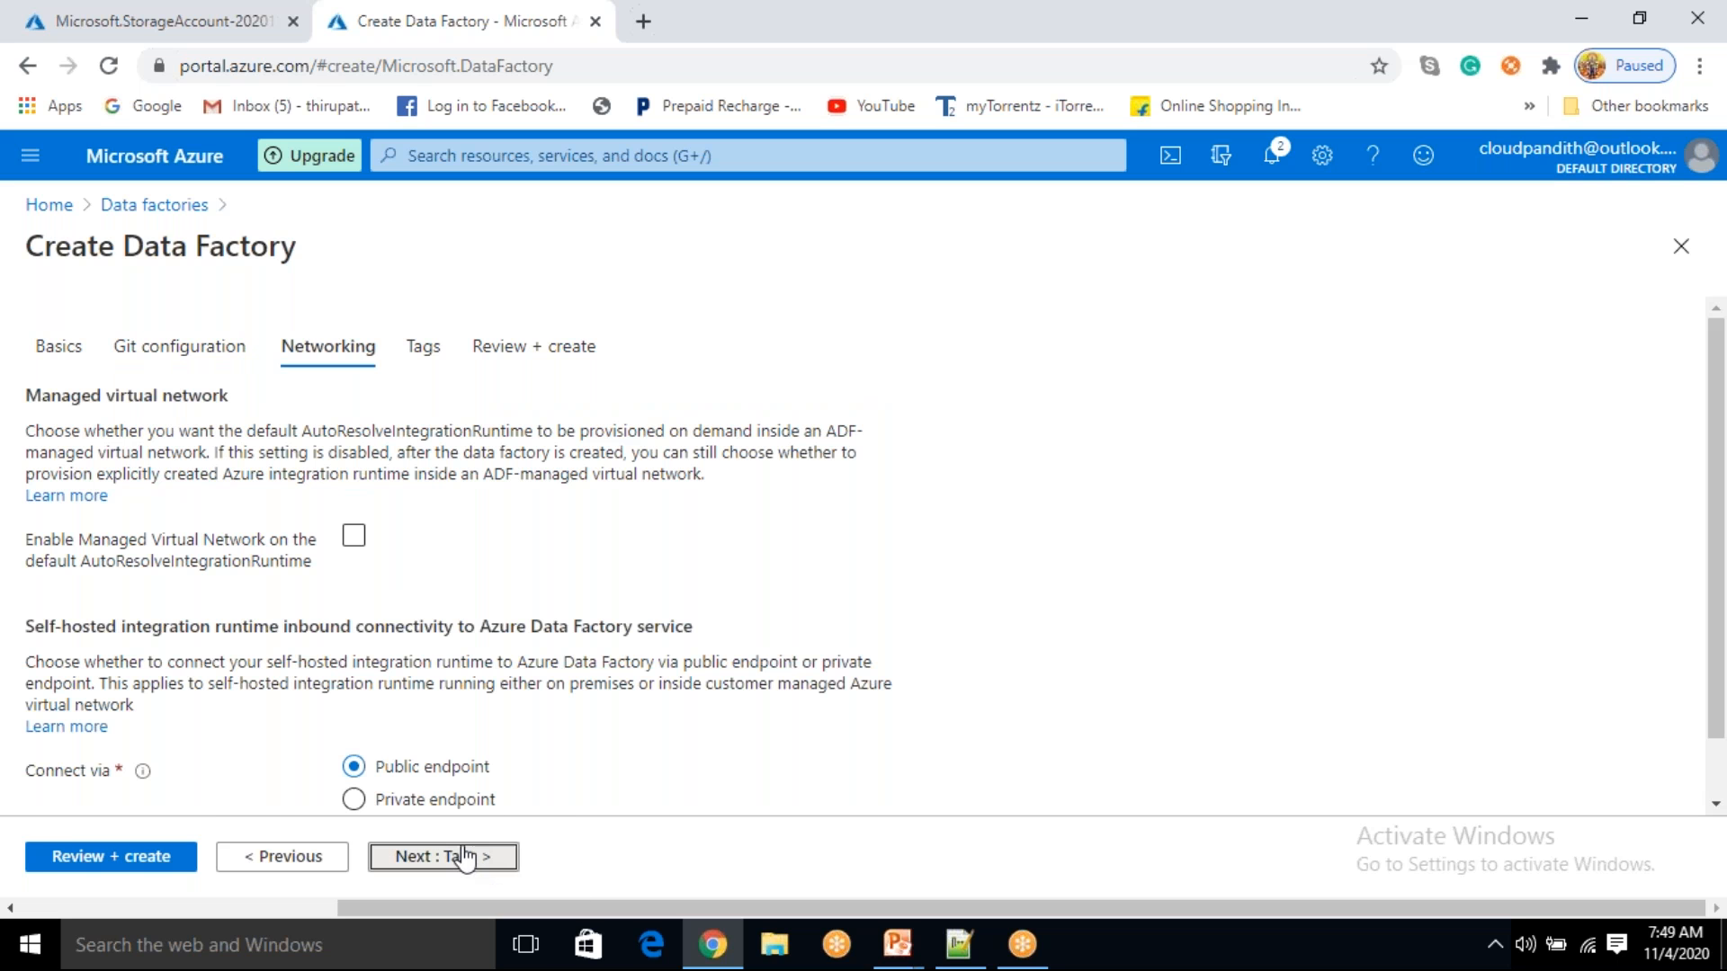
left_click(464, 859)
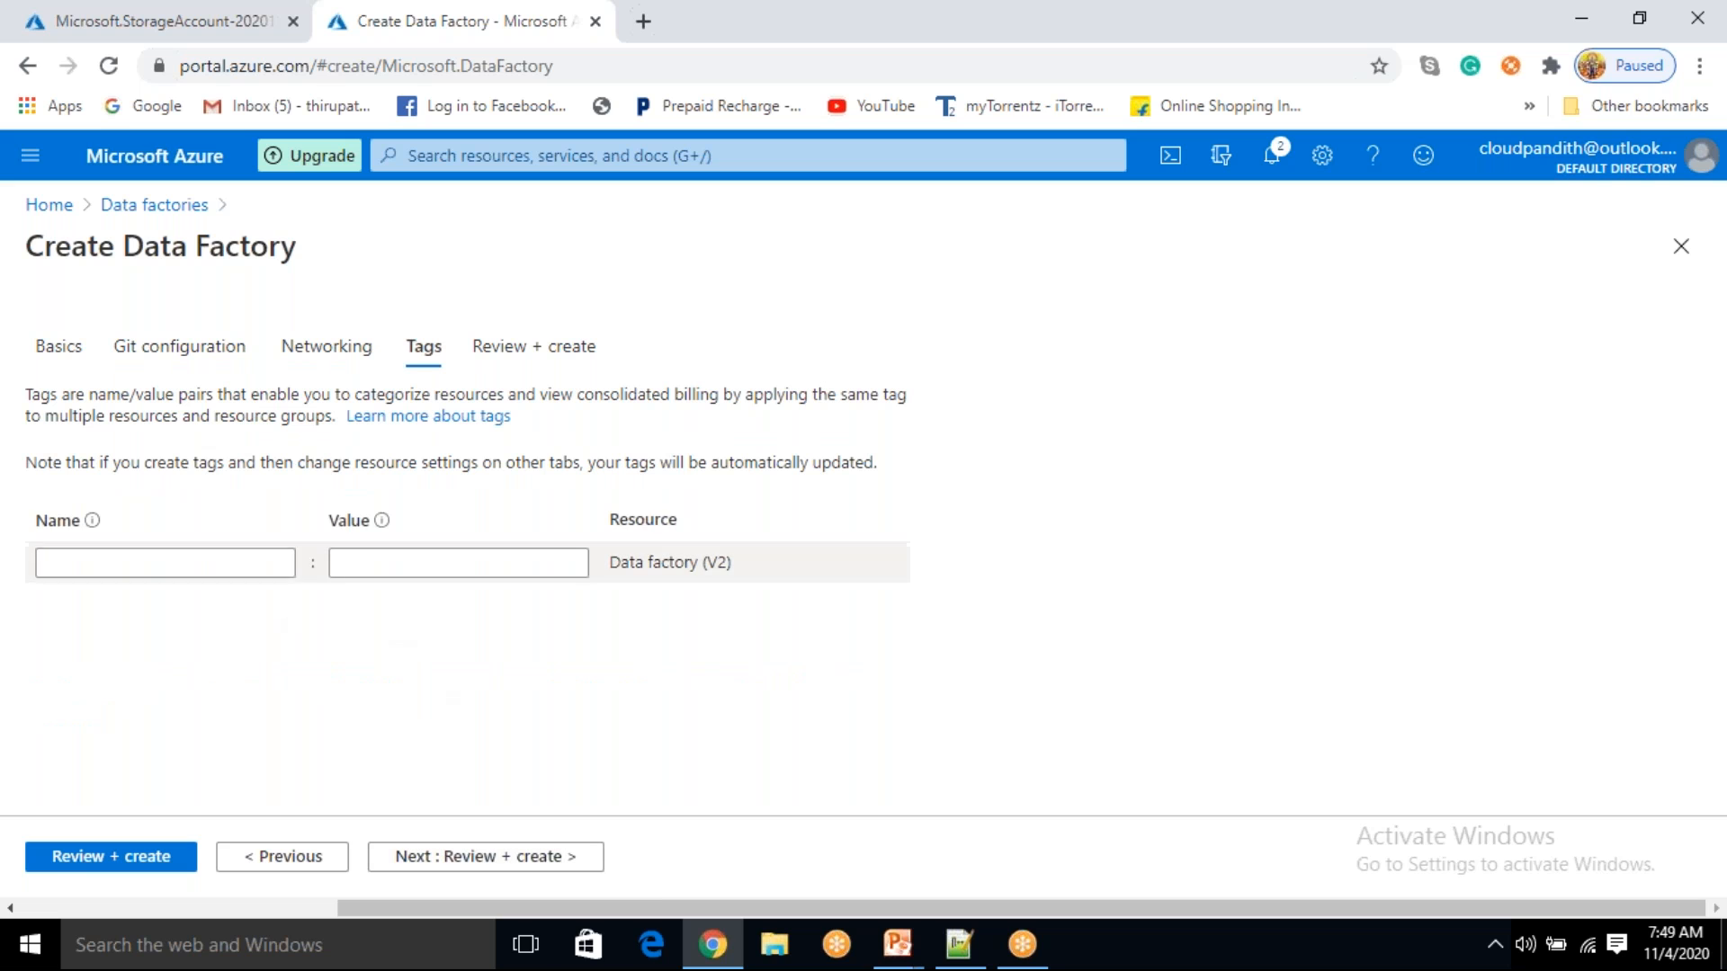
- Tag the data factory with the existing created_by name and cloudpandith value
left_click(238, 564)
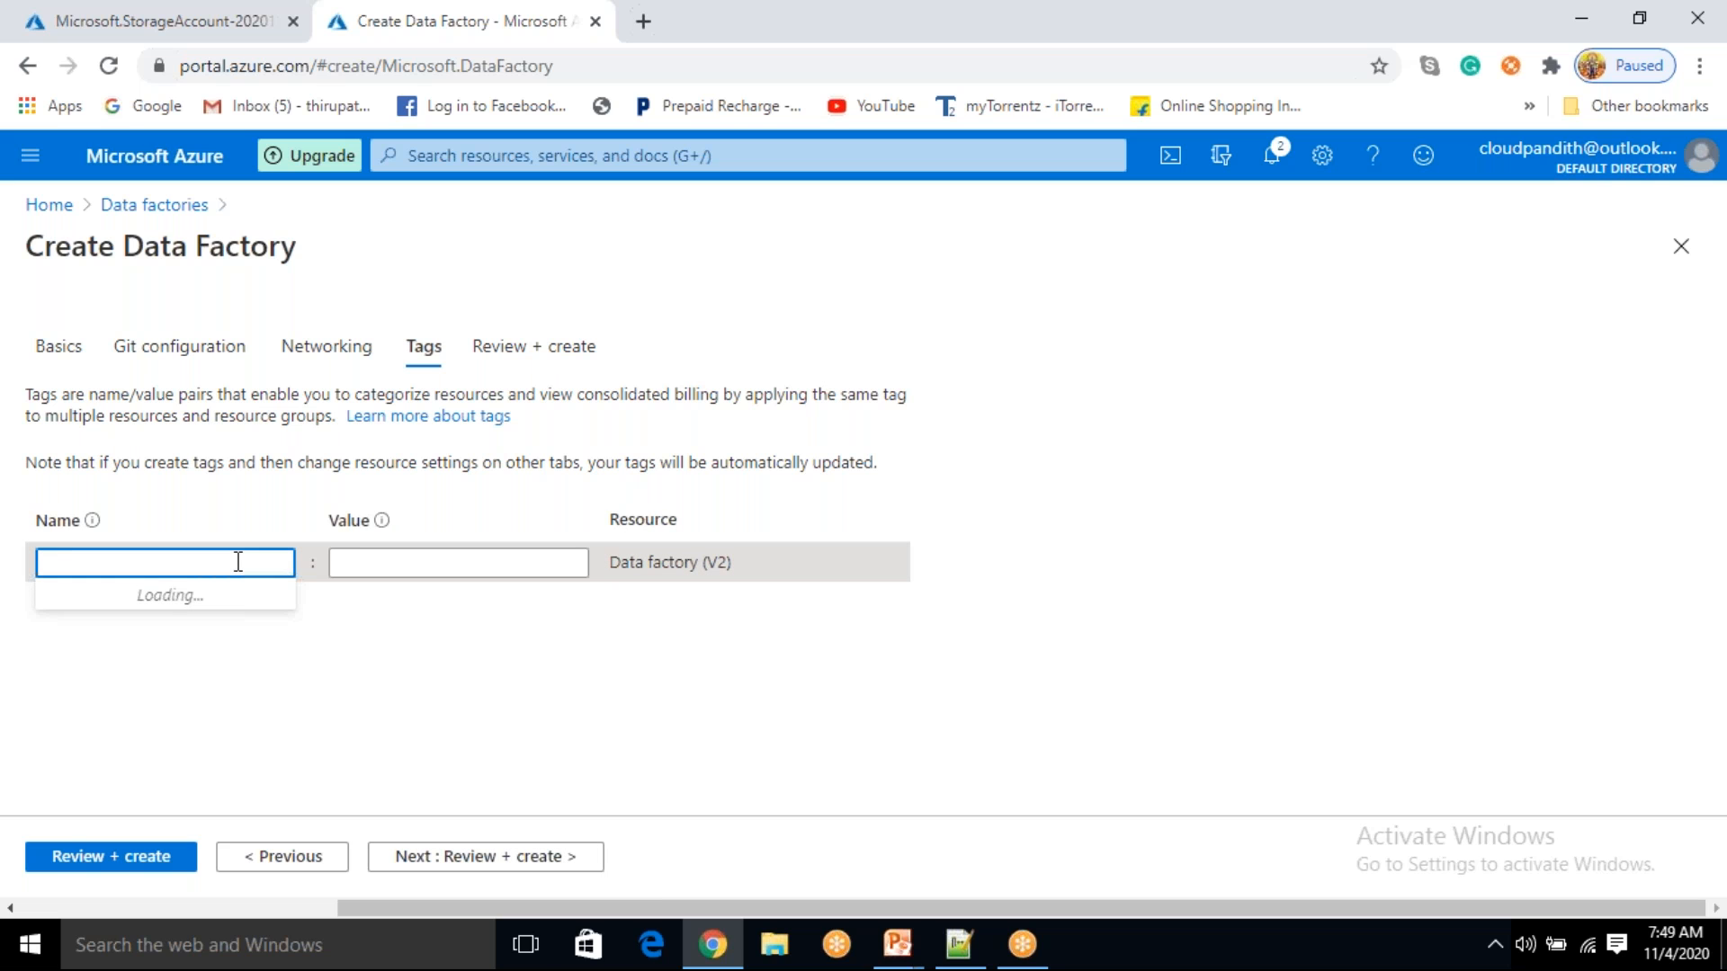
left_click(154, 602)
left_click(383, 559)
left_click(378, 598)
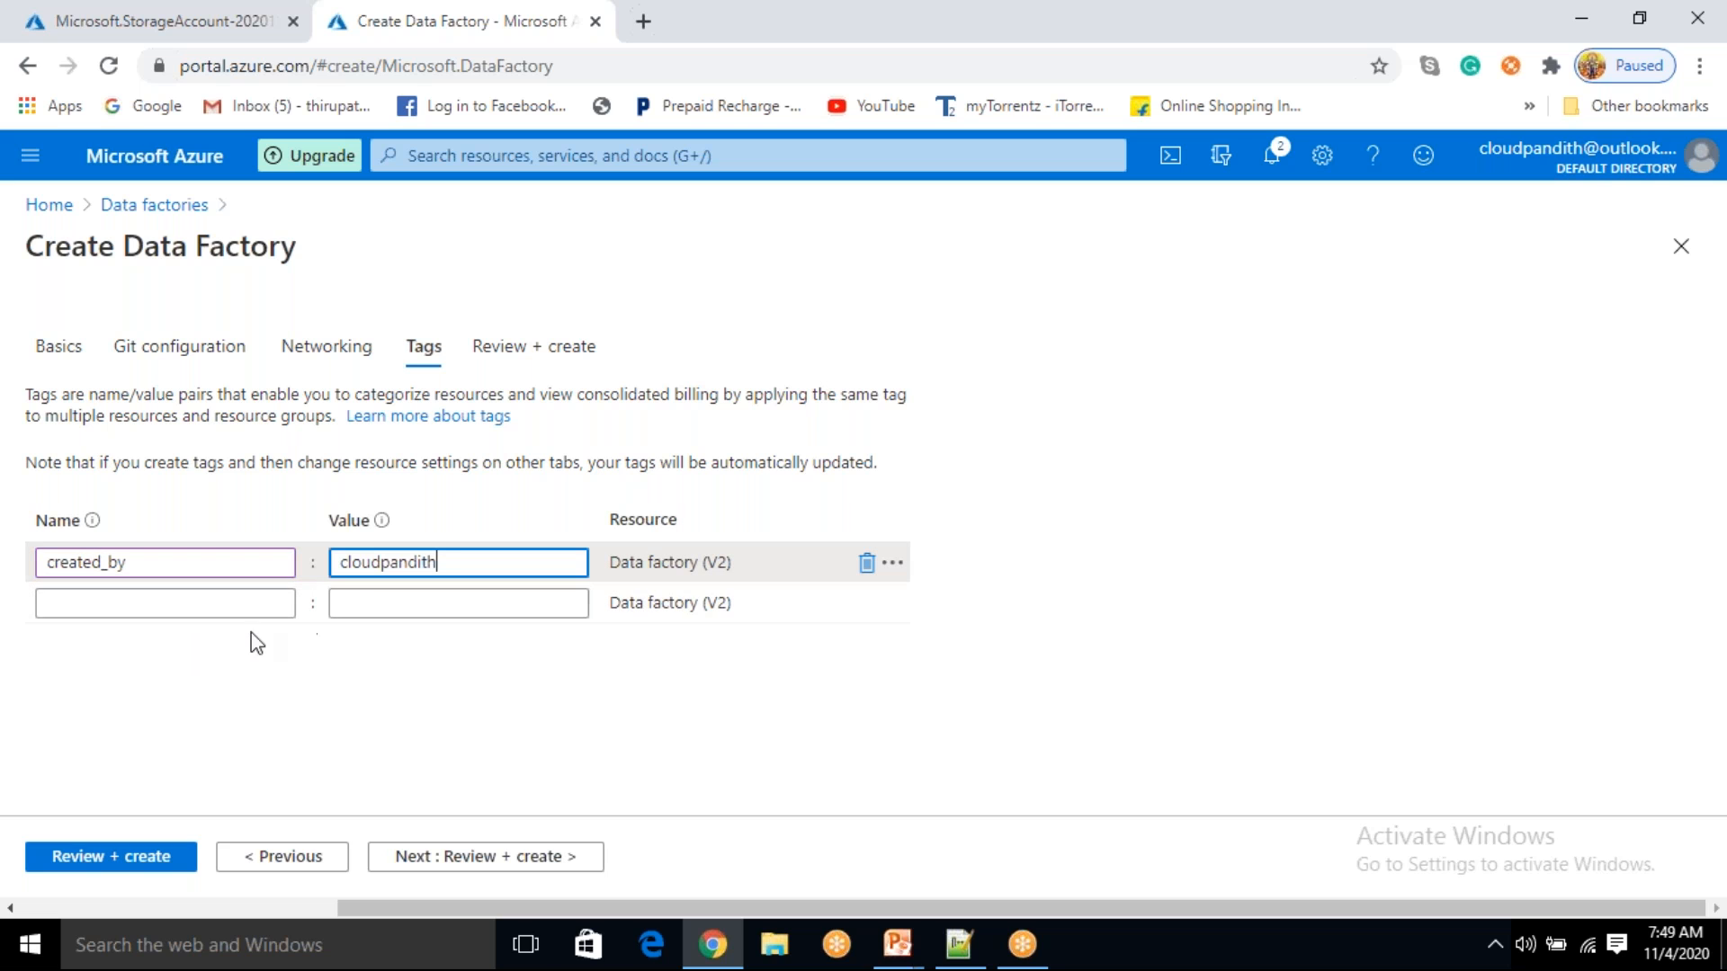
- Add the existing team tag with the value data engineer to the data factory and run the final validation
left_click(173, 602)
left_click(105, 681)
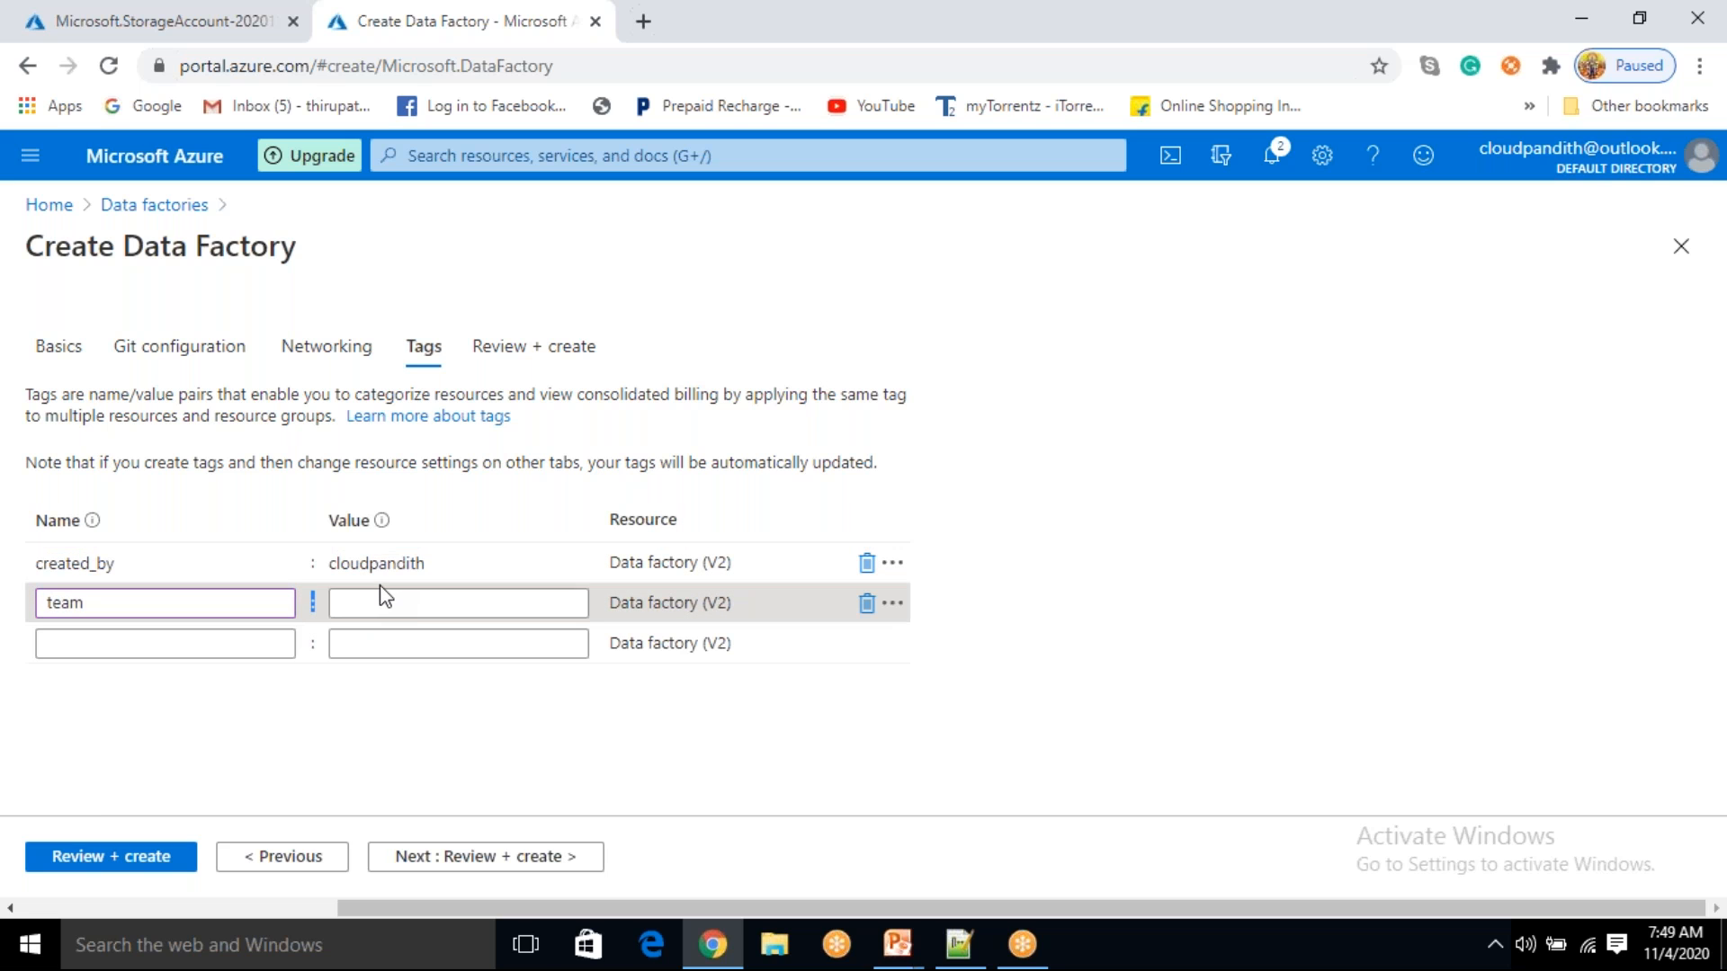
left_click(381, 601)
left_click(374, 640)
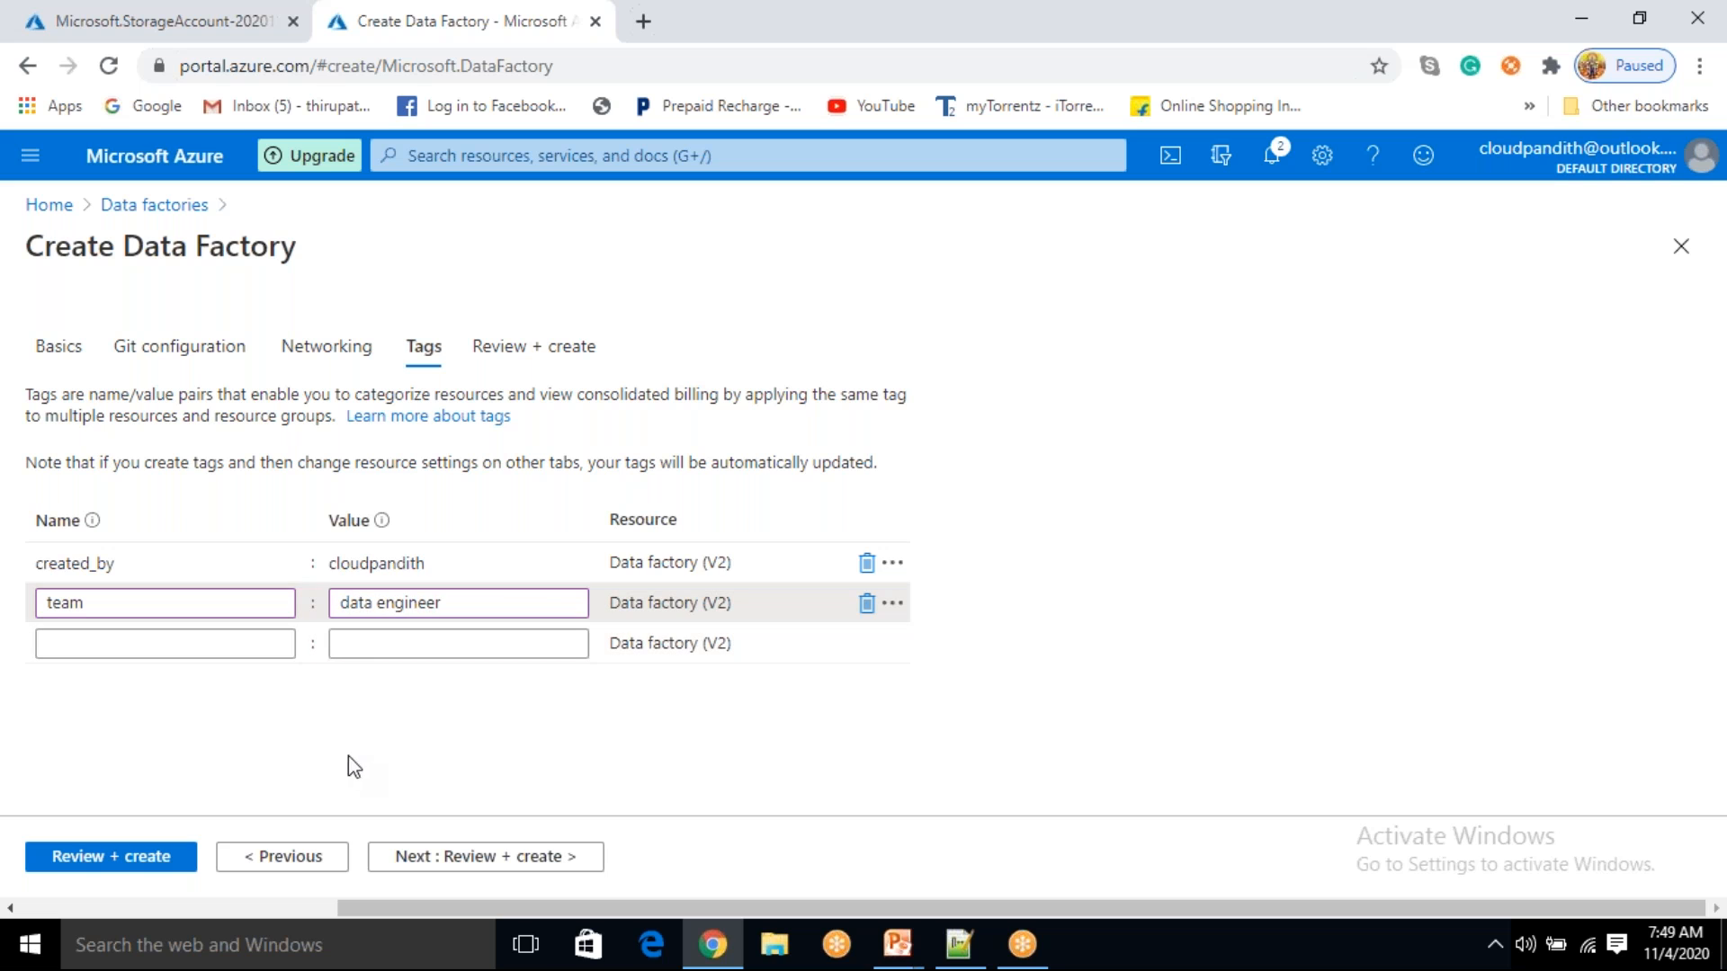
left_click(162, 859)
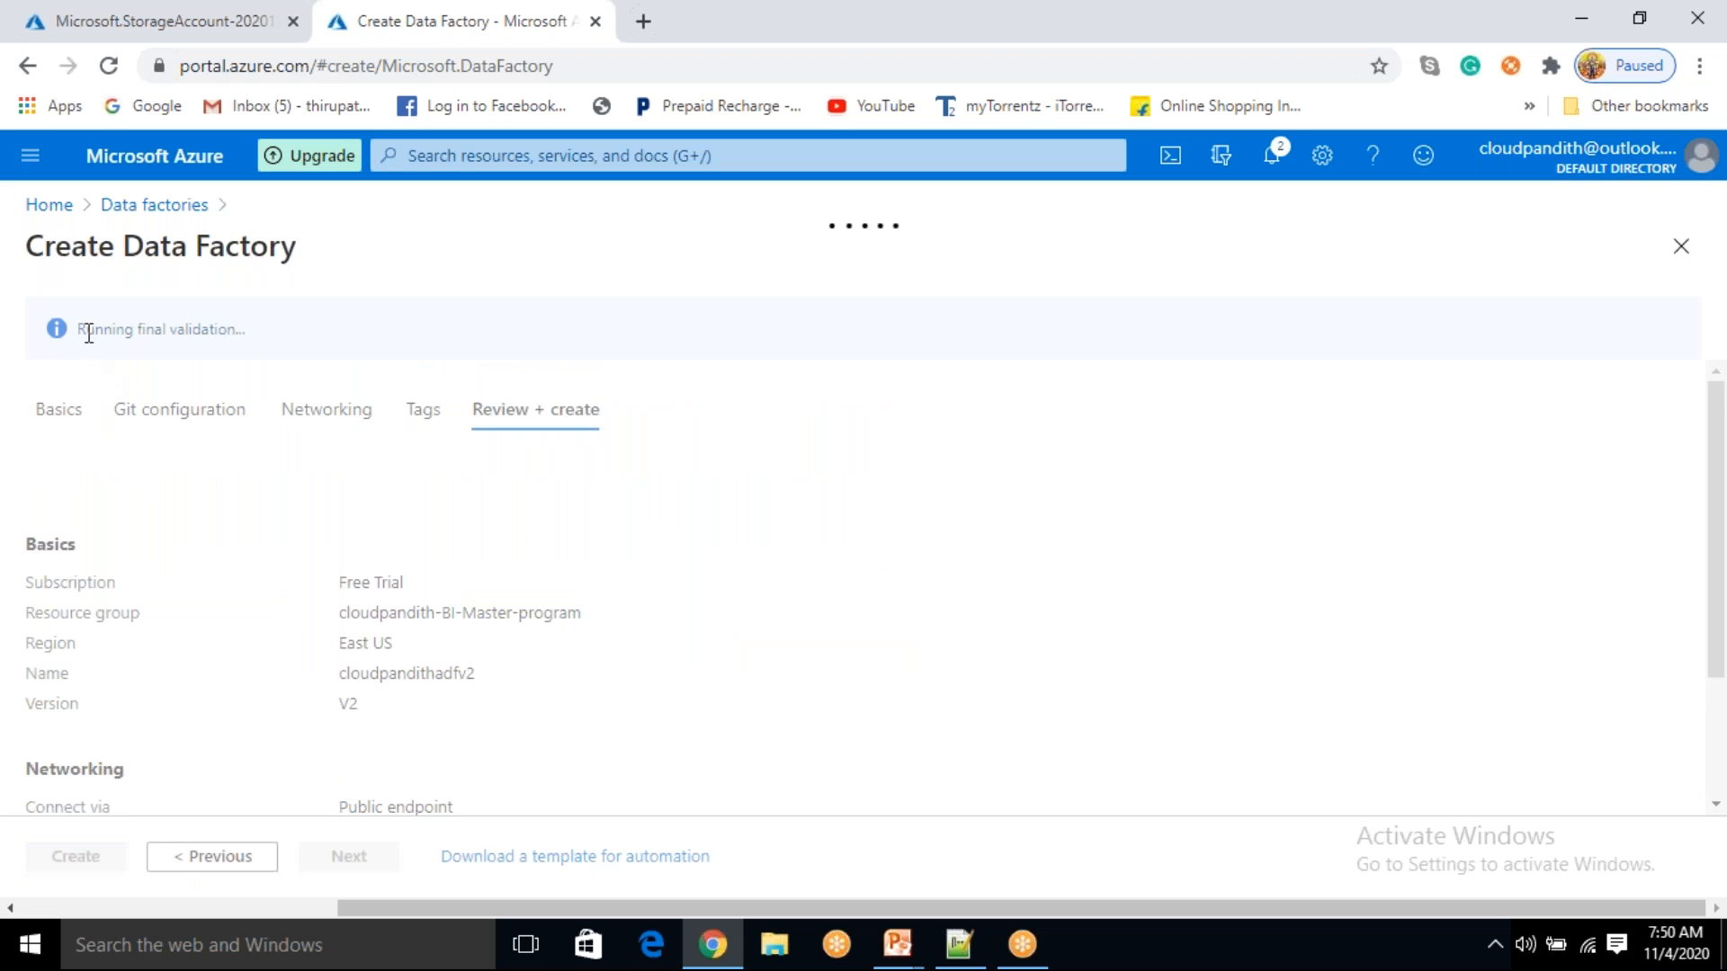
left_click_drag(89, 333, 201, 351)
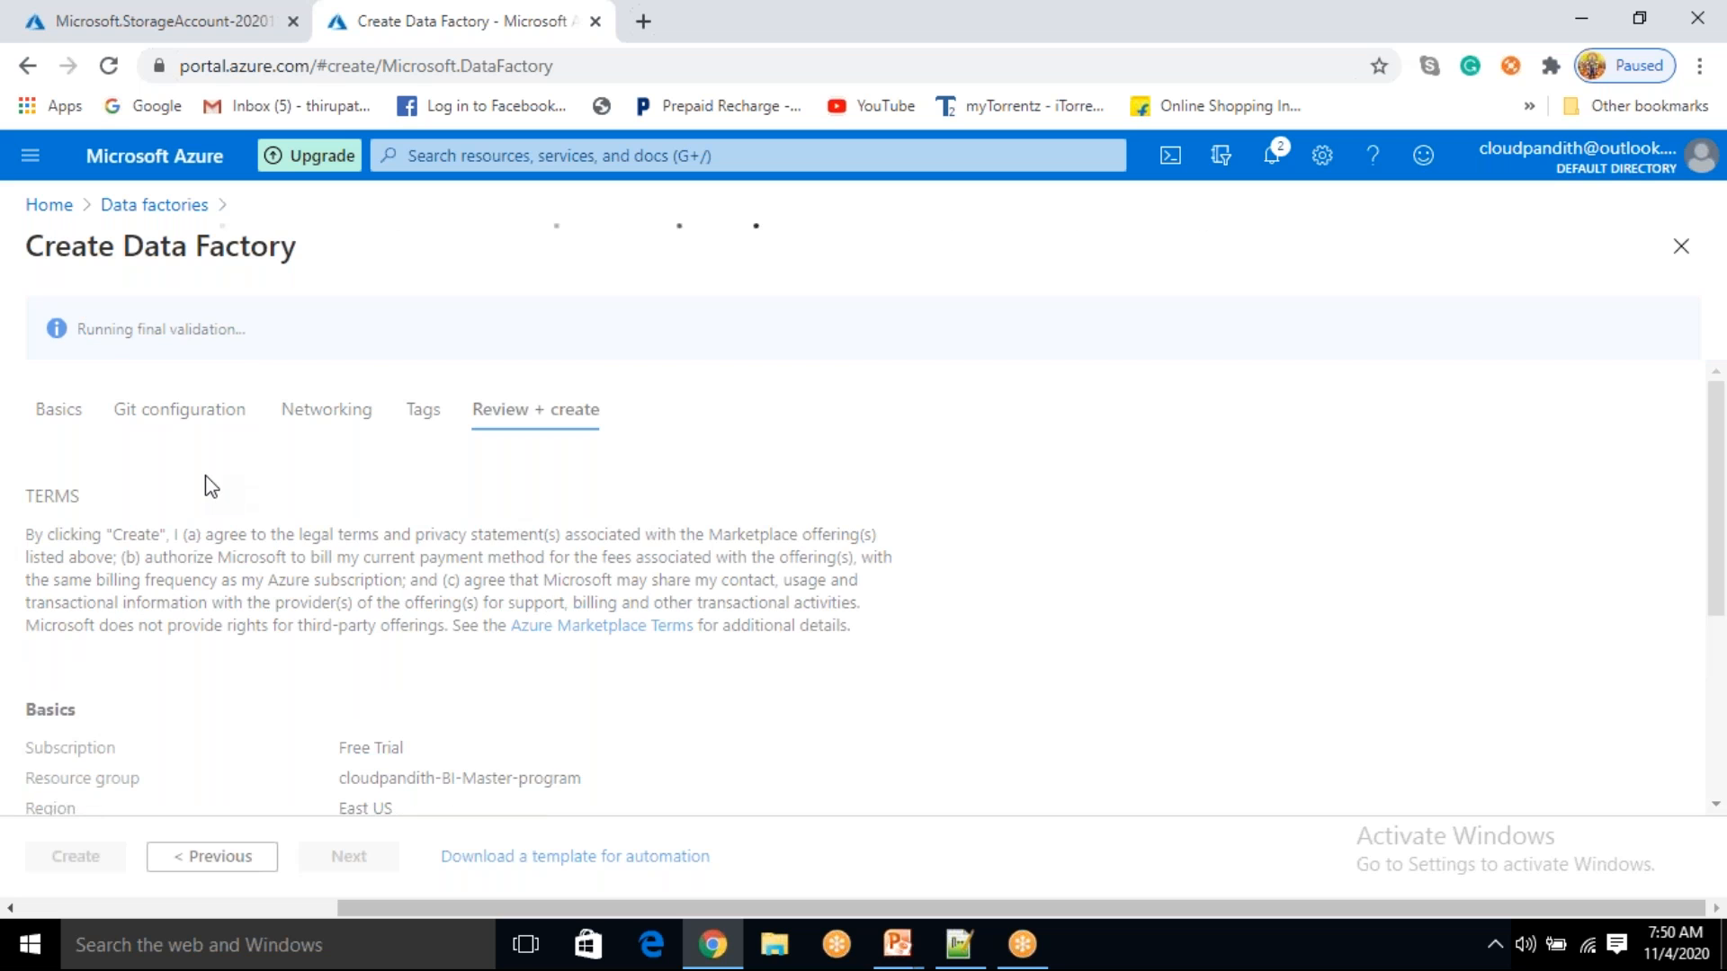
- Create the validated data factory and open its deployment overview
left_click(79, 857)
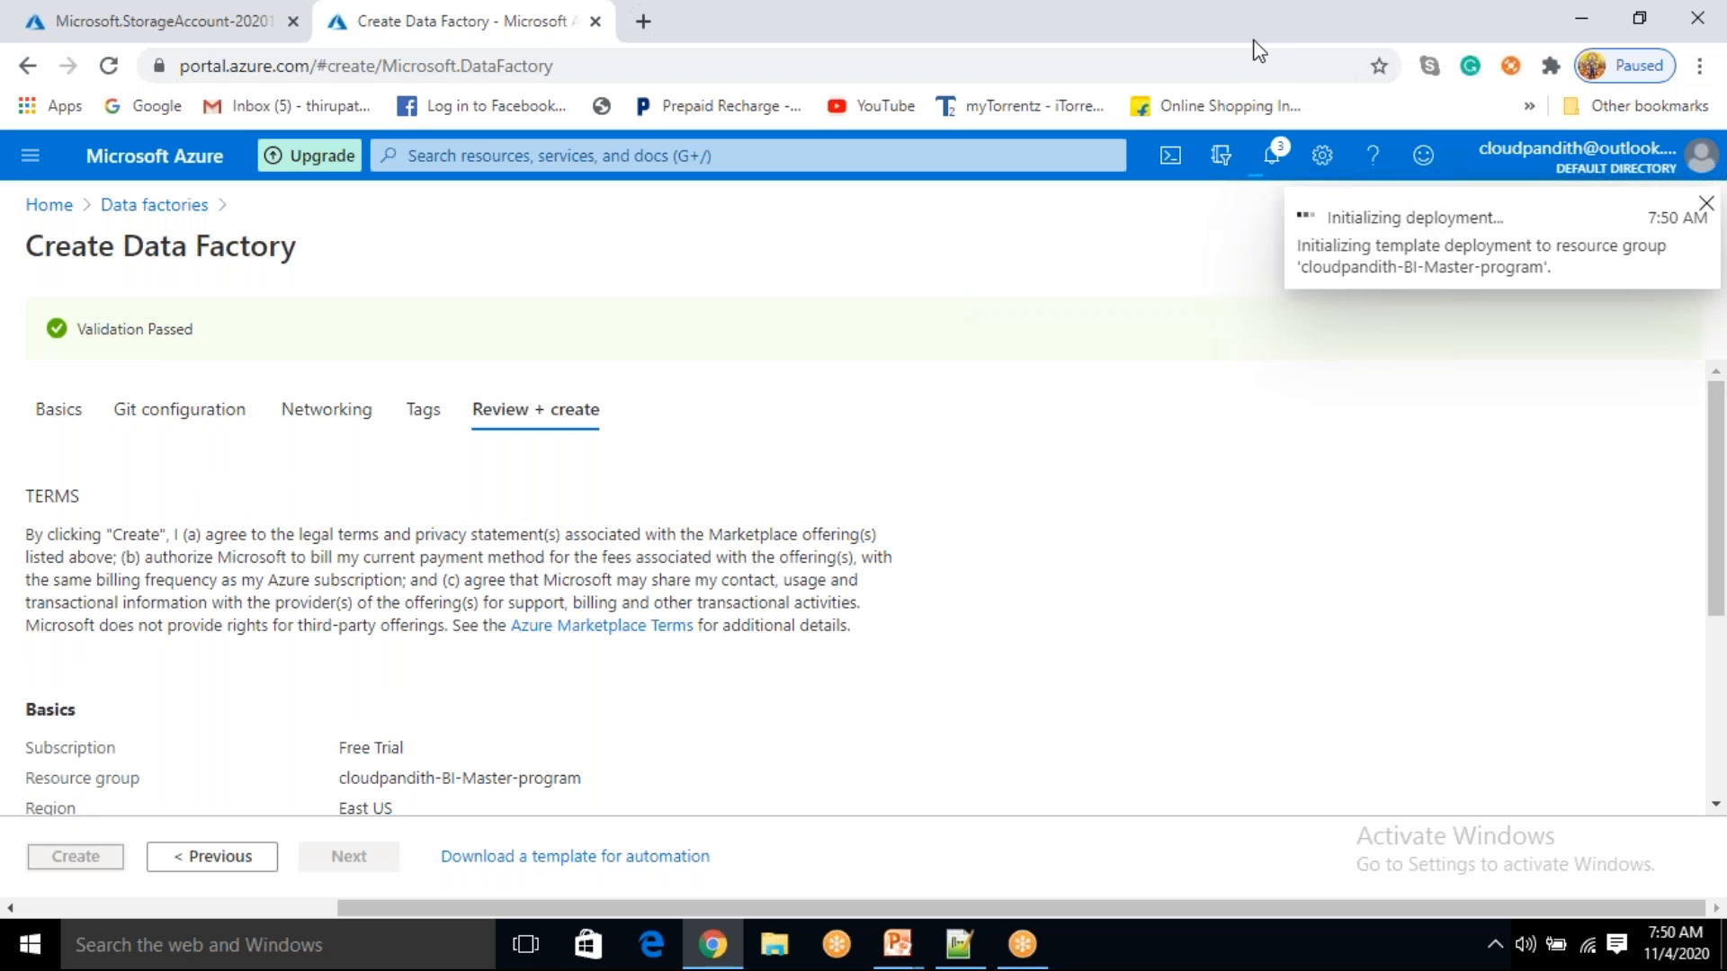
left_click(192, 31)
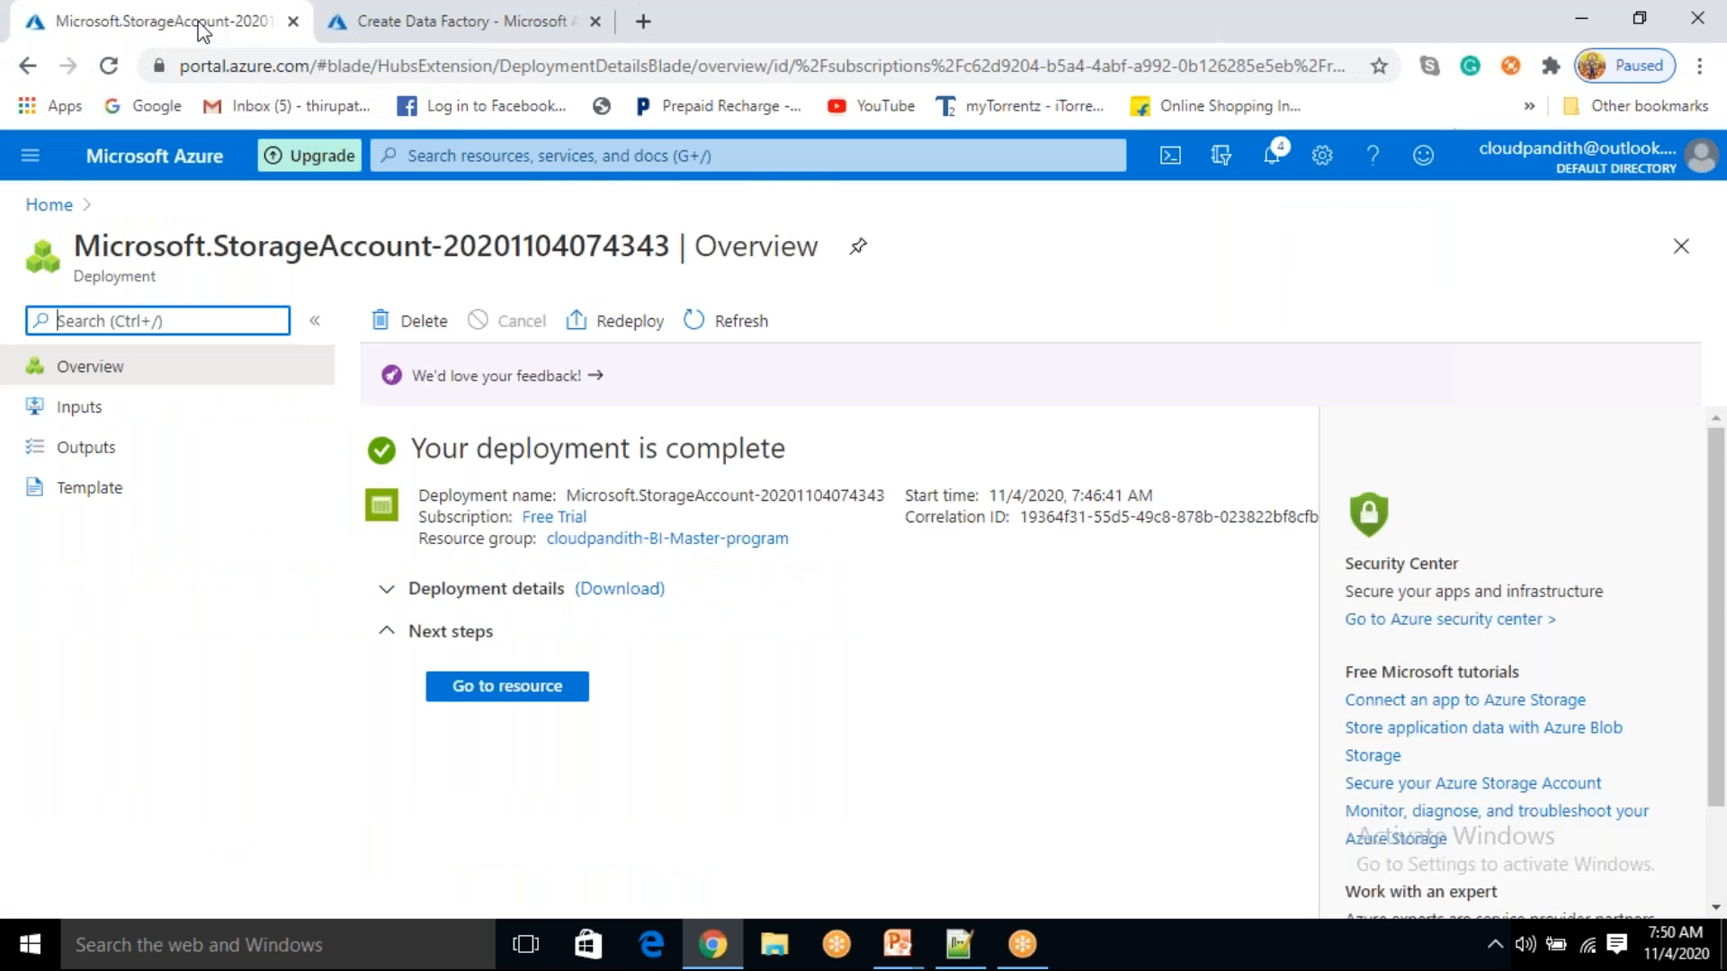
left_click(360, 13)
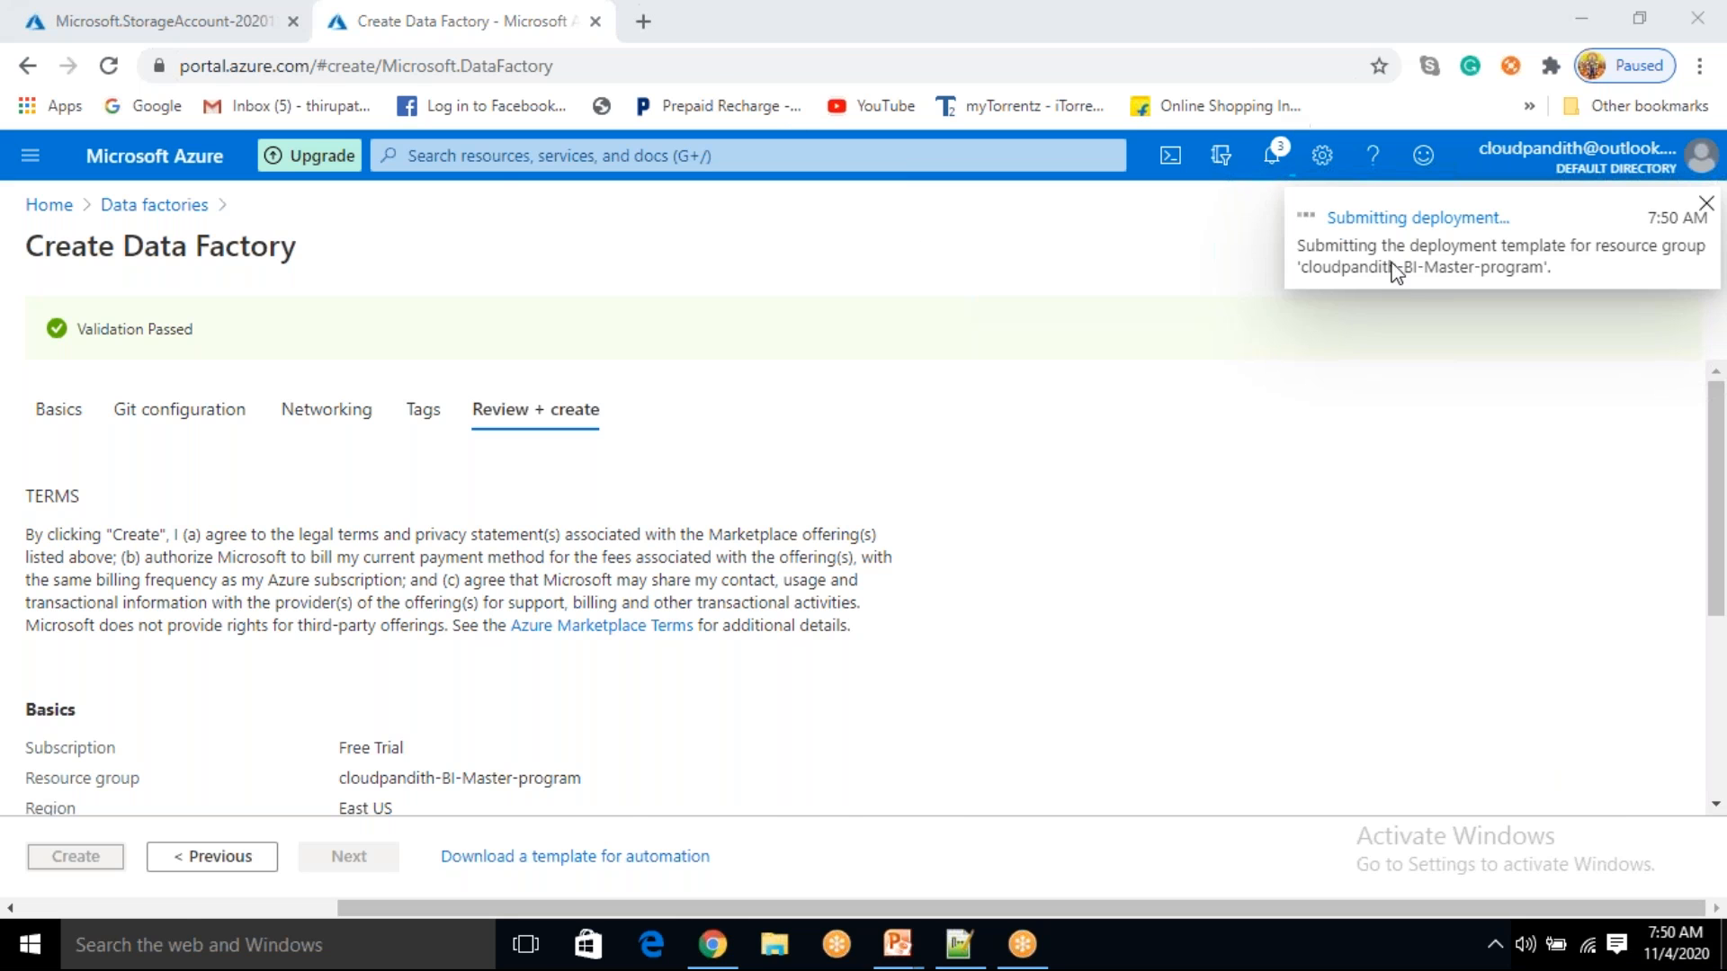
left_click(1419, 219)
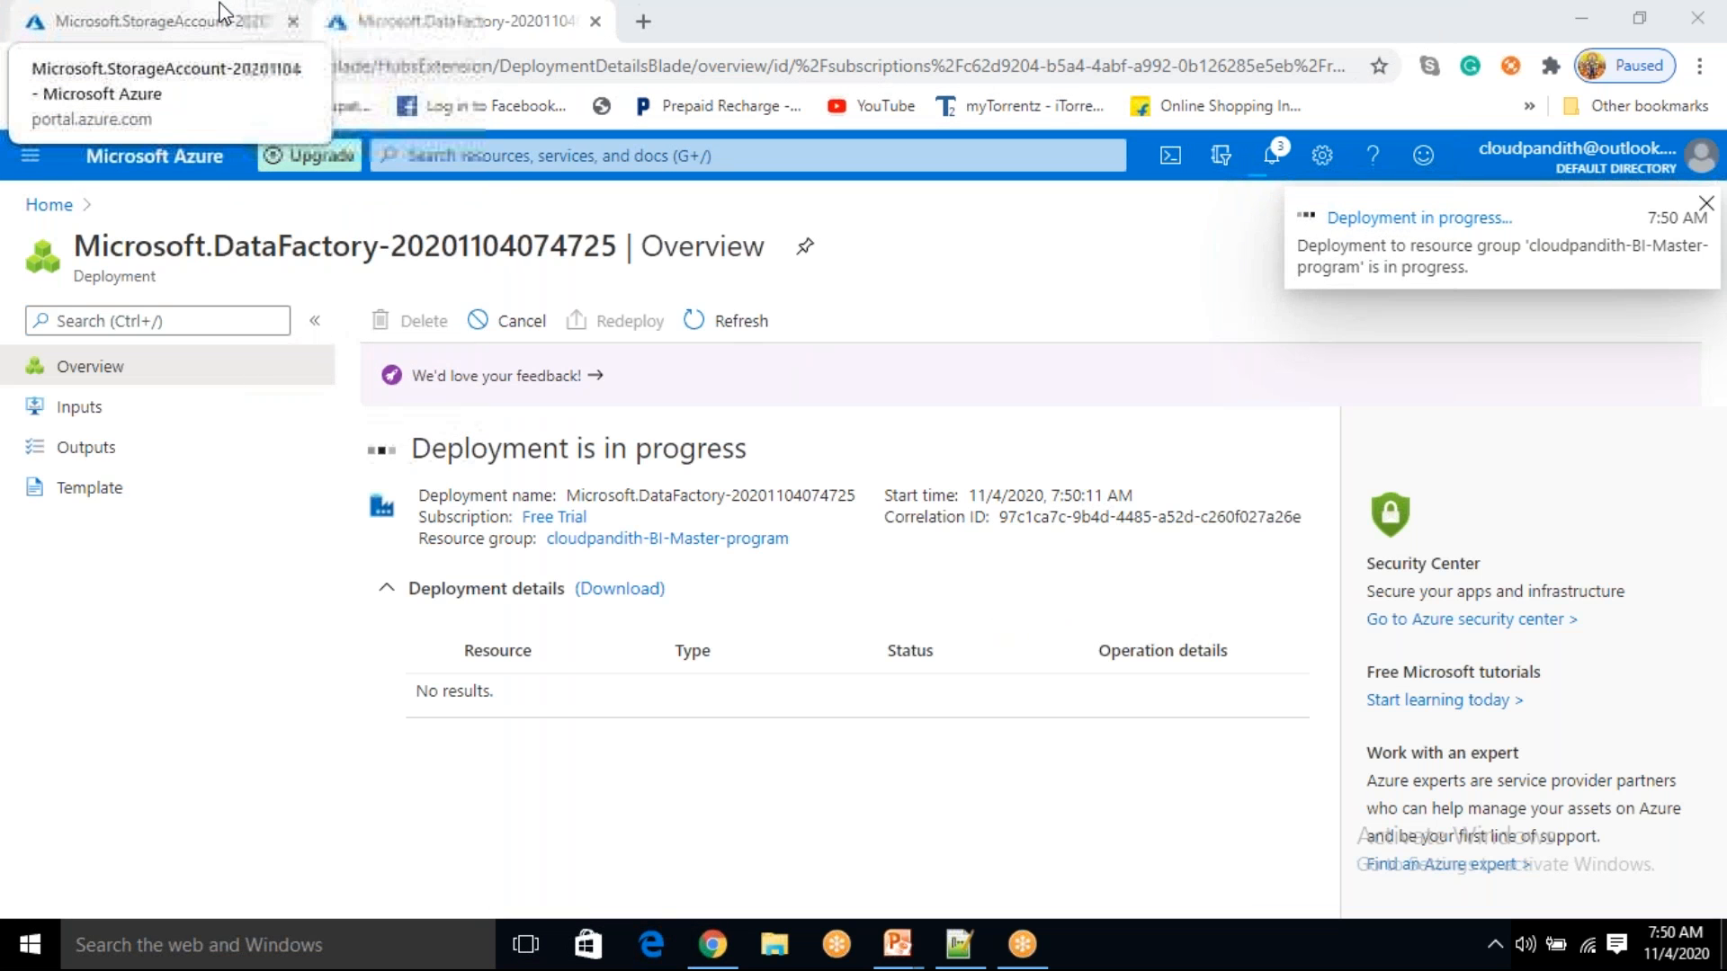
- Go to the deployed cloudpandithcust storage account and create a private blob container named input
left_click(159, 4)
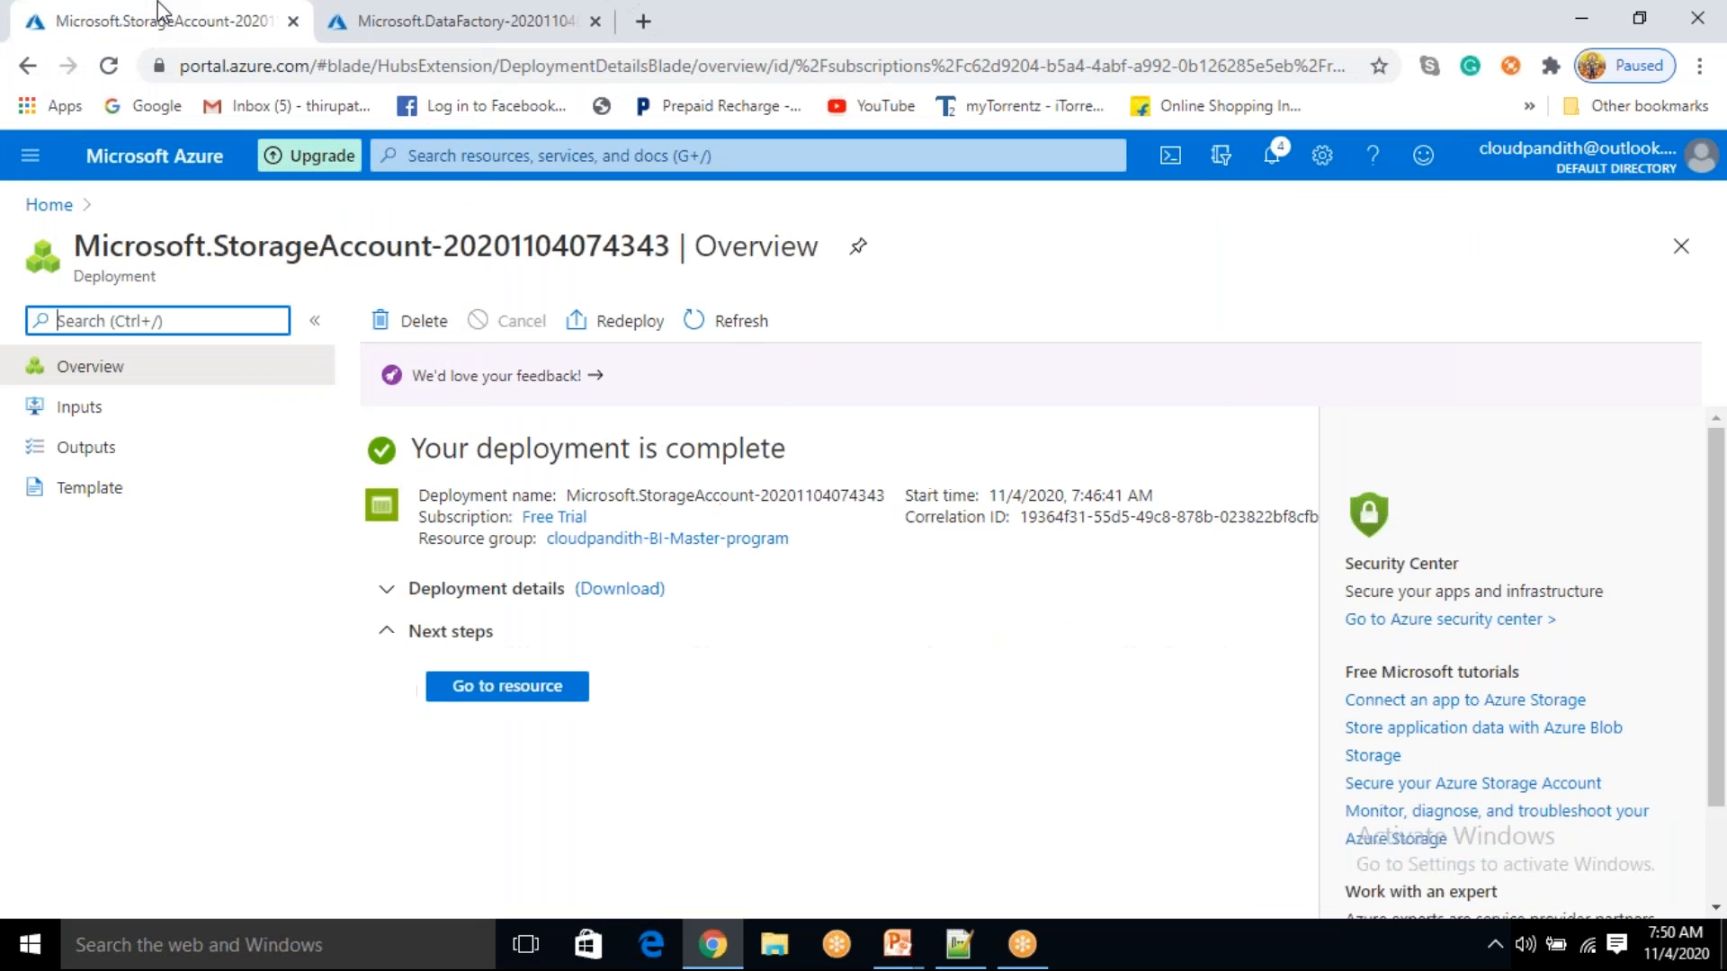
left_click(531, 689)
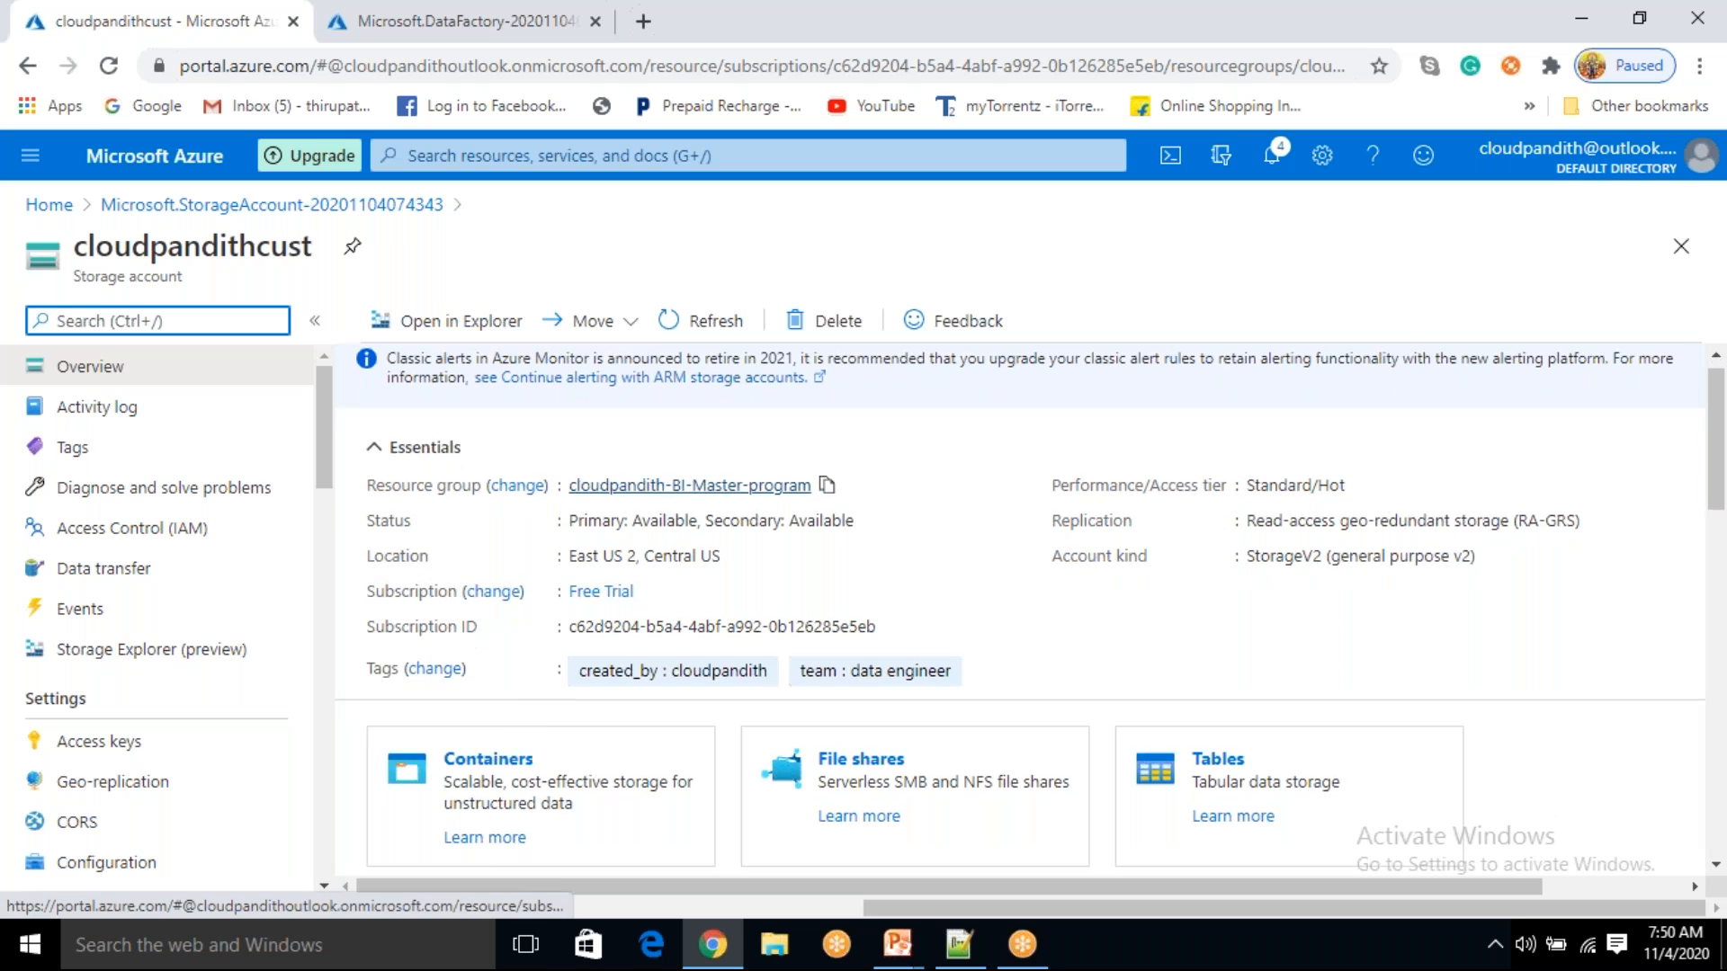
scroll(675, 540, "down", 3)
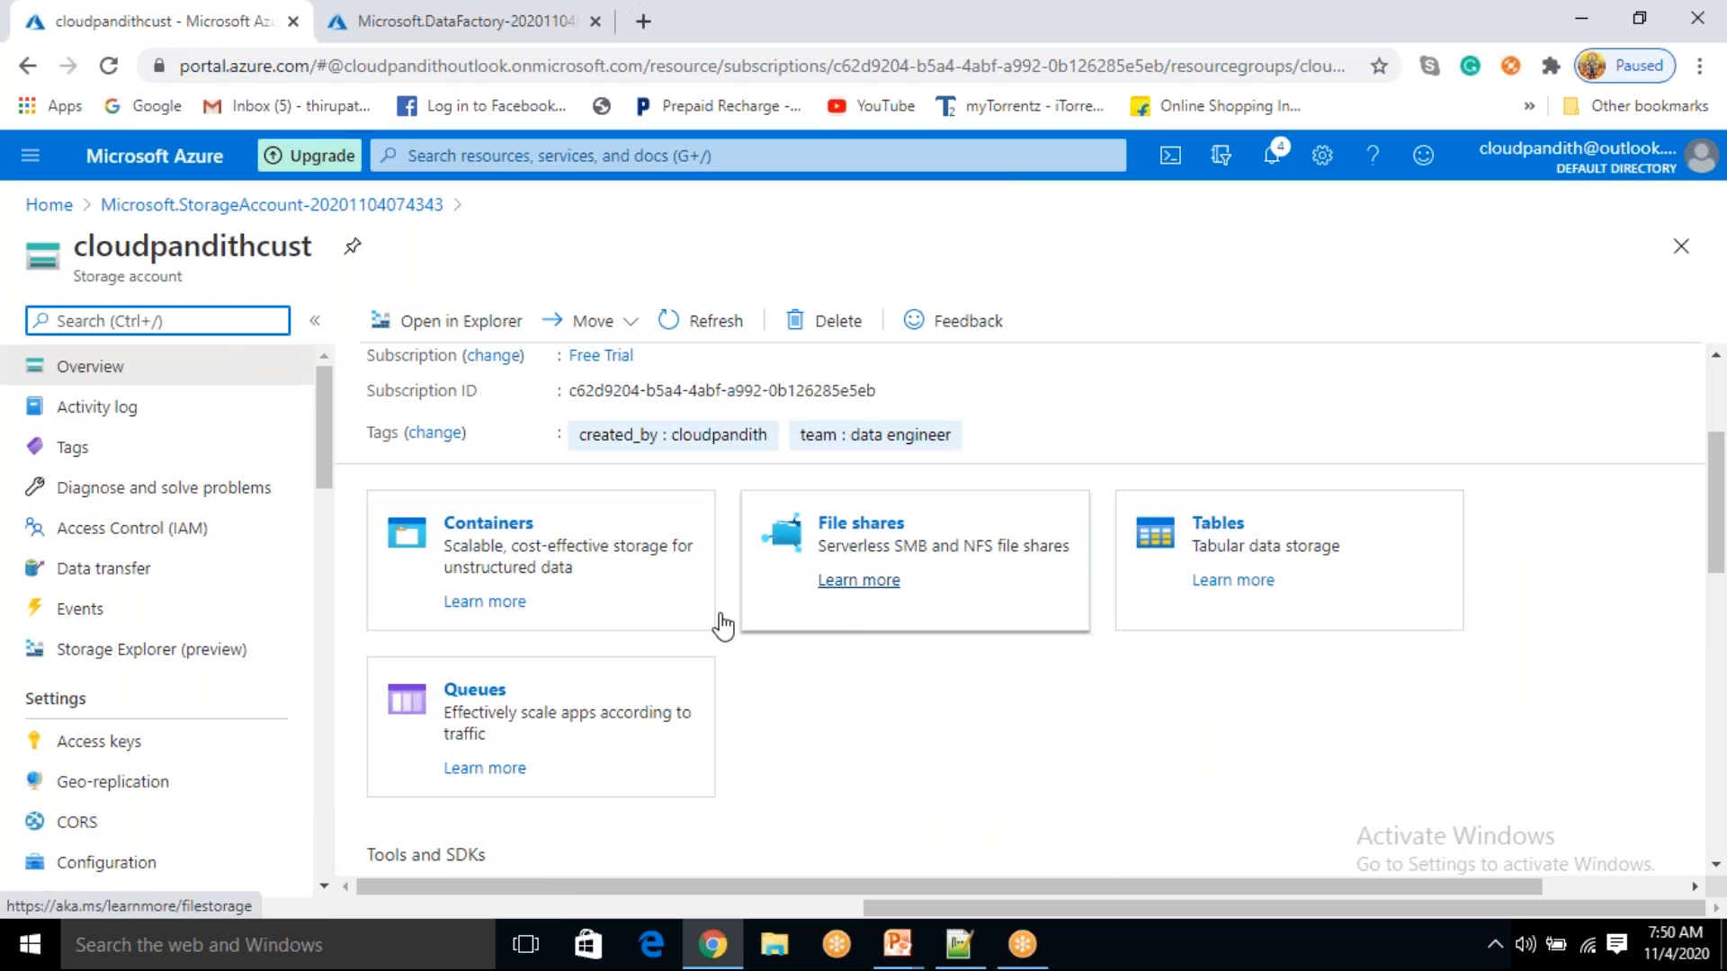
left_click(502, 527)
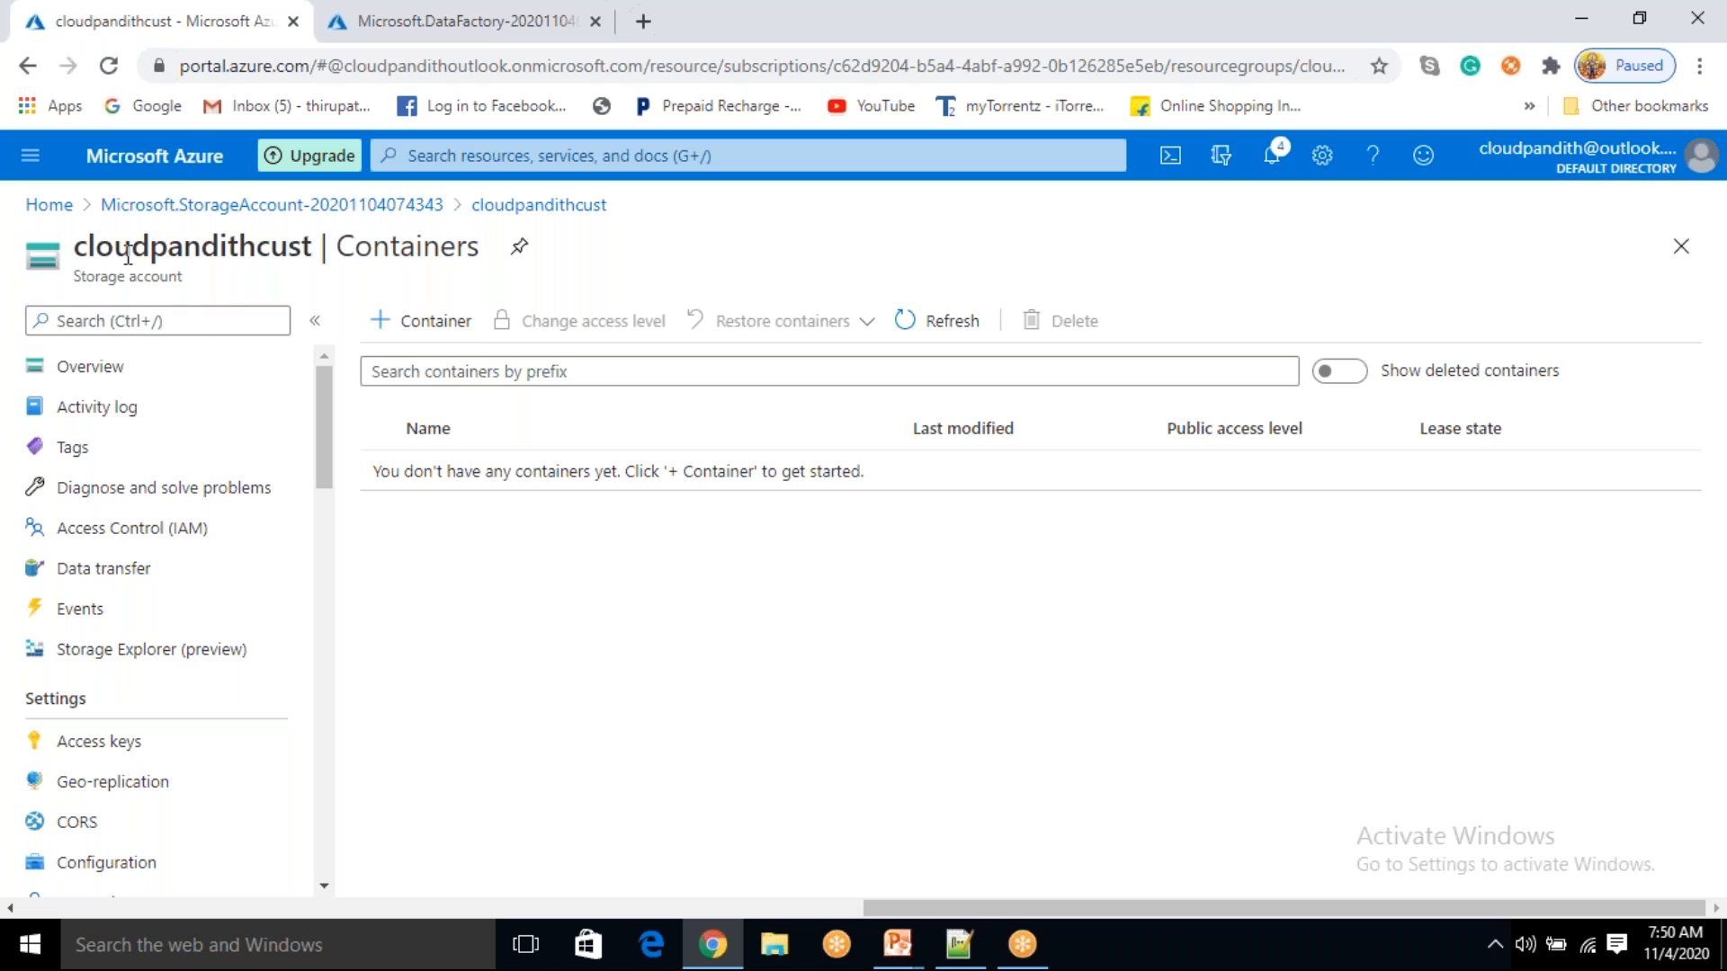
left_click(415, 334)
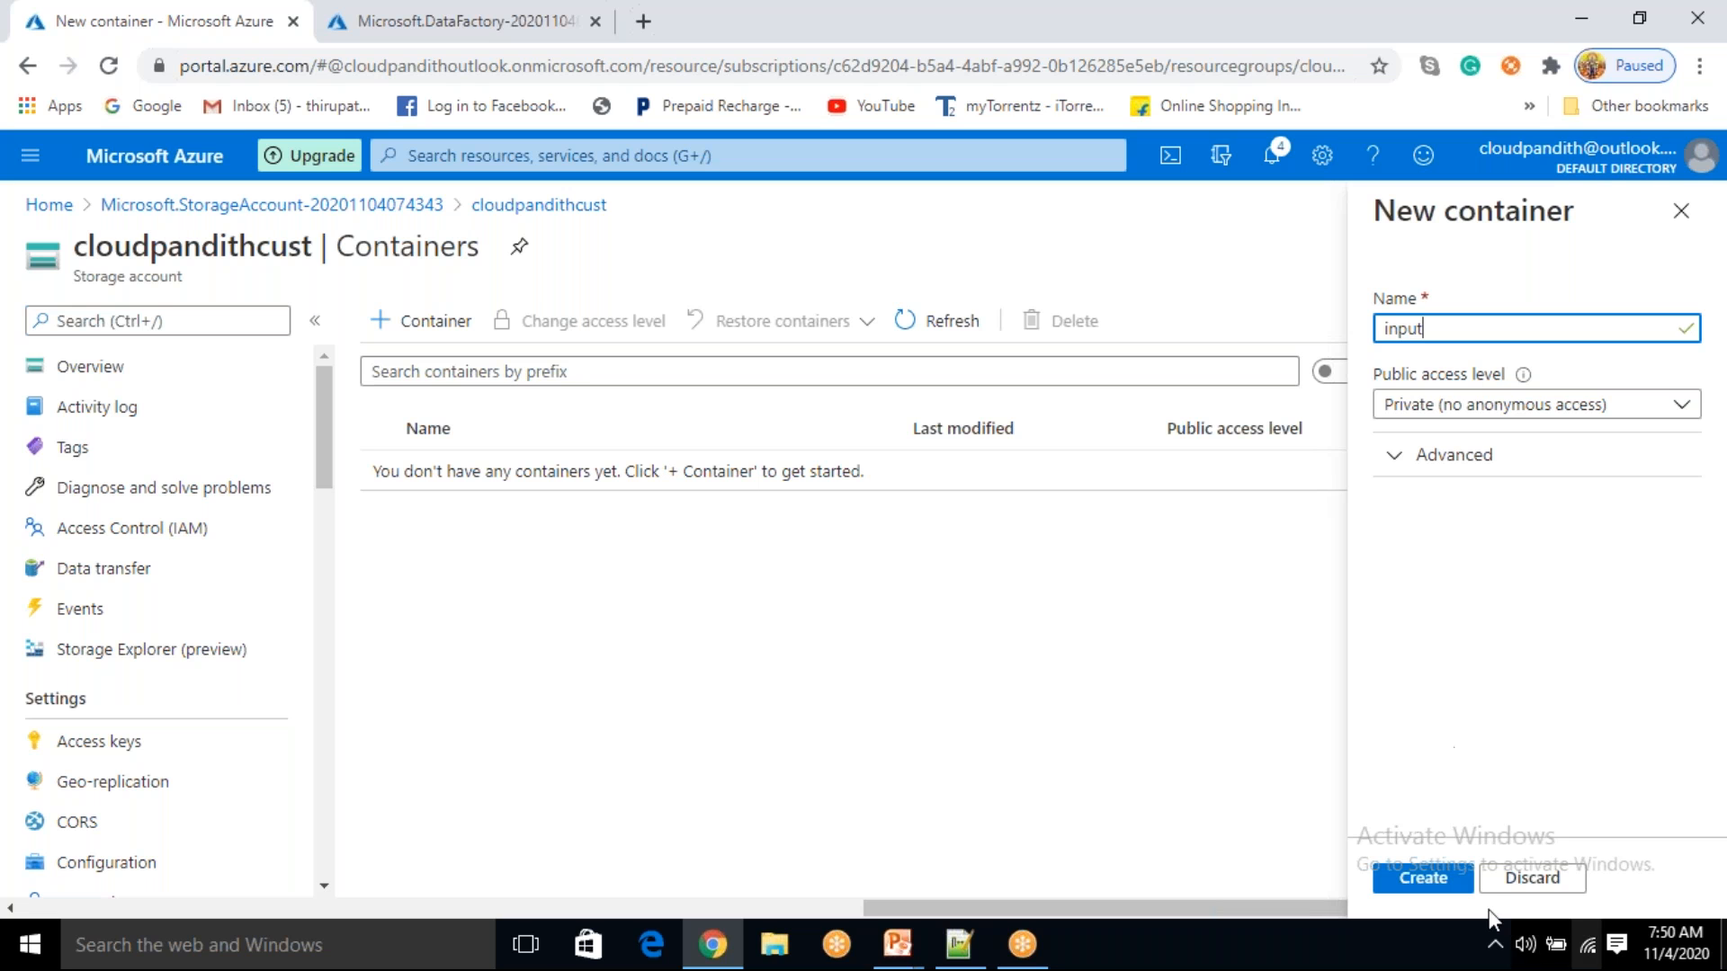
left_click(1439, 879)
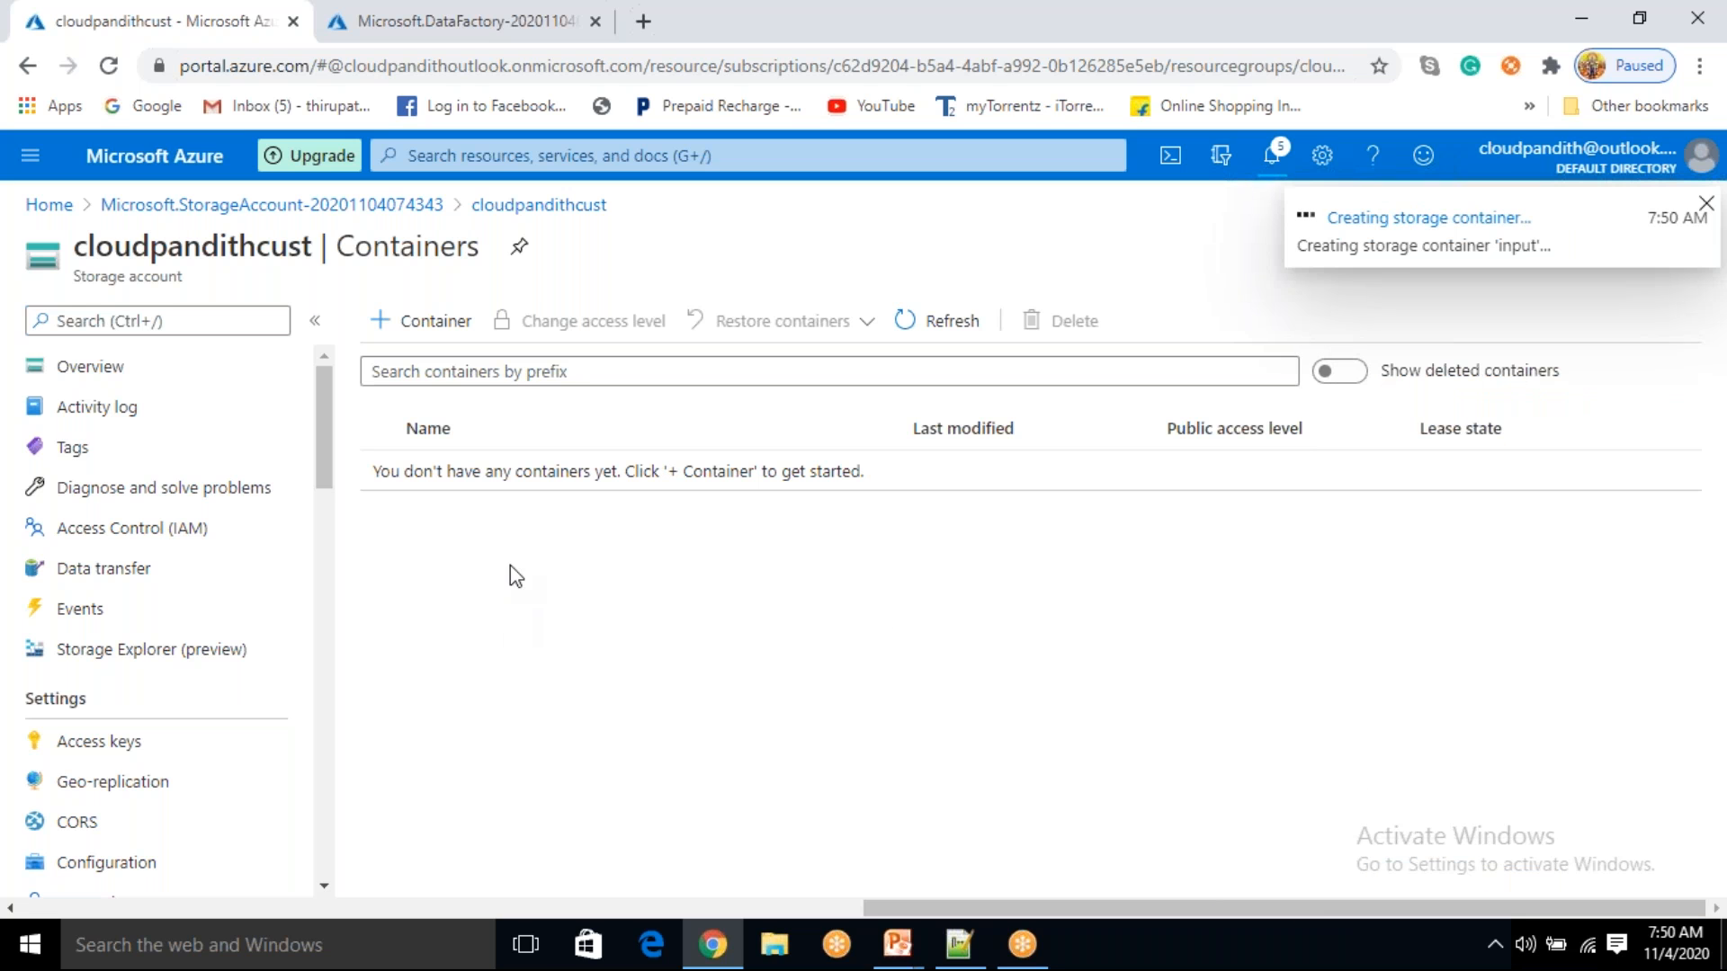
- Create a second private container named output in the cloudpandithcust storage account
left_click(450, 330)
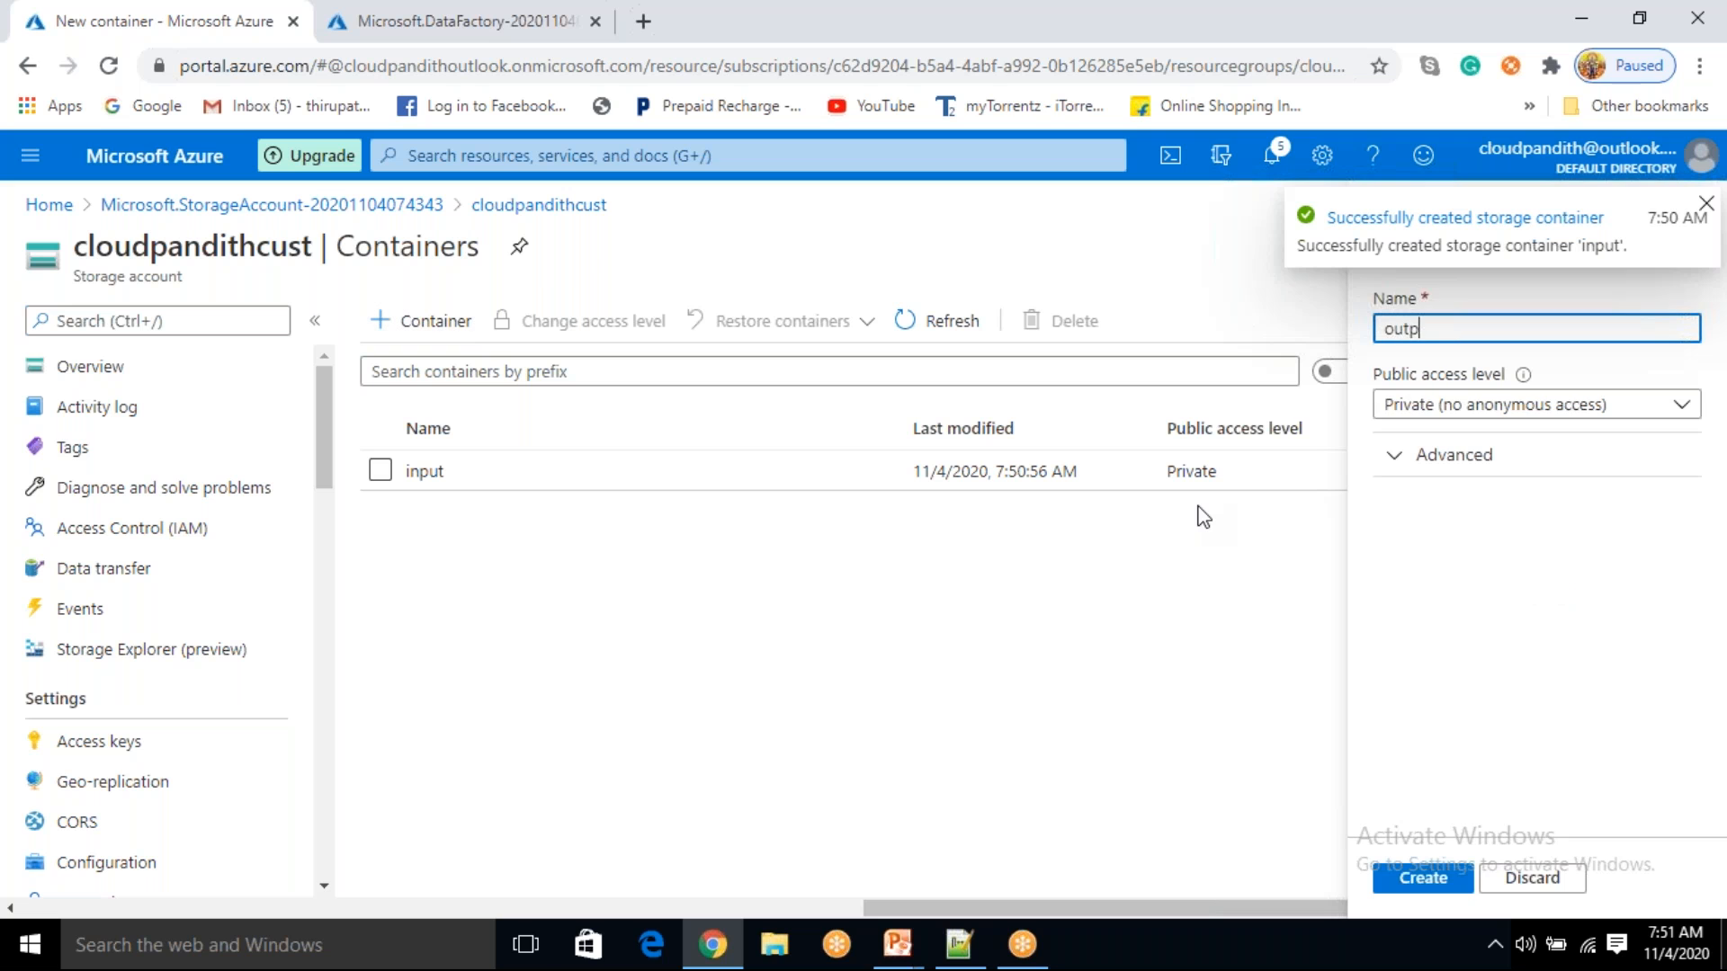
type("output")
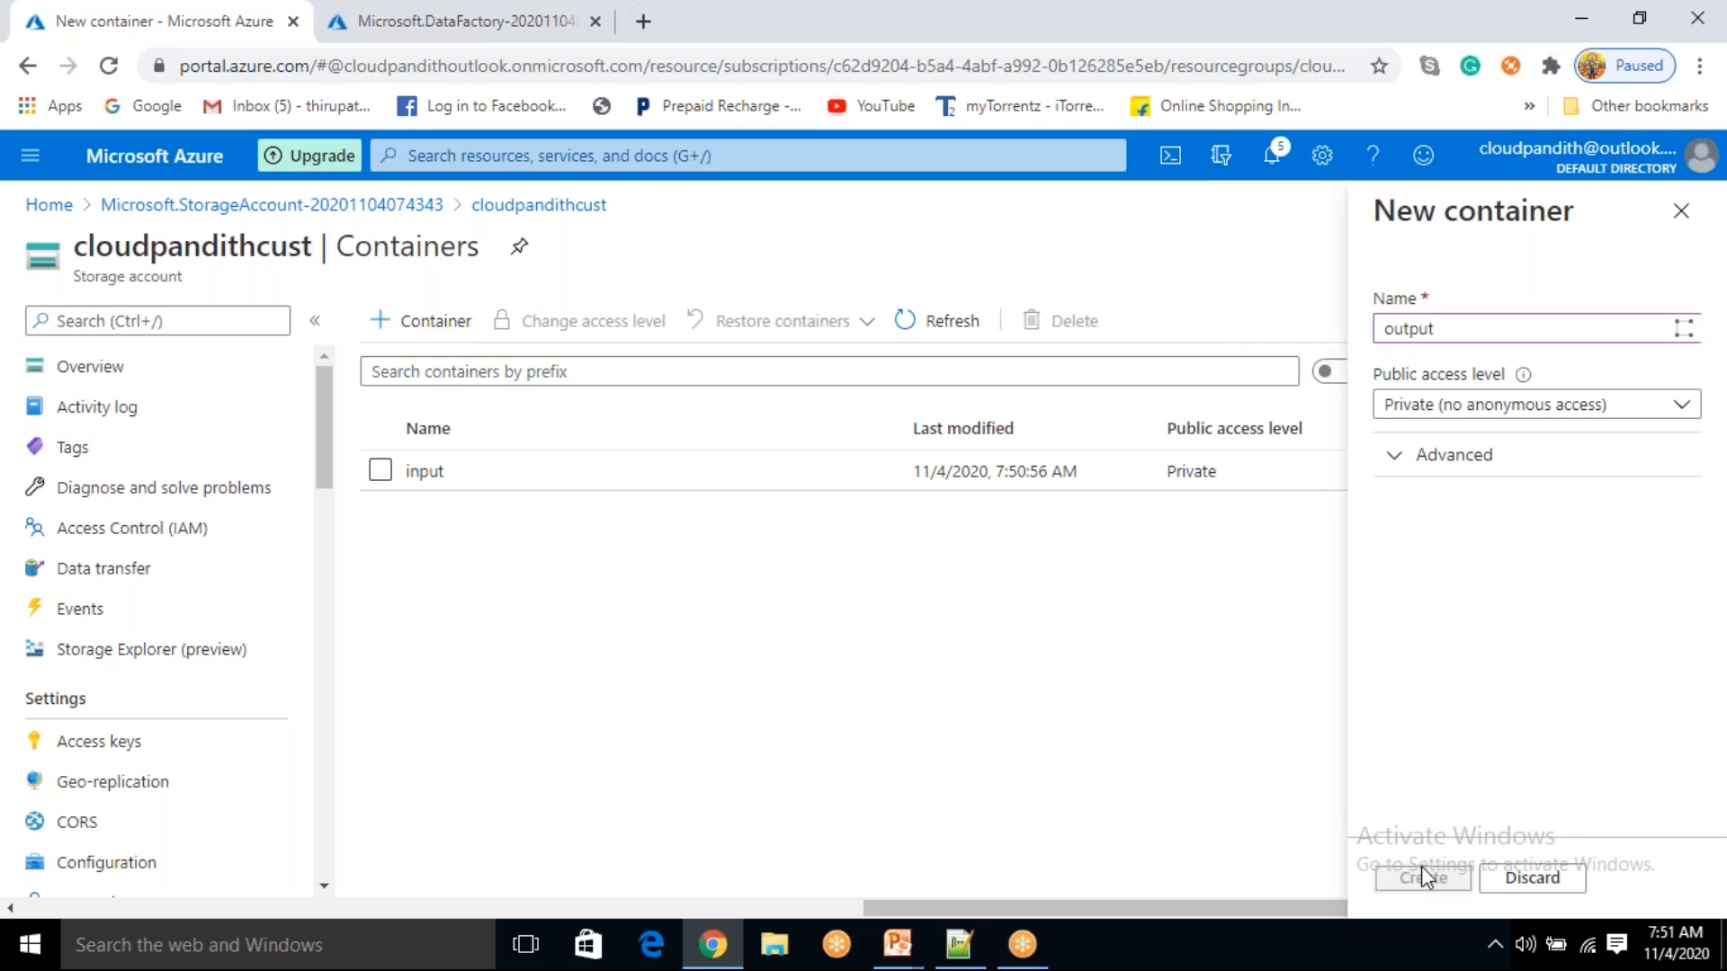
left_click(1421, 869)
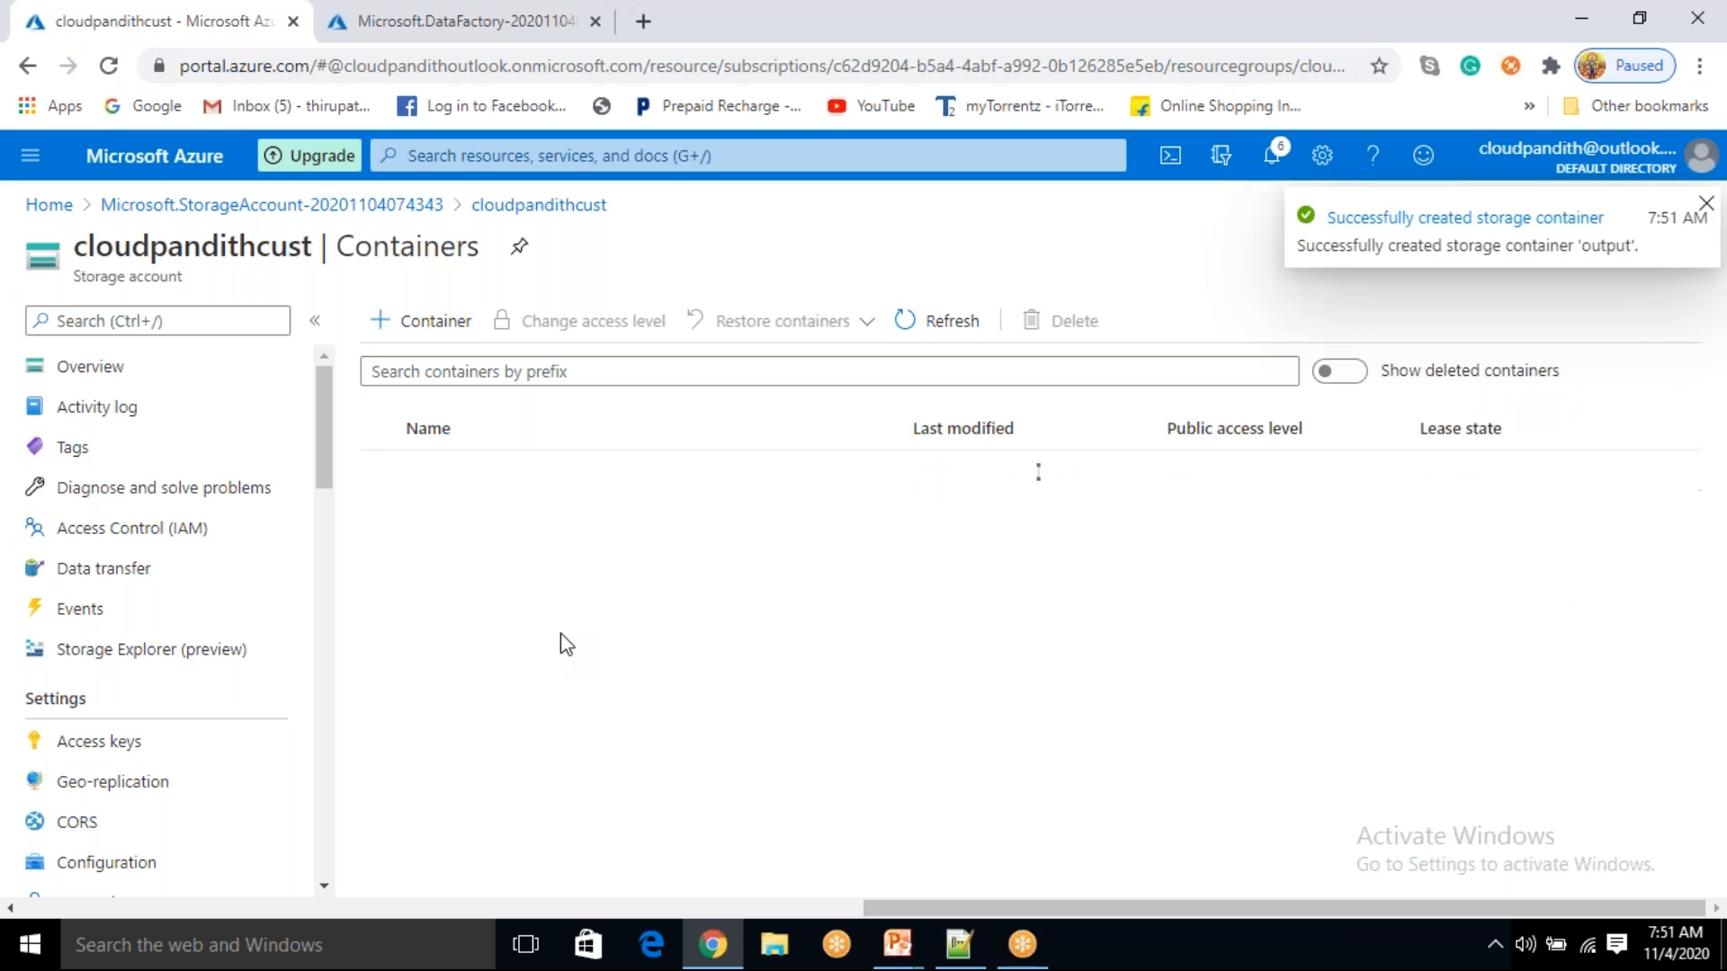
- Examine the public access level options available for the existing input container, keeping its current setting
left_click(379, 470)
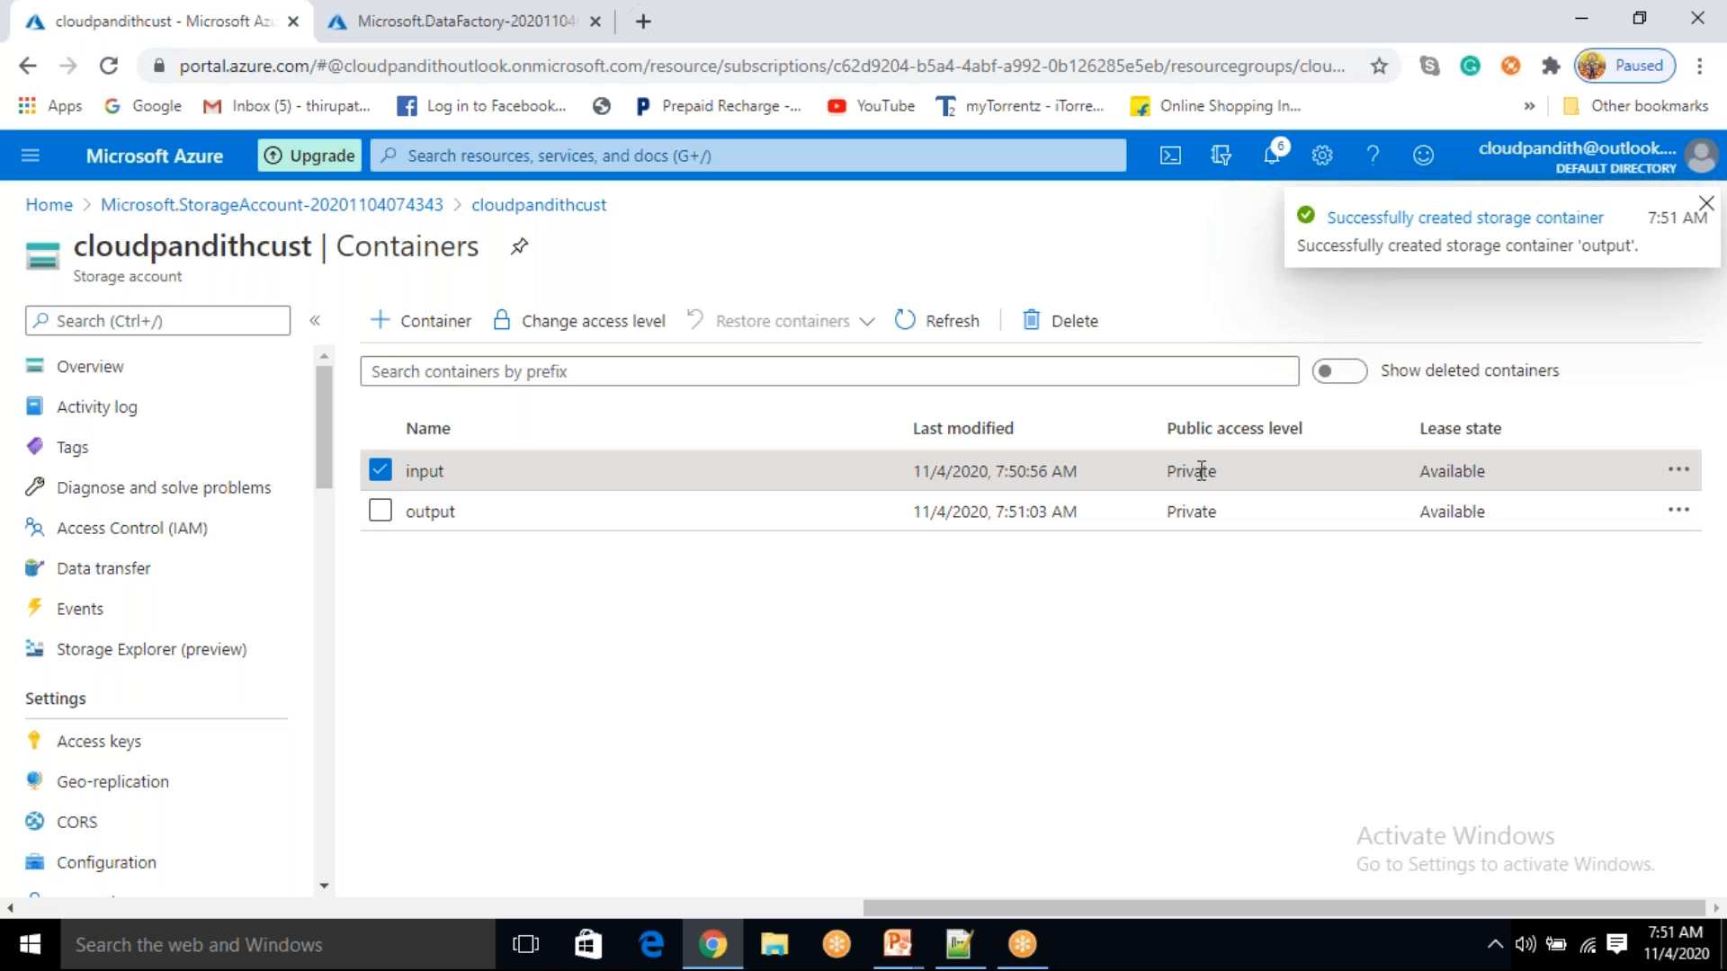
left_click_drag(1167, 471, 1218, 471)
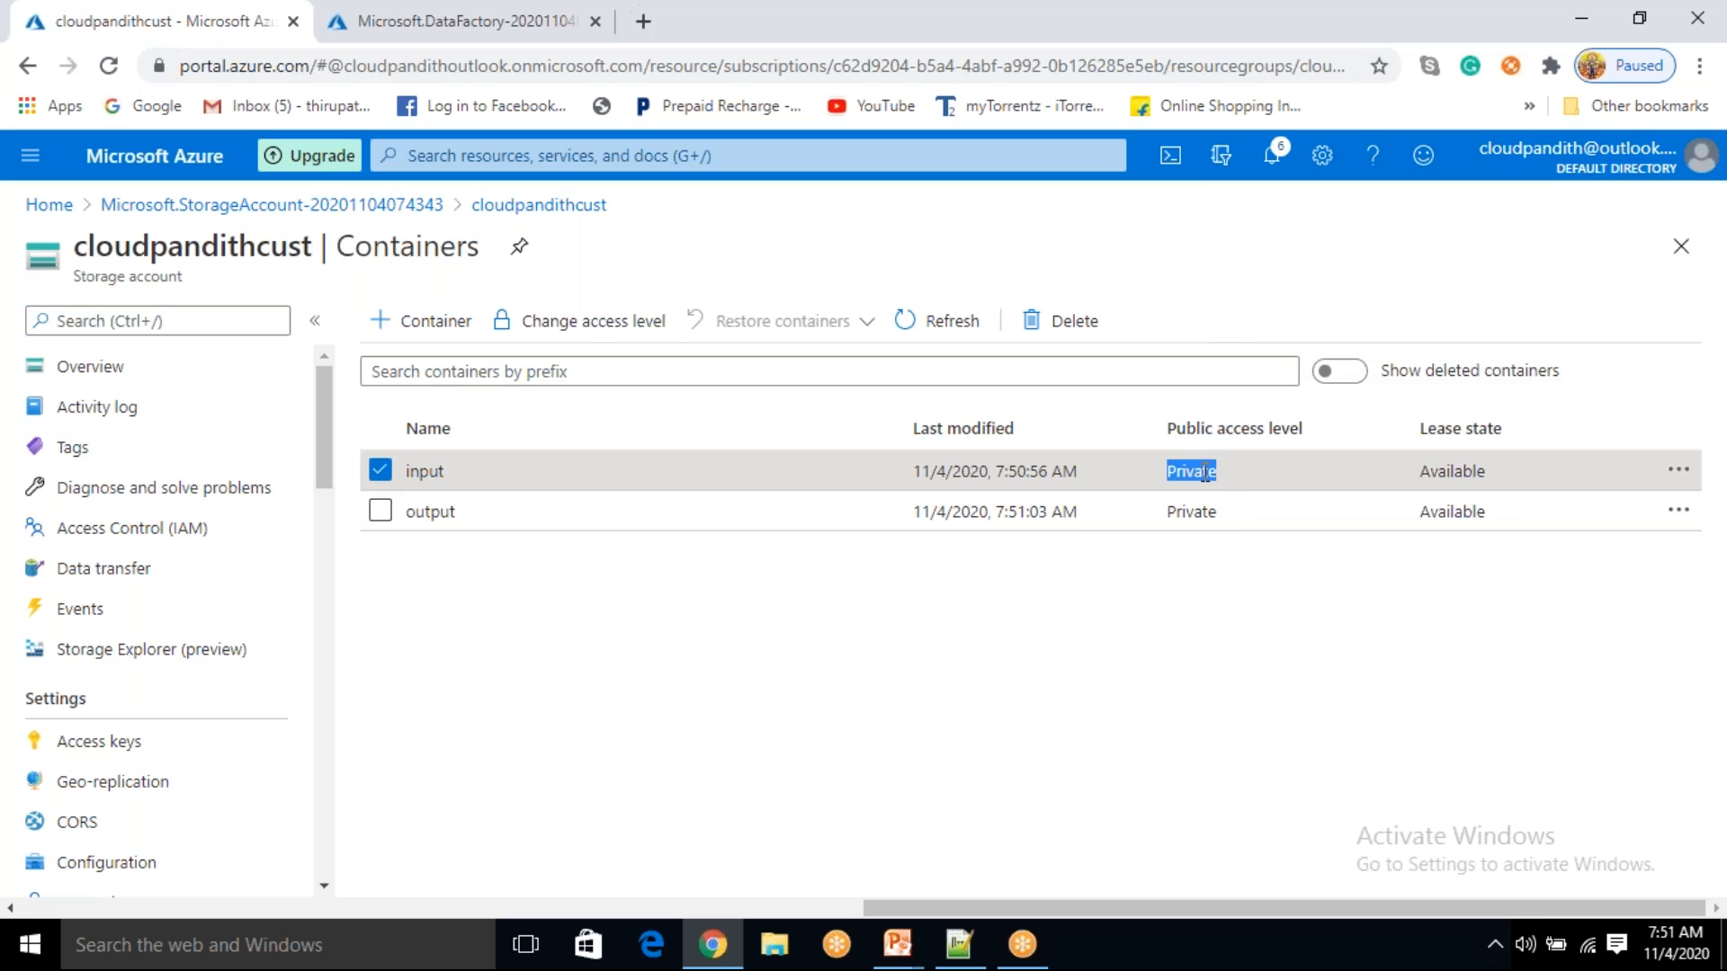
left_click(605, 327)
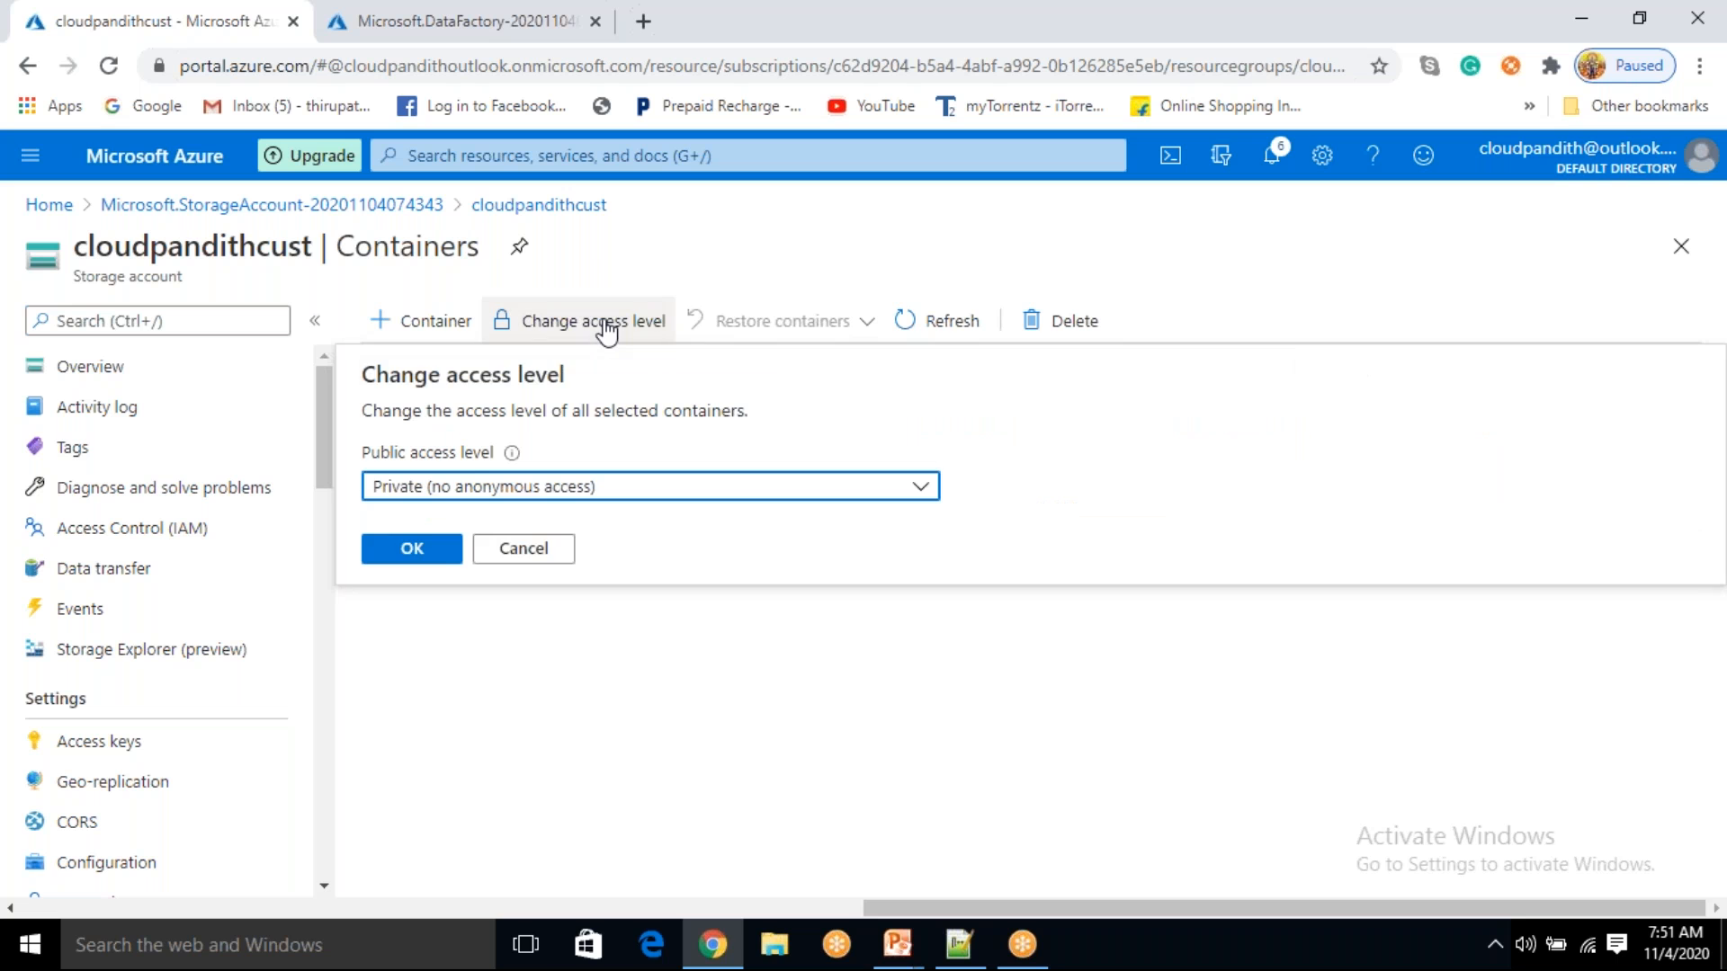
left_click(454, 490)
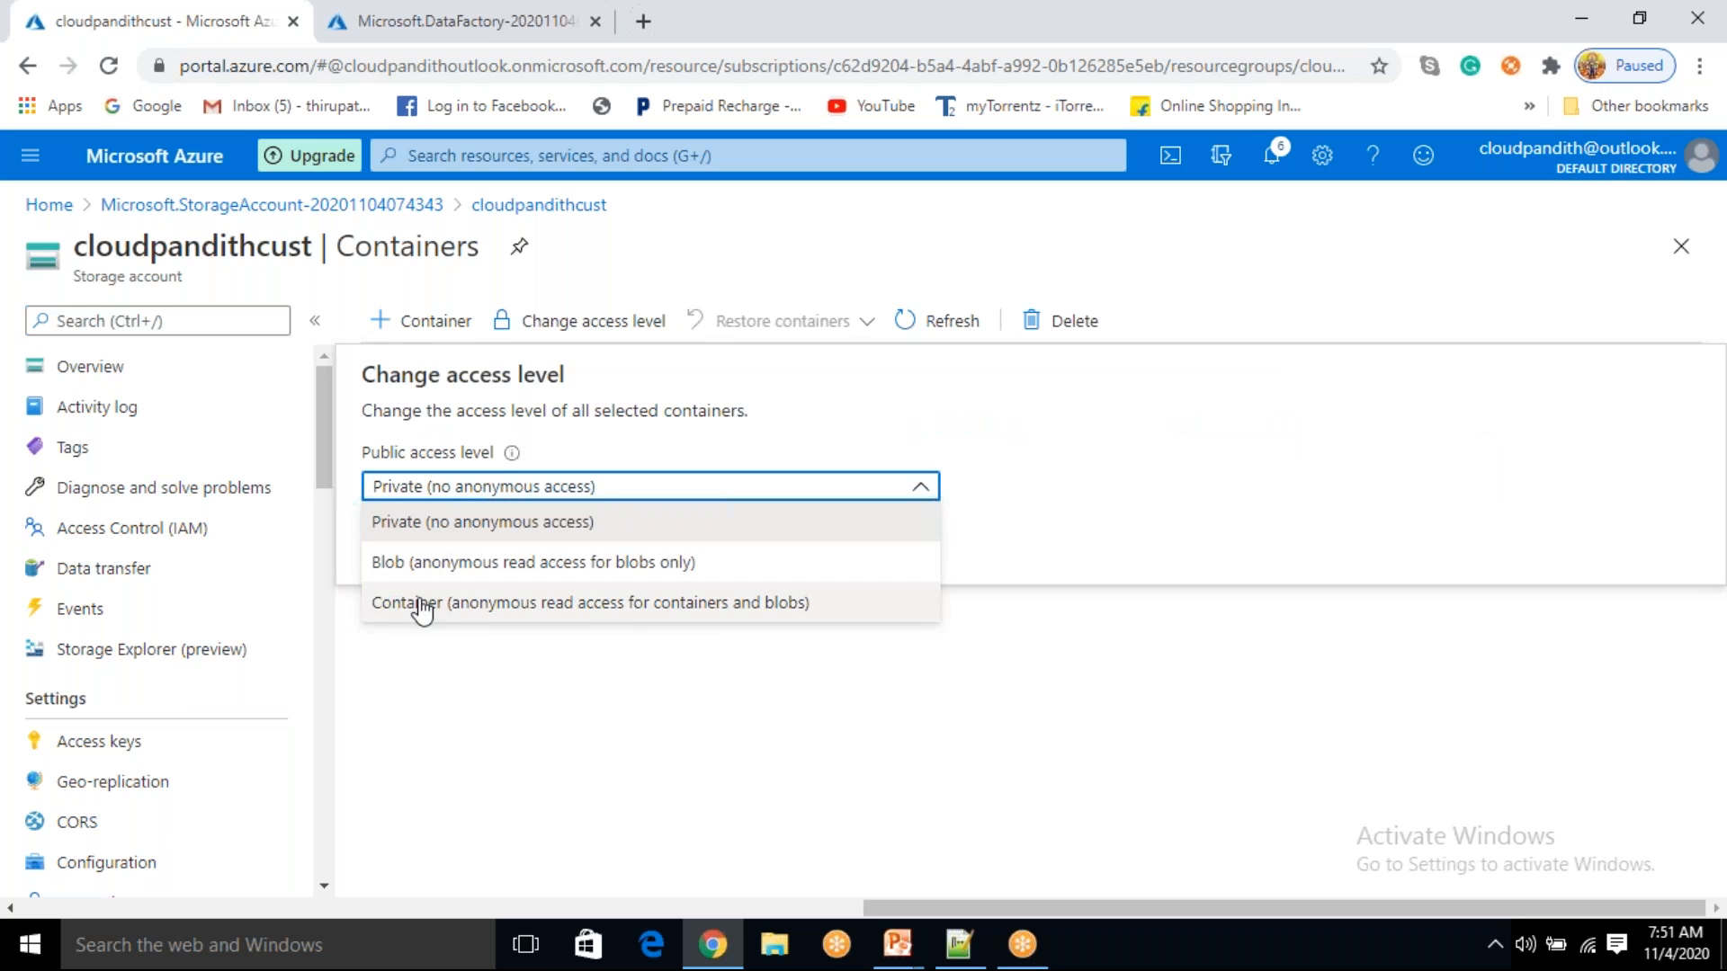
left_click(463, 720)
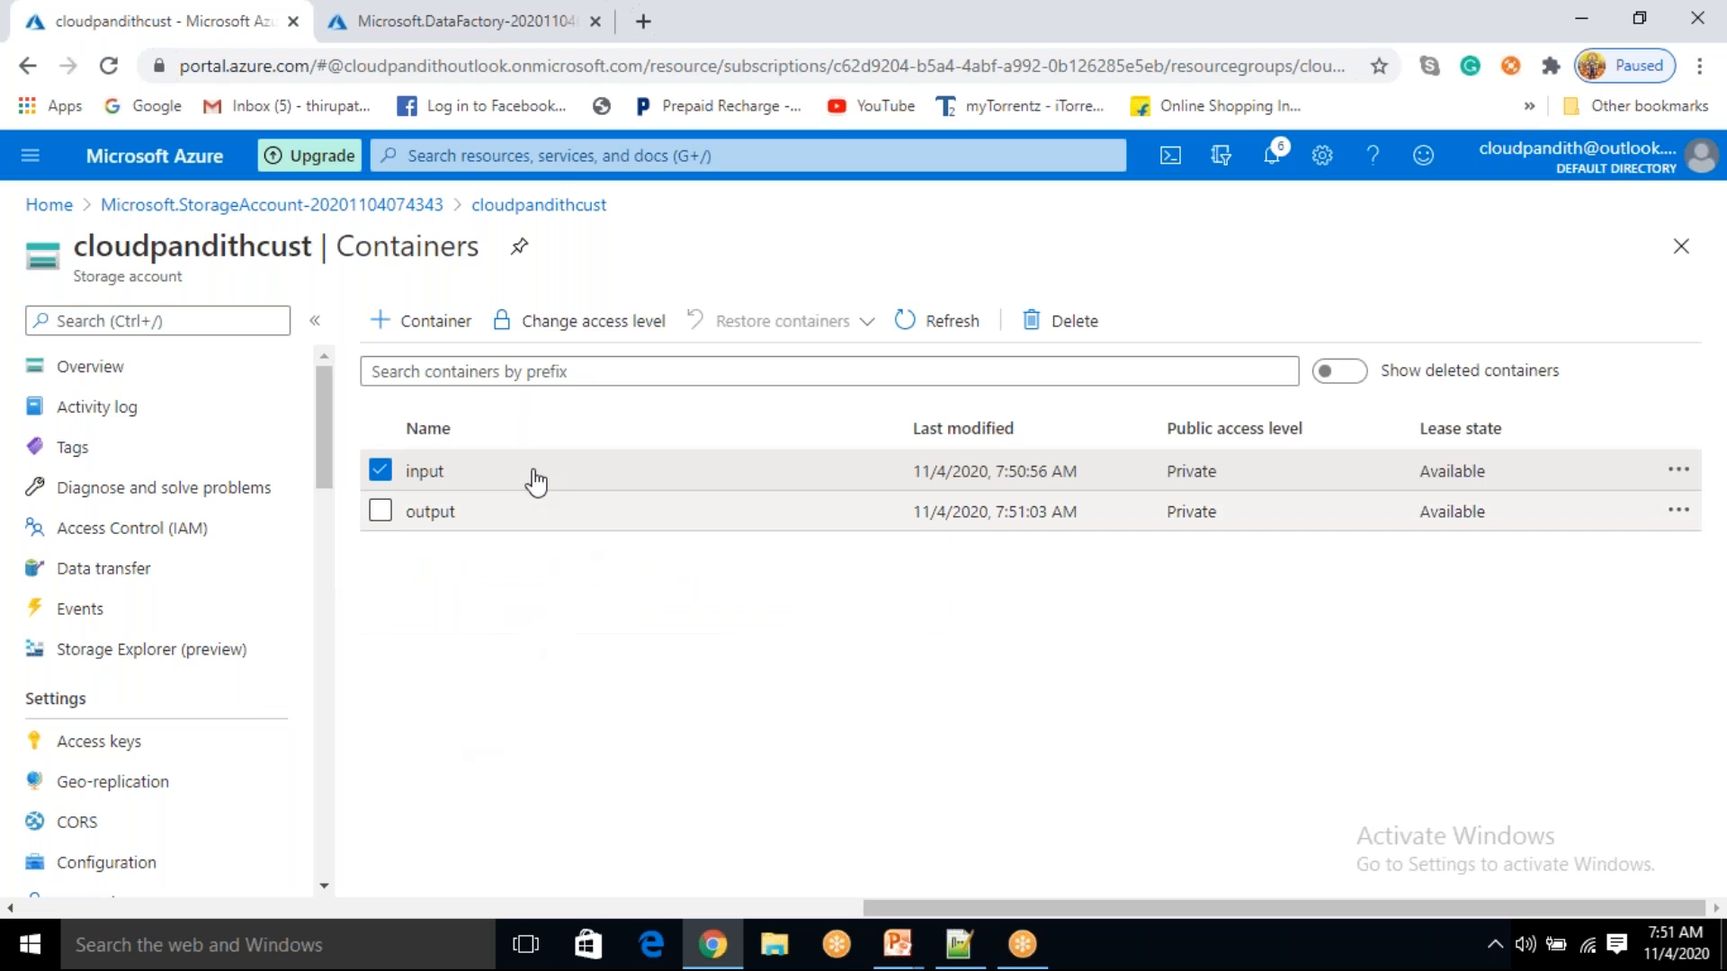
left_click(379, 470)
- Examine the public access levels offered when creating a new container, and discard the unnamed container
left_click(432, 321)
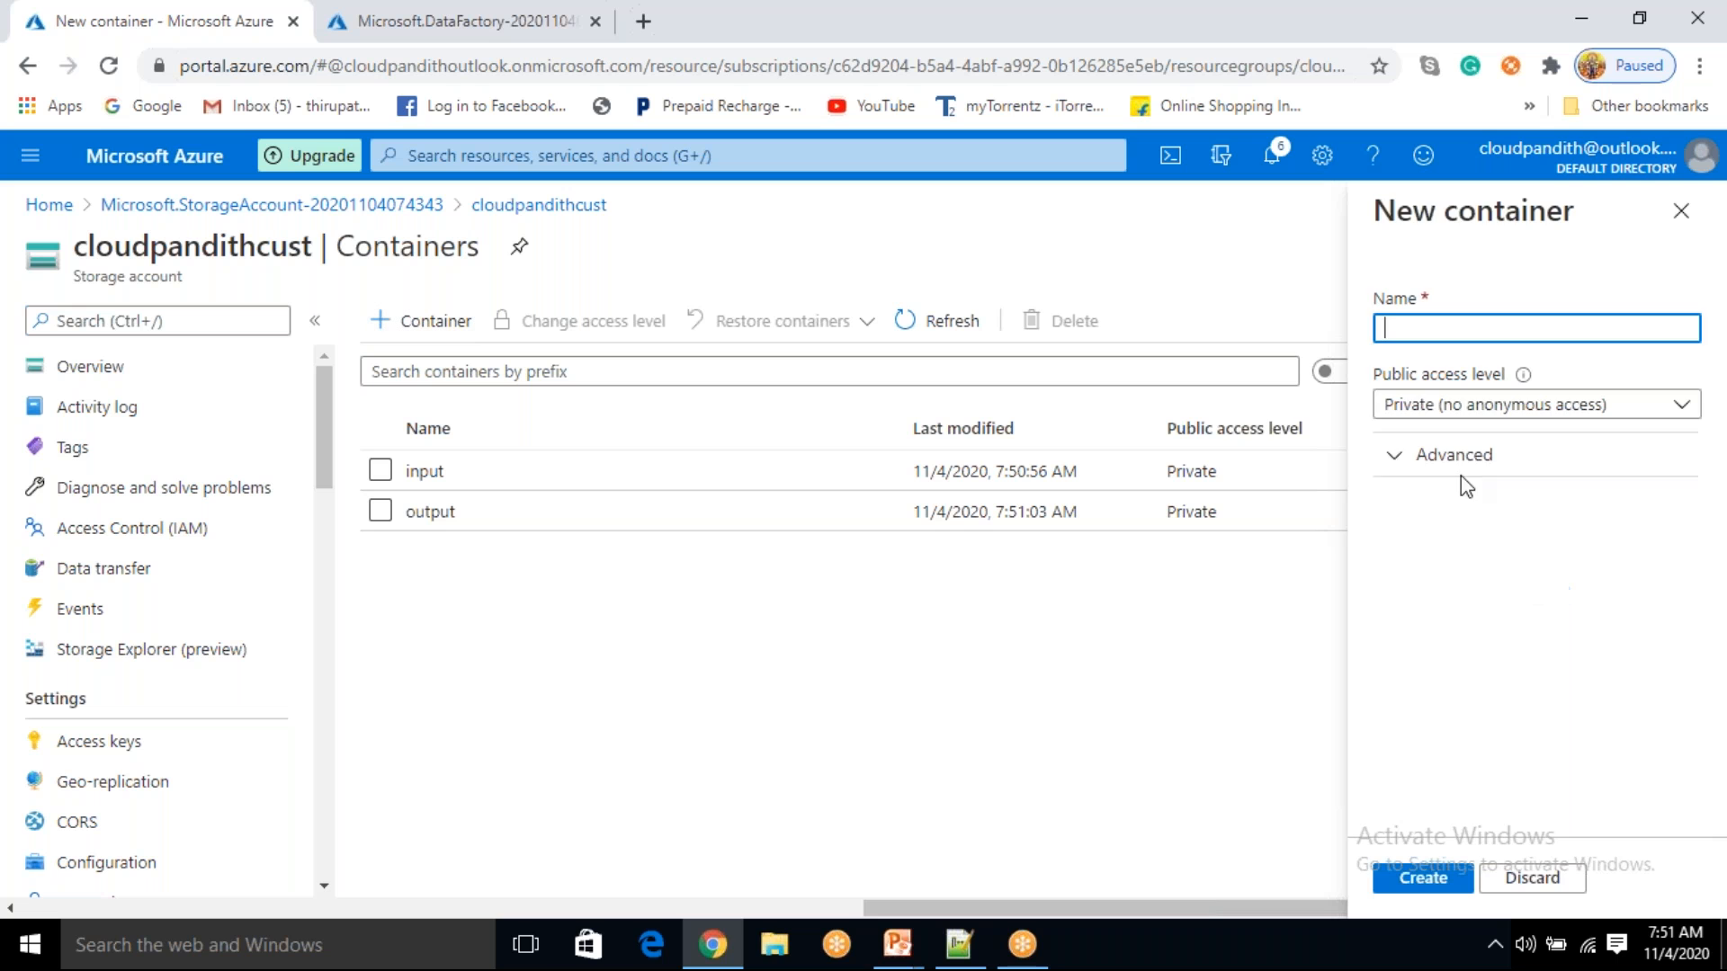
left_click(1478, 409)
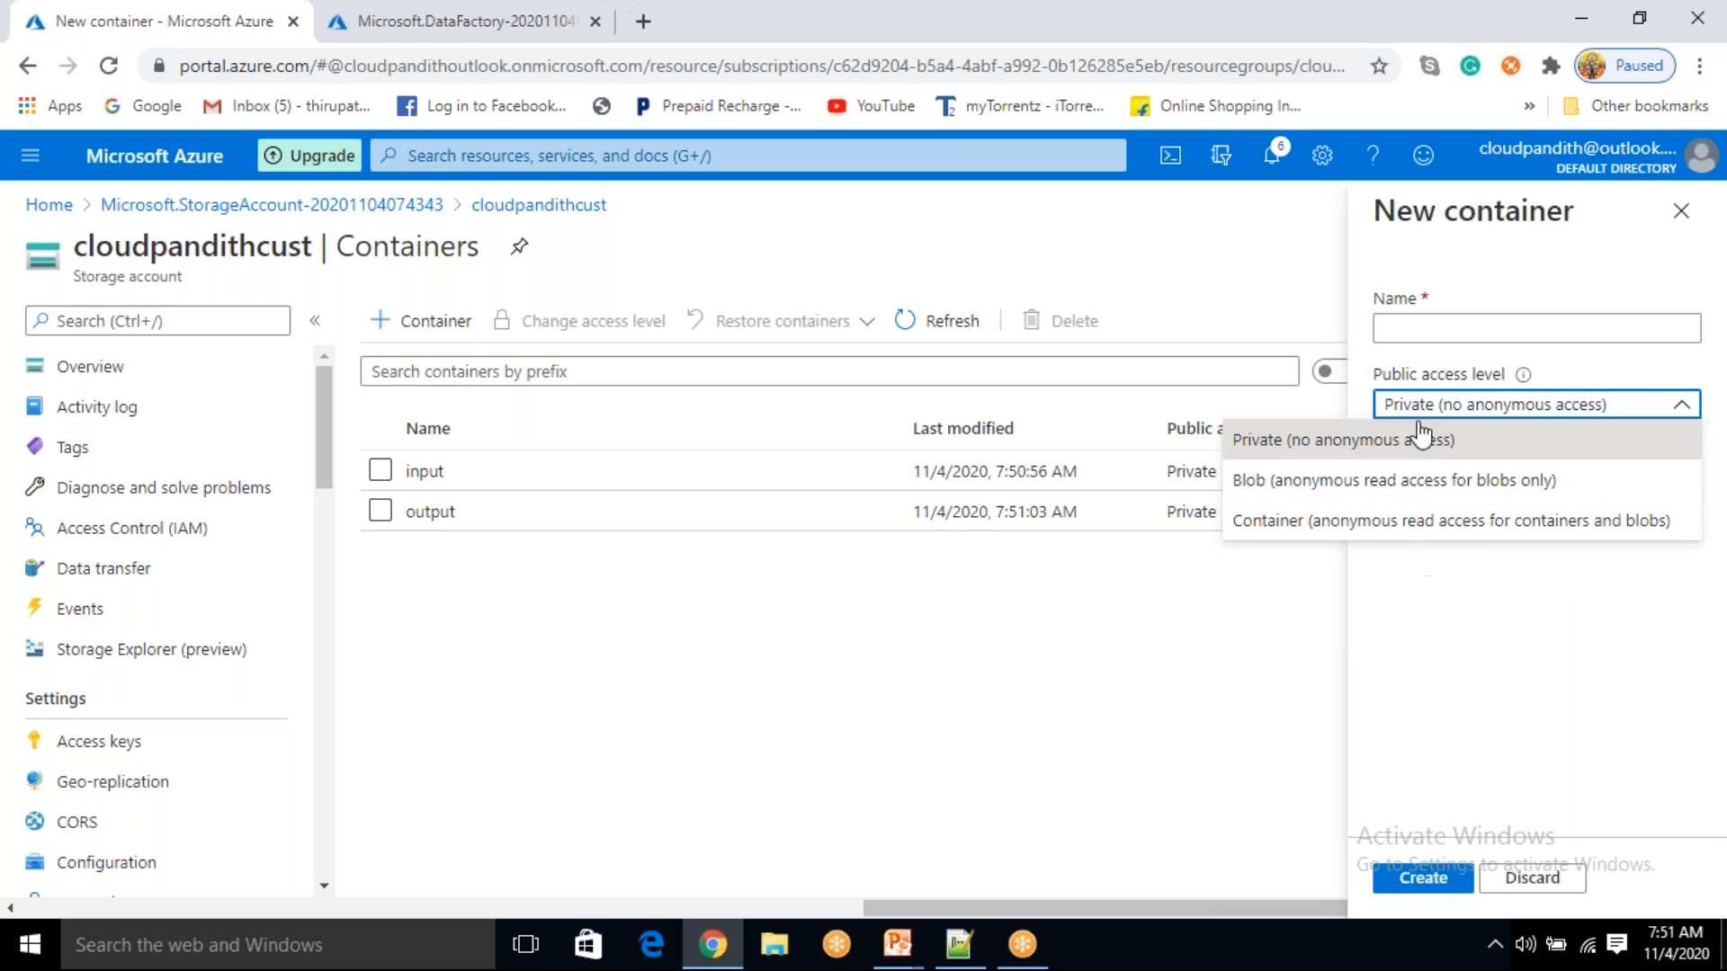
left_click(1429, 618)
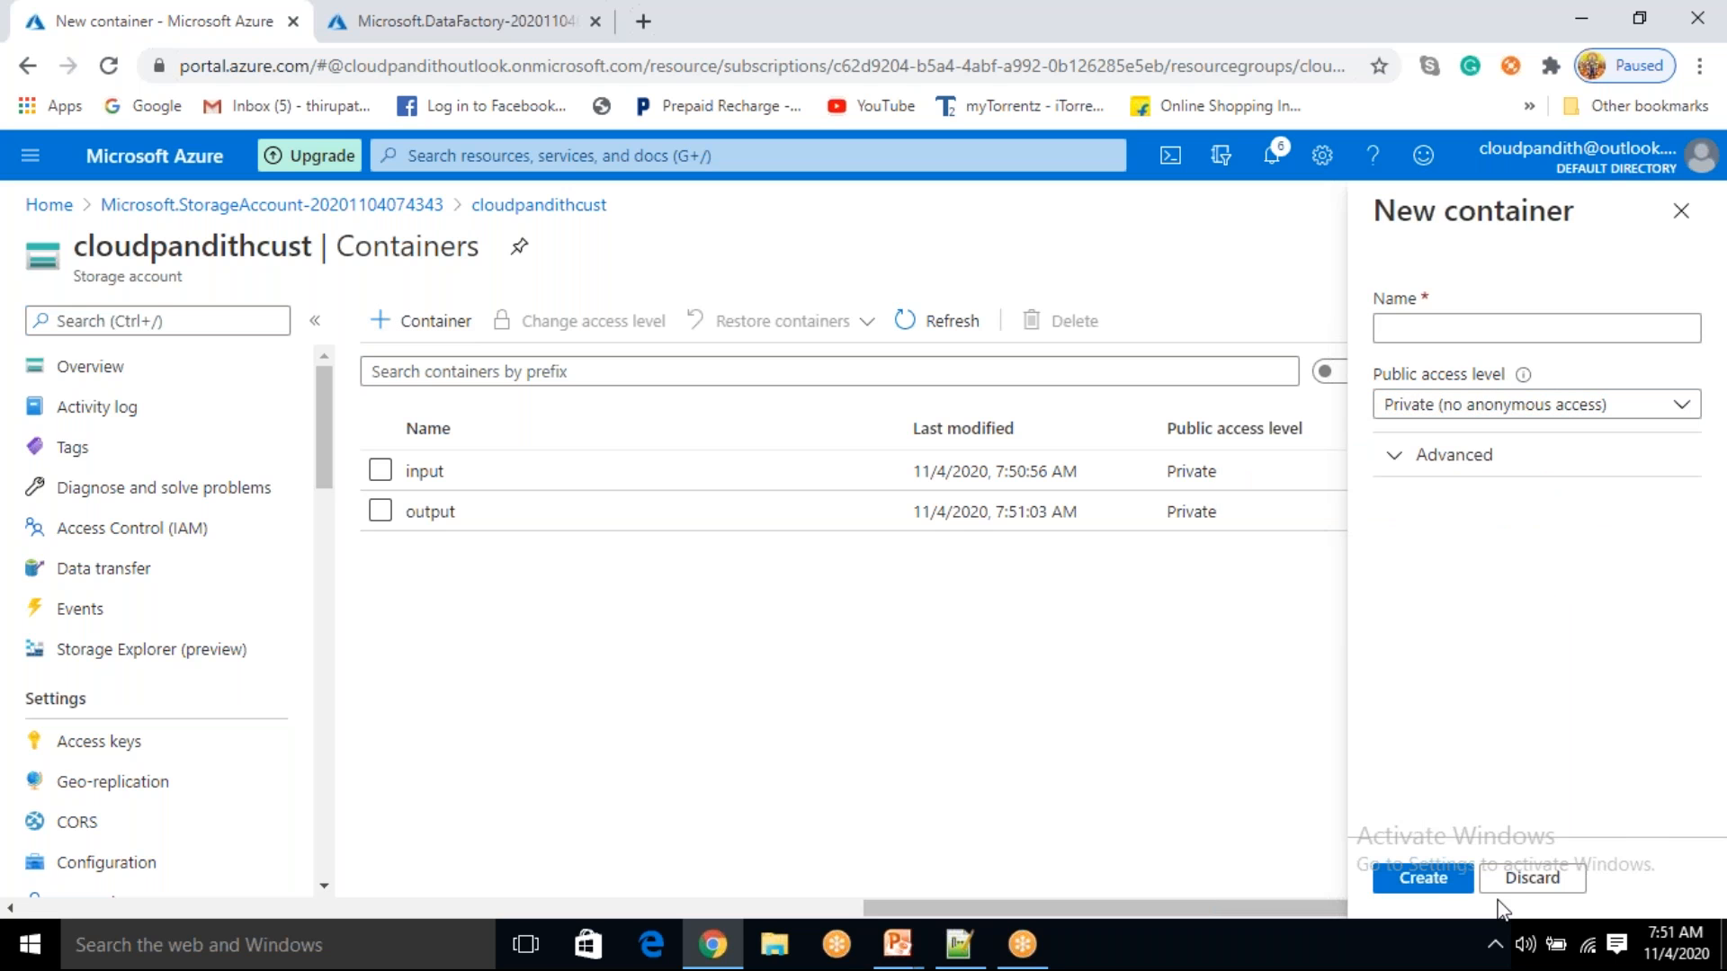
left_click(1520, 879)
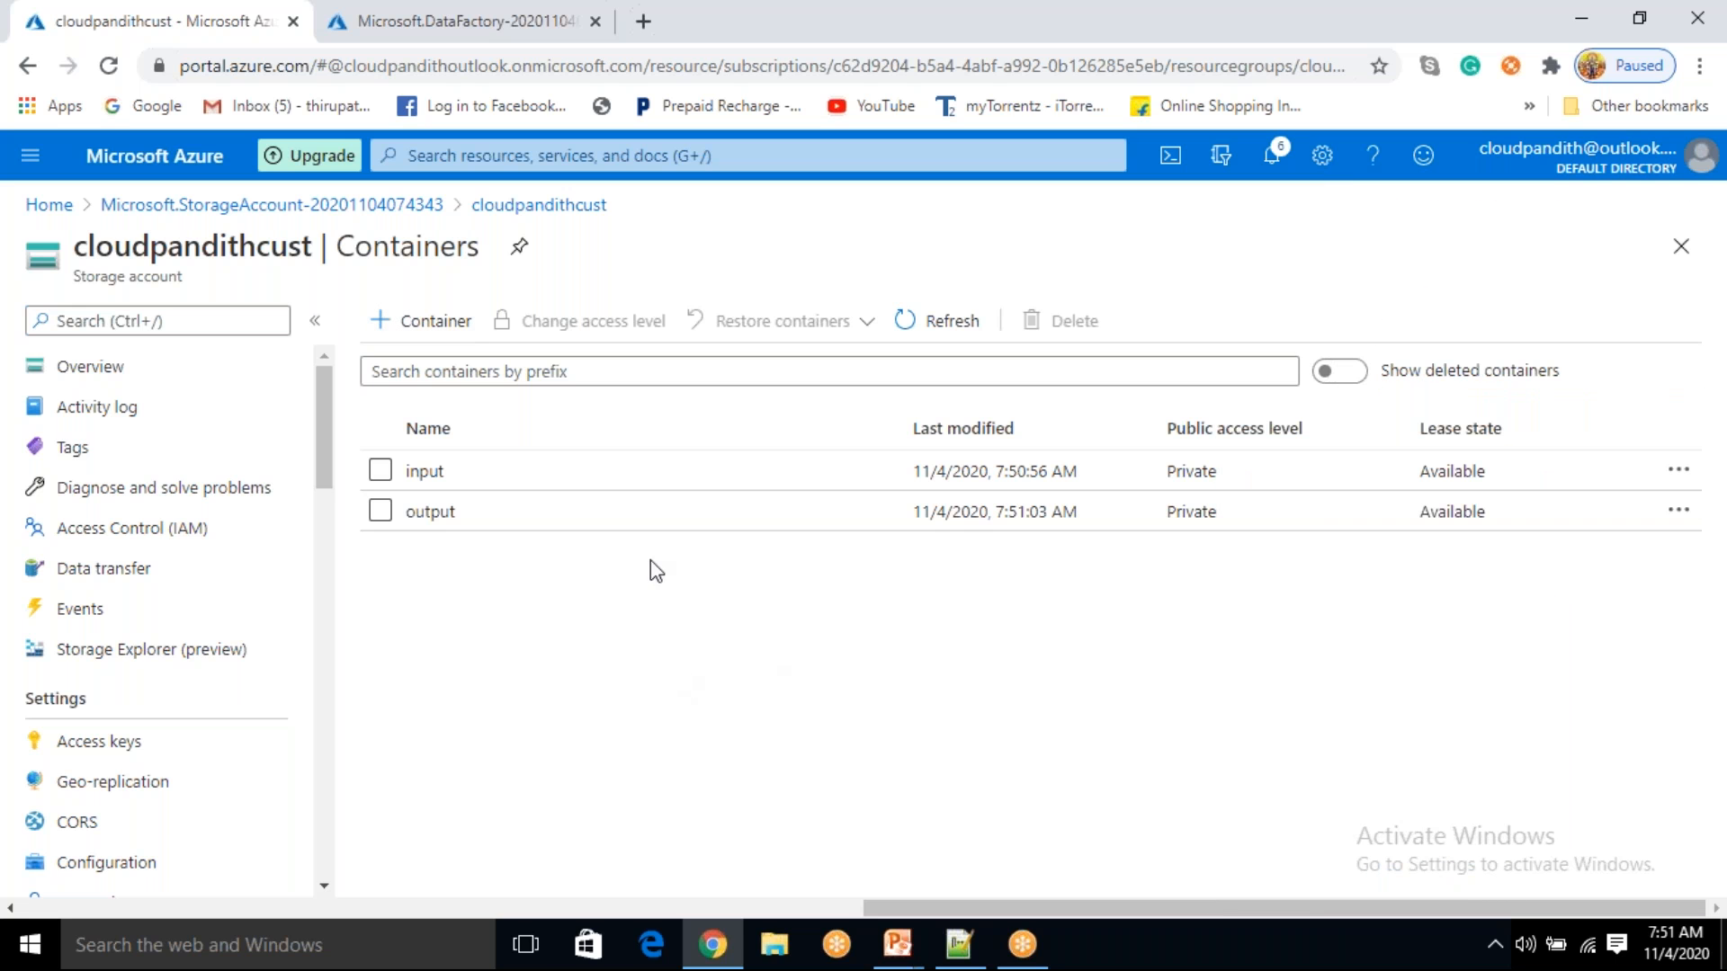
- Start a blob upload in the input container and browse to the set-comma folder within cloudpandith-datasets
left_click(477, 488)
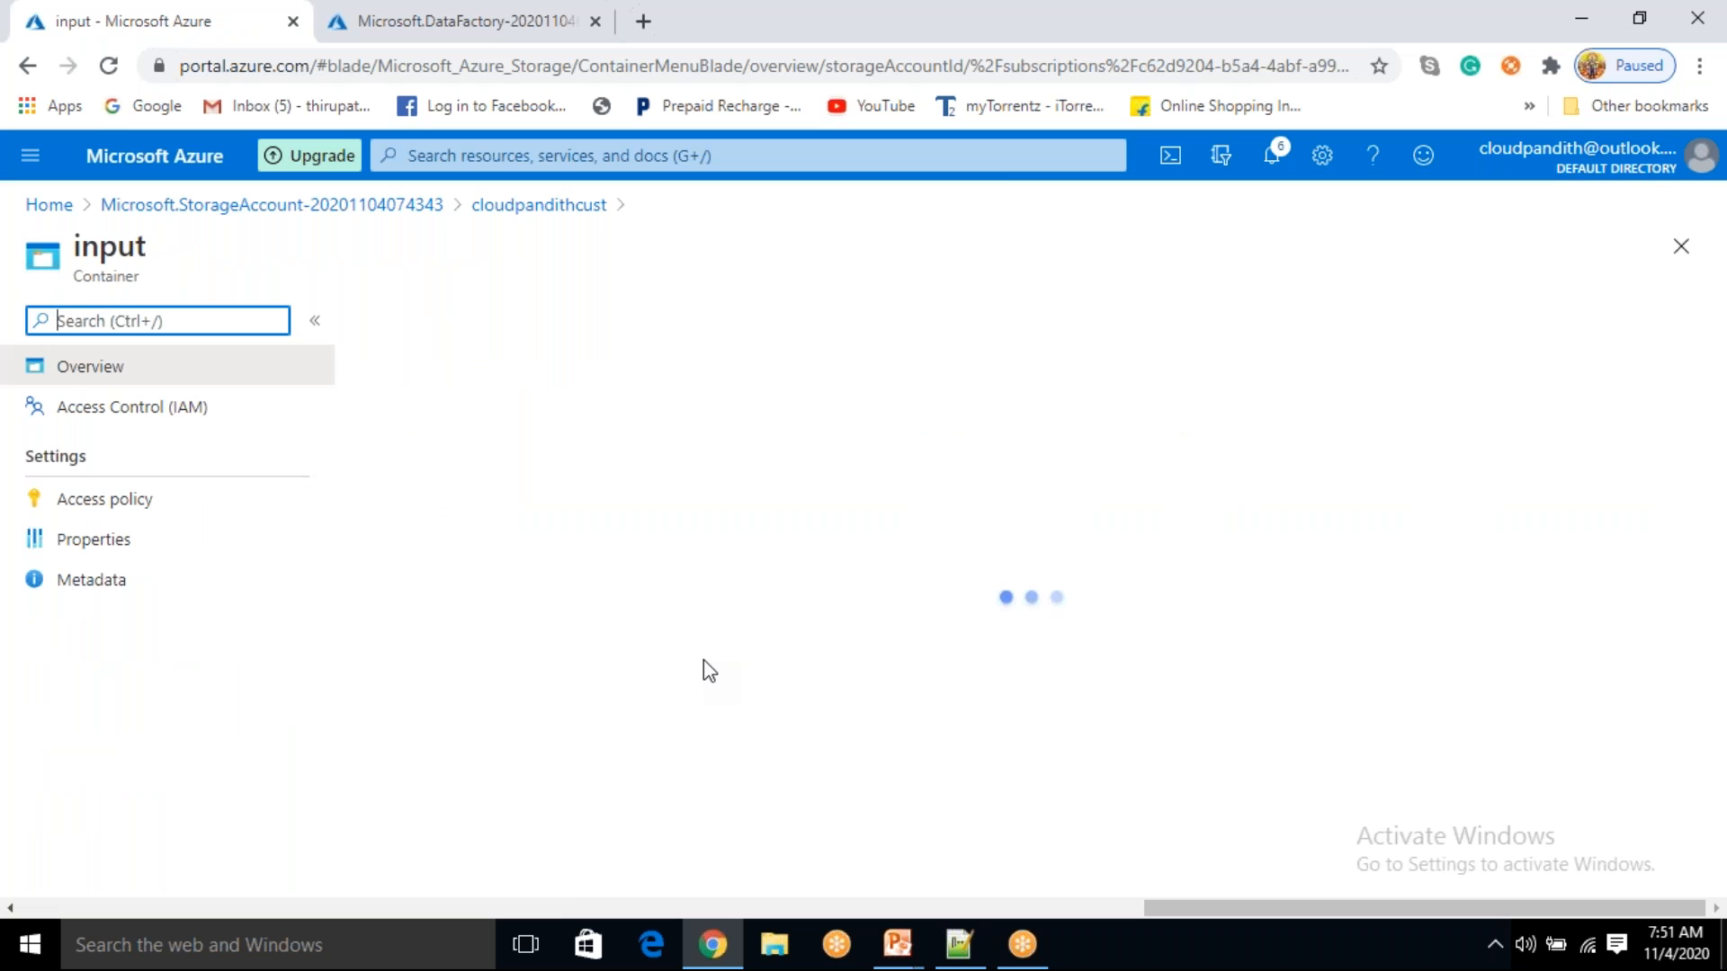
left_click(385, 320)
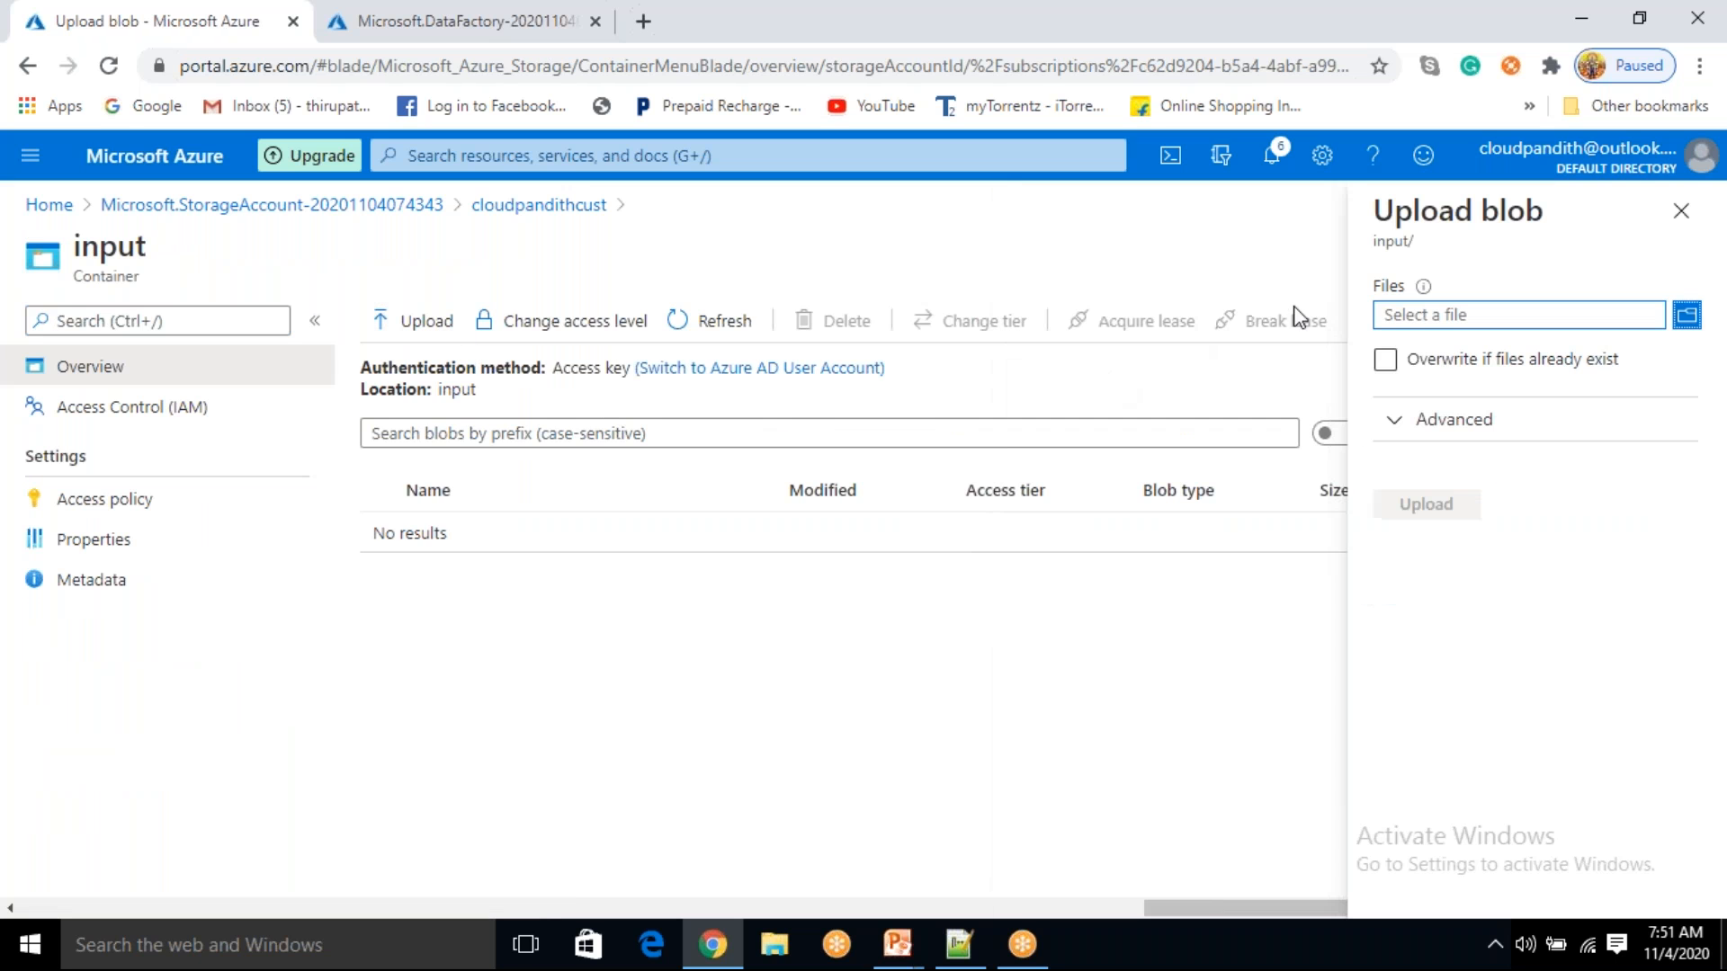
left_click(1444, 315)
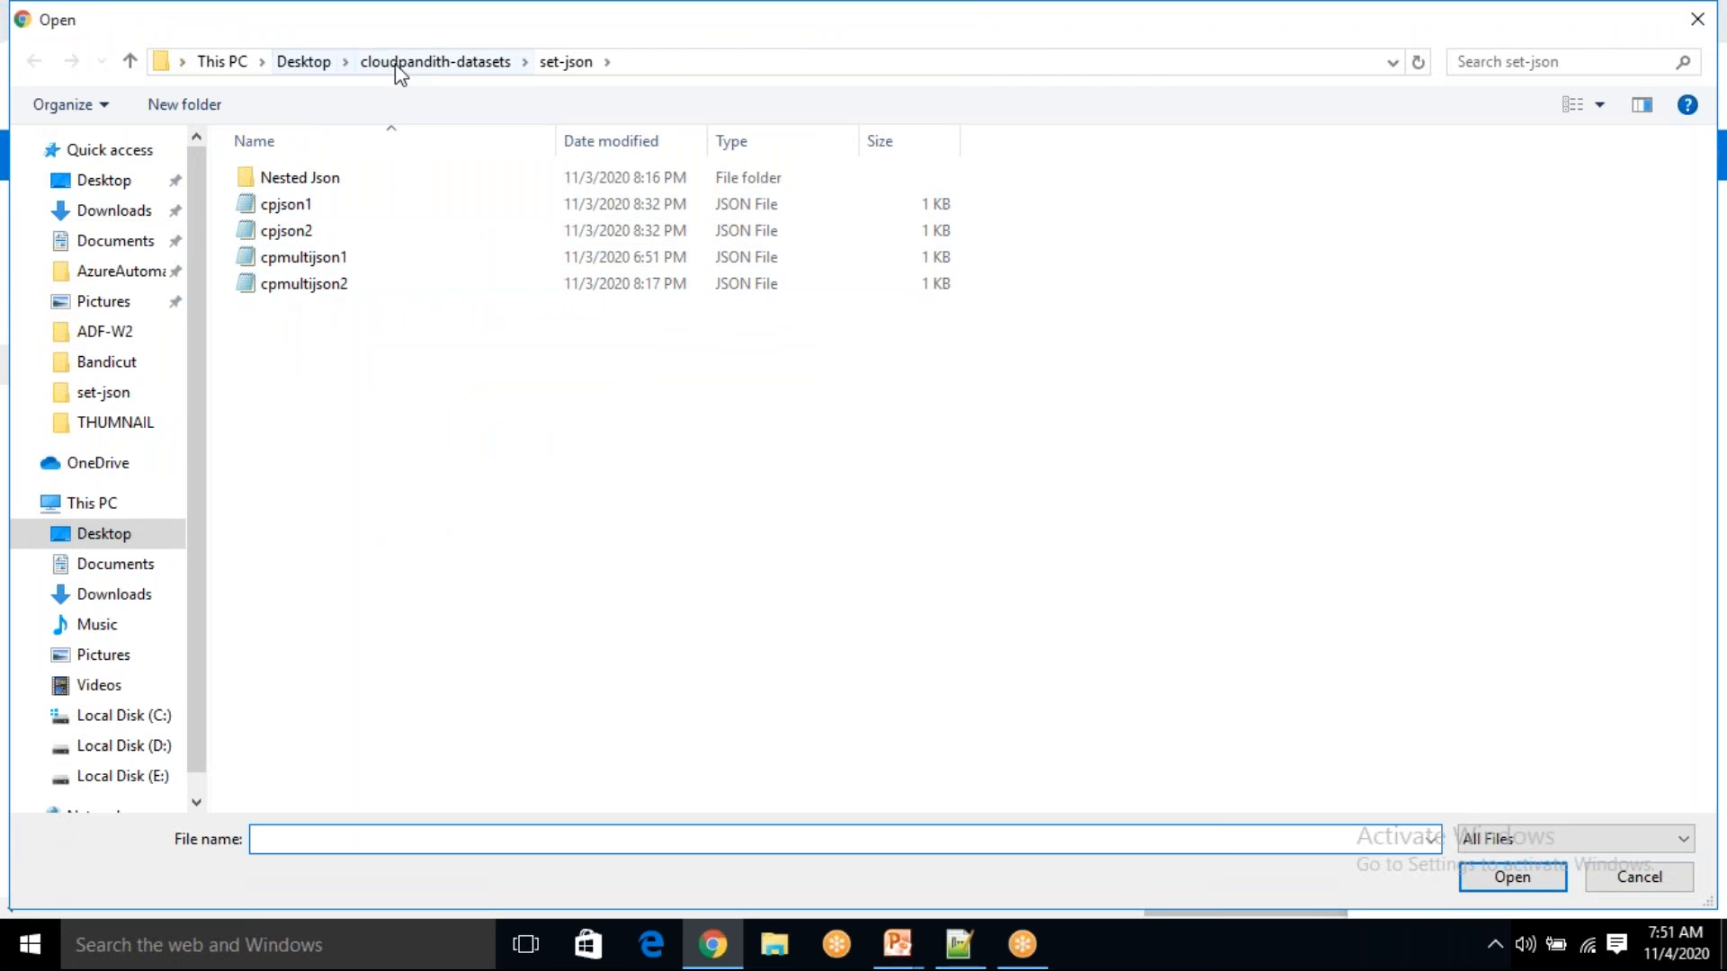
left_click(405, 63)
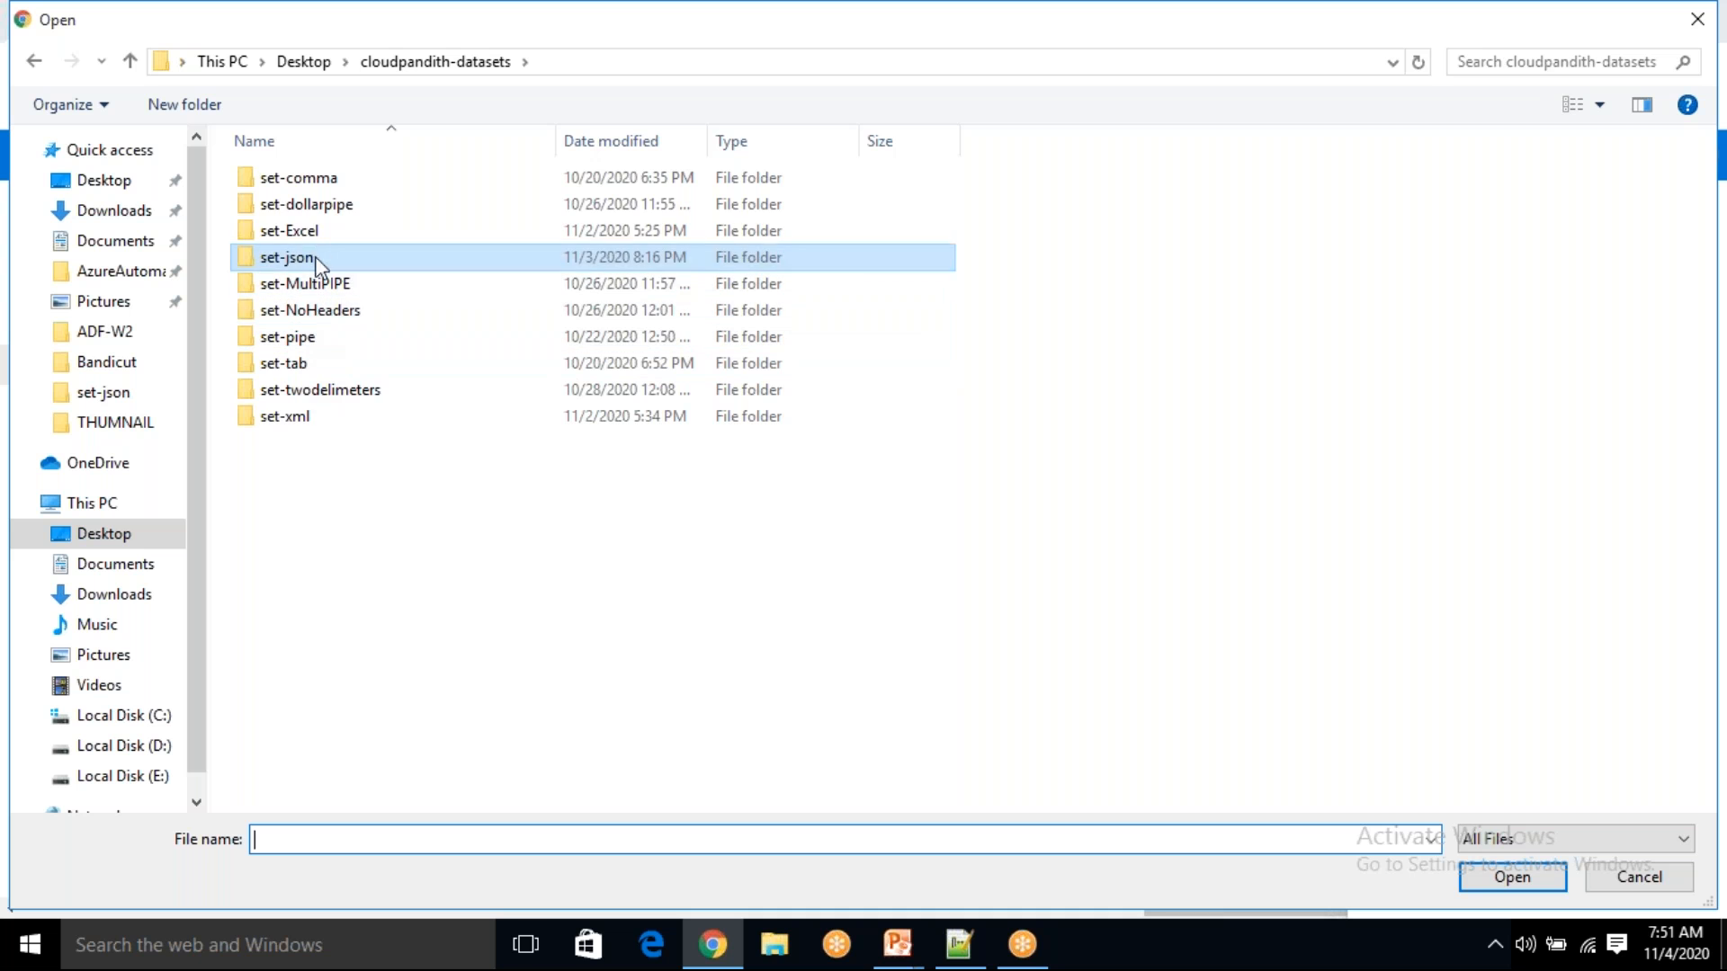
double_click(310, 179)
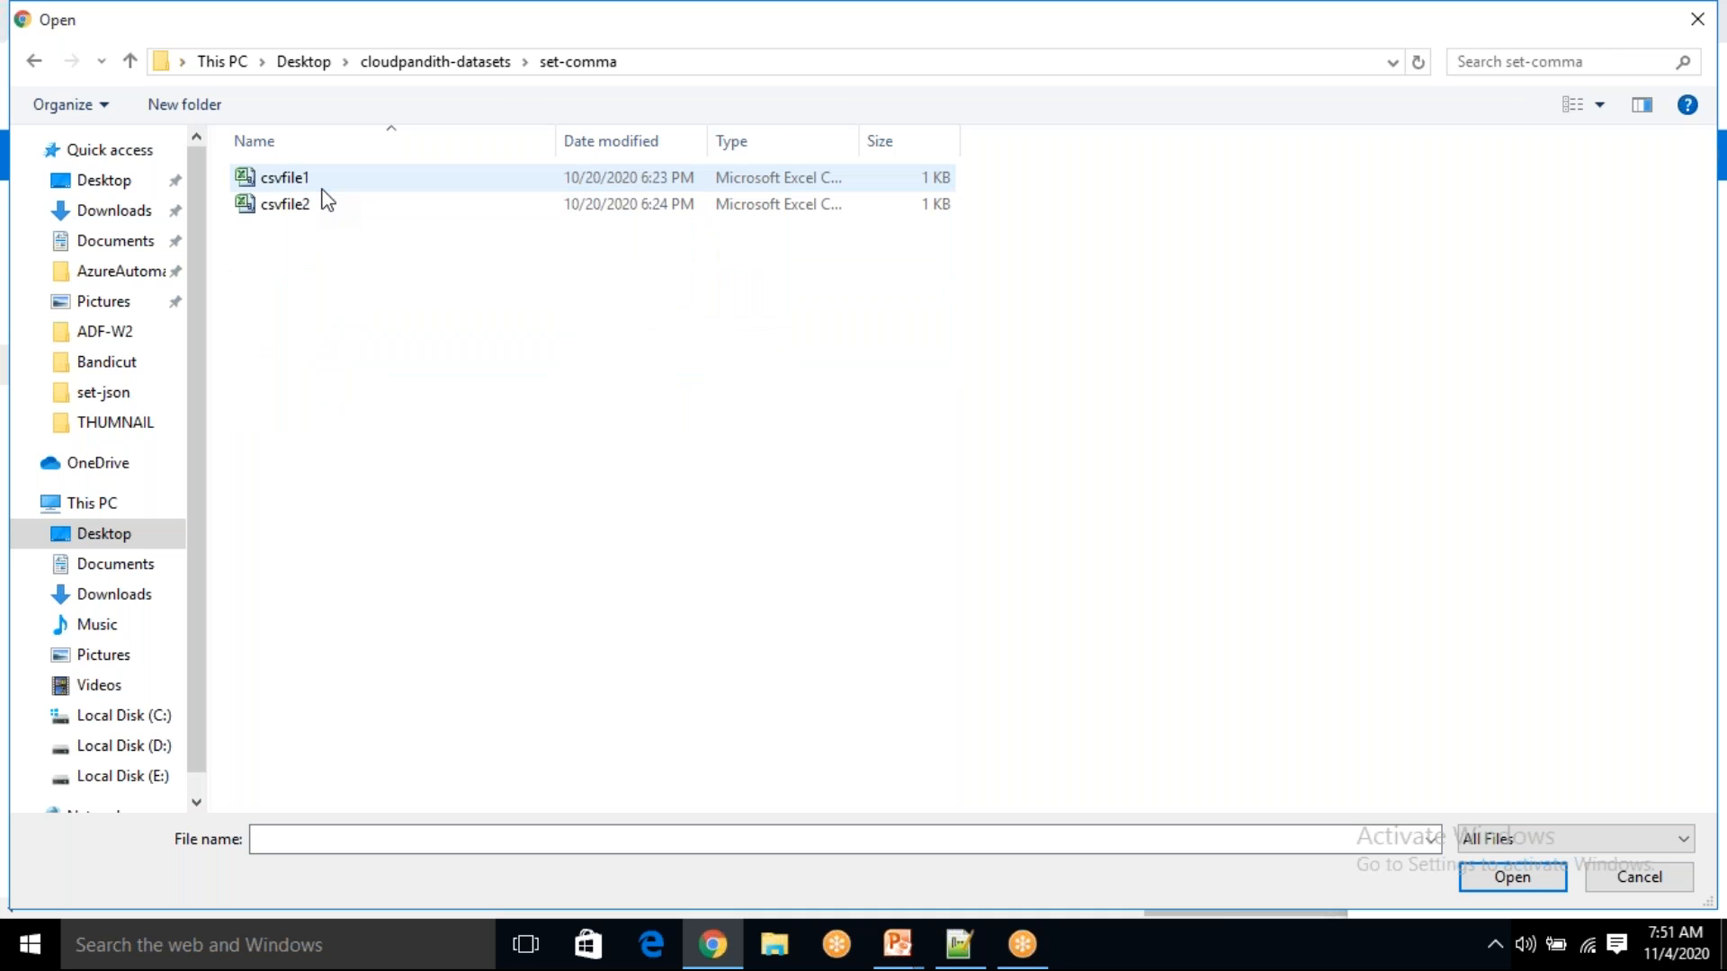
left_click(479, 63)
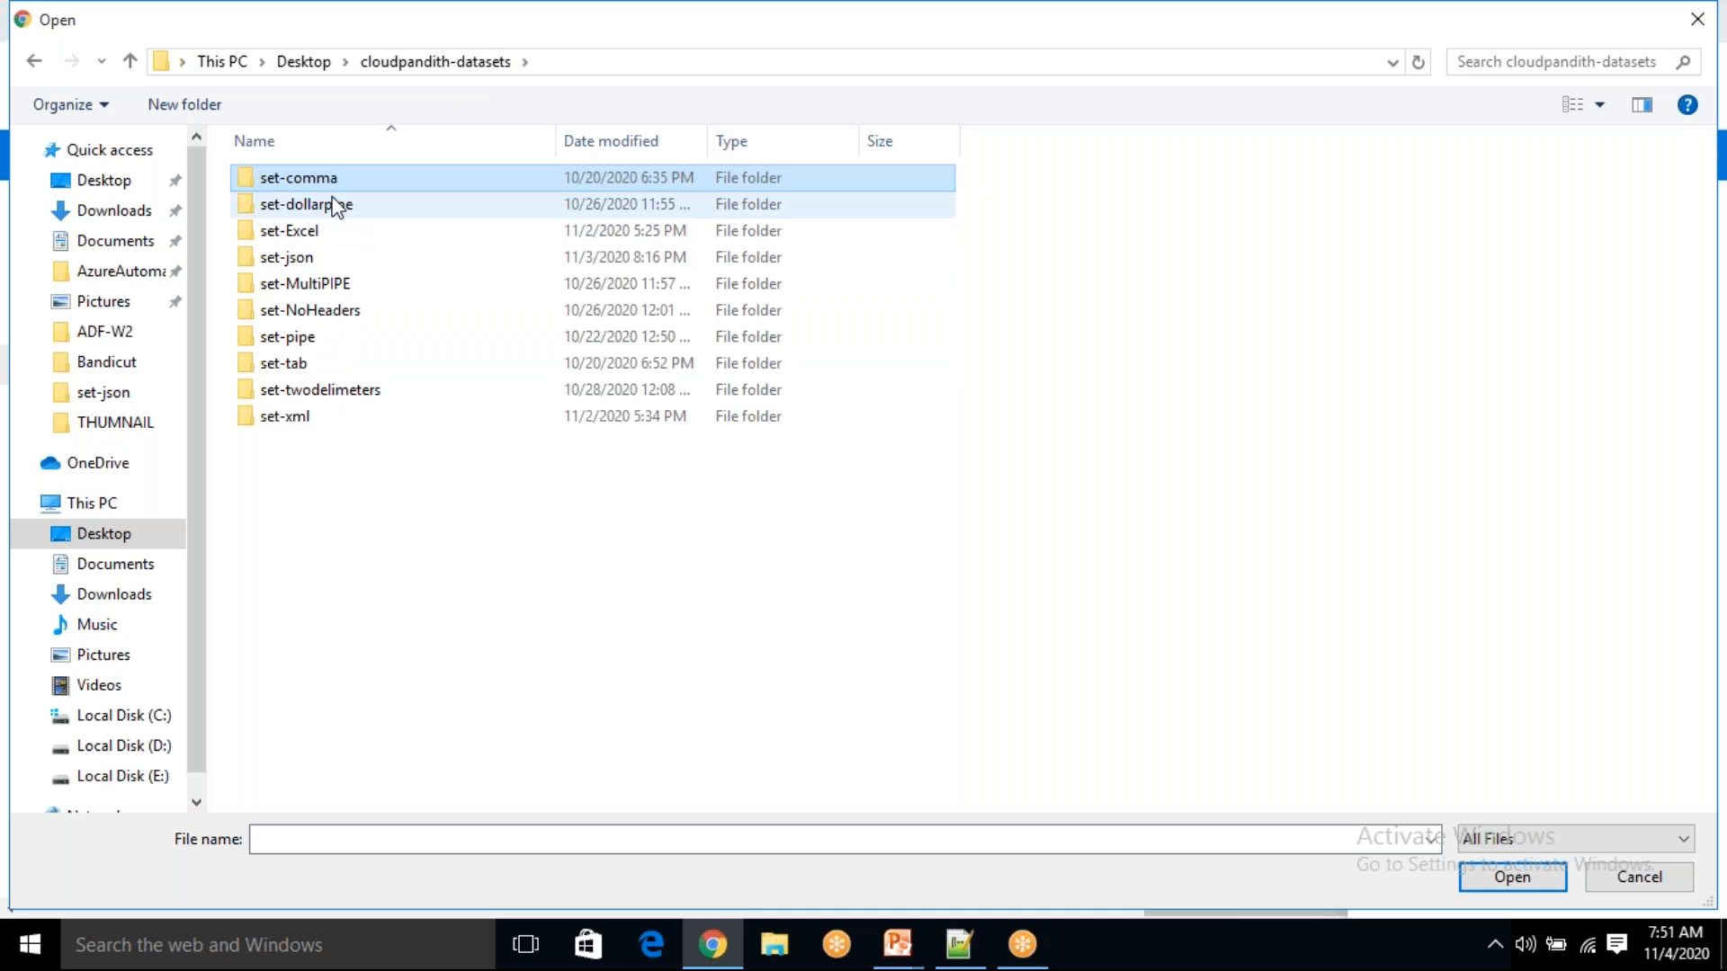
double_click(329, 182)
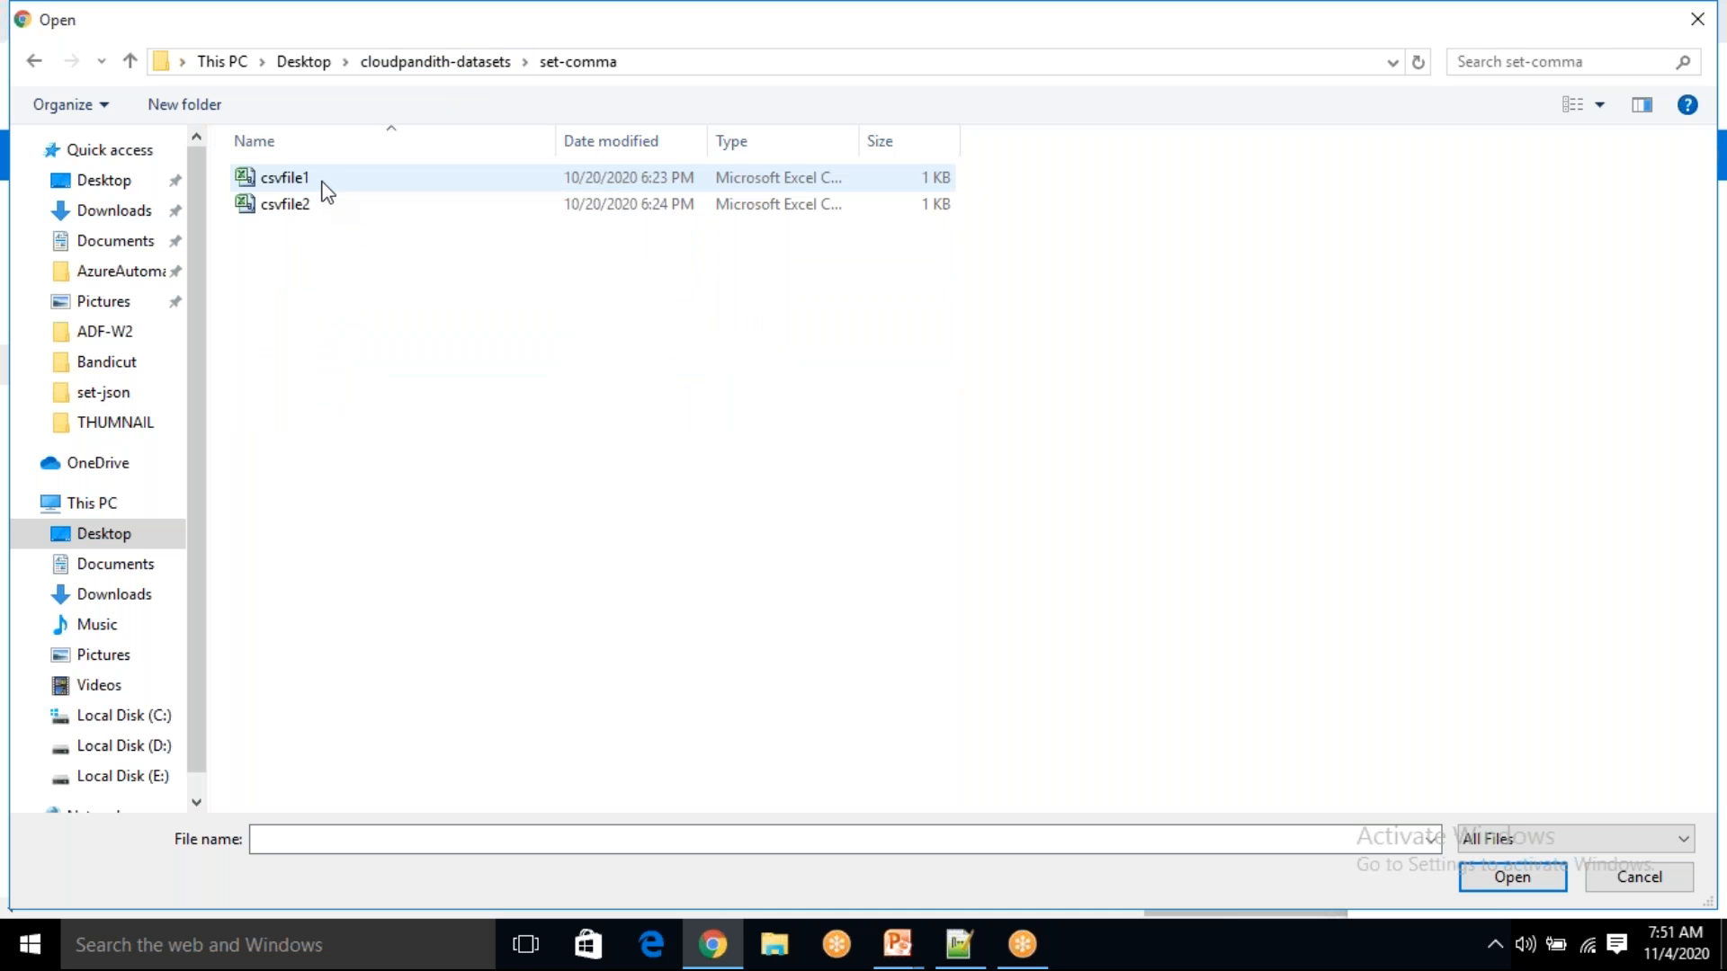
- Rename the csvfile1 file in the set-comma folder as cust
left_click(320, 179)
right_click(320, 183)
left_click(393, 762)
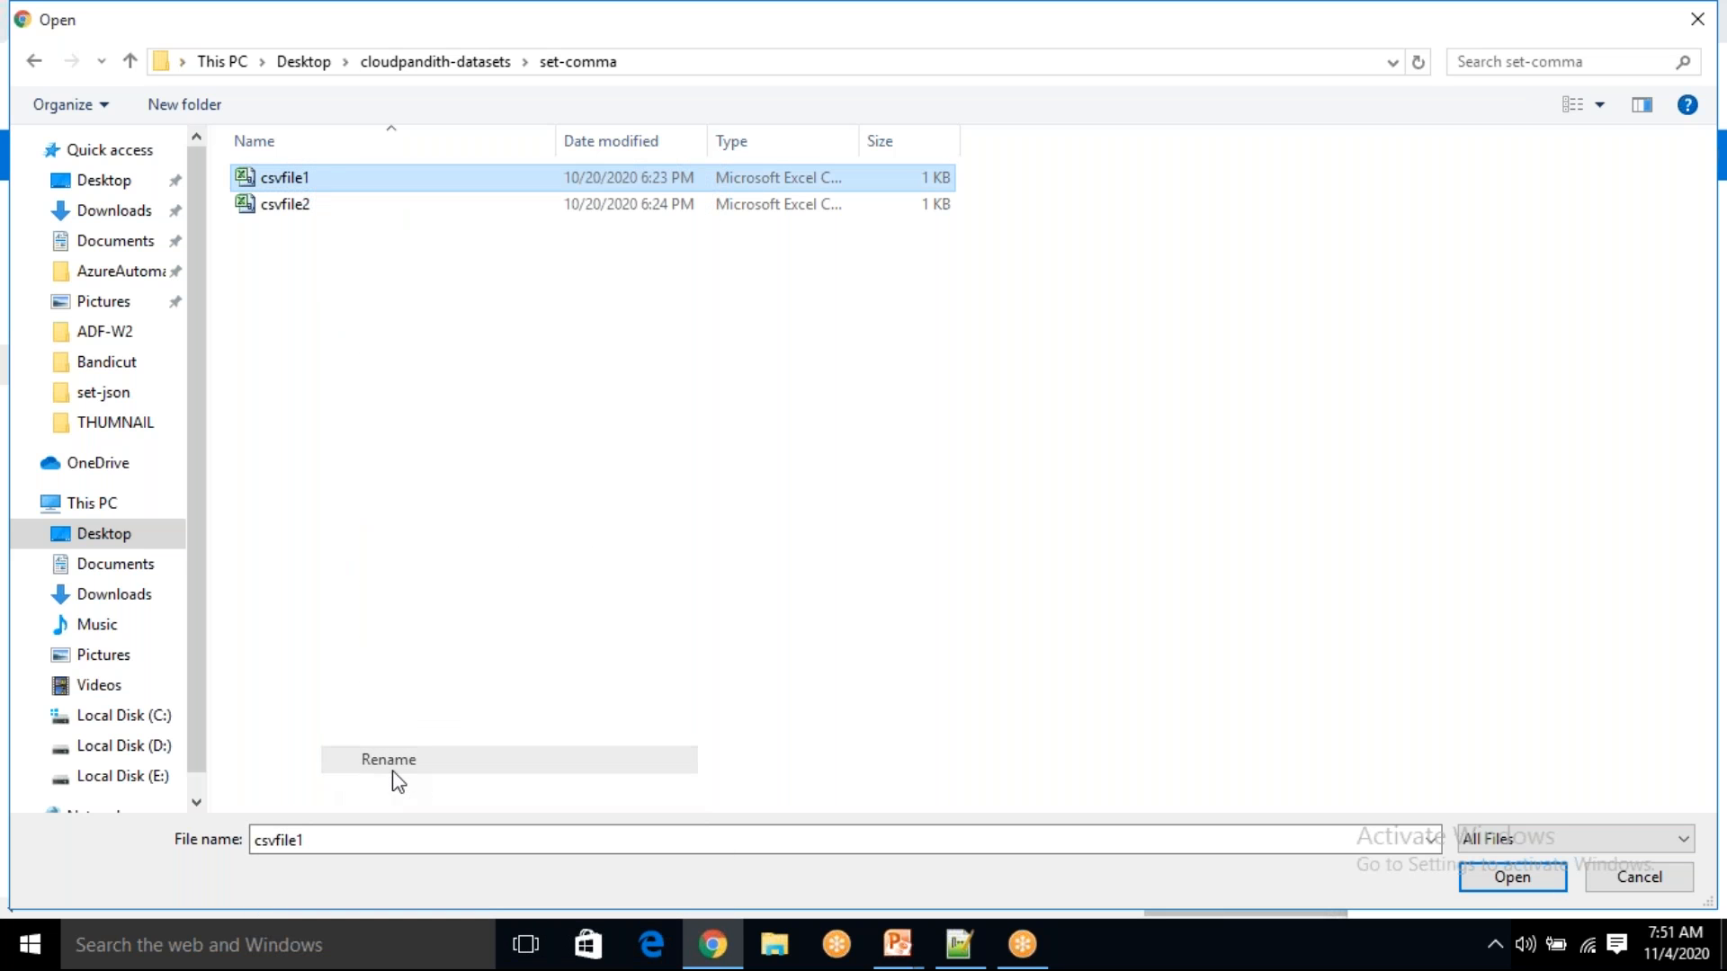
type("cust")
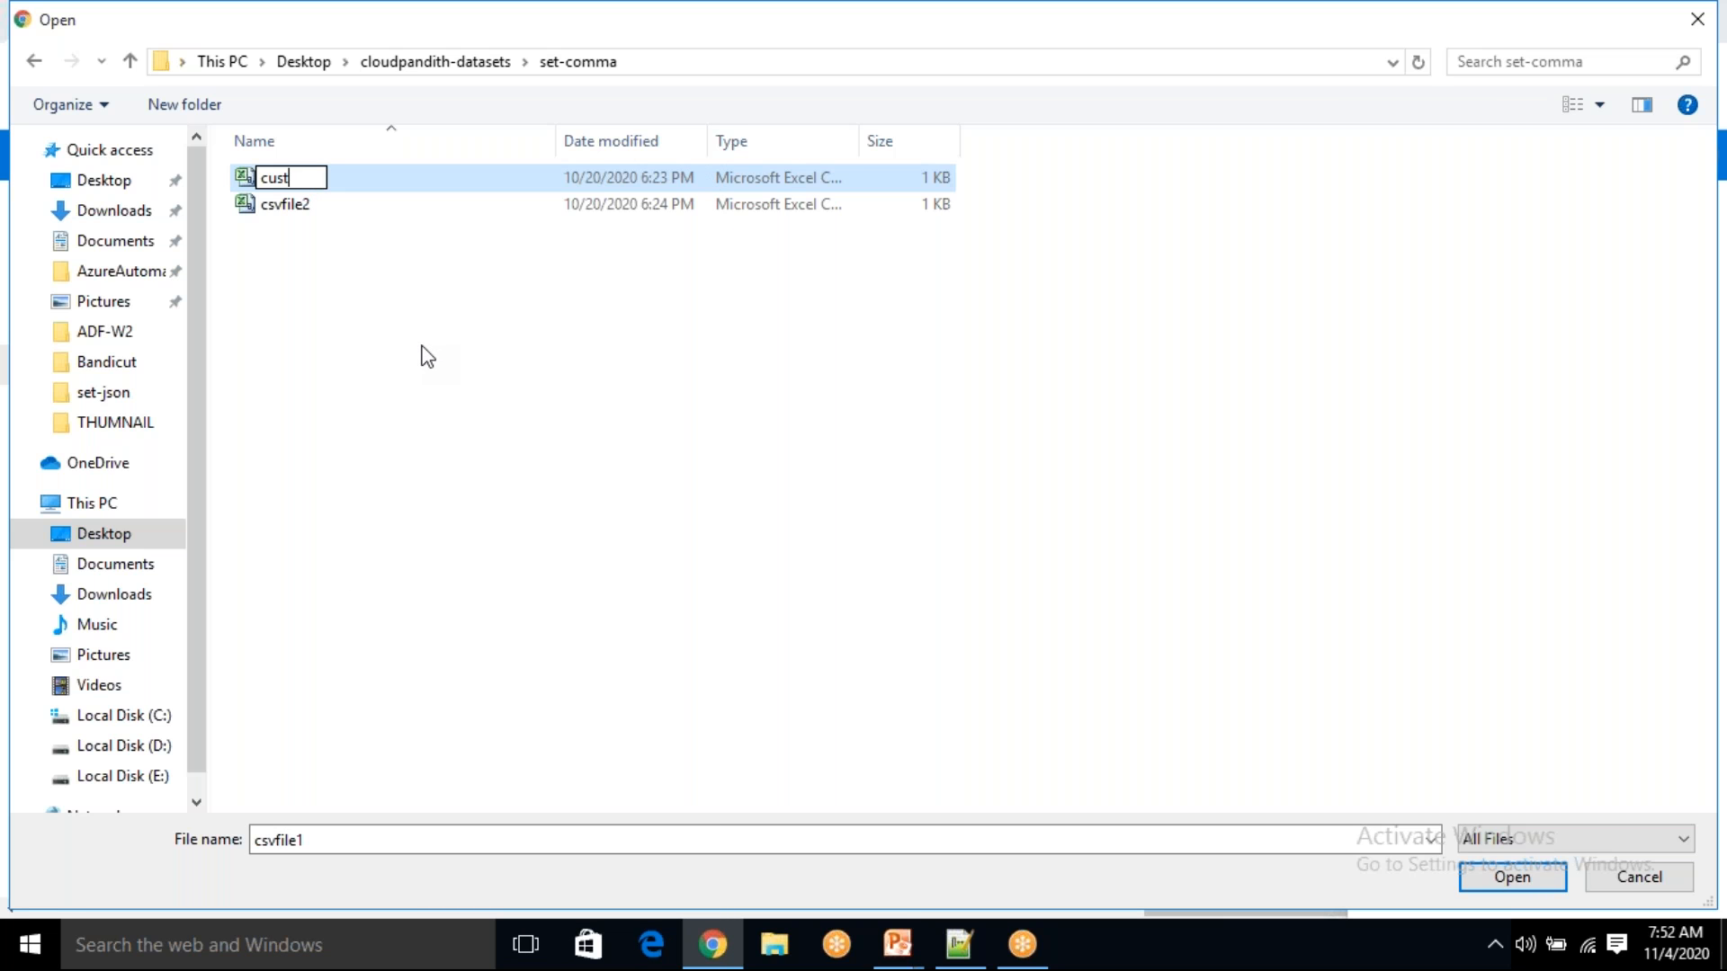
key("Return")
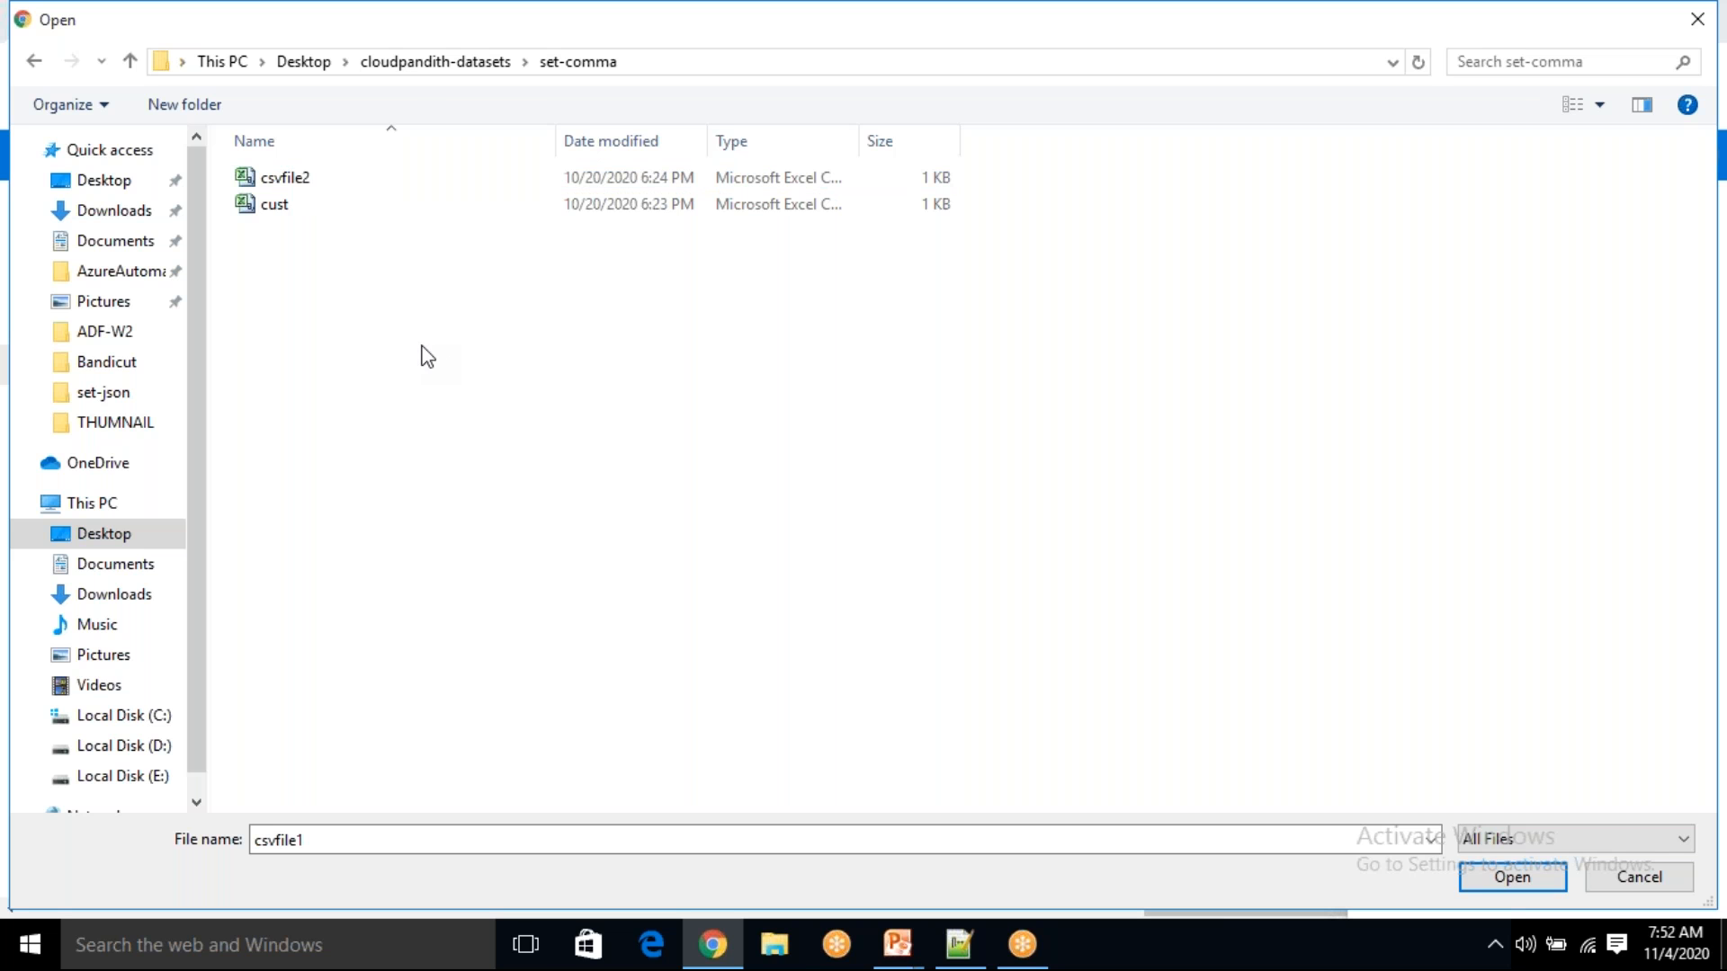
- Upload the cust.csv file from the set-comma folder to the input container and close the upload pane
left_click(286, 208)
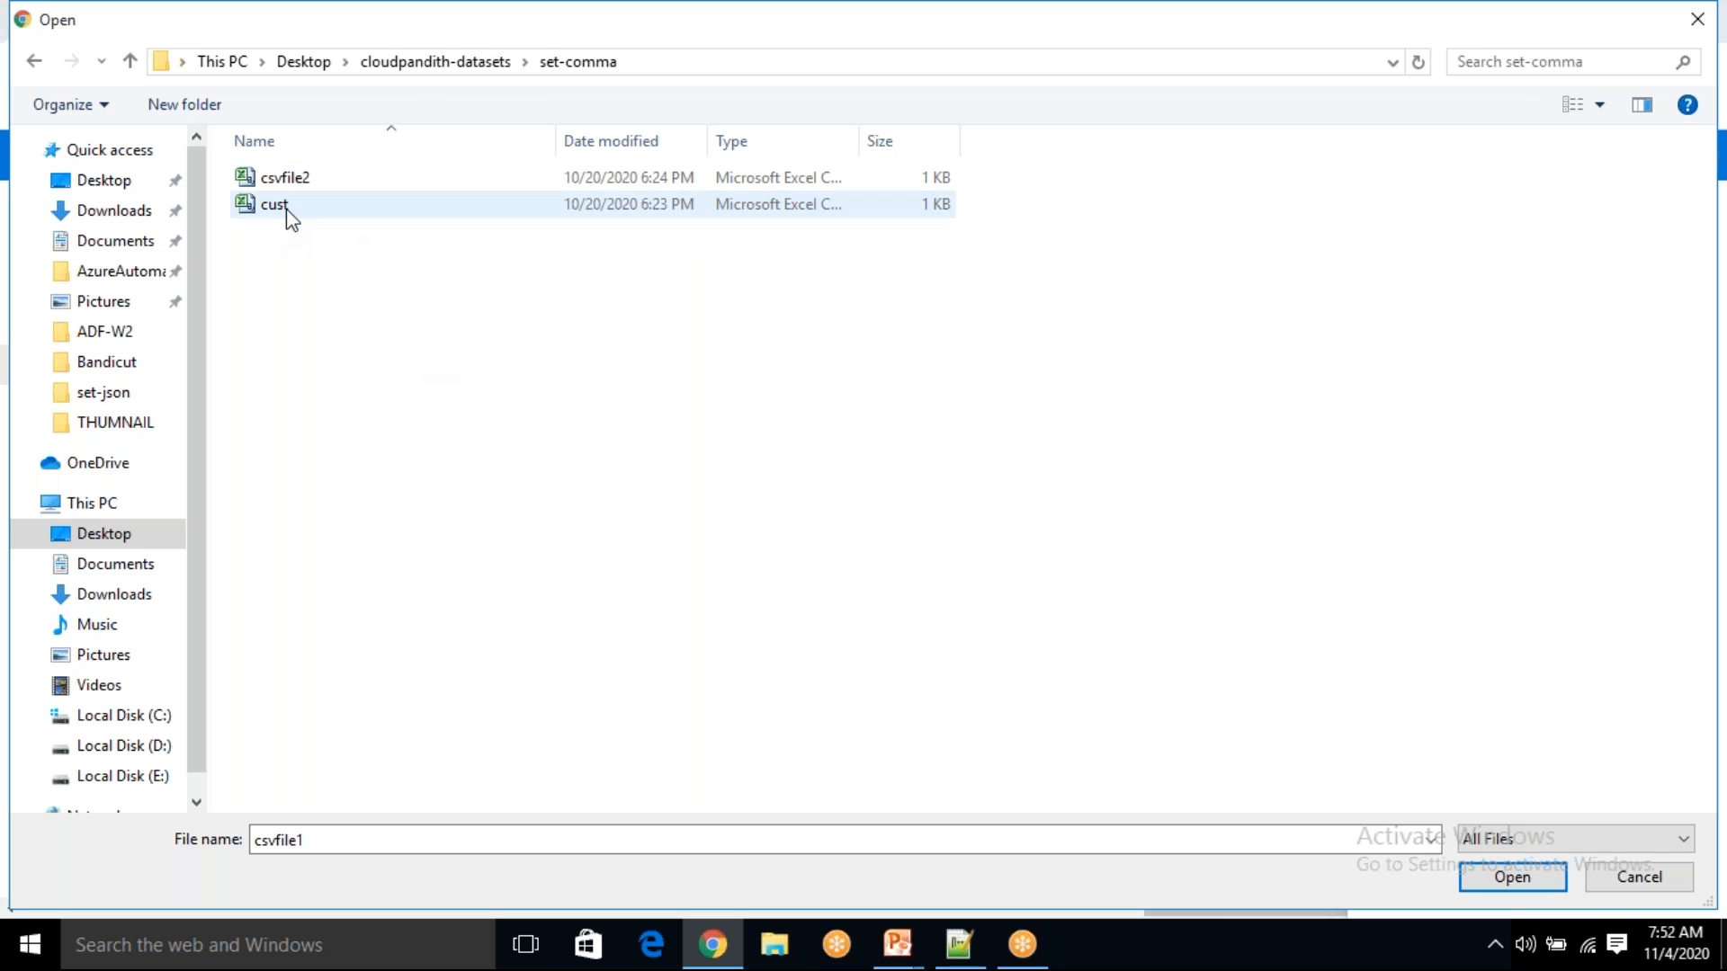
left_click(1519, 880)
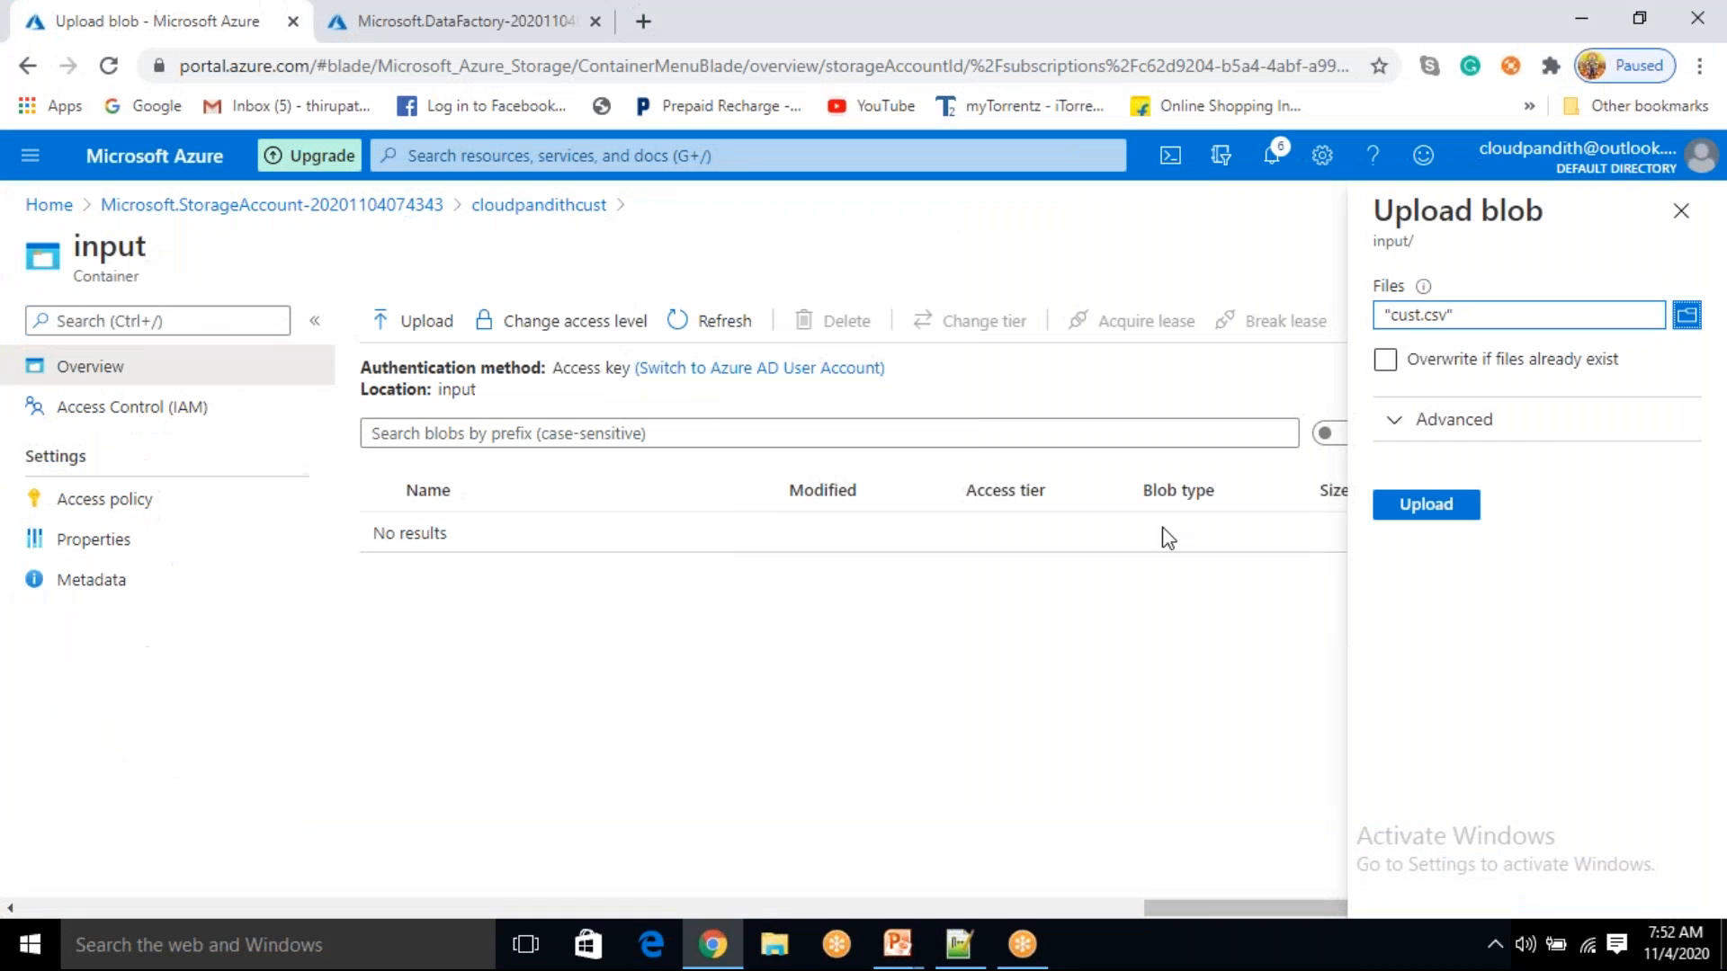
left_click(1409, 367)
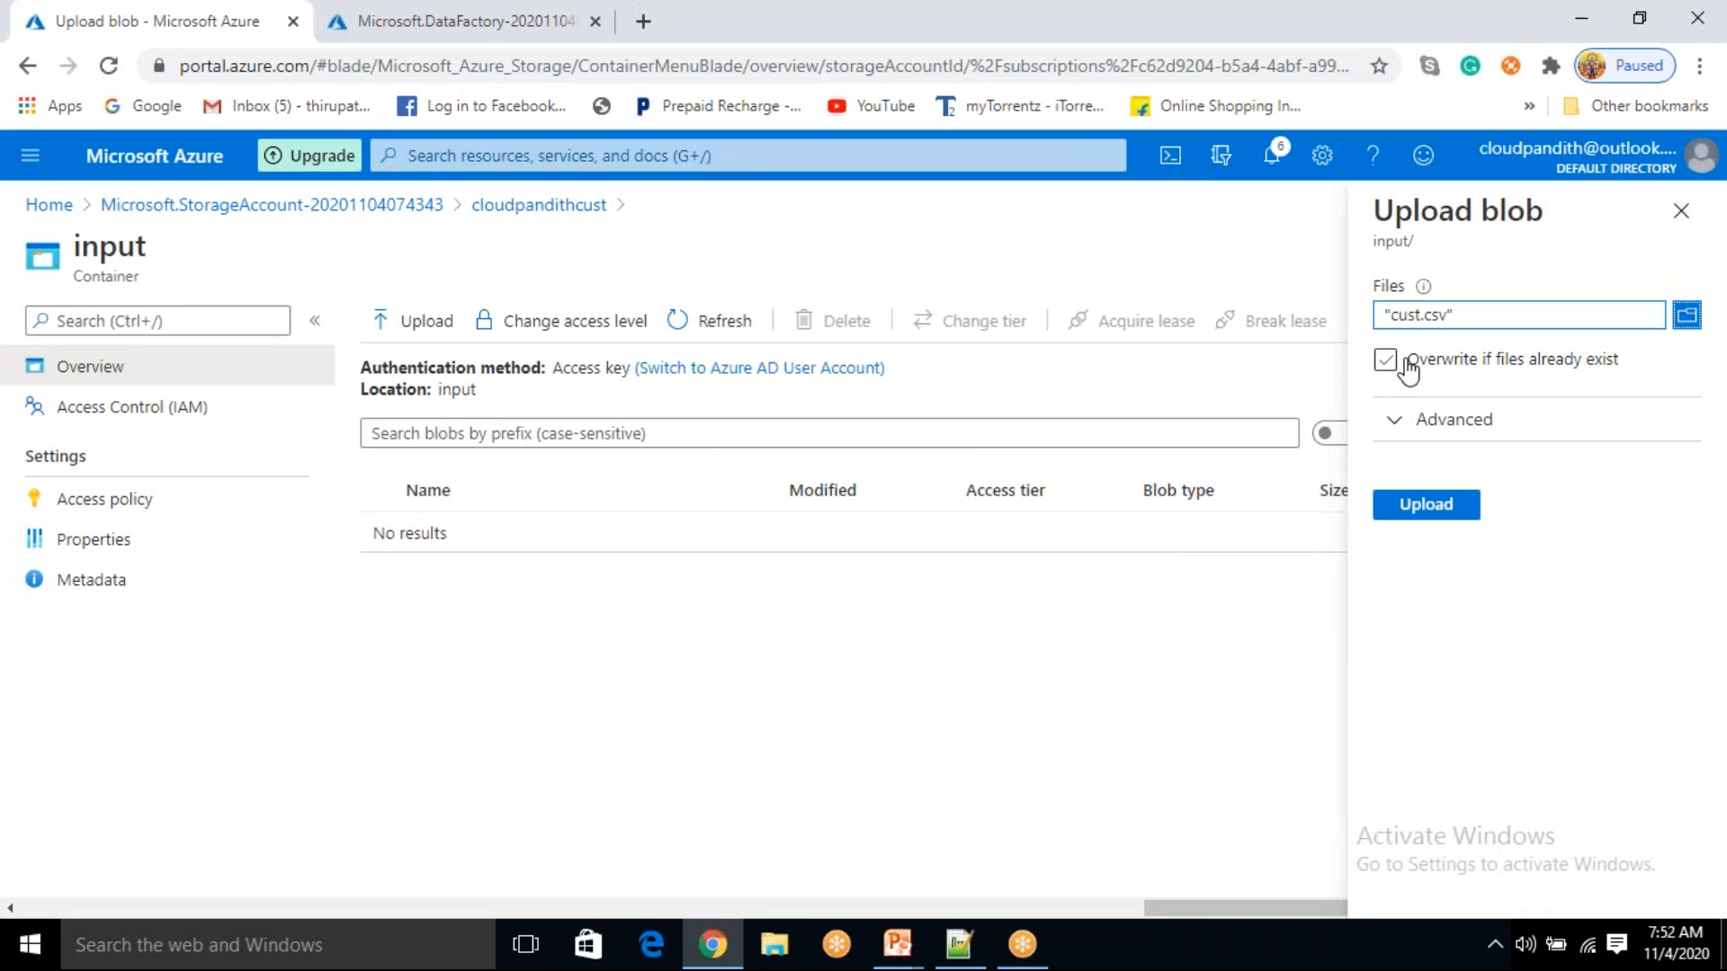
left_click(1443, 509)
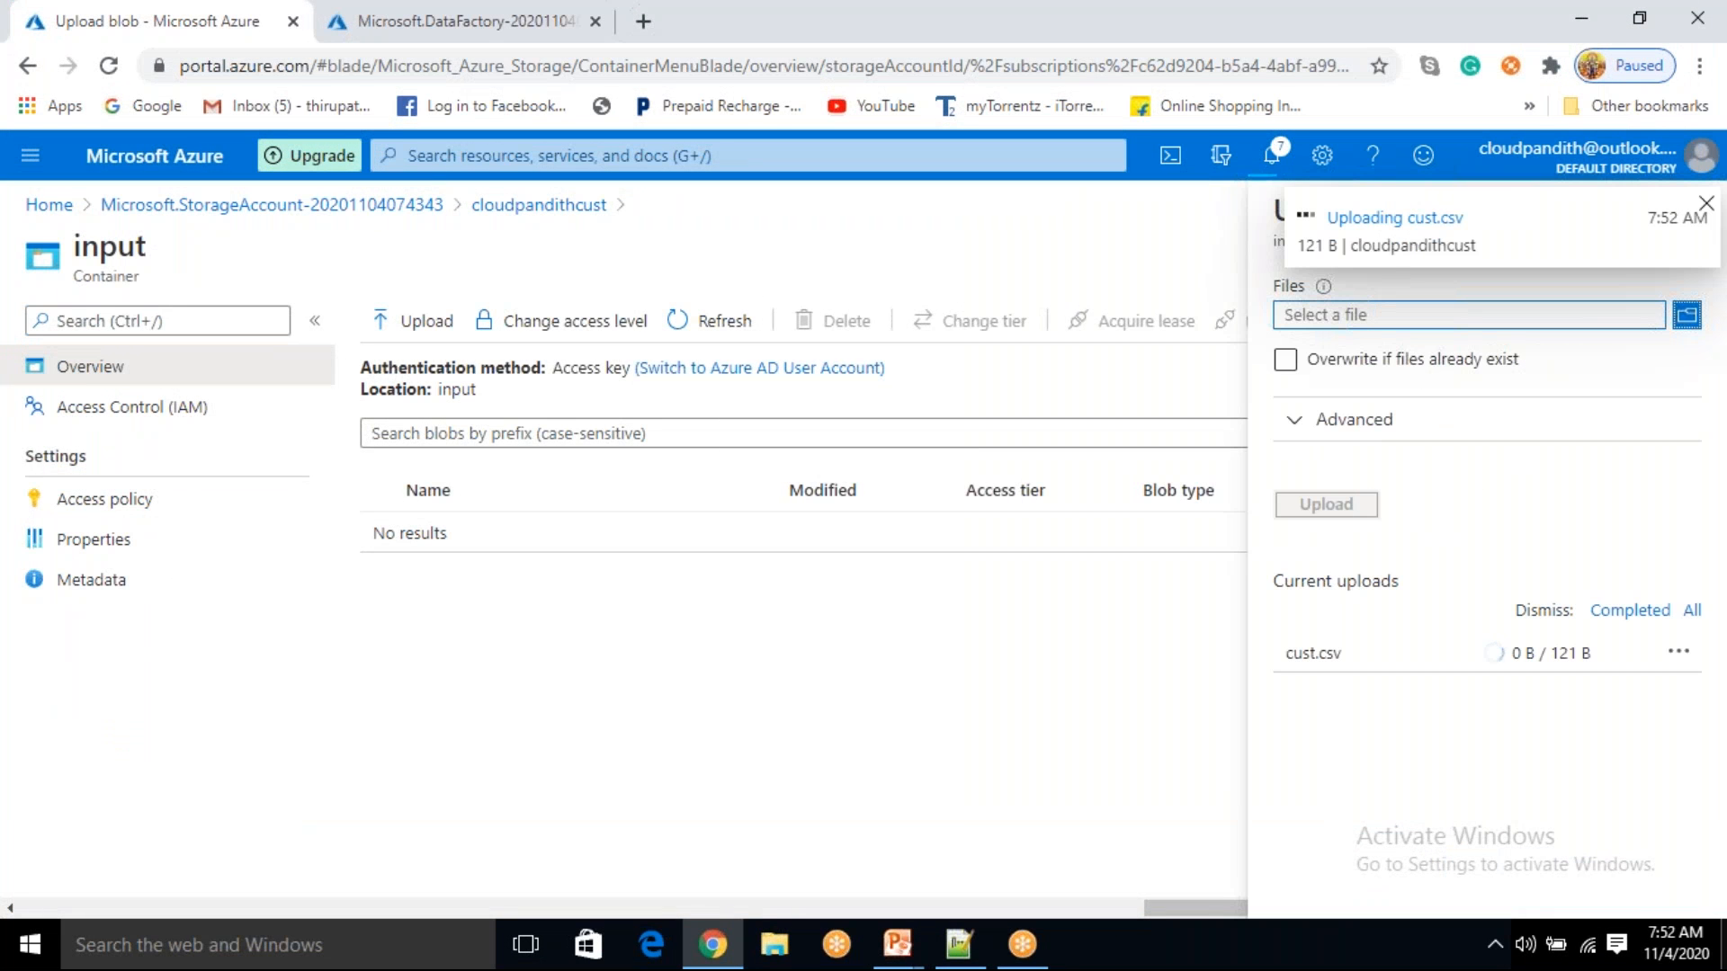
left_click(1704, 206)
left_click(1698, 207)
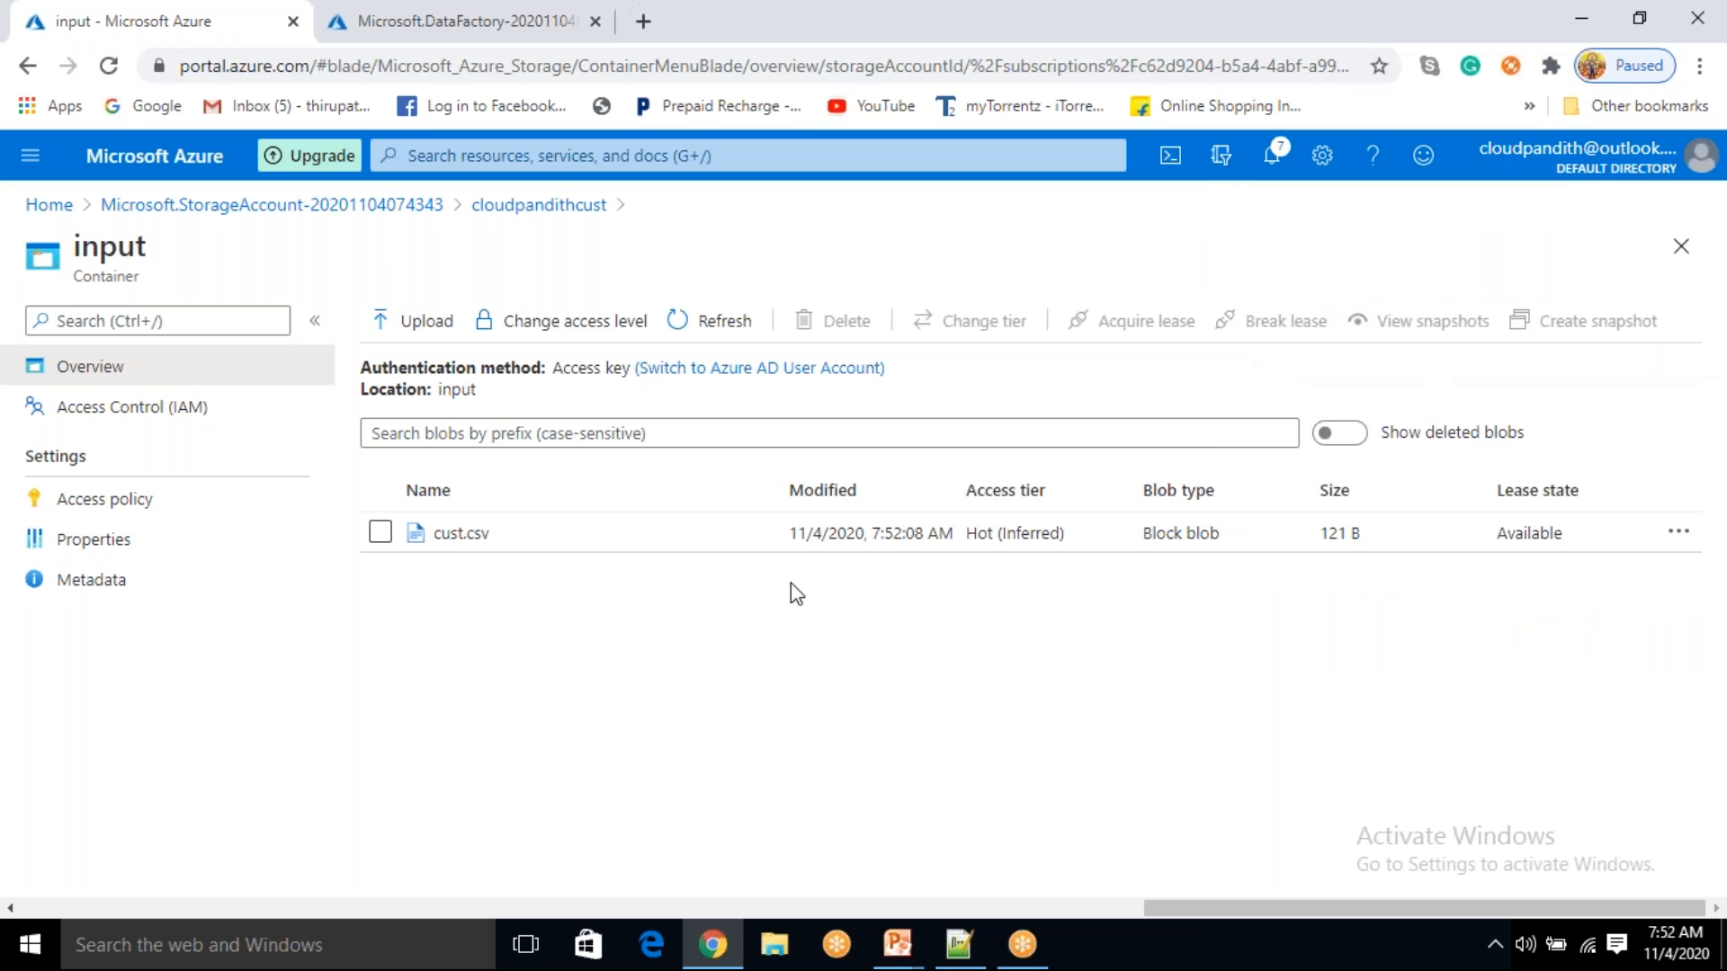
- Examine the header and data rows of cust.csv in the input container, and close the file without editing it
double_click(447, 388)
left_click(484, 537)
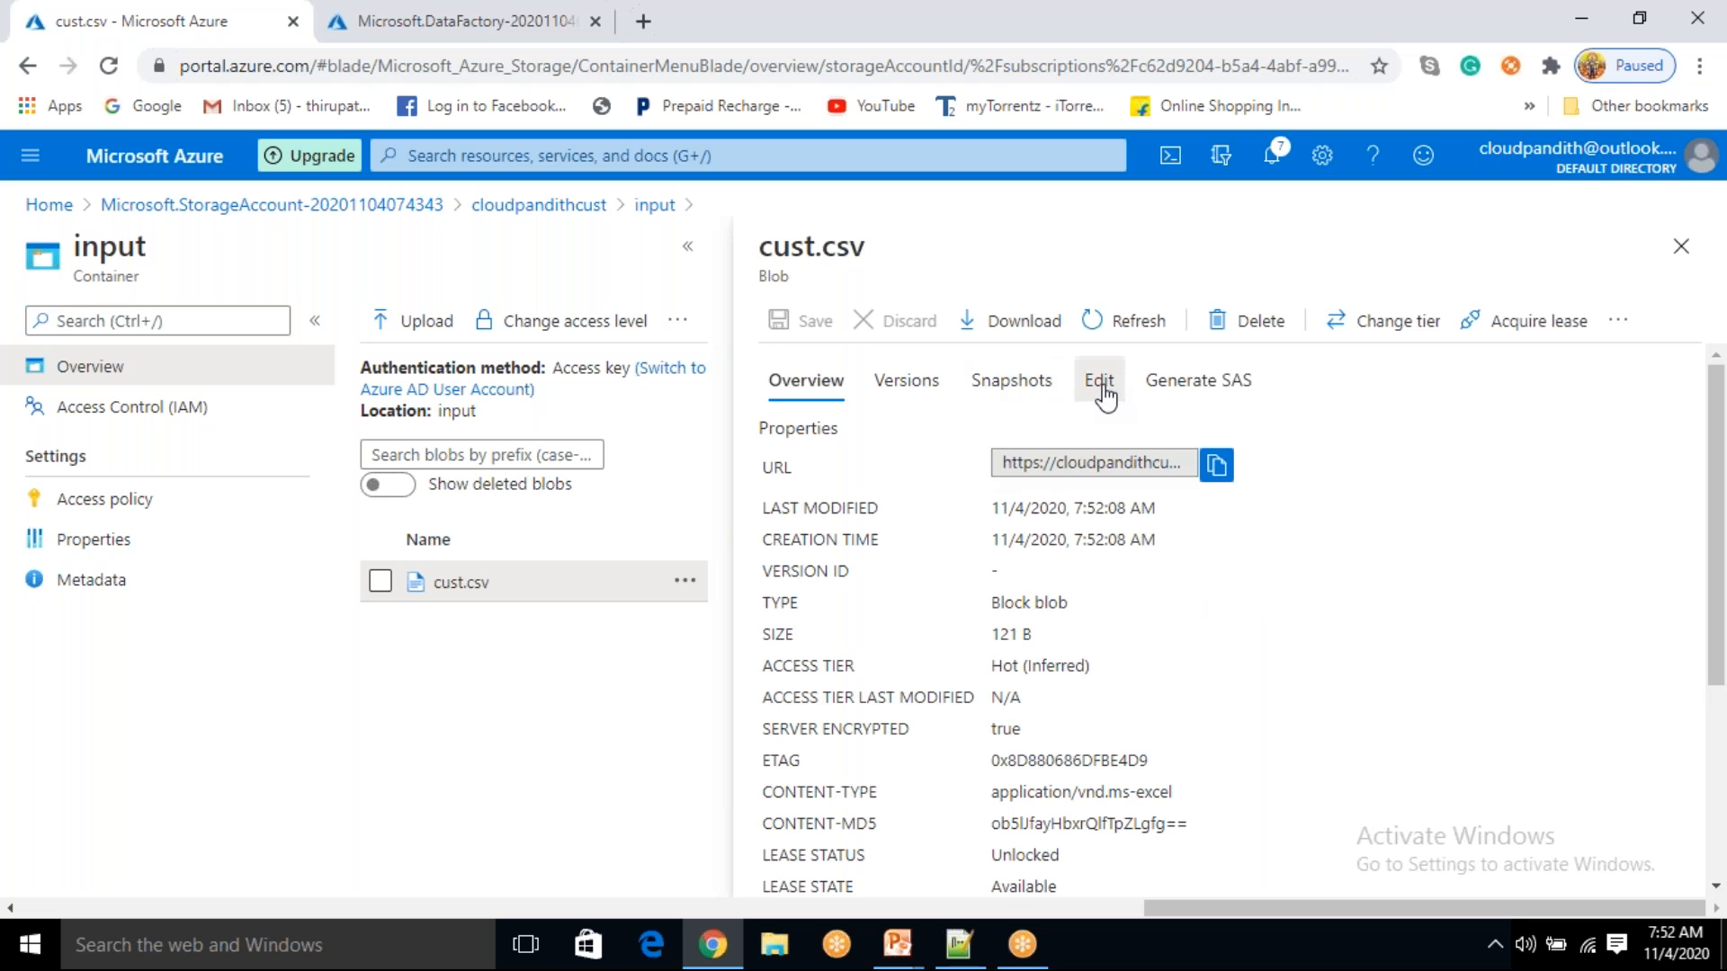
left_click(1101, 384)
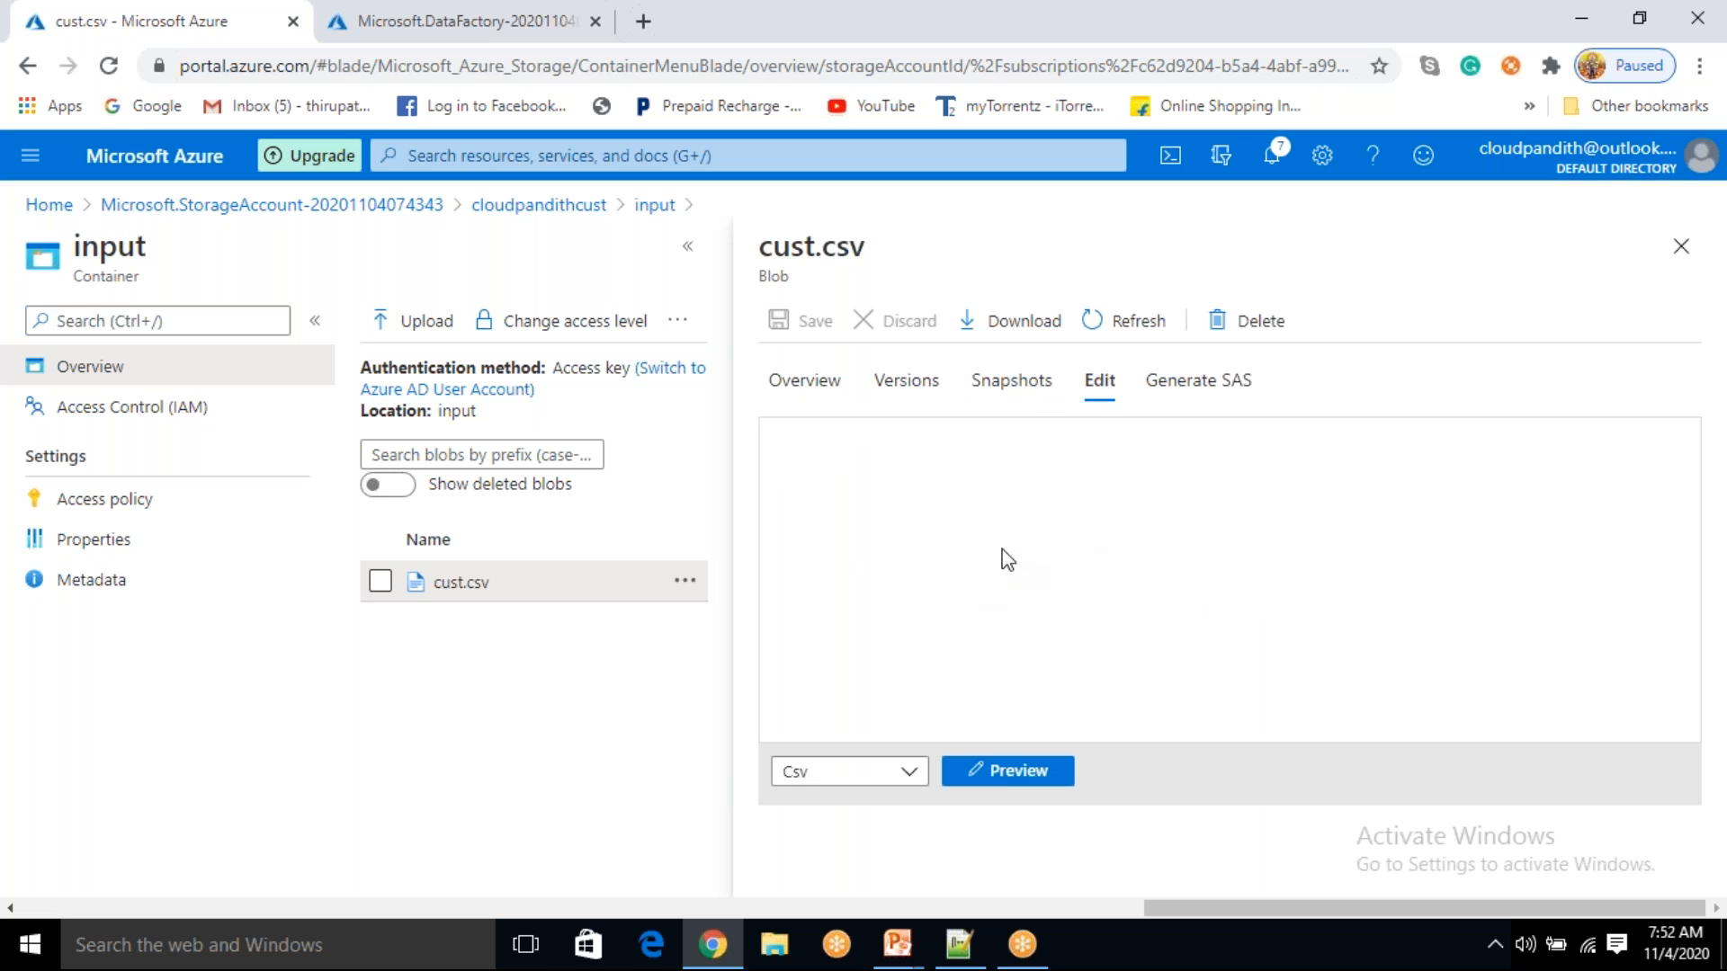
left_click(886, 435)
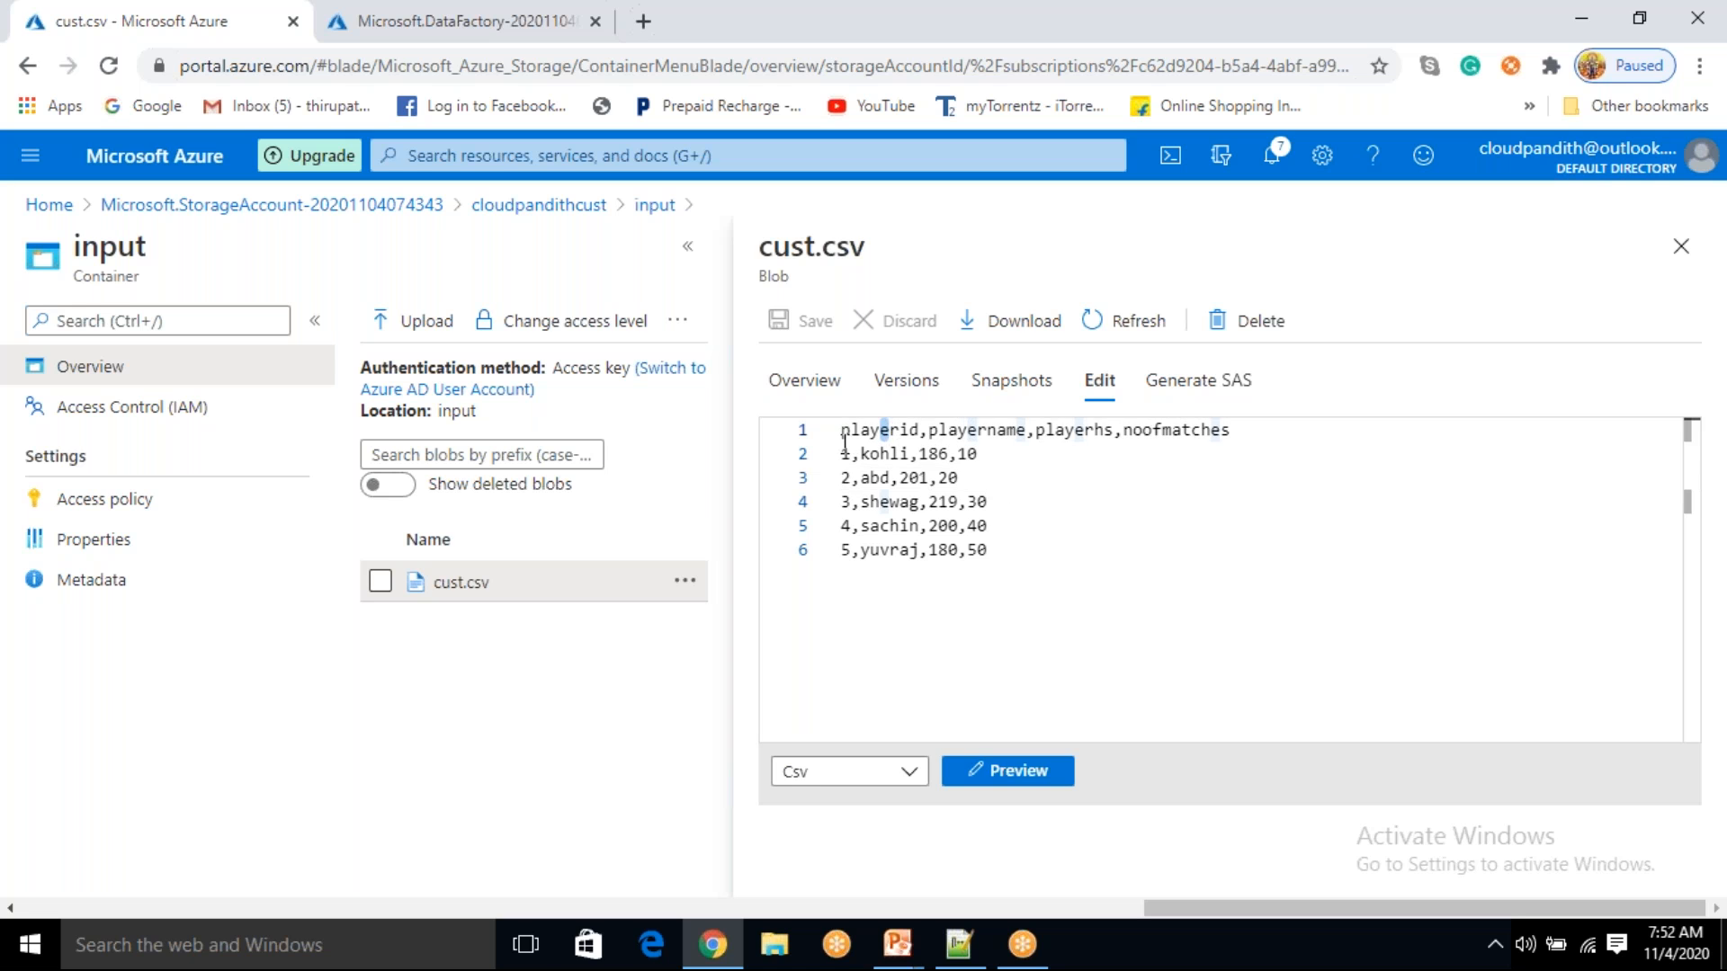
left_click_drag(843, 452, 910, 481)
left_click(959, 478)
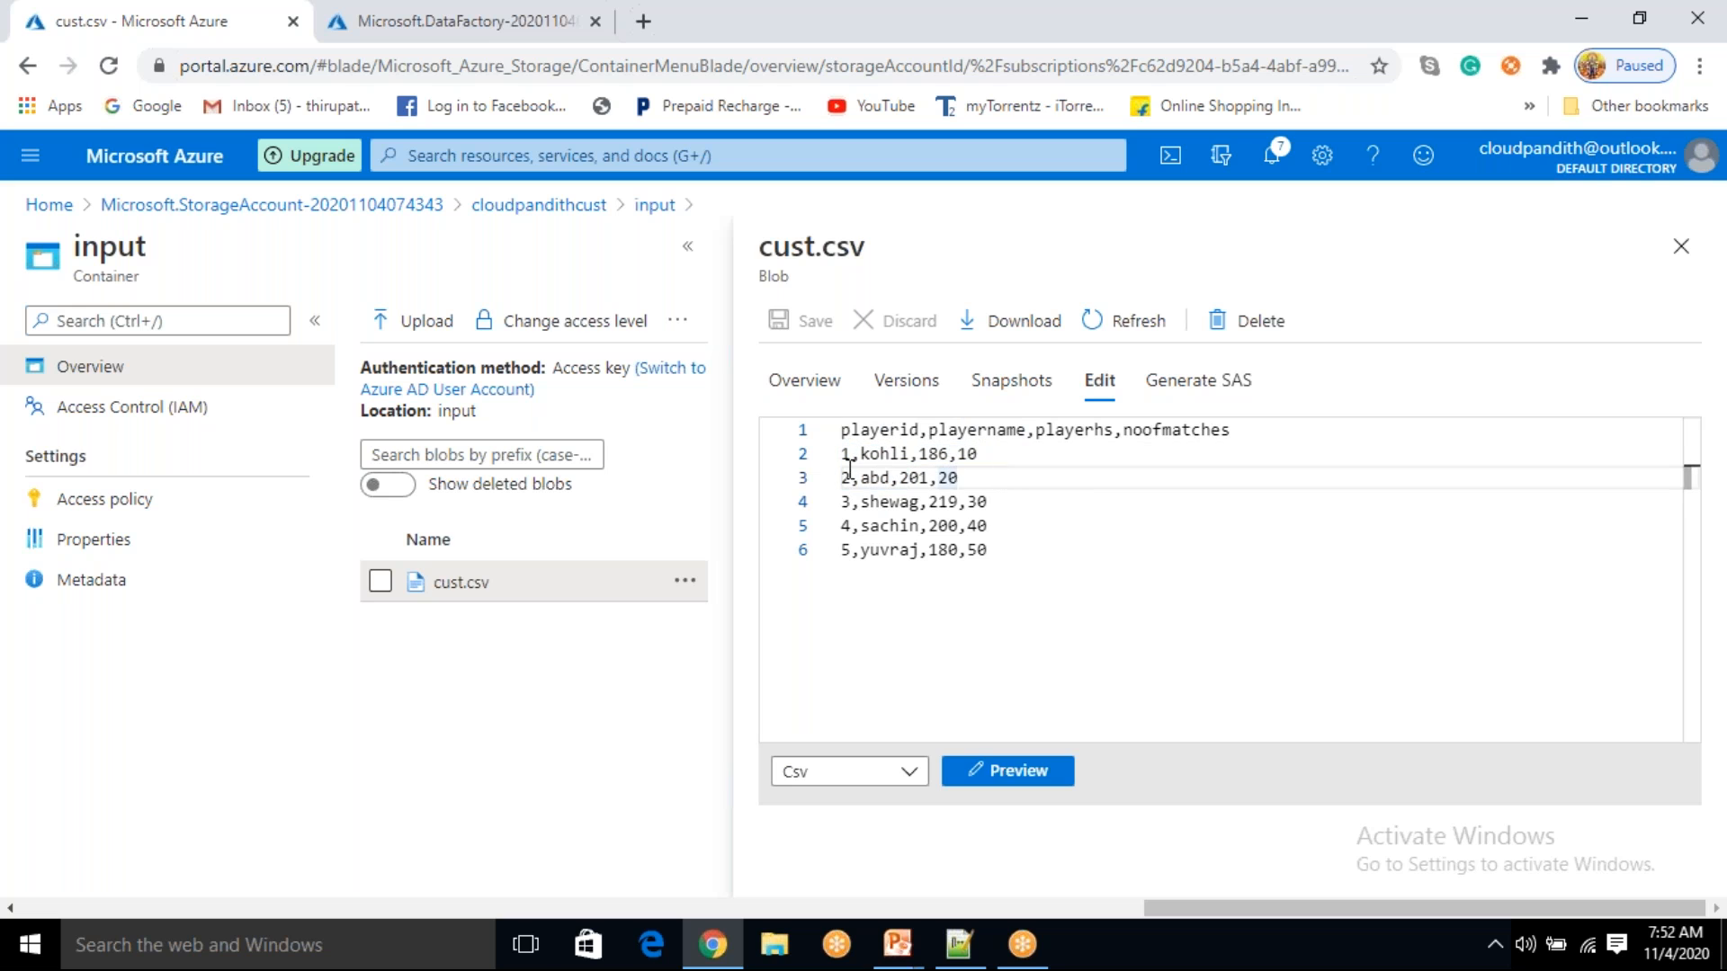
left_click_drag(861, 477, 881, 477)
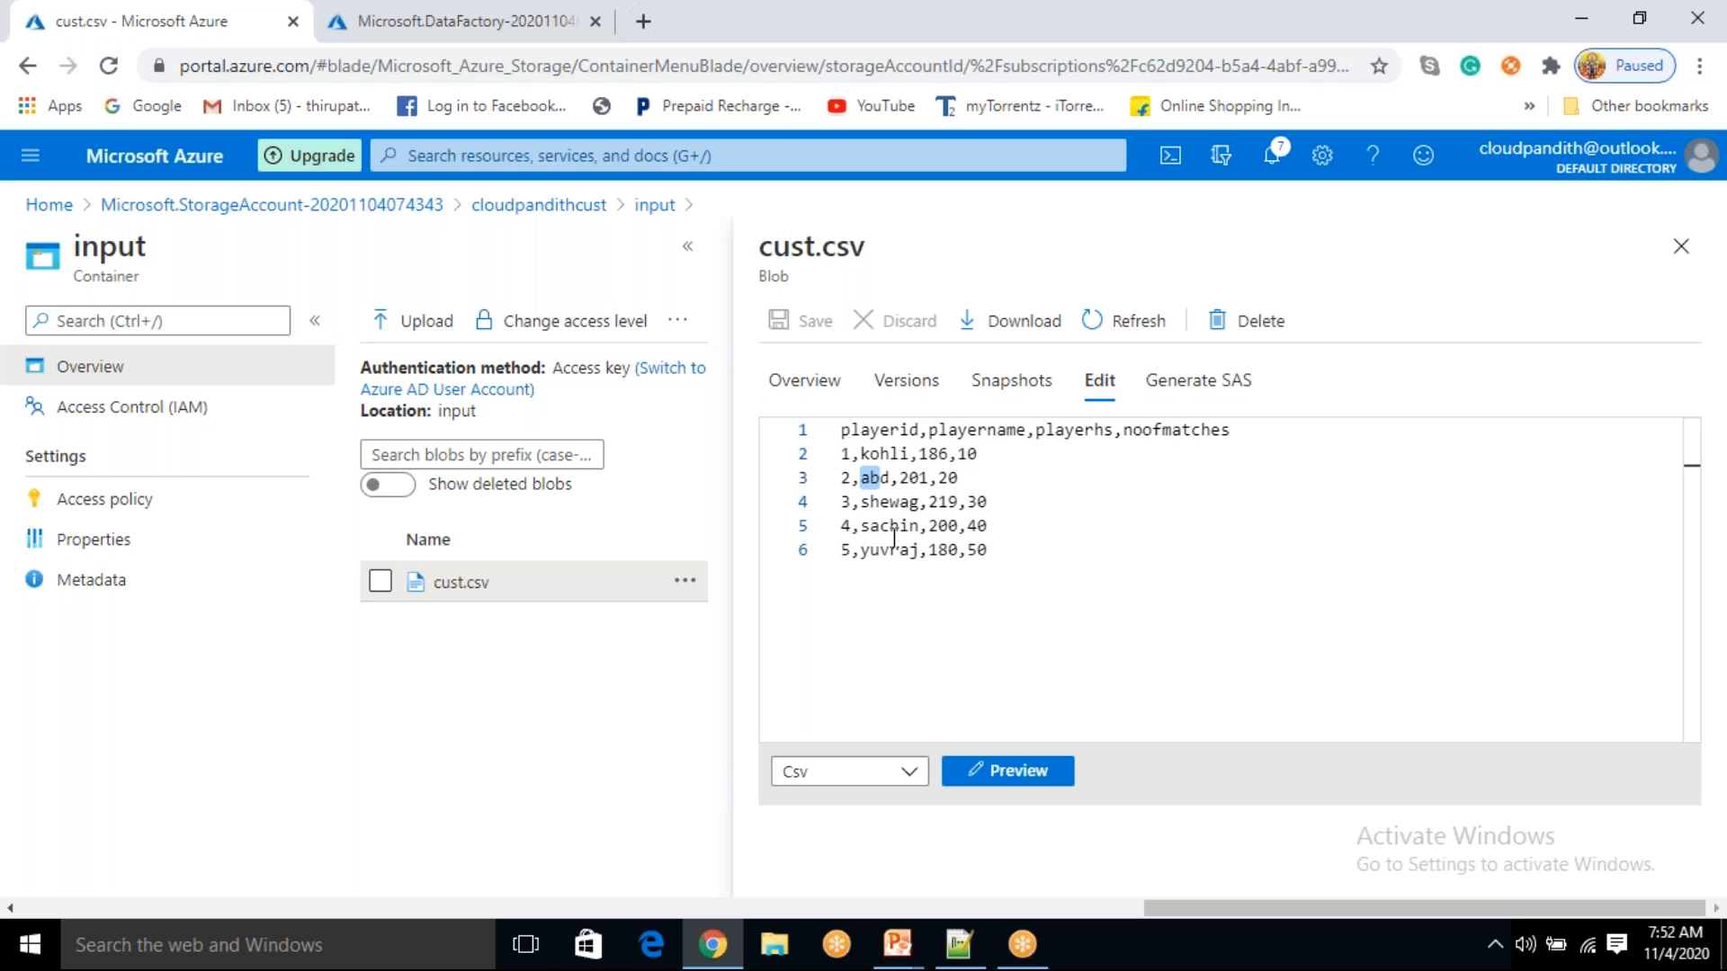
left_click_drag(1048, 567, 863, 428)
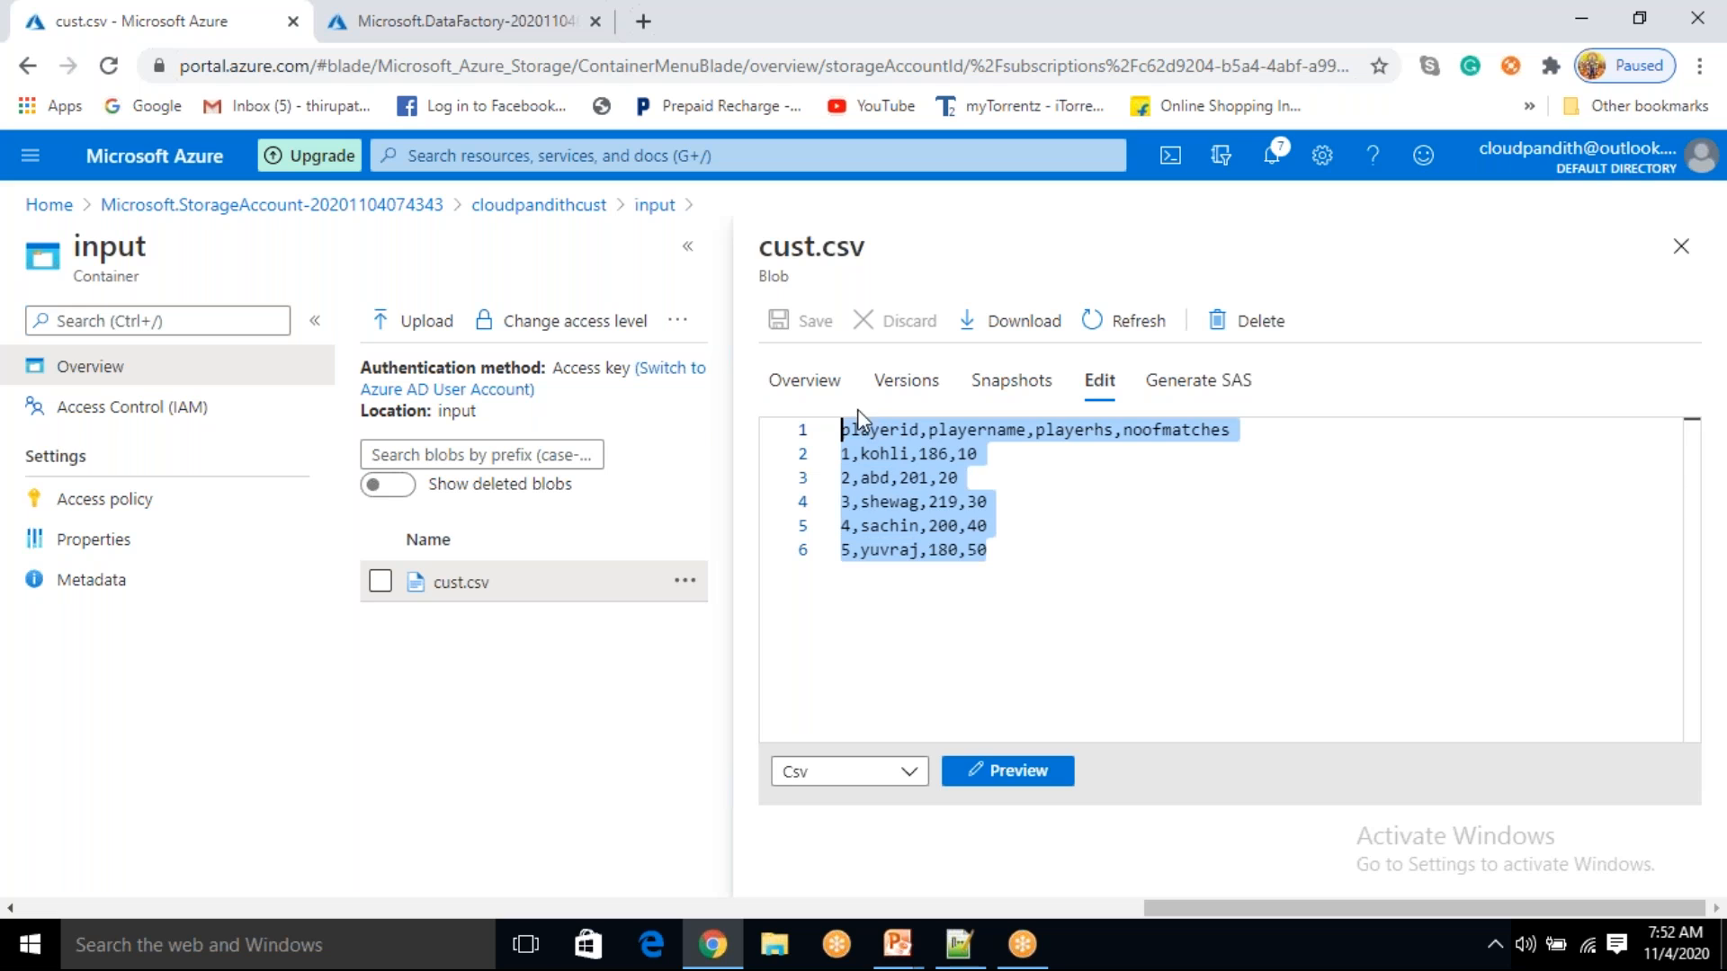
left_click_drag(994, 549, 841, 429)
left_click_drag(1009, 604, 836, 432)
left_click_drag(1048, 603, 859, 429)
left_click(1679, 247)
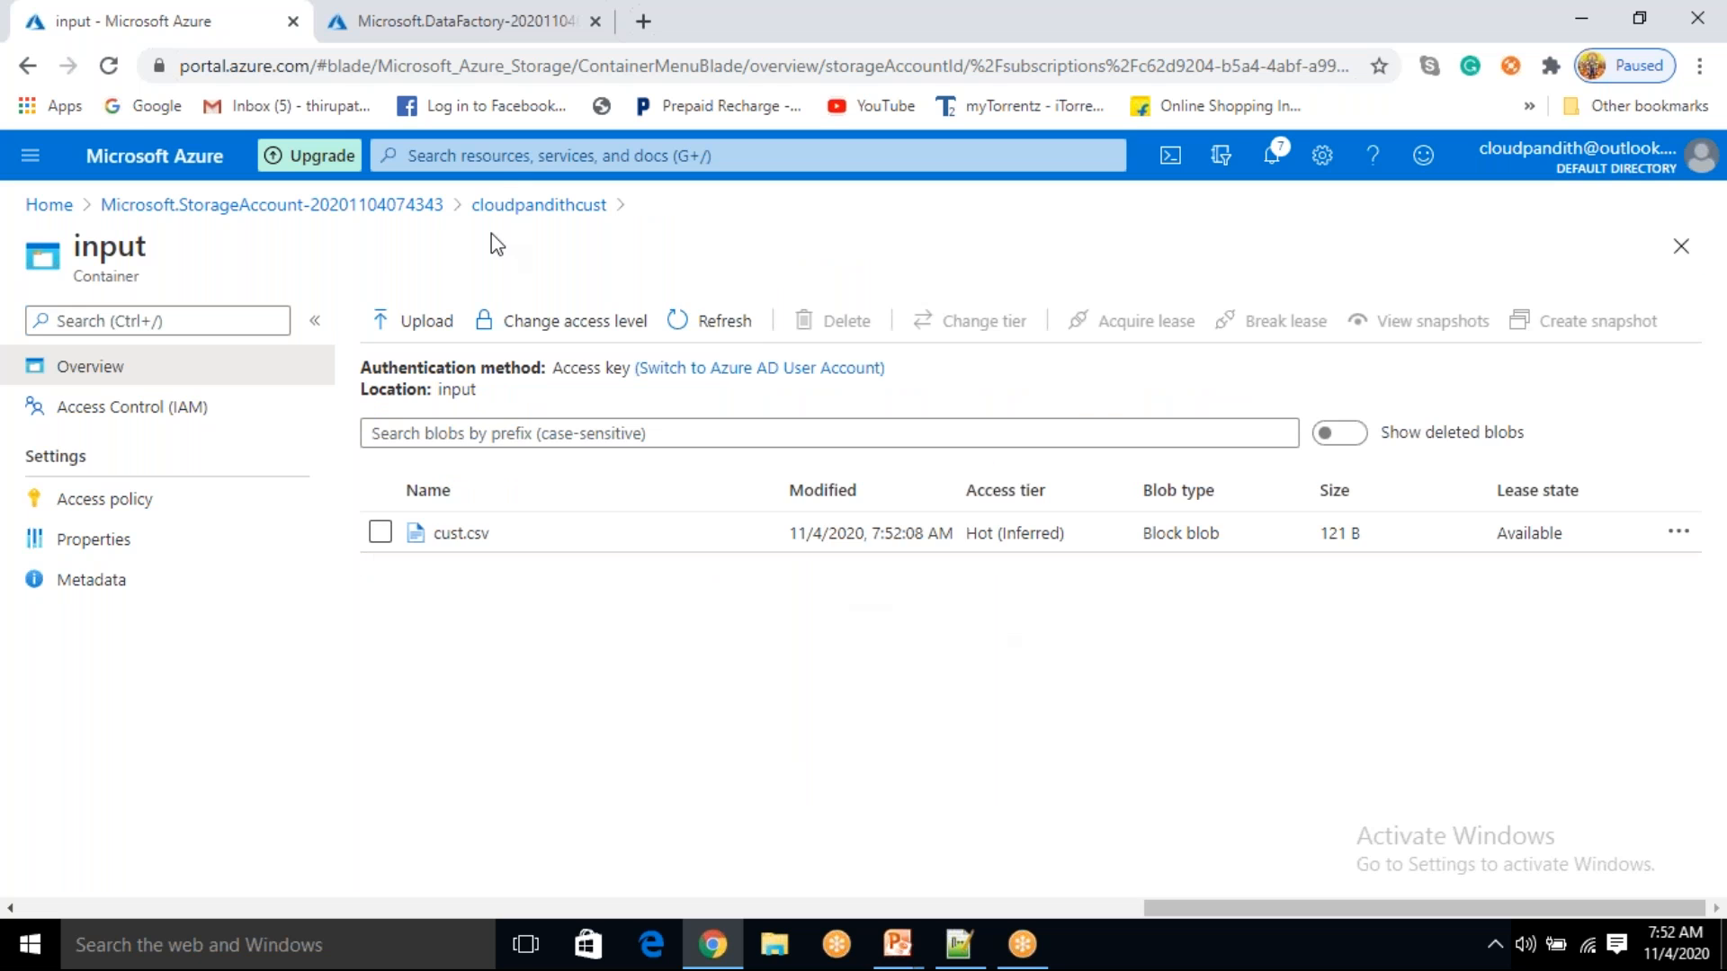
- Check the contents of the output container and return to the container list of the cloudpandithcust storage account
left_click(519, 203)
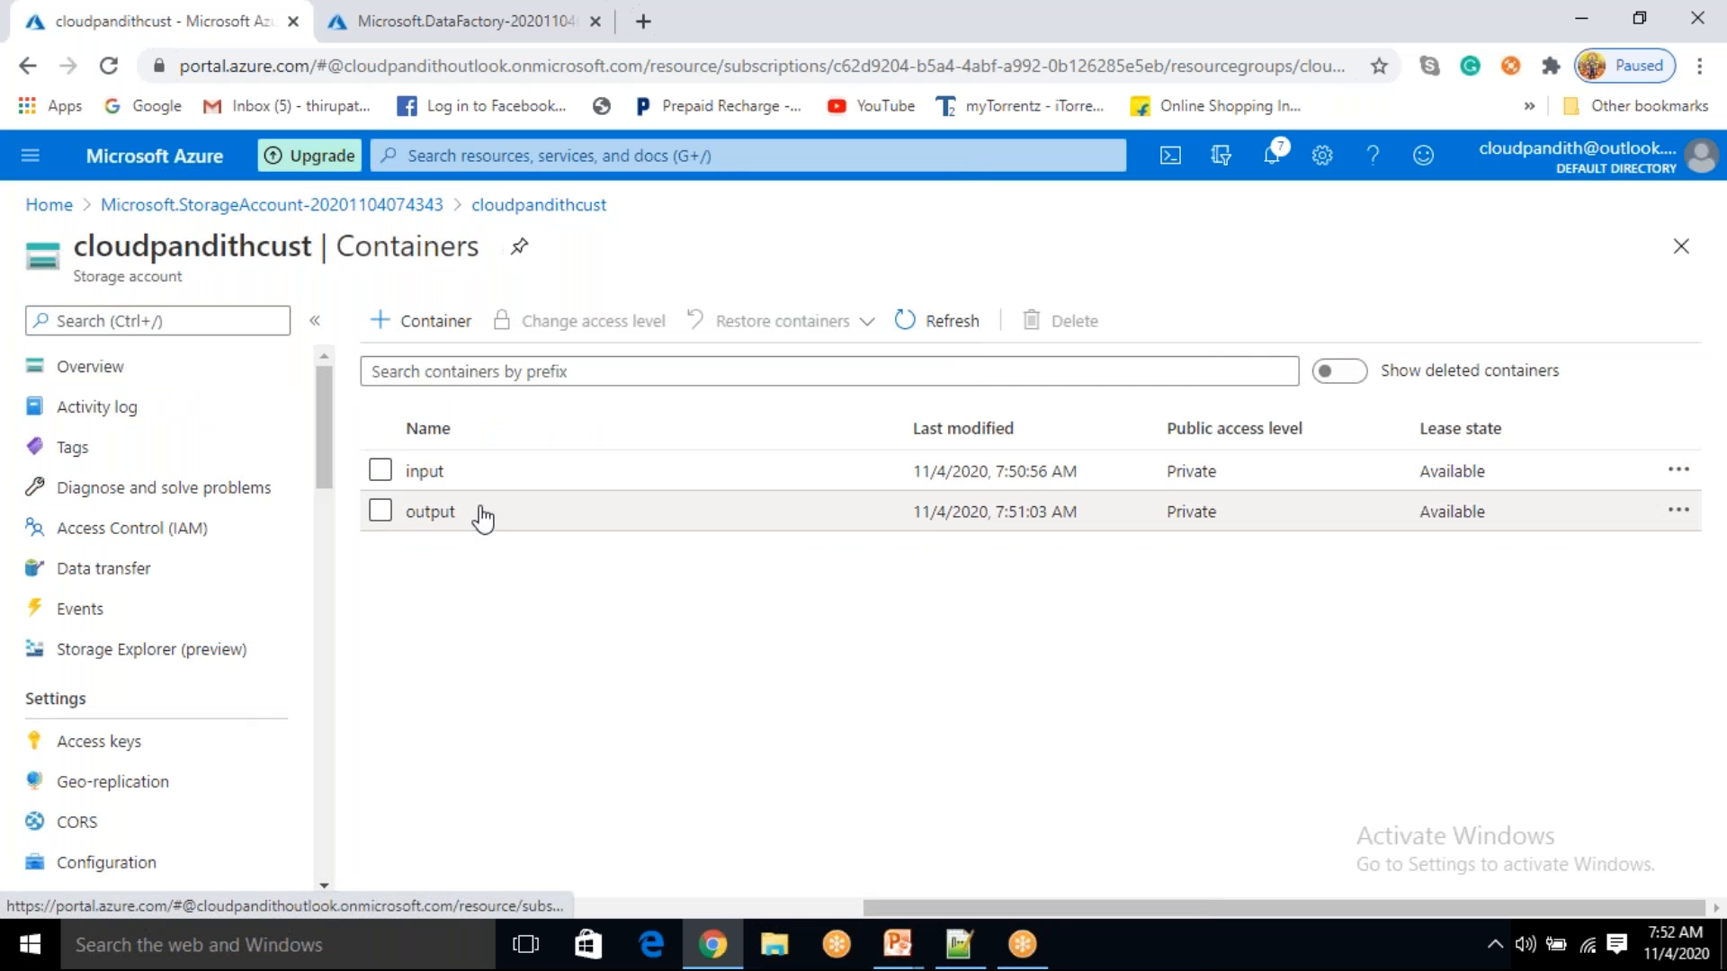
left_click(478, 514)
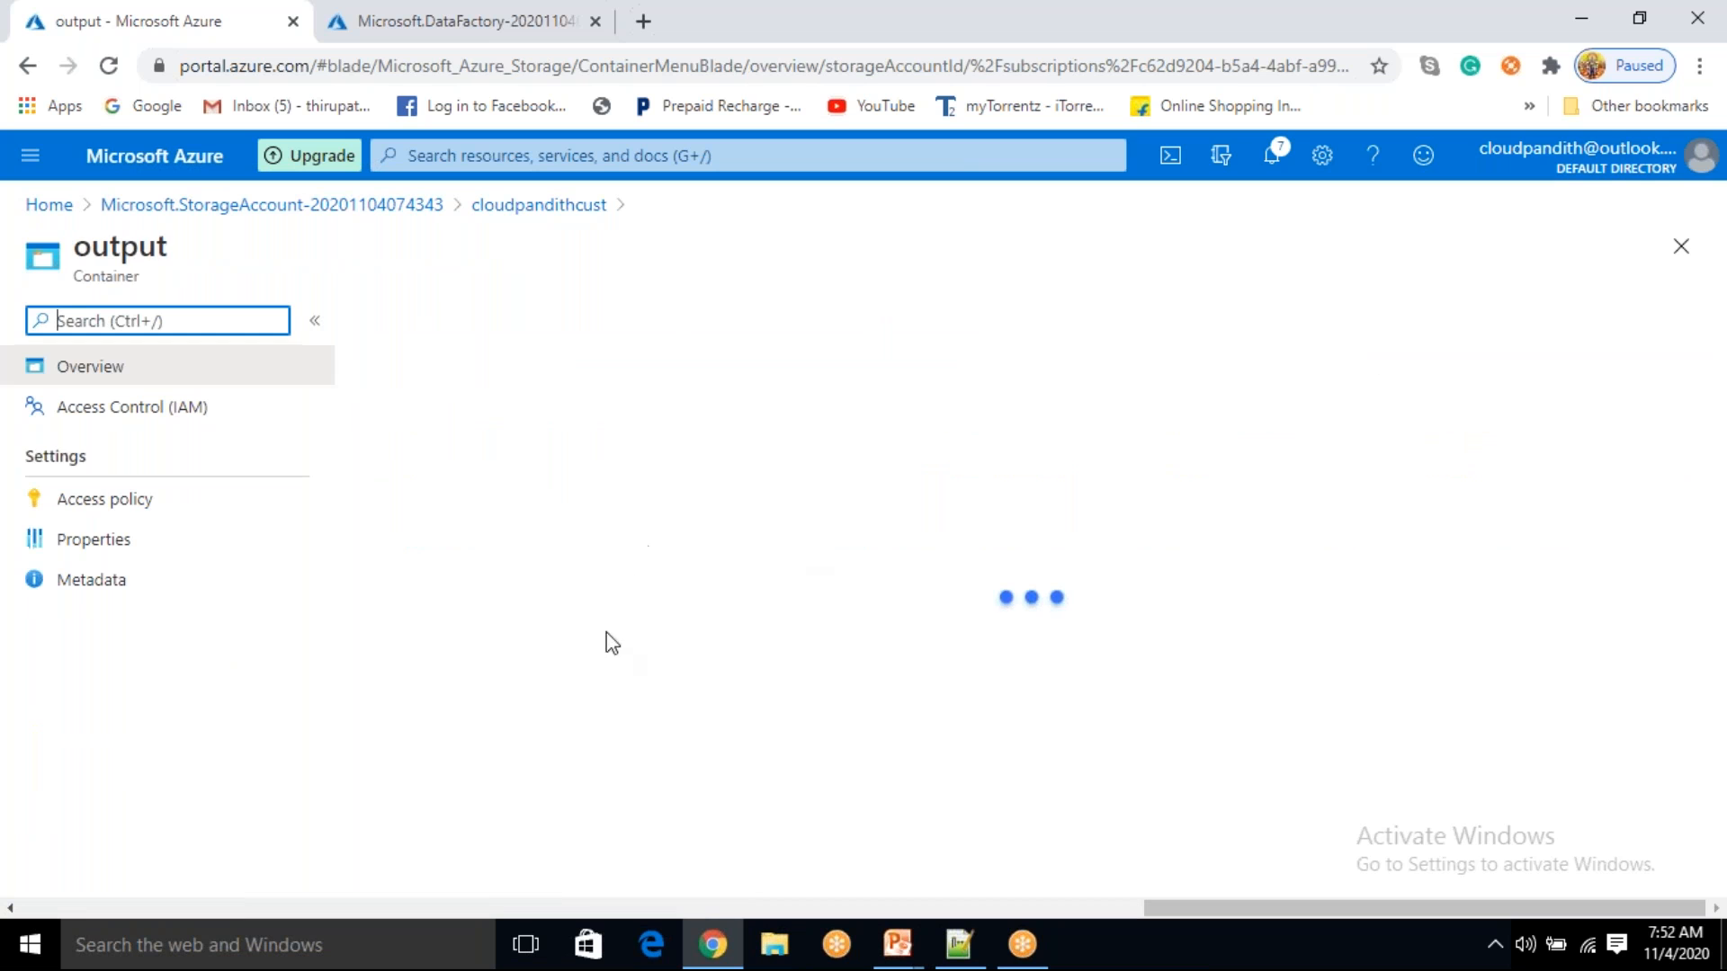
left_click(564, 207)
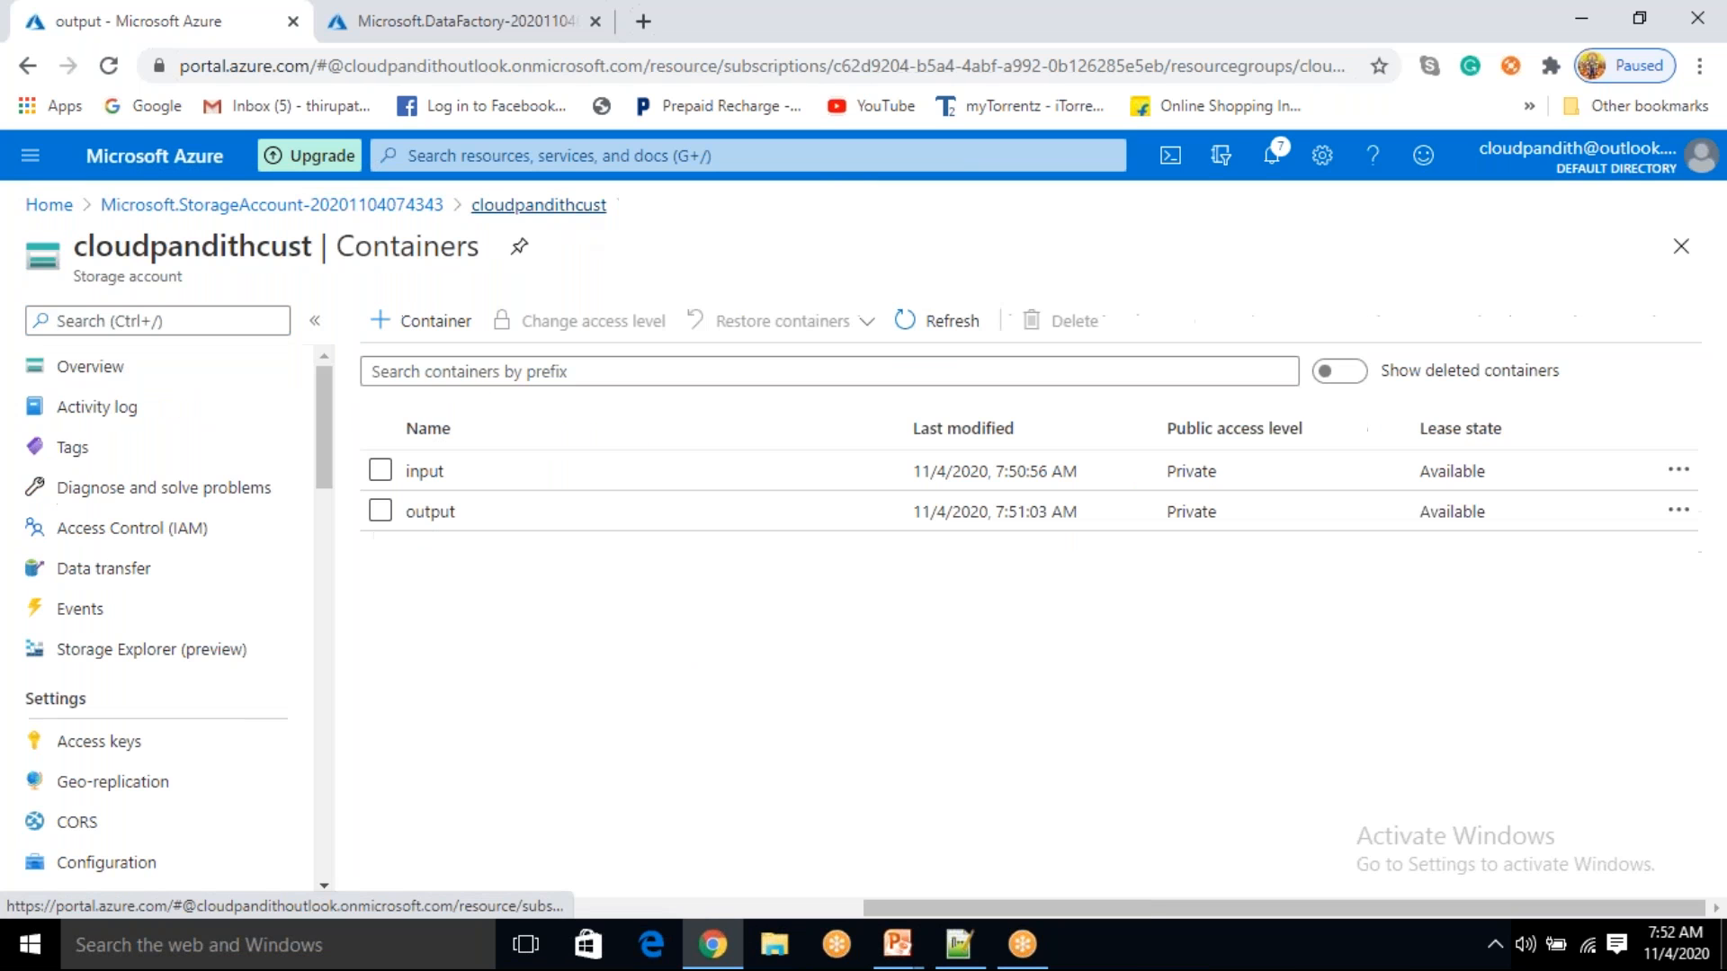
left_click(531, 526)
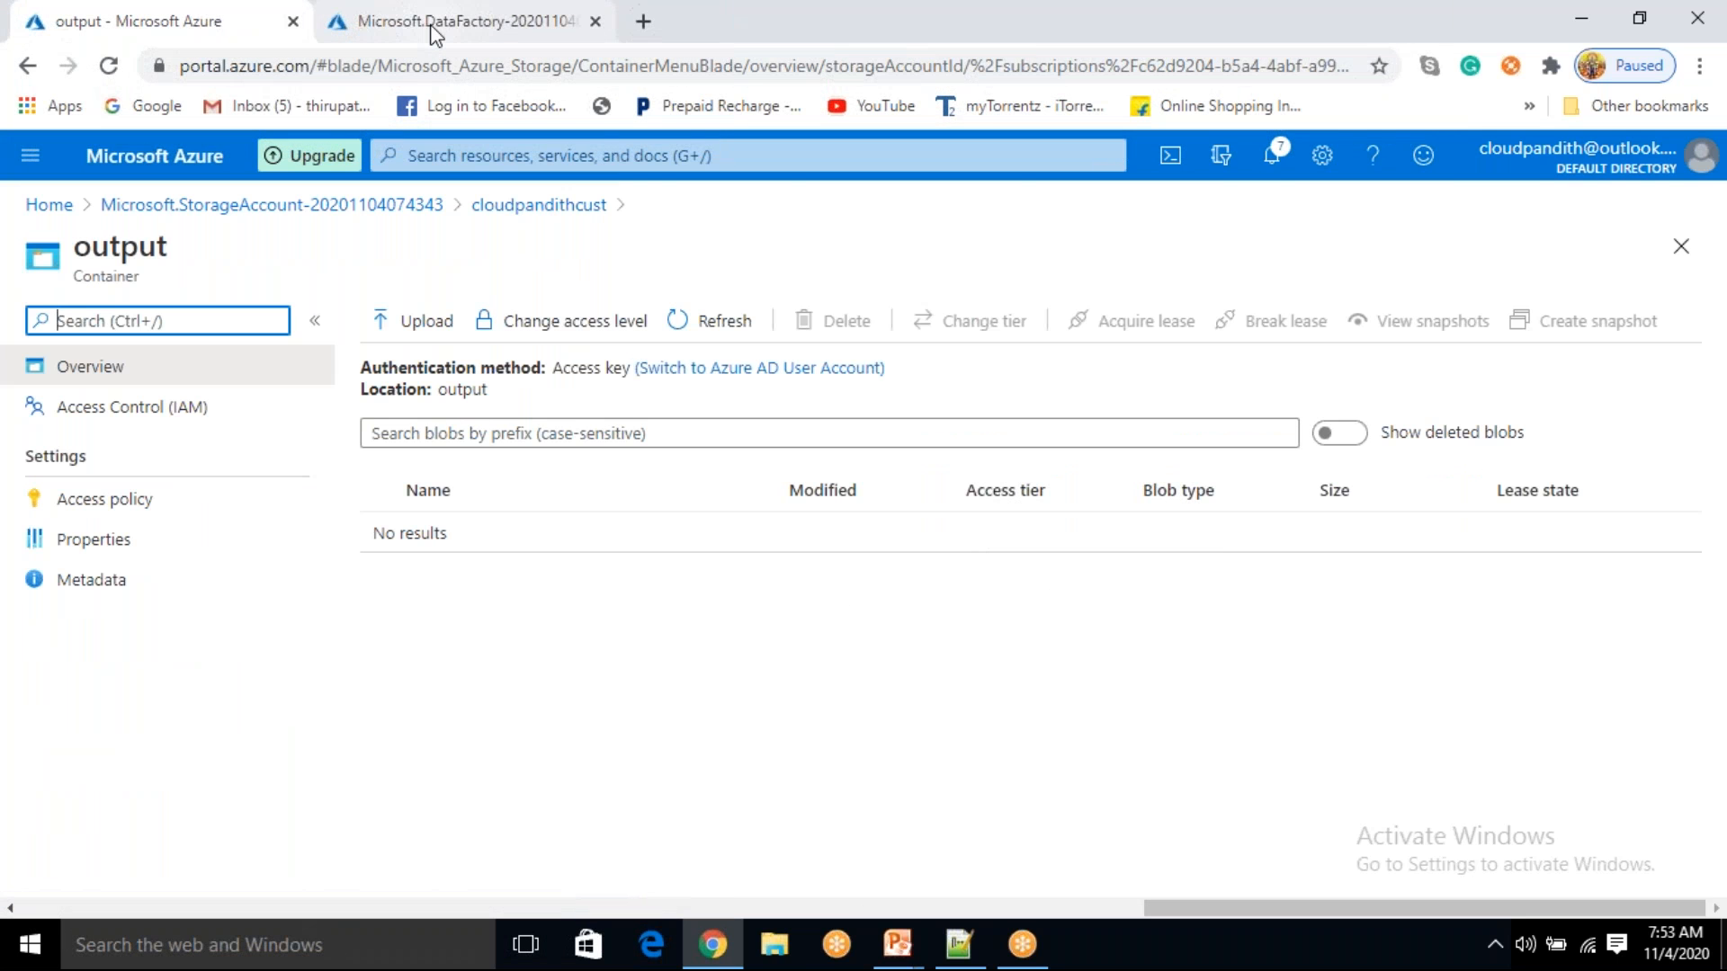
left_click(435, 27)
left_click(236, 18)
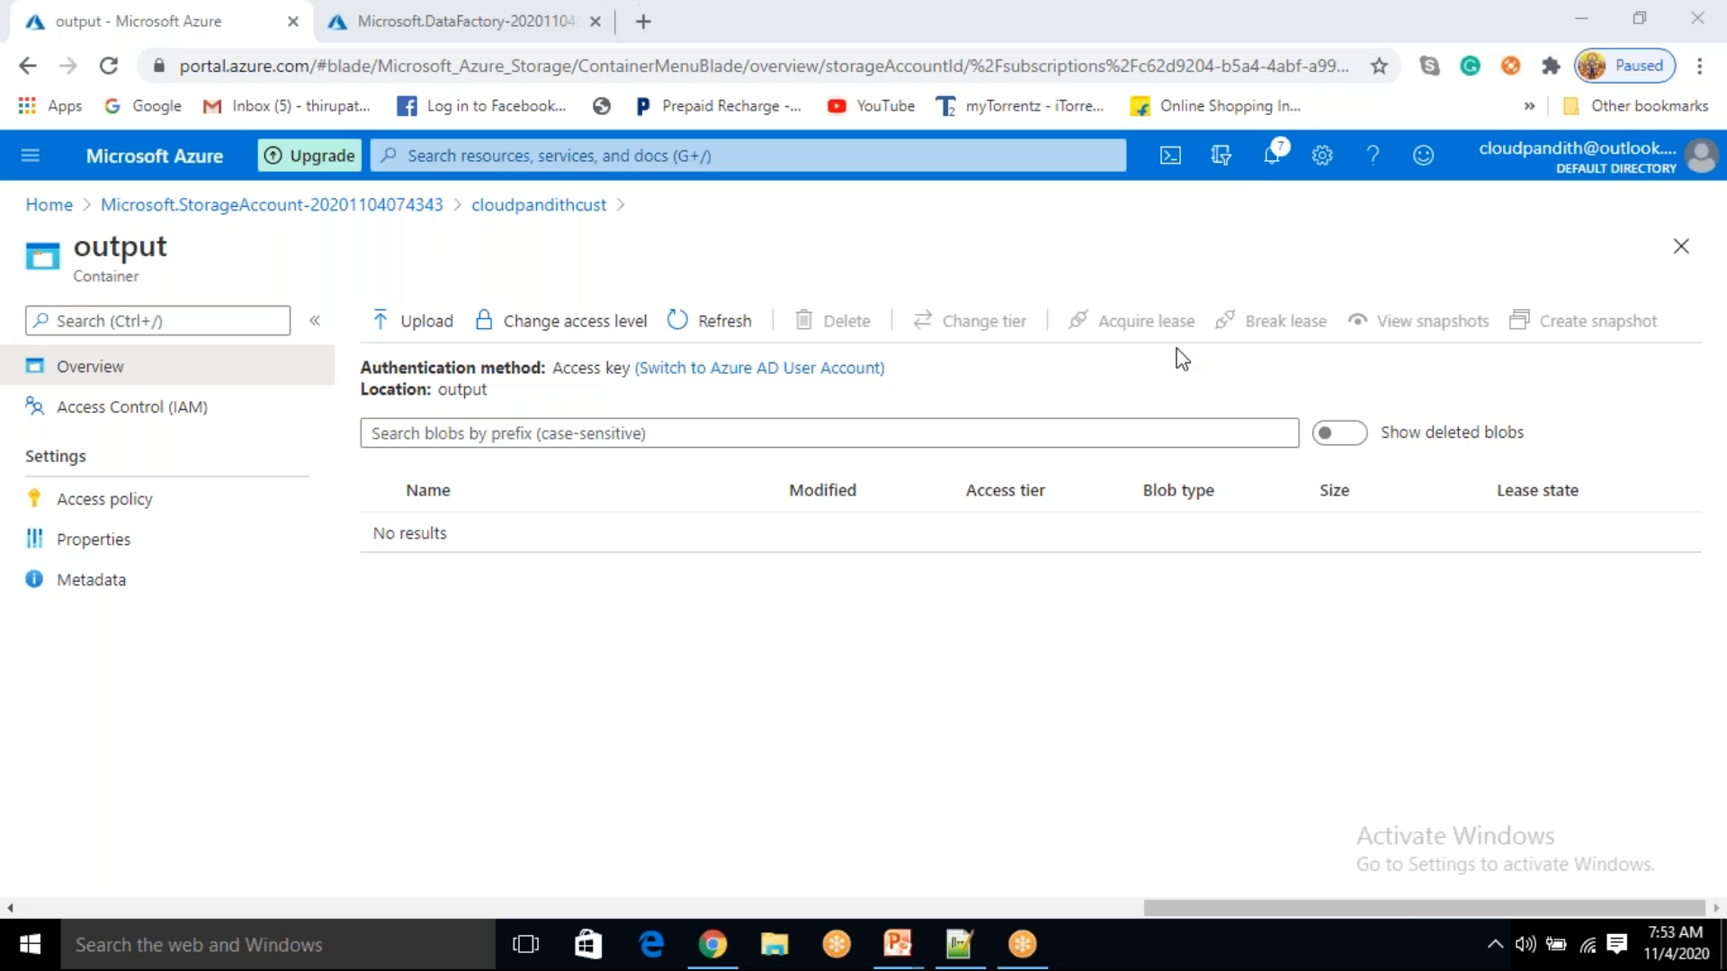
left_click(858, 648)
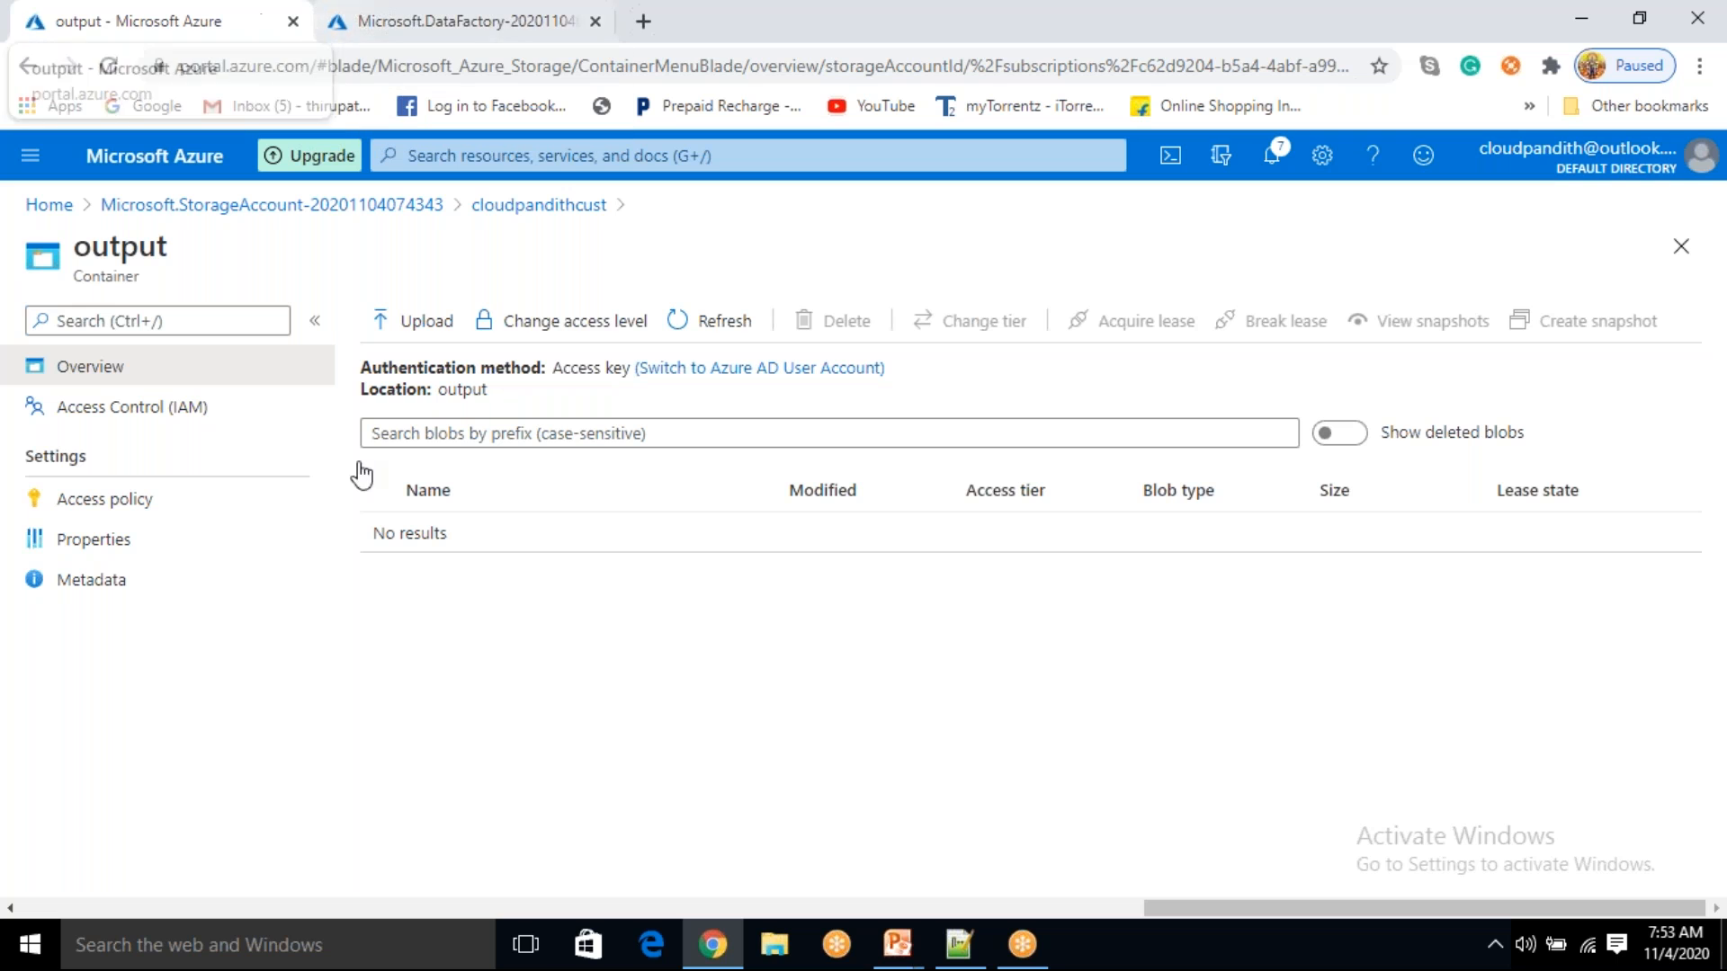
left_click(572, 227)
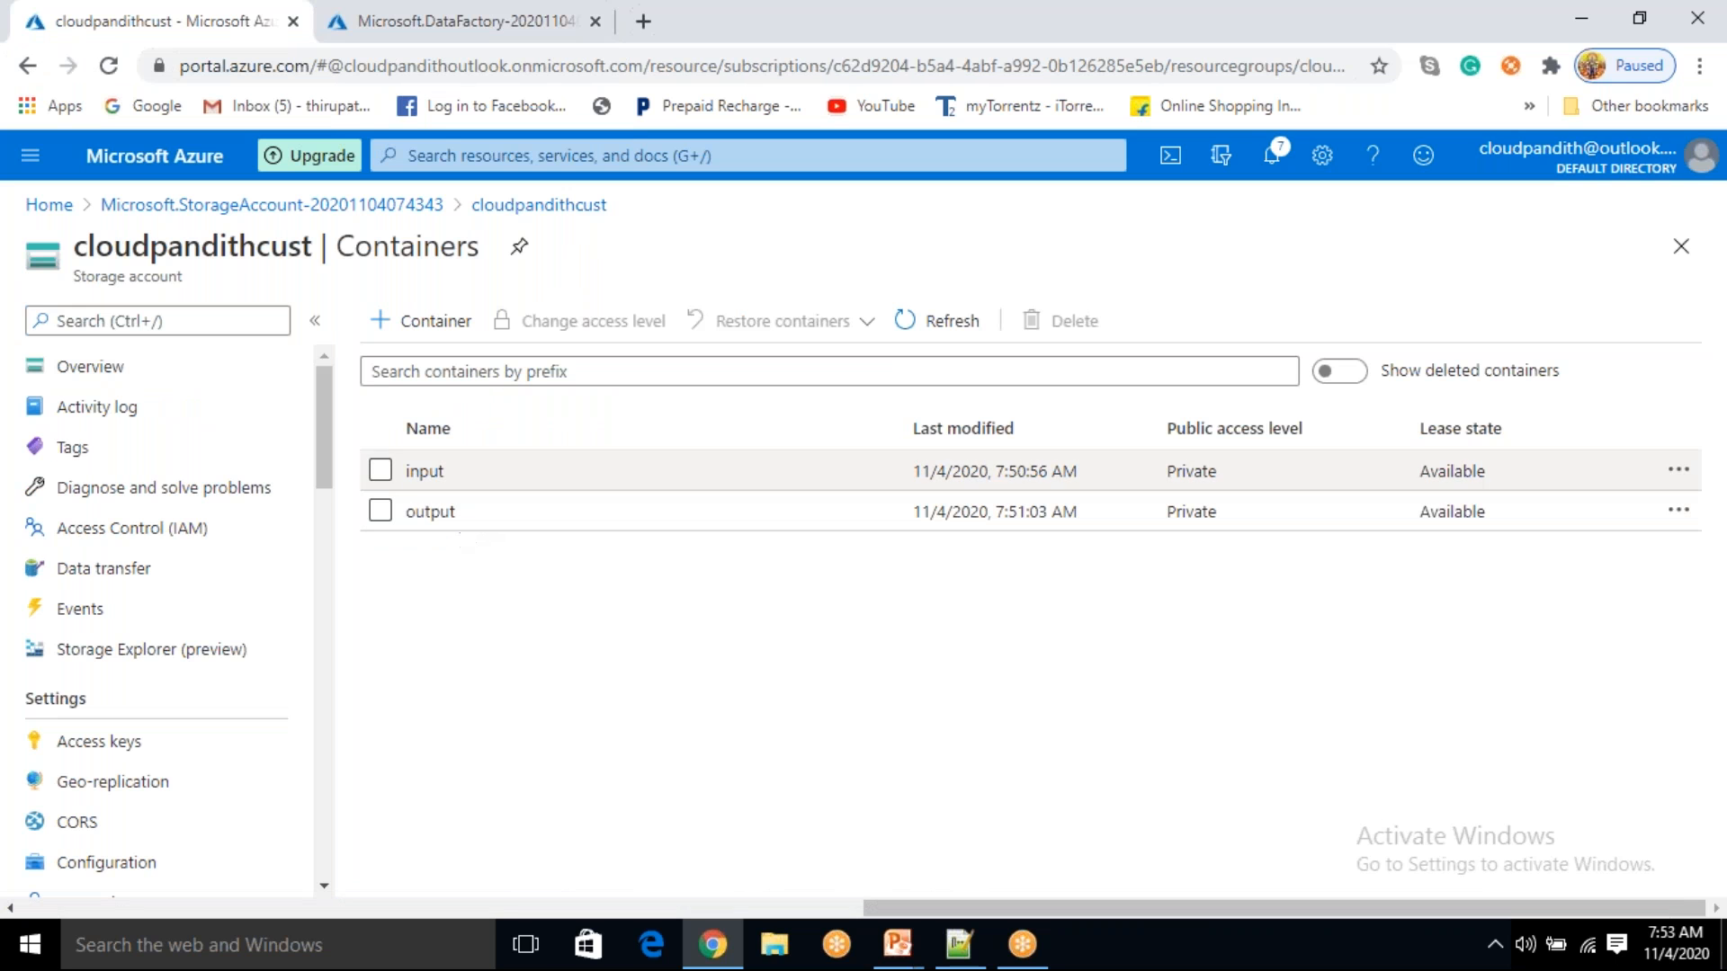
- Open the cloudpandithadfv2 data factory from its completed deployment and launch its Author & Monitor site
left_click(407, 27)
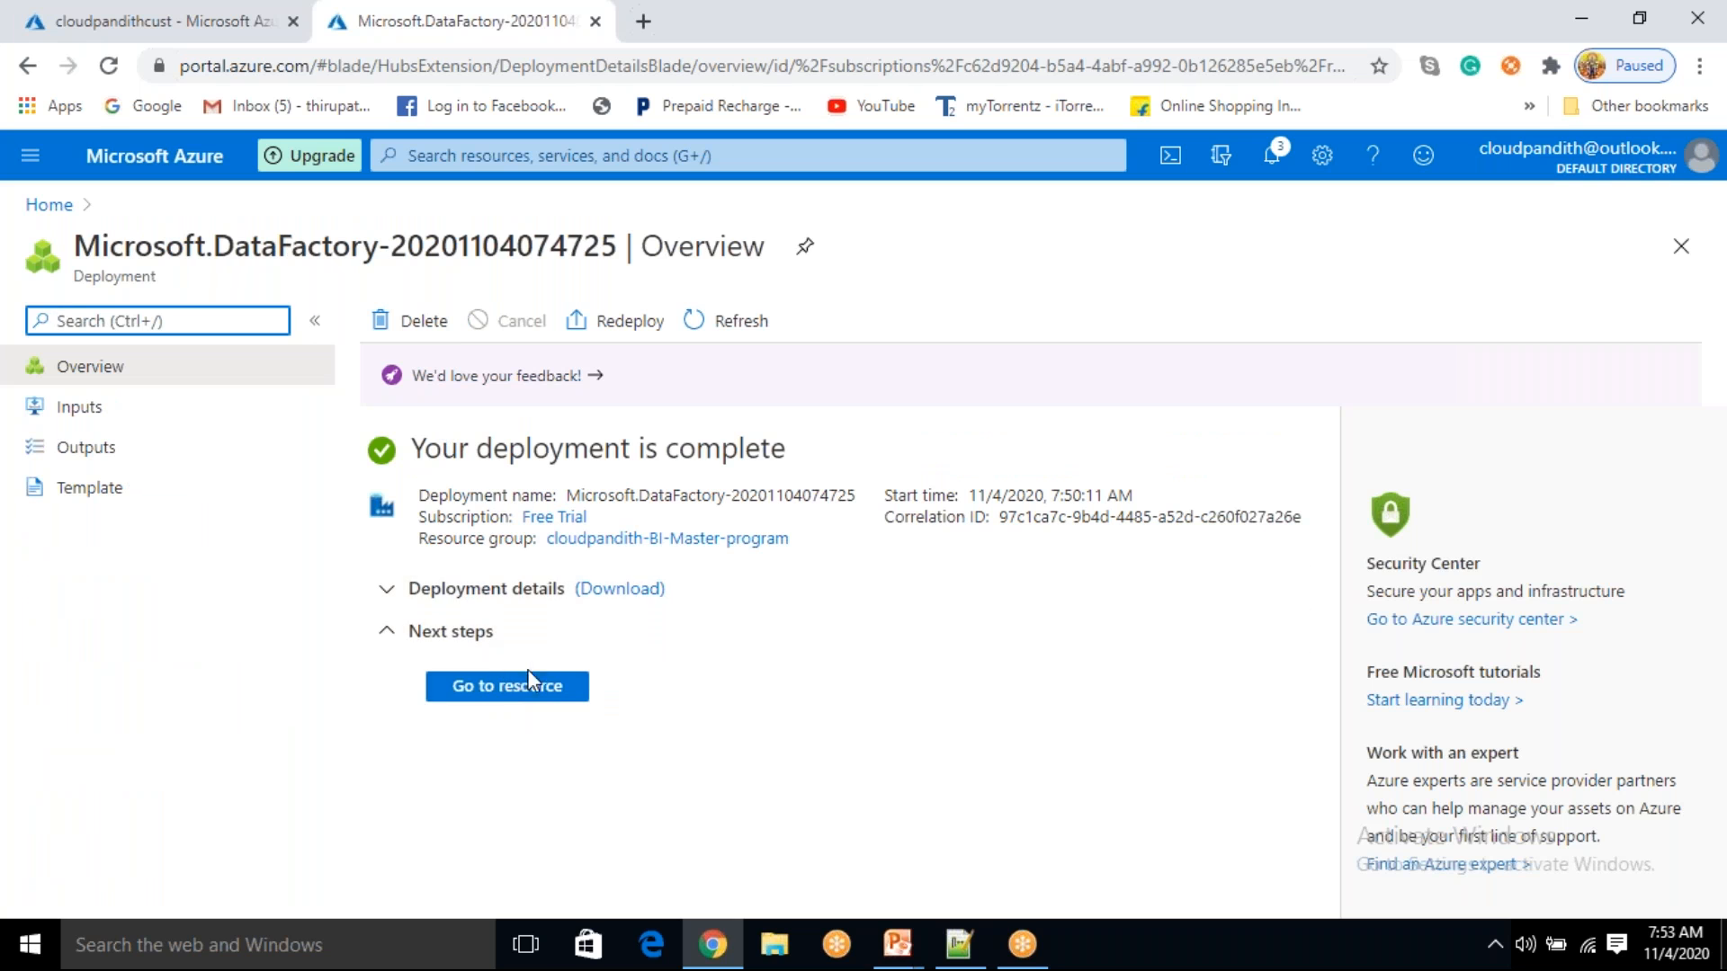
left_click(505, 688)
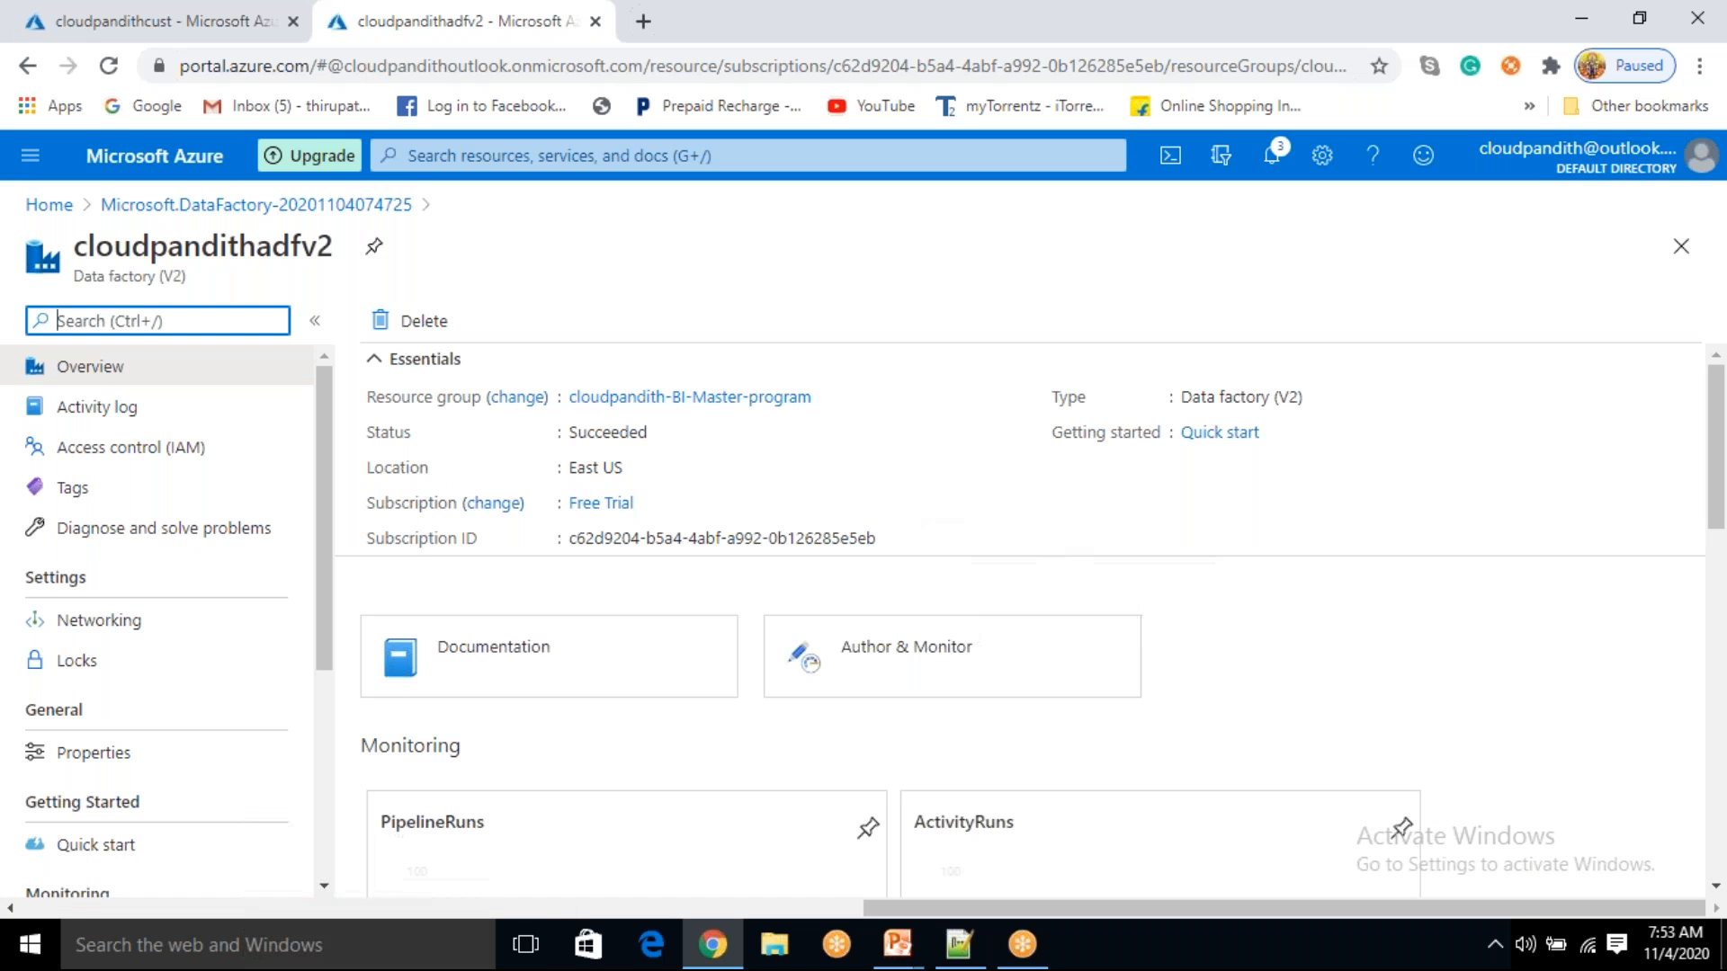
left_click(919, 646)
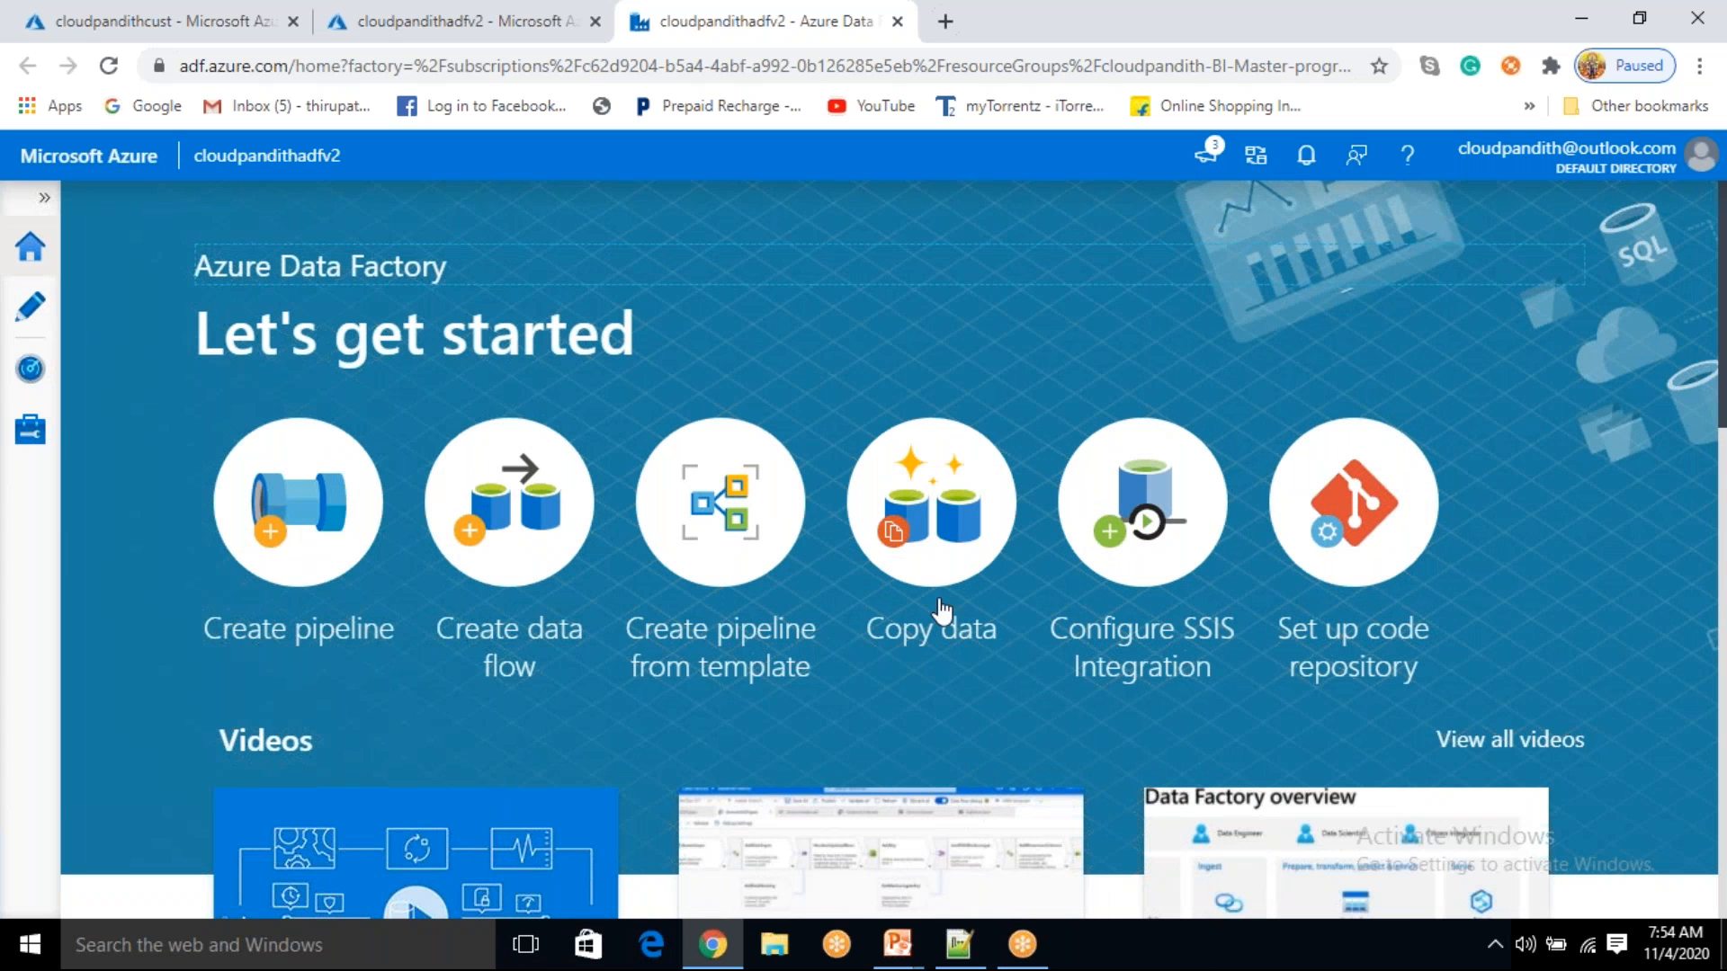
- Examine the Copy Data tool's regular run options, comparing the Schedule and Tumbling window trigger types
left_click(931, 508)
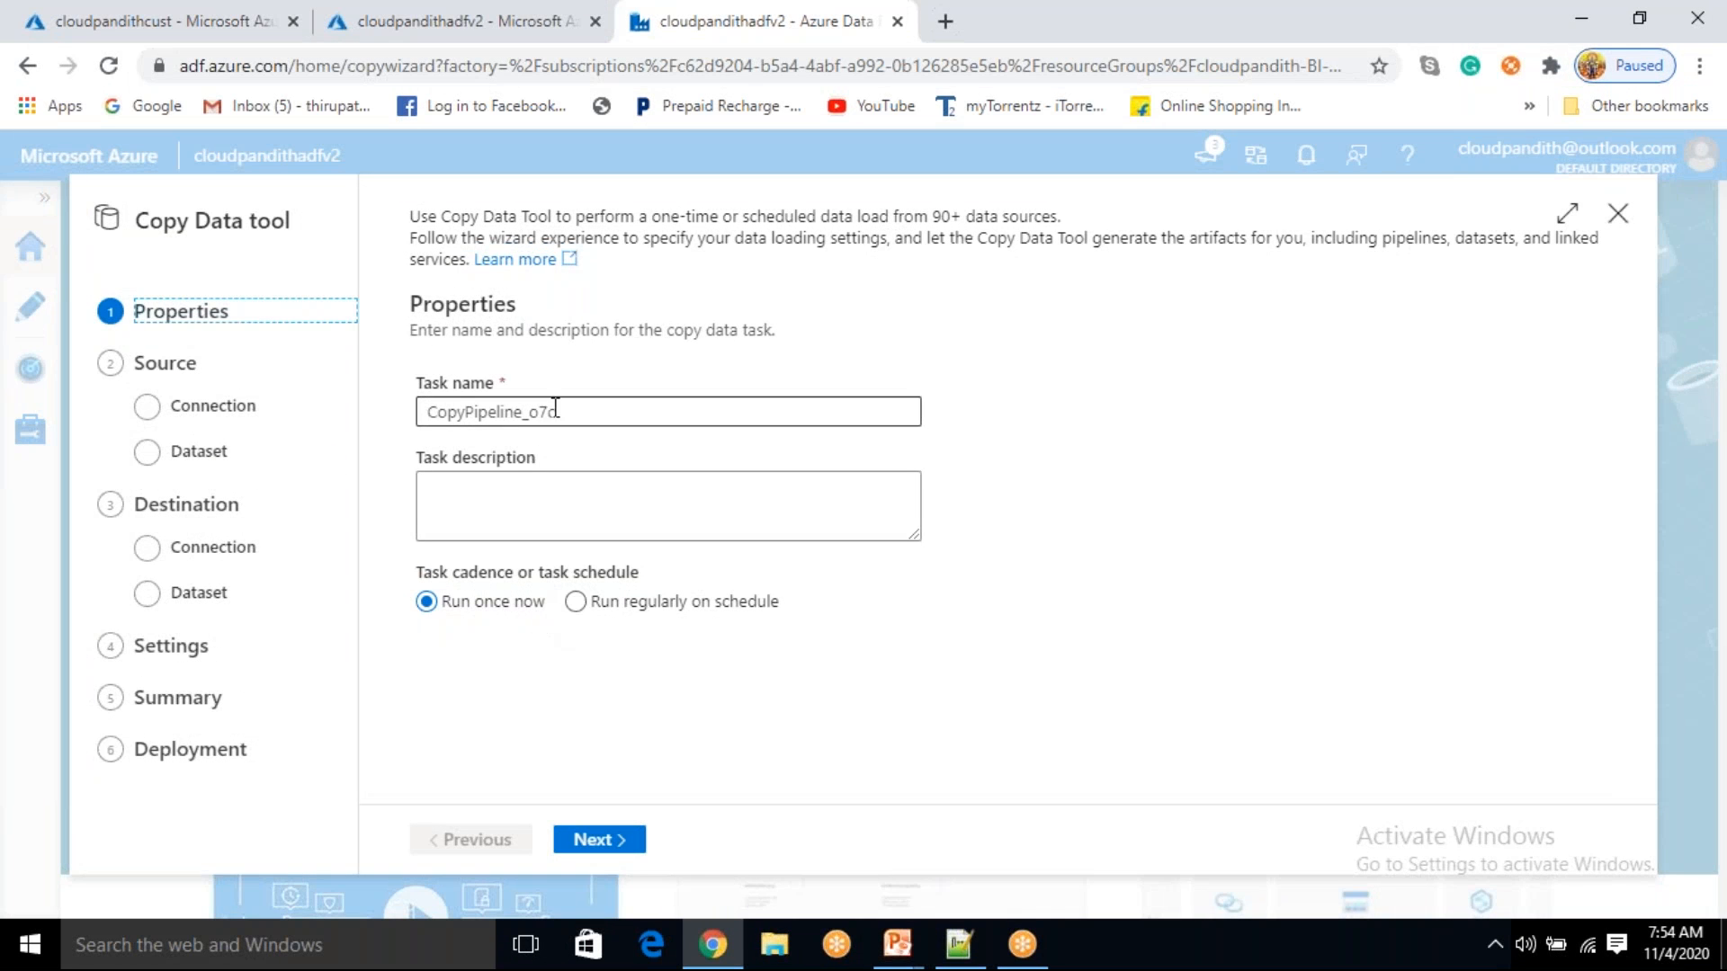
left_click(619, 610)
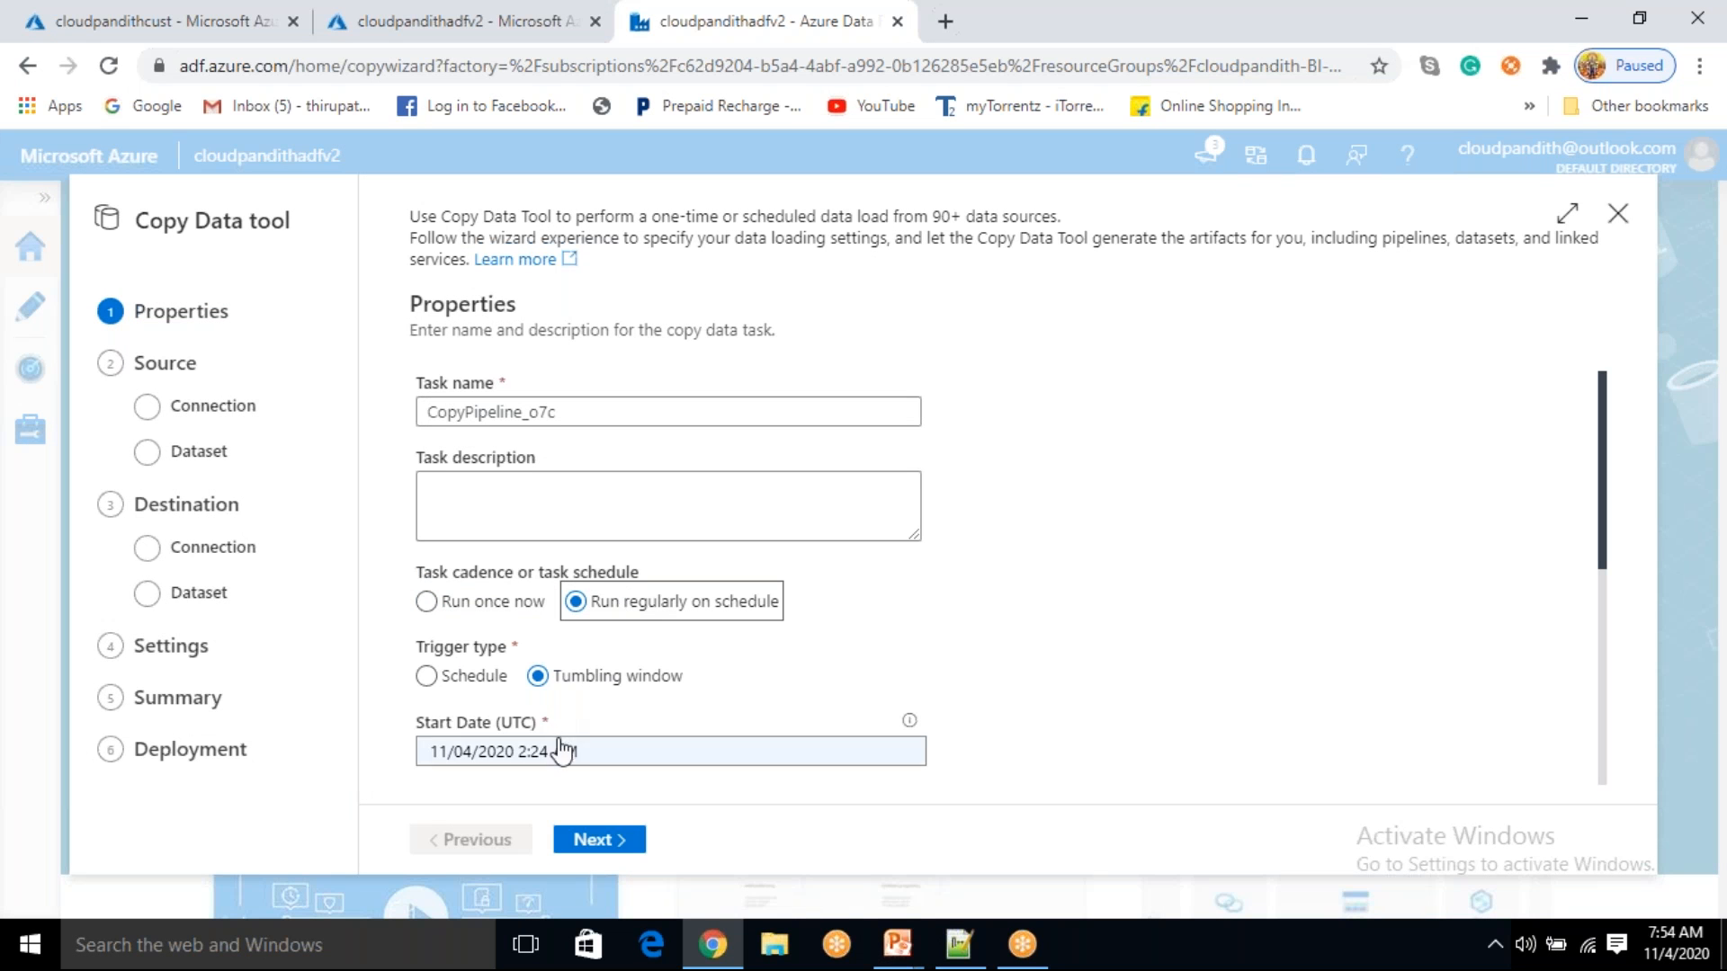
scroll(622, 755, "down", 2)
left_click(470, 550)
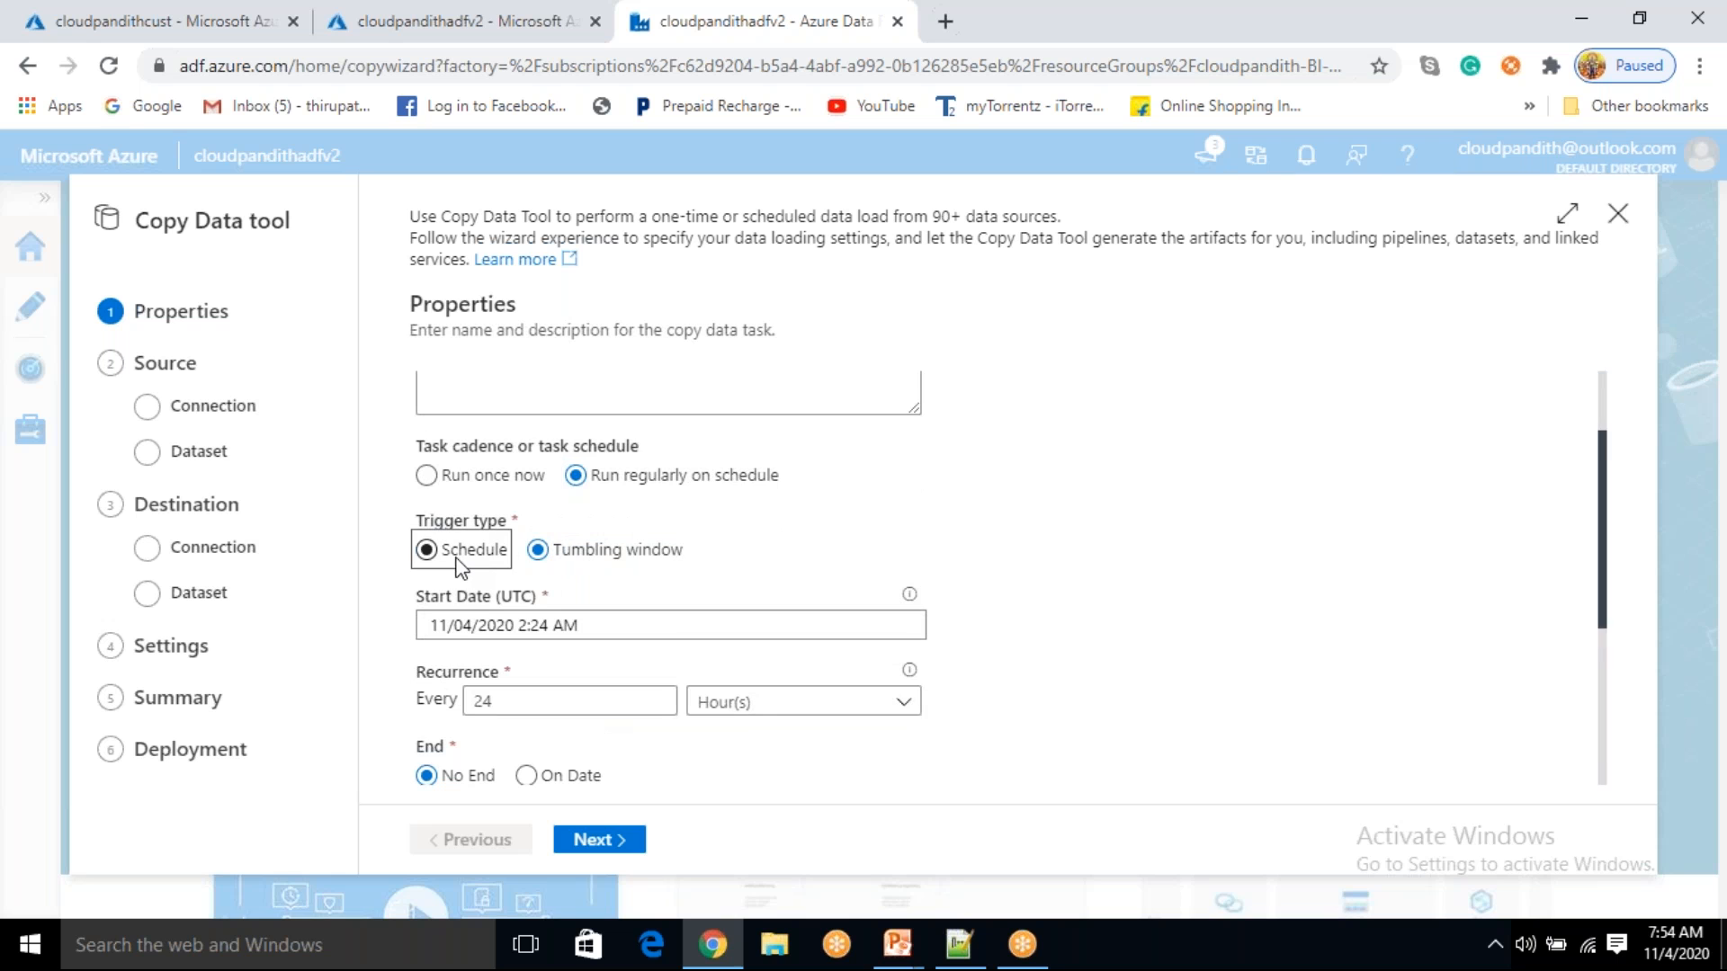
left_click(659, 555)
scroll(647, 573, "down", 3)
scroll(389, 557, "up", 5)
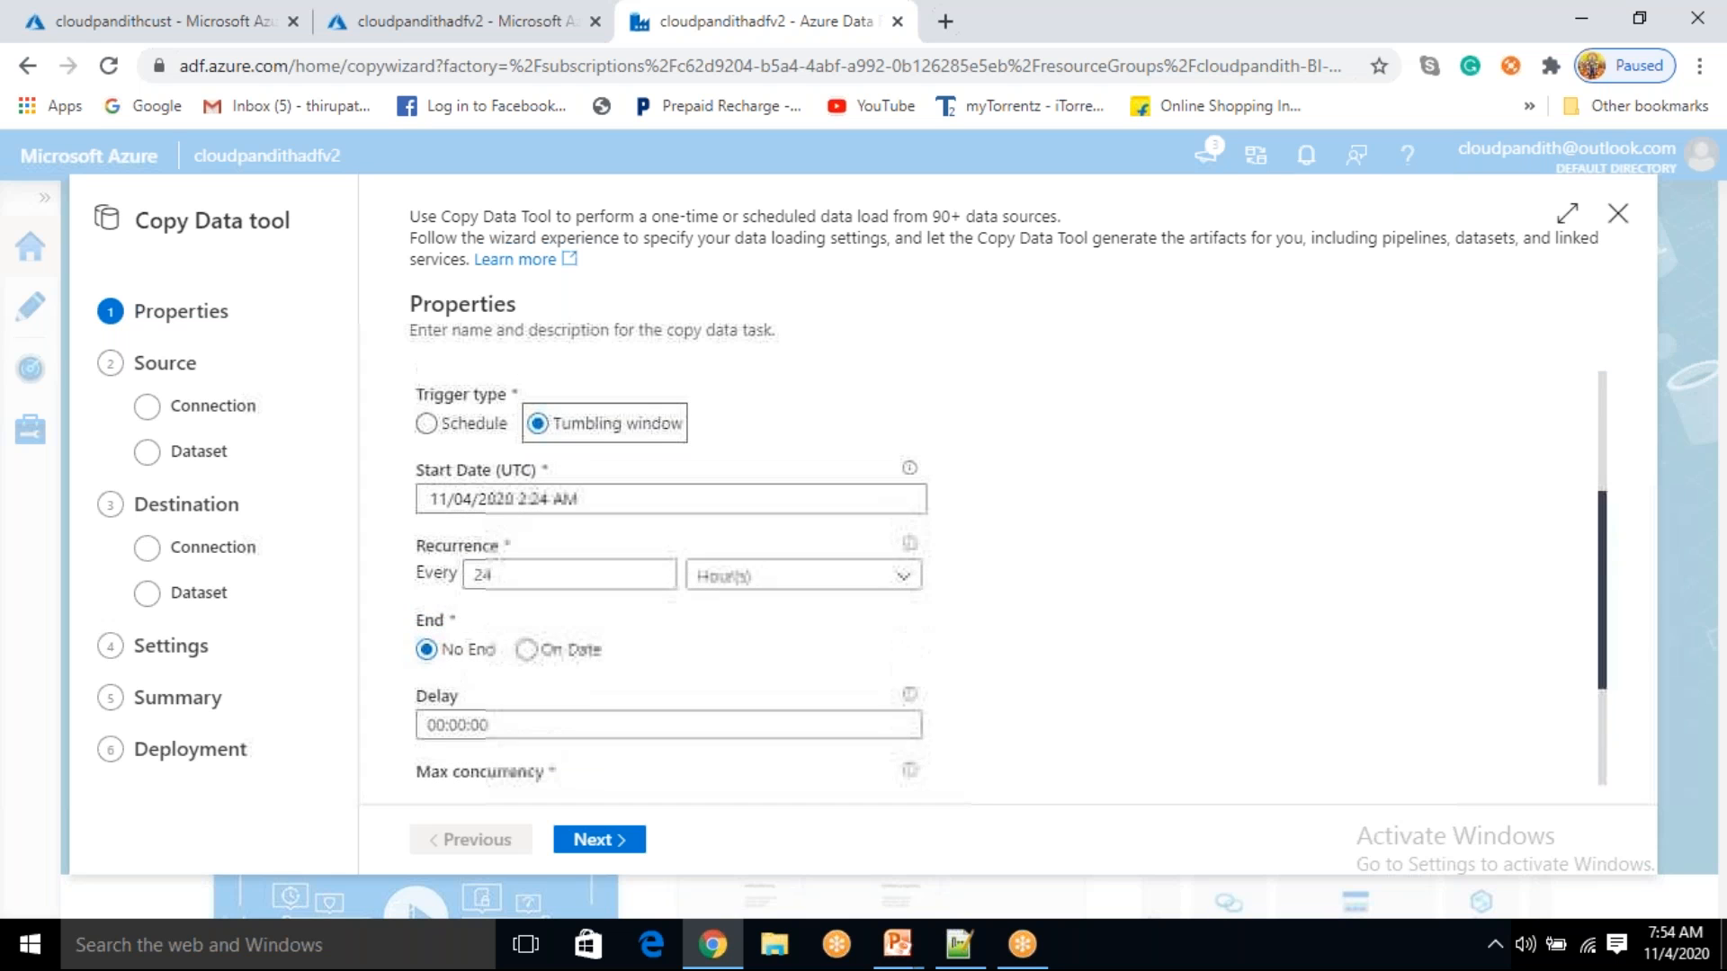
- Examine the source data store page of the copy task, try to go on to its dataset, and discard the task
left_click(604, 842)
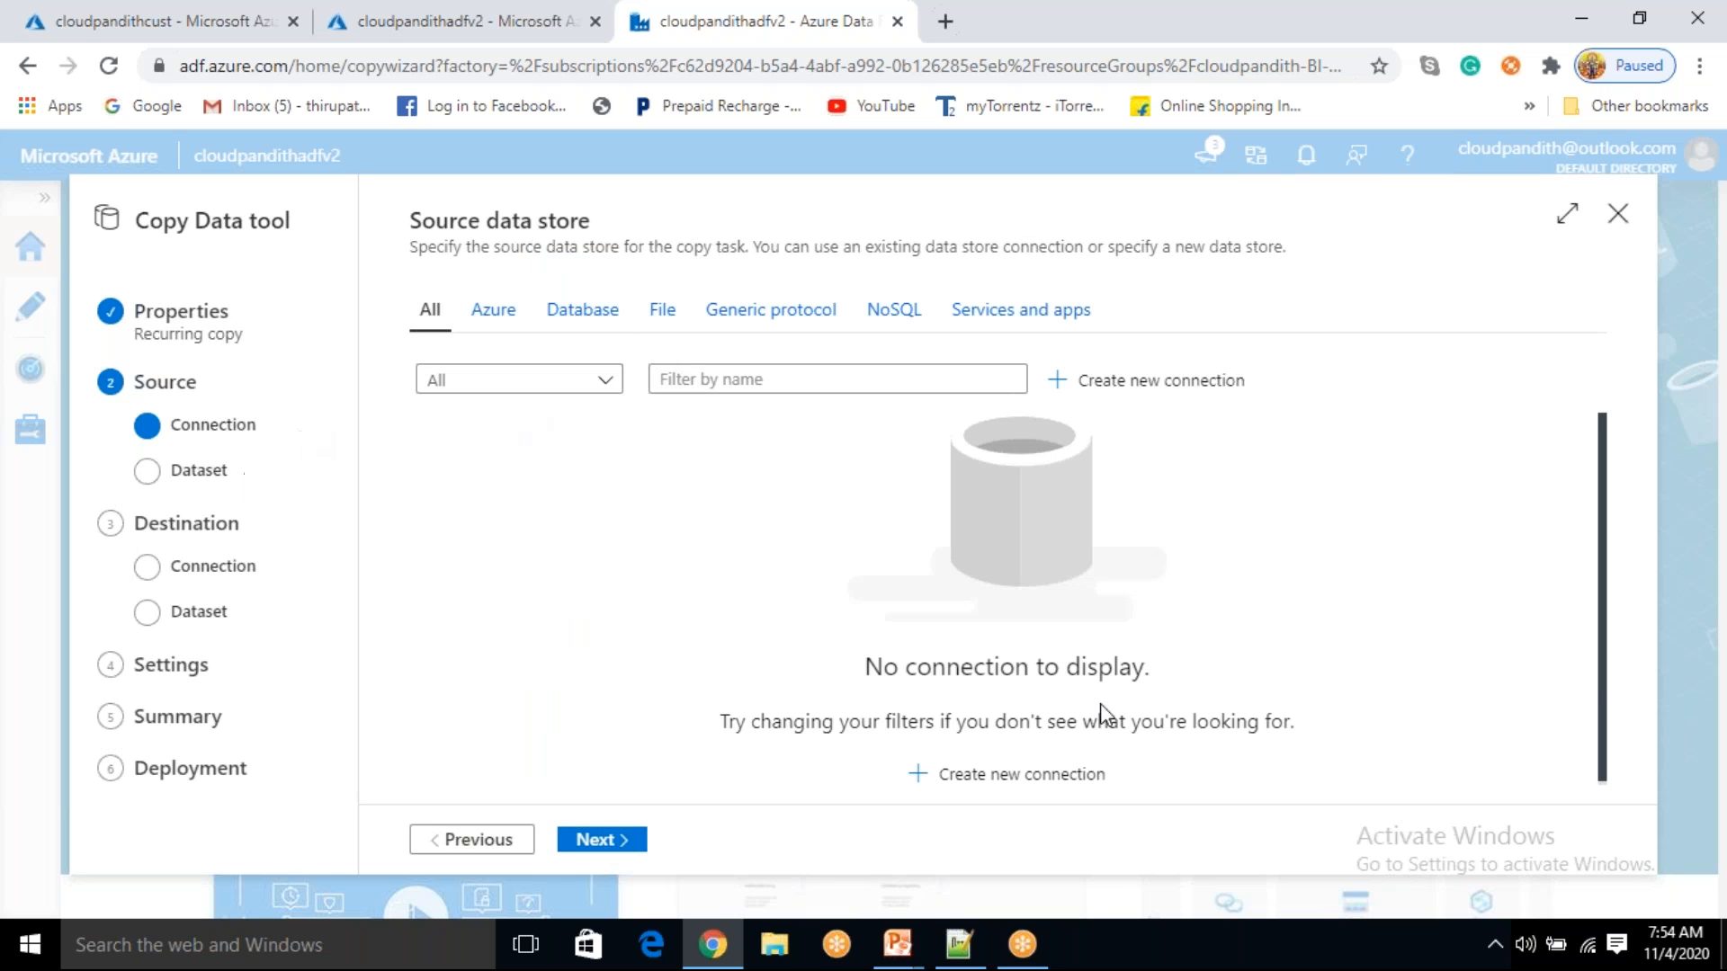
left_click(181, 475)
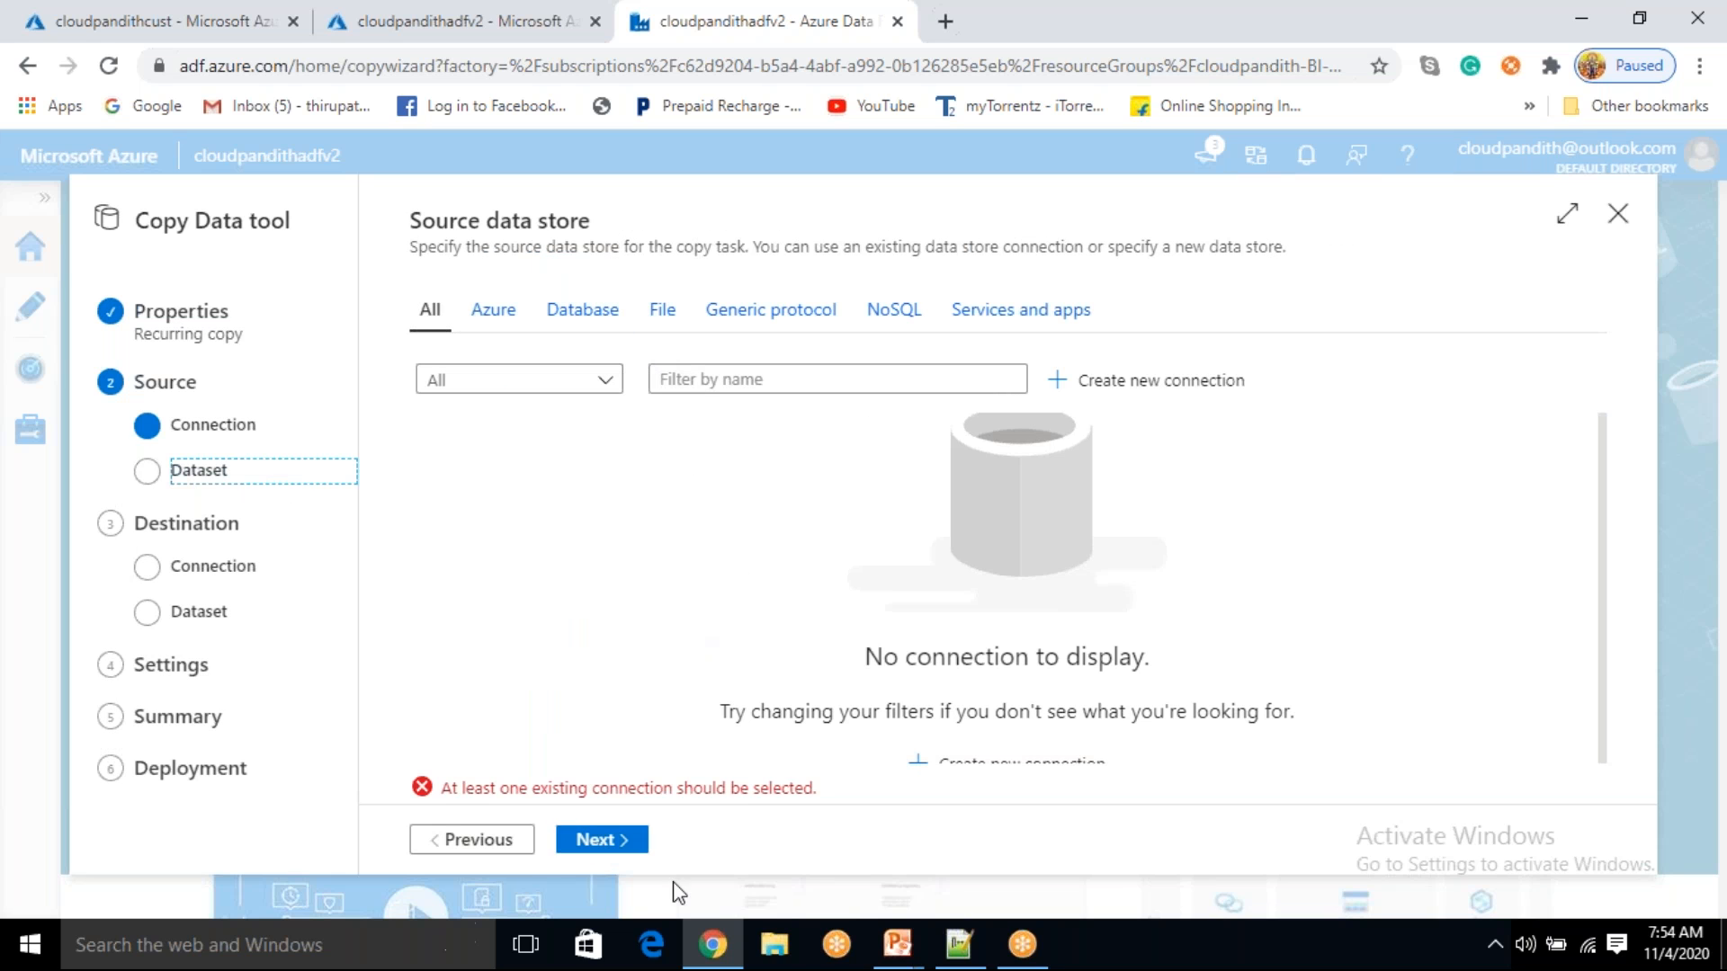
left_click(1619, 218)
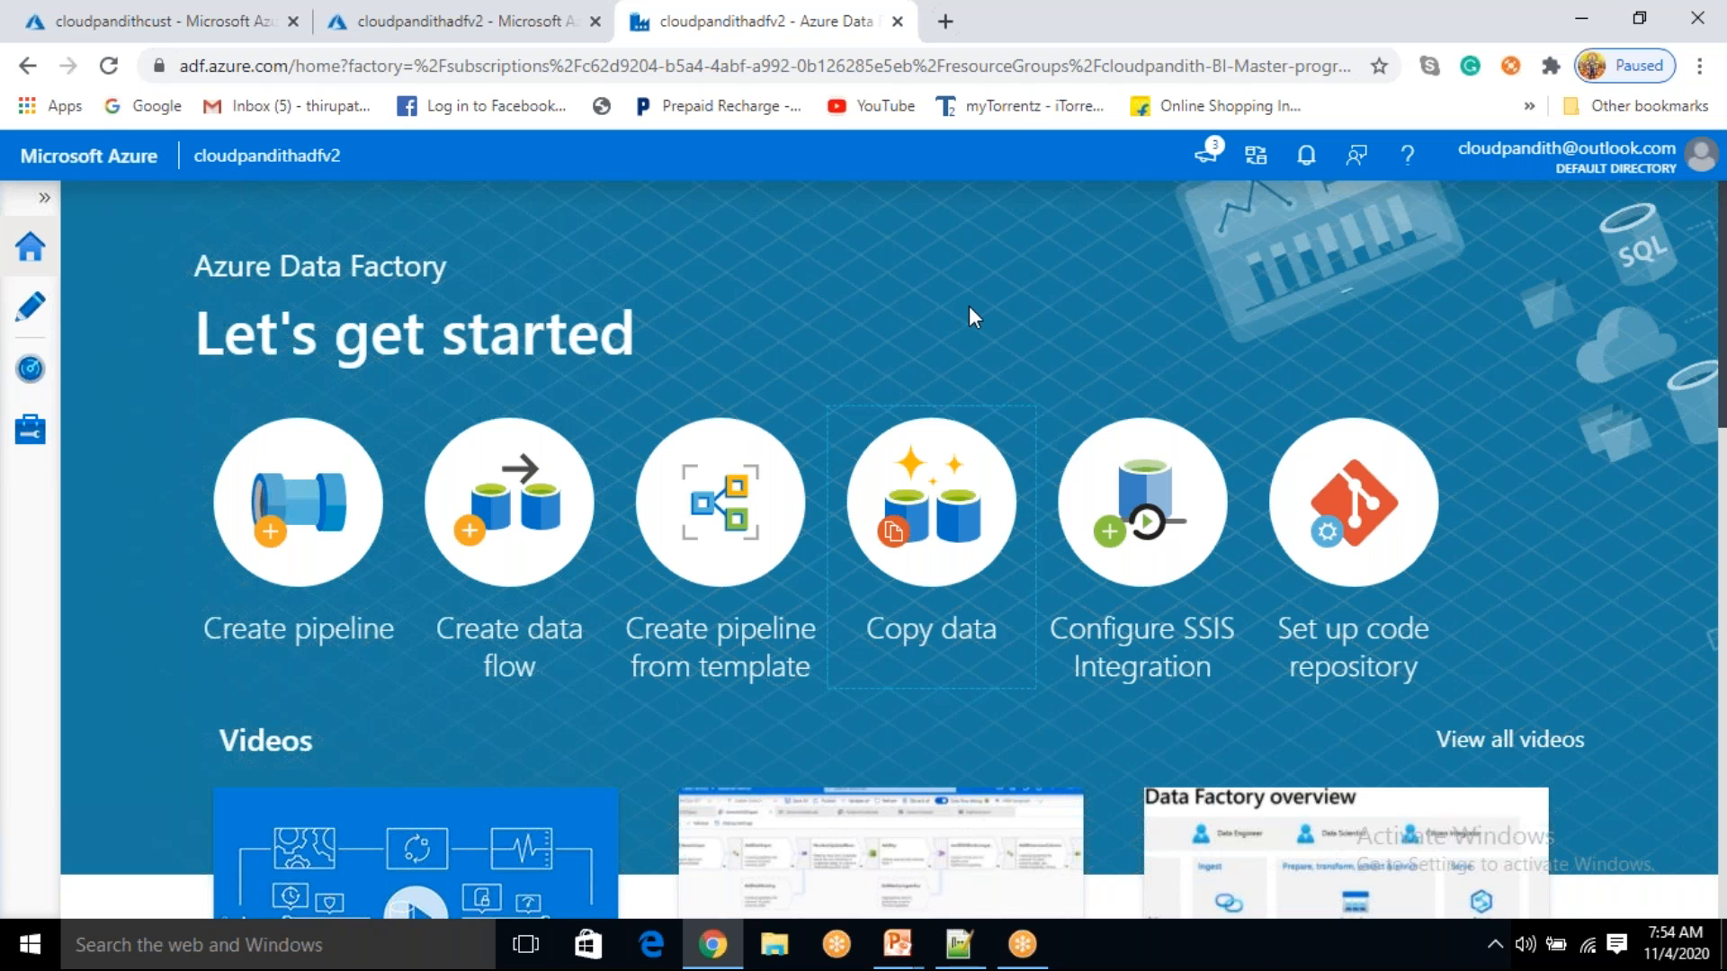
- Tour the data factory's home and authoring pages, and examine the pipeline runs and trigger runs in monitoring
left_click(40, 319)
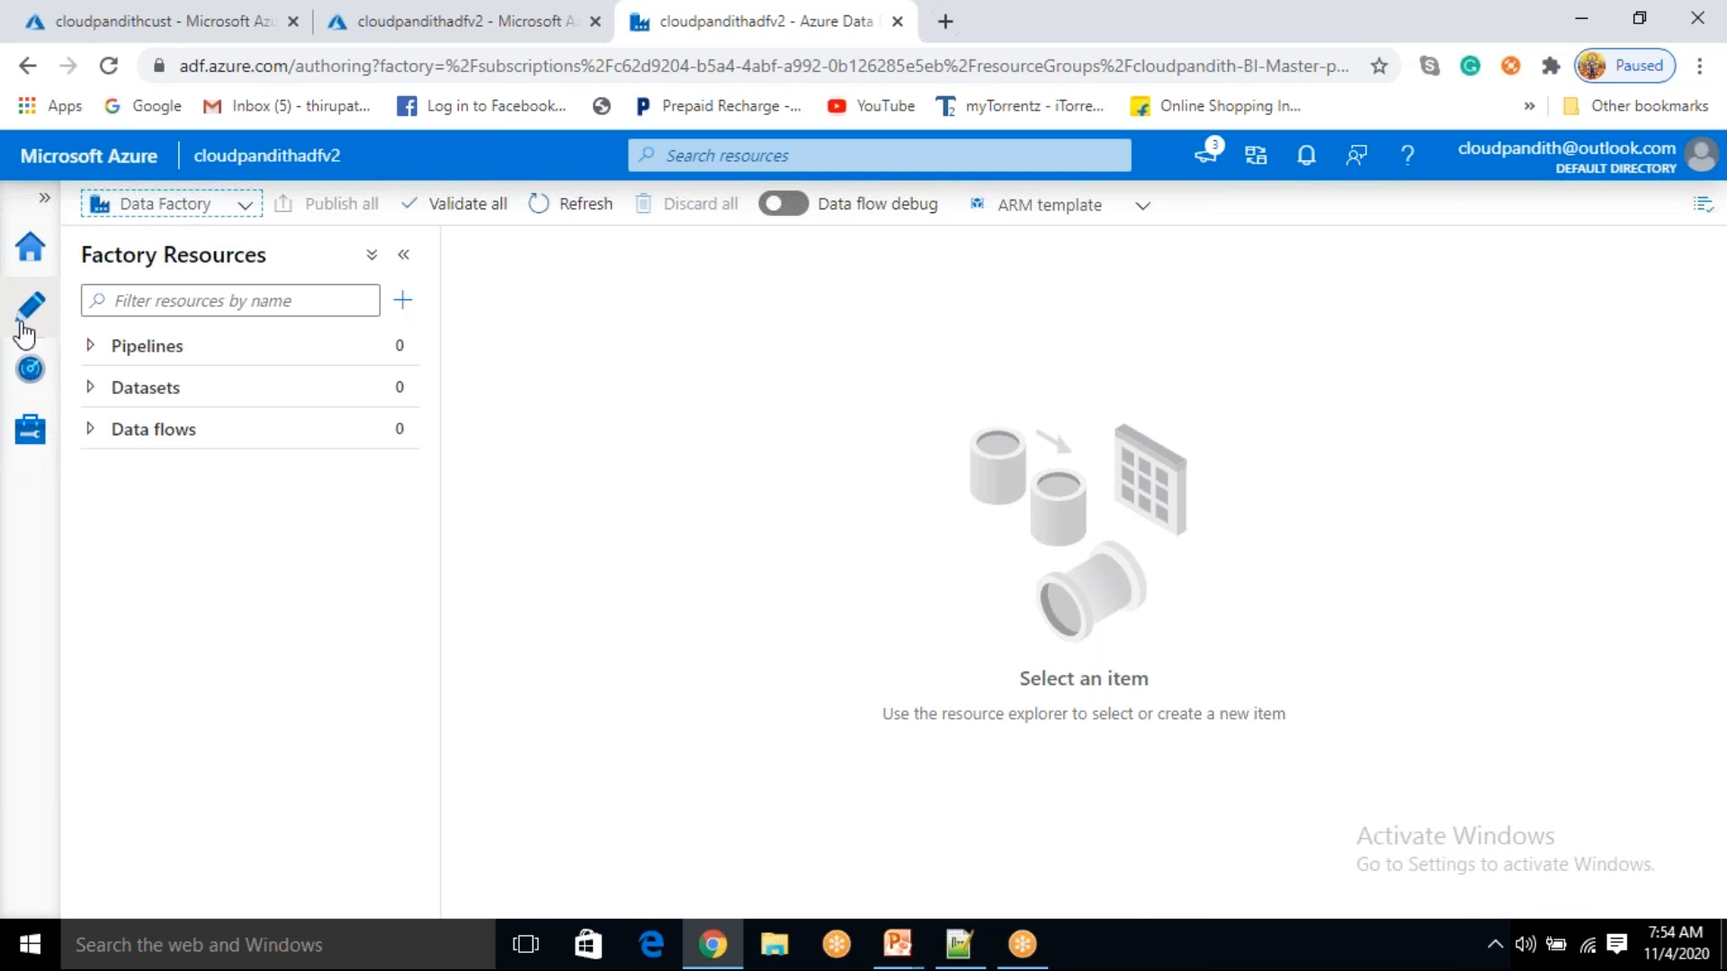
left_click(45, 433)
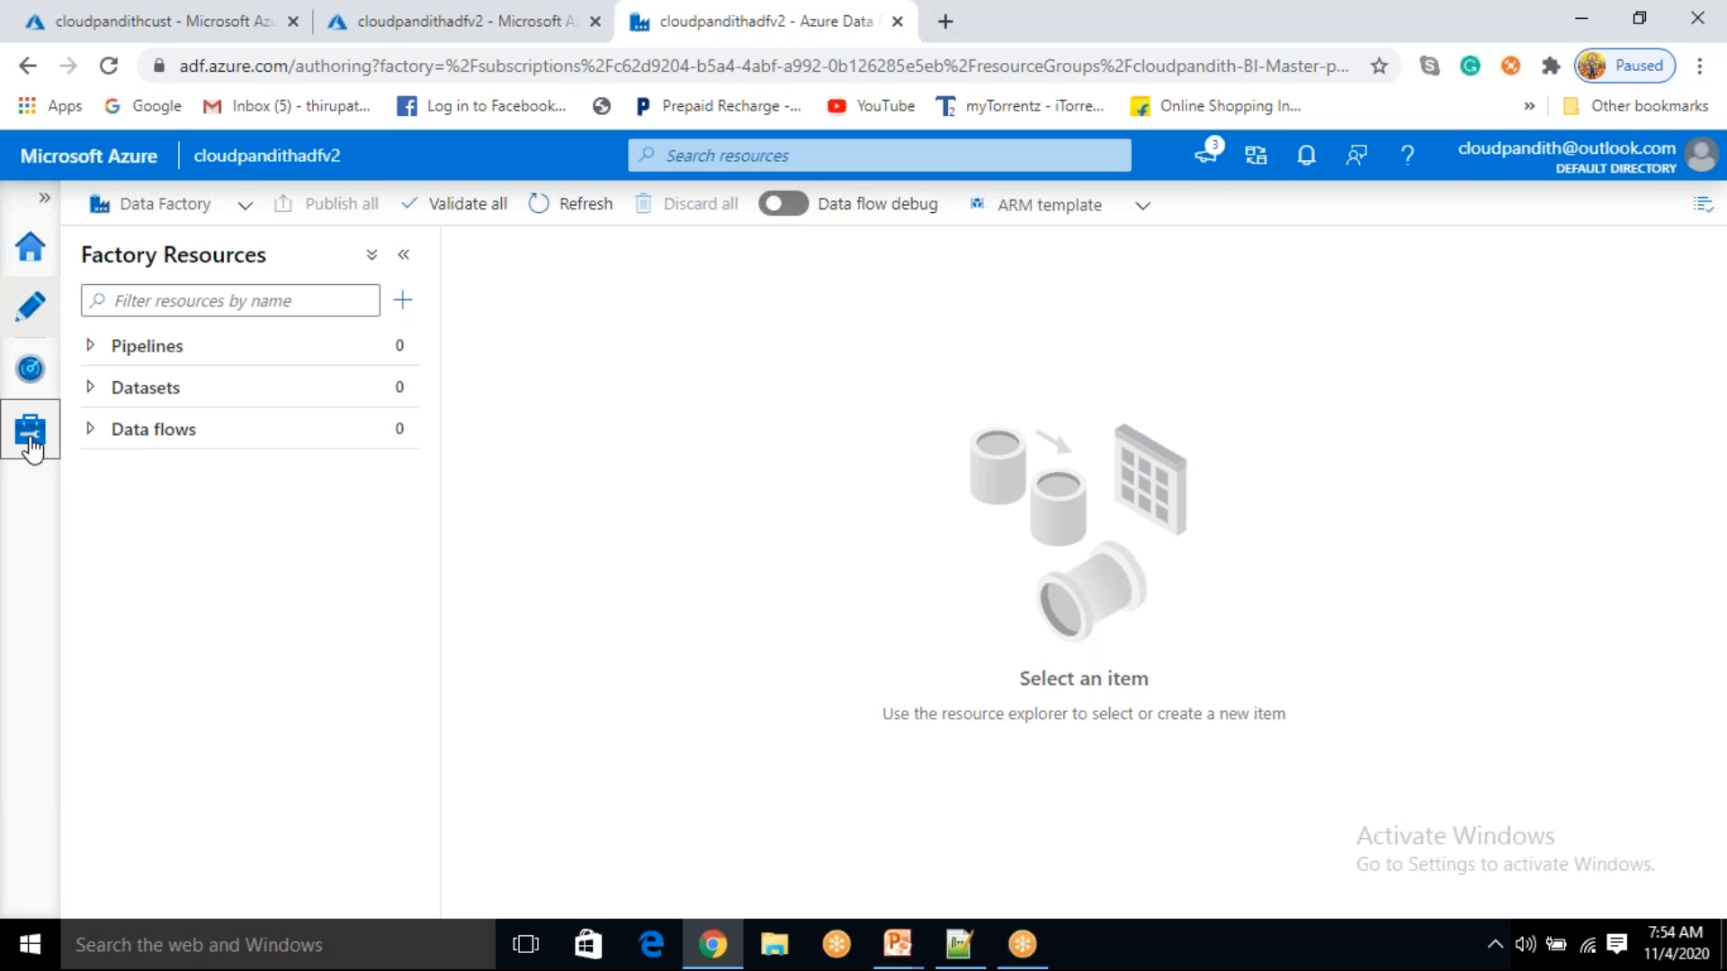
left_click(28, 260)
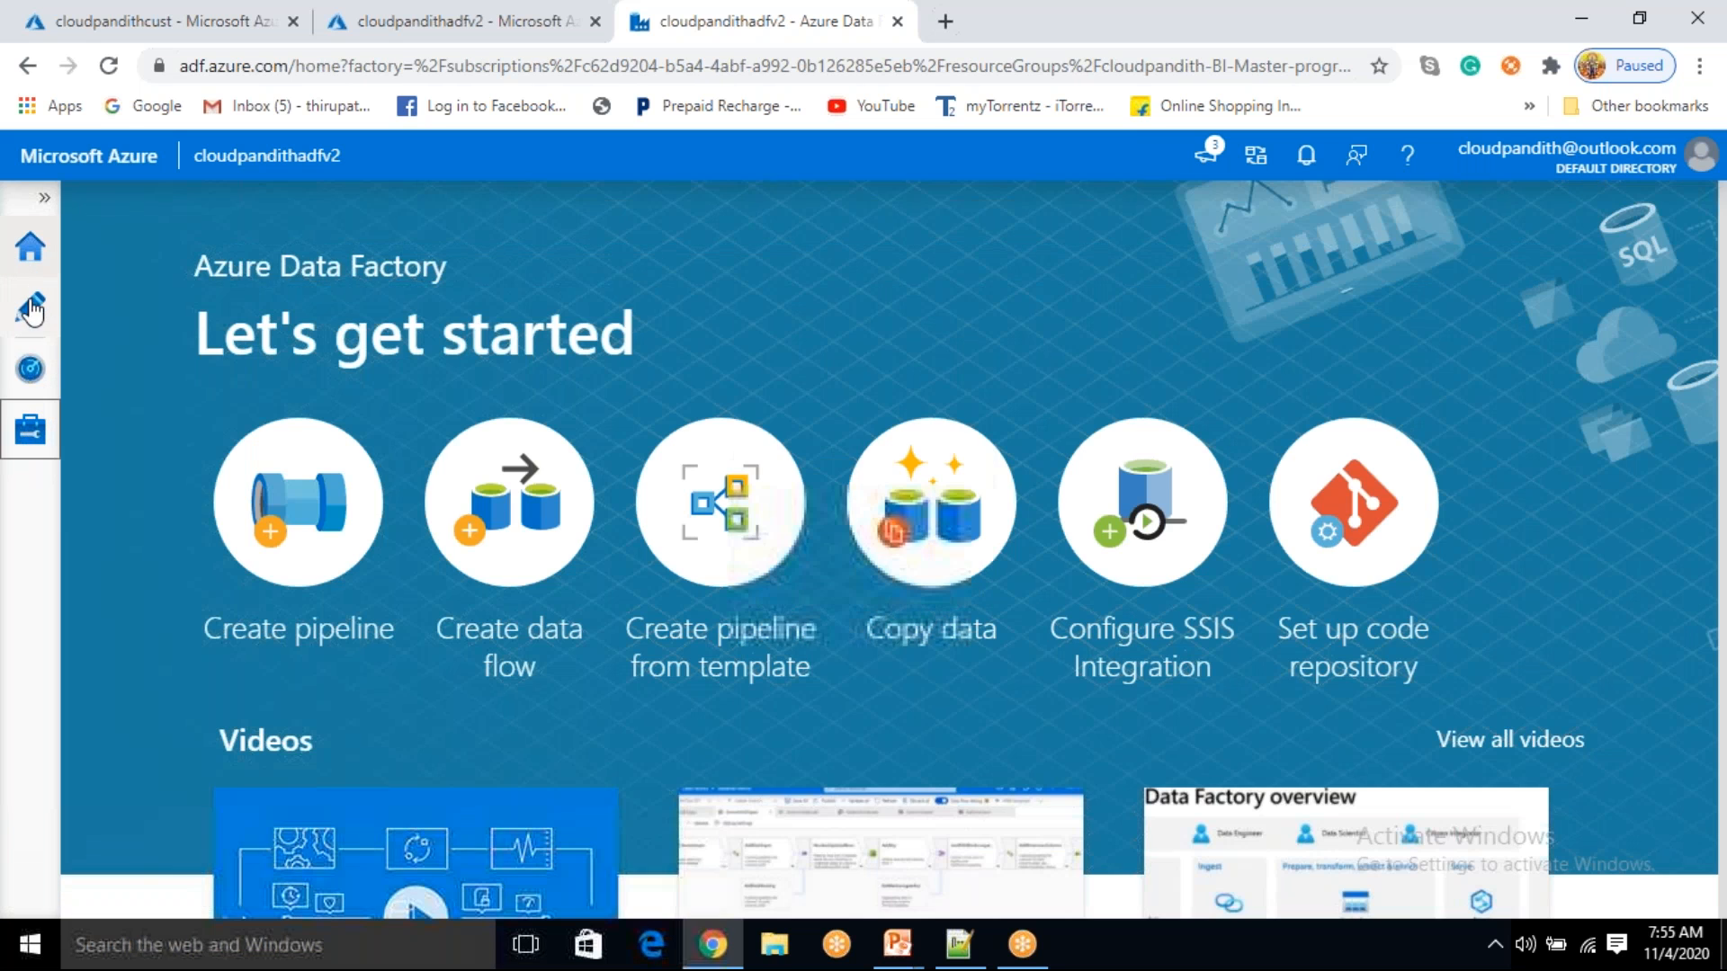
left_click(31, 310)
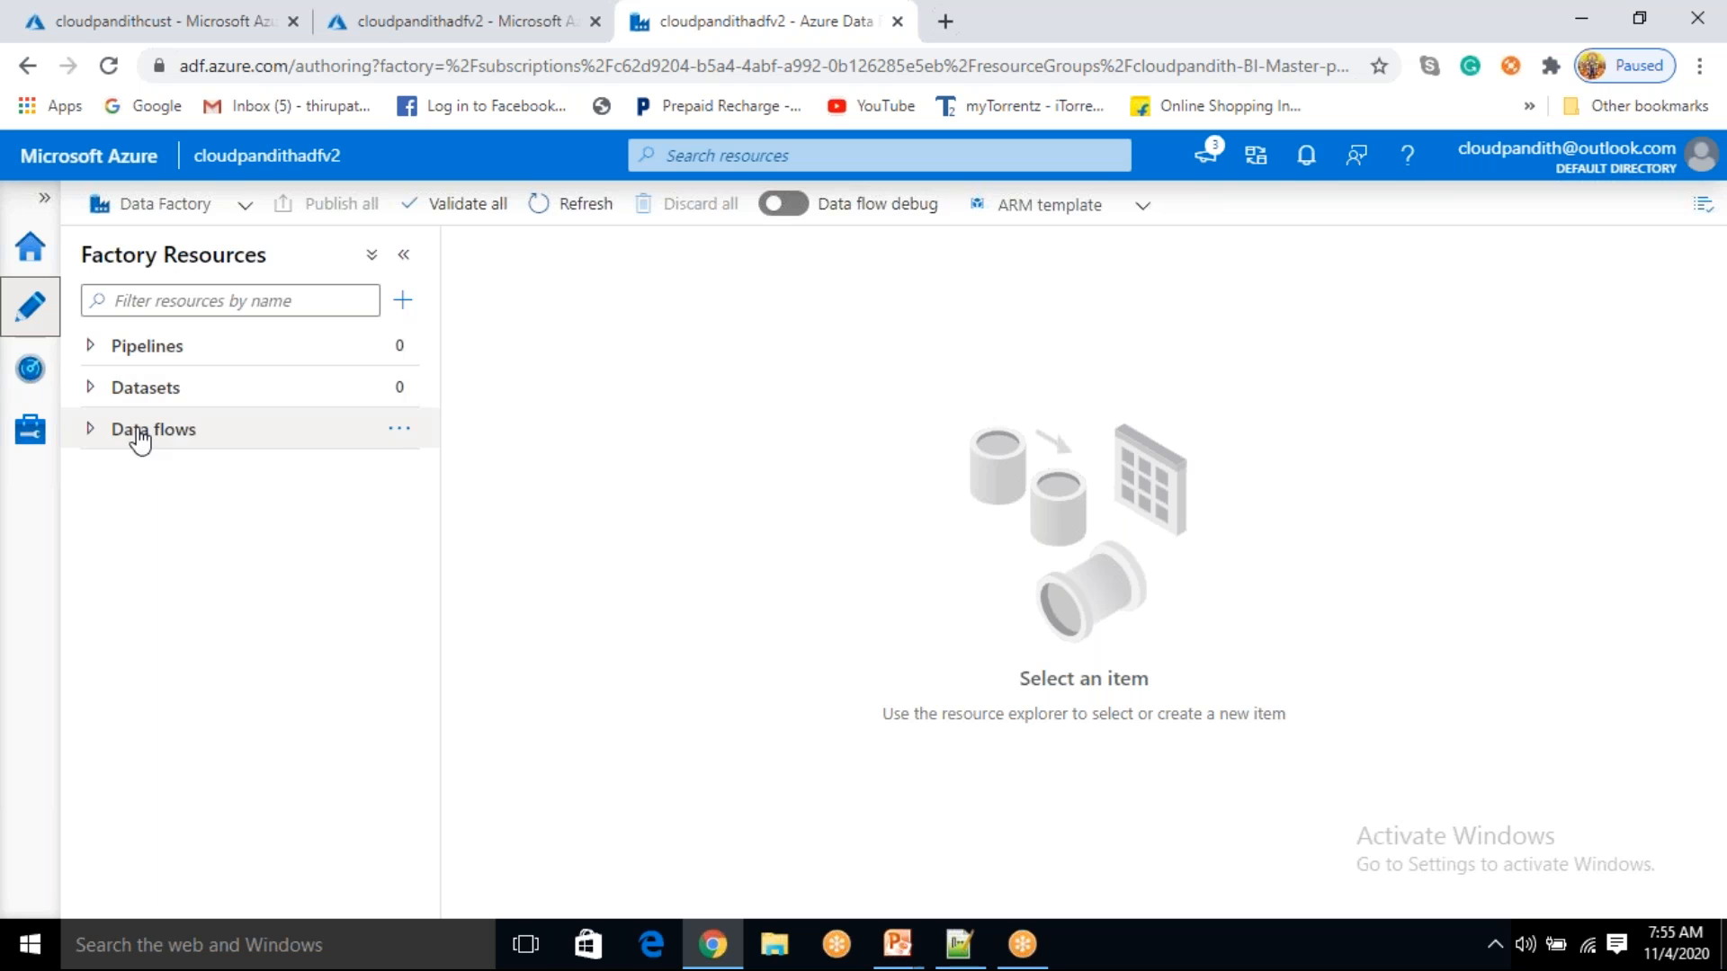
left_click(30, 372)
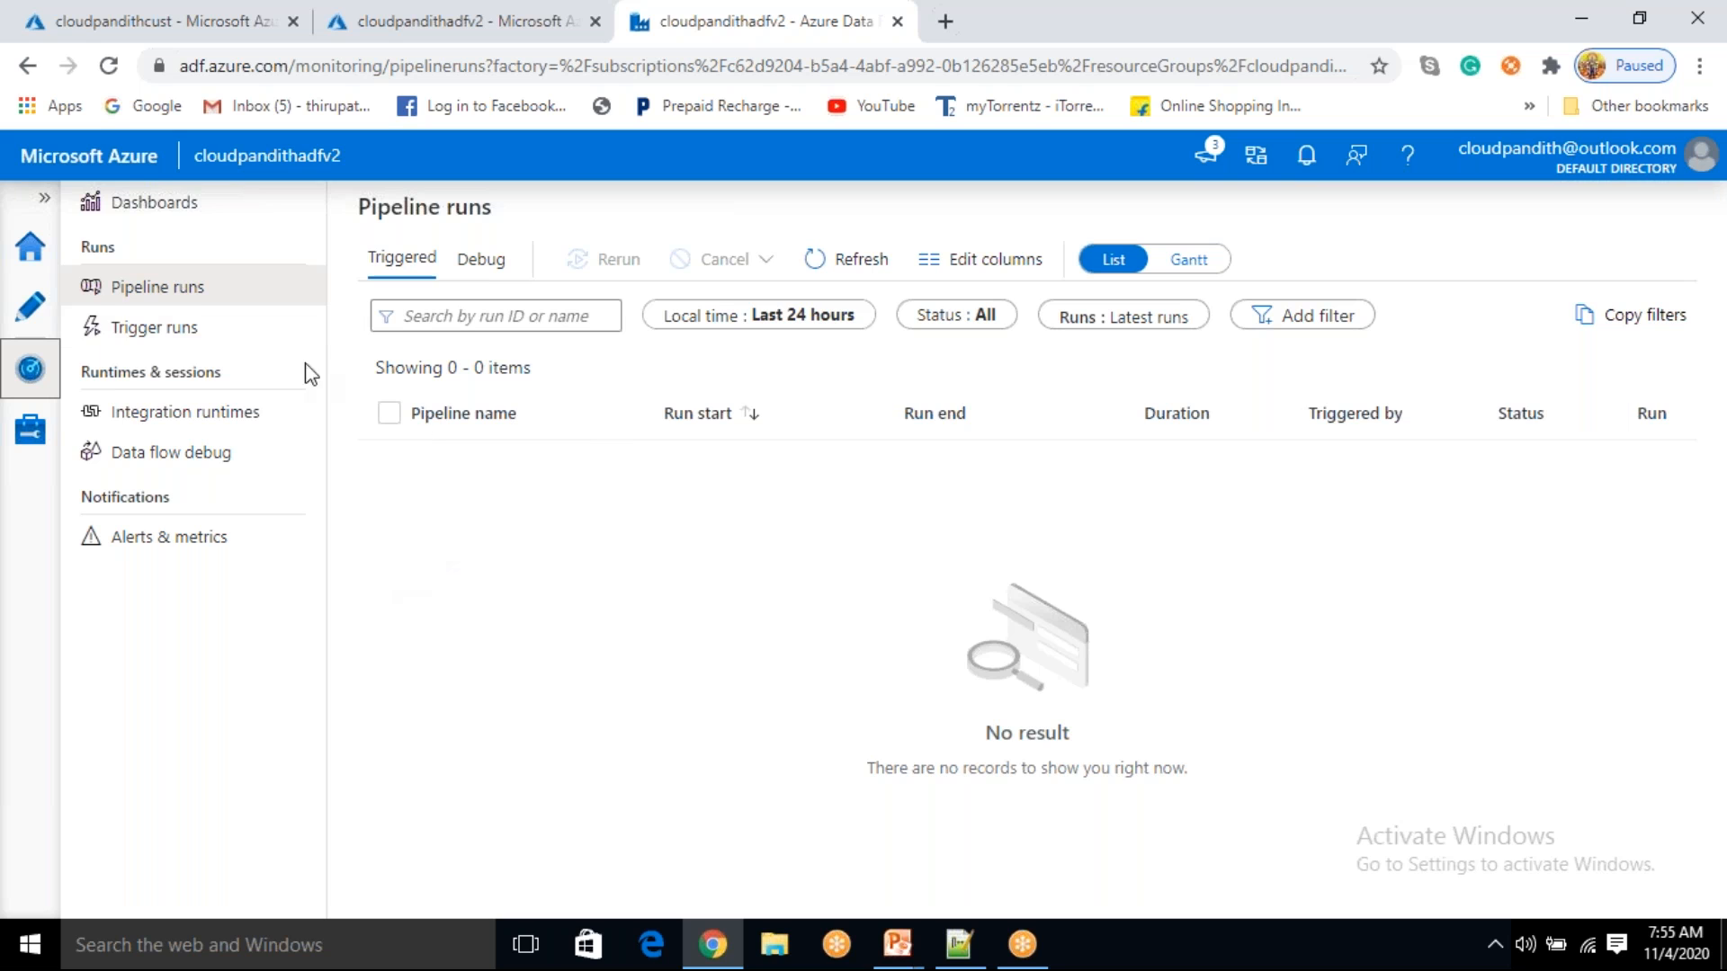
left_click(209, 340)
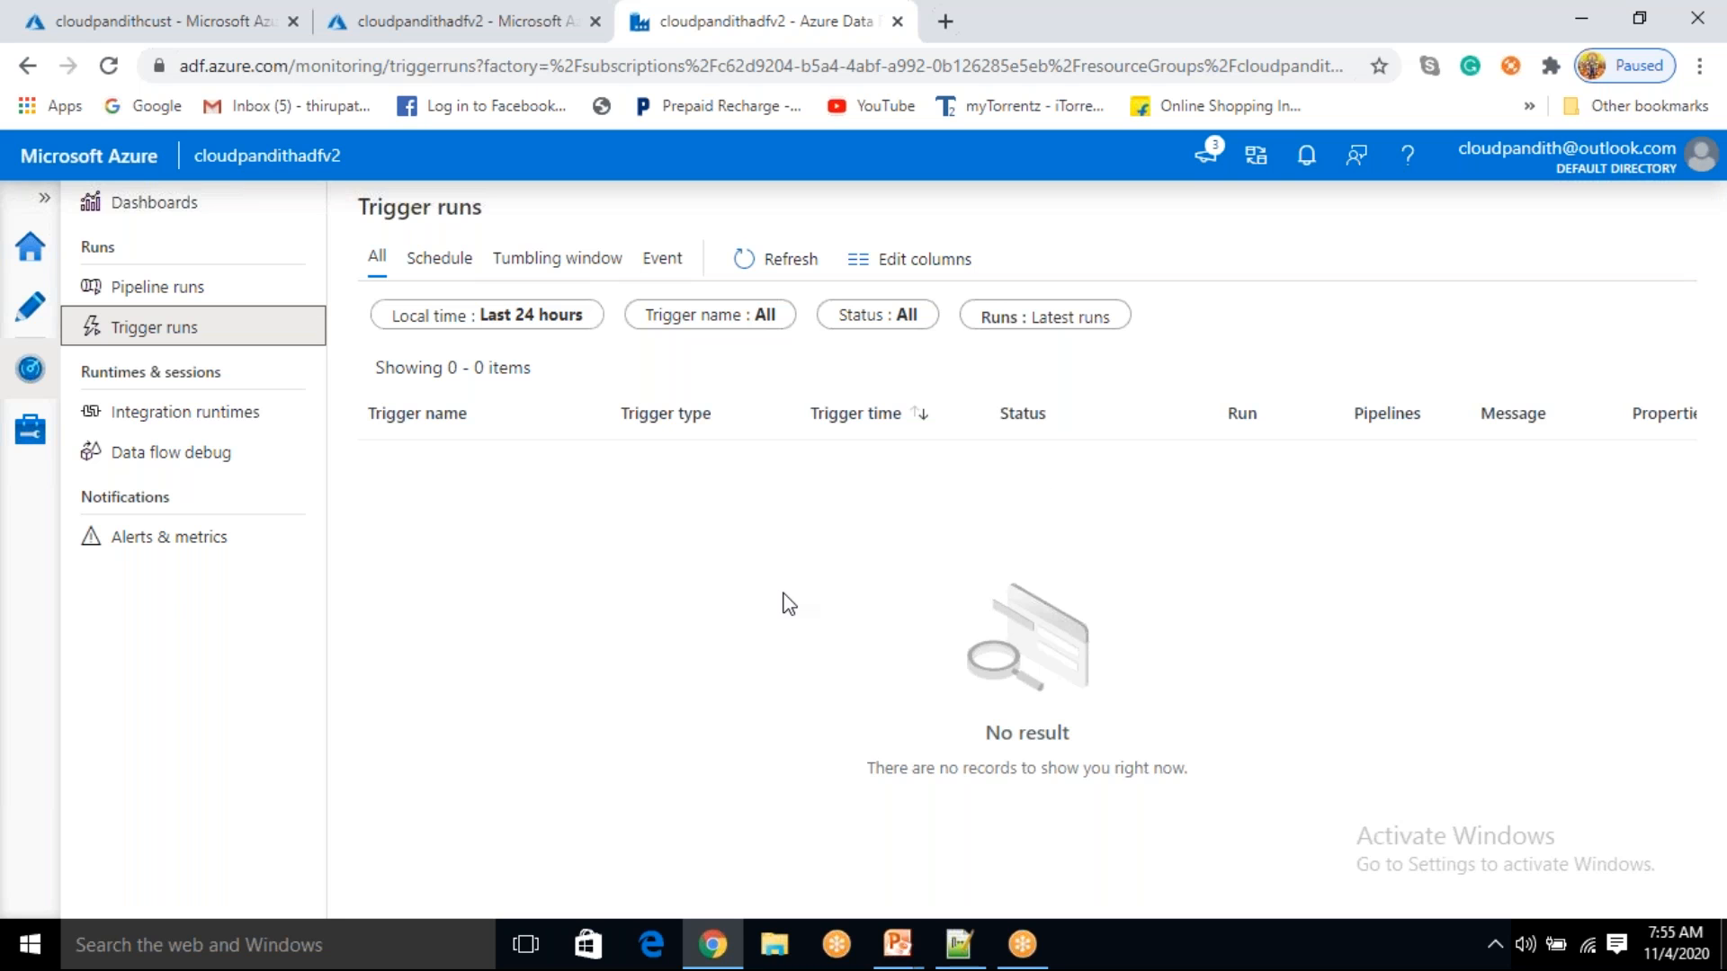
- Examine the monitoring pages for integration runtimes by type (Self-Hosted, Azure, Azure-SSIS), data flow debug sessions, and alerts and metrics
left_click(245, 416)
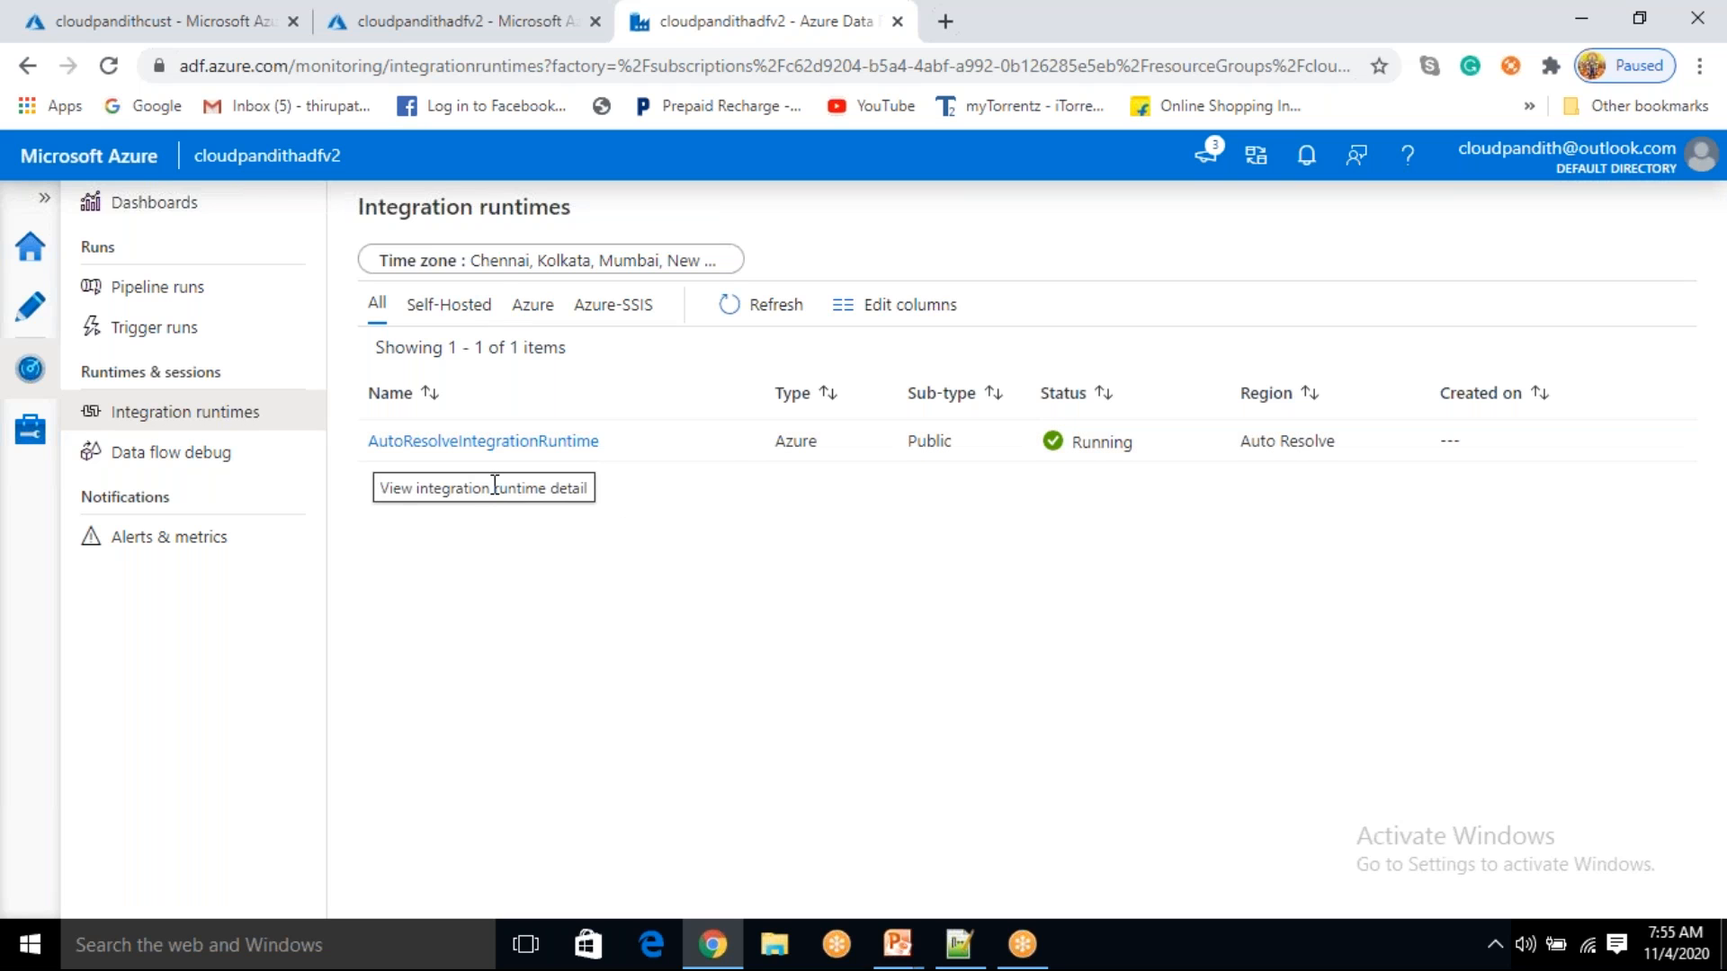
left_click(456, 310)
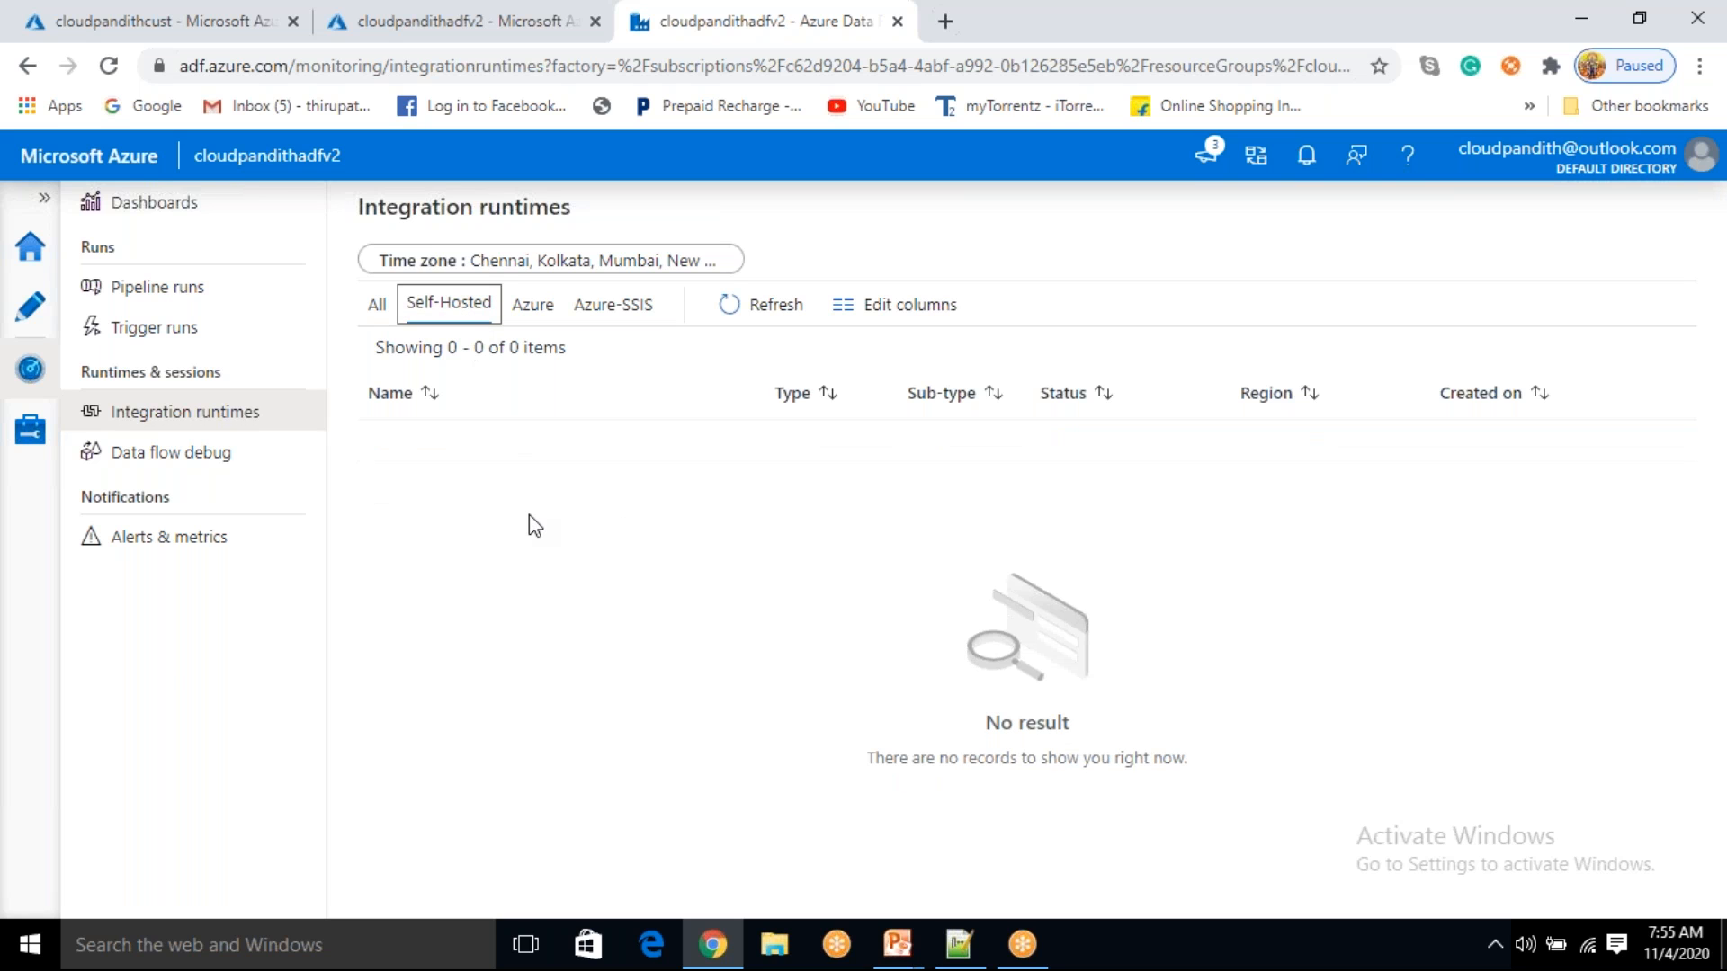
left_click(538, 311)
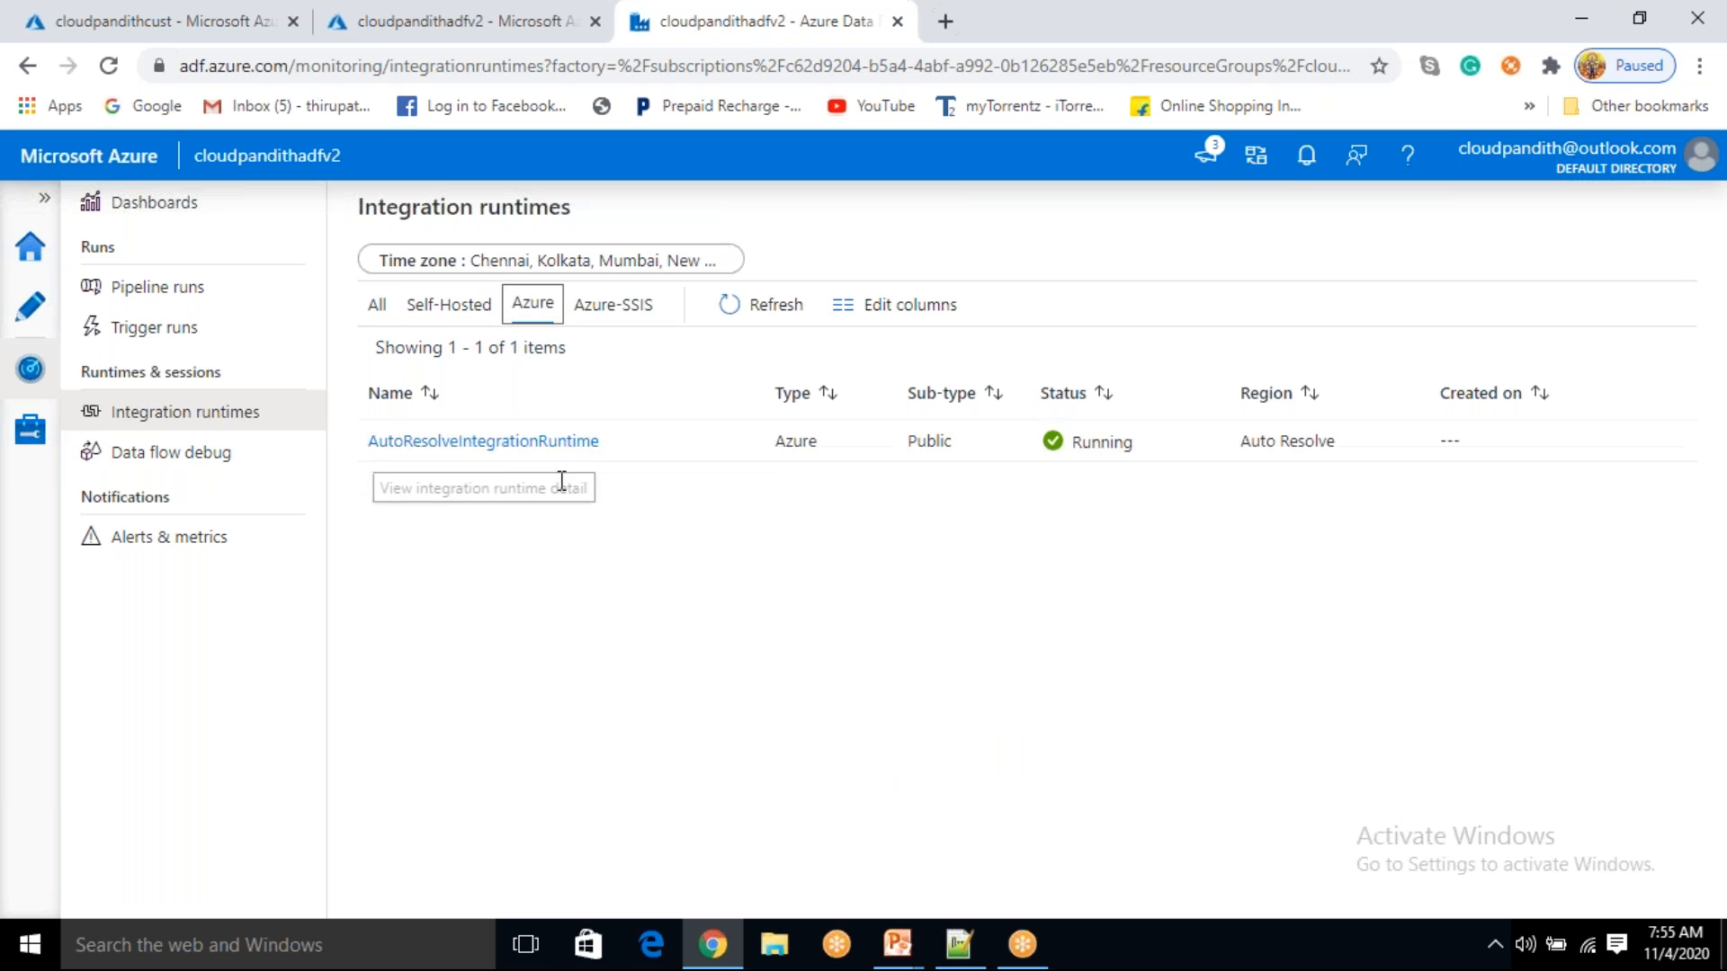
left_click(616, 311)
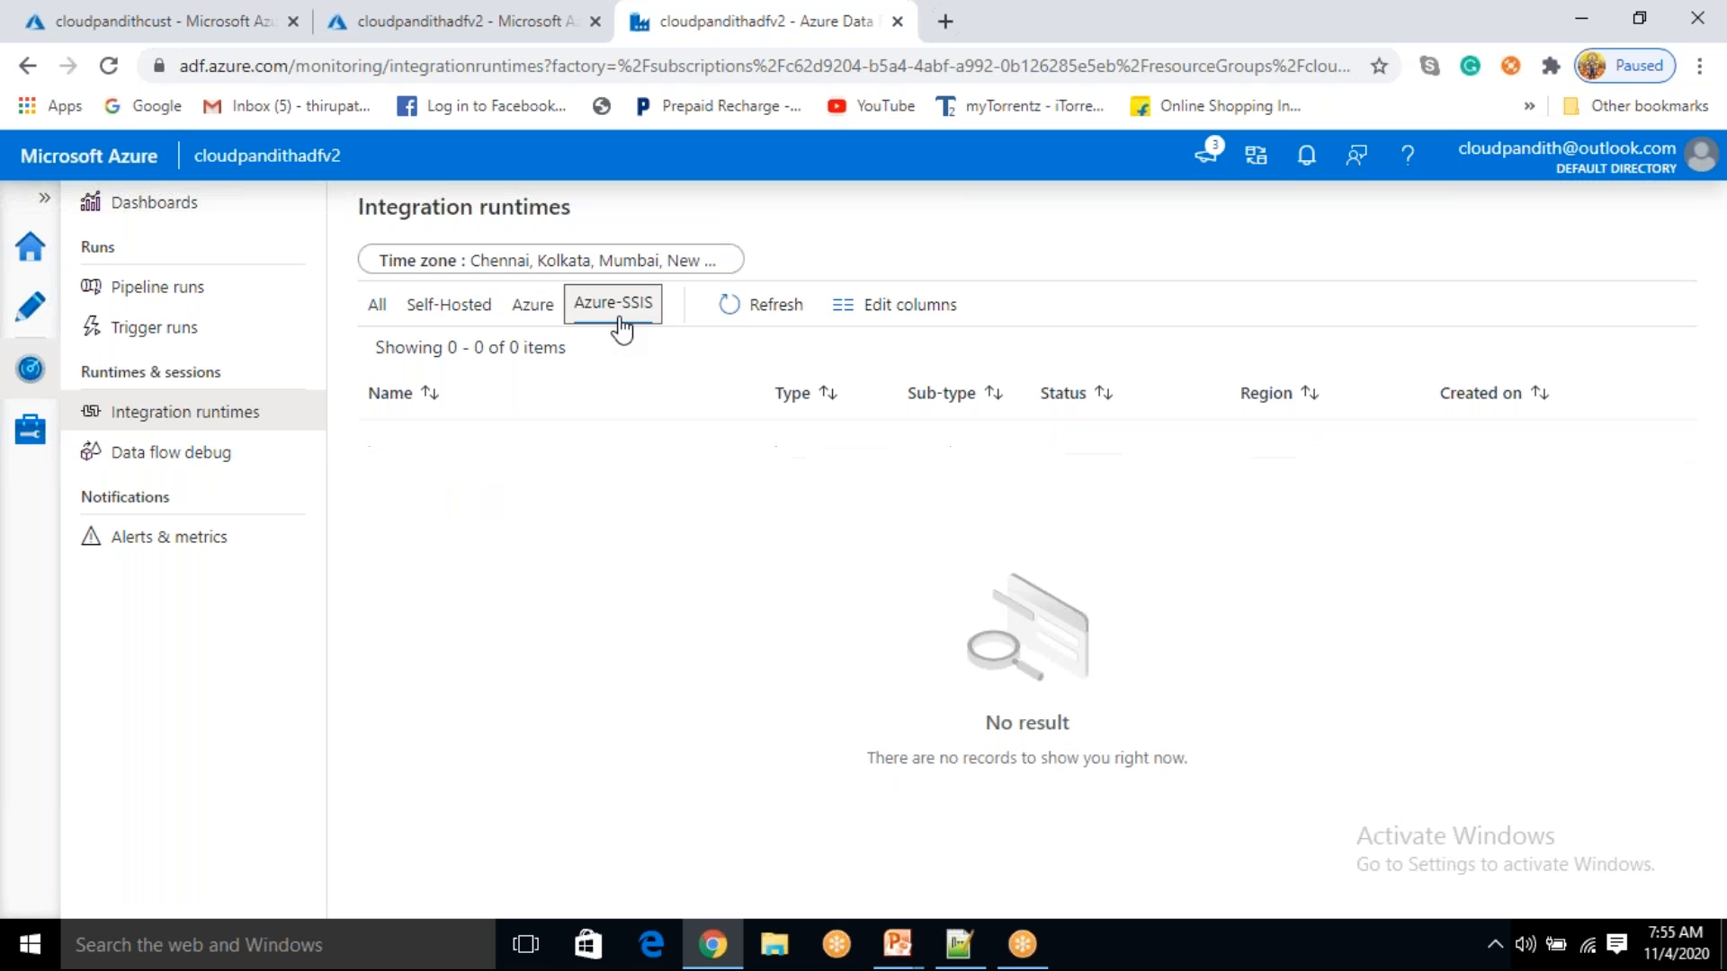
left_click(376, 308)
left_click(219, 468)
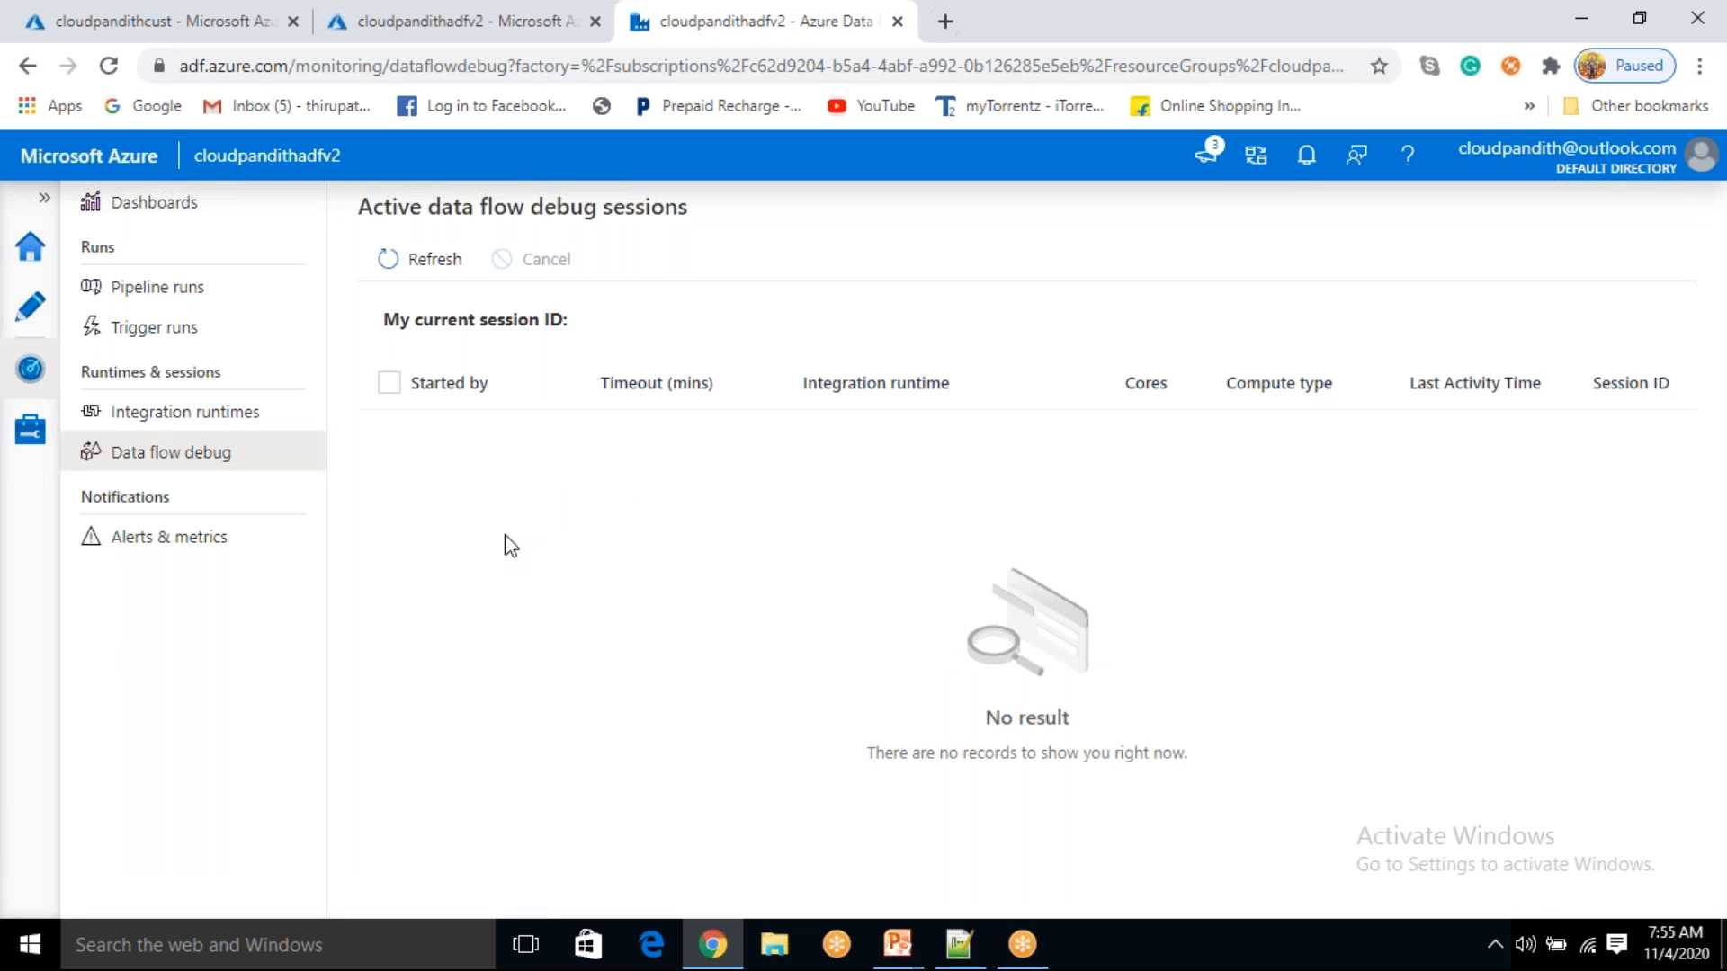
left_click(149, 538)
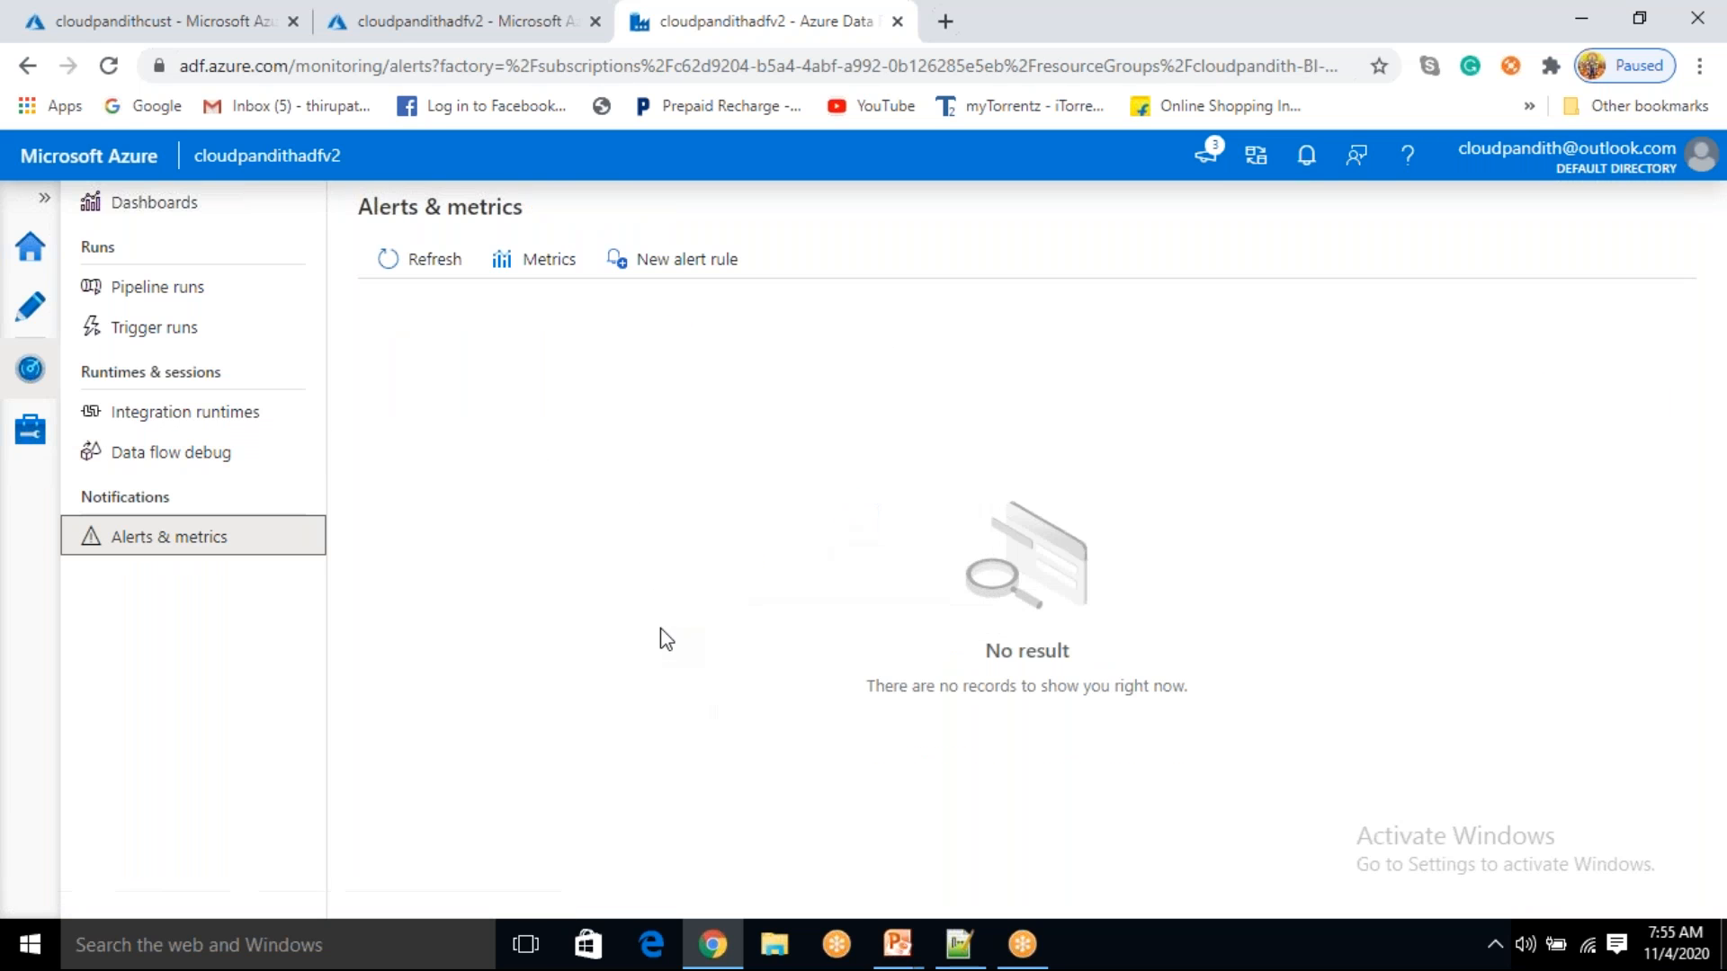
- Tour the management pages for linked services, integration runtimes and their setup types, Git configuration, triggers and global parameters
left_click(41, 450)
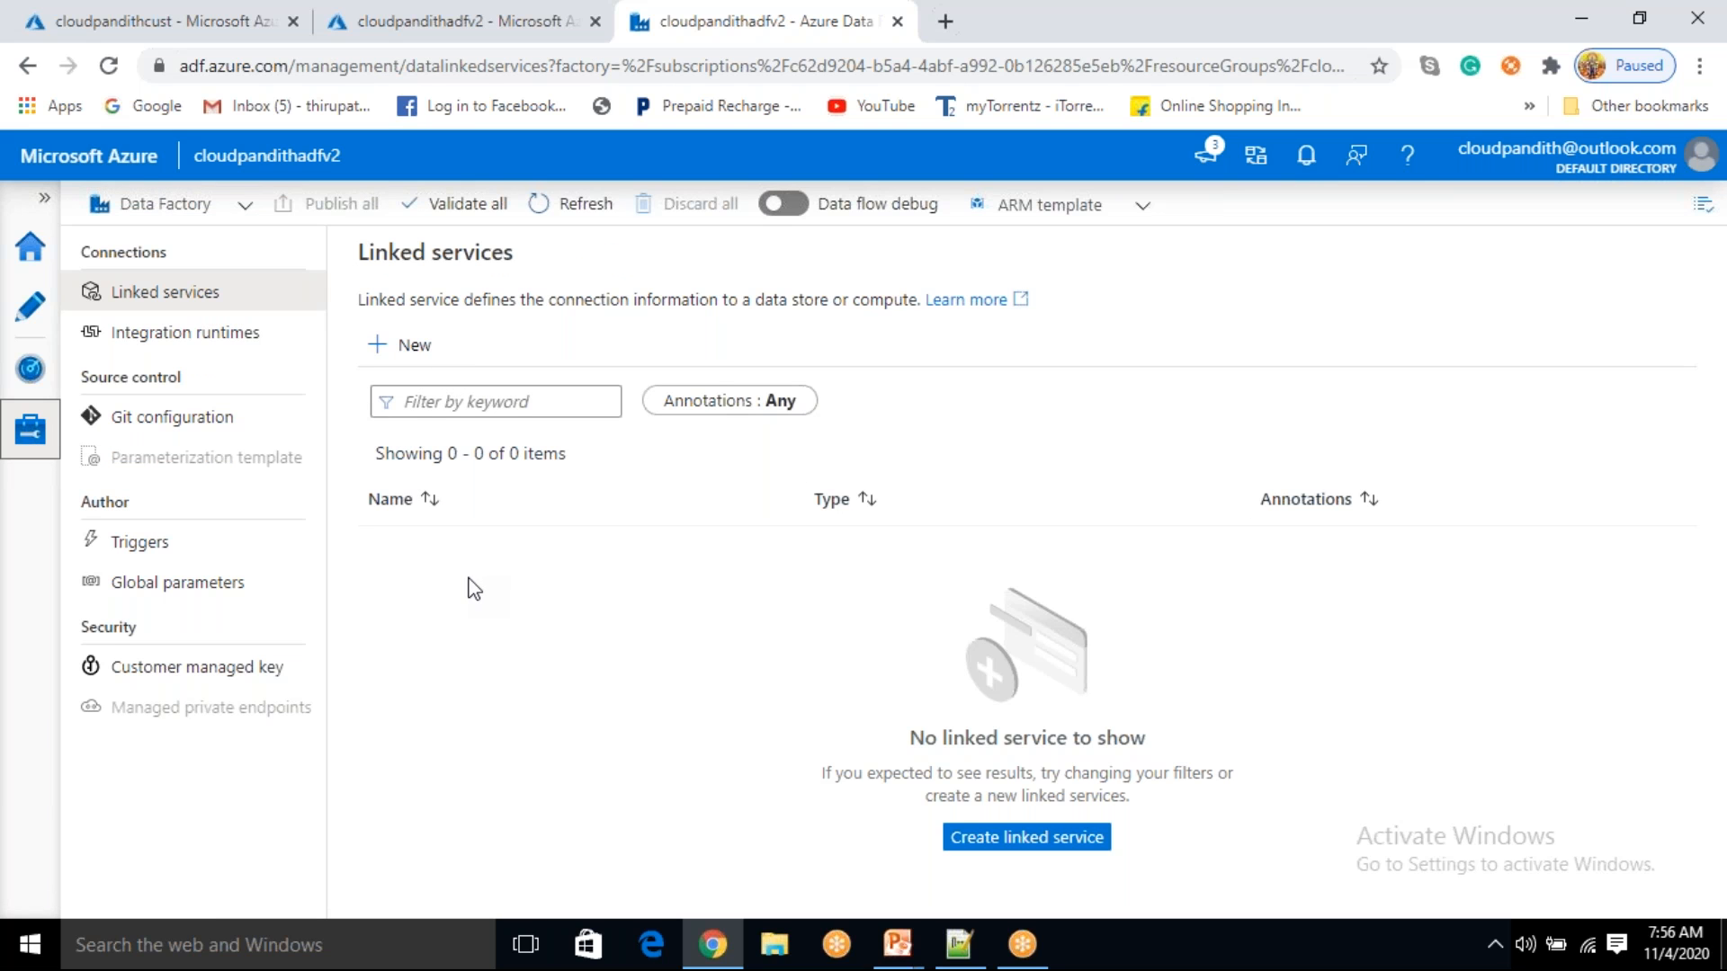
left_click(165, 339)
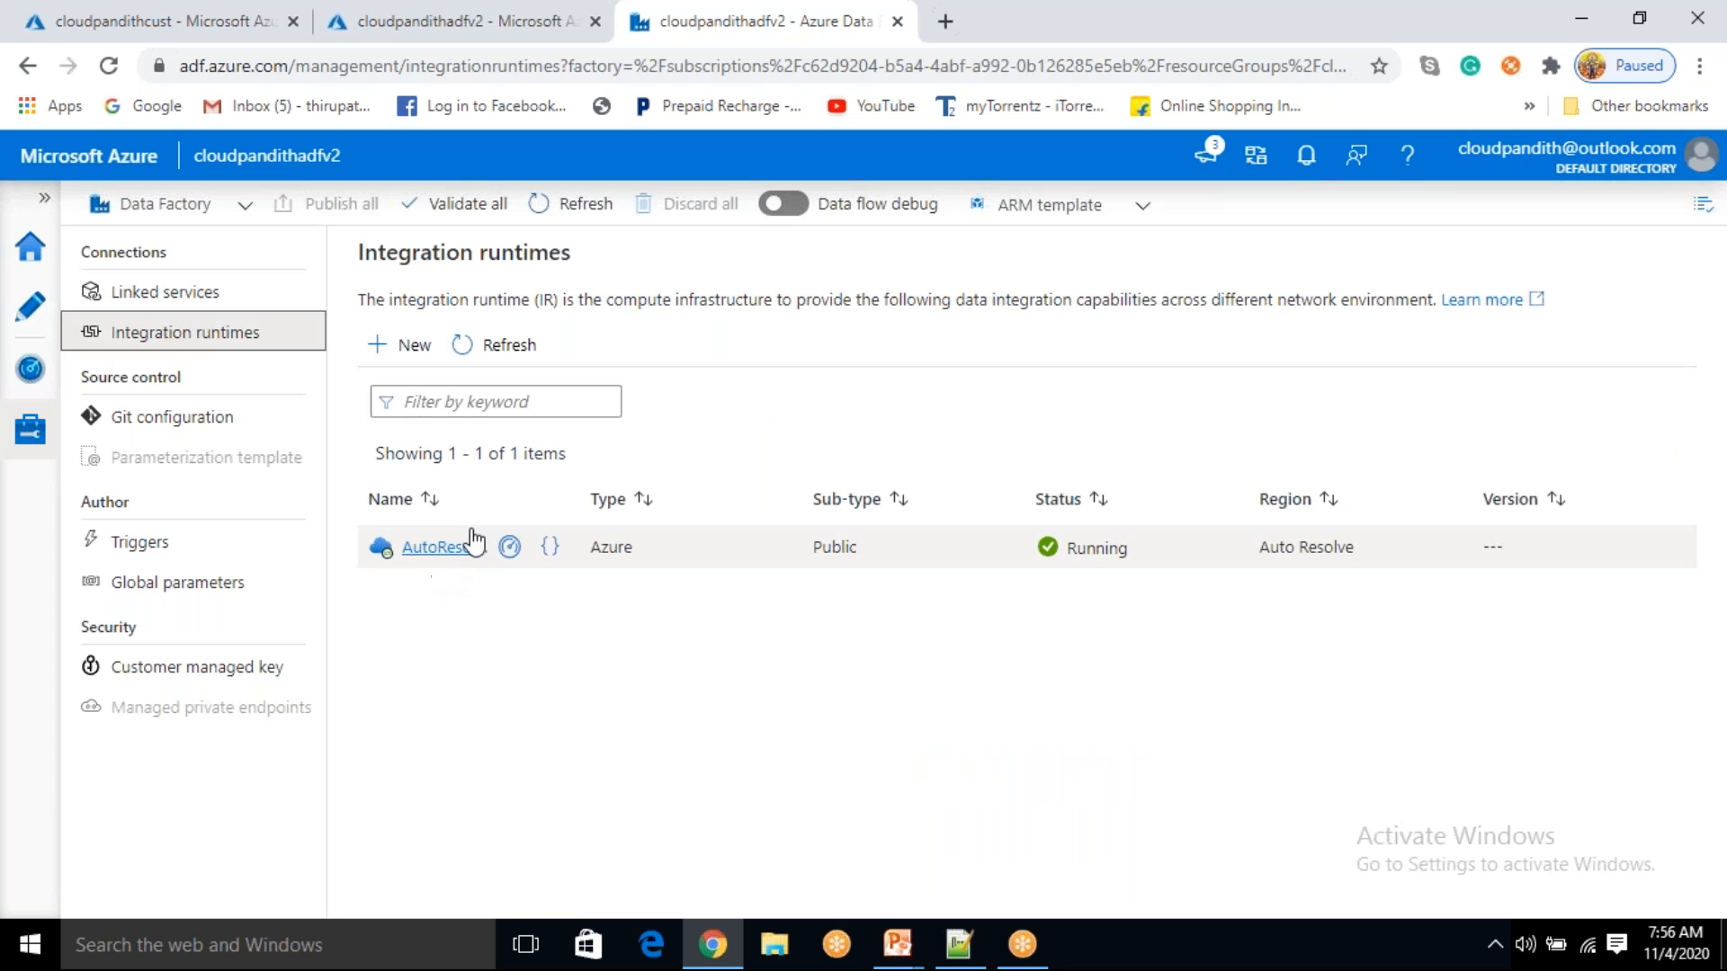
left_click(398, 363)
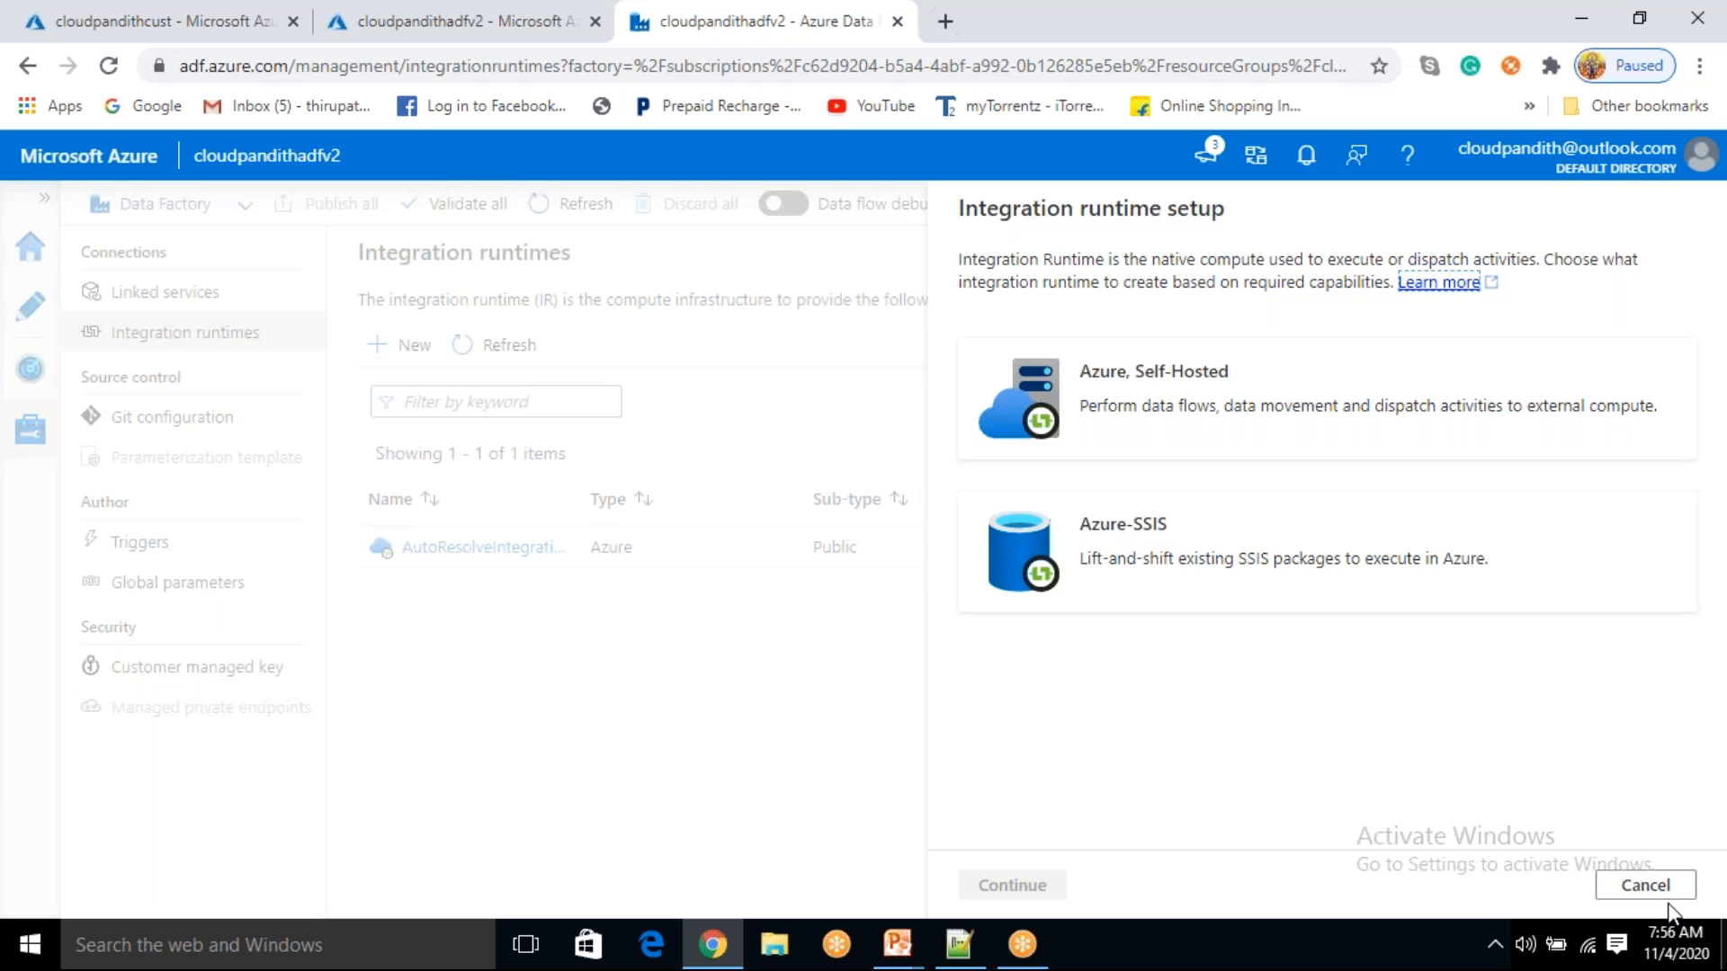
left_click(1653, 883)
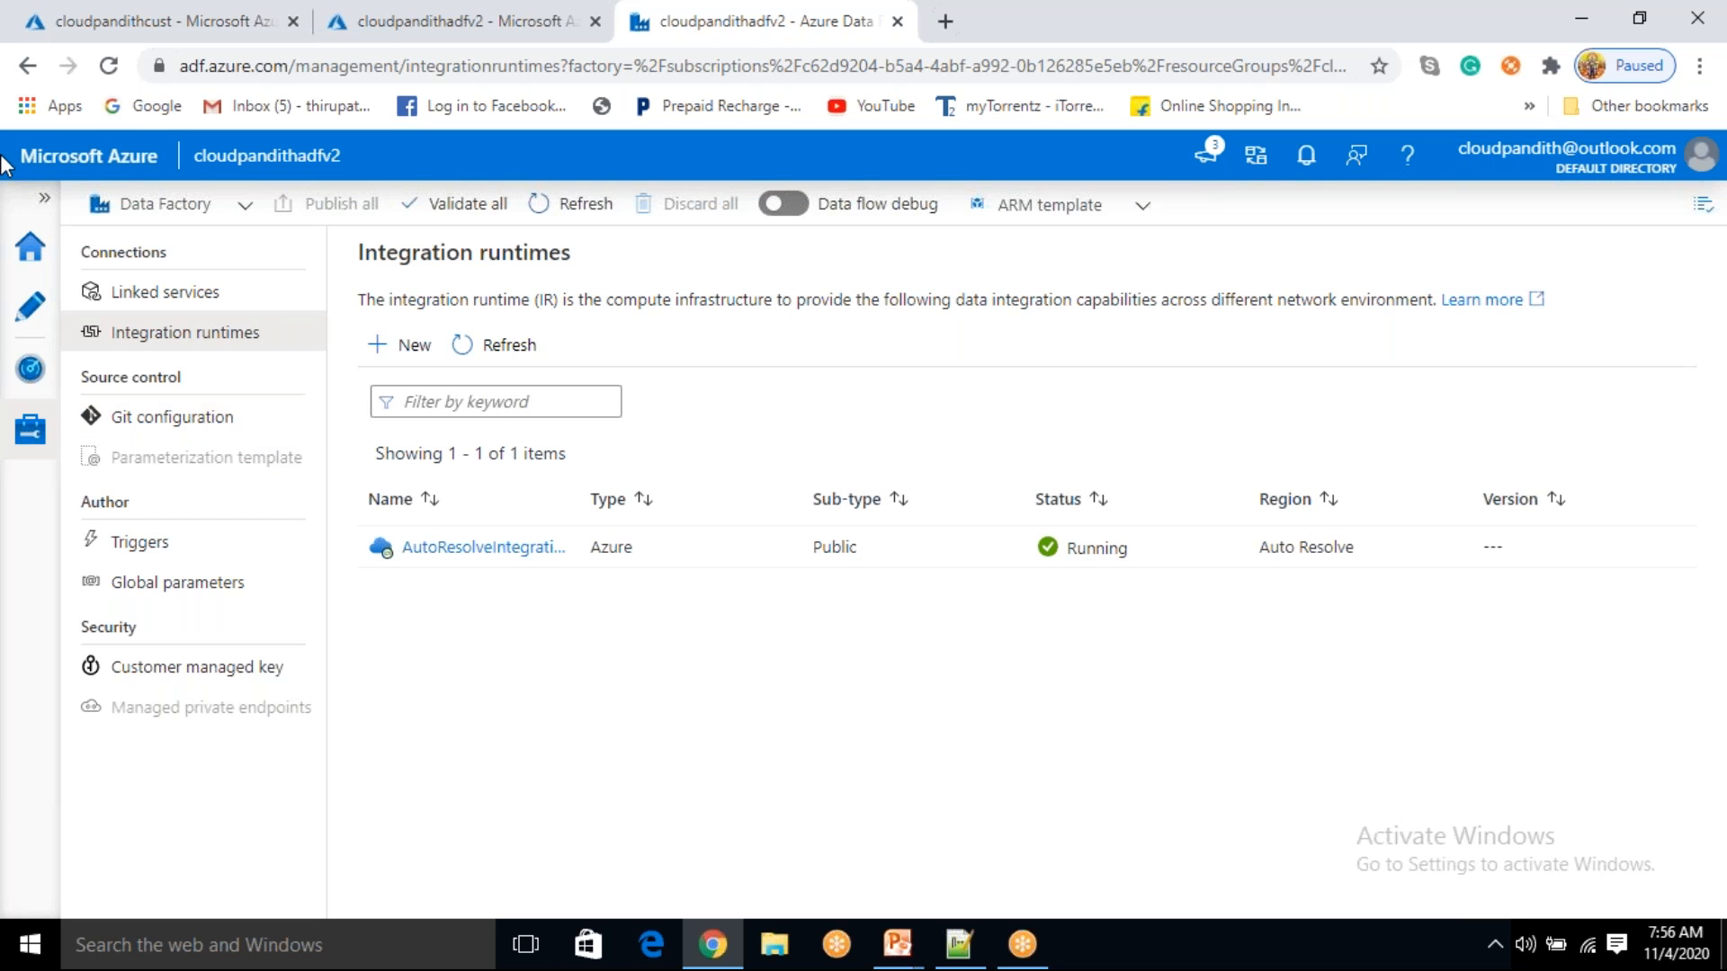
left_click(286, 436)
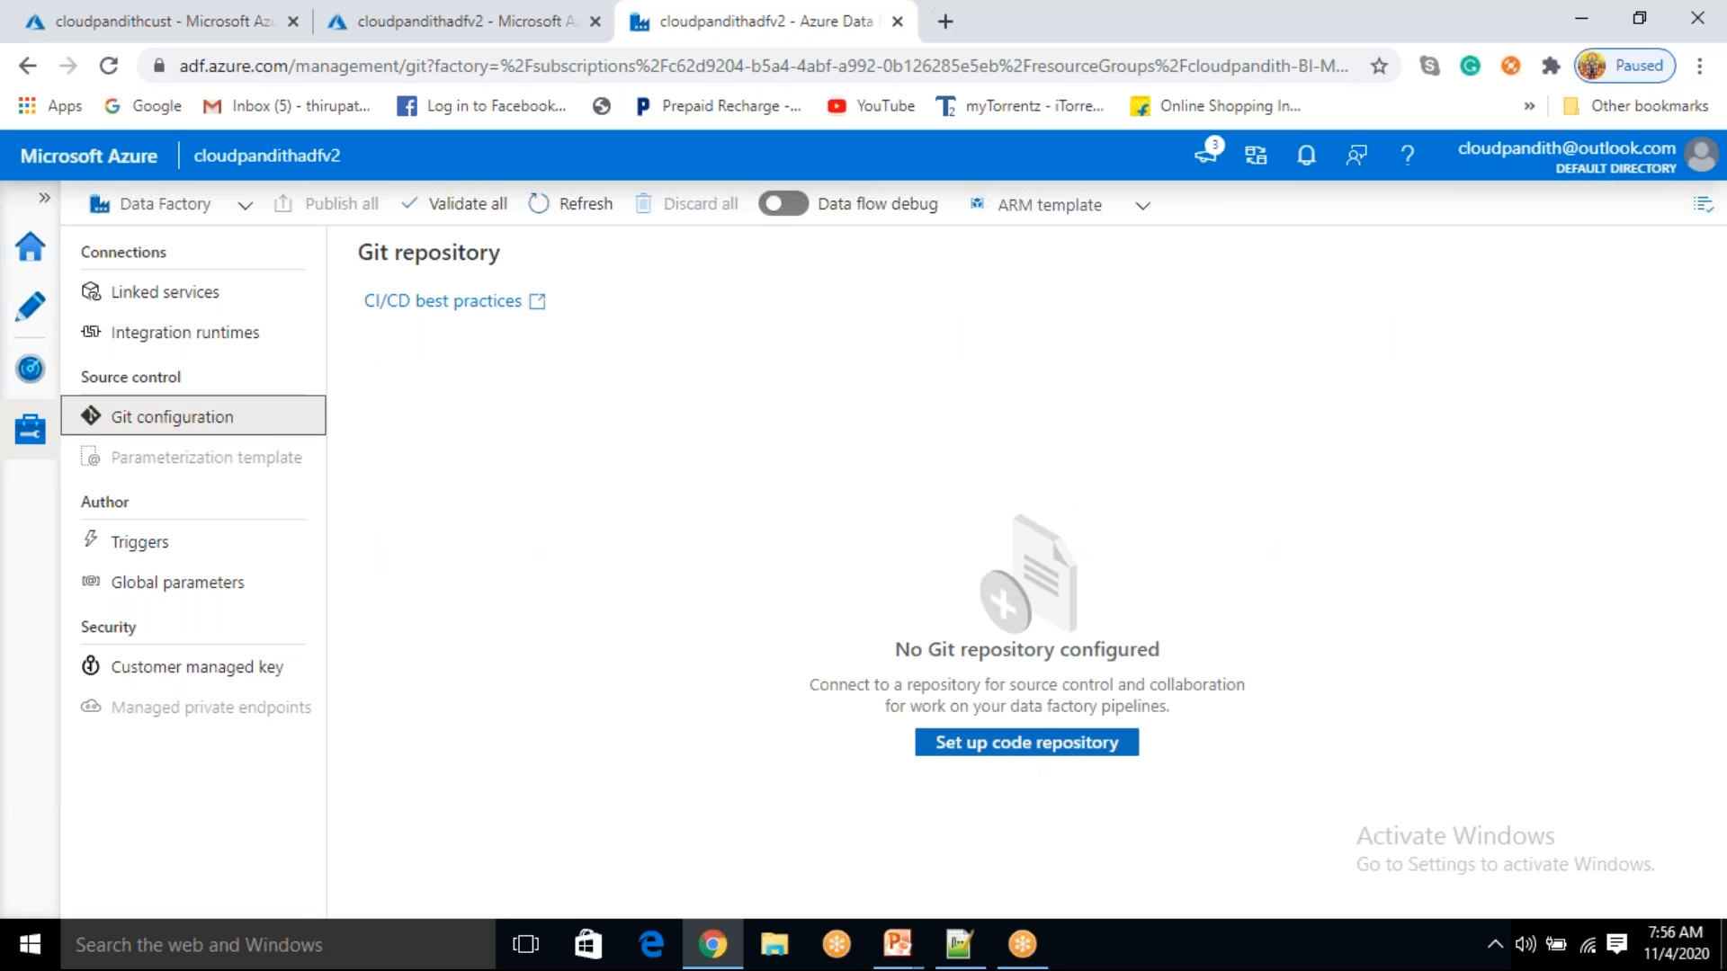
left_click(198, 537)
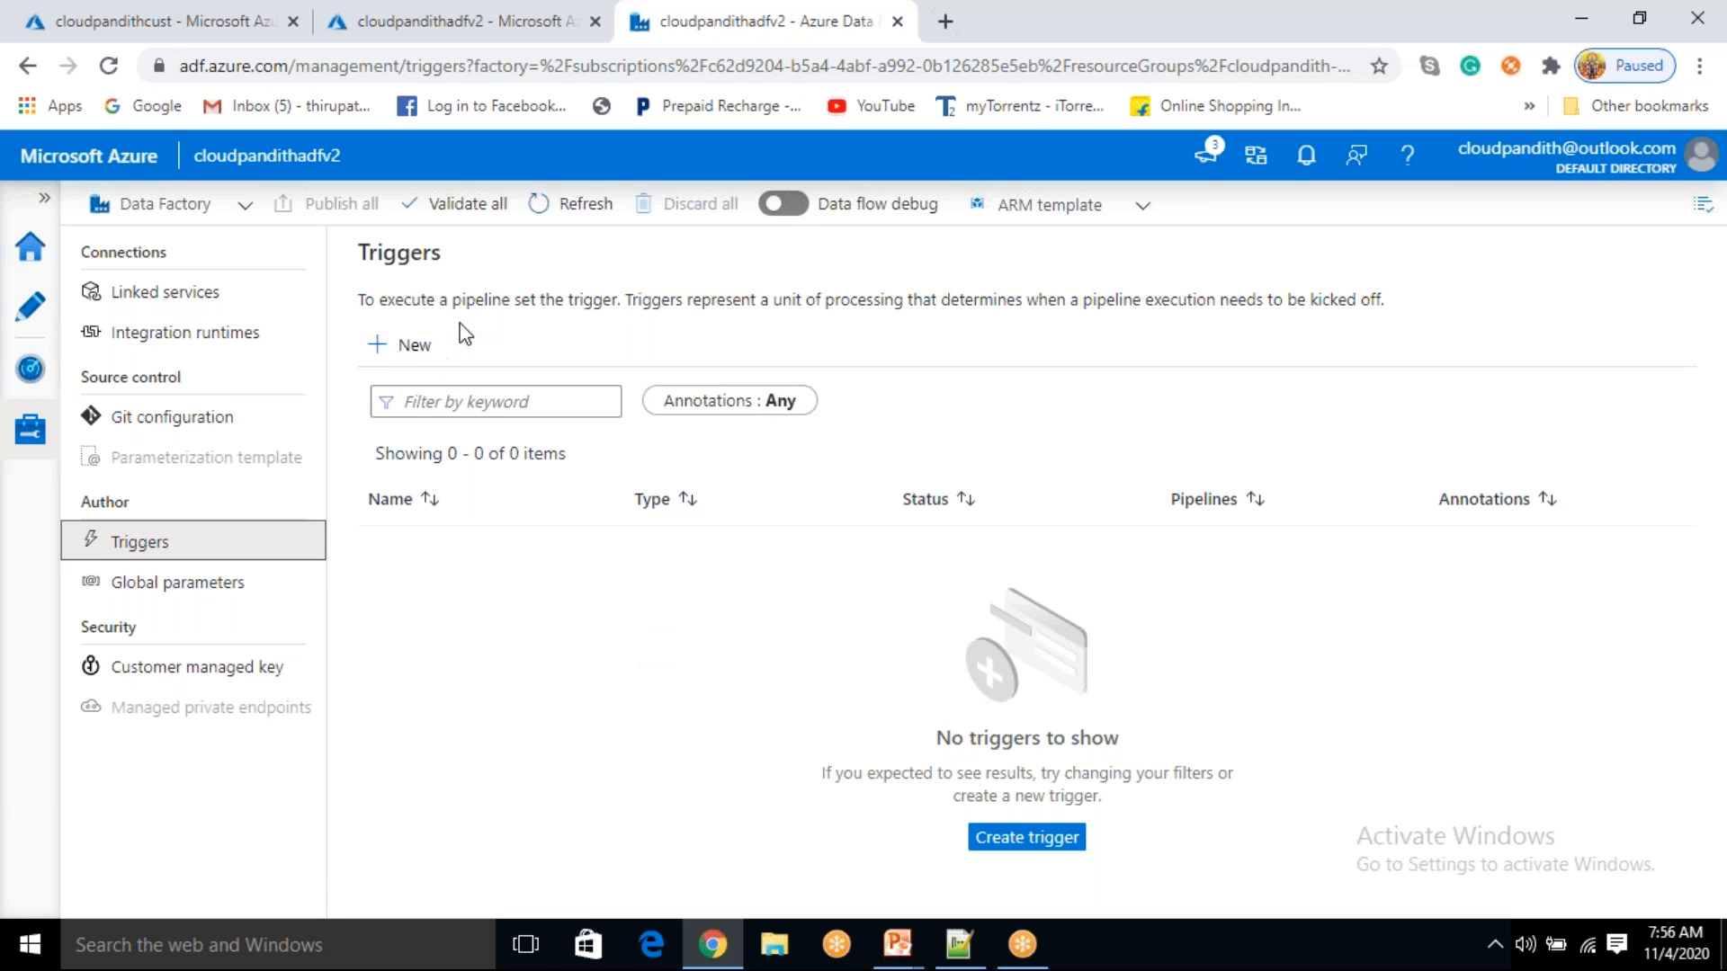
left_click(232, 583)
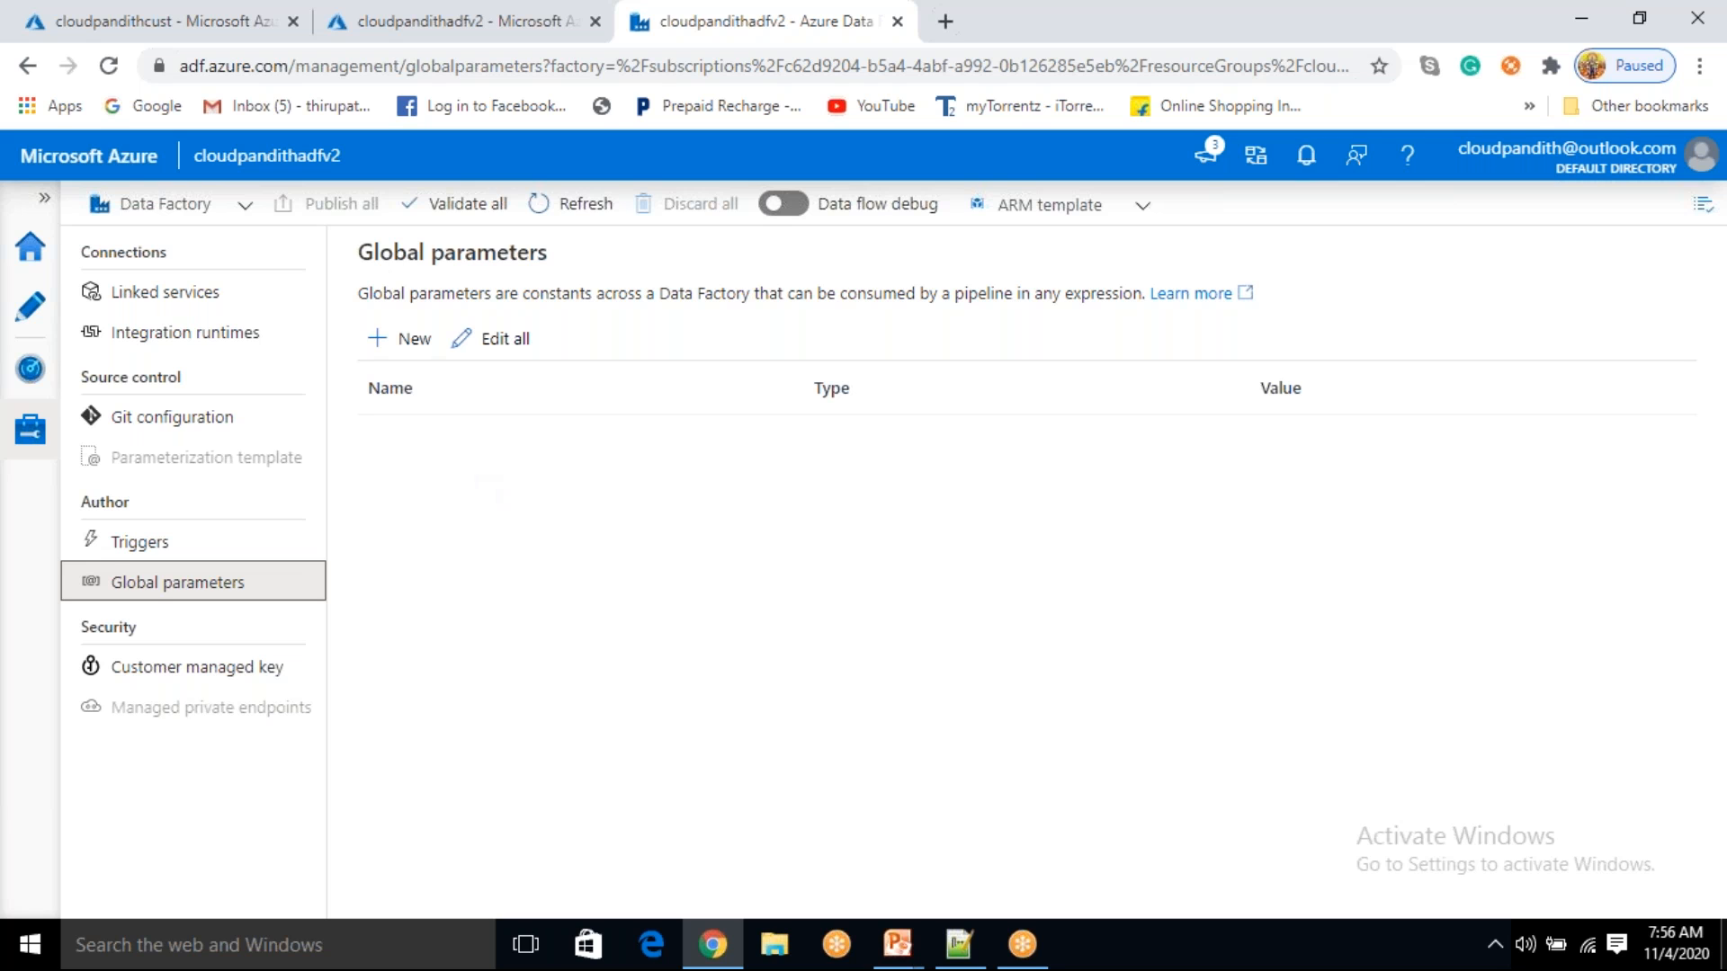
left_click(490, 494)
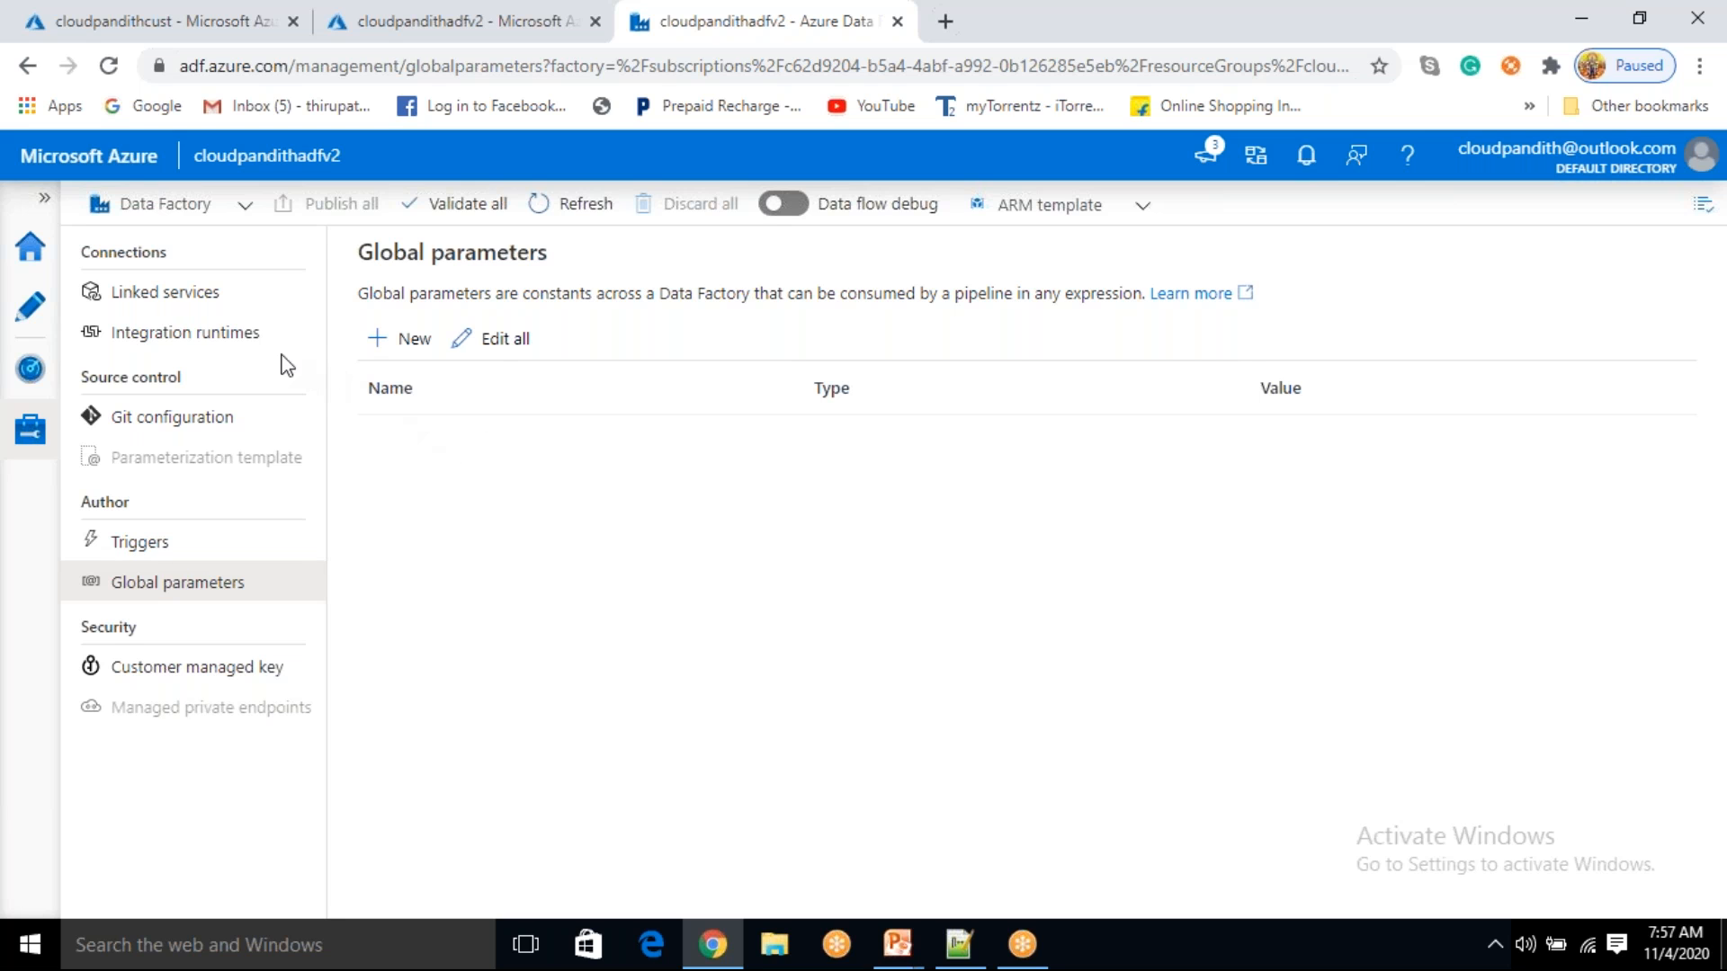
- Start a new linked service in the data factory, searching the data stores for "blob" and choosing Azure Blob Storage
left_click(203, 302)
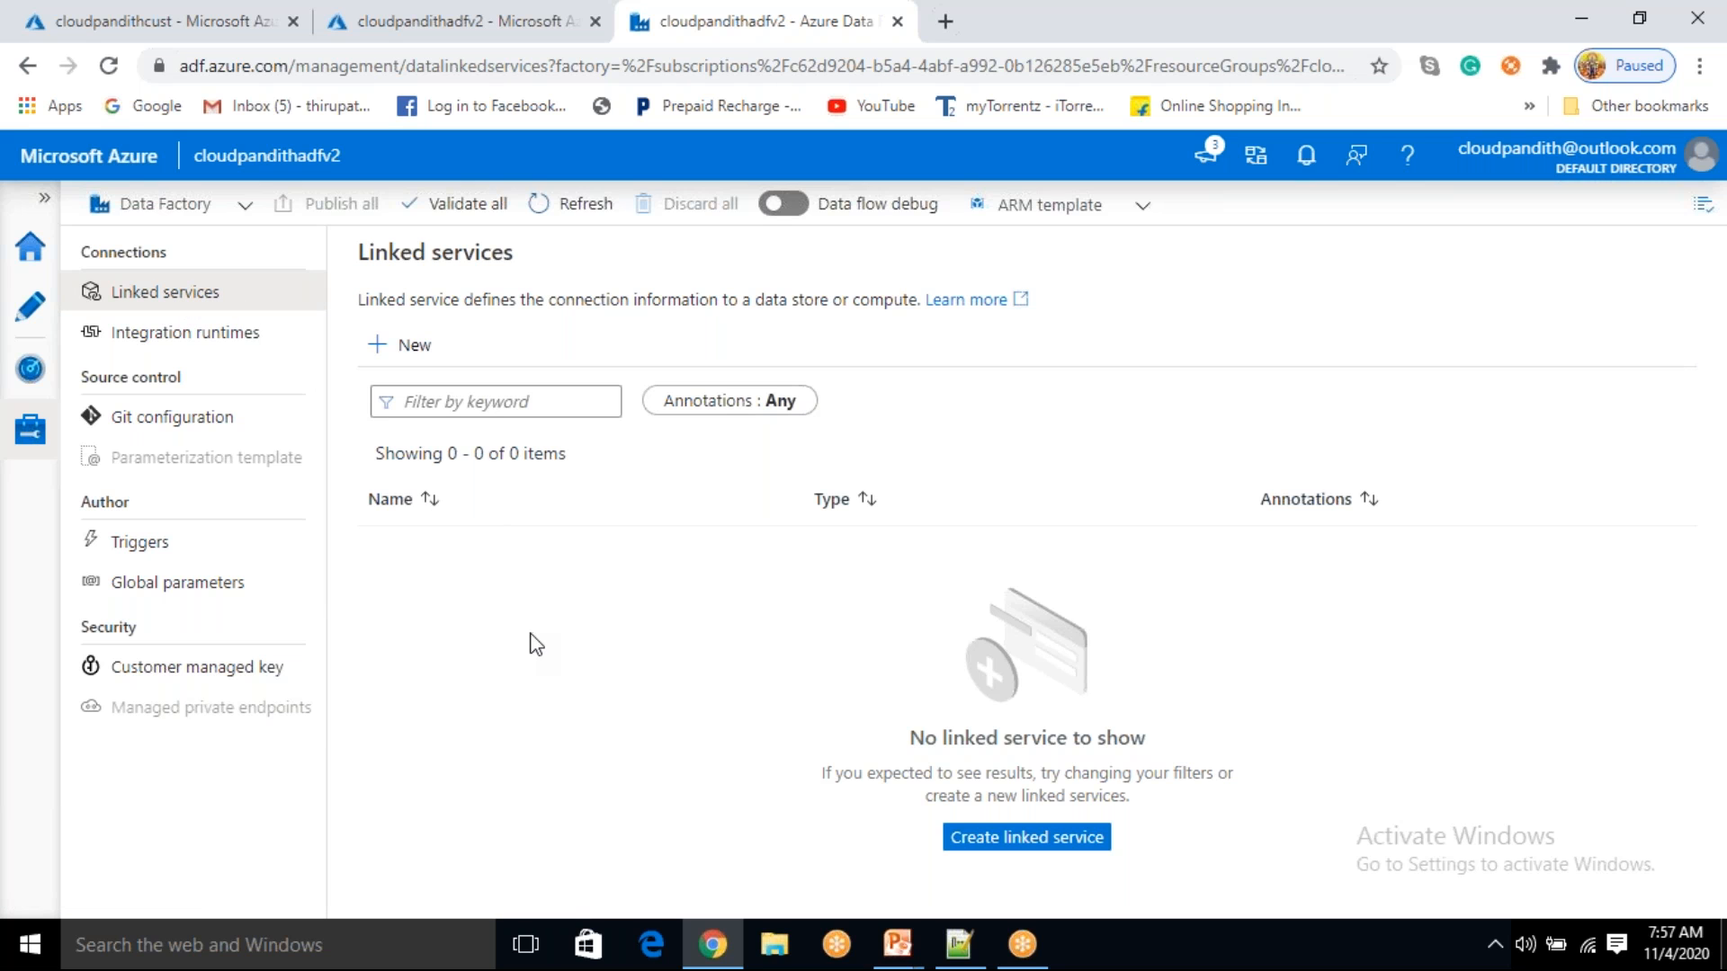
left_click(407, 355)
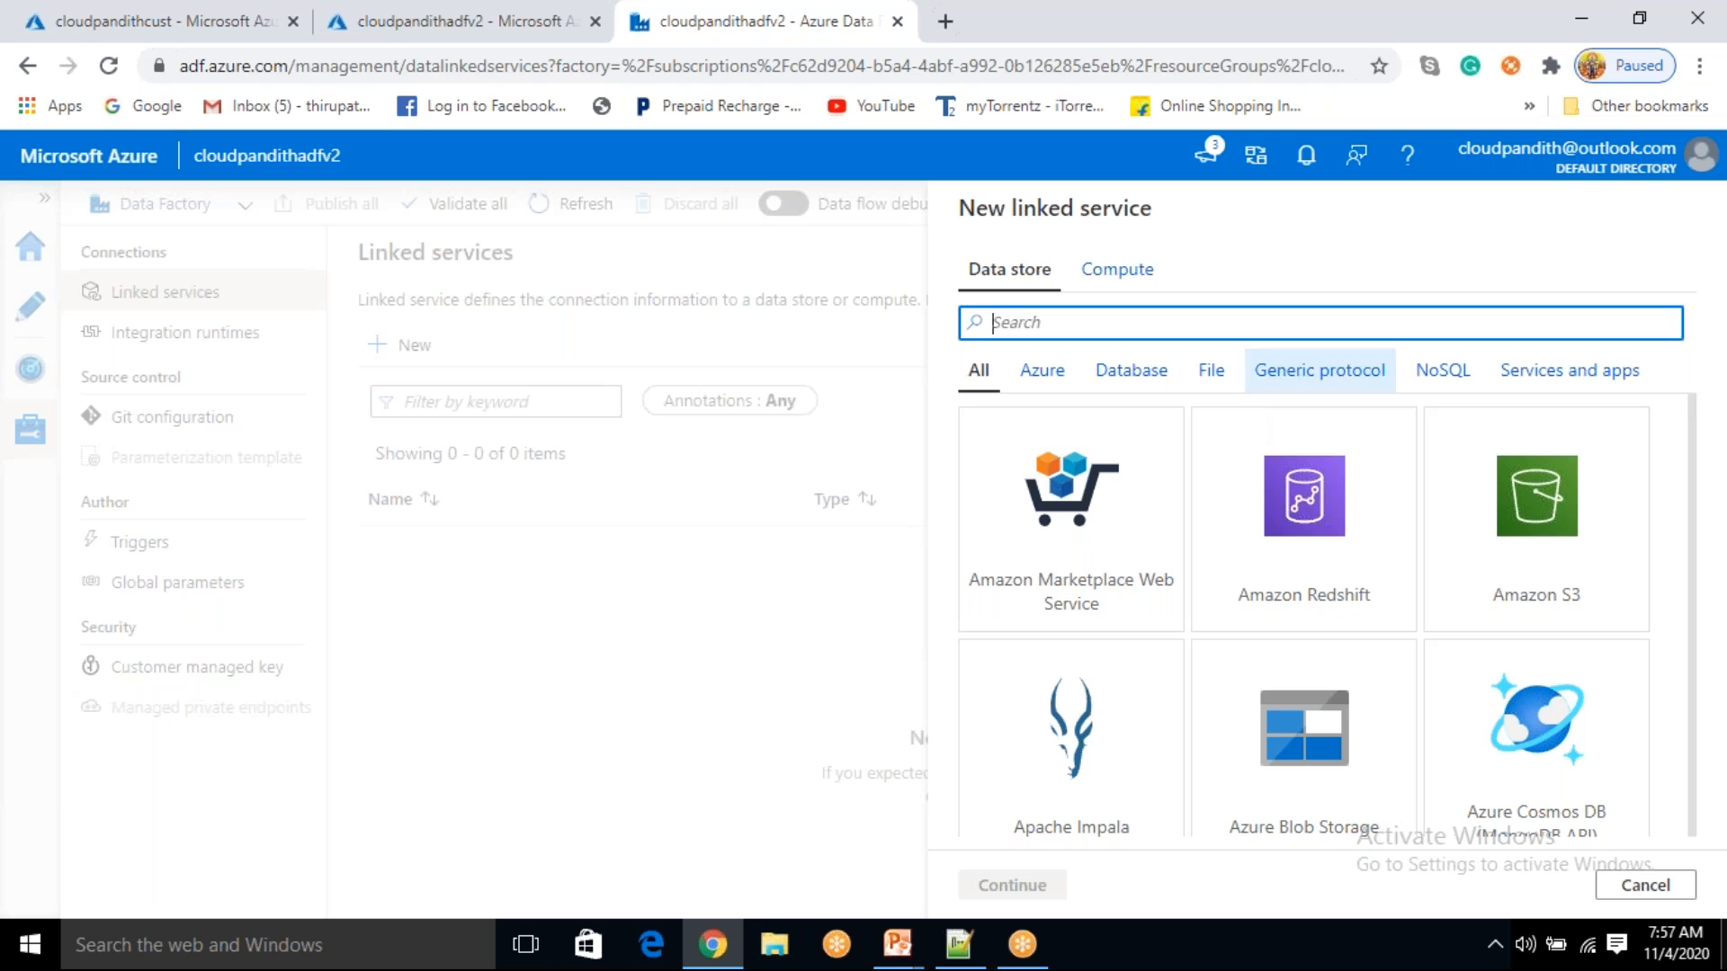
left_click(1275, 785)
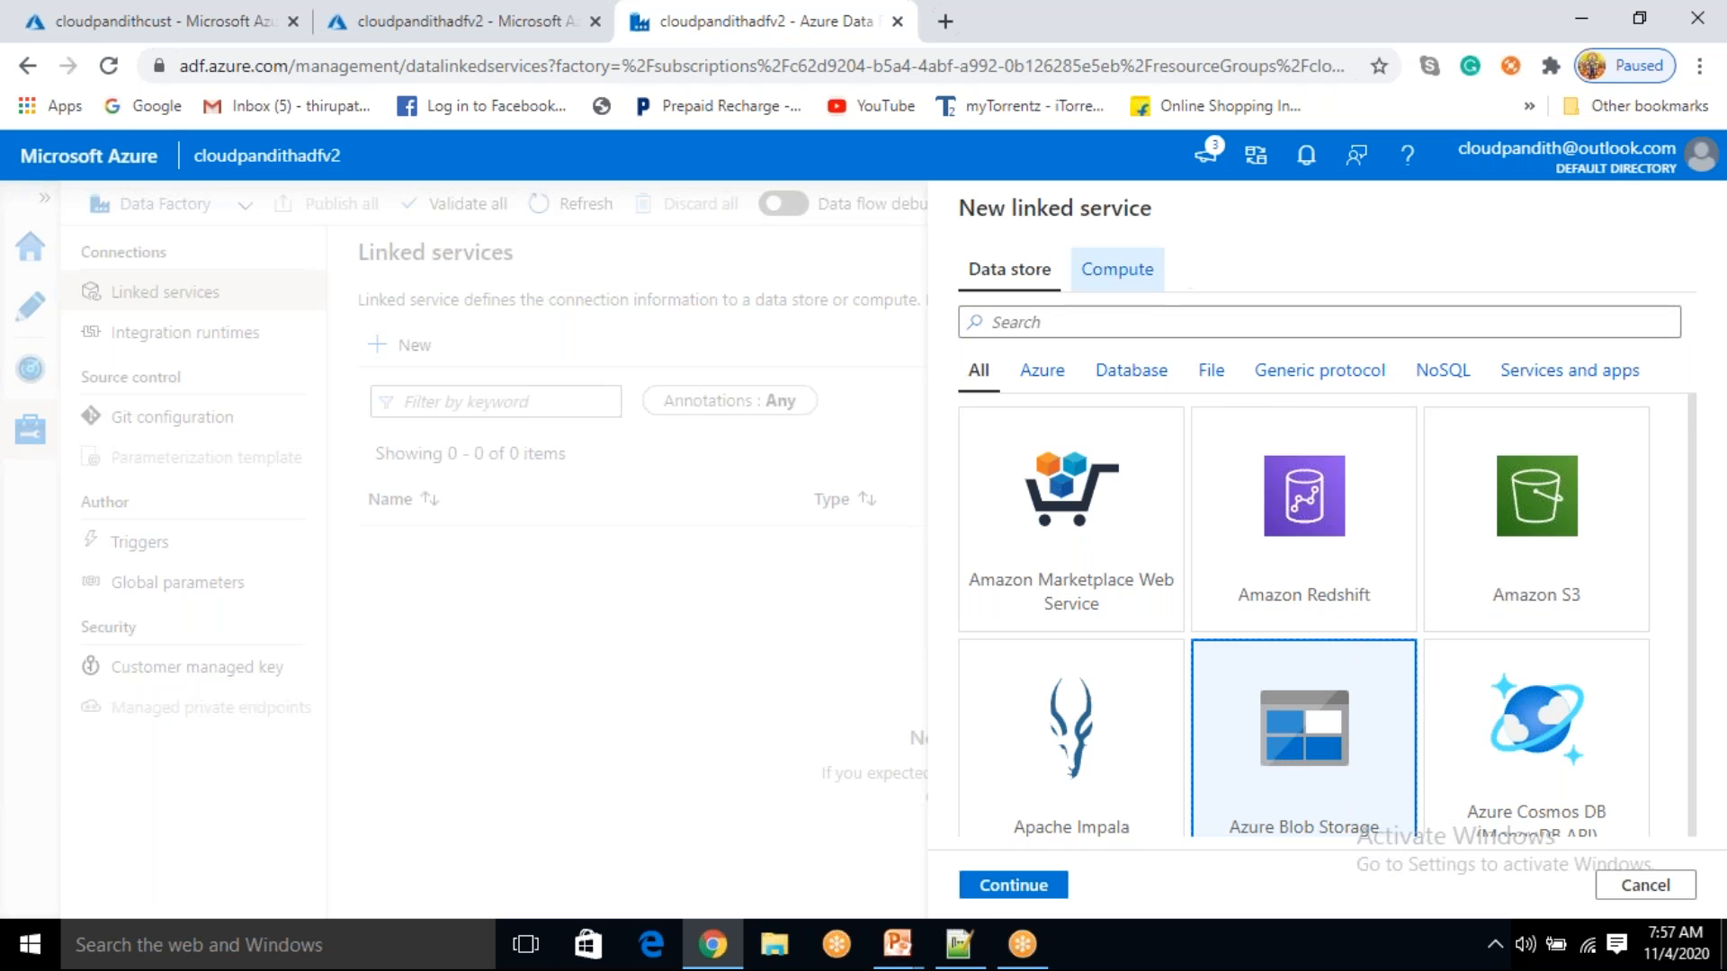
left_click(1094, 324)
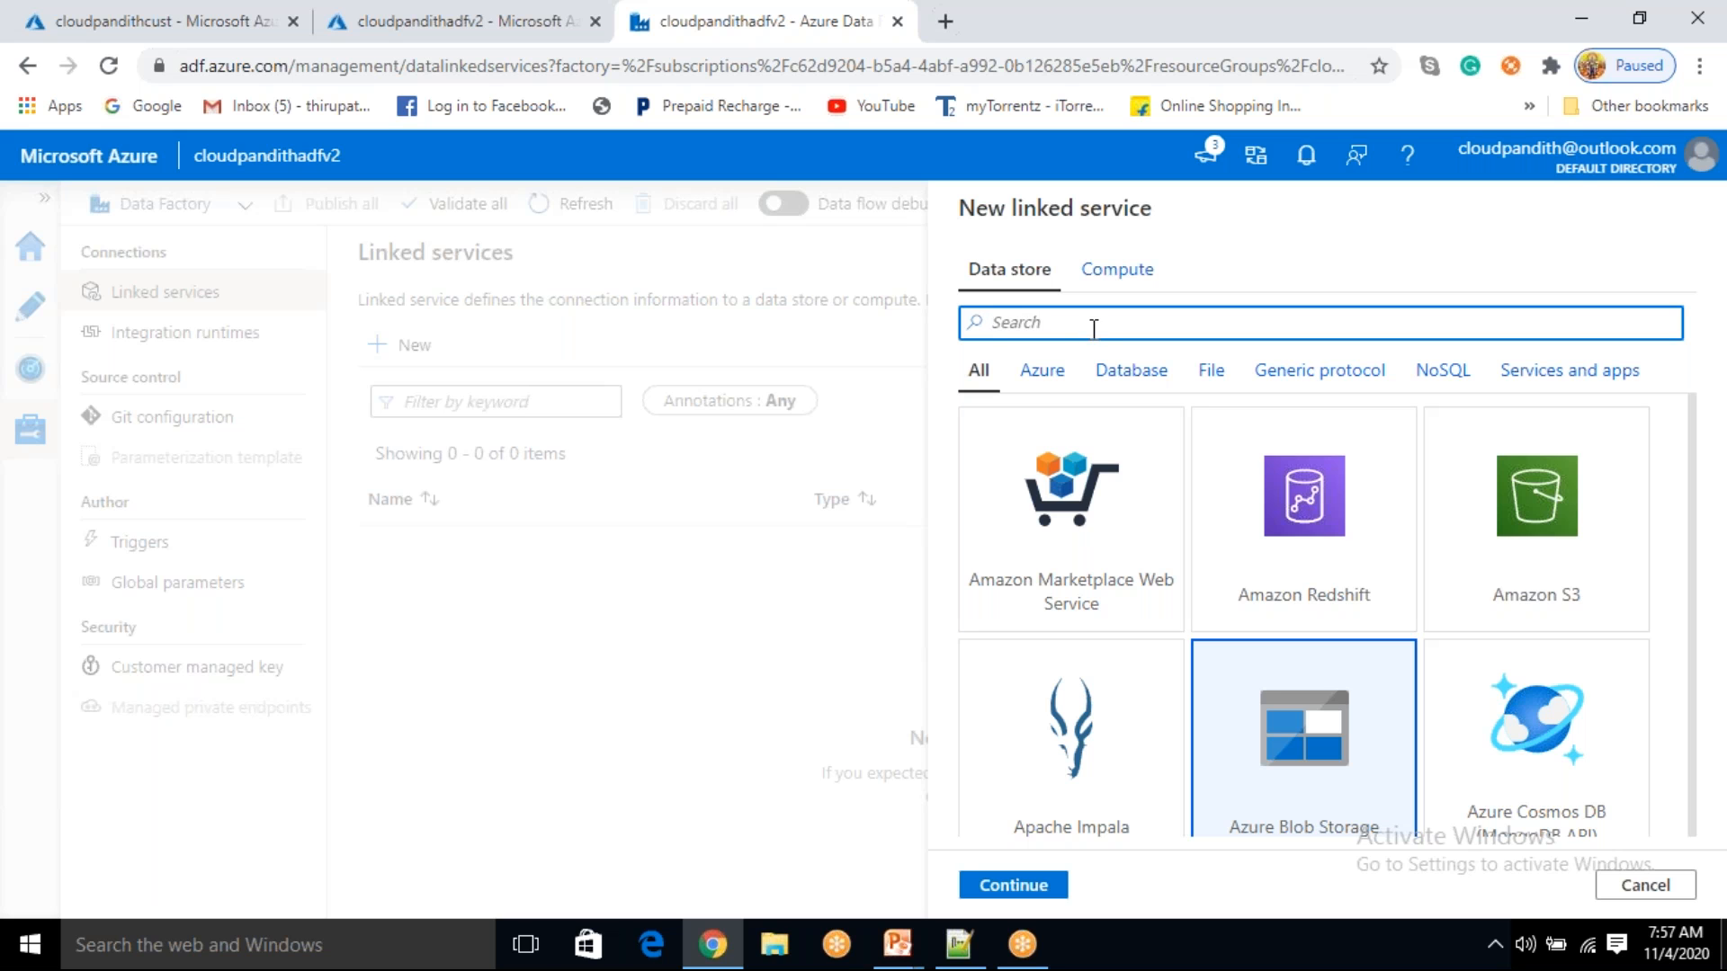
type("blob")
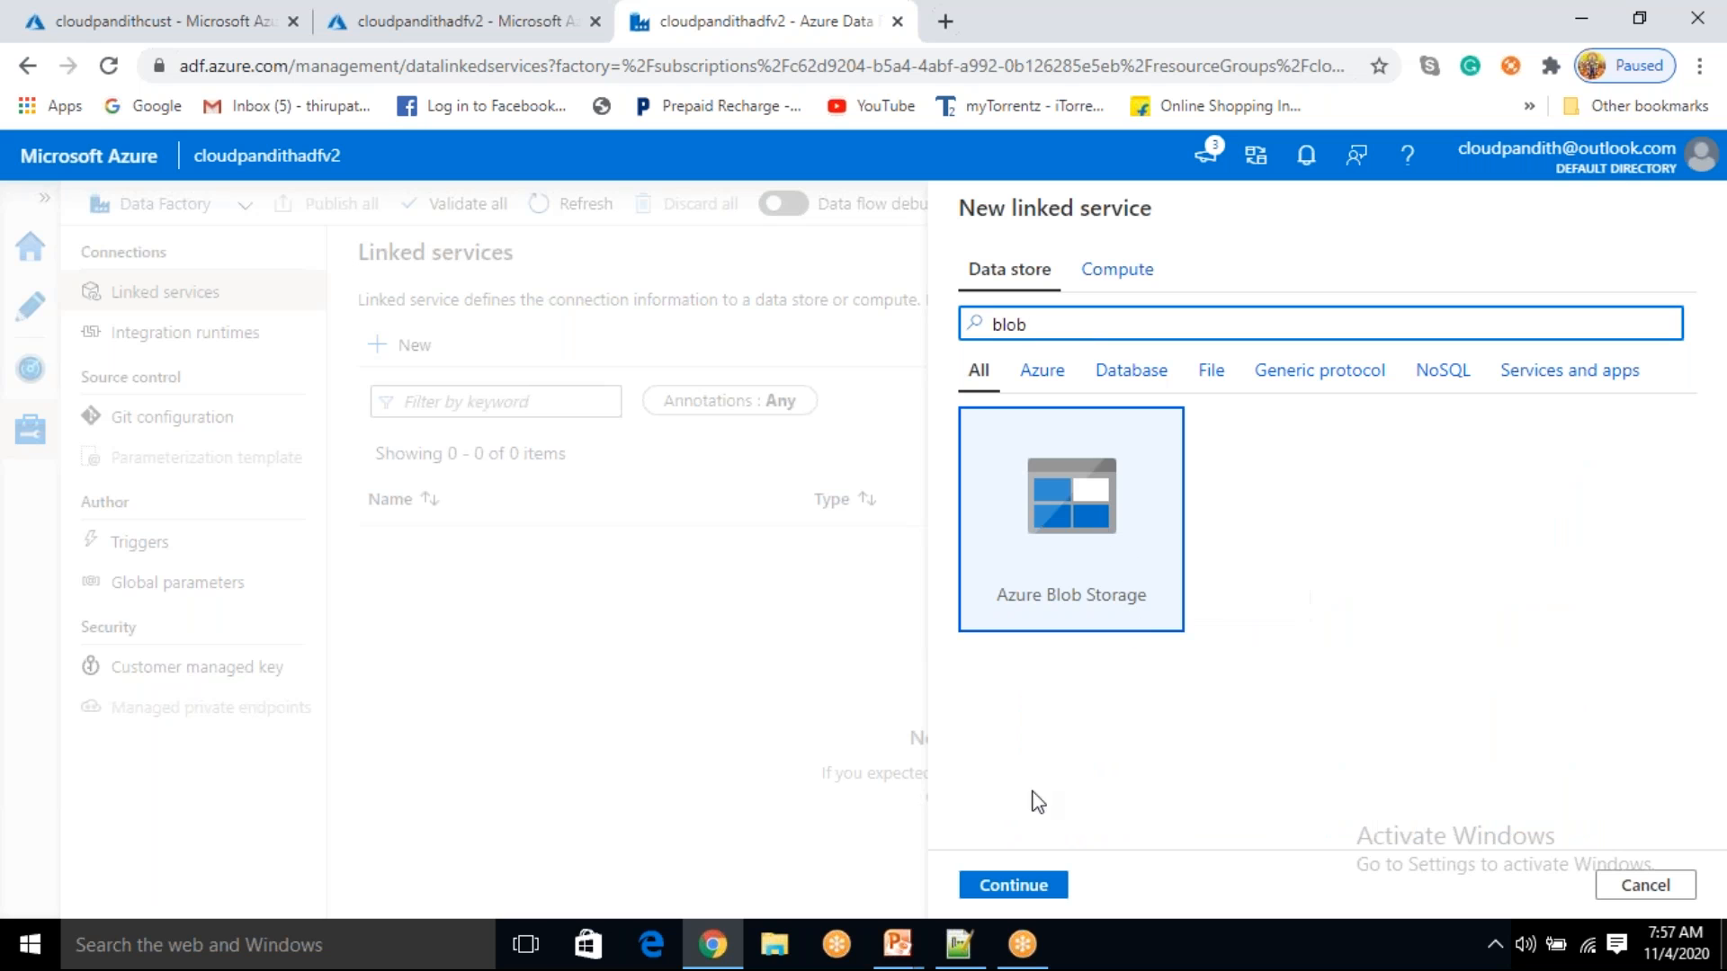
left_click(1025, 890)
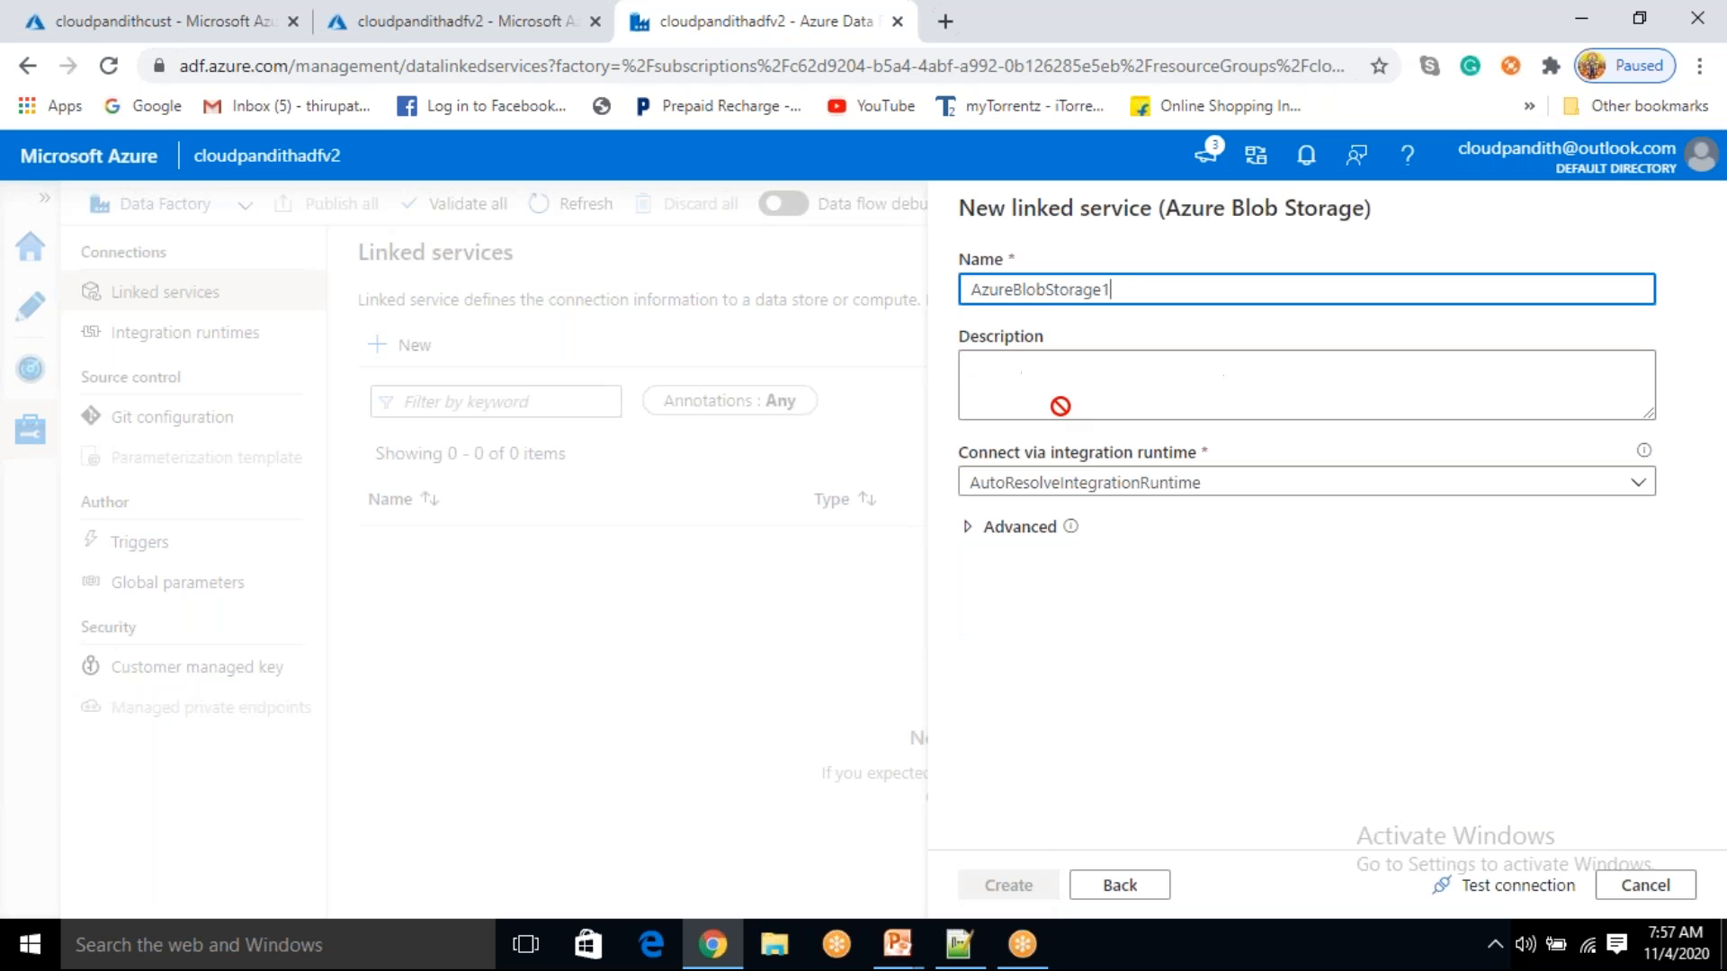
- Name the new Azure Blob Storage linked service LS_ABS
left_click_drag(1140, 285, 962, 260)
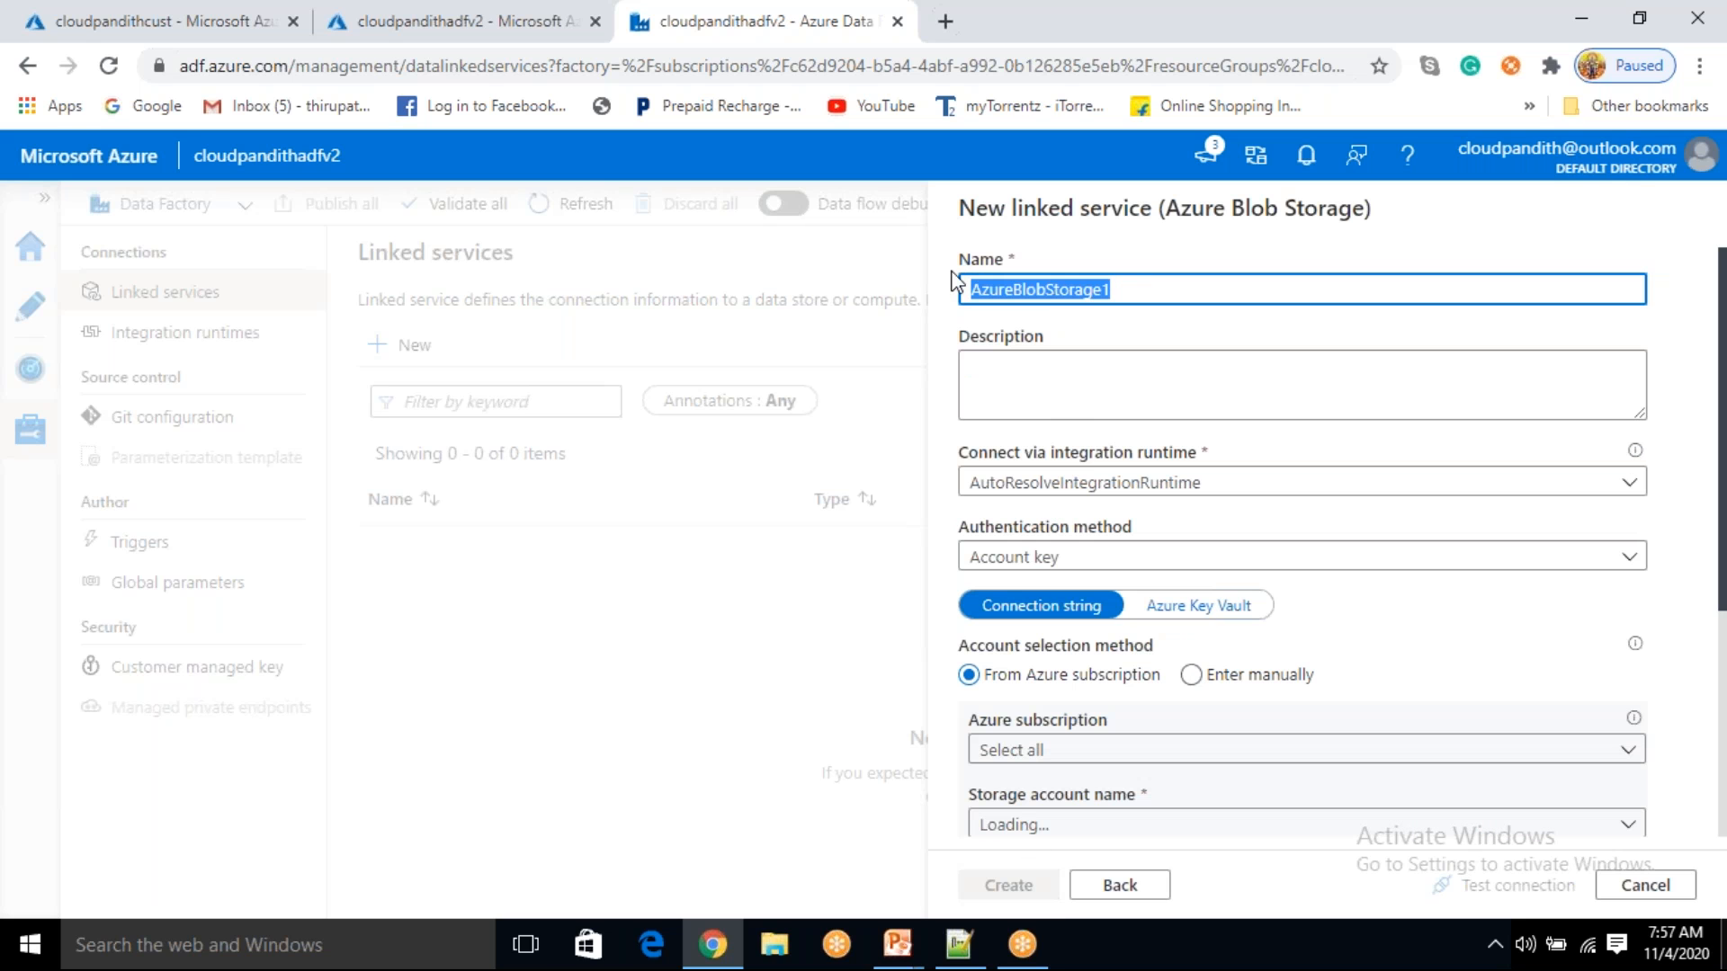
type("LS")
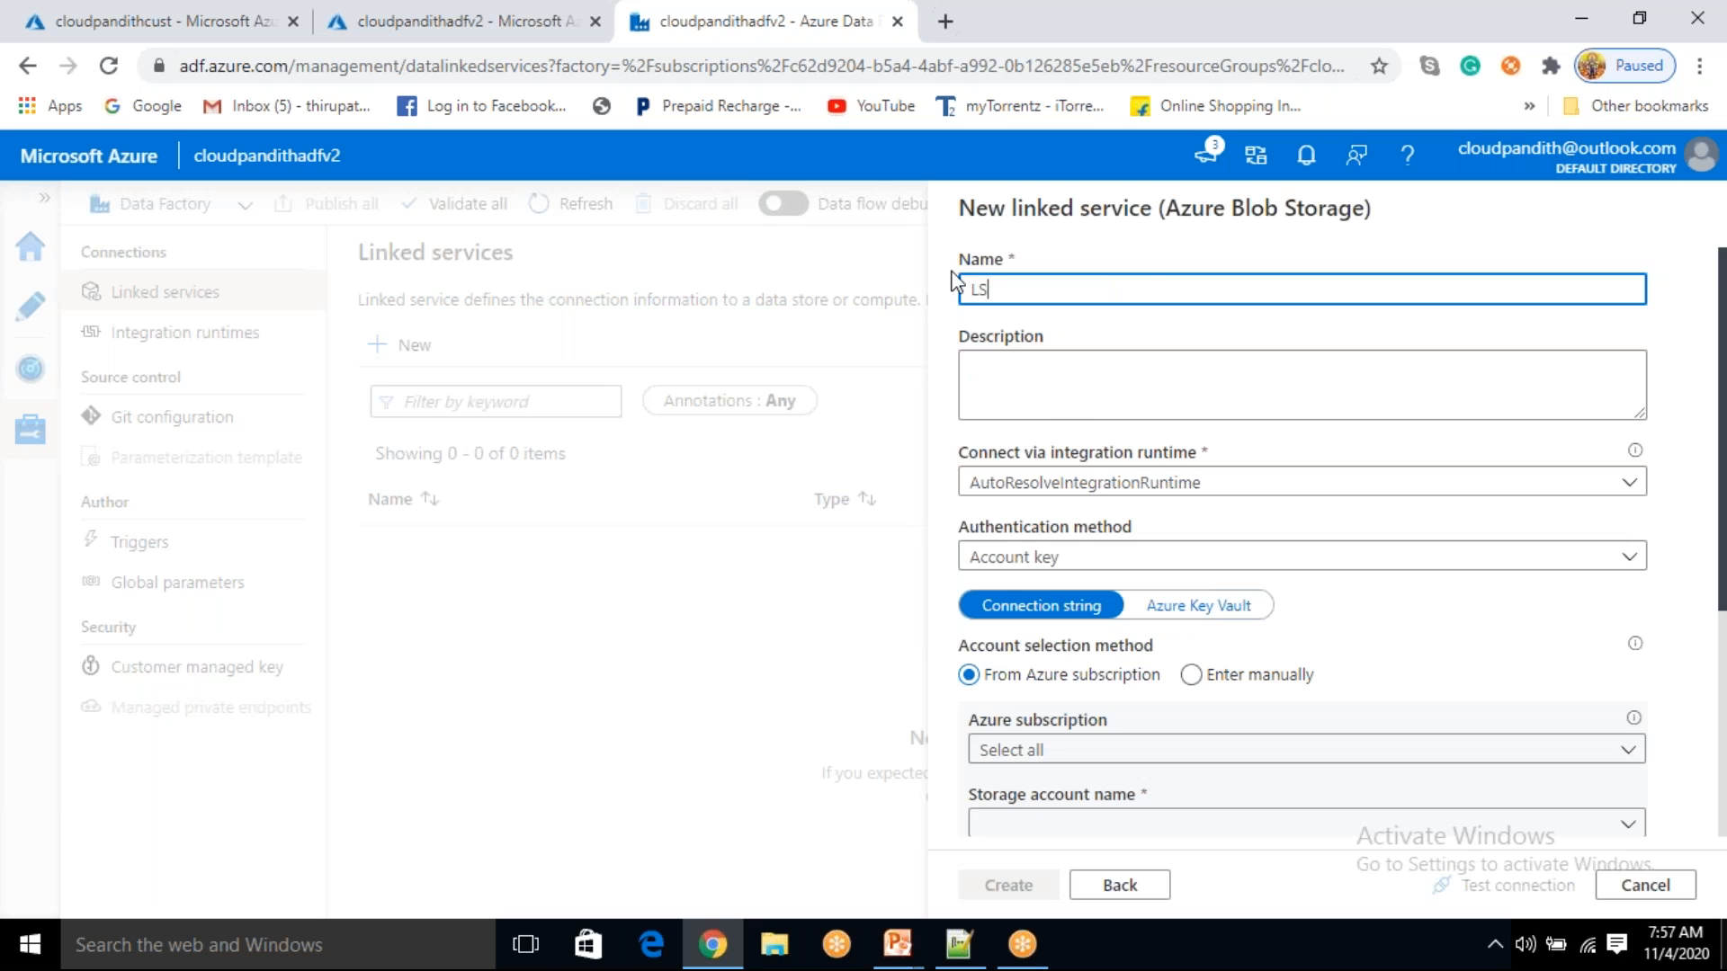
type("_ABS")
- Enter "Connecting to abs" as the linked service's description
left_click(1079, 376)
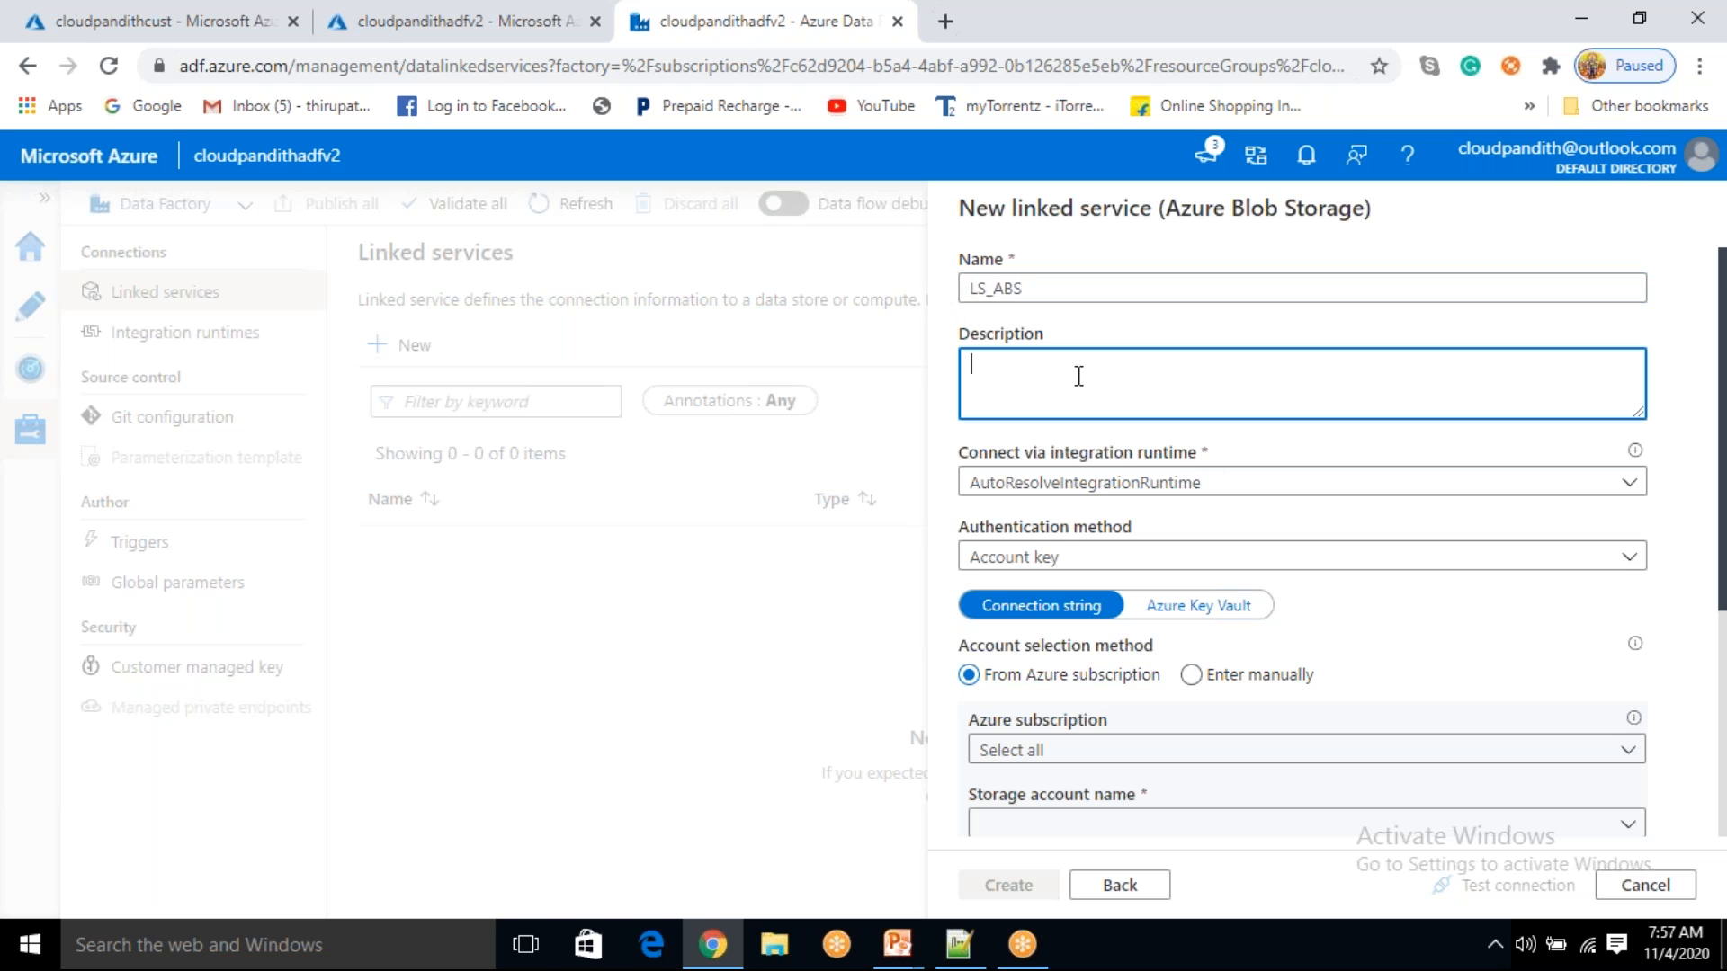
type("cONNECTE")
key("ctrl+a")
key("BackSpace")
type("c")
type("Conn")
type("ecti")
type("ng to")
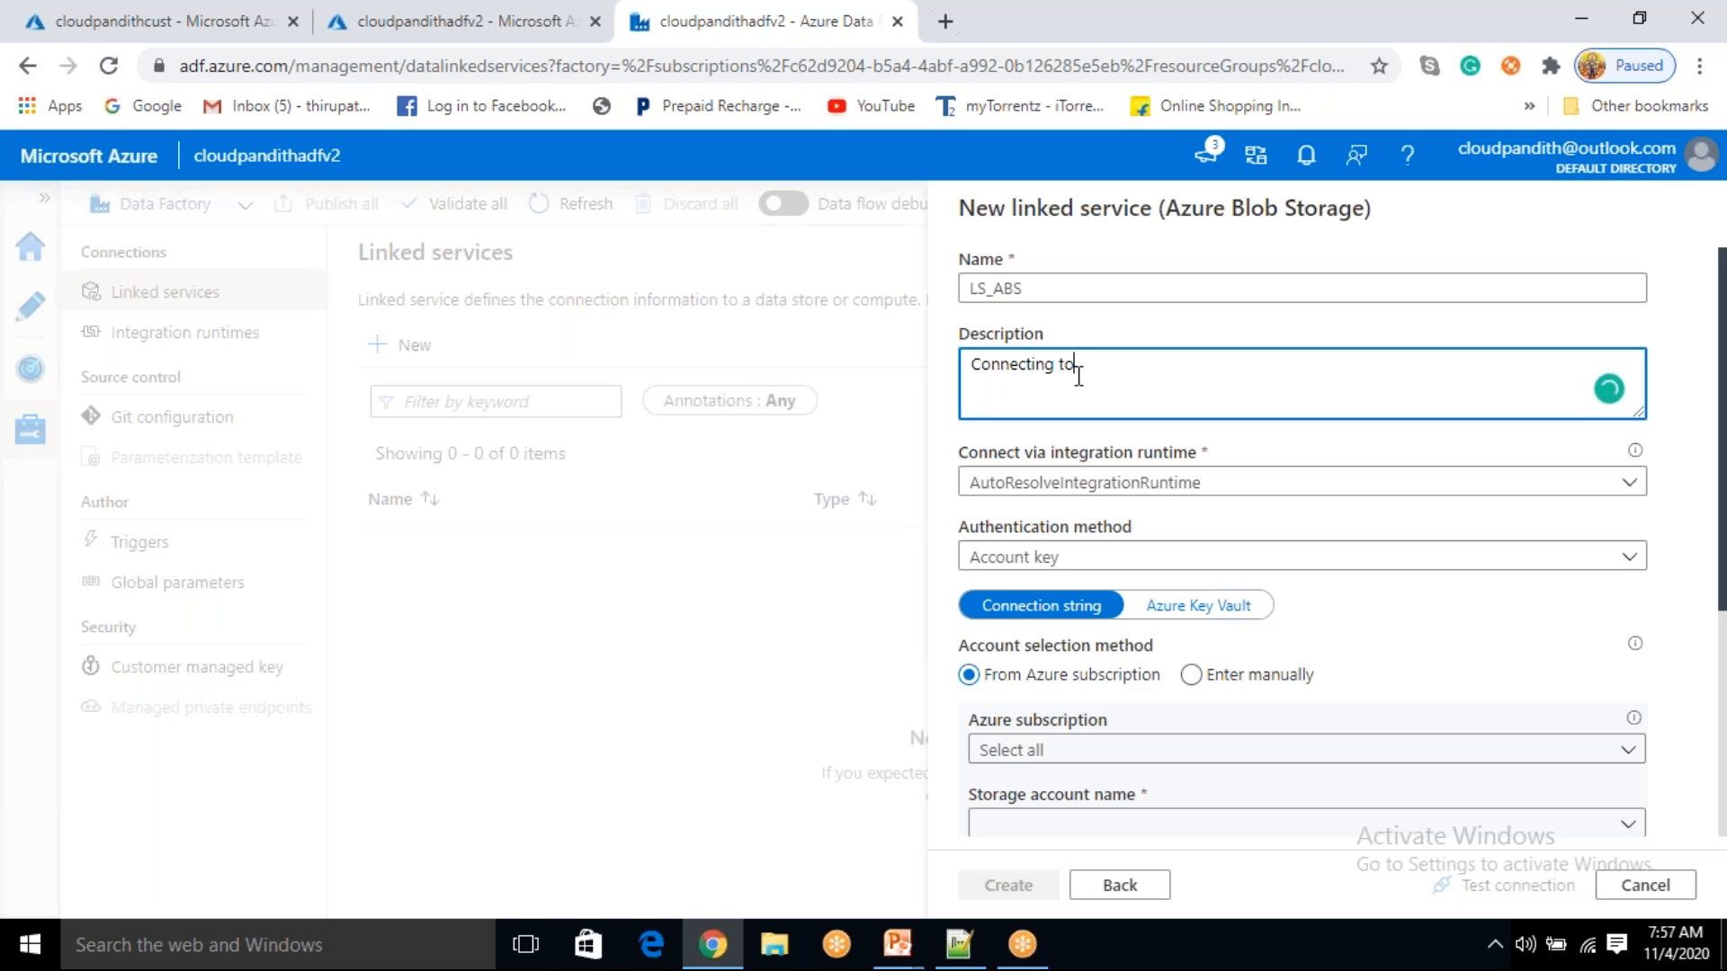
type(" adb")
key("BackSpace")
type("bs")
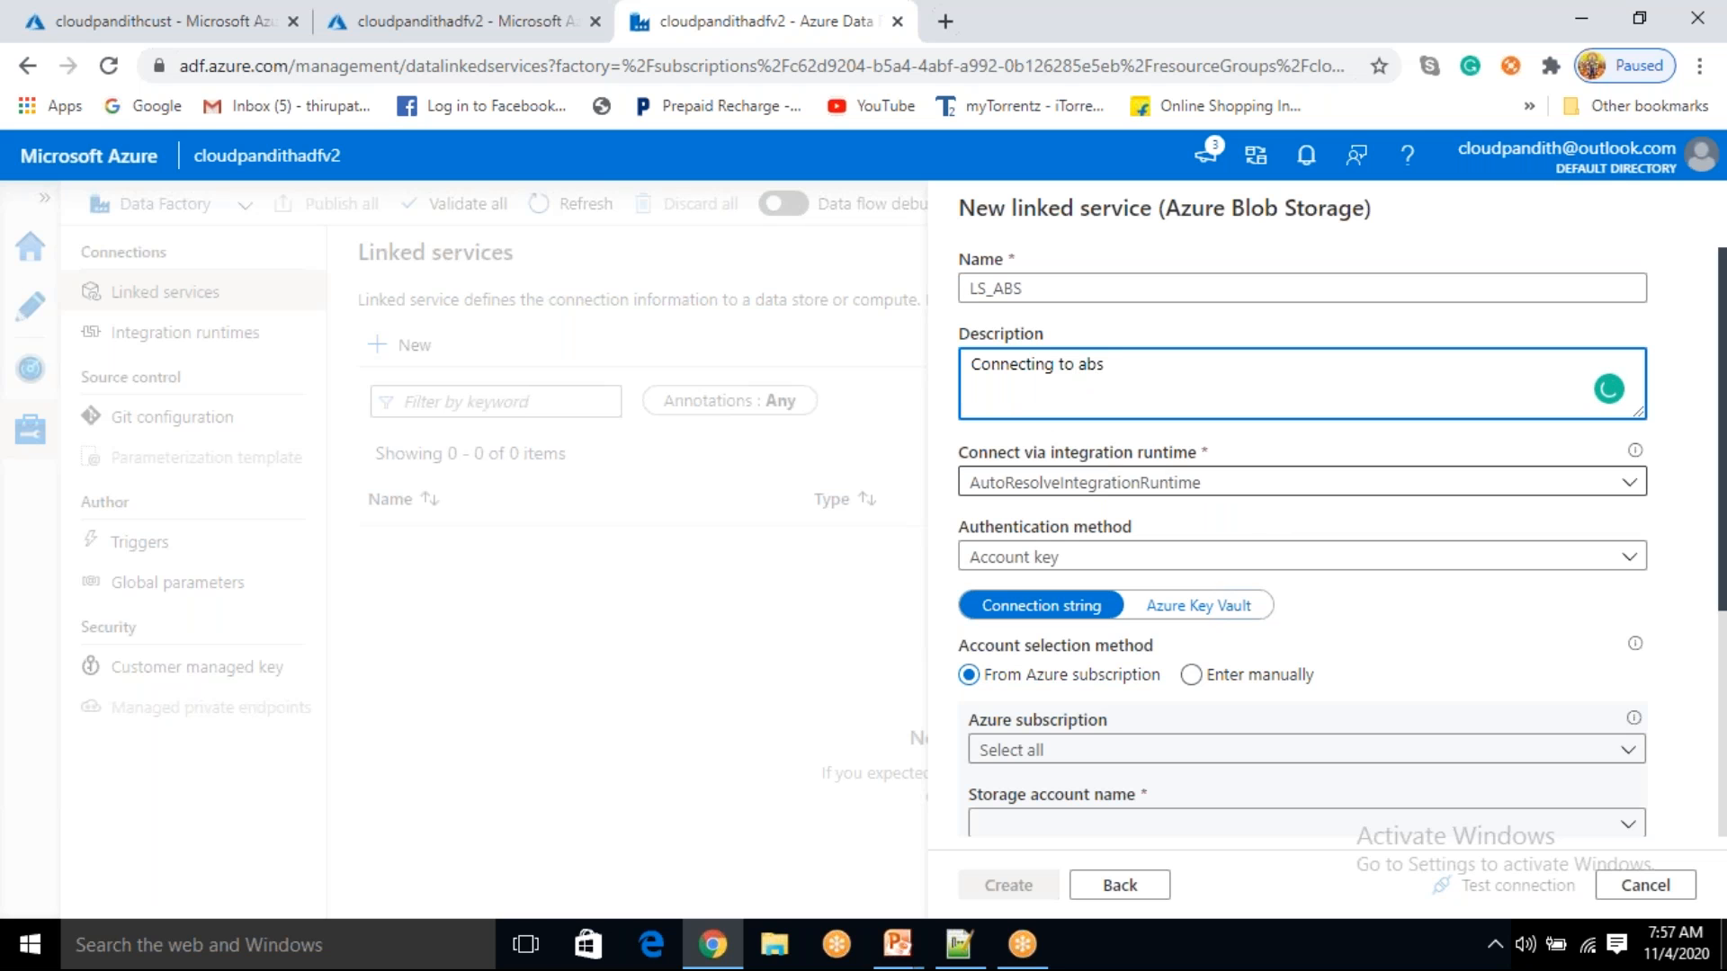
- Select AutoResolveIntegrationRuntime as the linked service's integration runtime and Account key as its authentication method
left_click(1130, 487)
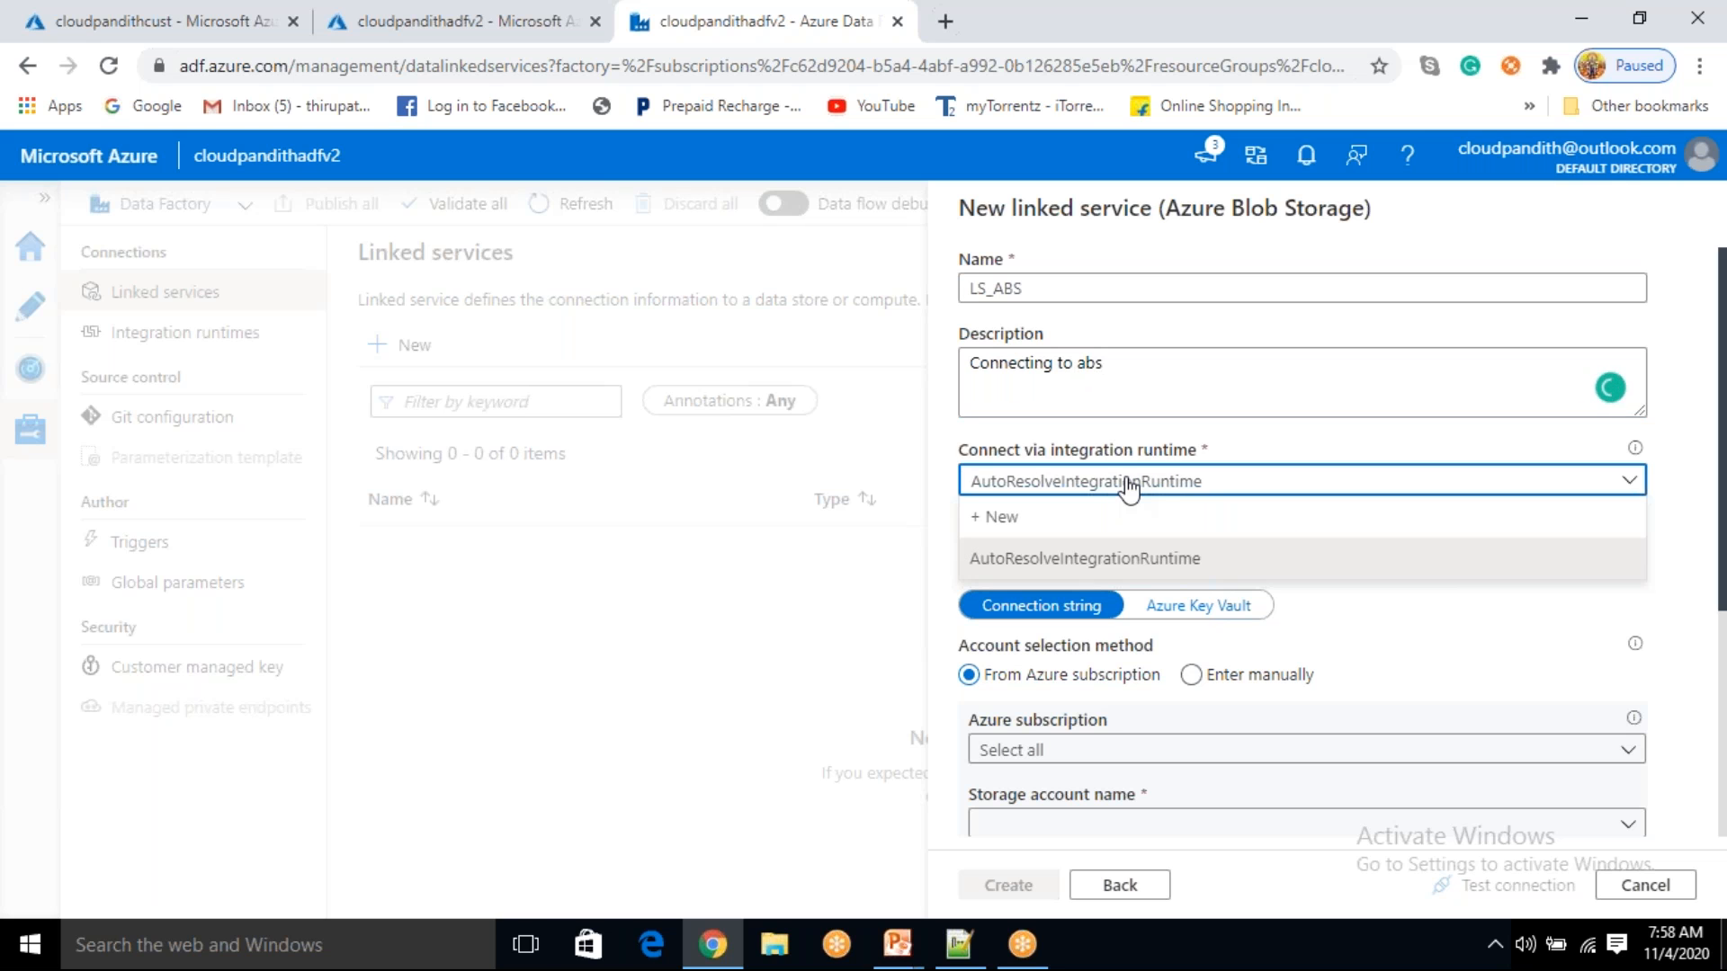
left_click(1045, 559)
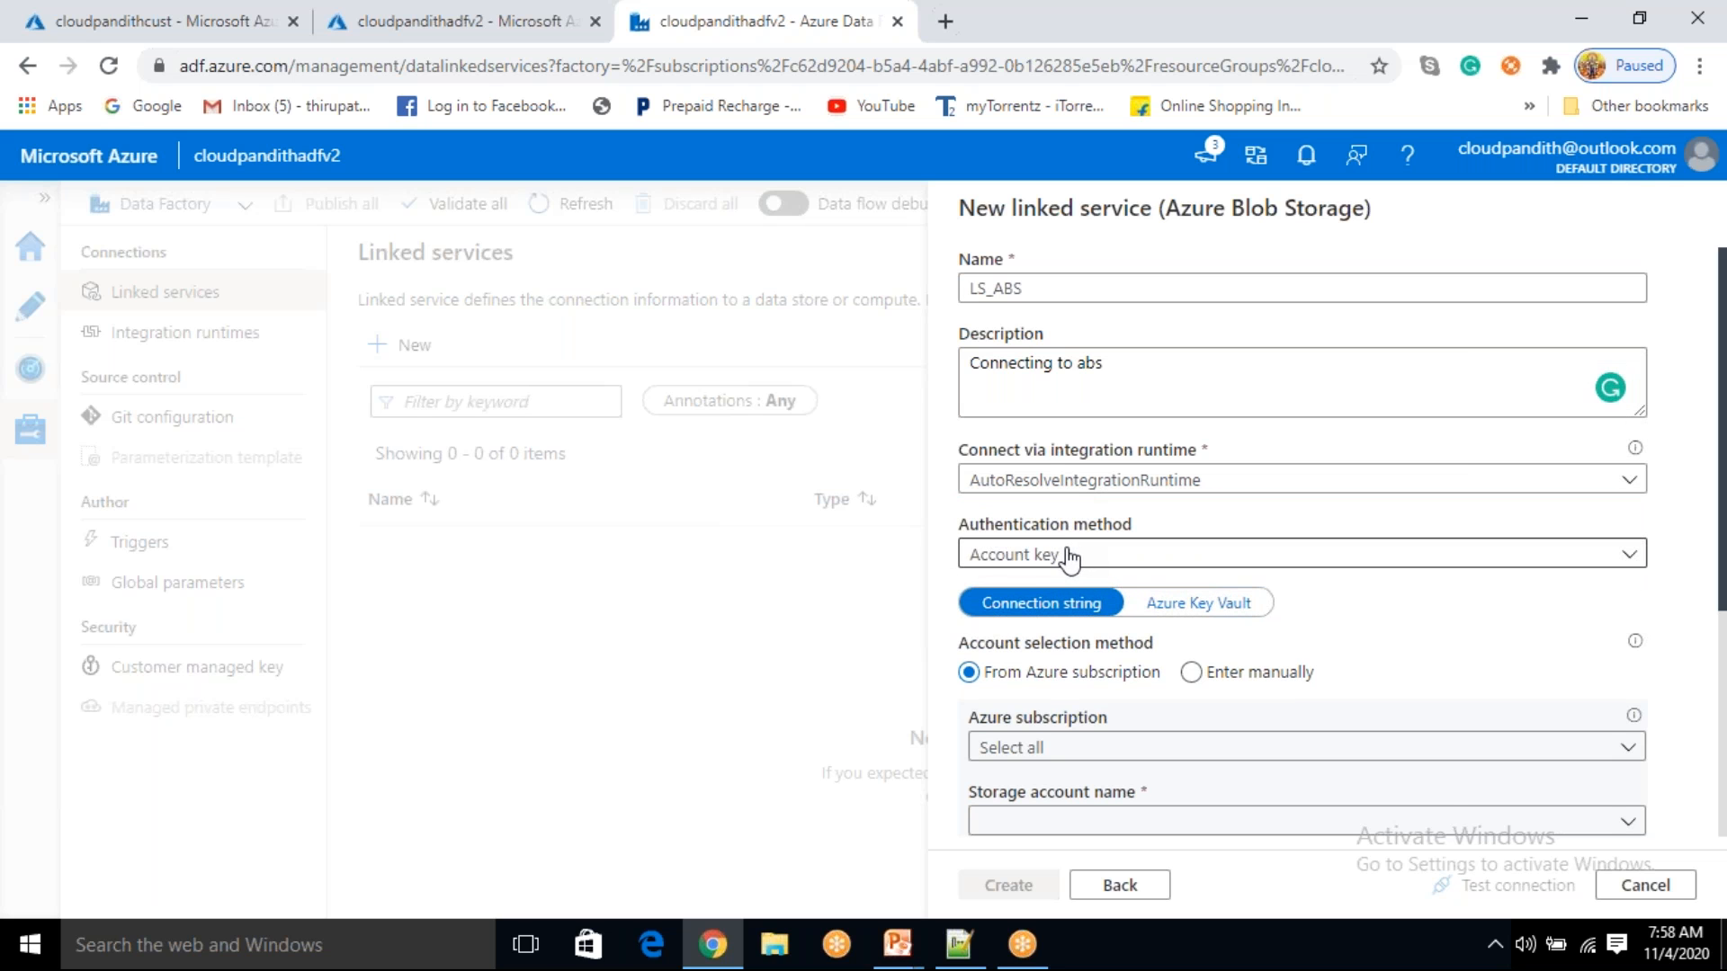
left_click(1069, 558)
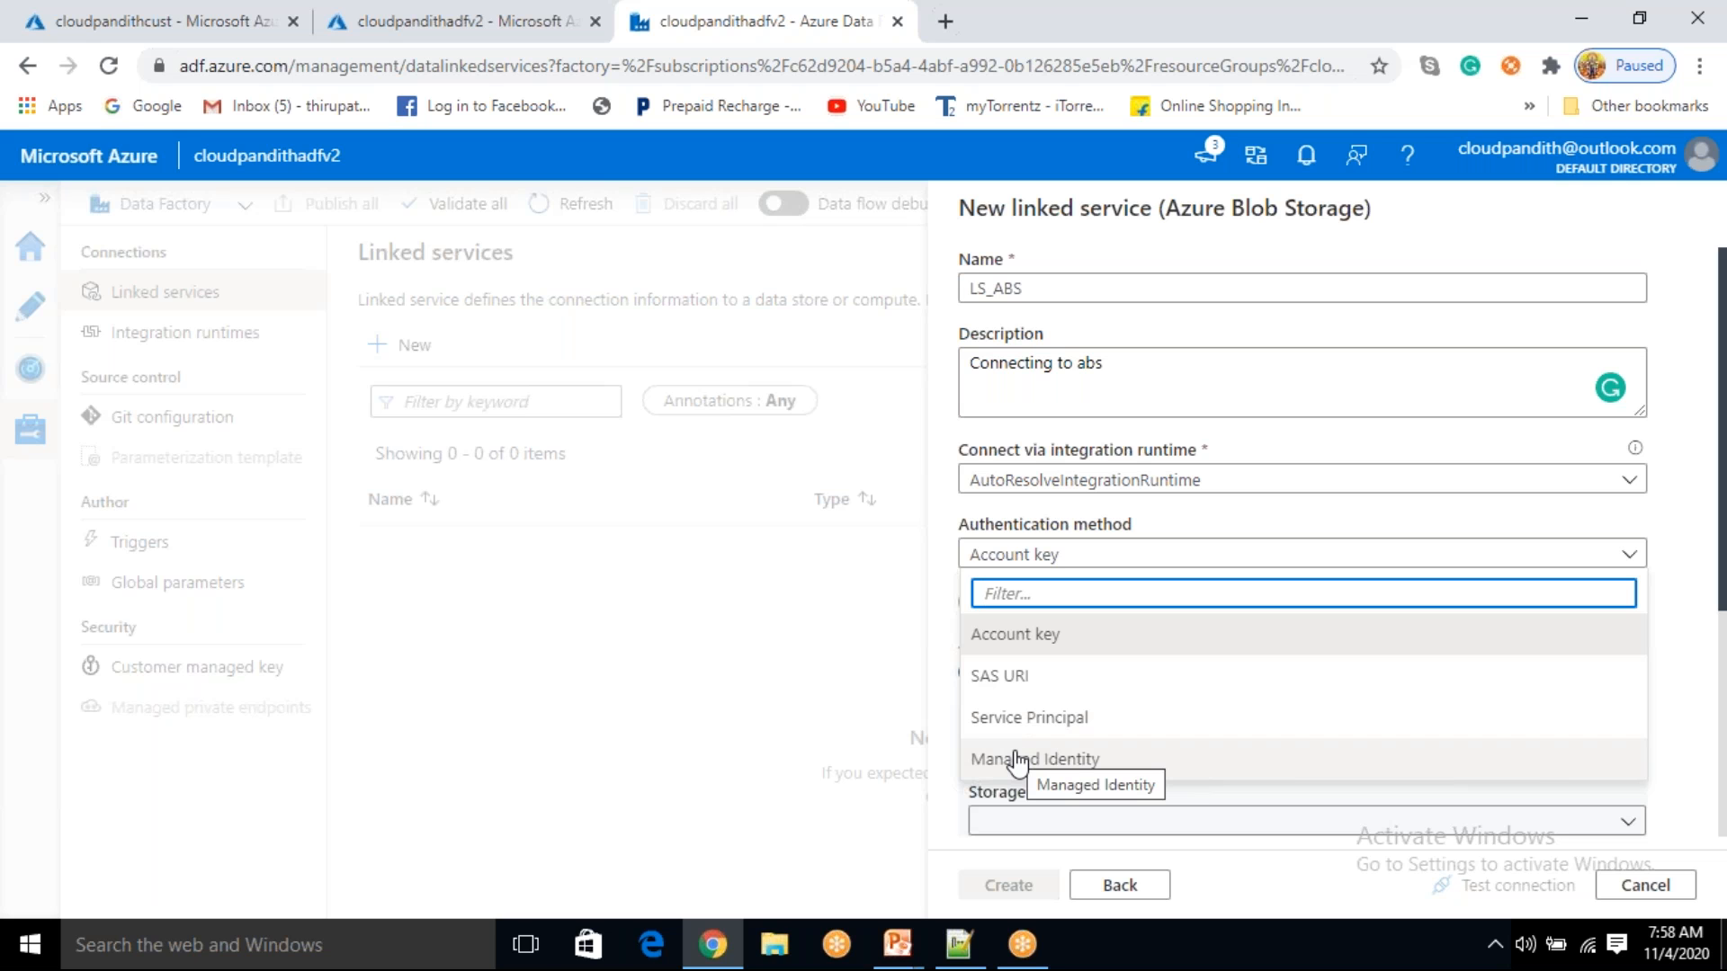
left_click(1001, 643)
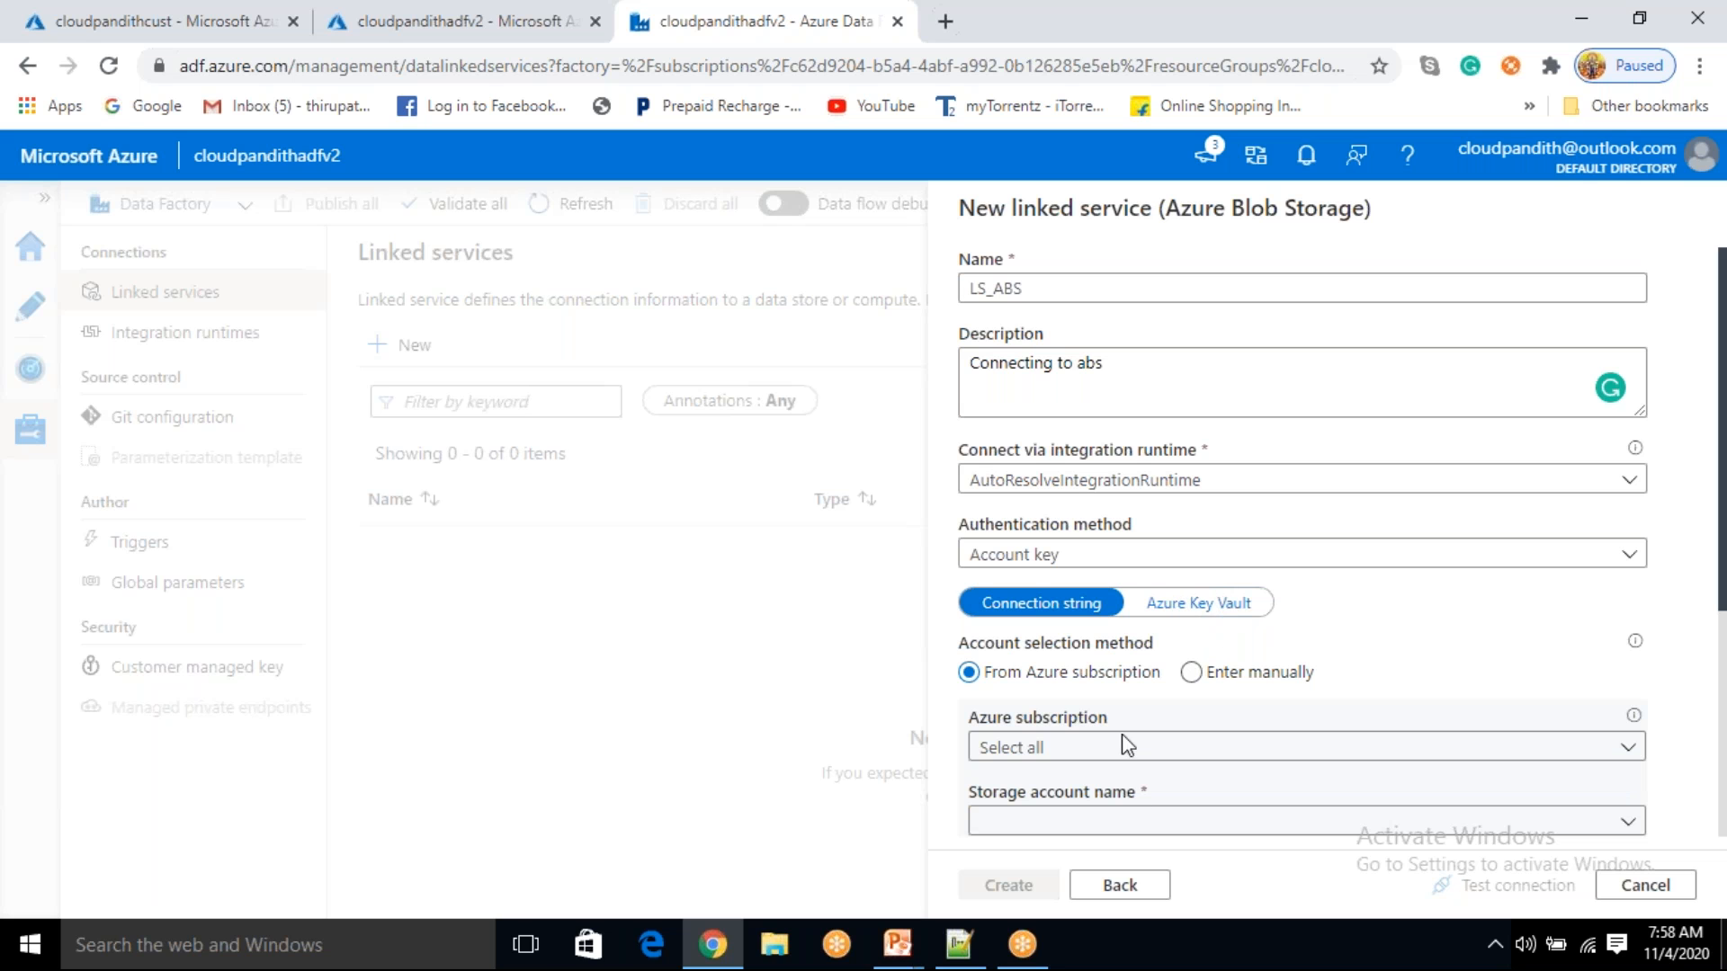
- Set the linked service's Azure subscription to Free Trial and its storage account to cloudpandithcust
scroll(1122, 748, "down", 1)
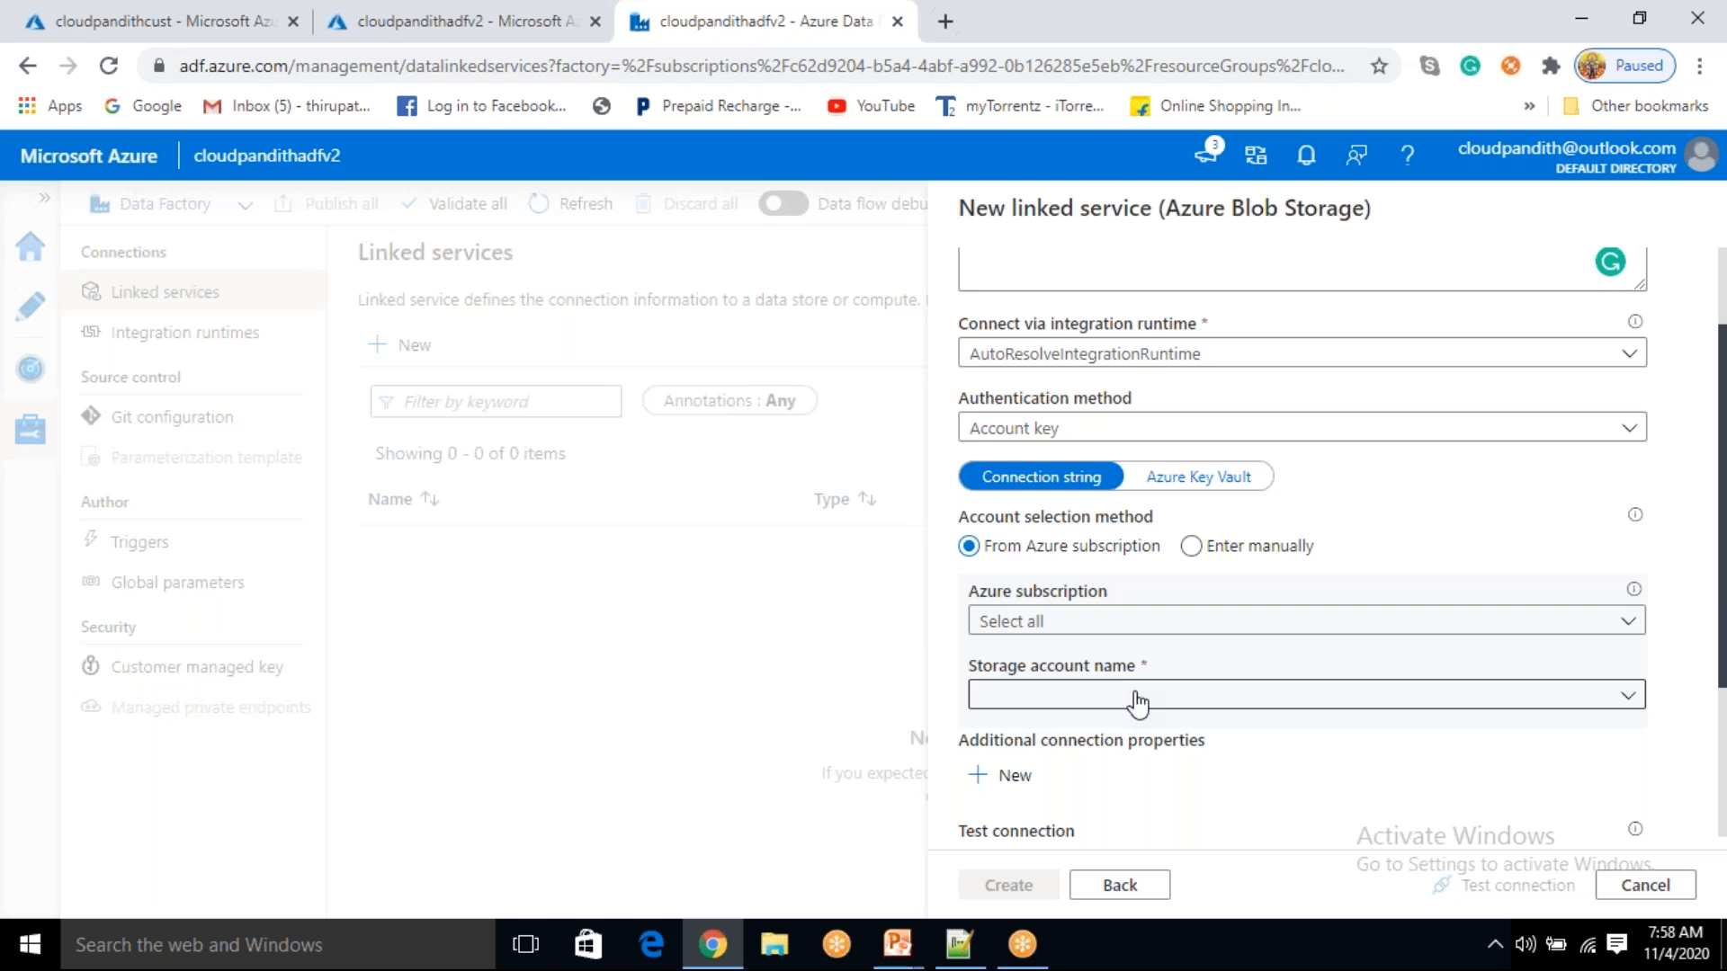
left_click(1064, 630)
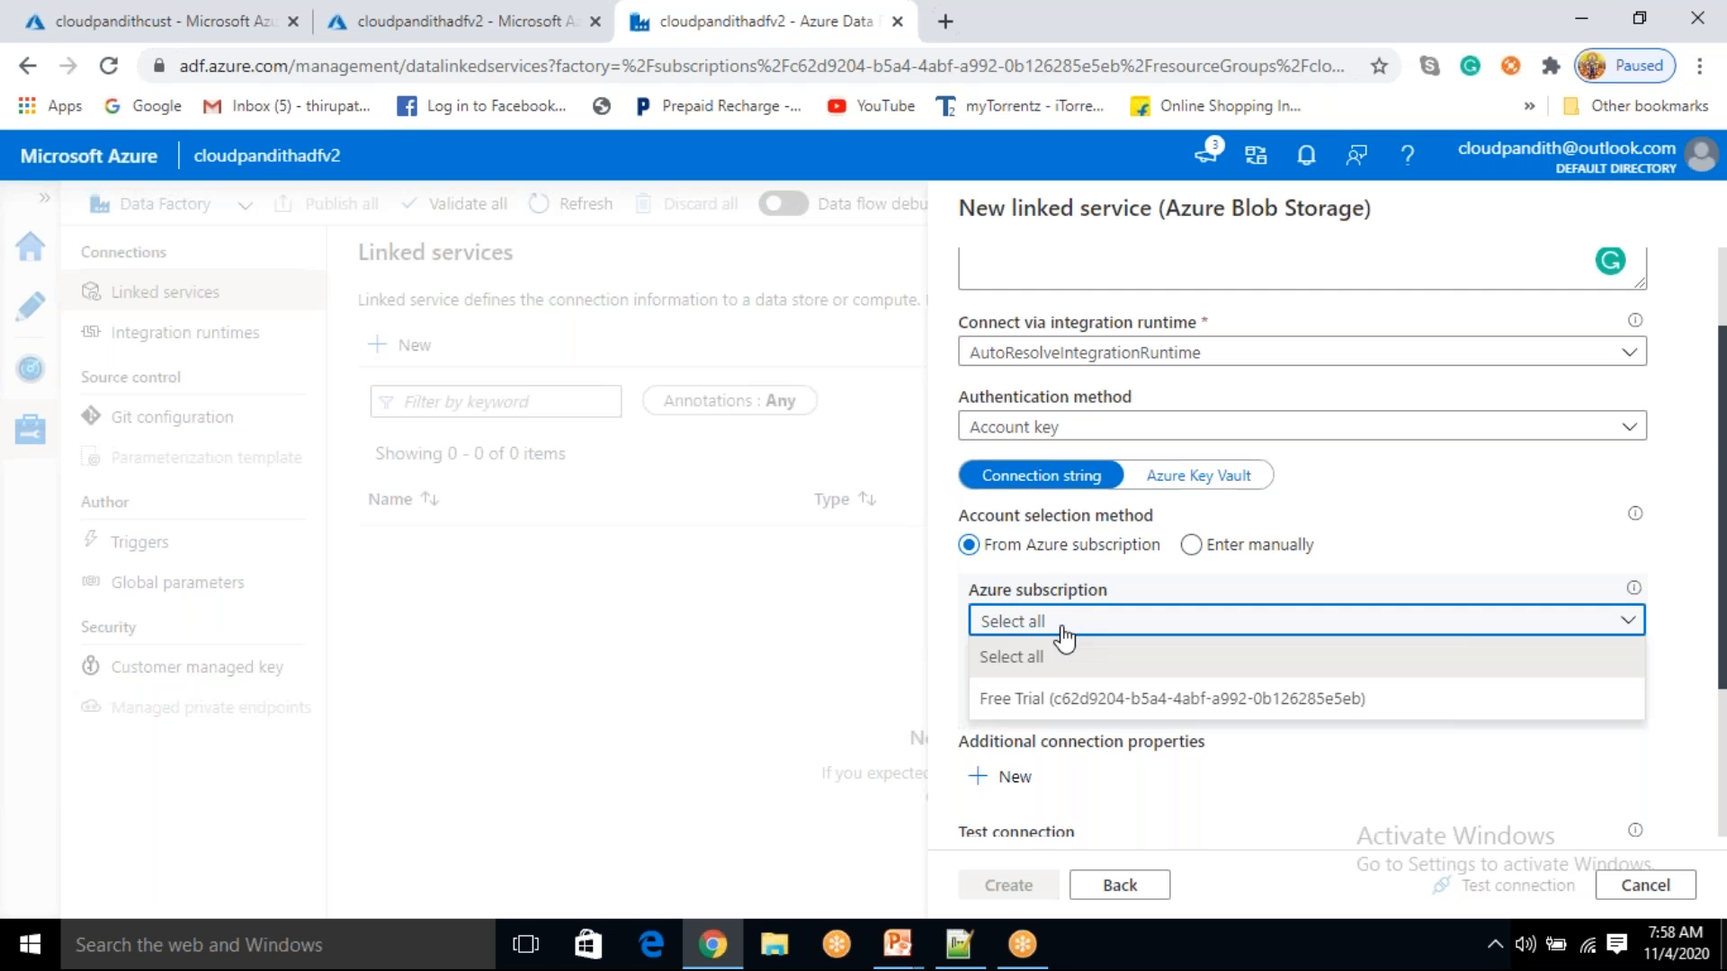
left_click(1059, 700)
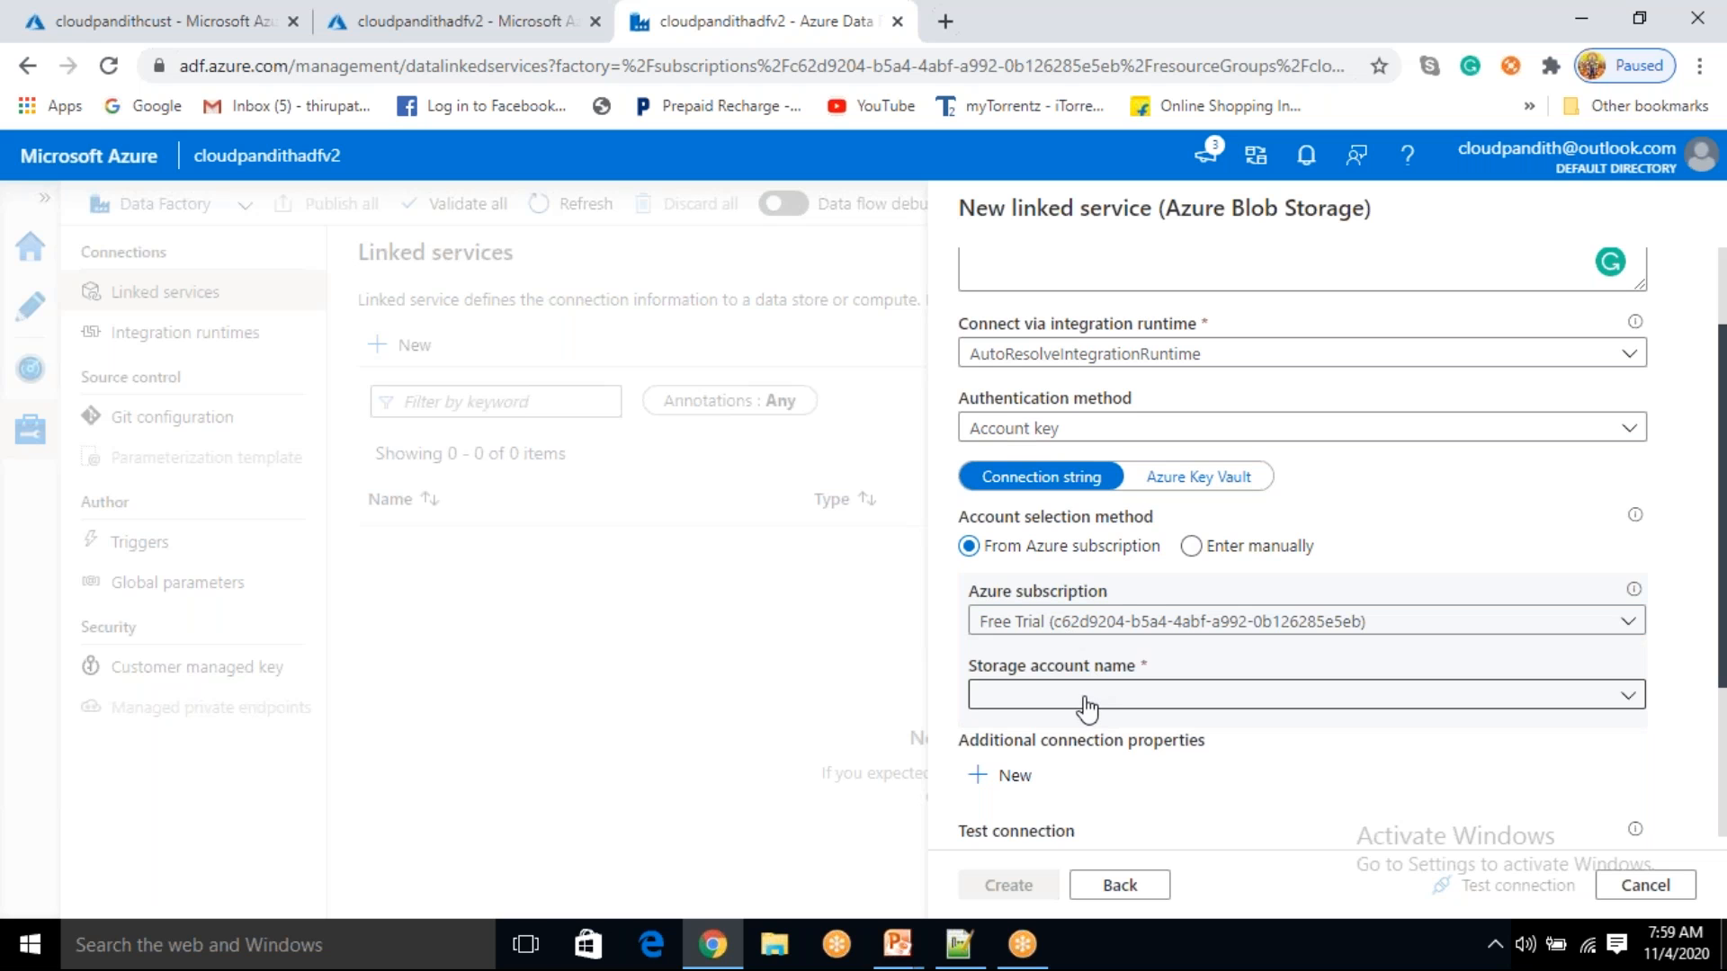
left_click(1086, 706)
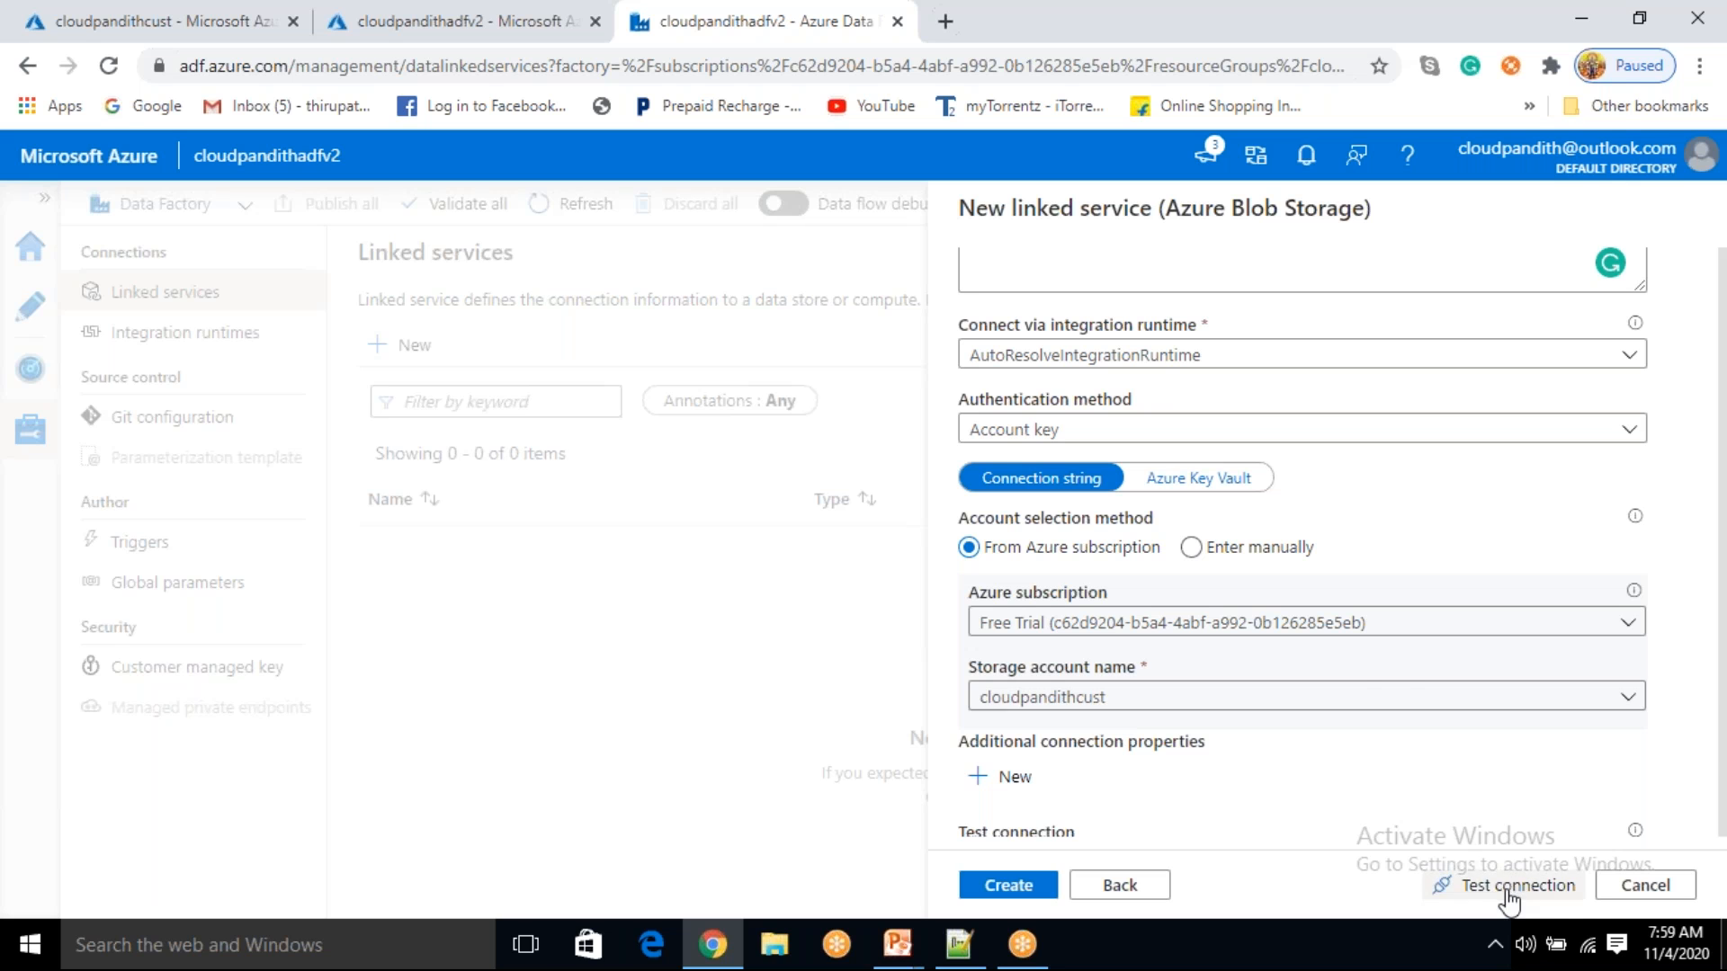
- Test the linked service's connection and examine its remaining connection properties, annotations and advanced options
left_click(1517, 888)
scroll(1347, 707, "down", 2)
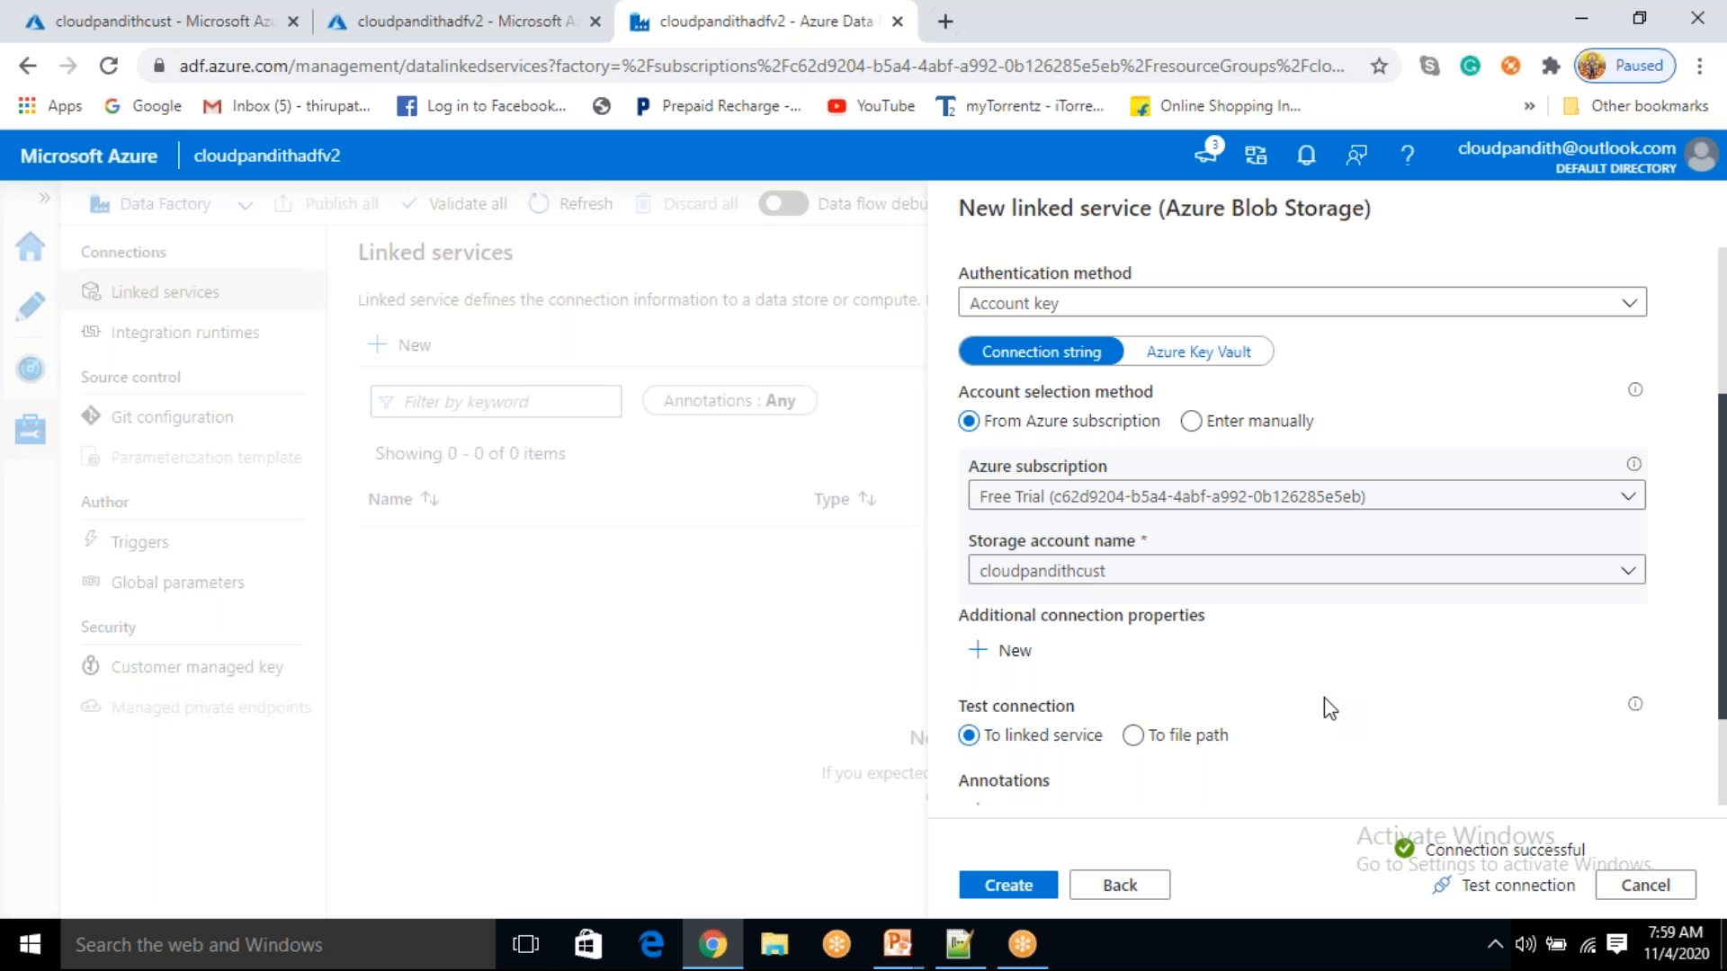
scroll(1331, 711, "down", 2)
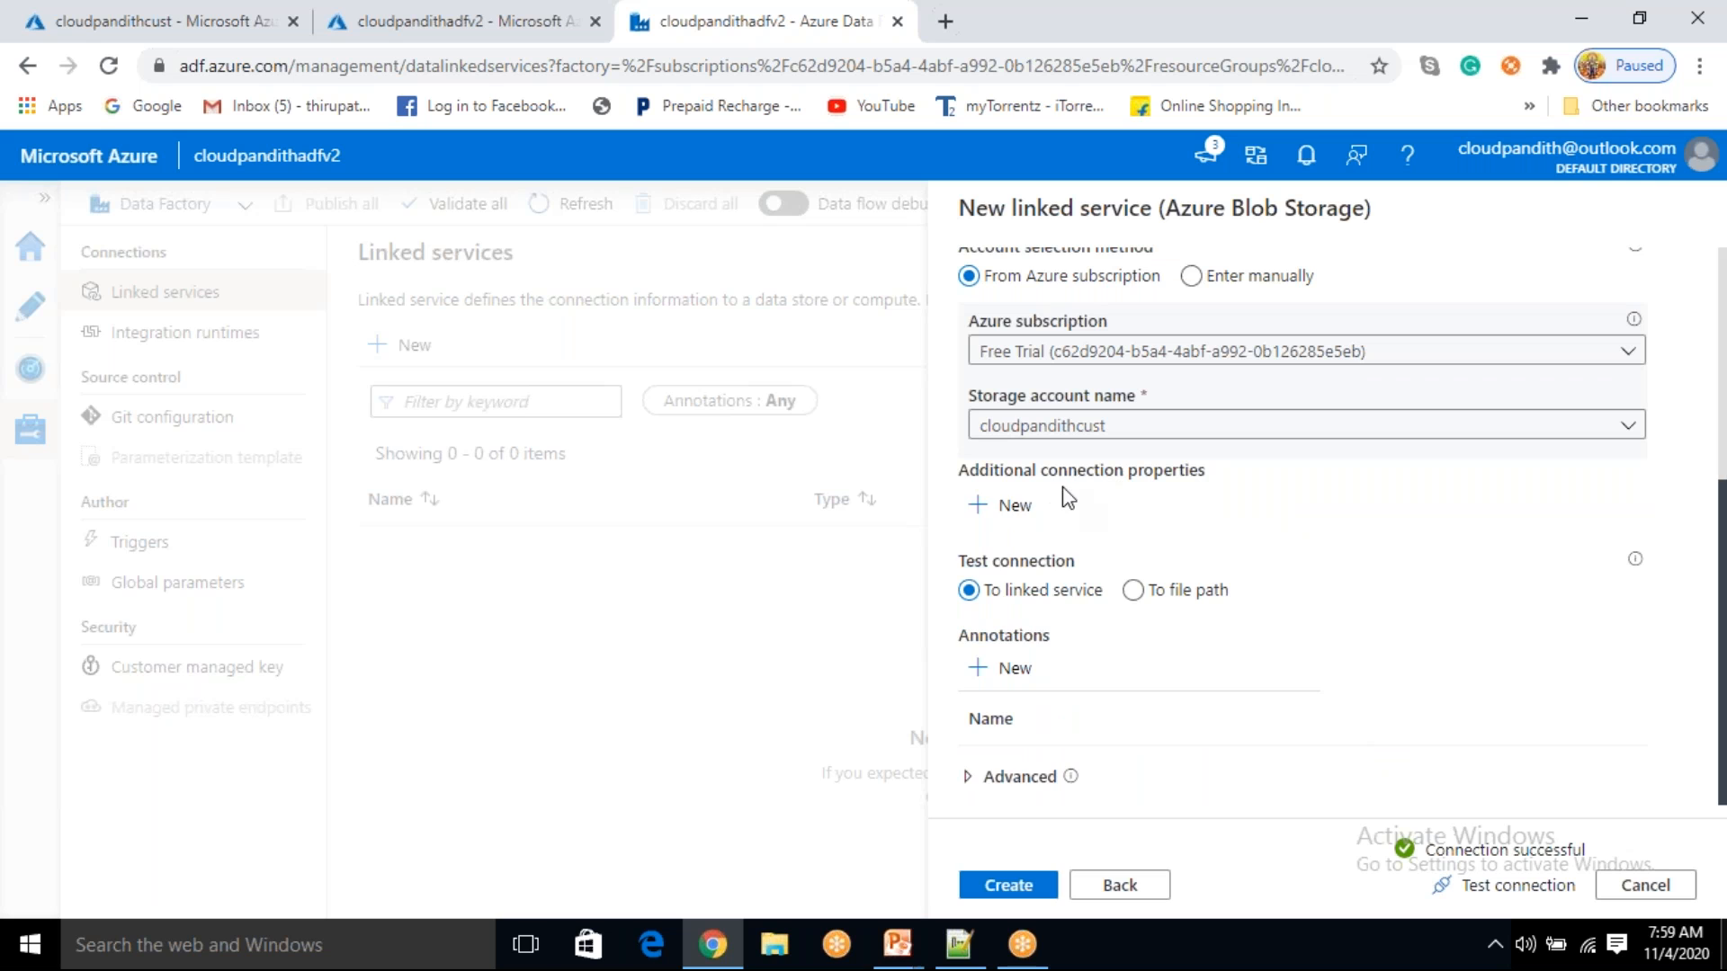
- Add a blank additional connection property and a blank annotation to the linked service, and delete both
left_click(1014, 506)
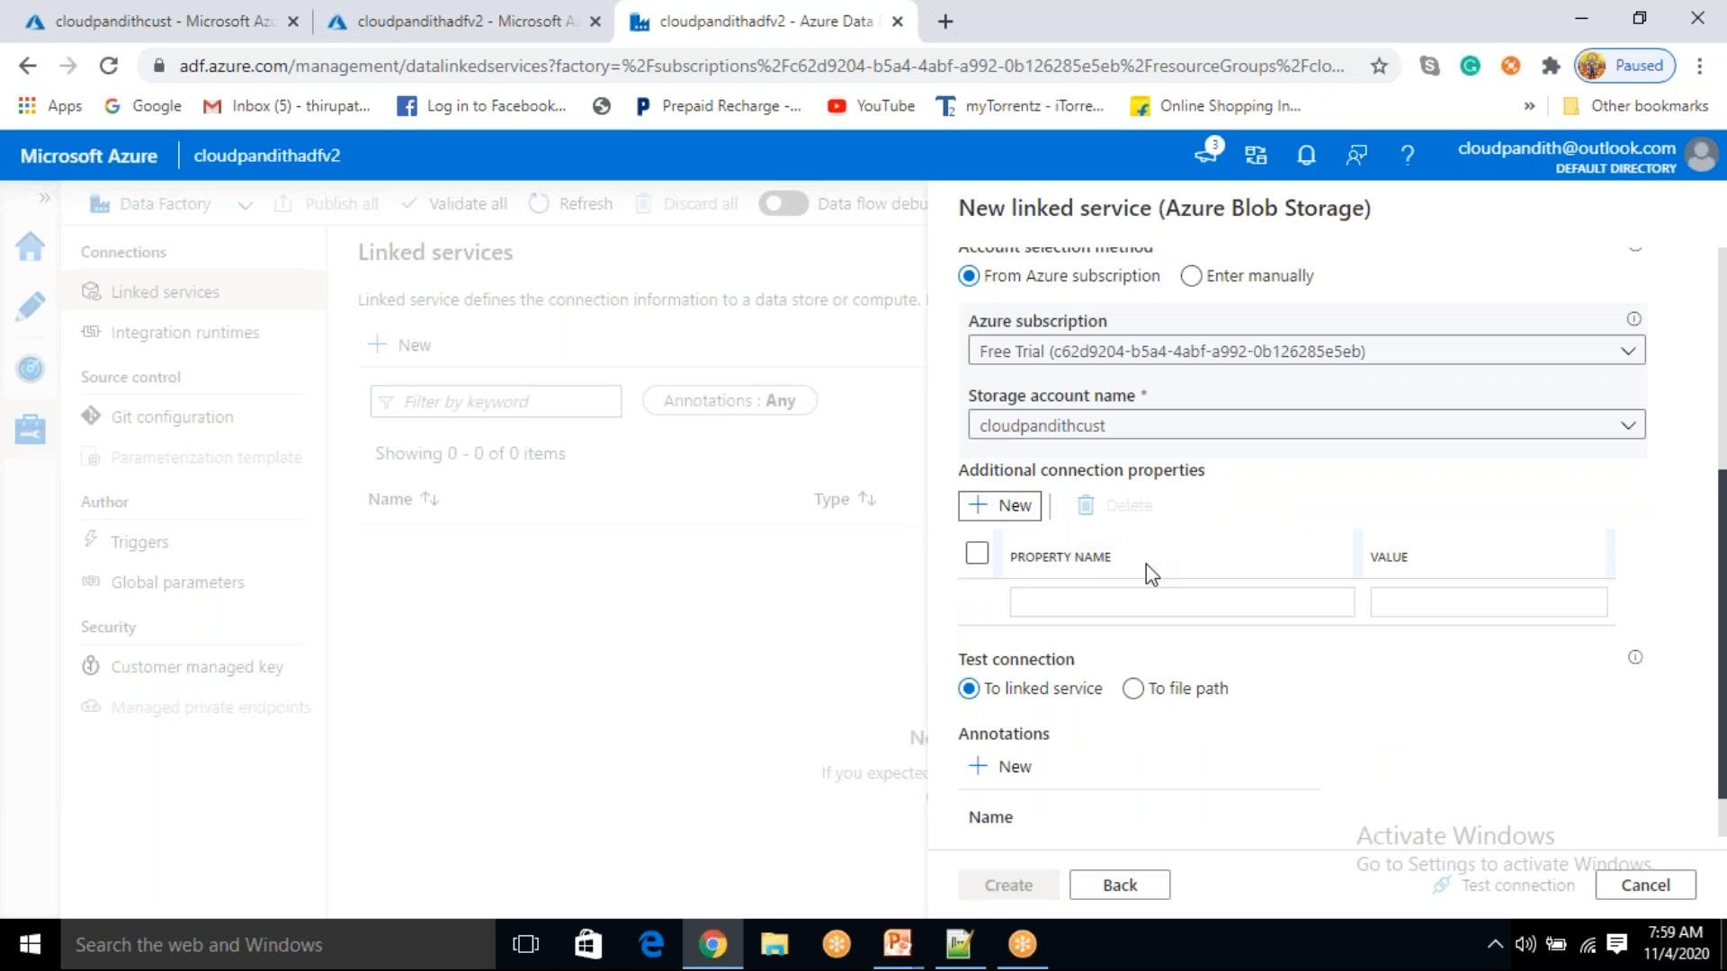
left_click(977, 554)
left_click(1115, 505)
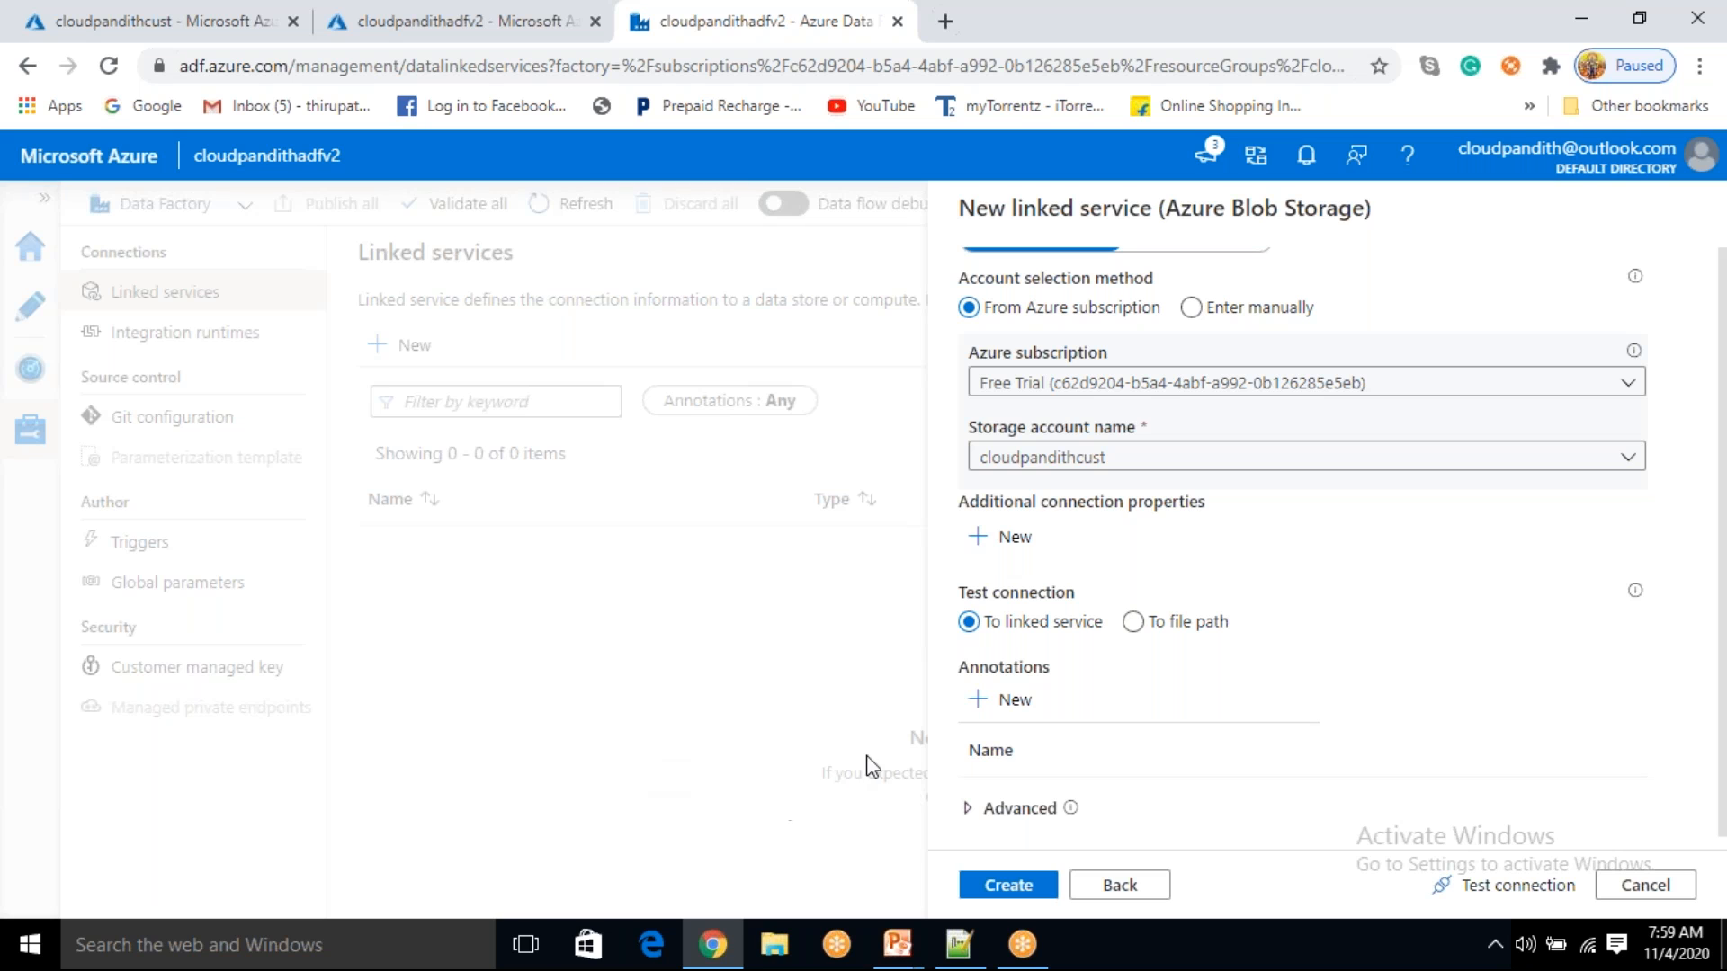
left_click(1018, 715)
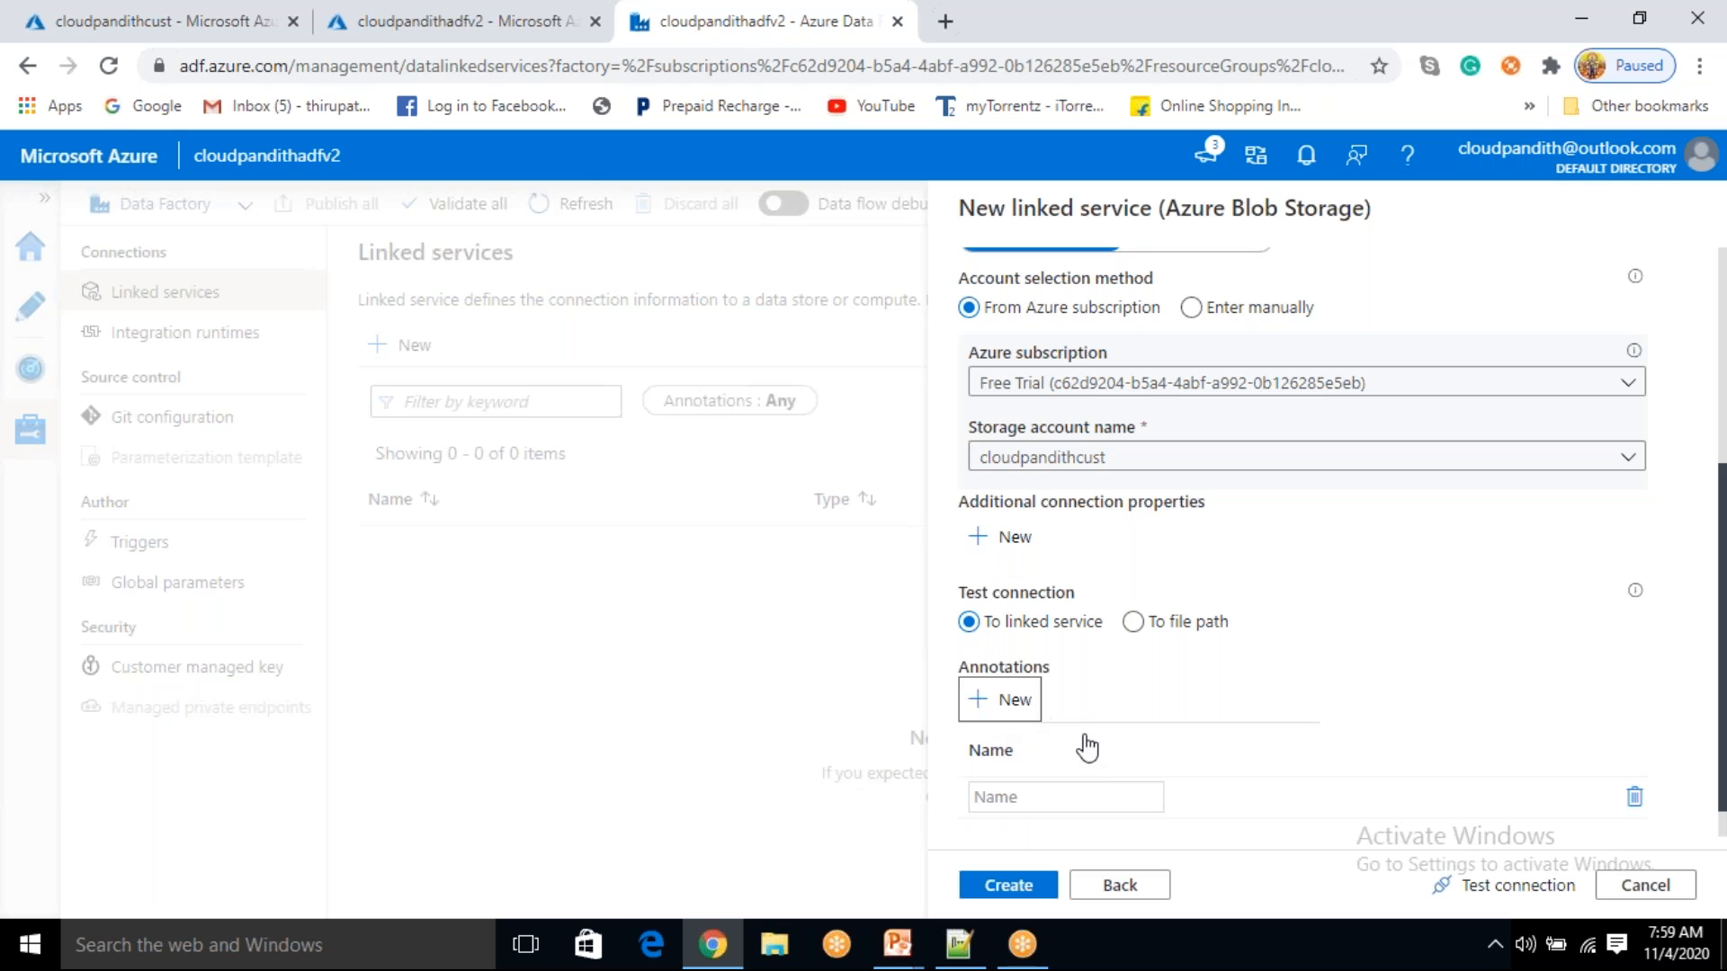
left_click(1053, 795)
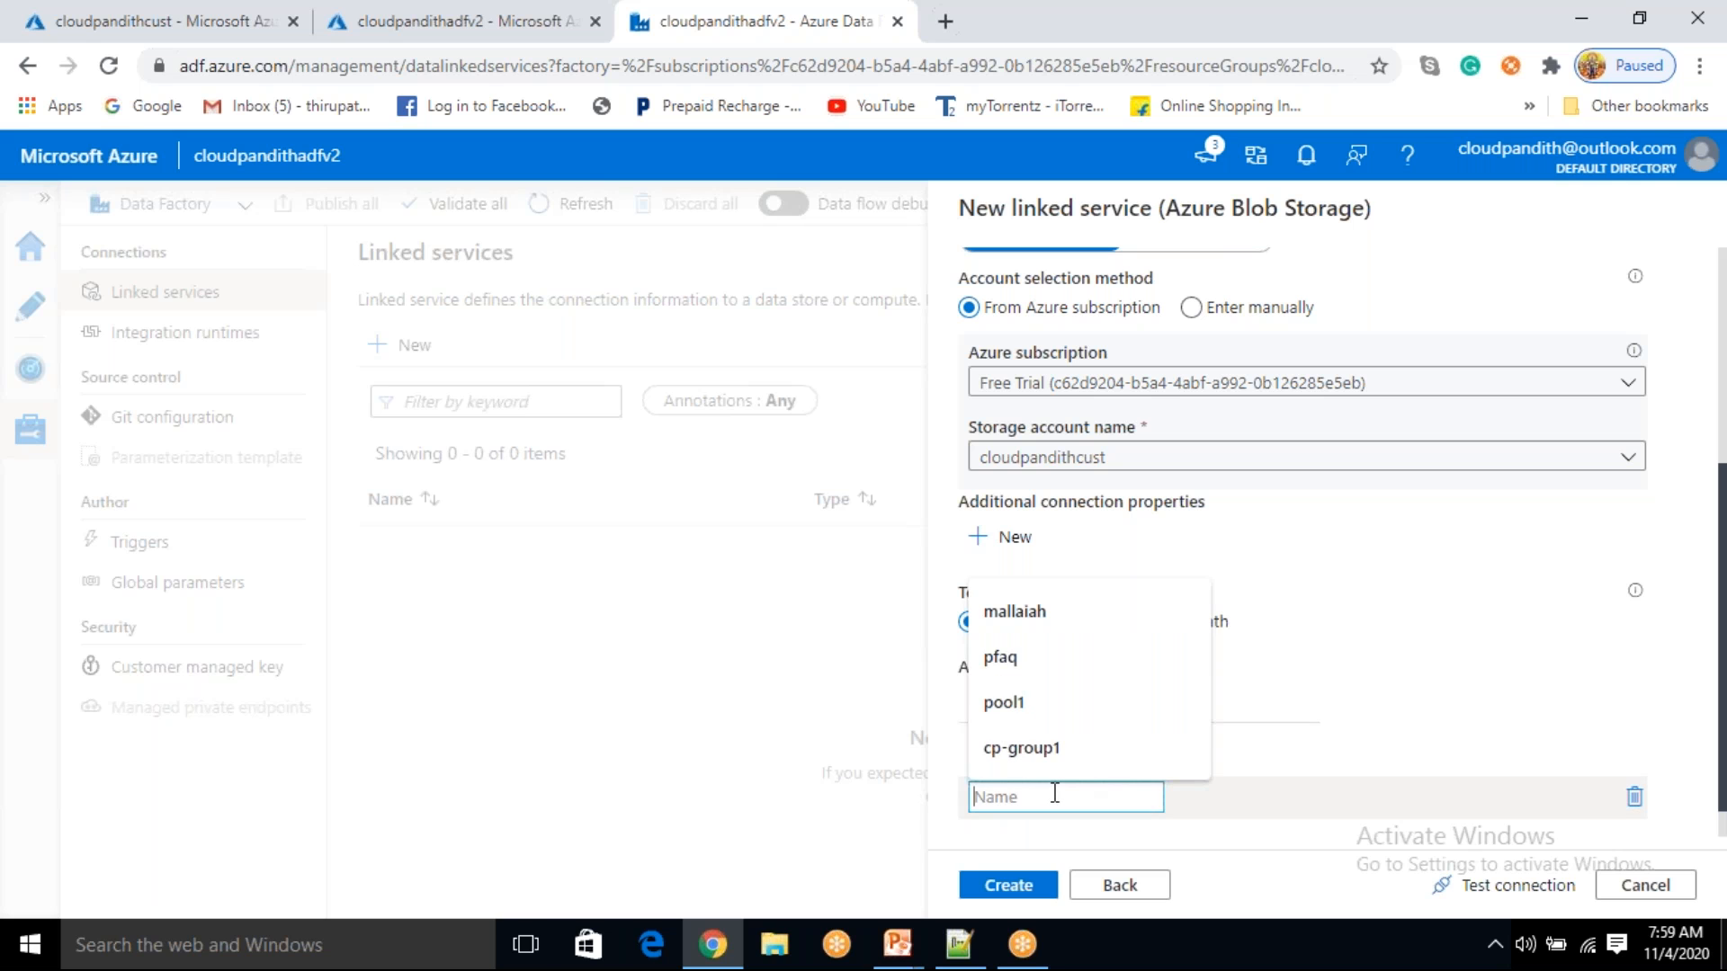
left_click(1341, 721)
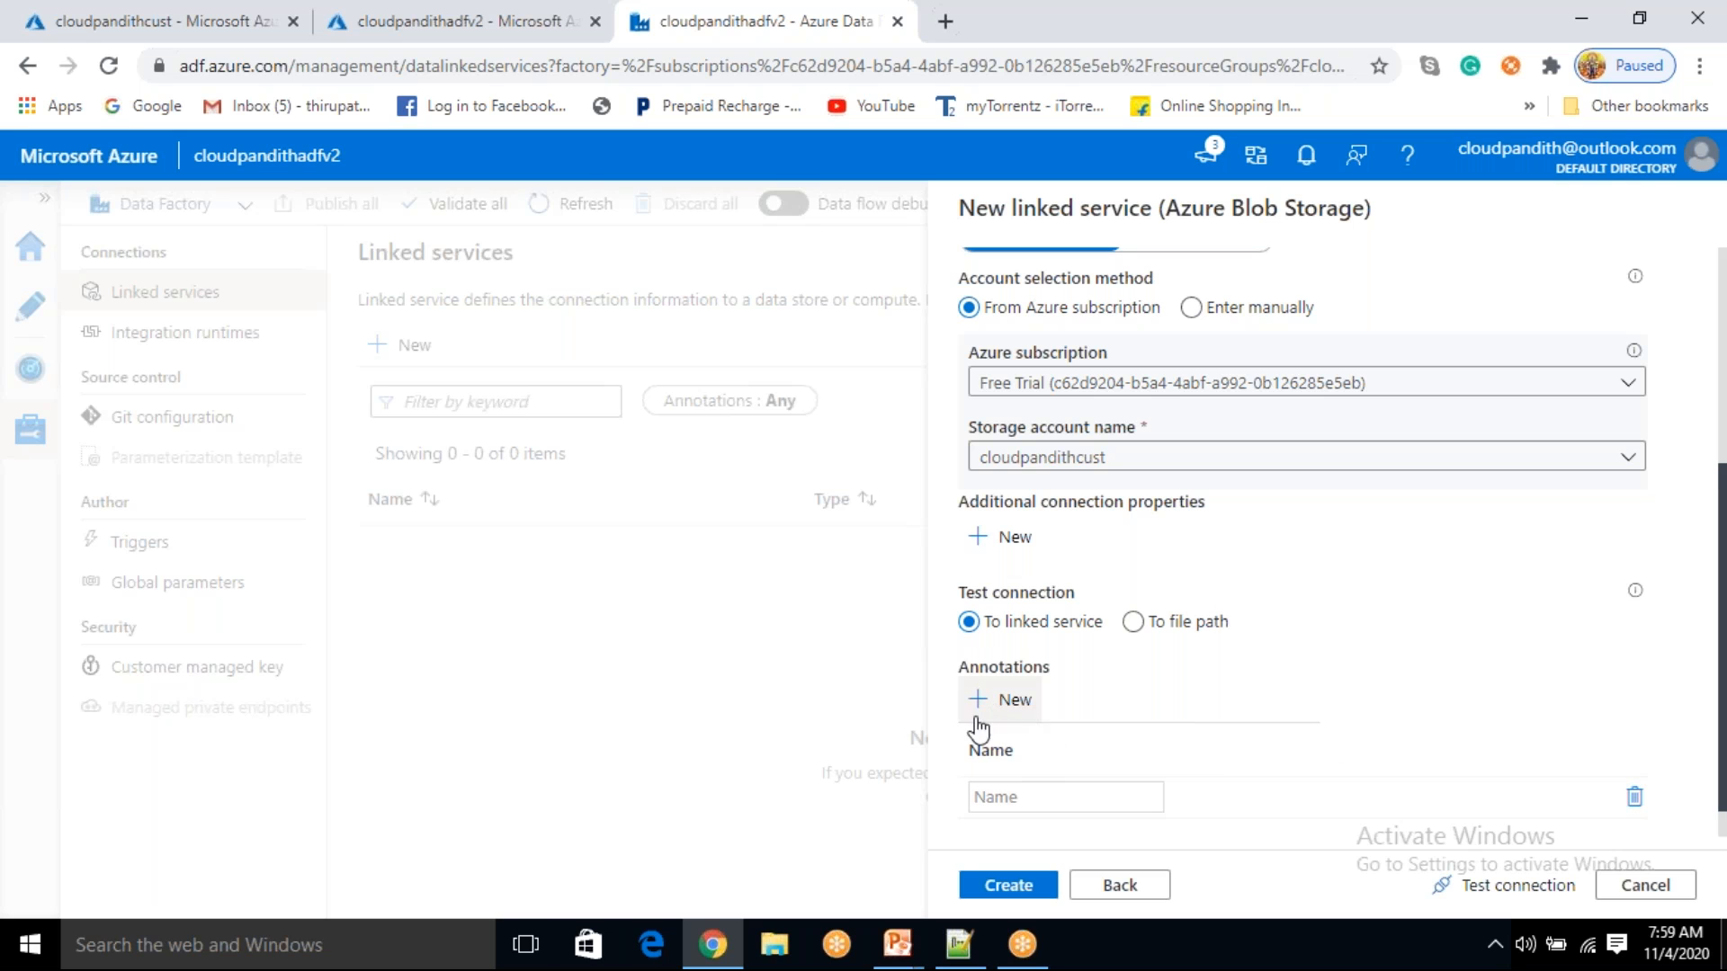
left_click(1634, 796)
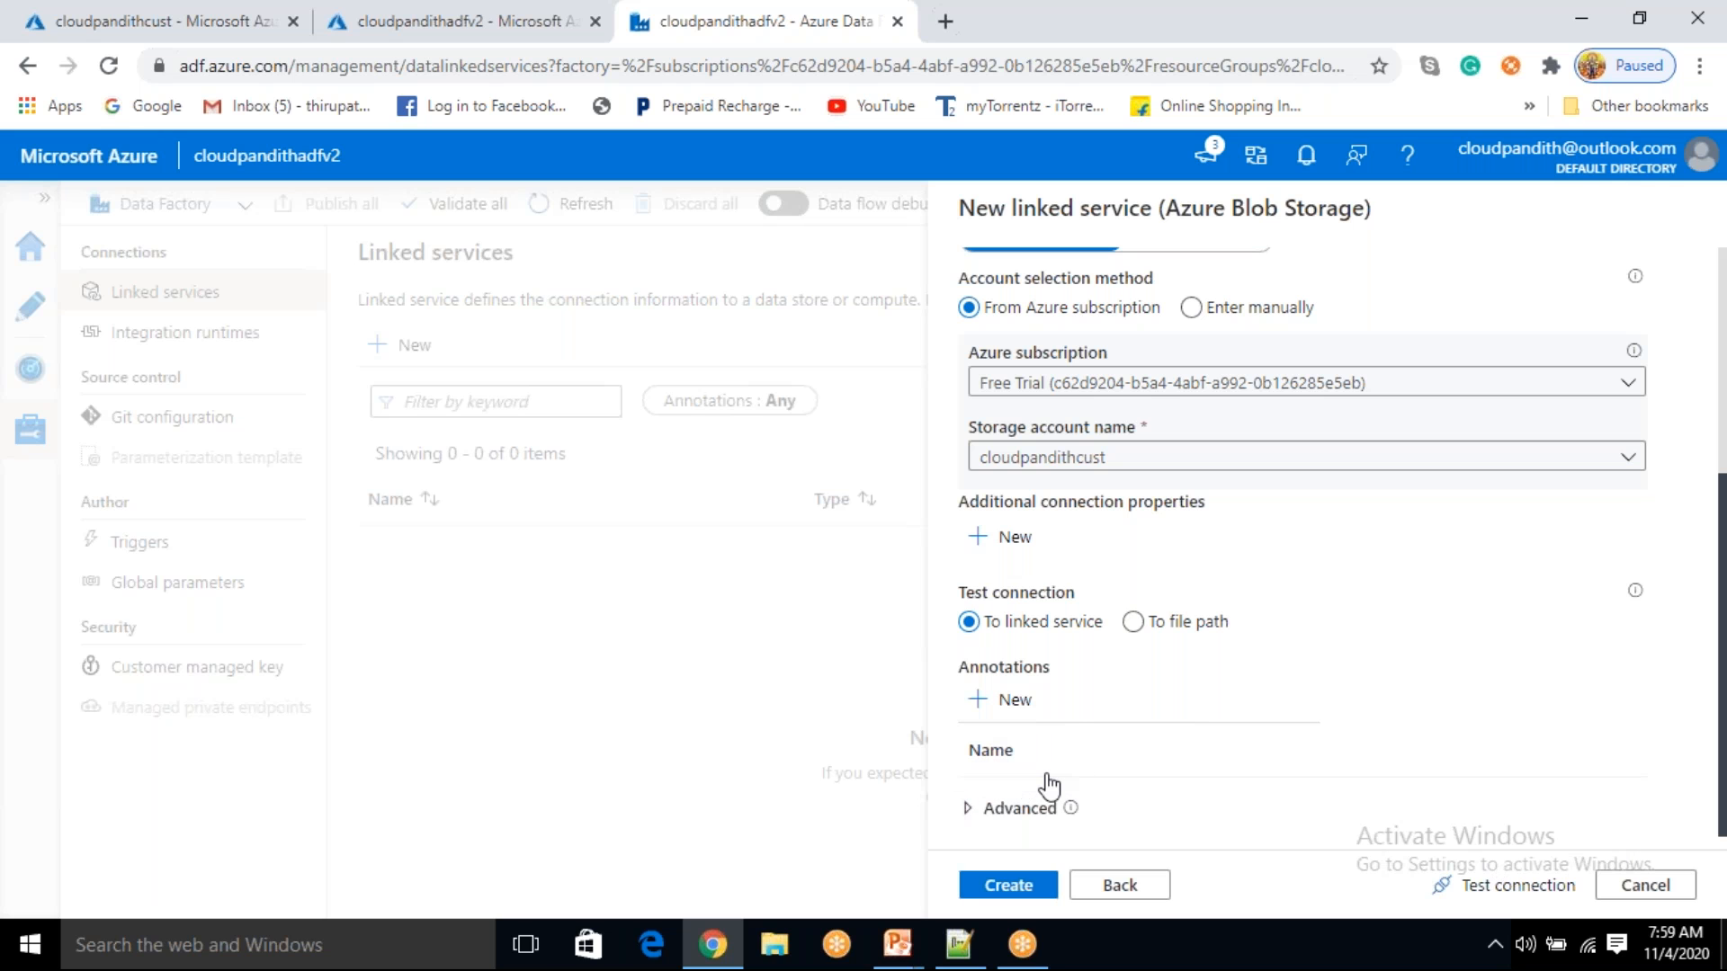
- Review the LS_ABS settings, retest its connection and create the linked service
scroll(1125, 756, "up", 3)
scroll(1116, 760, "down", 2)
scroll(1112, 753, "down", 2)
scroll(1146, 706, "up", 4)
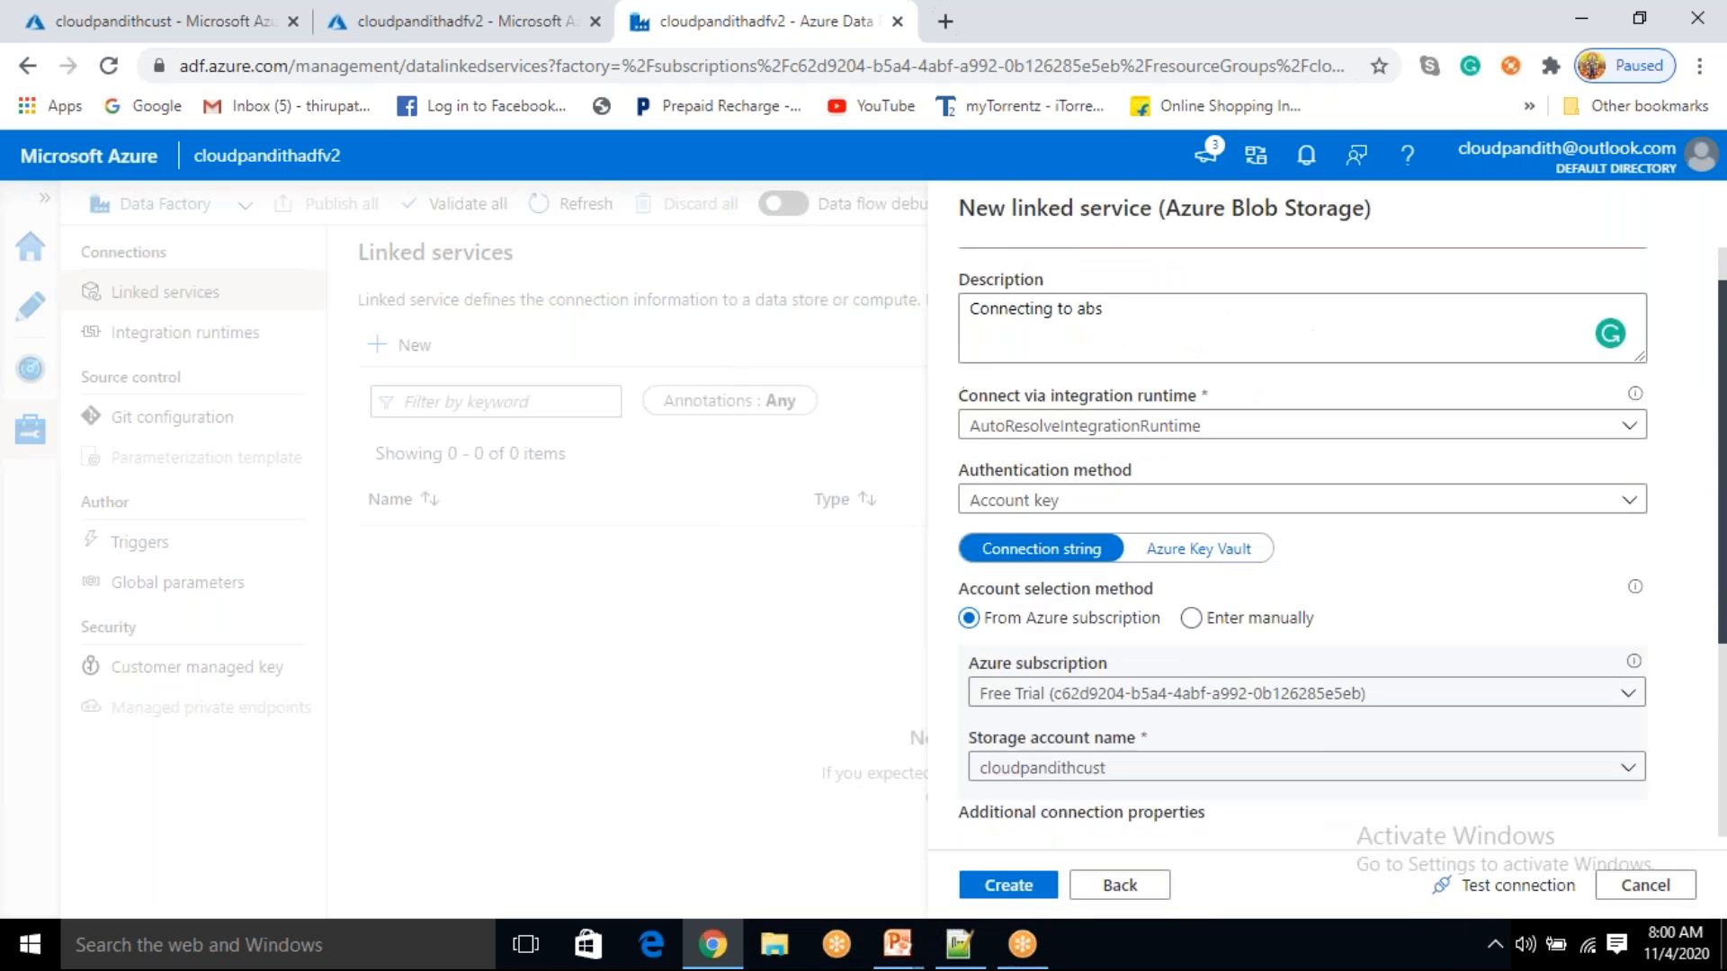
left_click_drag(1049, 292, 949, 286)
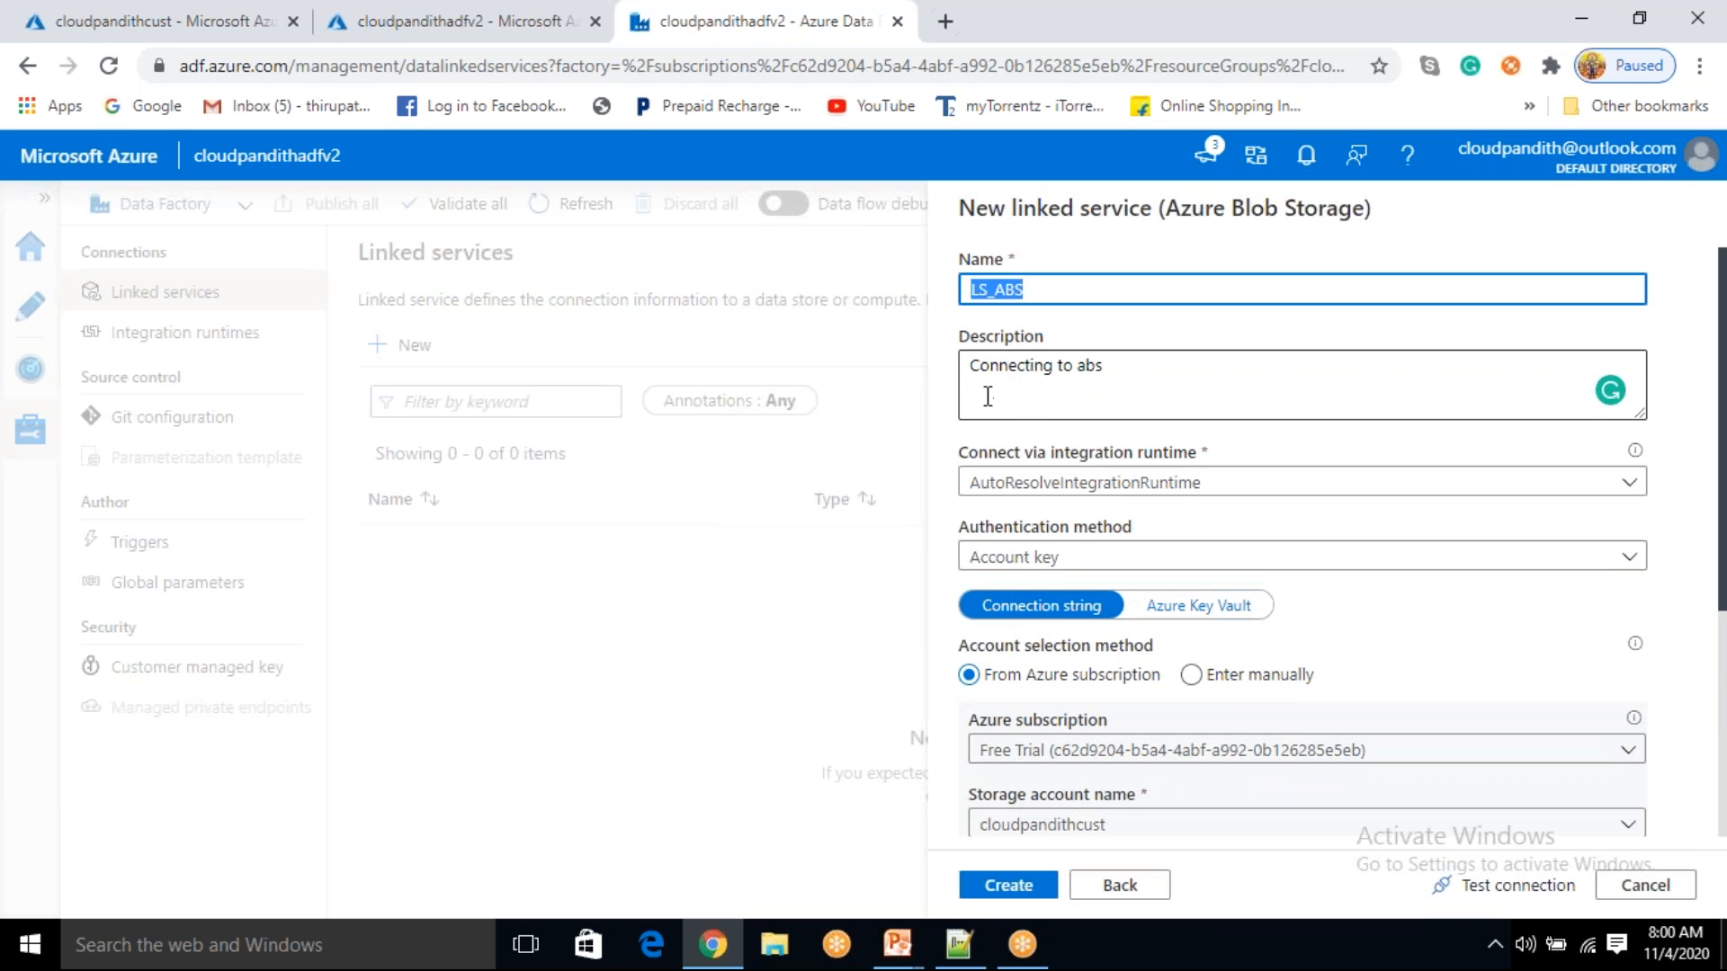
scroll(1066, 423, "down", 2)
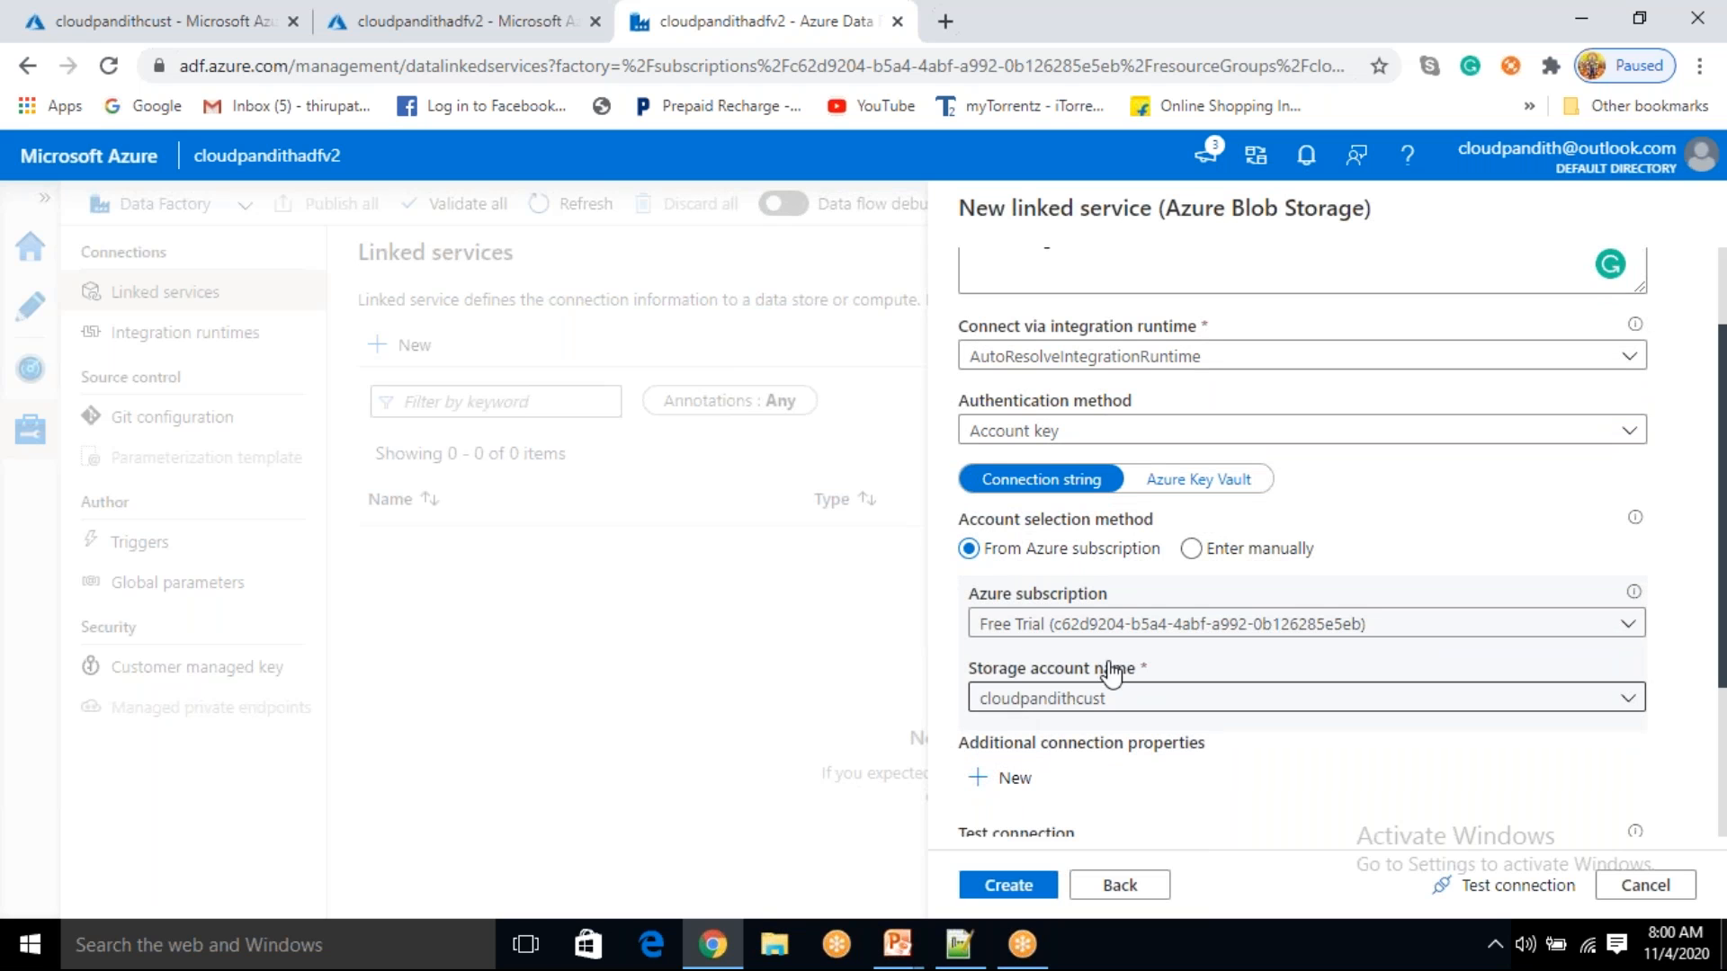
left_click(1520, 886)
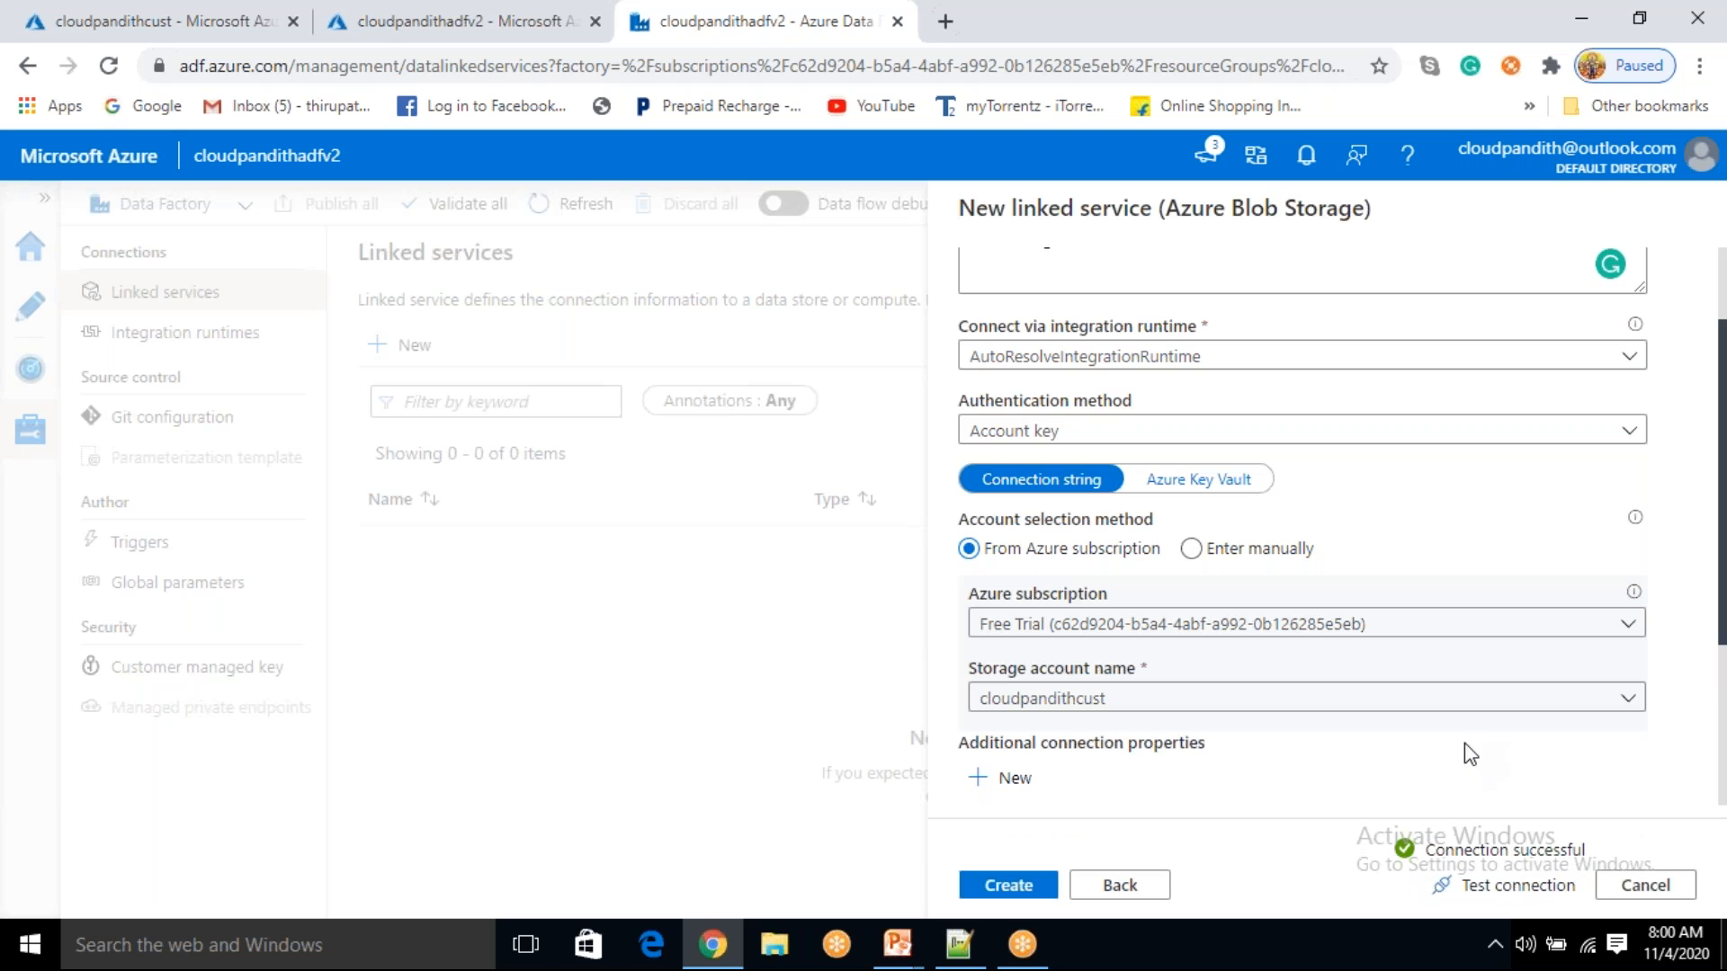
left_click(1009, 885)
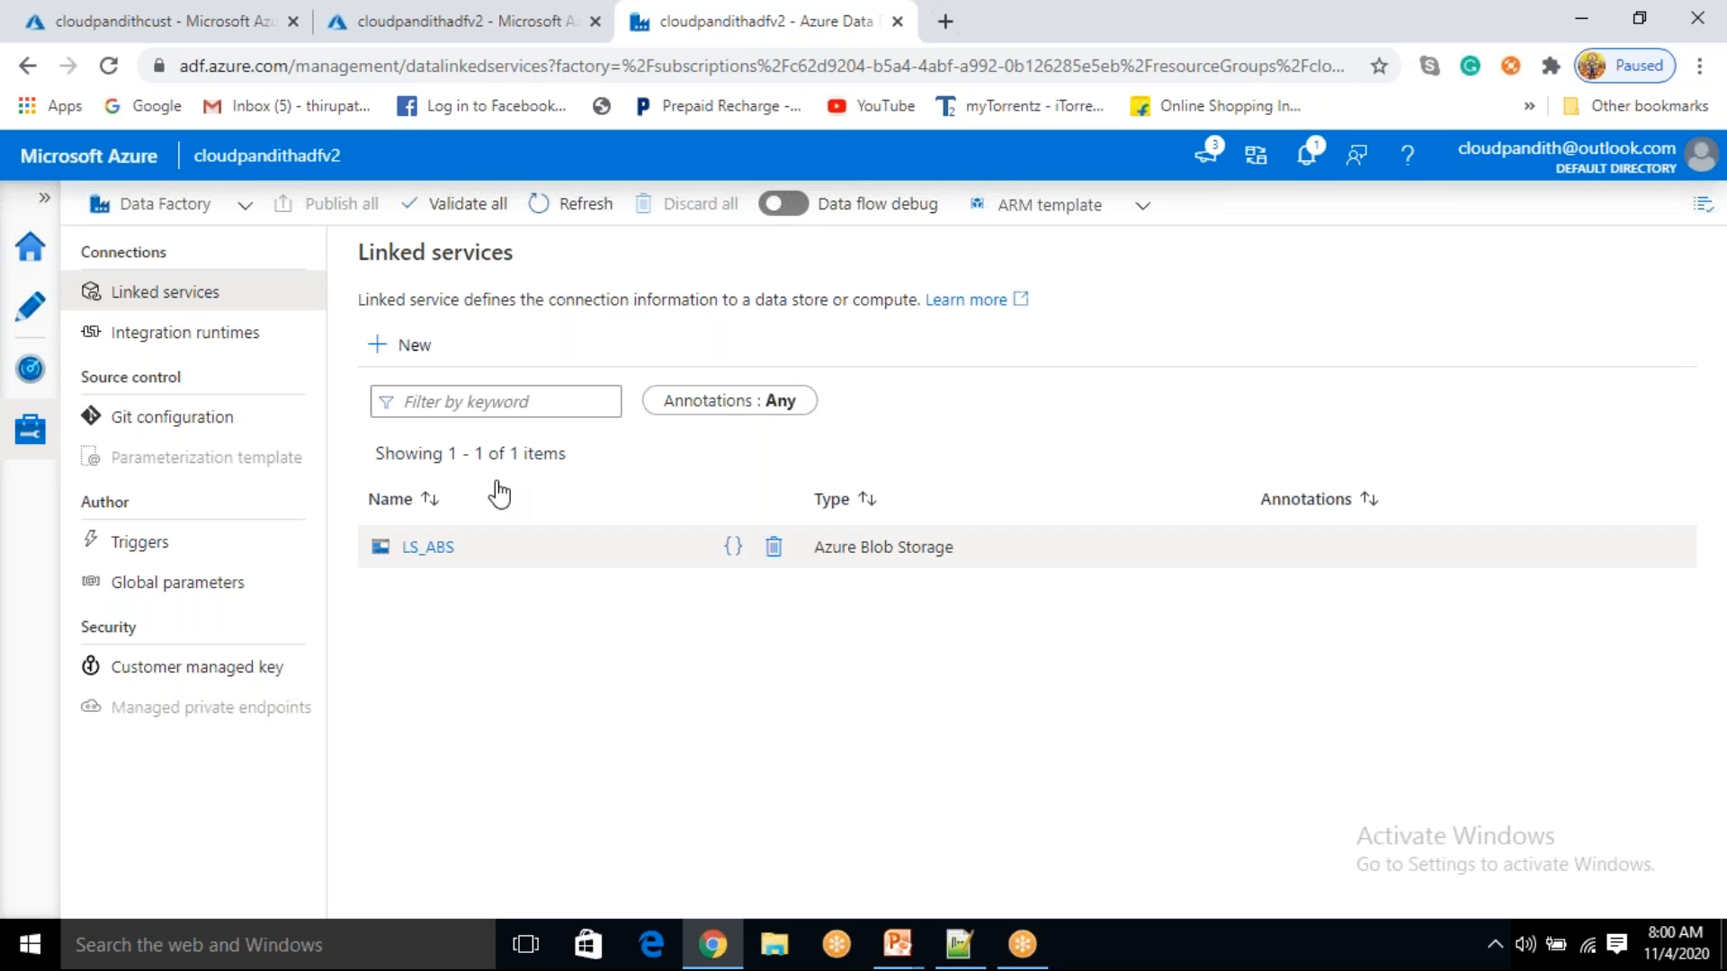
- Start a second linked service of type Azure Blob Storage, keeping its default name
left_click(418, 361)
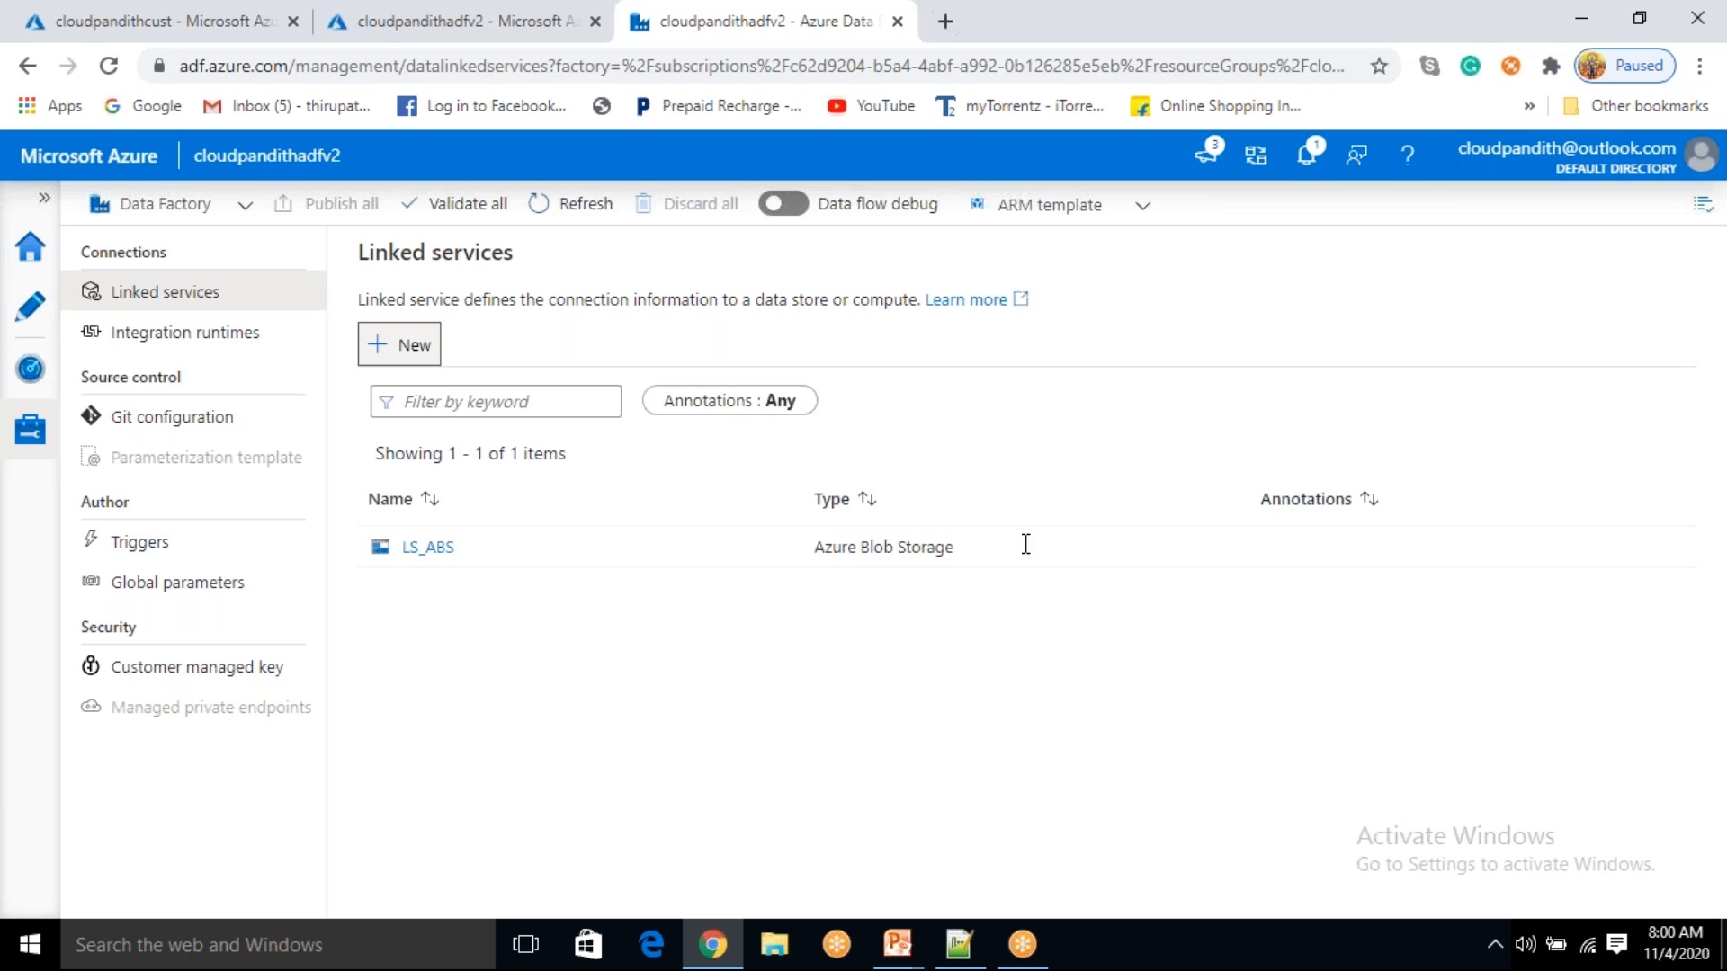
left_click(1241, 819)
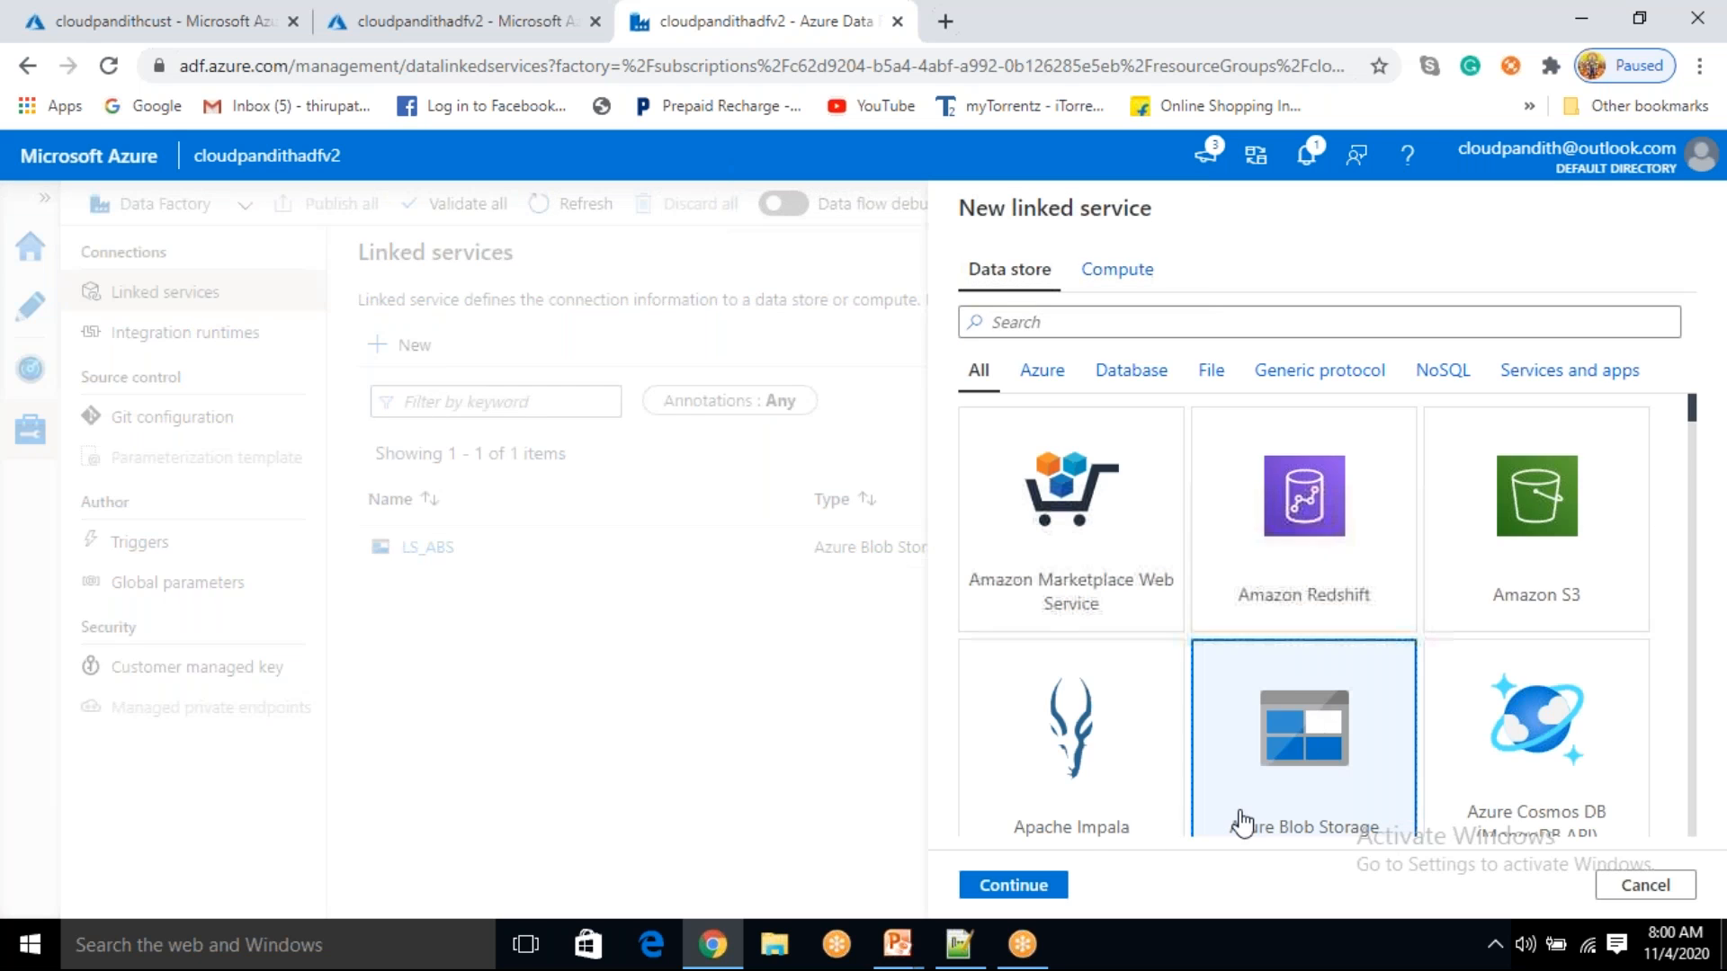
left_click(1013, 888)
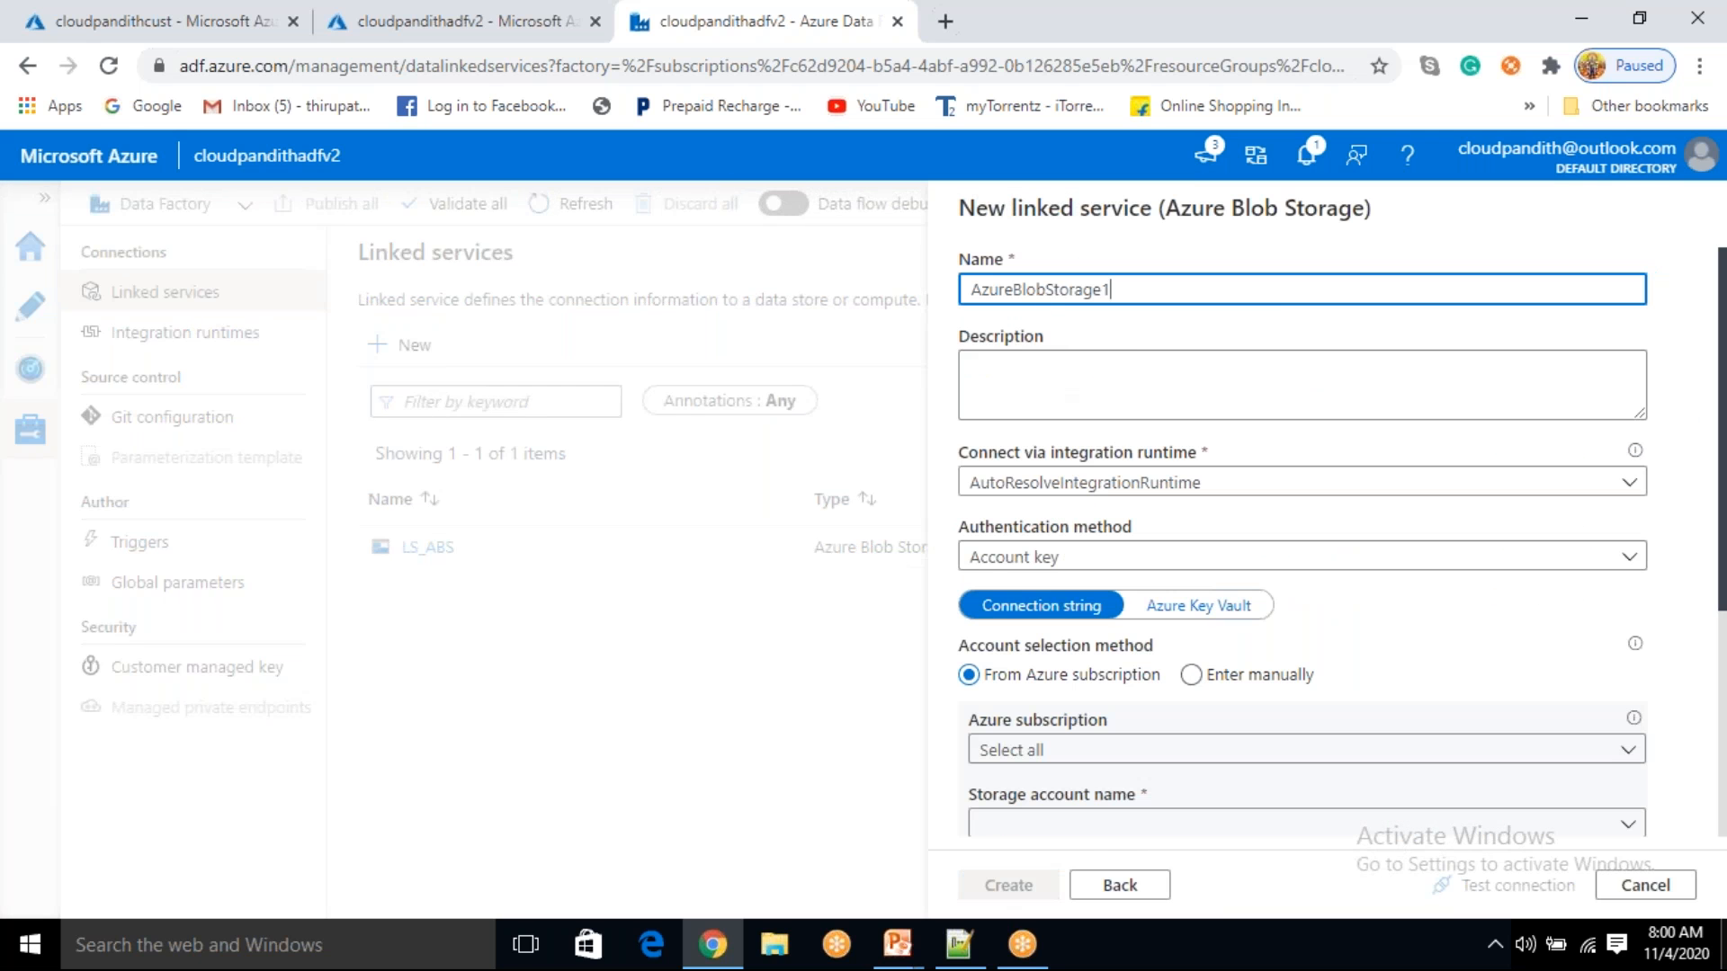
left_click_drag(1140, 289, 967, 290)
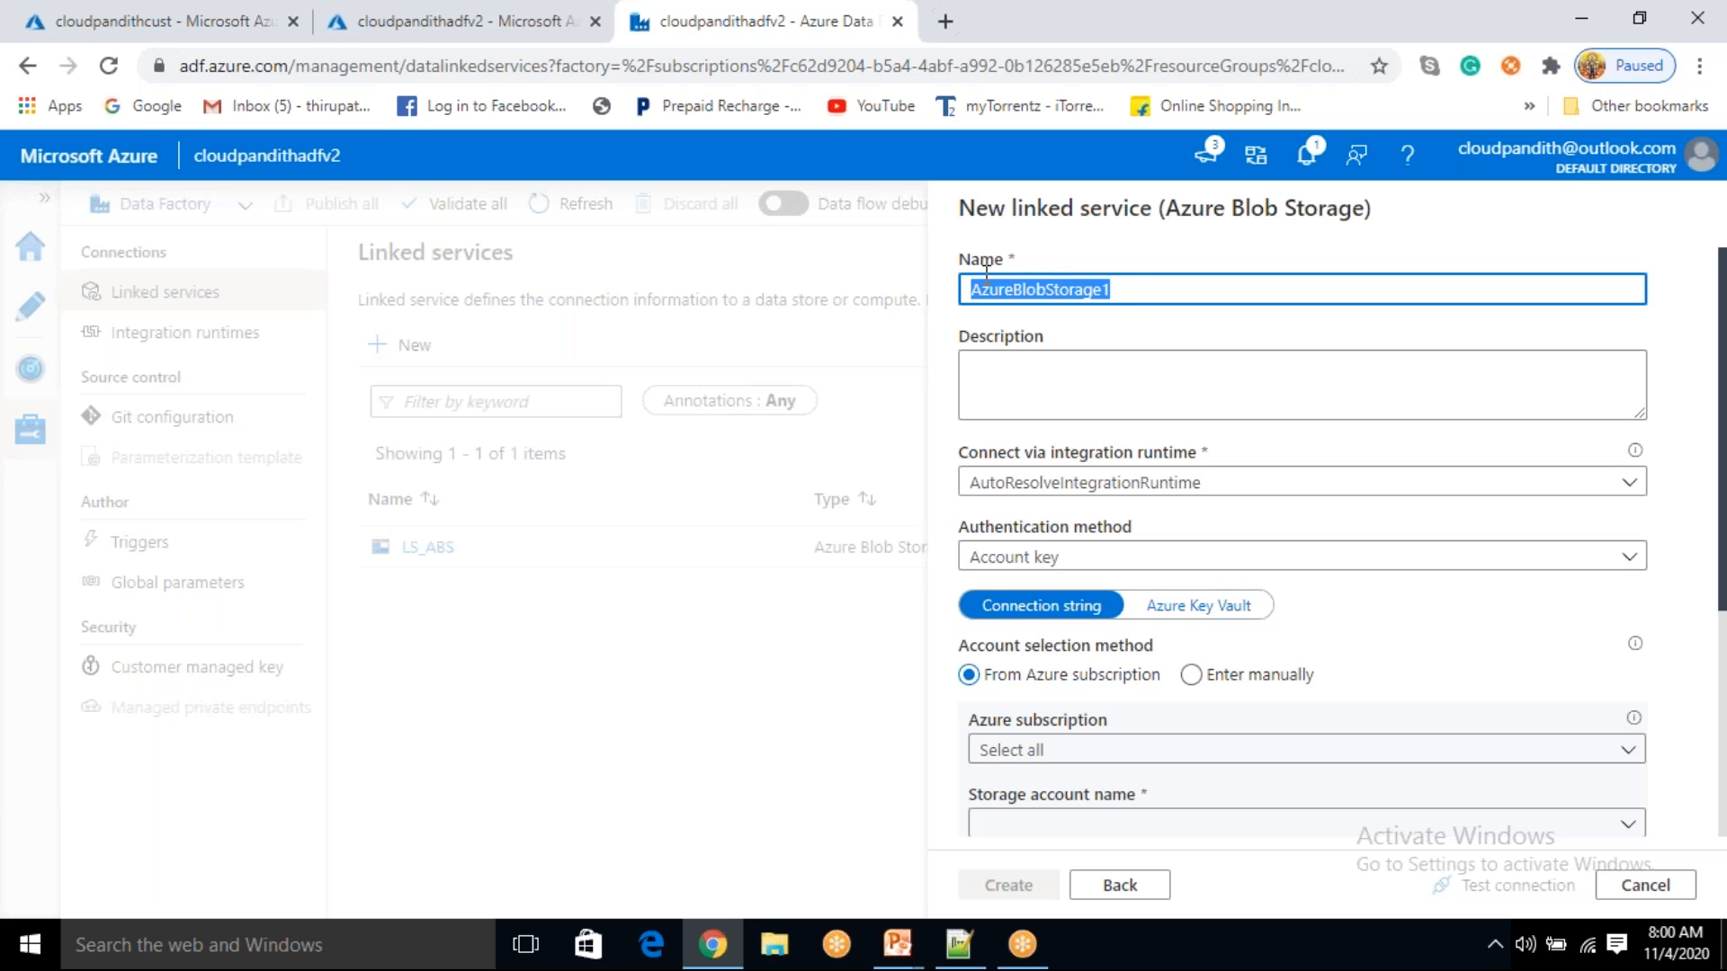
left_click(1118, 306)
scroll(1169, 351, "down", 2)
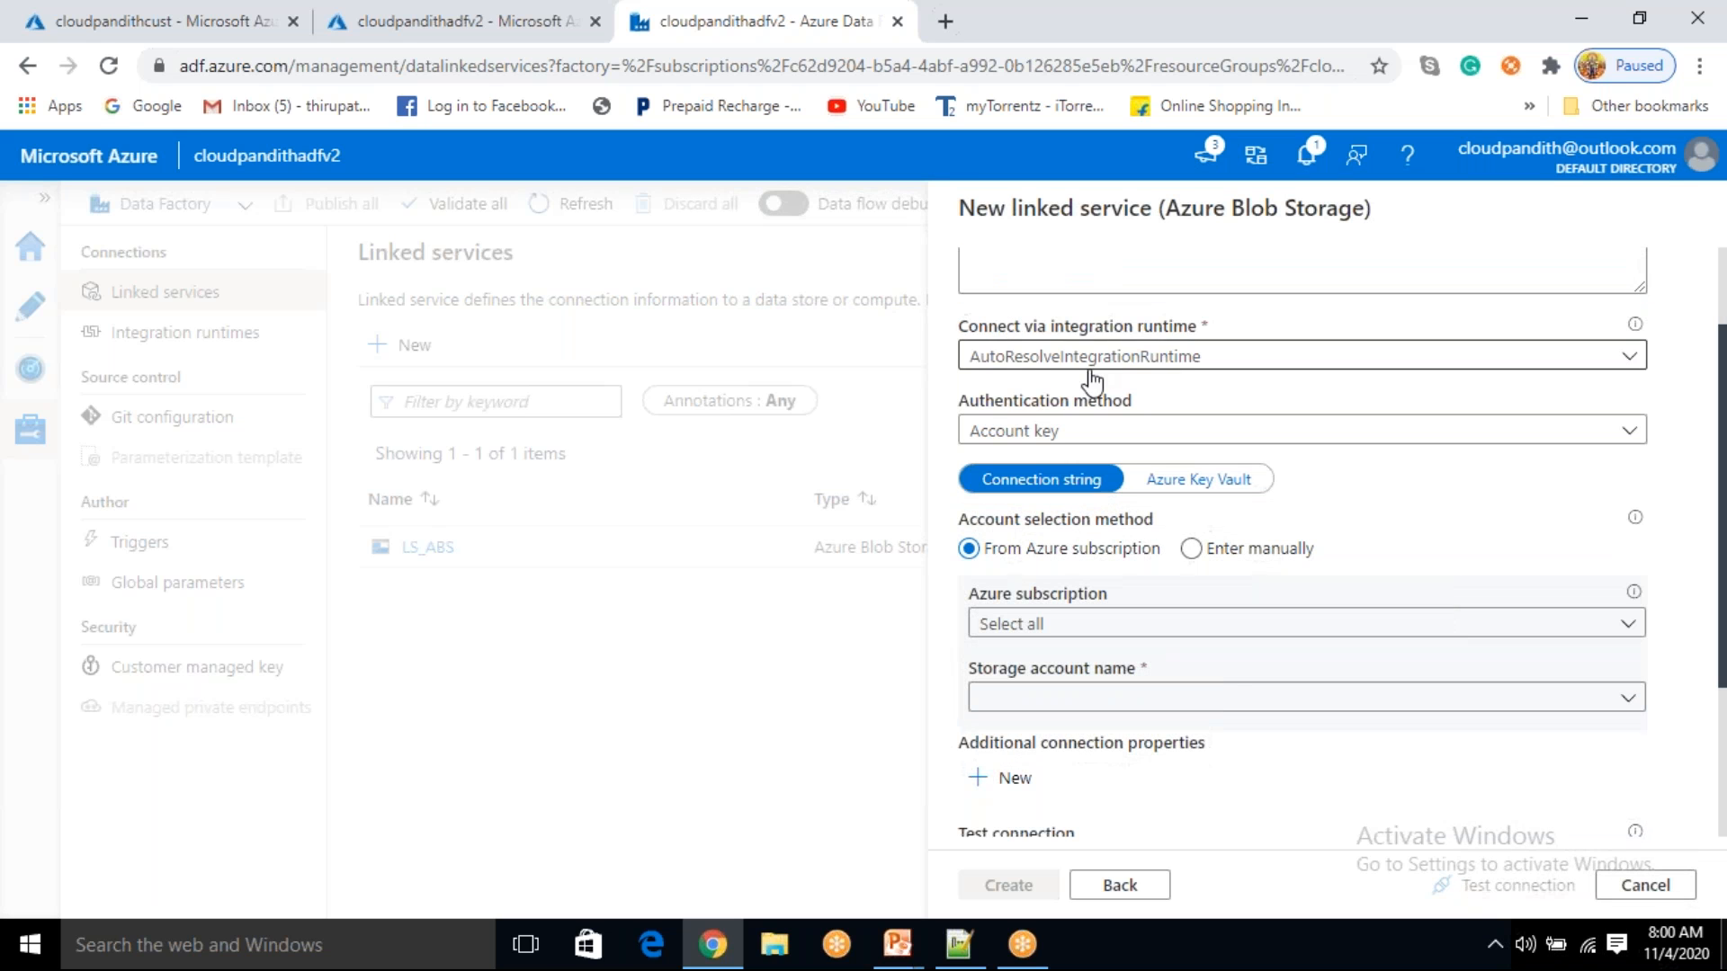
- Set the second linked service's subscription to Free Trial and storage account to cloudpandithcust, and test its connection
left_click(1054, 629)
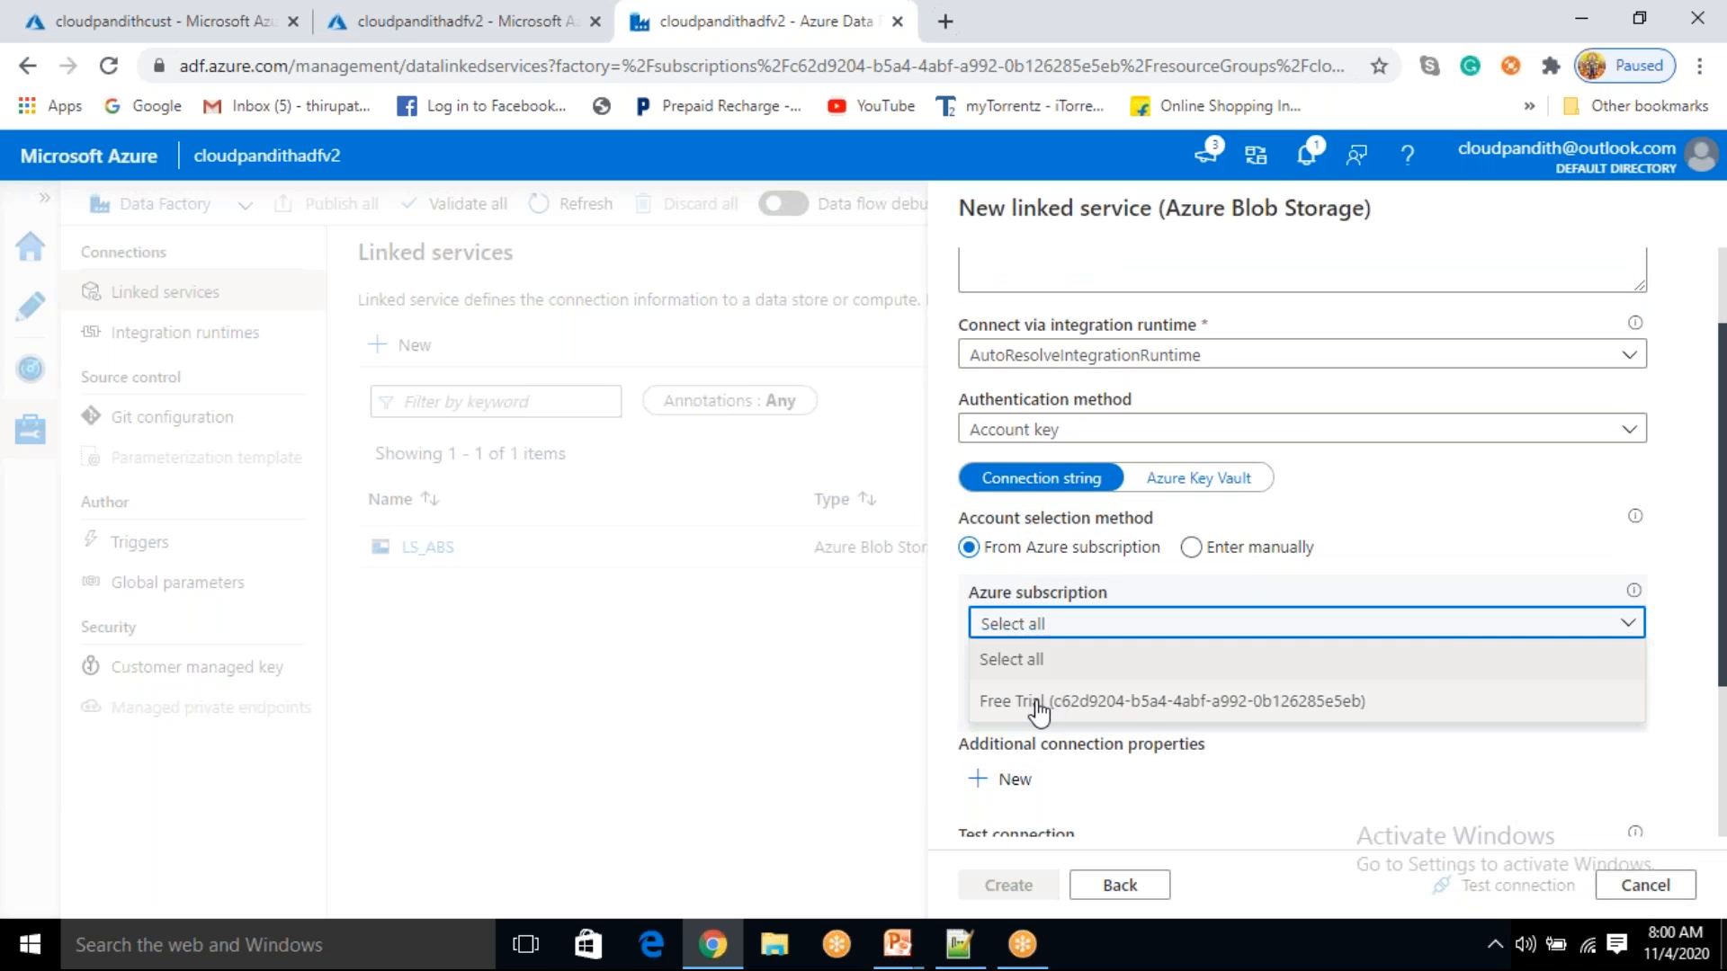
left_click(1039, 700)
left_click(1039, 711)
left_click(1035, 755)
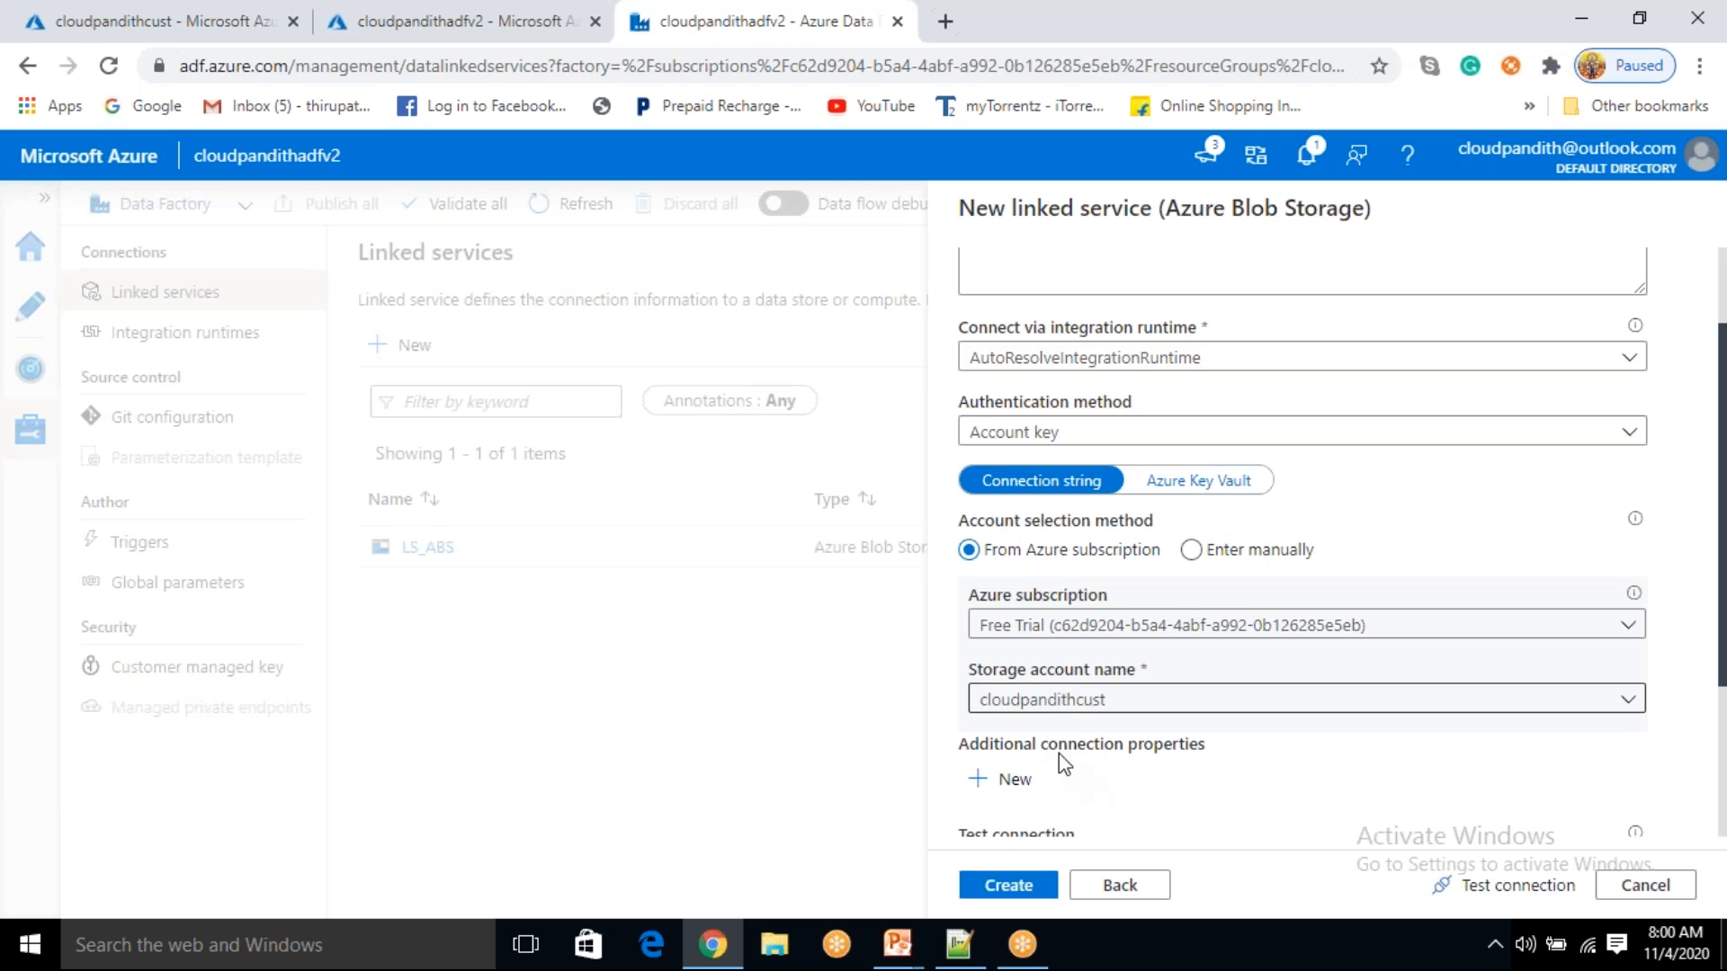
left_click(1497, 885)
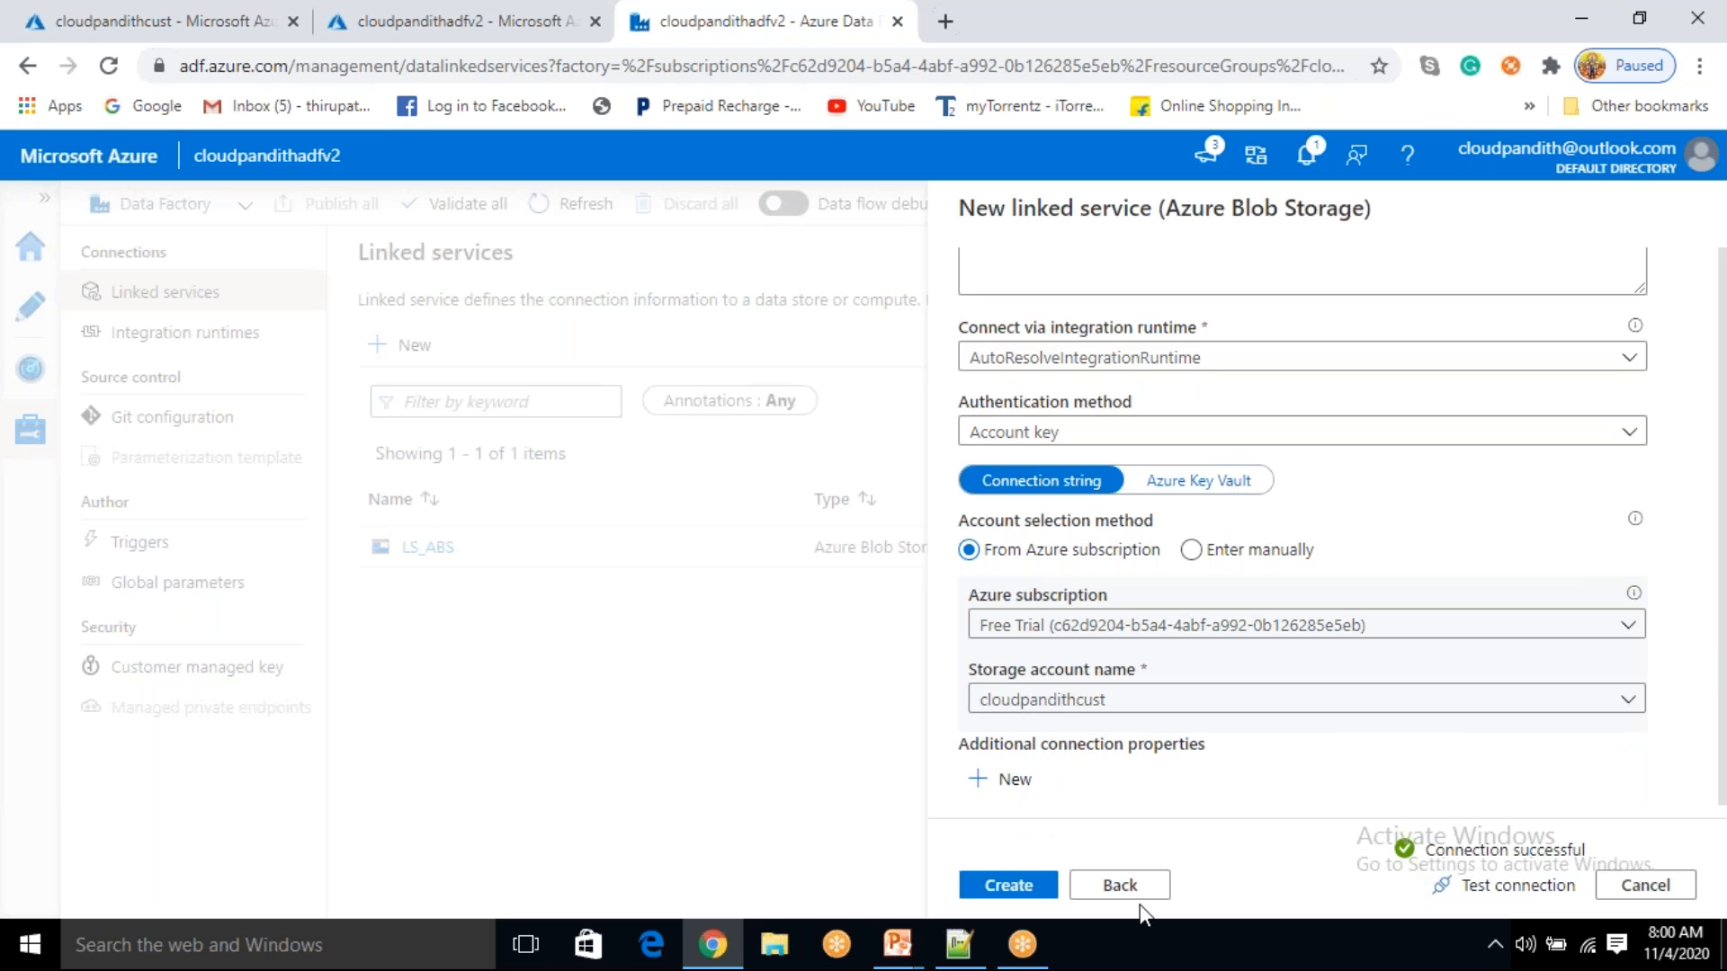
- Cancel the second linked service and discard its unsaved changes
scroll(1187, 742, "up", 2)
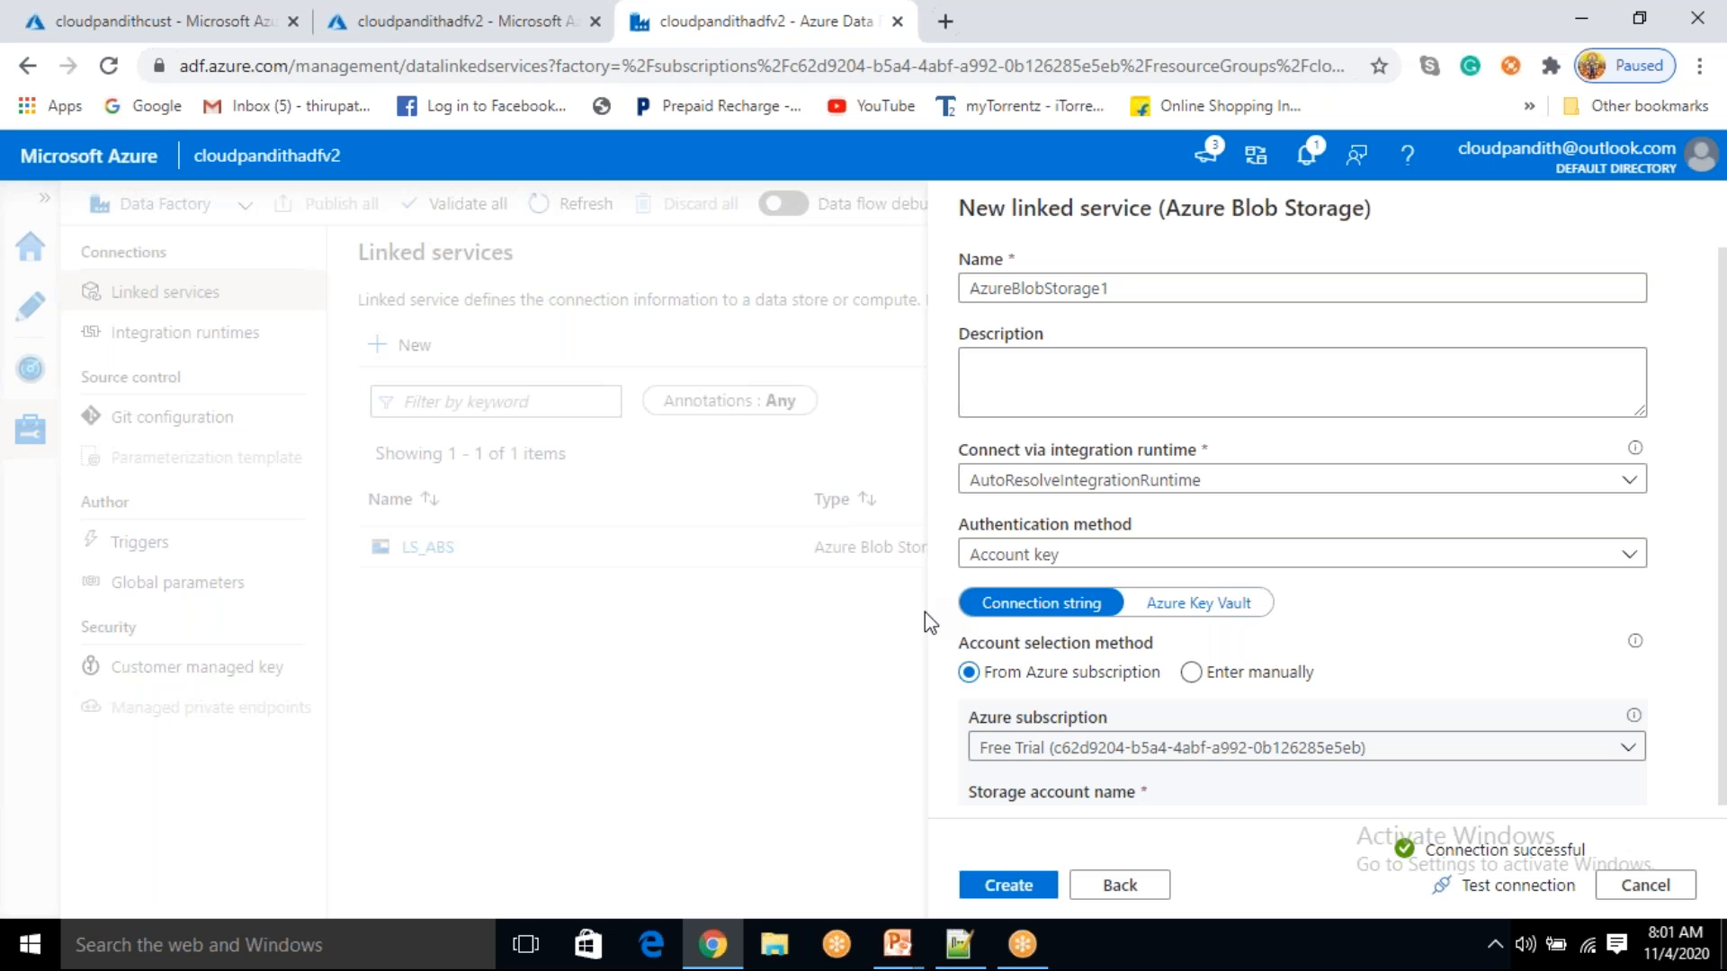
left_click(1645, 885)
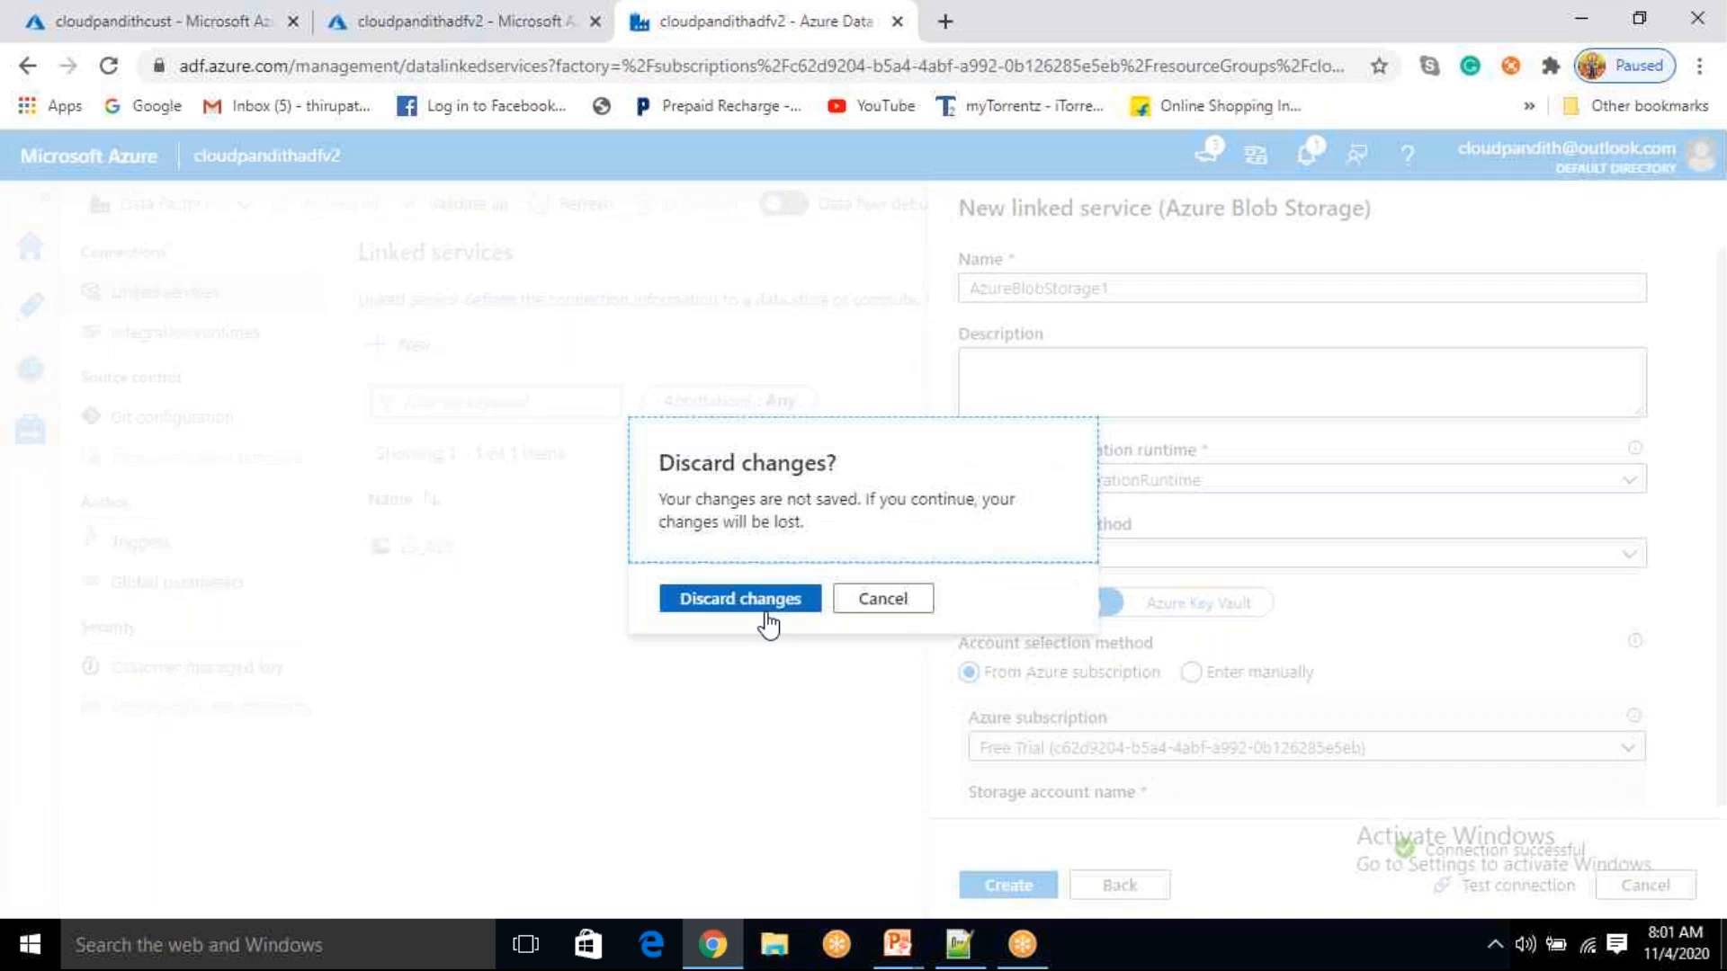
left_click(767, 600)
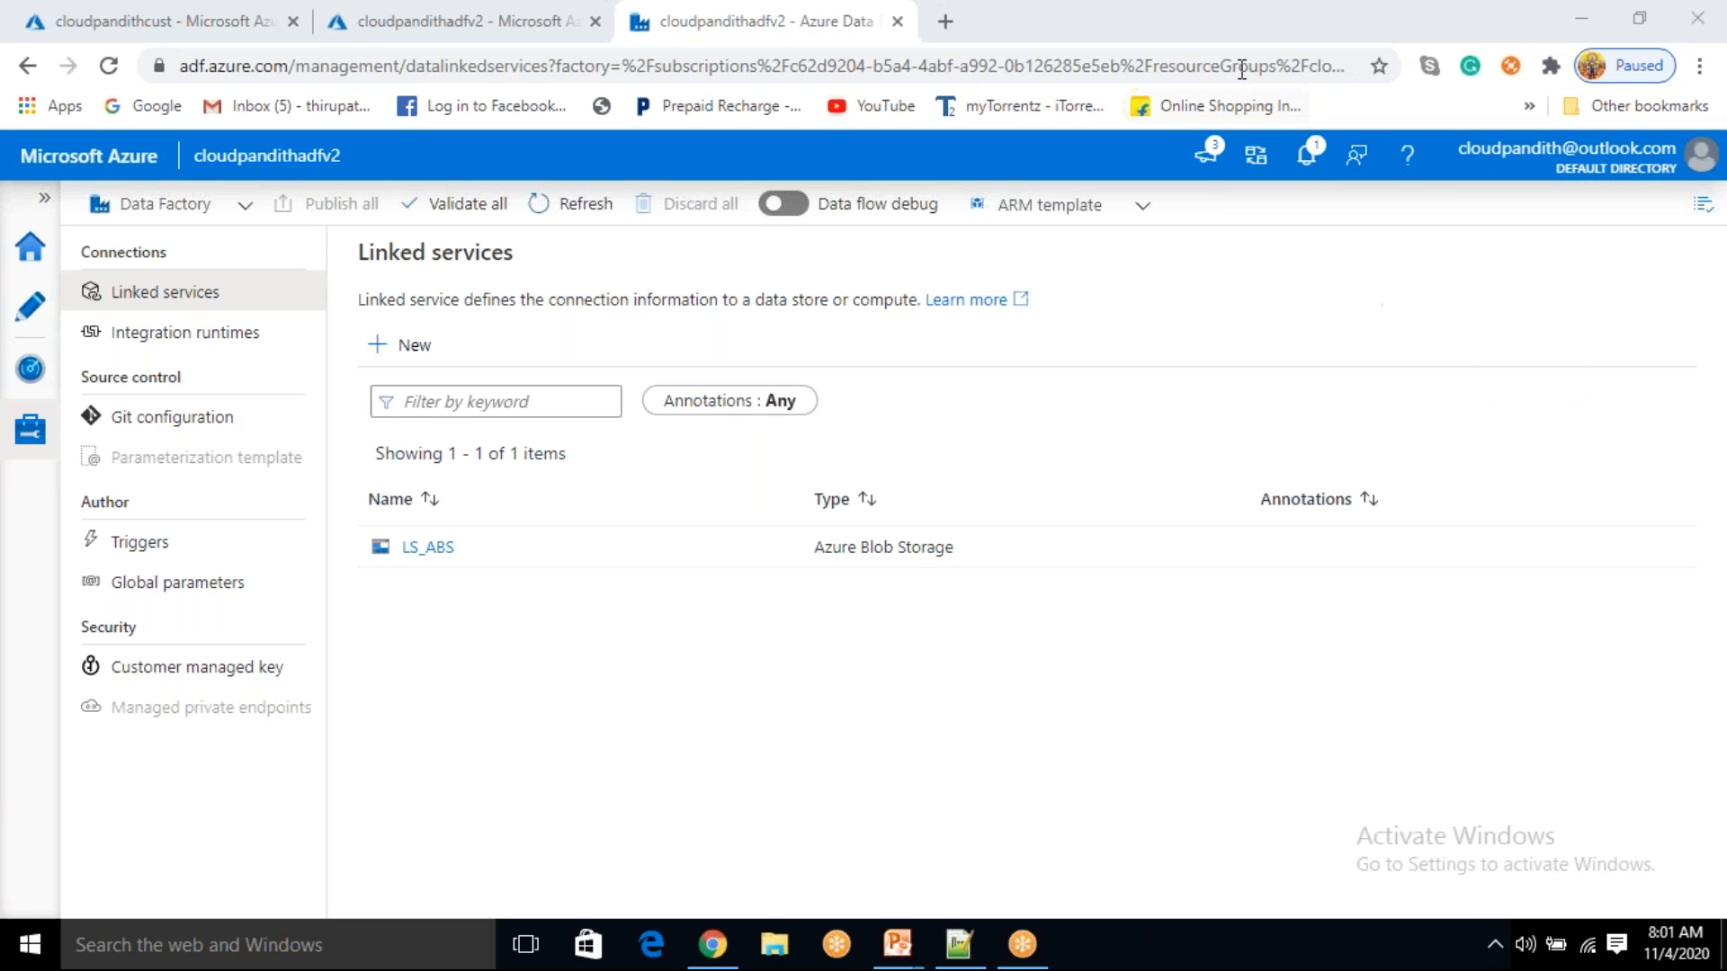
left_click(780, 719)
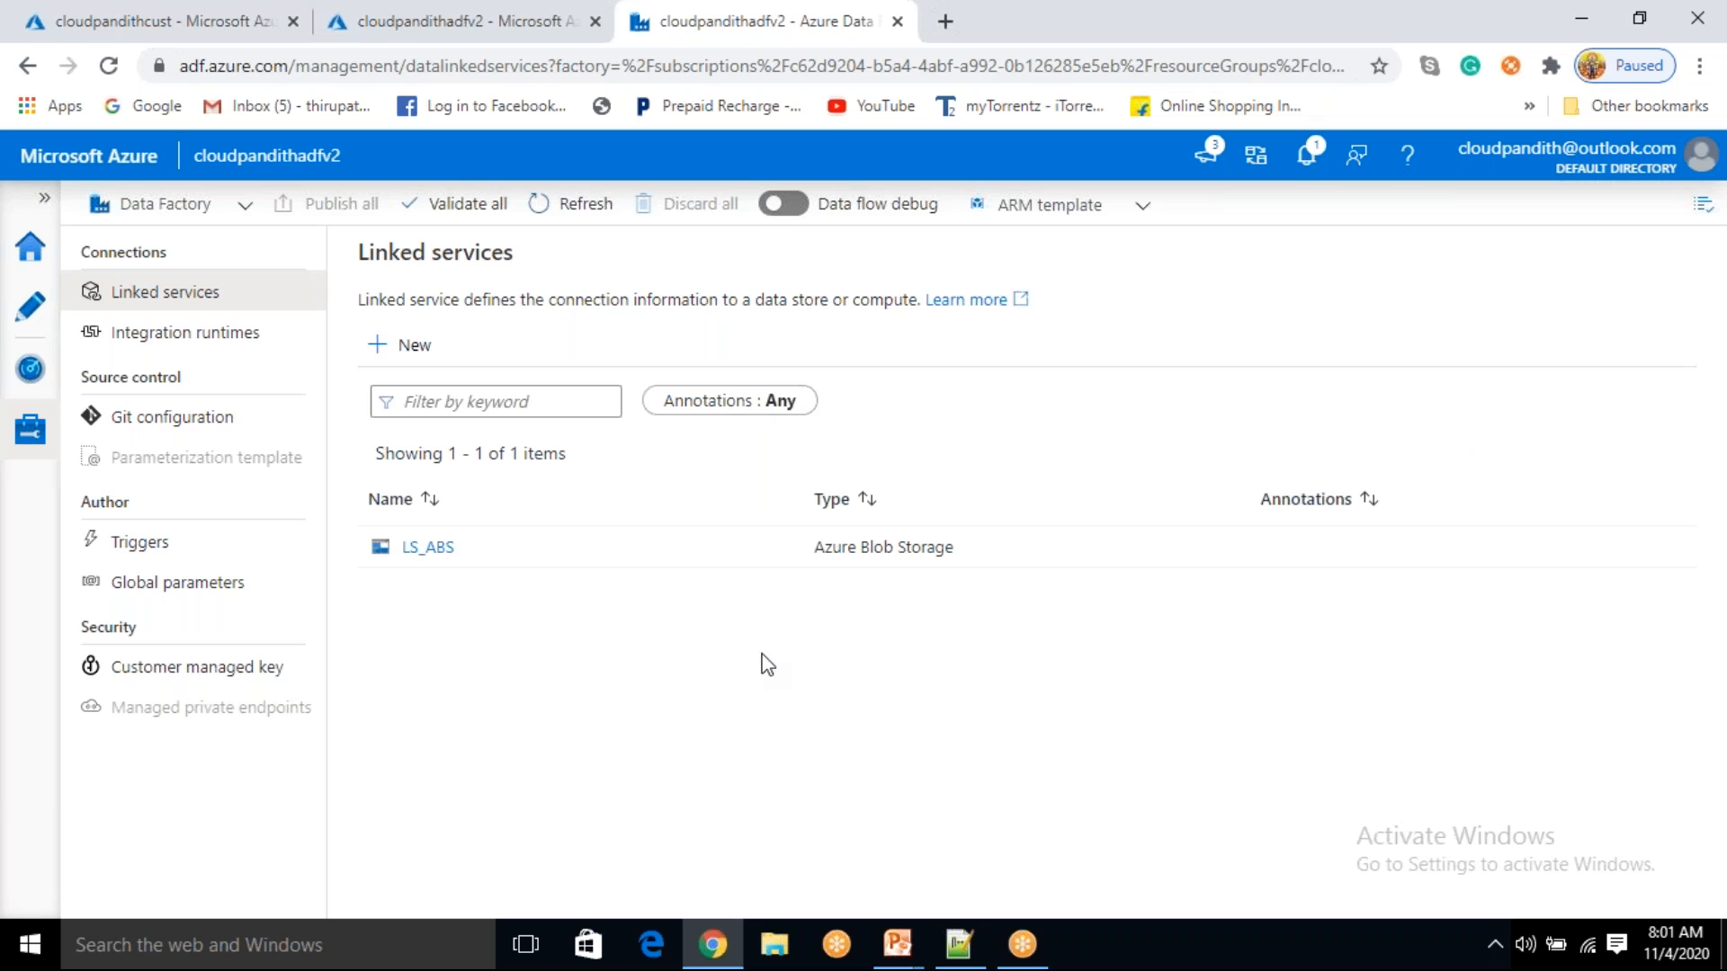
- Start a new dataset in the factory's authoring area with Azure Blob Storage as its data store
left_click(33, 320)
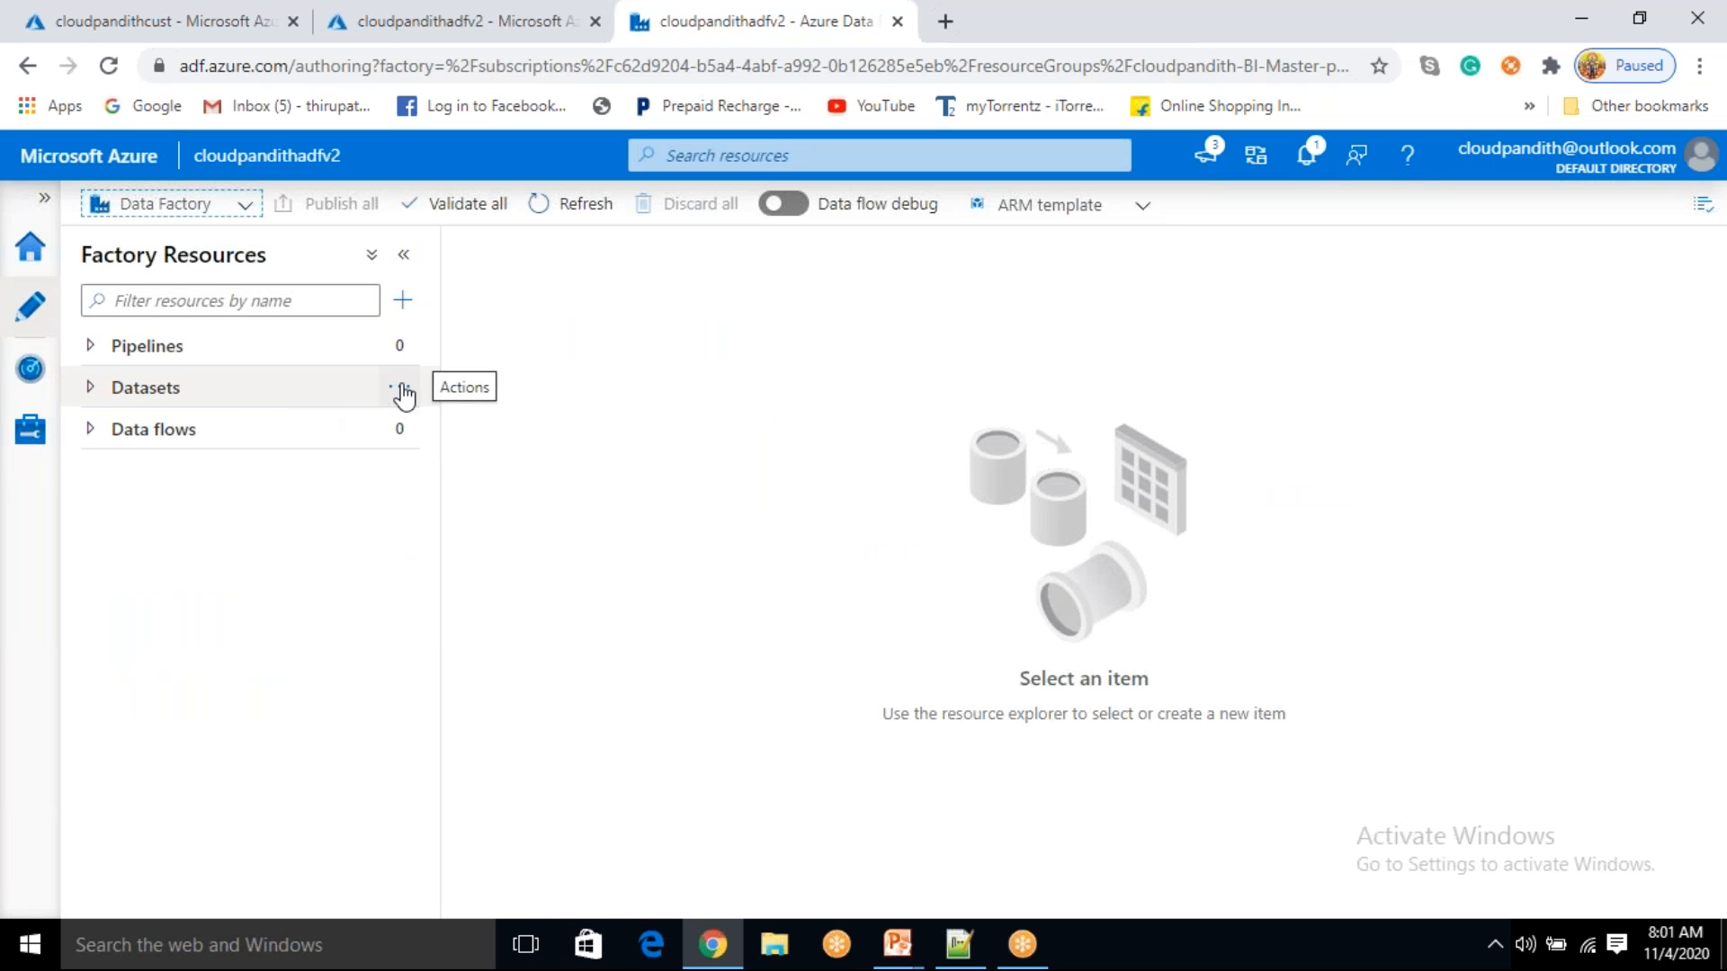
left_click(404, 392)
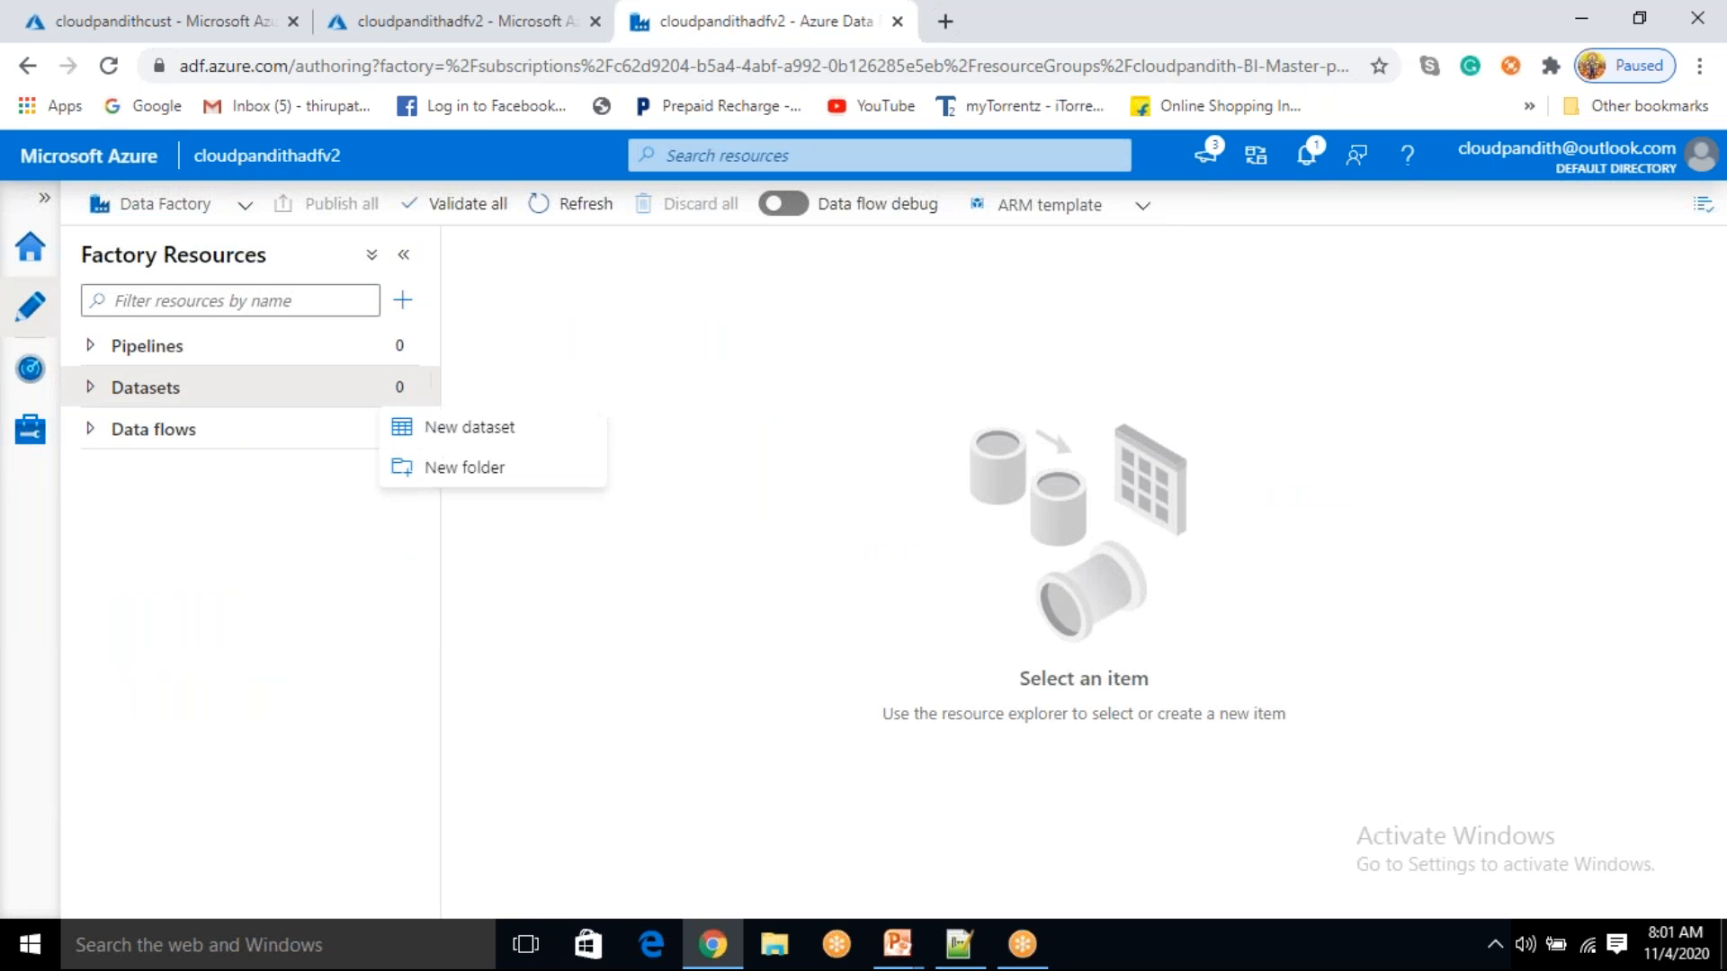
left_click(443, 430)
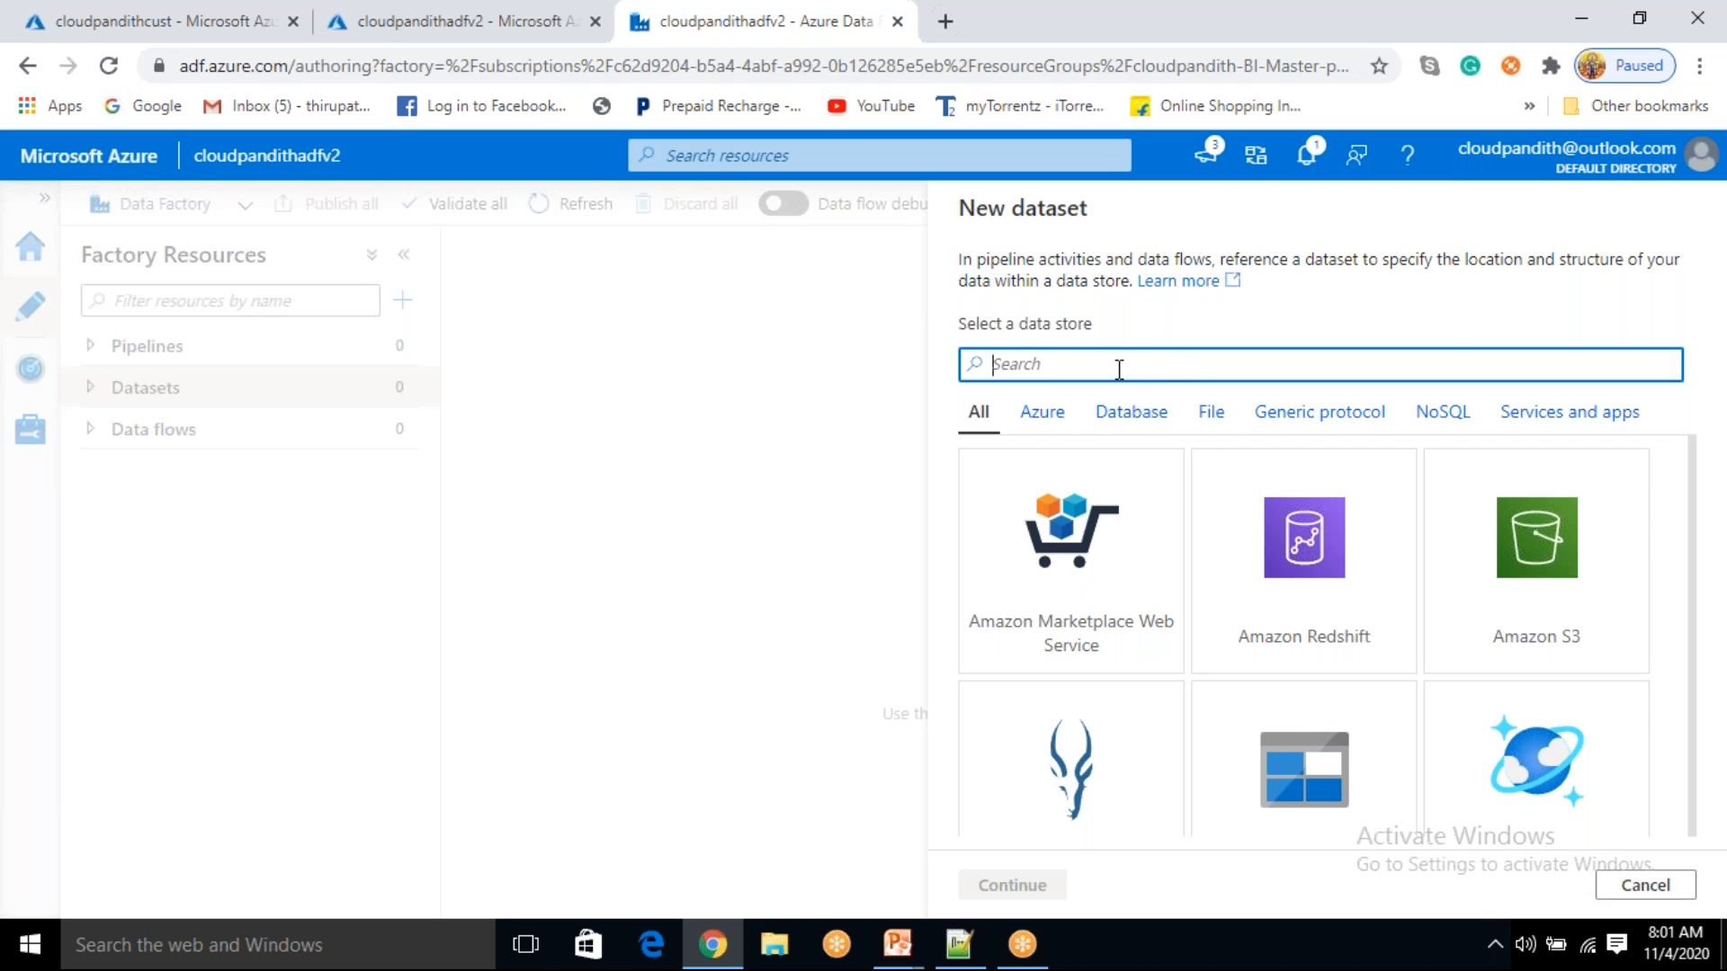
type("blob")
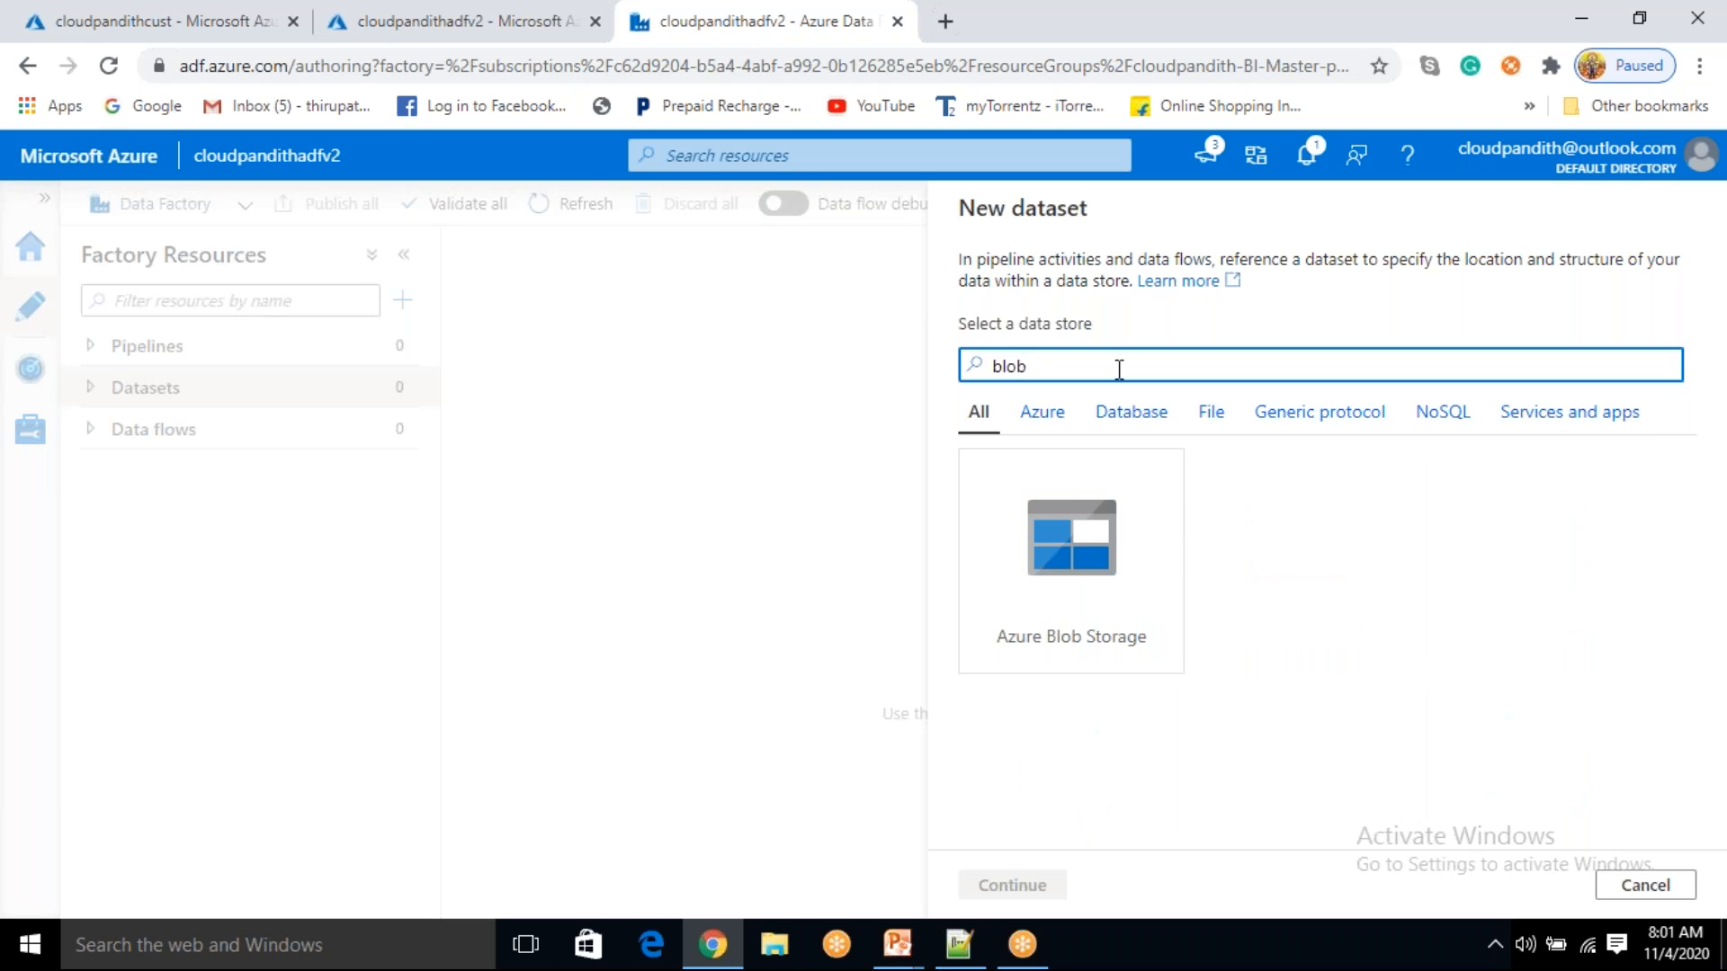
left_click(1082, 617)
left_click(1020, 884)
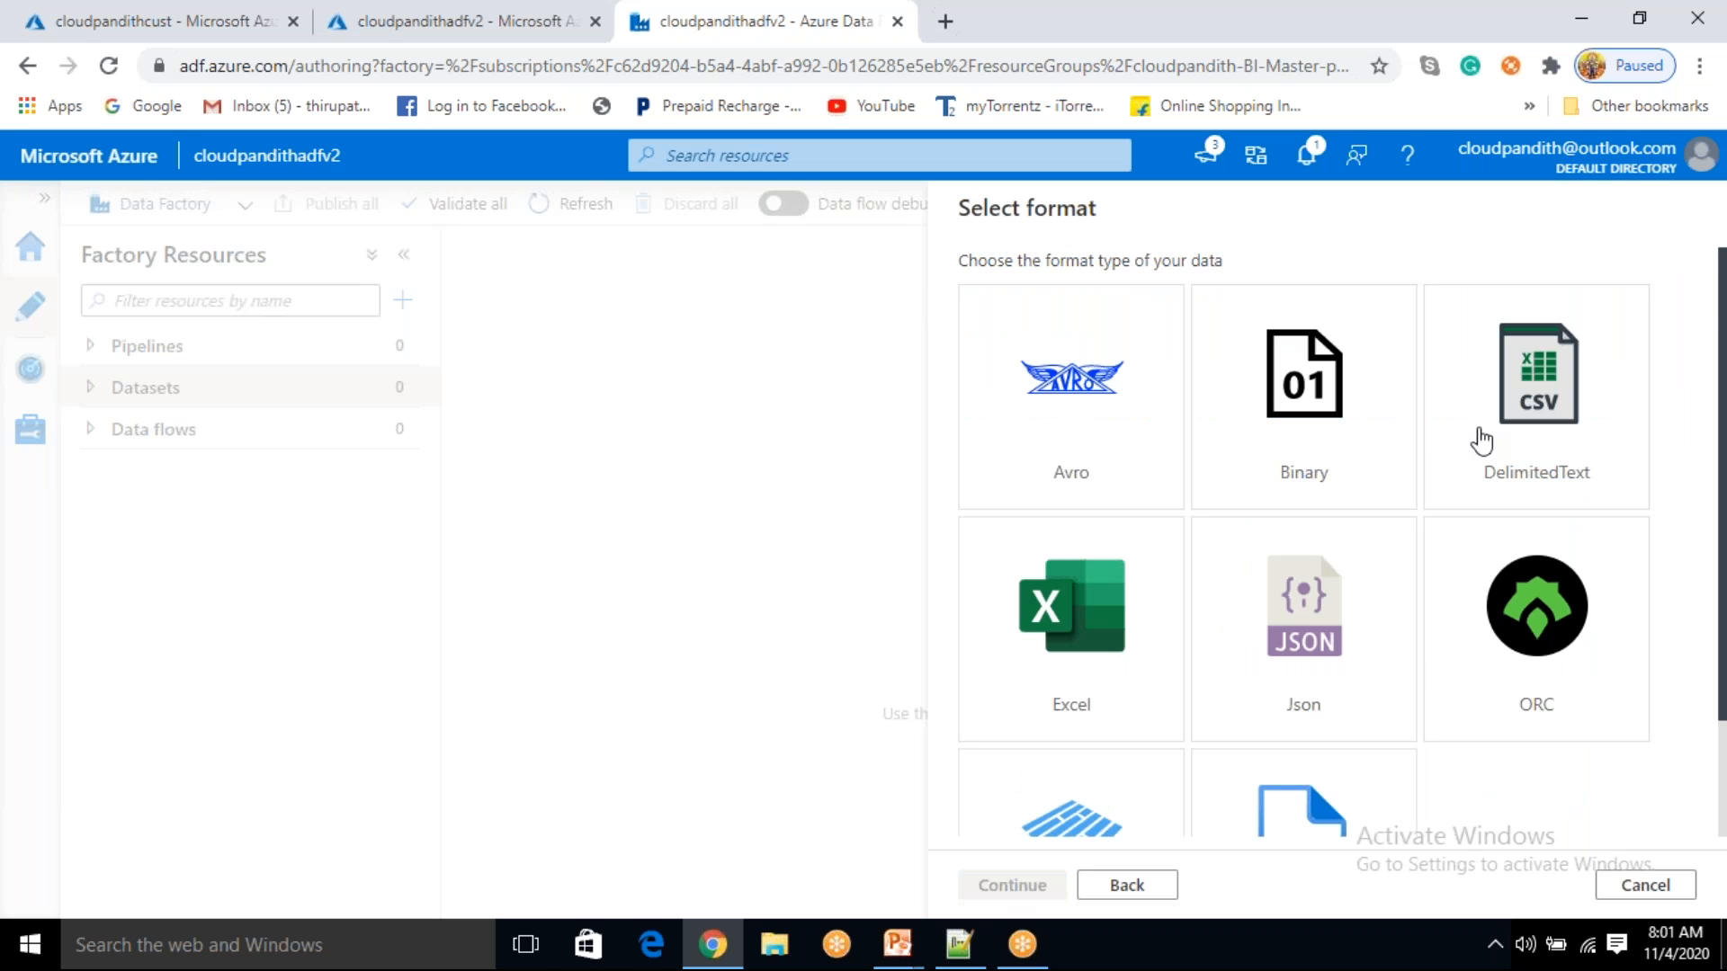
- Review the available data formats and choose DelimitedText for the new dataset
scroll(1091, 668, "down", 2)
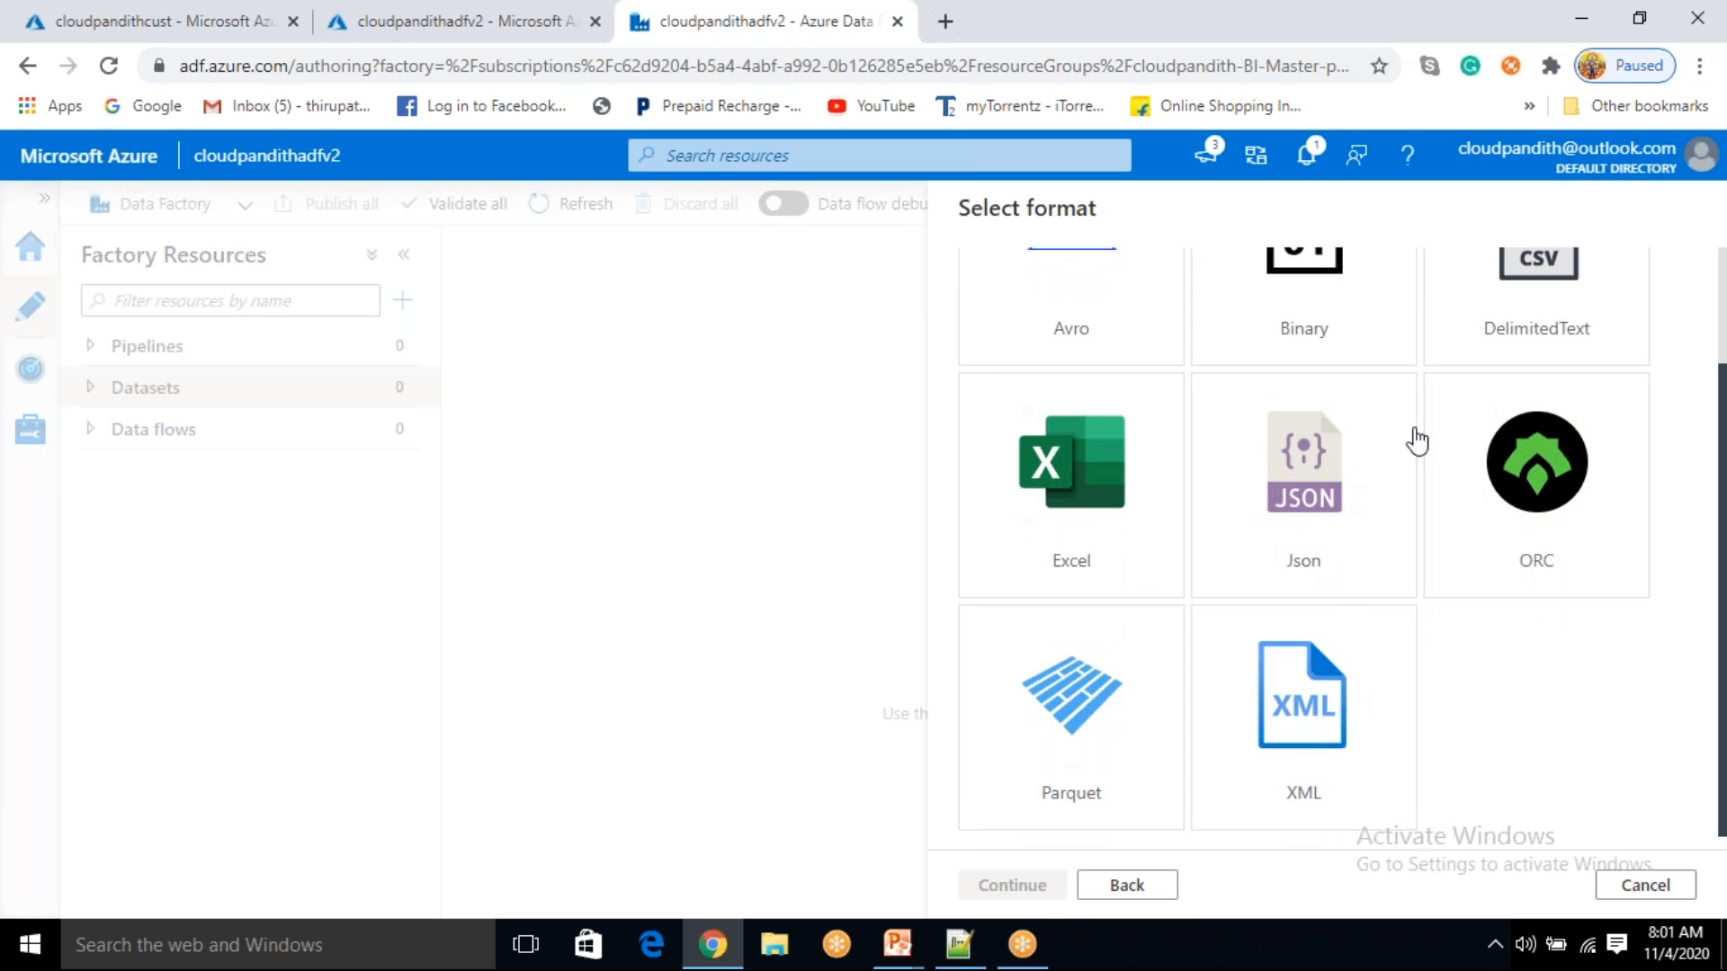
scroll(1295, 440, "up", 2)
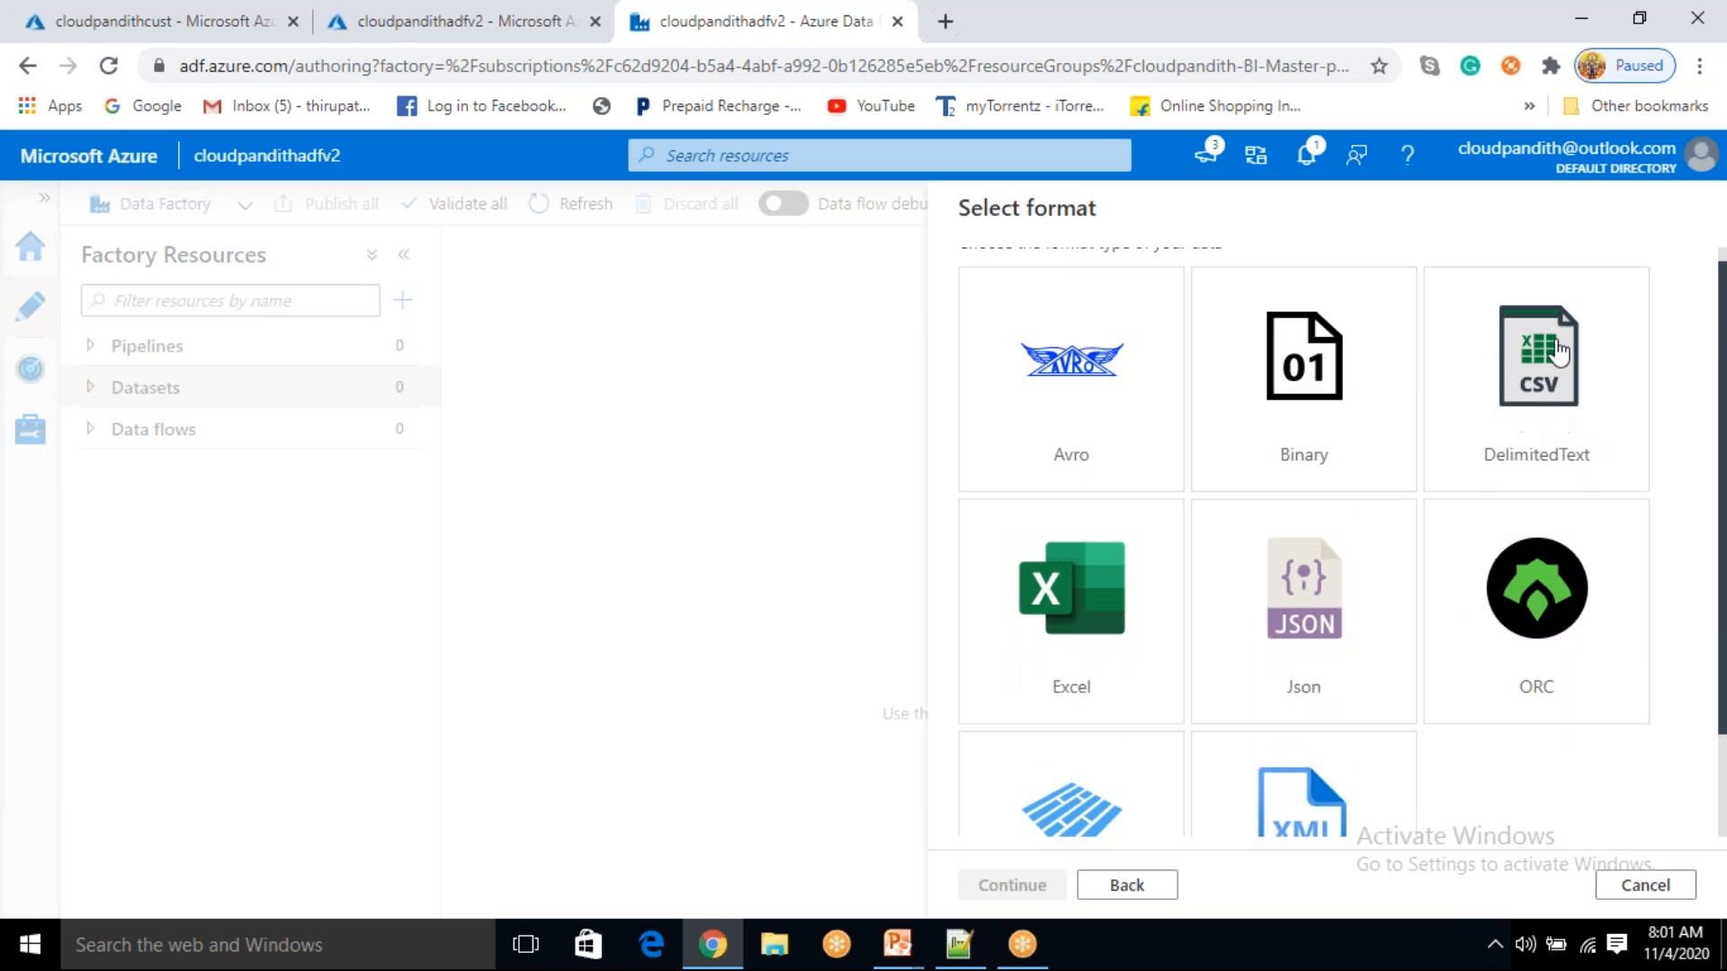
left_click(1545, 395)
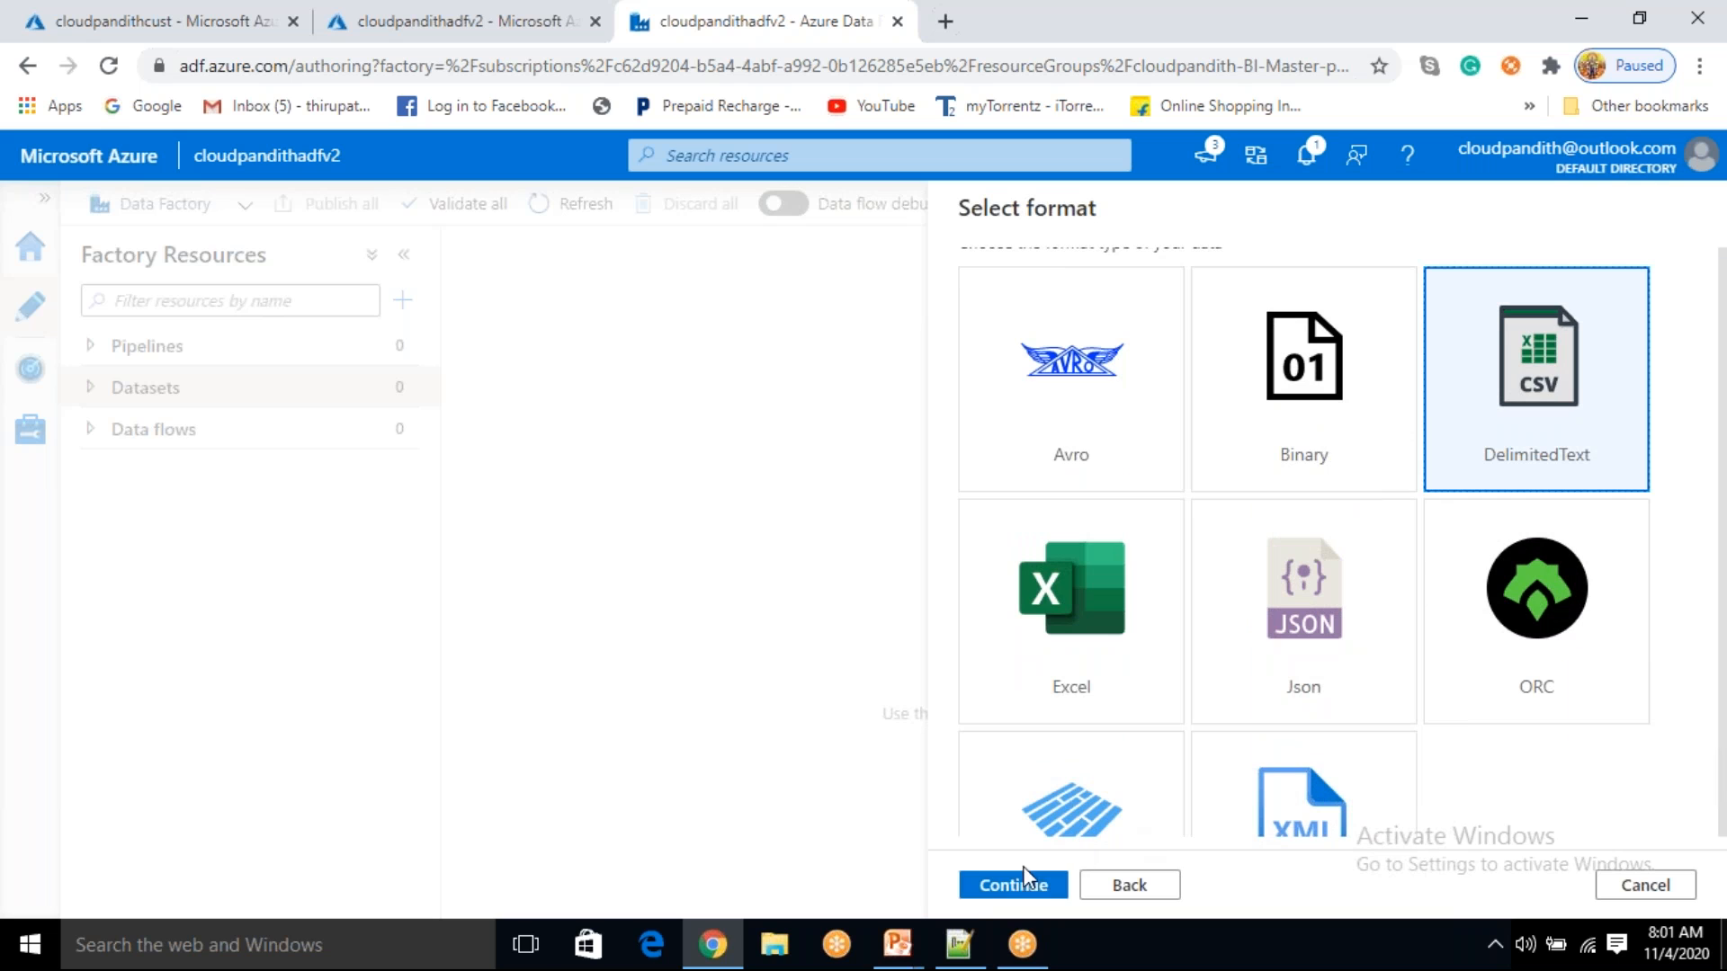
left_click(1014, 892)
- Name the new dataset DS_ABS_cust_input
left_click_drag(1094, 289, 945, 296)
key("BackSpace")
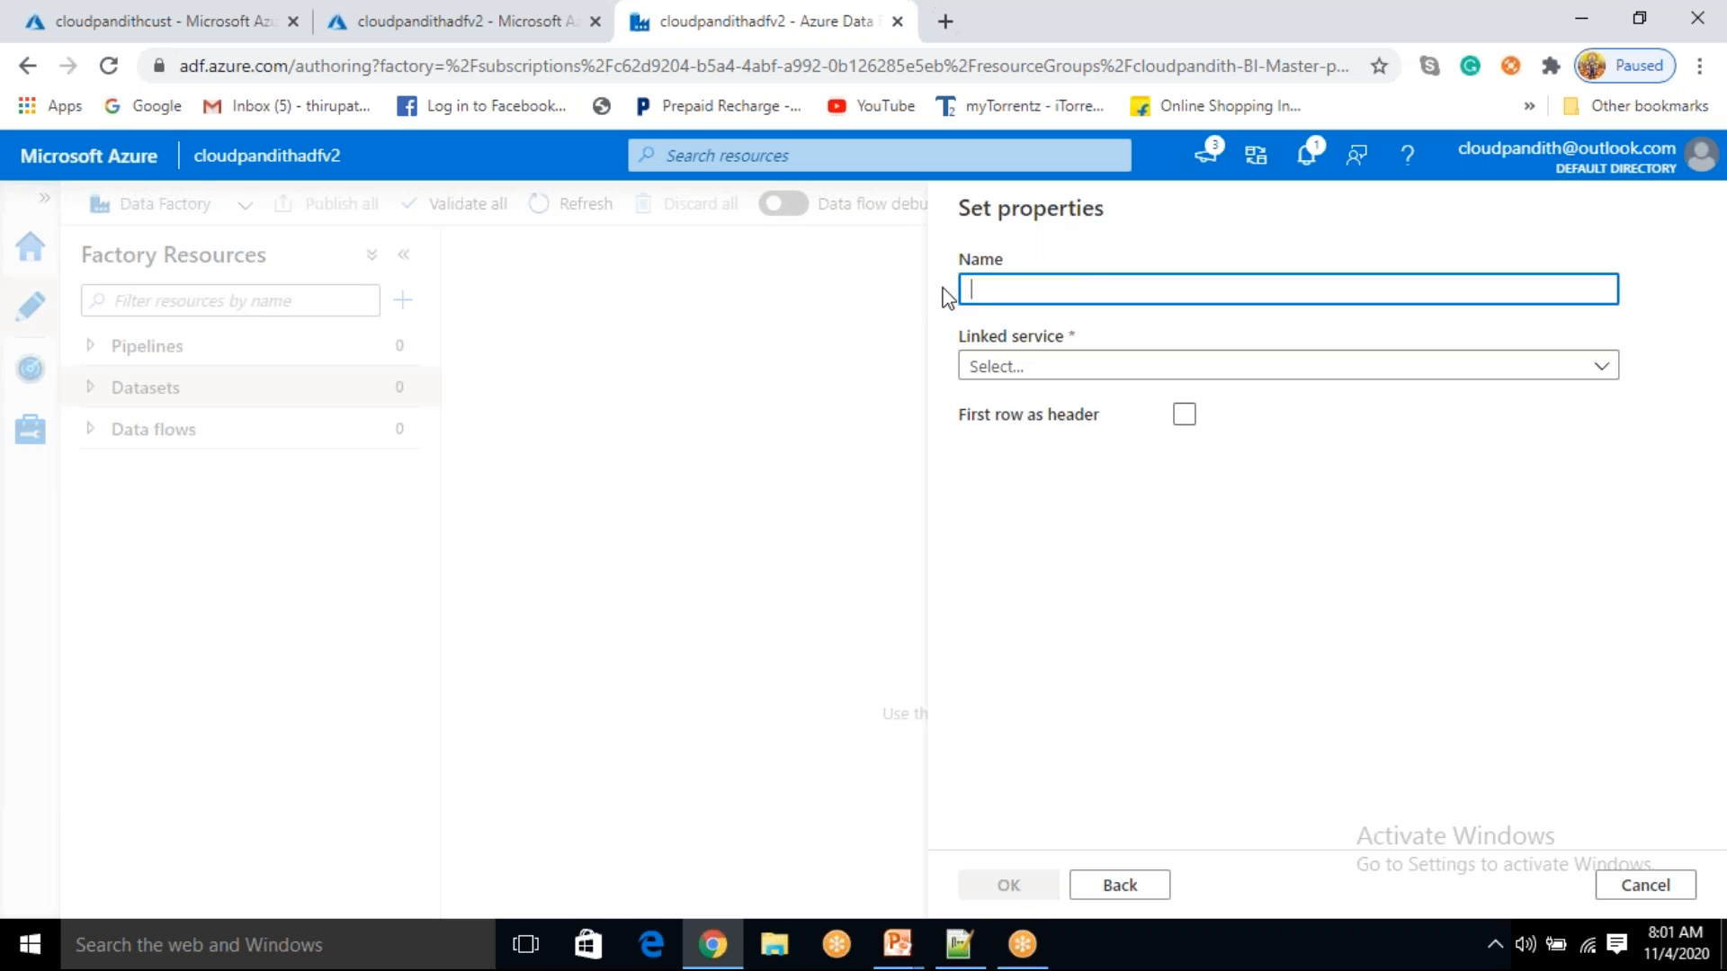
type("DS_A")
mouse_move(993, 289)
left_mouse_down()
mouse_move(970, 292)
mouse_move(1027, 291)
mouse_move(1004, 295)
left_mouse_up()
left_click(1075, 290)
type("_input")
double_click(1012, 290)
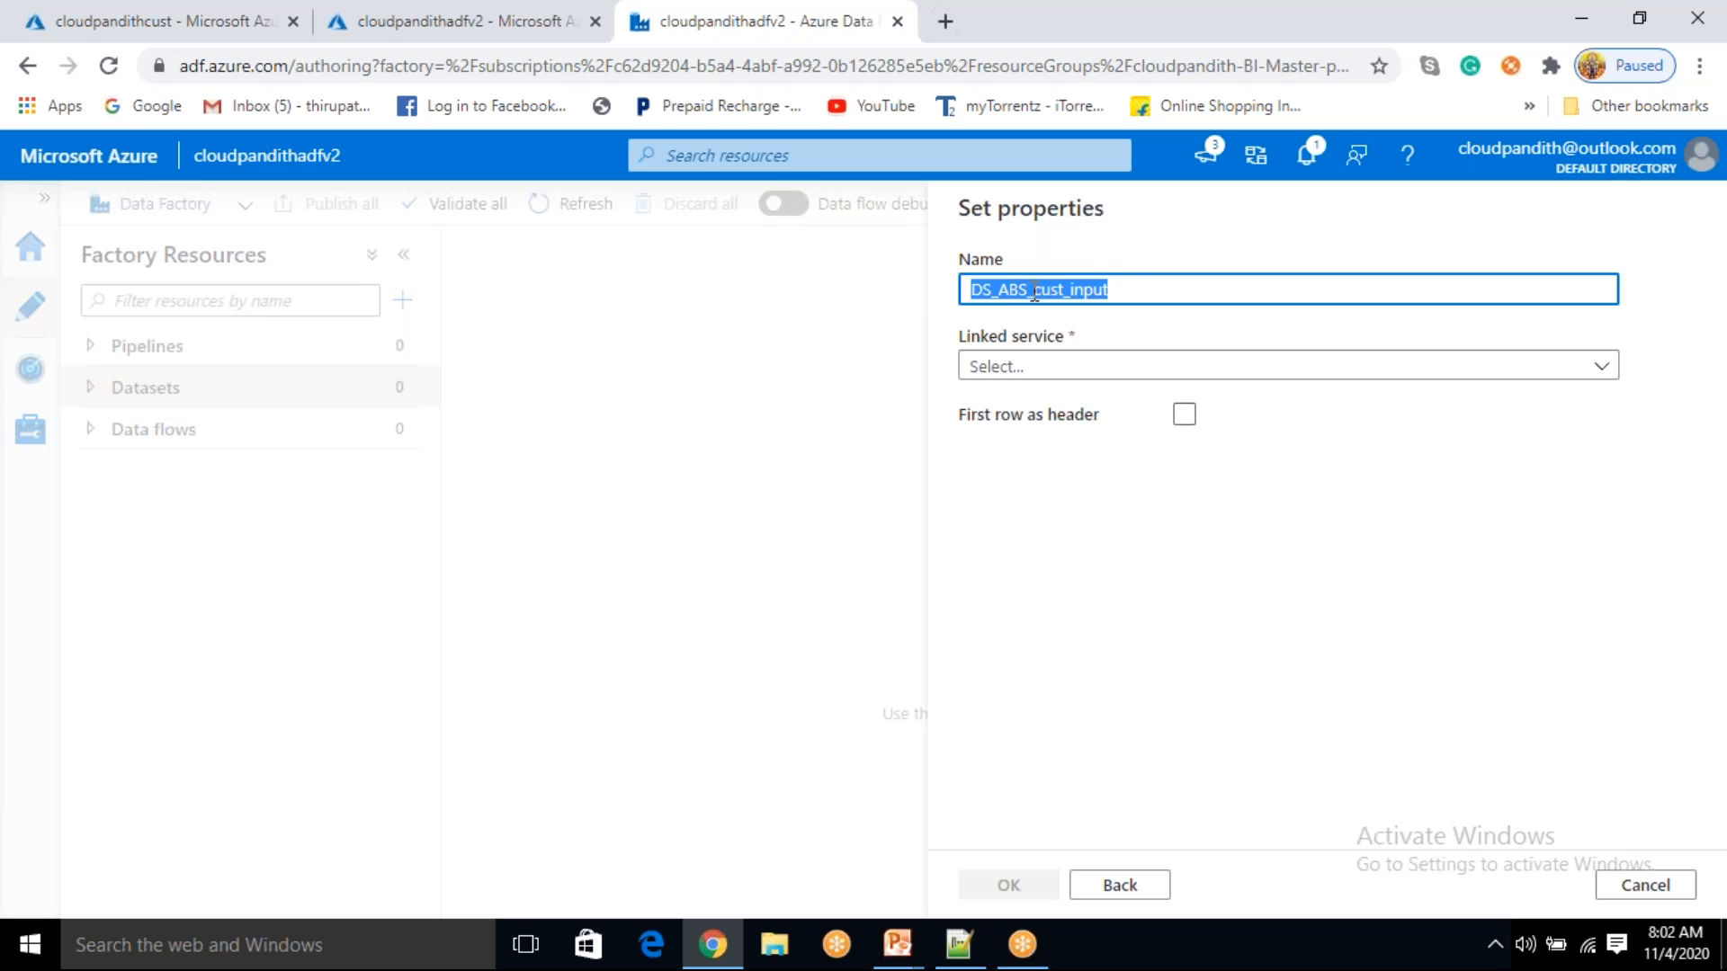
left_click(1034, 289)
left_click_drag(1043, 291, 1067, 290)
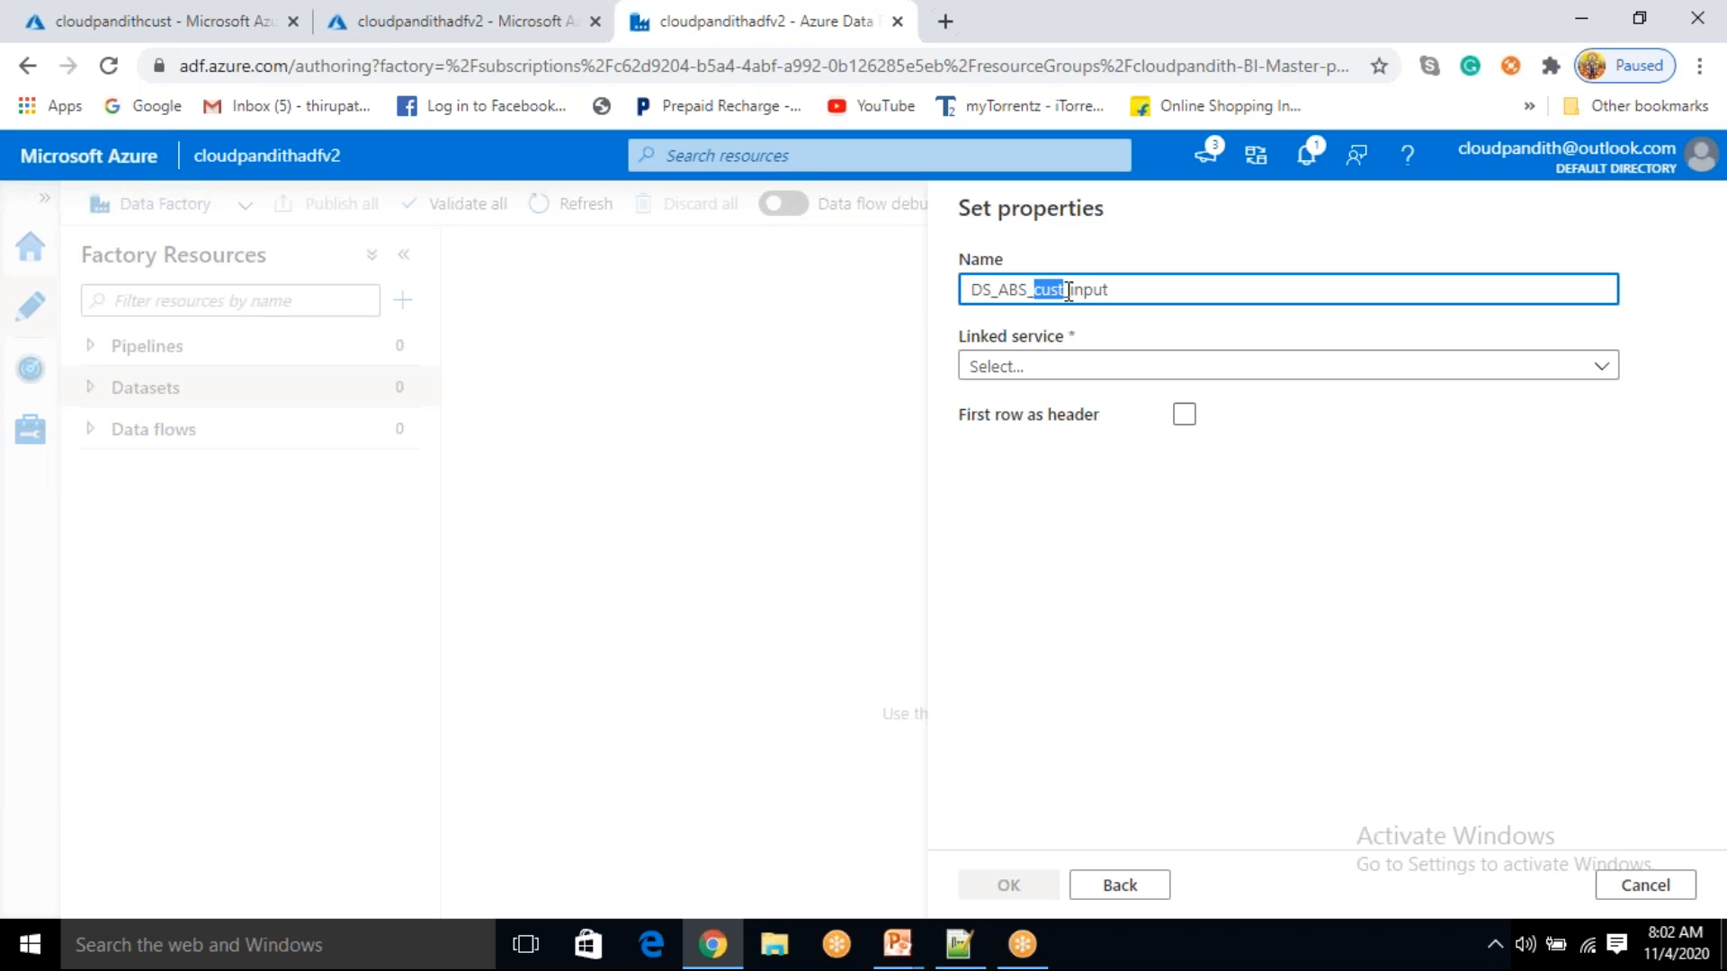
left_click(1077, 287)
left_click_drag(1070, 289, 1129, 289)
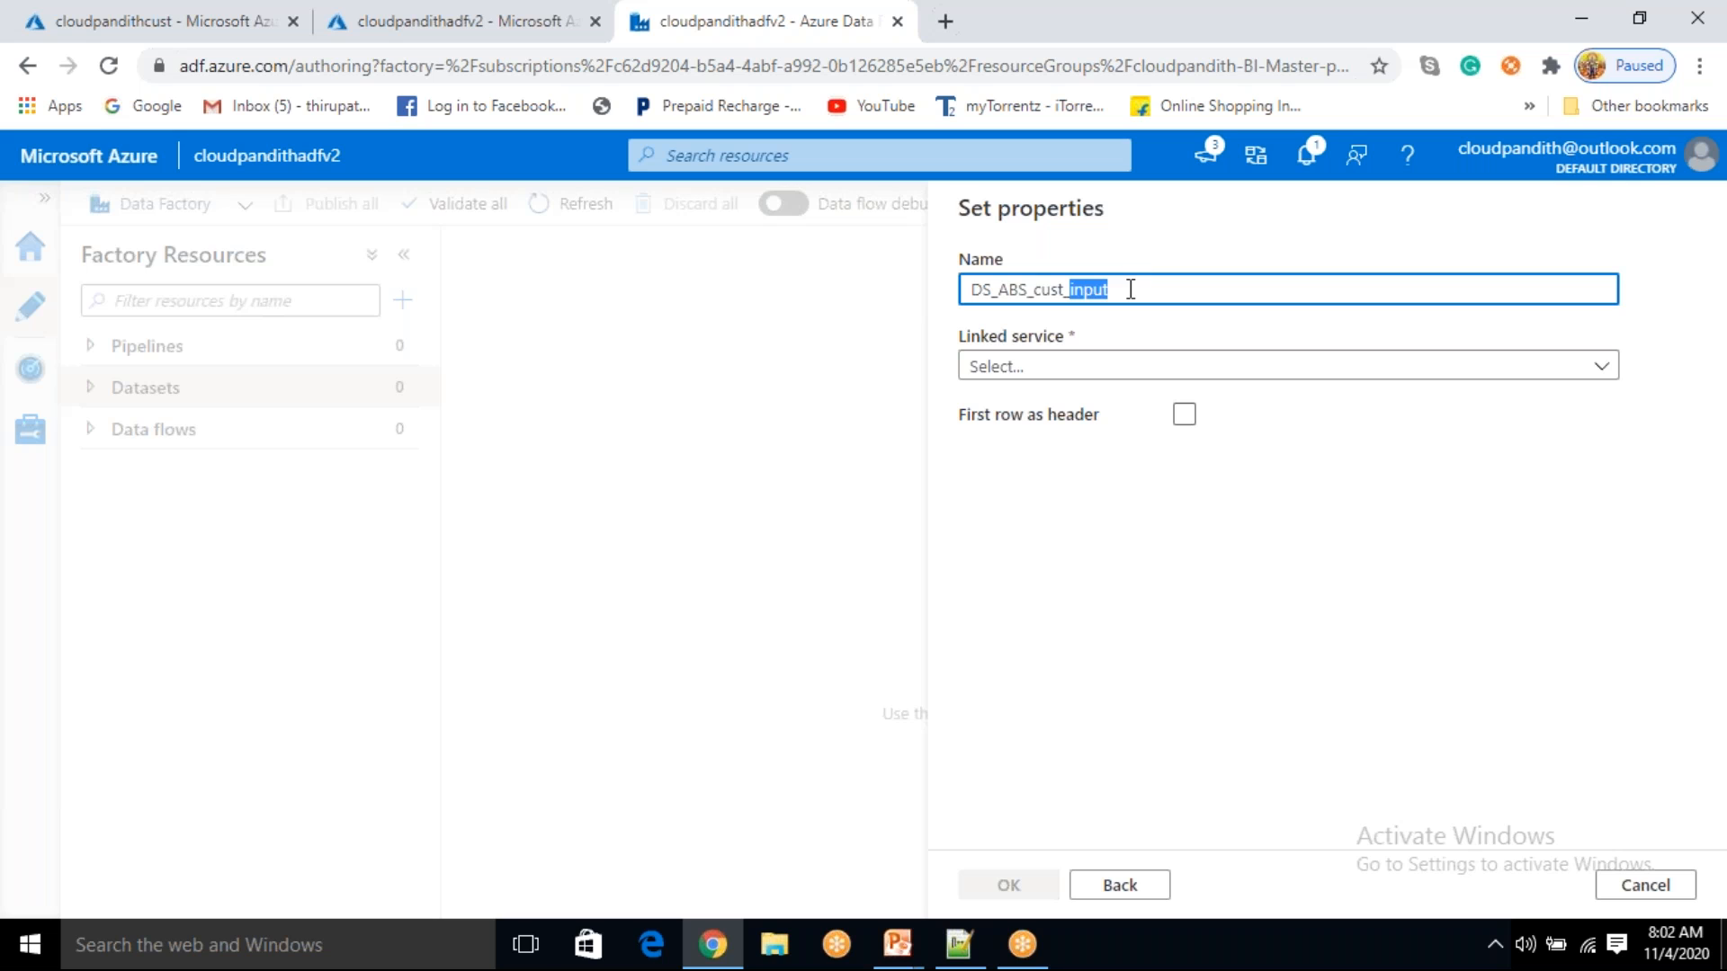
- Change the dataset name to DS_ABS_cust_source
left_click(1128, 289)
left_click_drag(1083, 292, 1064, 291)
left_click(1115, 290)
key("BackSpace")
key("BackSpace")
key("BackSpace")
type("source")
left_click(1125, 309)
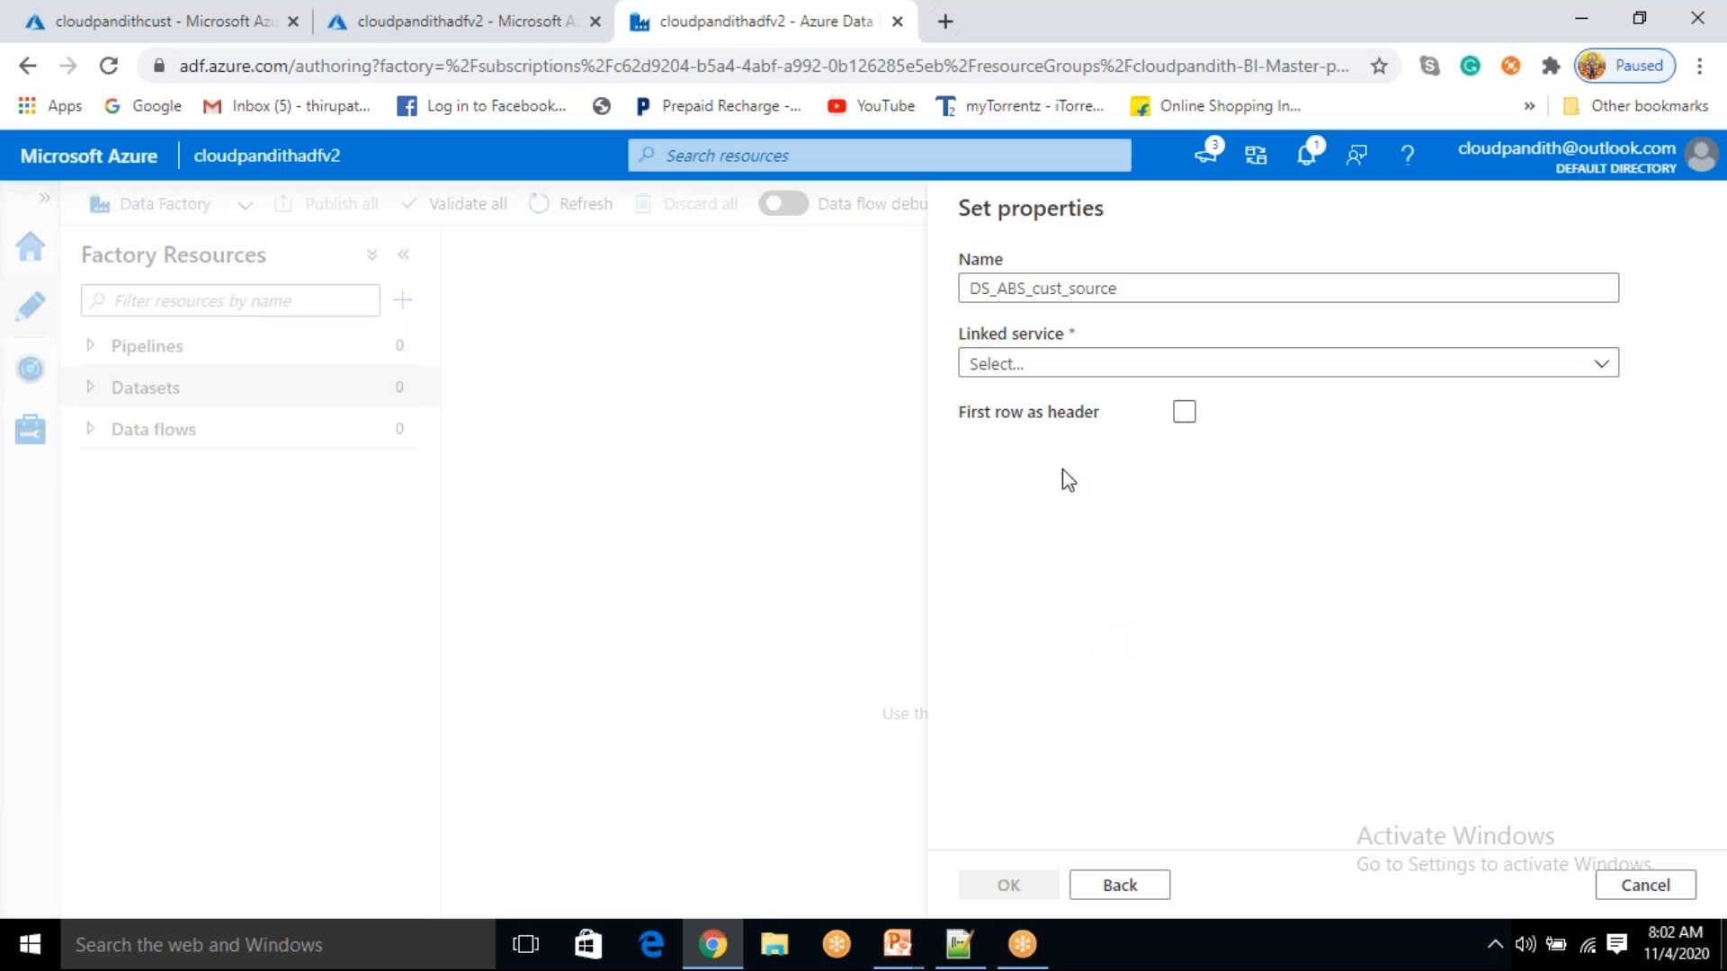
- Link the dataset to LS_ABS and set its file path to cust.csv in the input container
left_click(1017, 369)
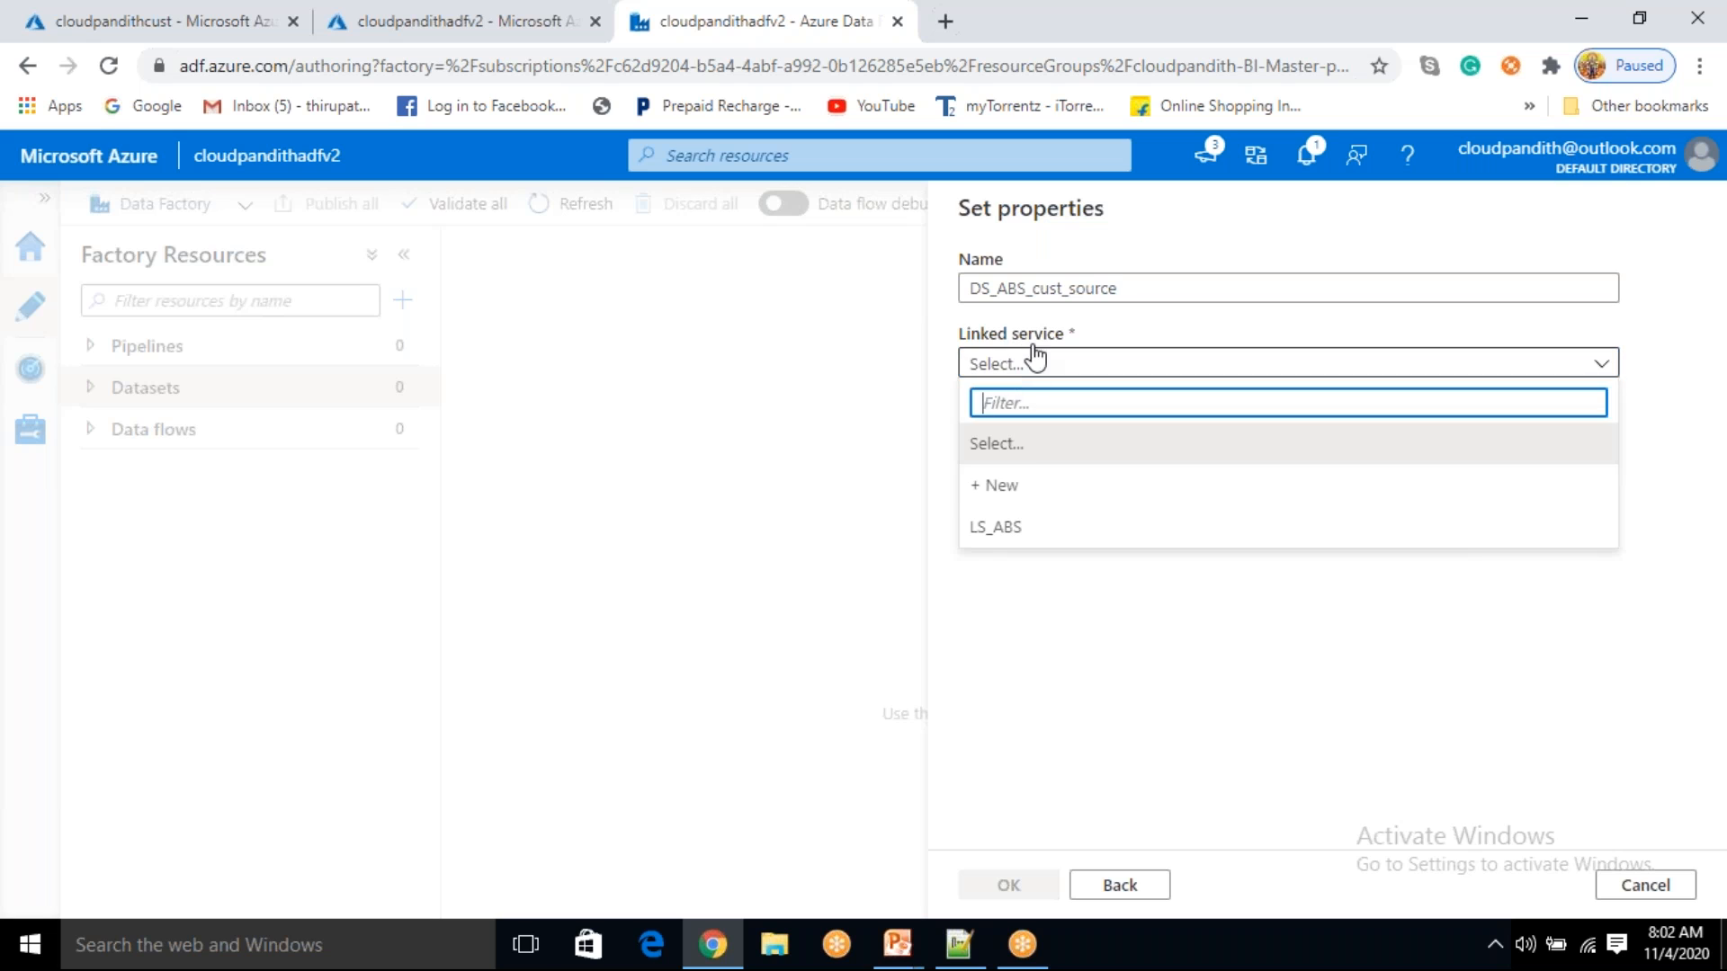
left_click(1001, 530)
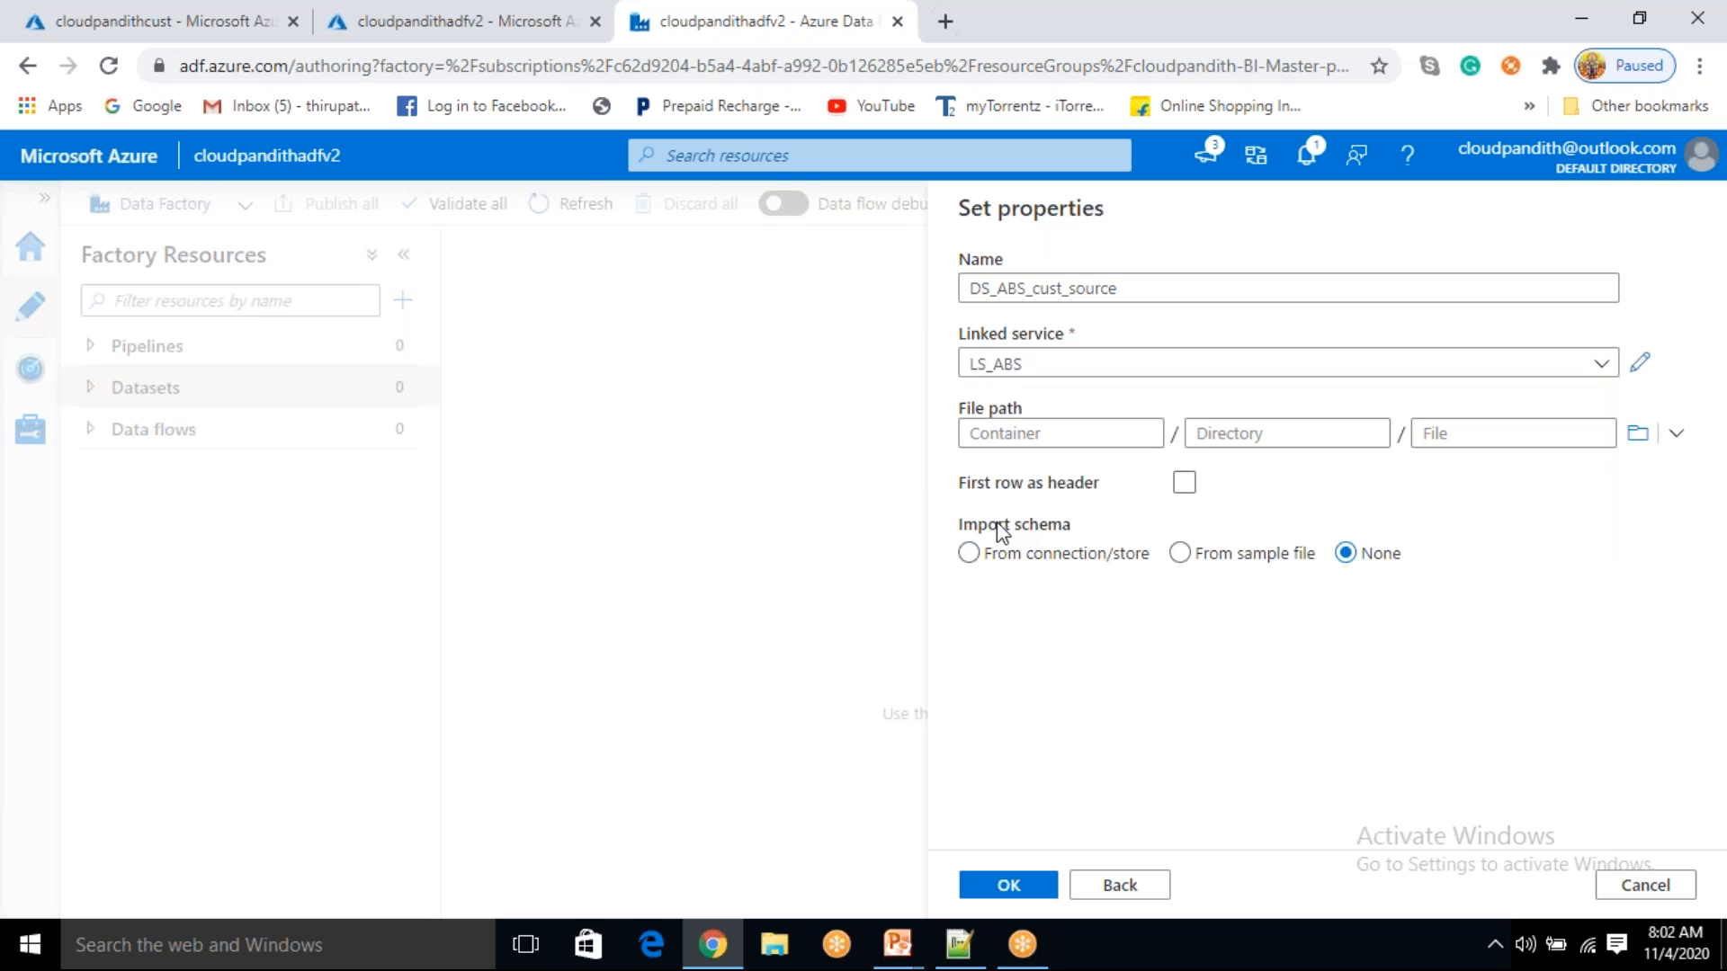
left_click(990, 429)
left_click(1214, 431)
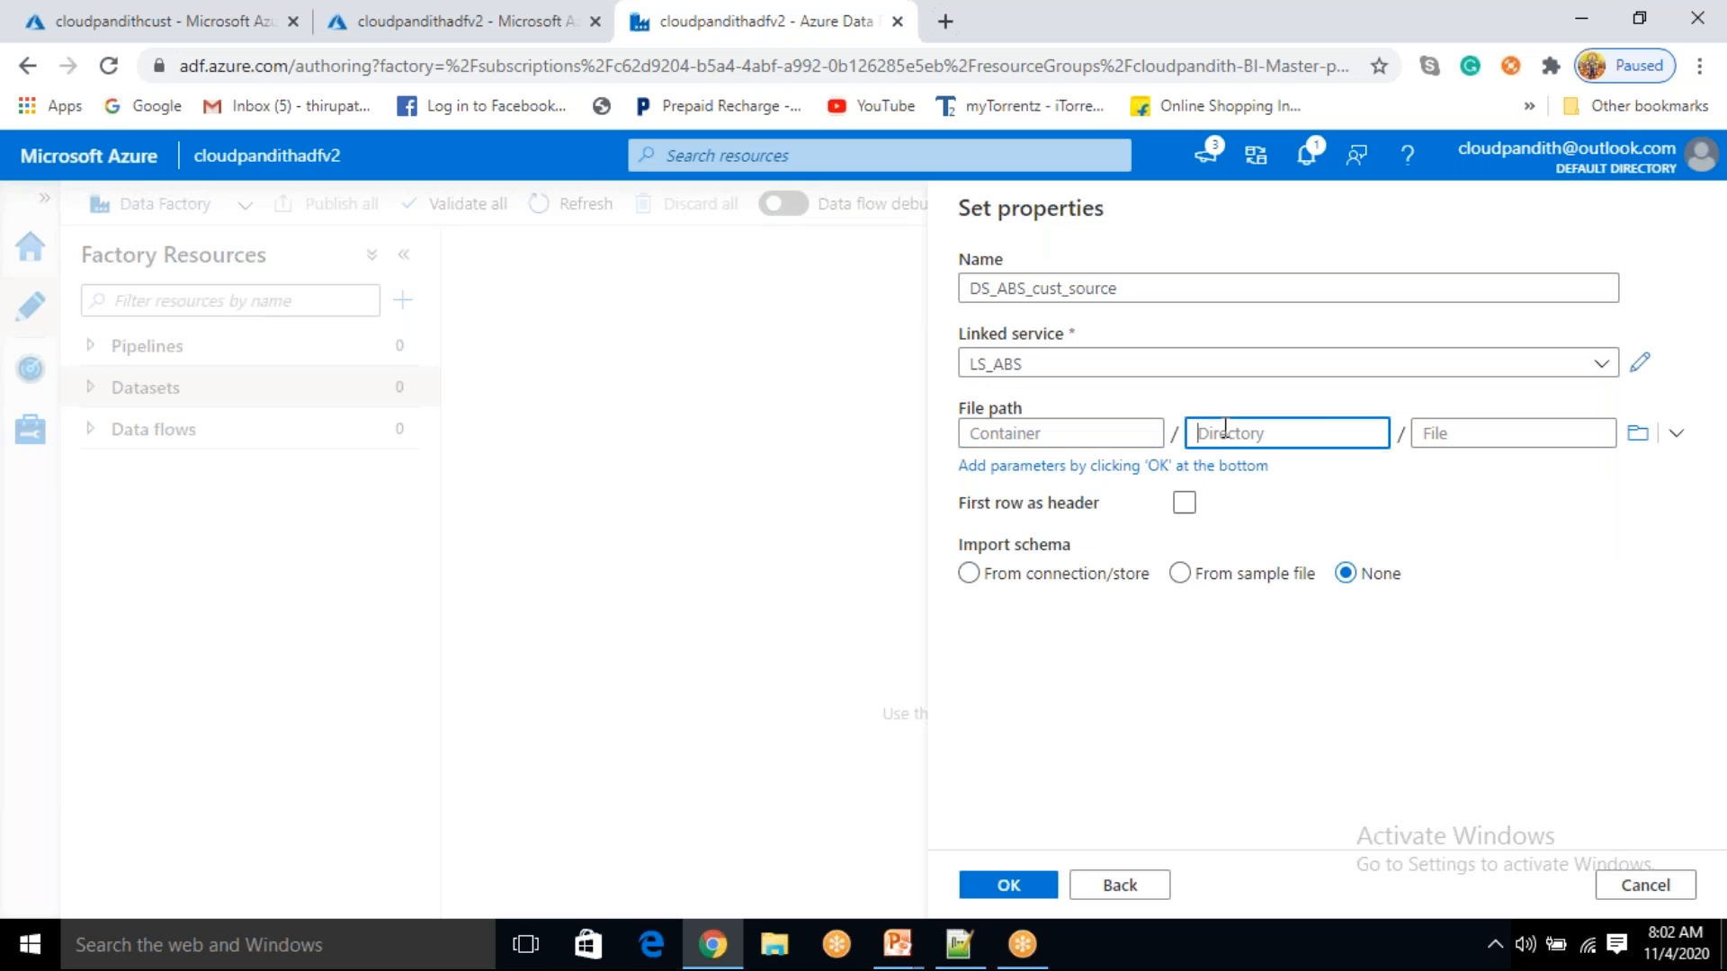
left_click(1639, 435)
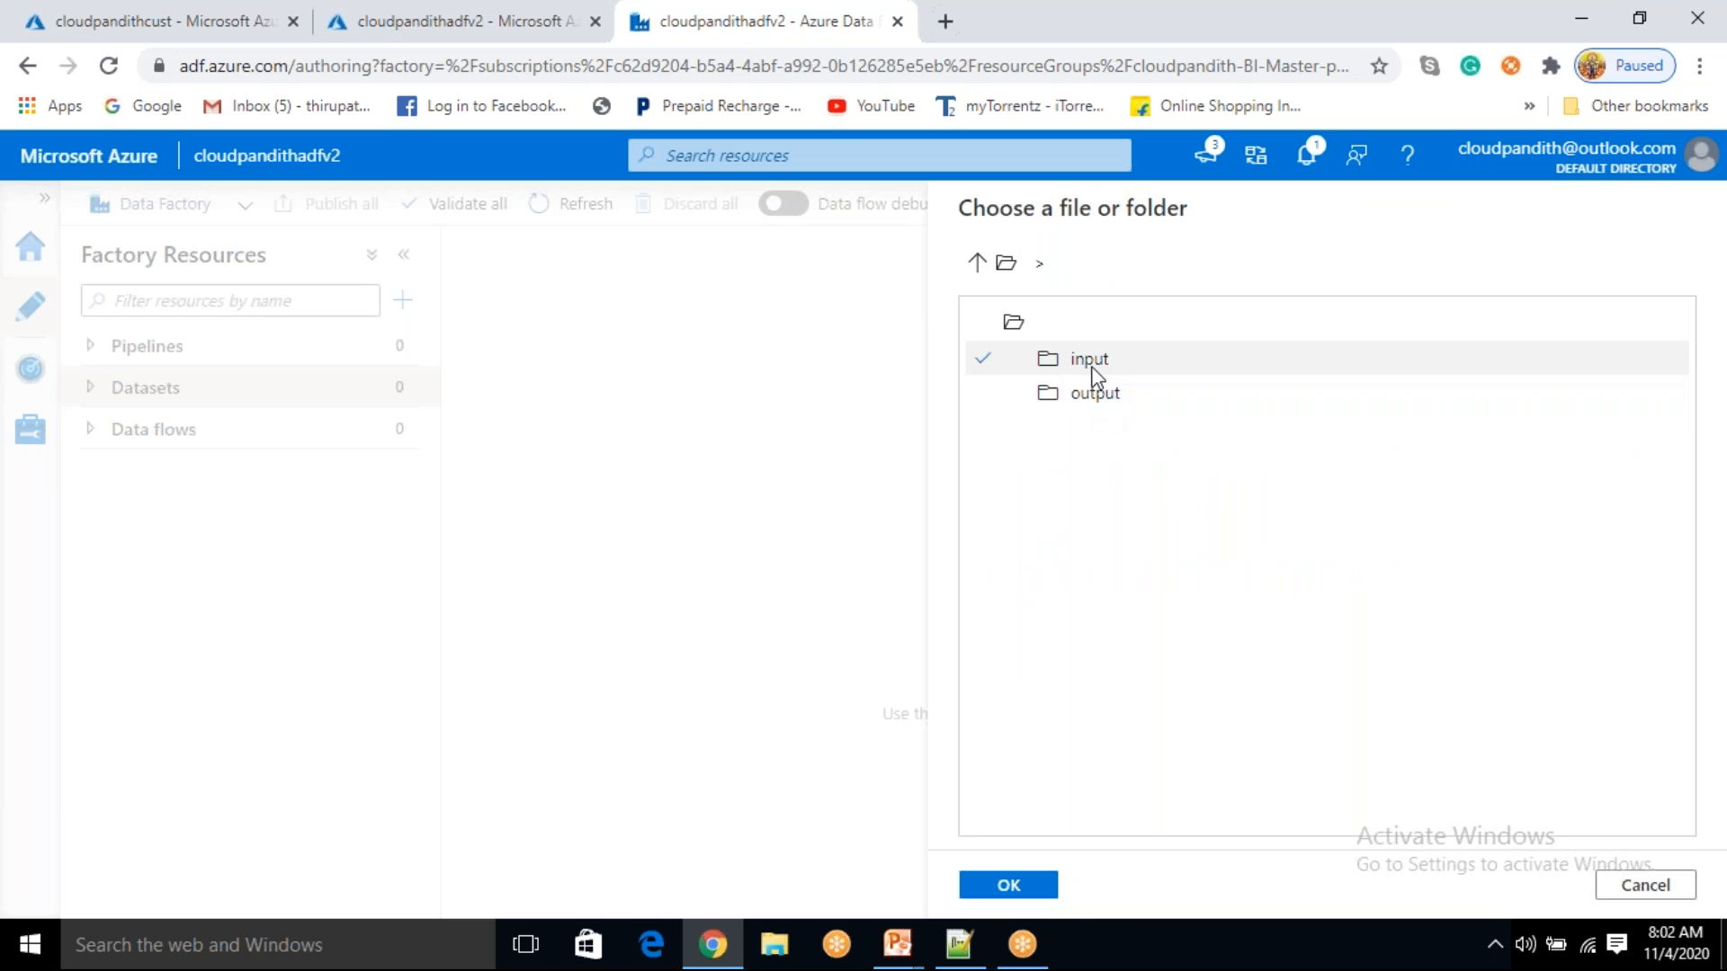
double_click(1097, 367)
left_click(1101, 369)
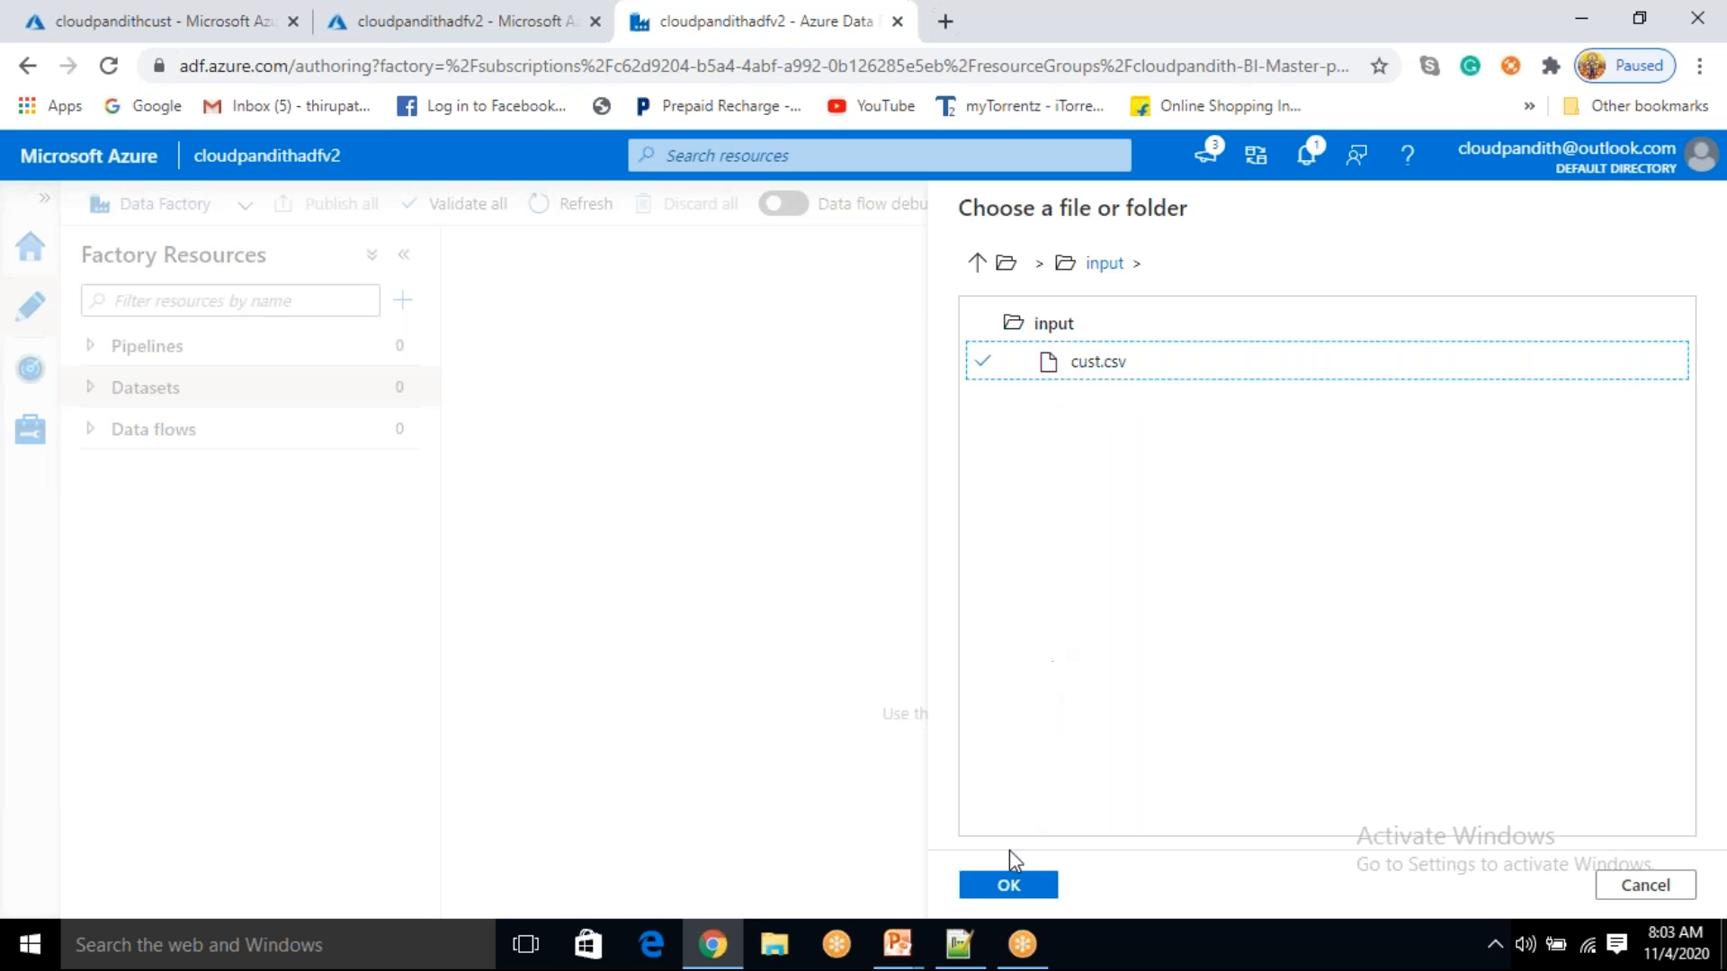
left_click(1008, 887)
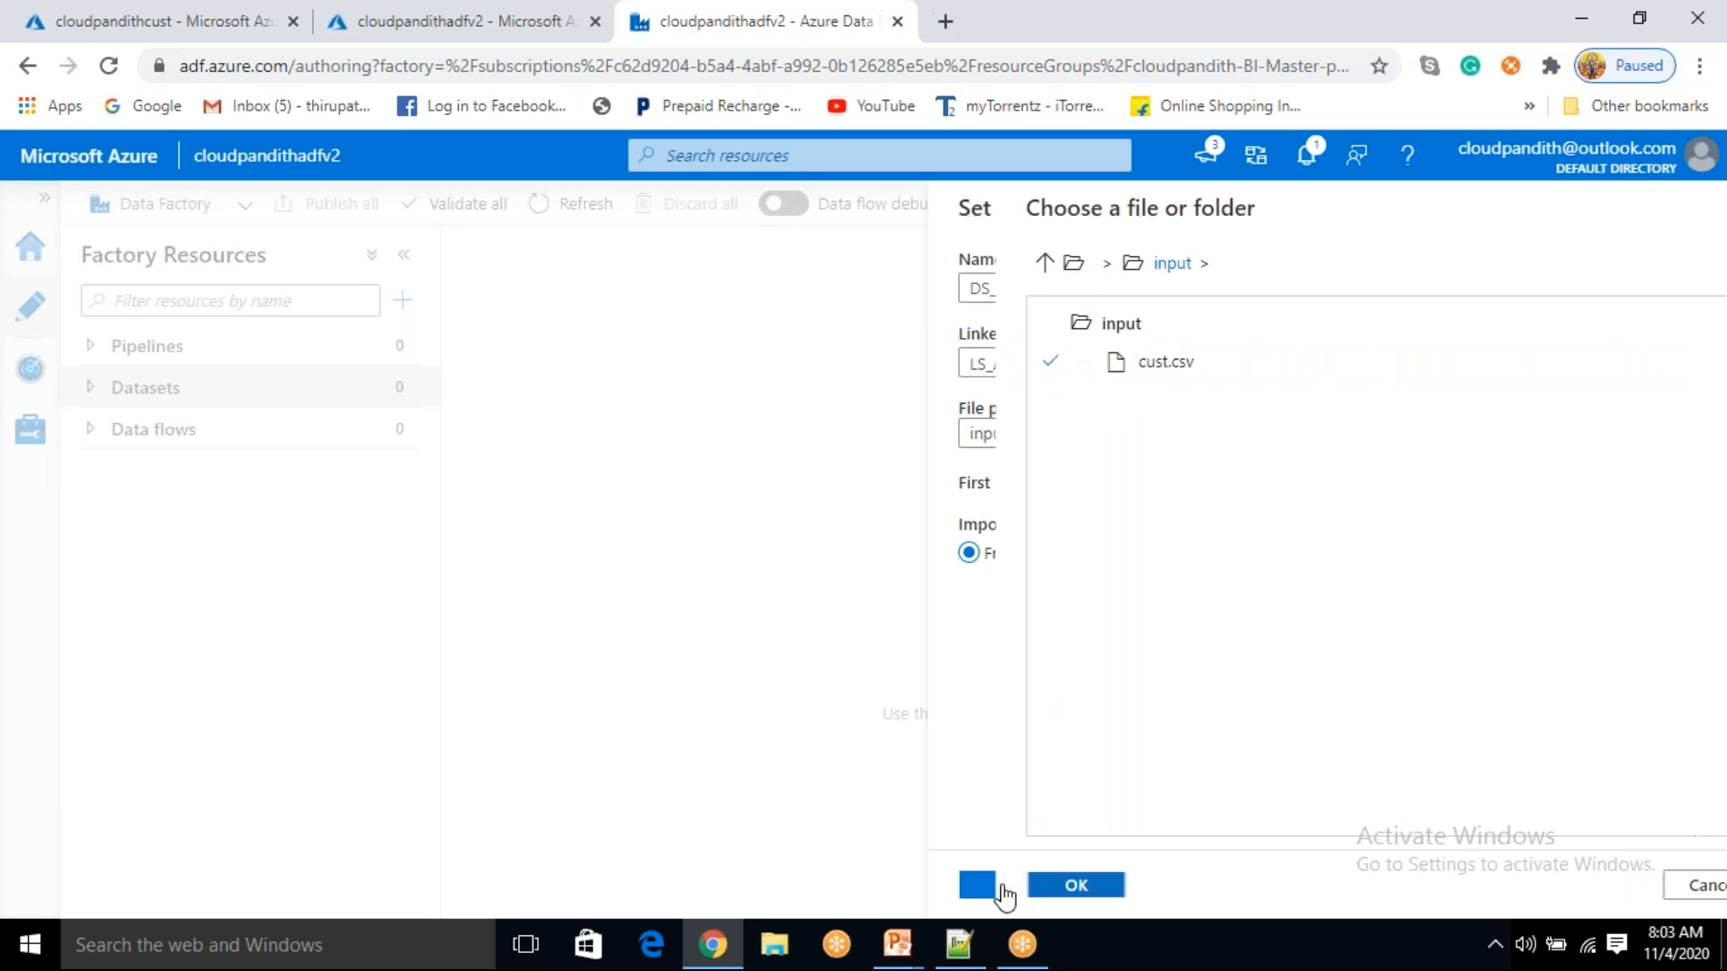
- Check the dataset's container and file name, and treat the file's first row as header
left_click_drag(1090, 435, 970, 434)
left_click_drag(1500, 436, 1422, 435)
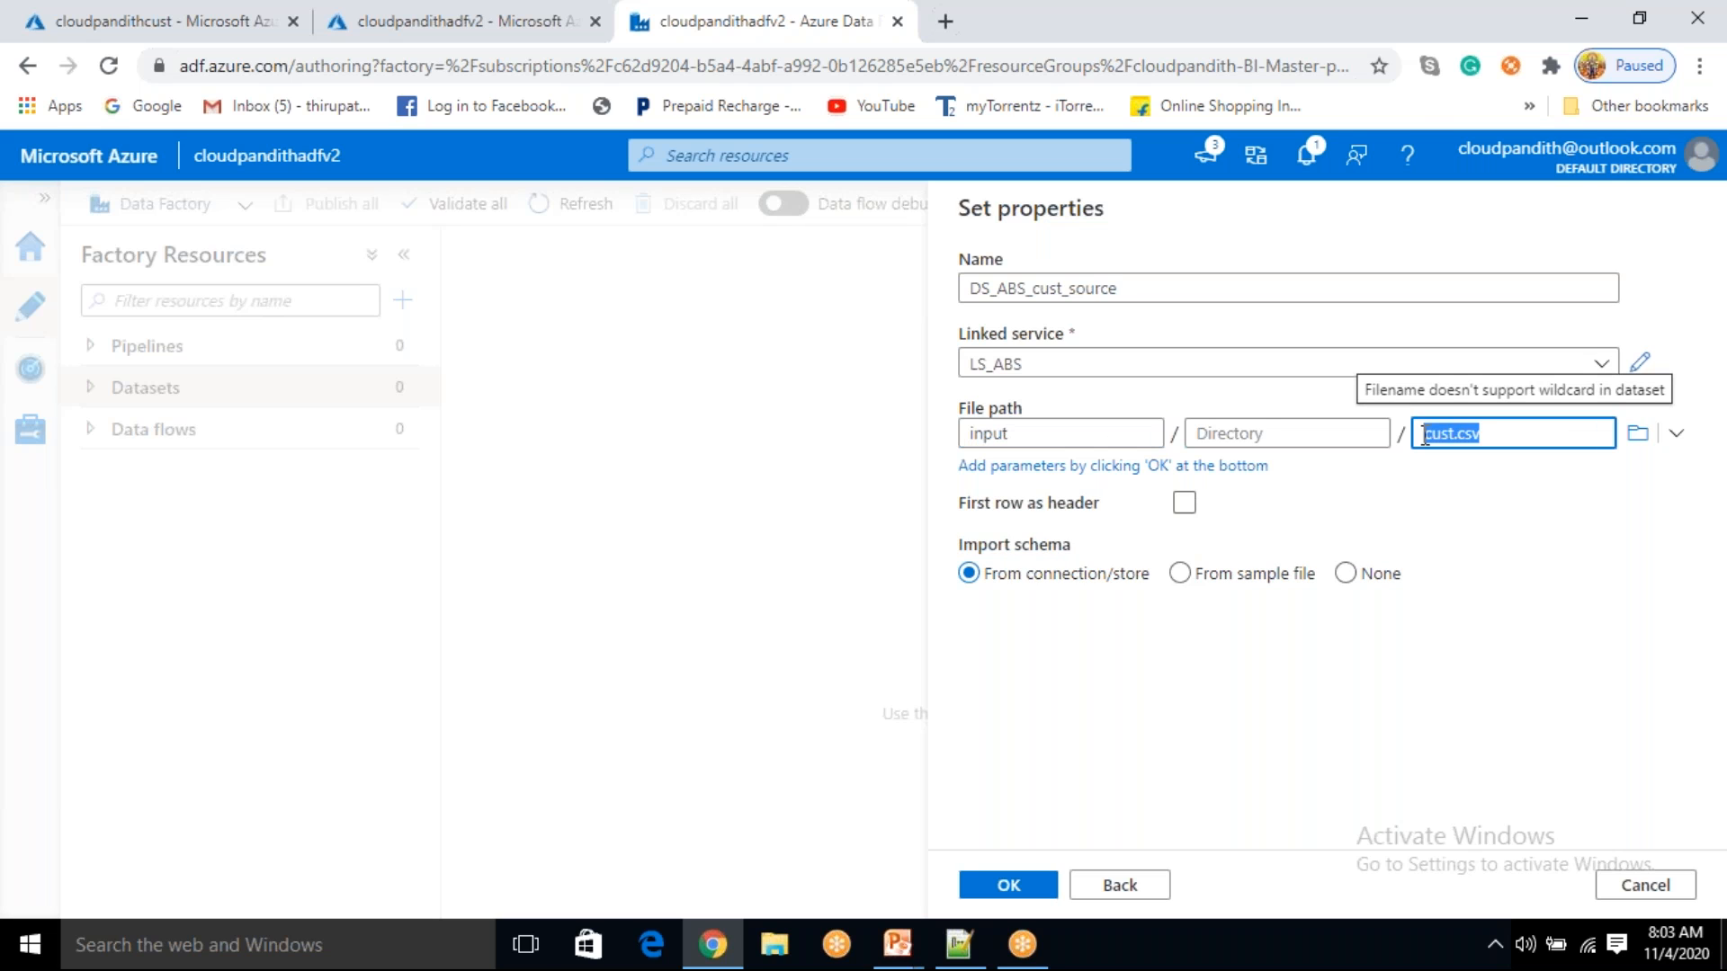
left_click(1483, 503)
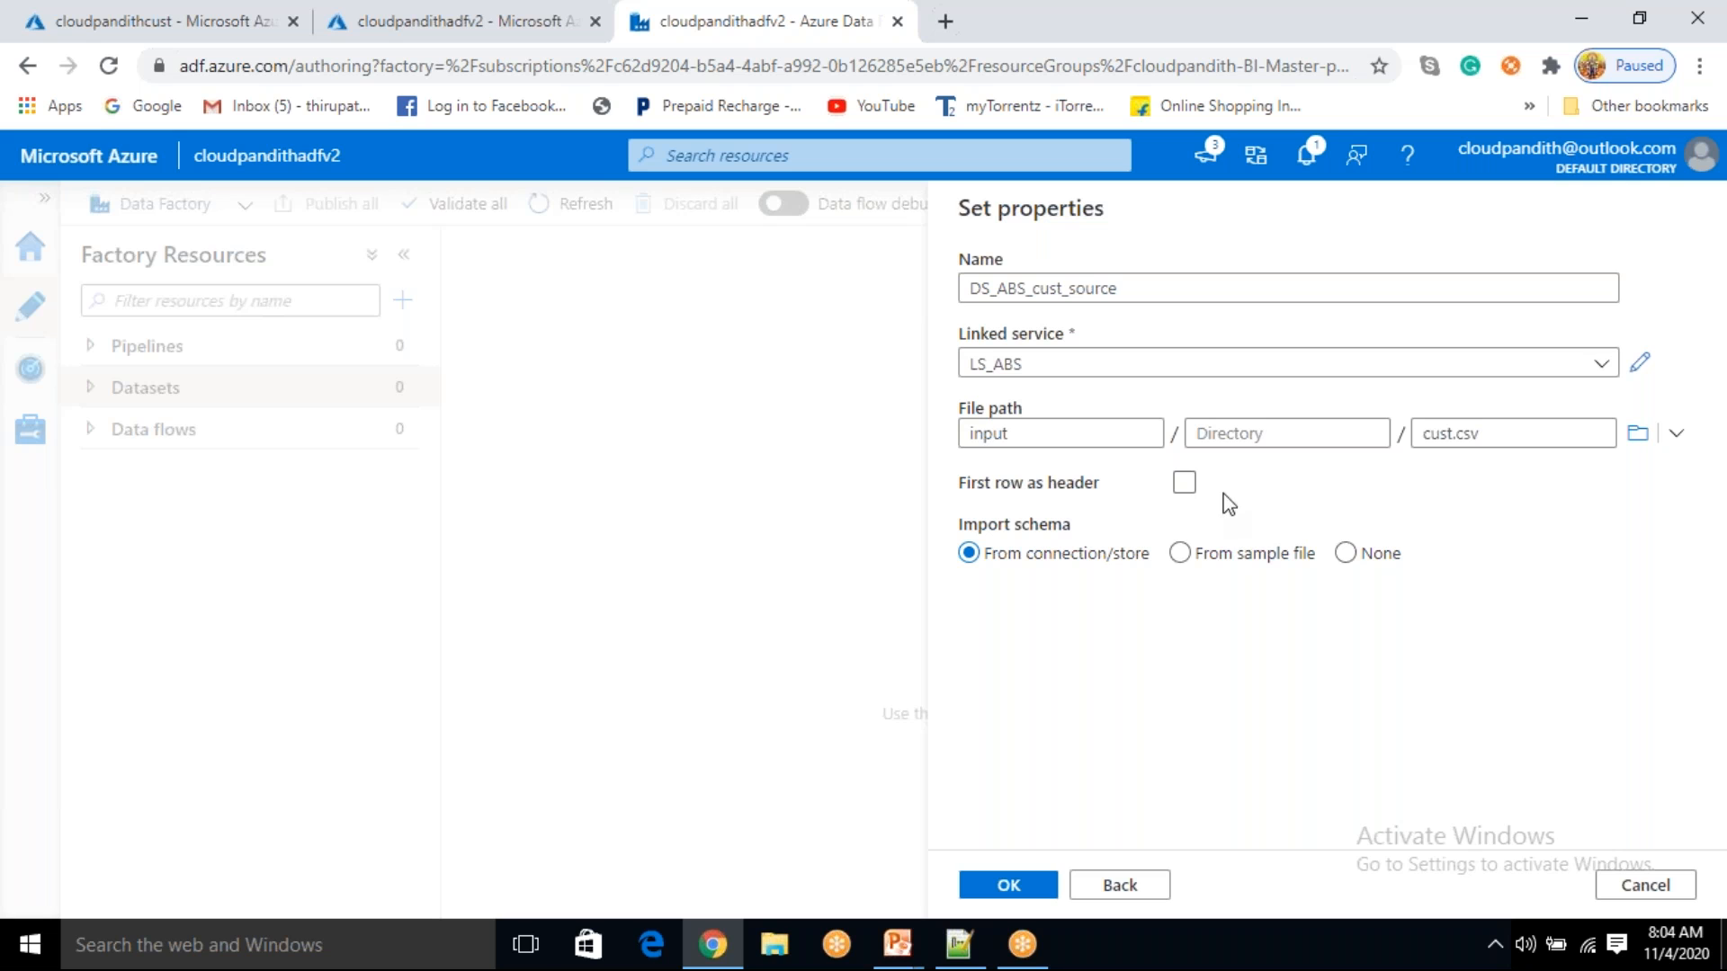
left_click(1185, 484)
left_click(1186, 485)
- Open the contents of cust.csv from the storage account's input container and examine its header row
left_click(960, 959)
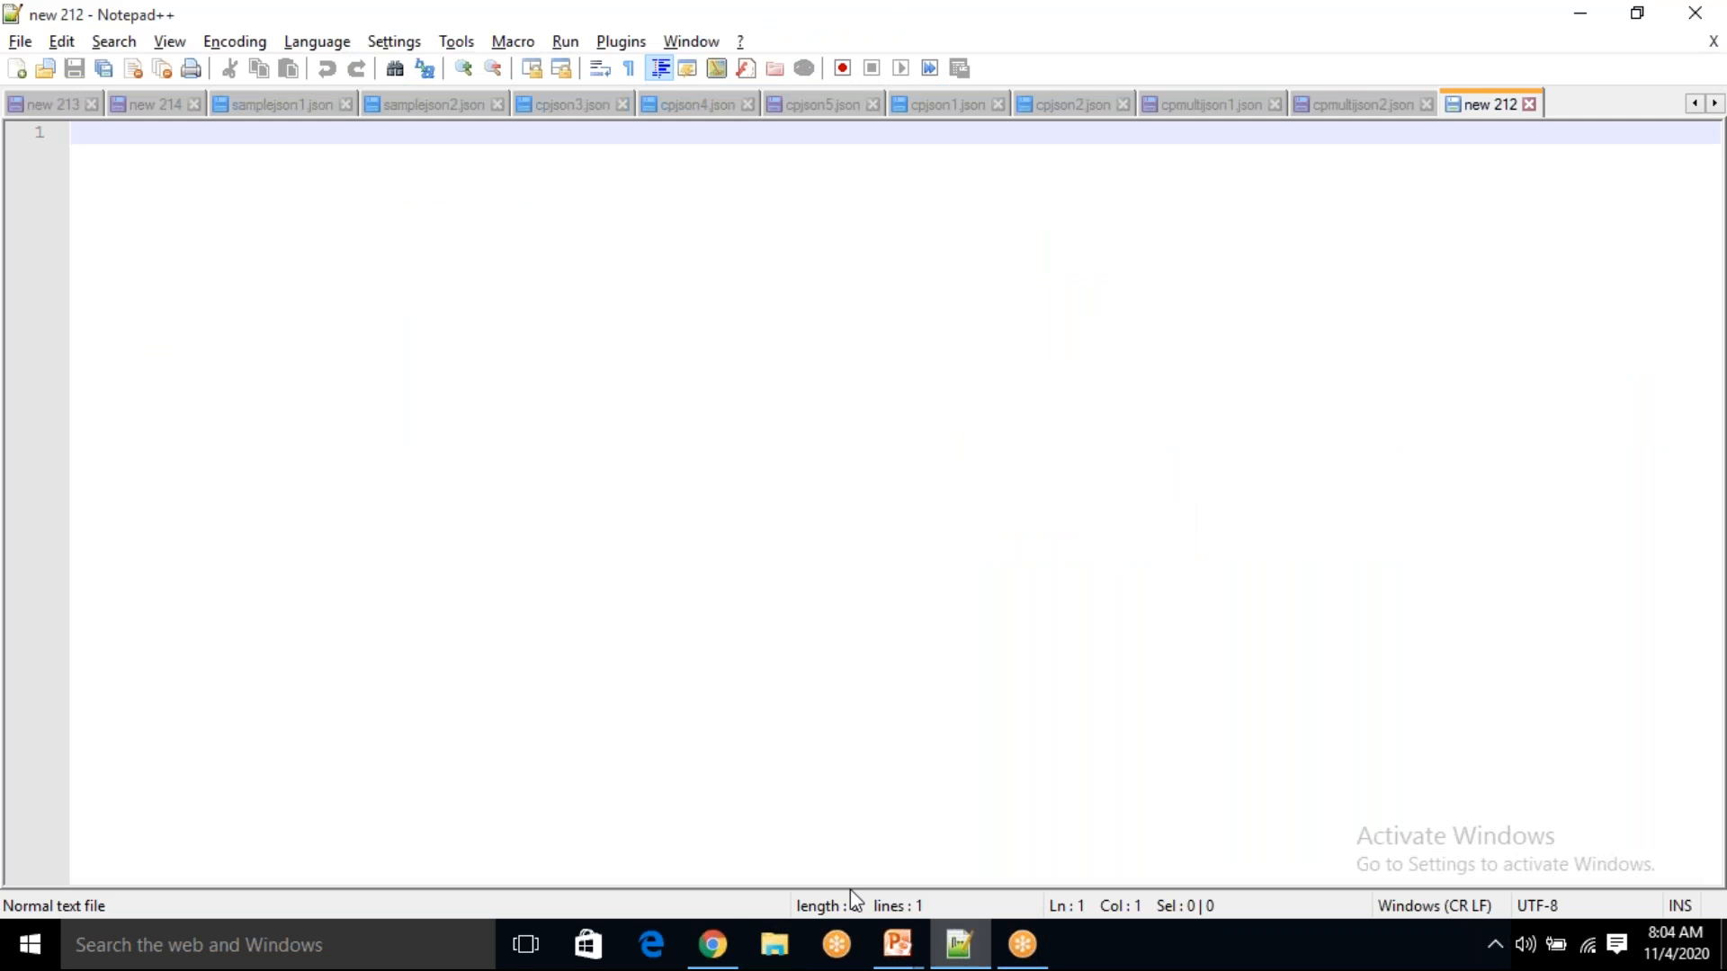
left_click(711, 942)
left_click(127, 20)
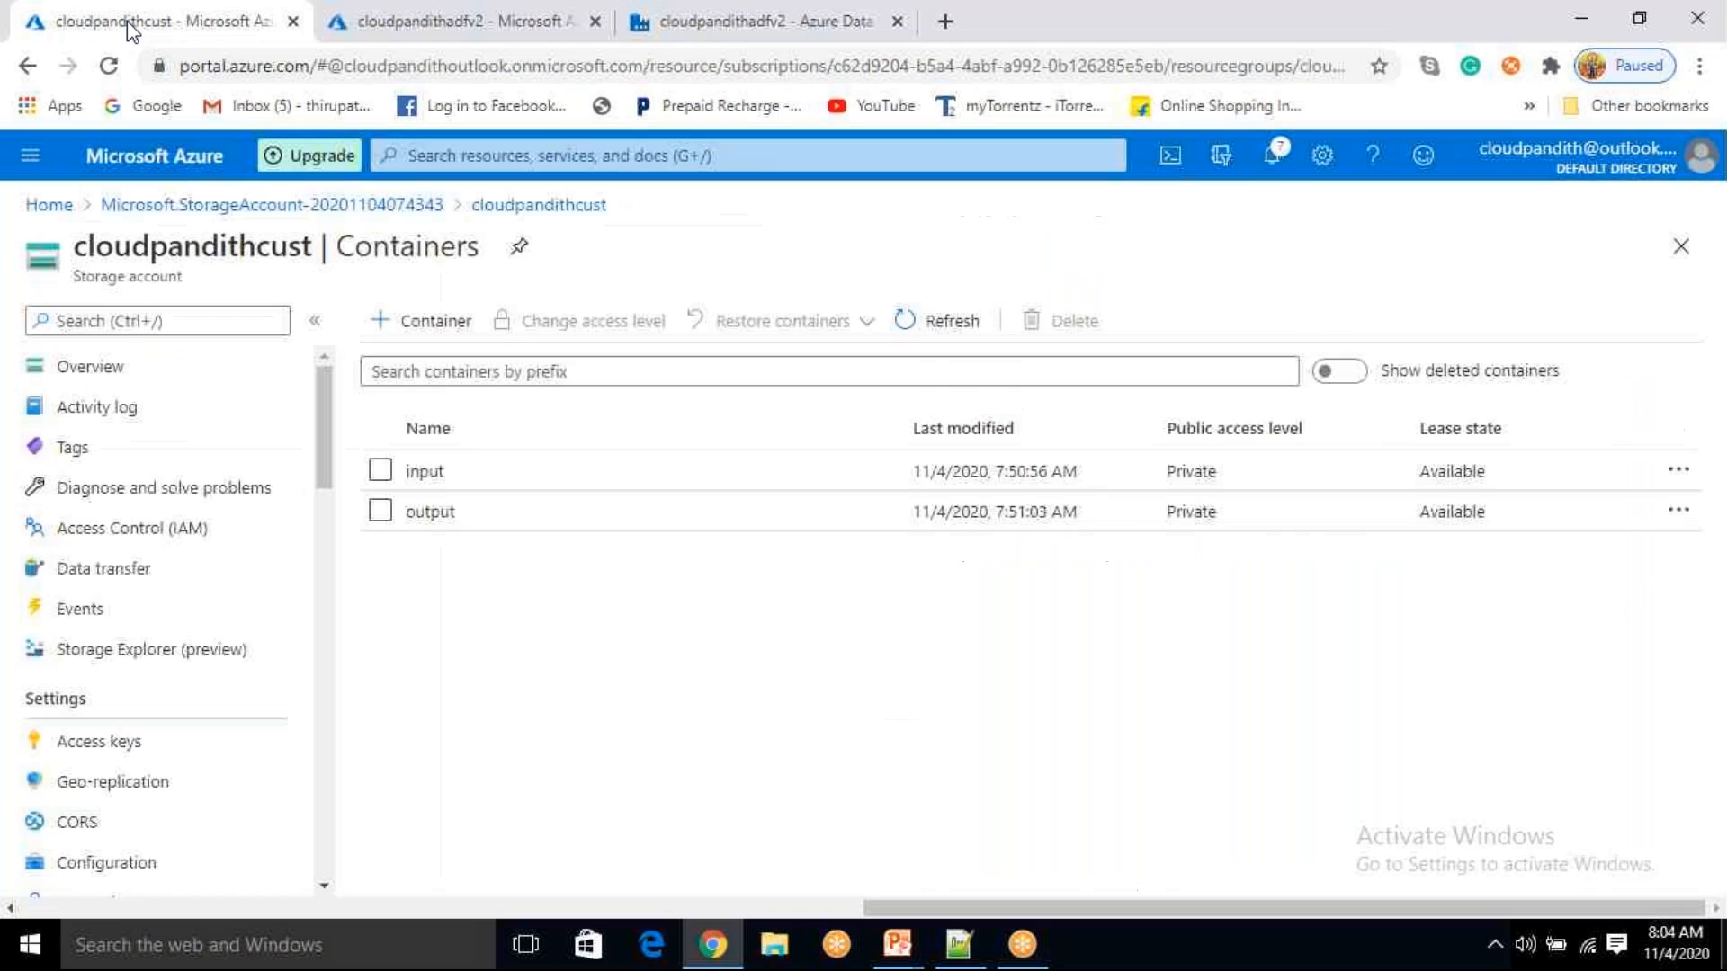
left_click(425, 471)
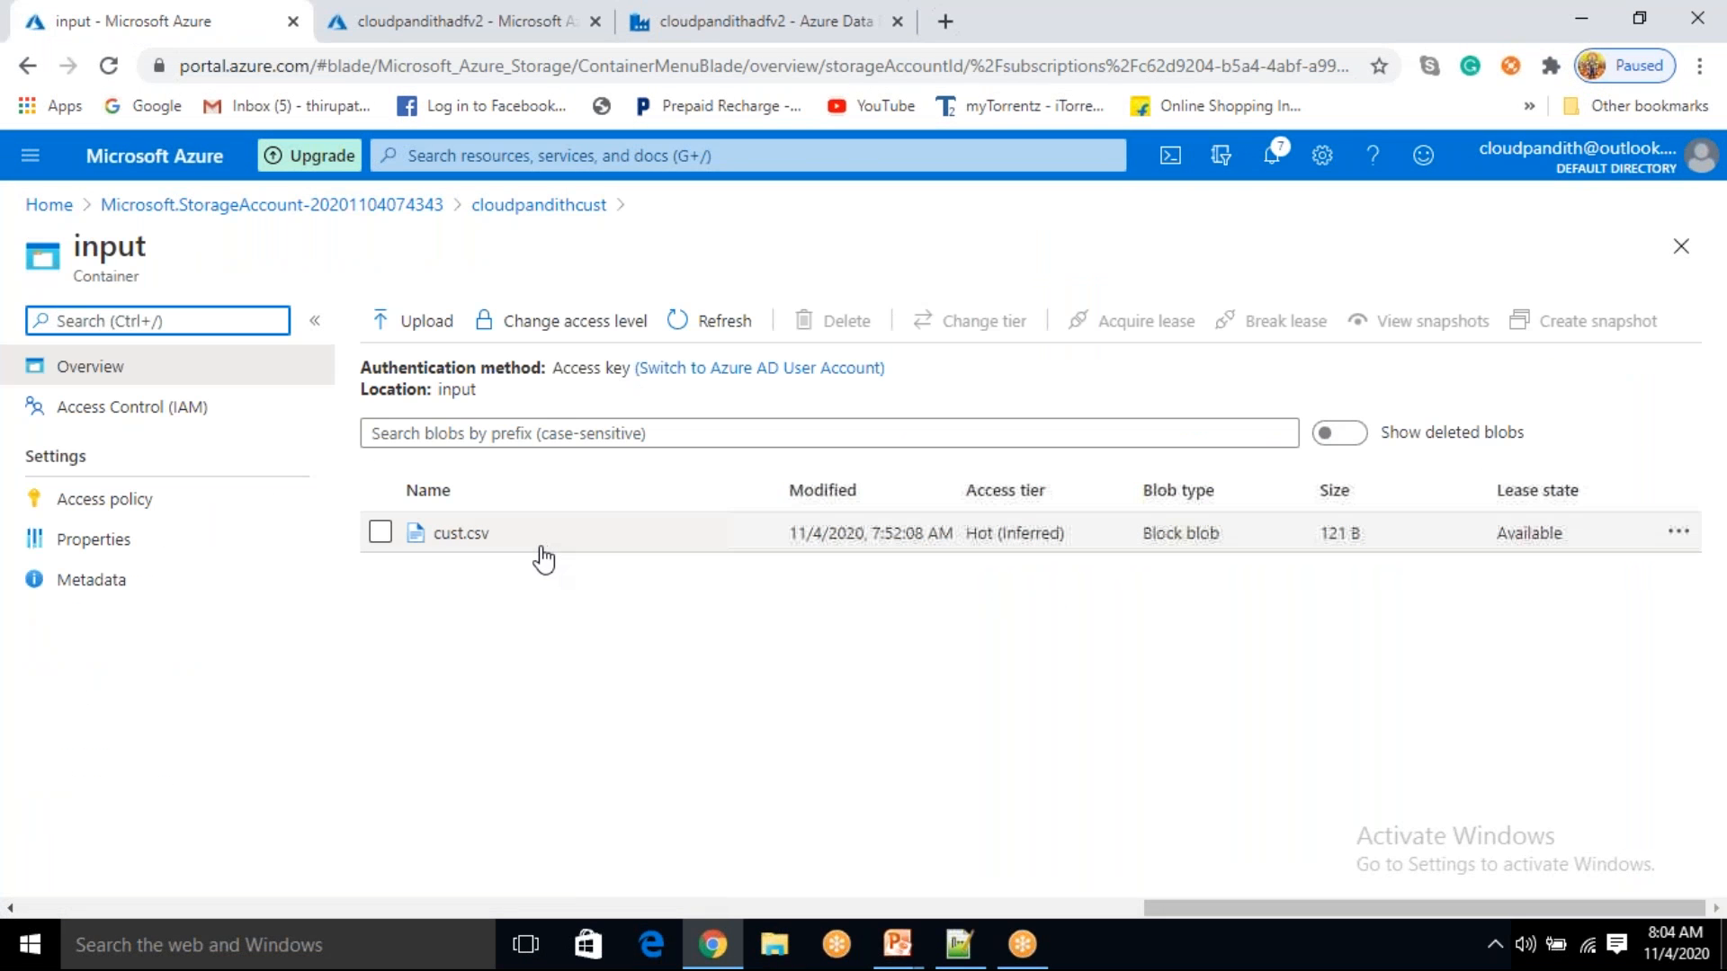
left_click(537, 545)
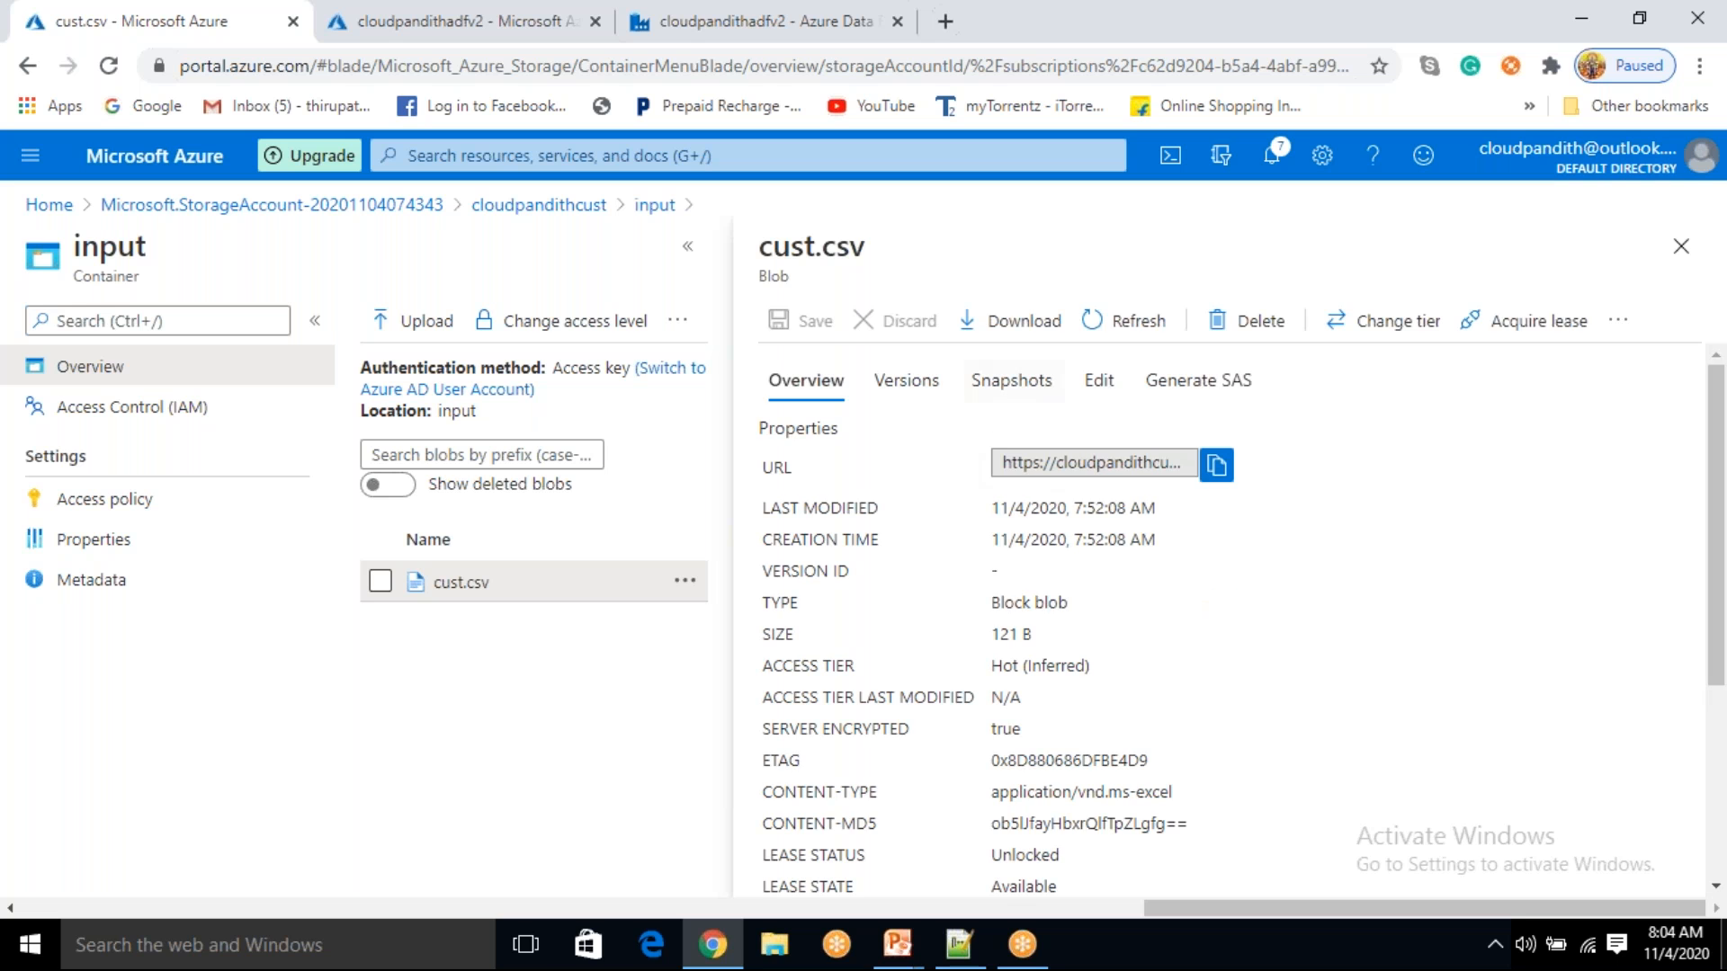
left_click(1099, 381)
left_click(1094, 489)
left_click_drag(1233, 429, 841, 429)
left_click(977, 454)
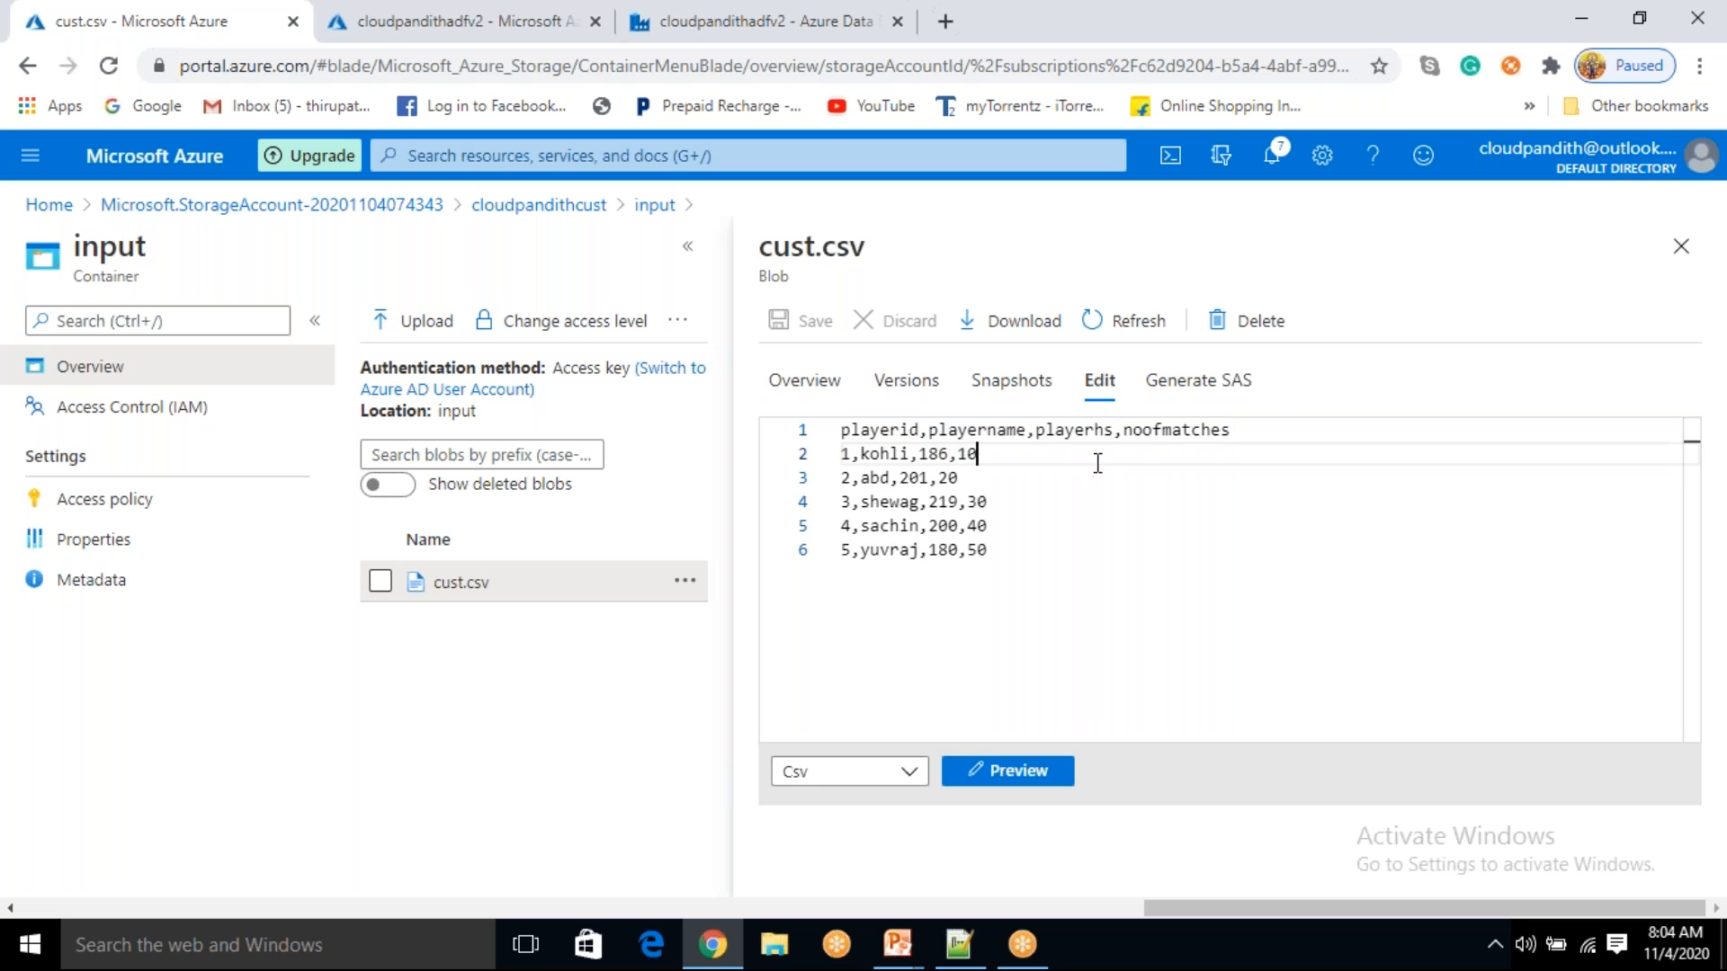
left_click_drag(1277, 429, 840, 429)
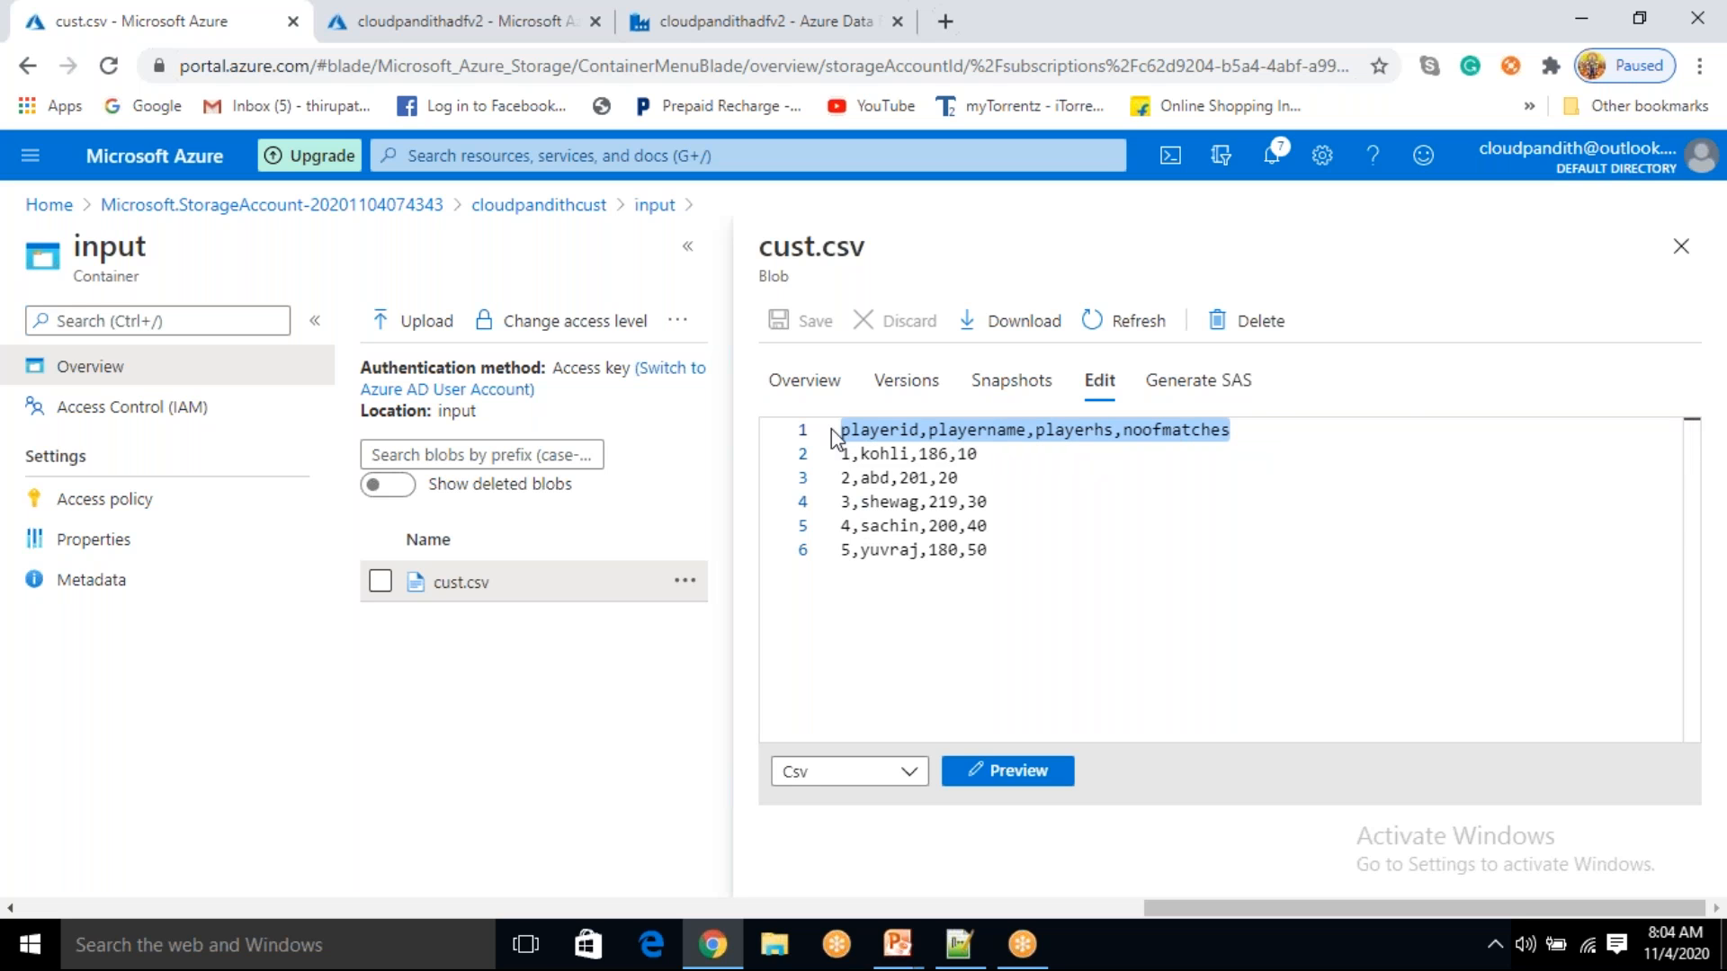
left_click(743, 34)
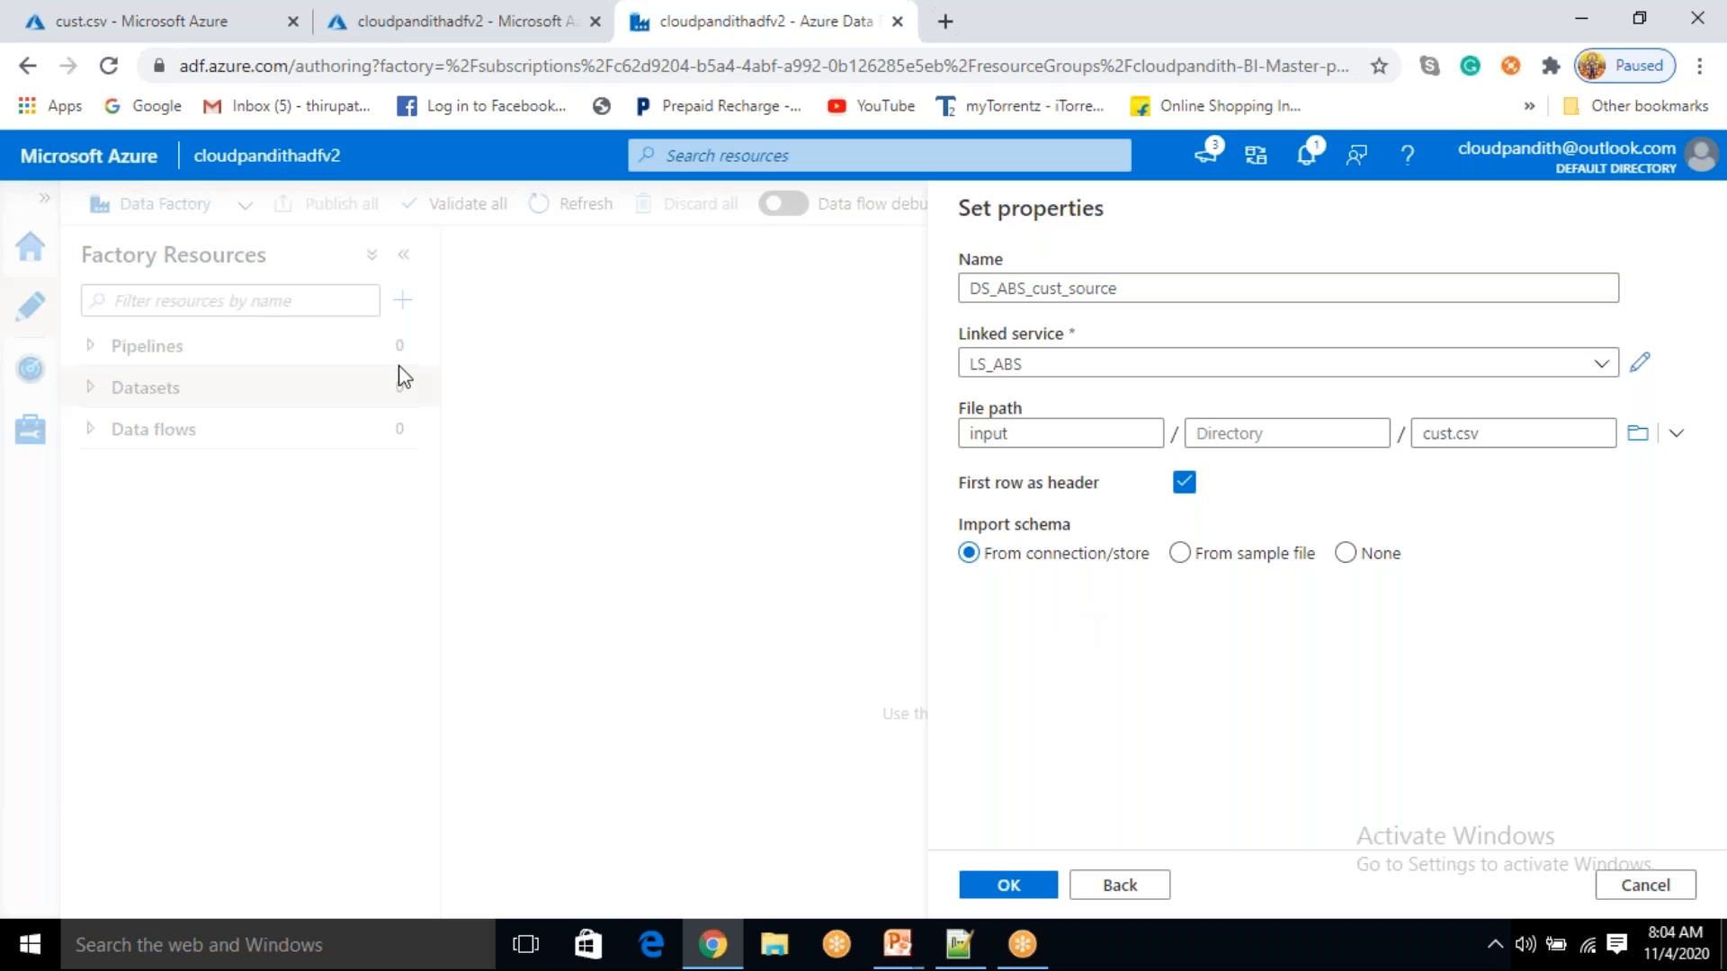
- Examine the first data row of cust.csv, close the file and return to the dataset properties
left_click(958, 962)
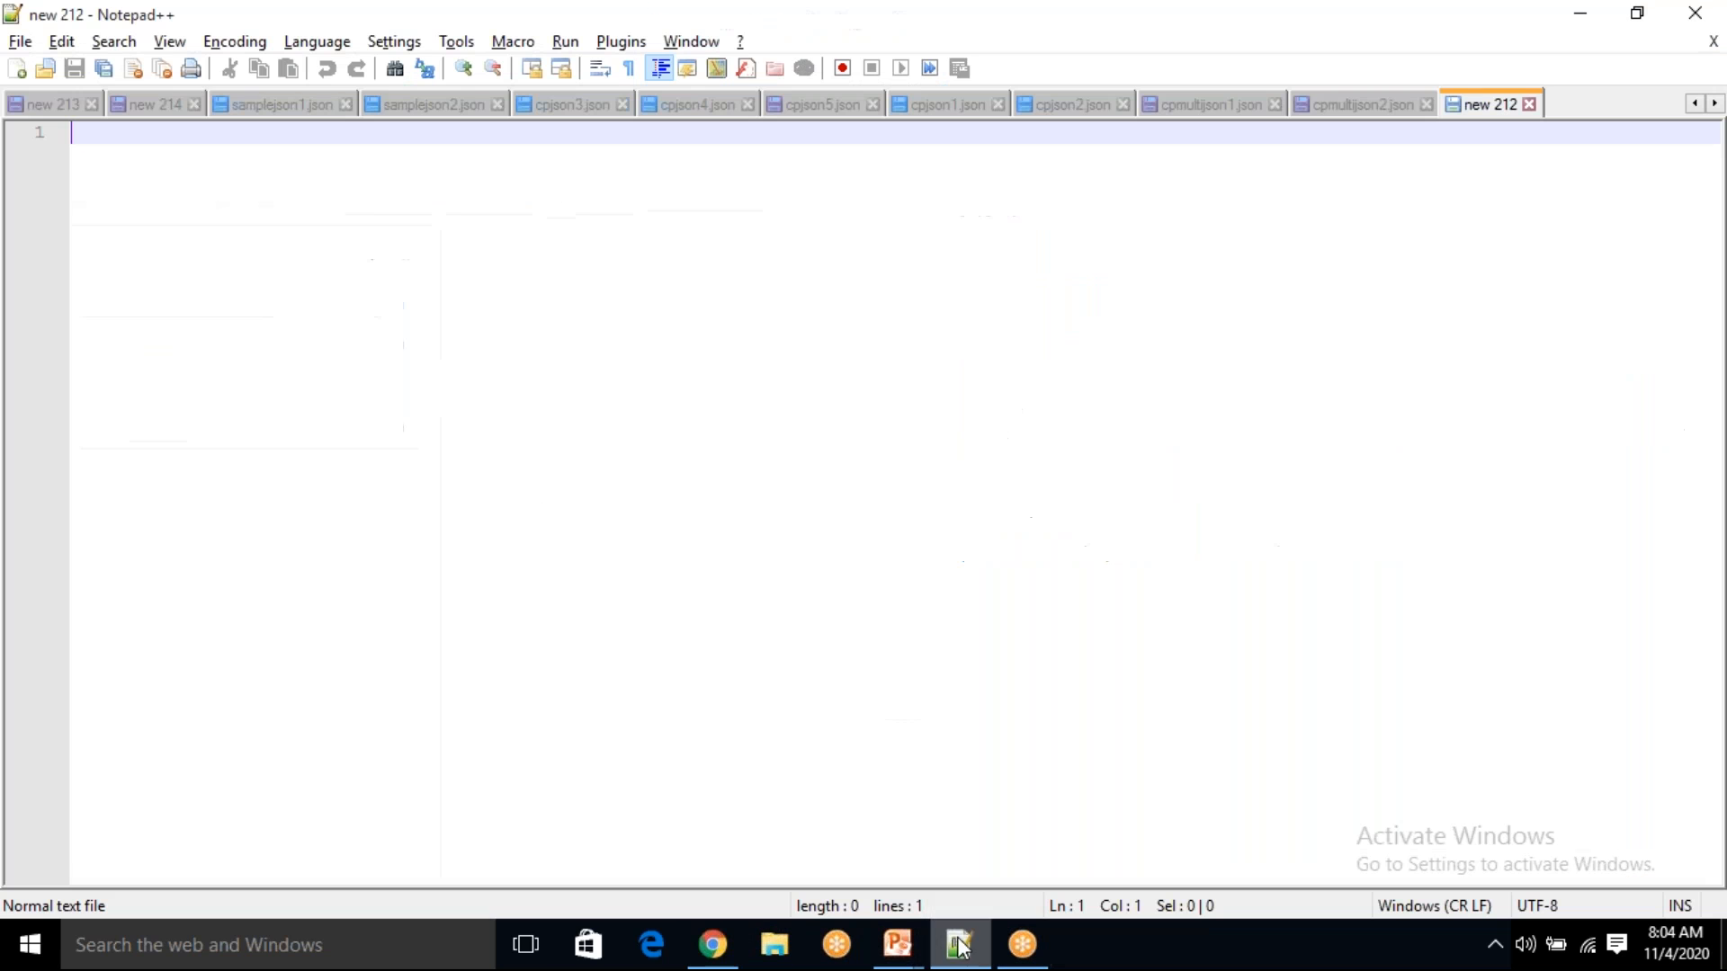
left_click(713, 944)
left_click(11, 5)
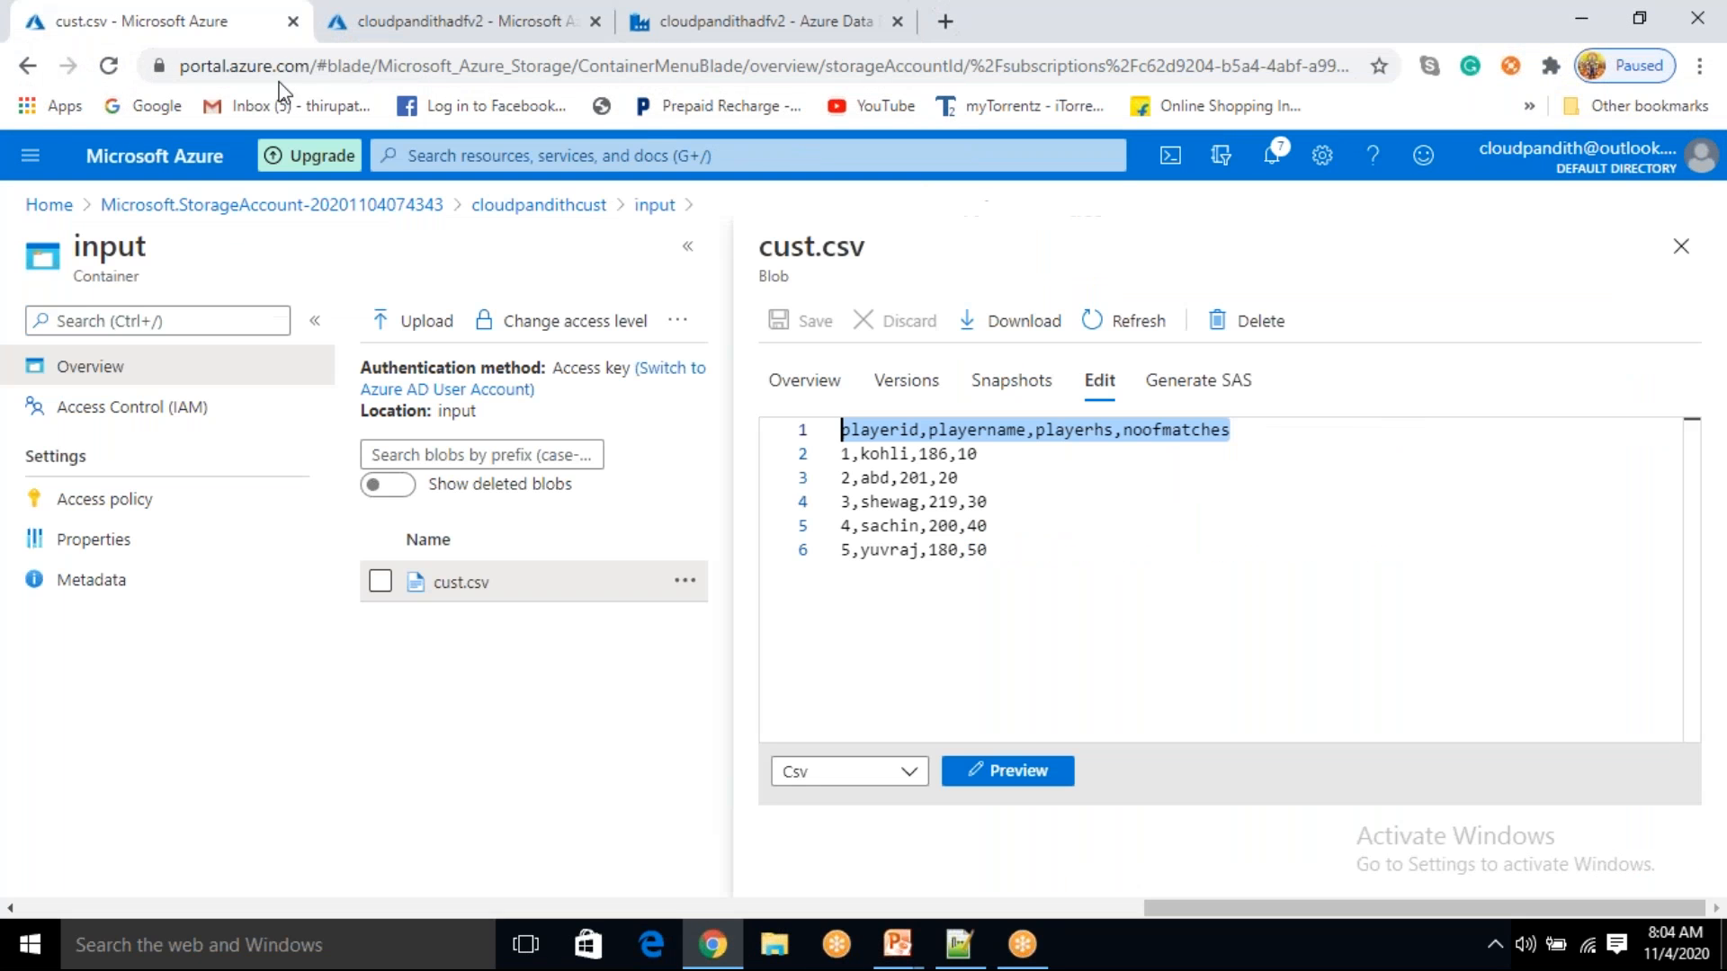
left_click(850, 449)
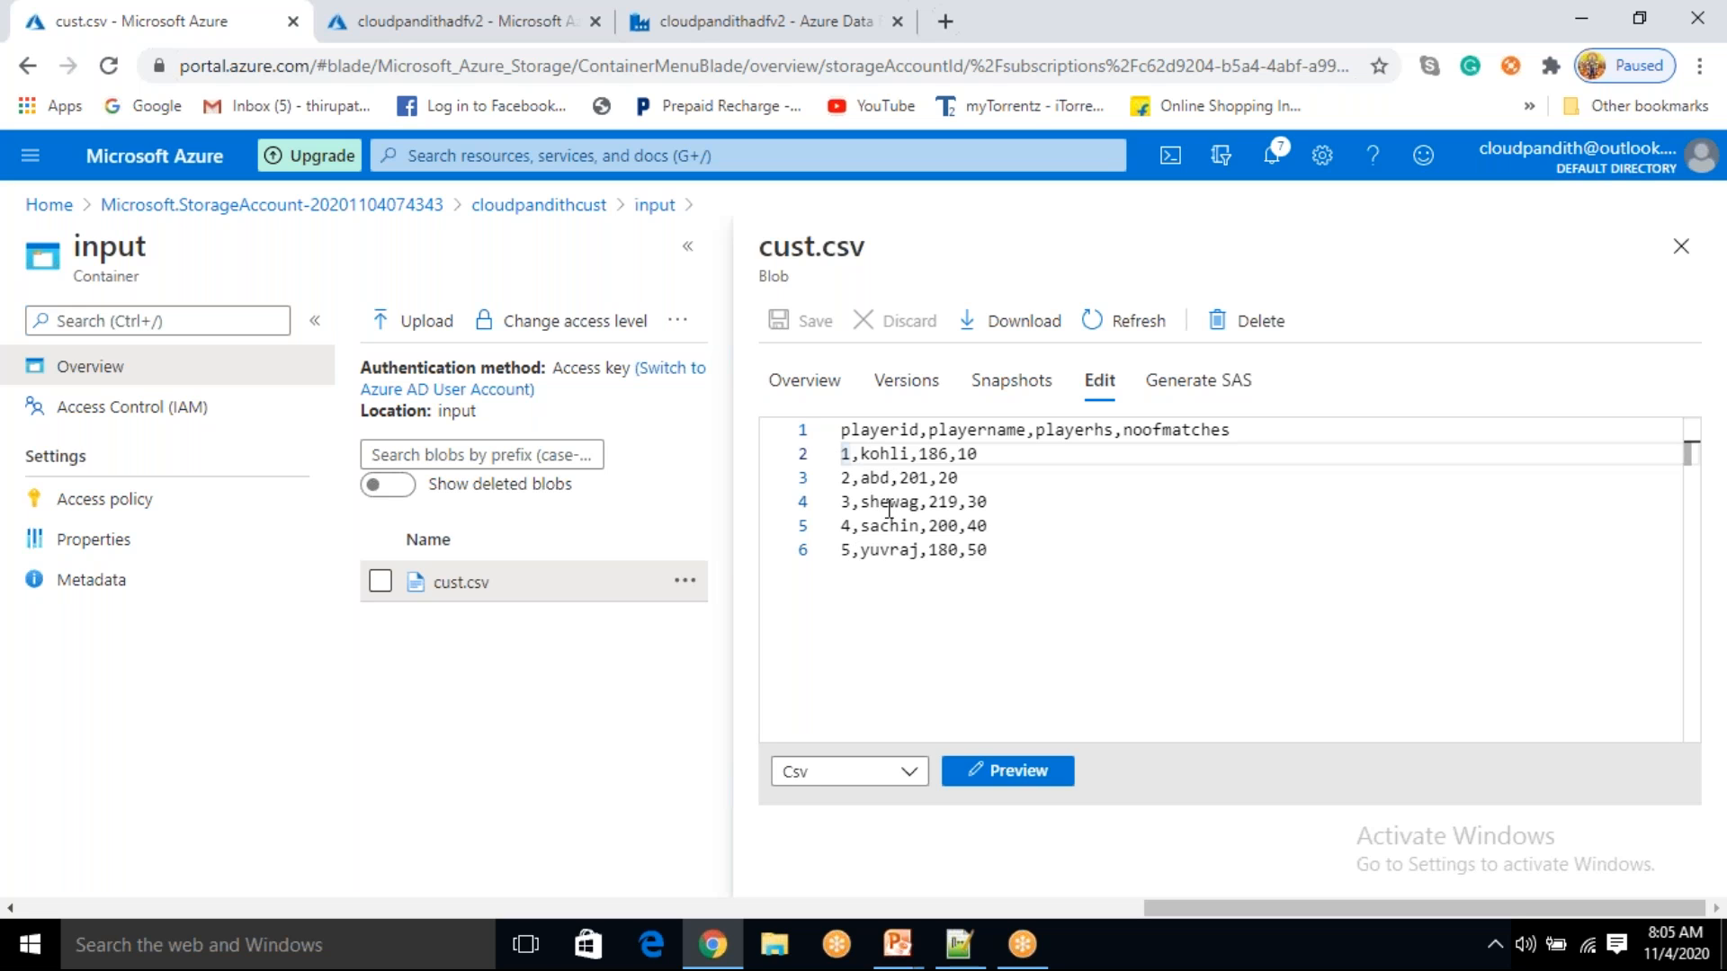
left_click(955, 454)
double_click(875, 452)
left_click(1678, 254)
left_click(741, 33)
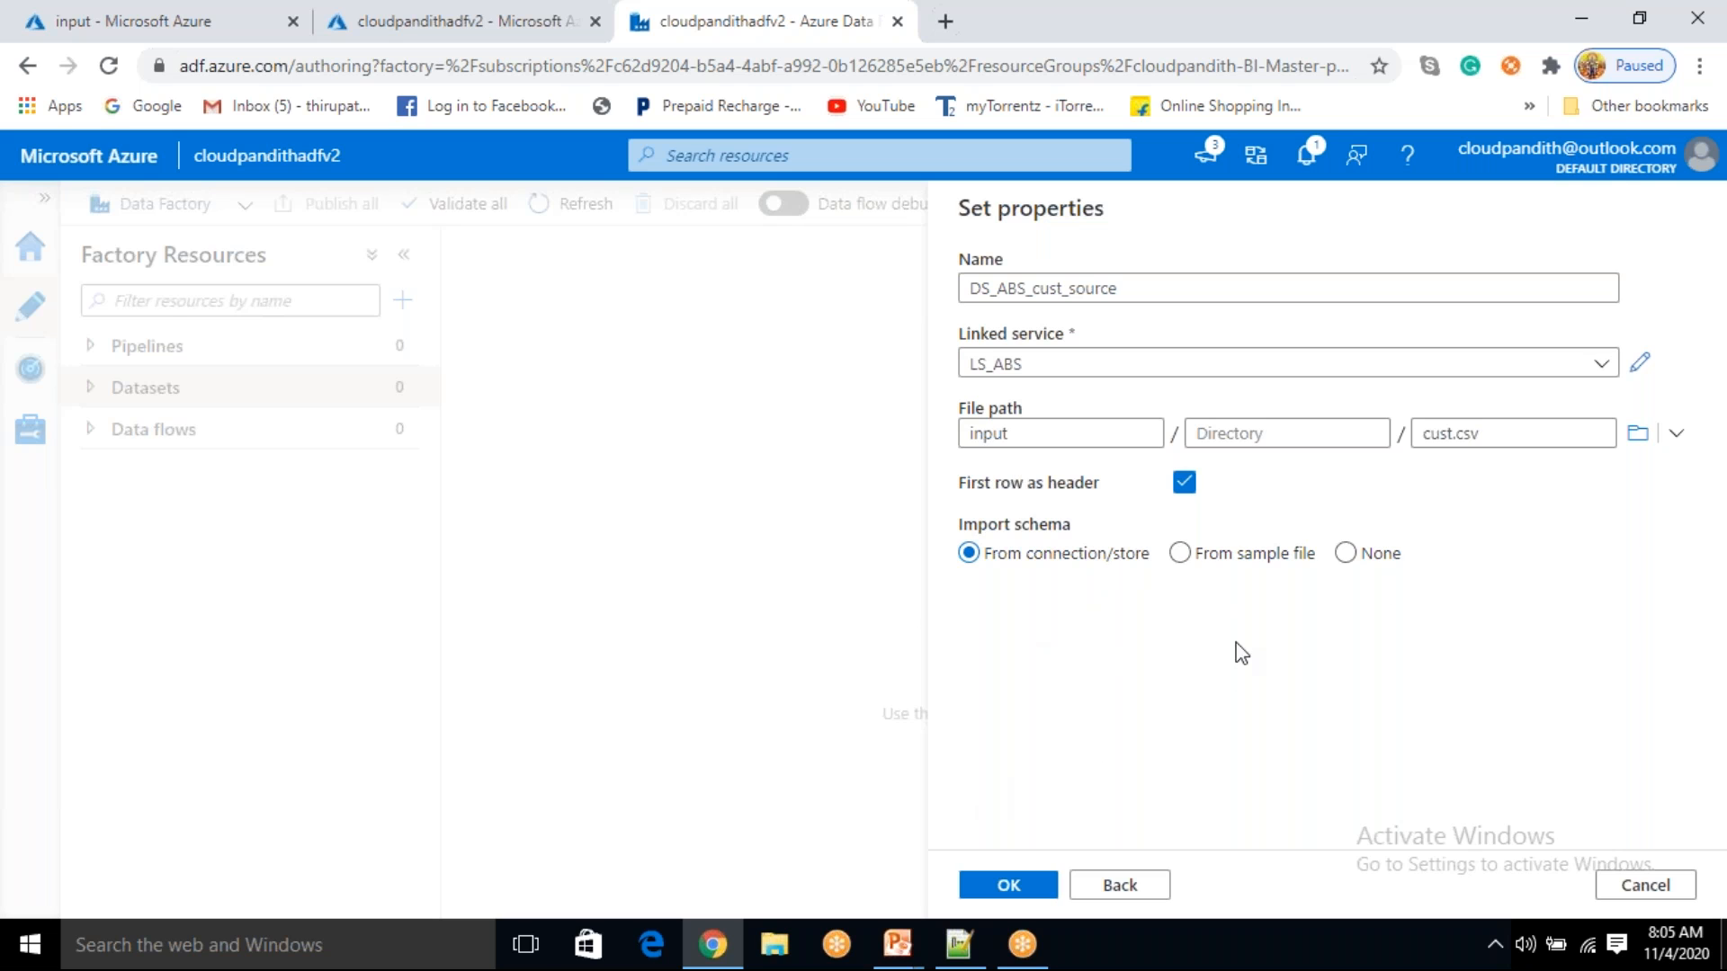
- Set the schema import to From connection/store, create the dataset and enlarge its preview area
left_click_drag(1491, 435, 1428, 426)
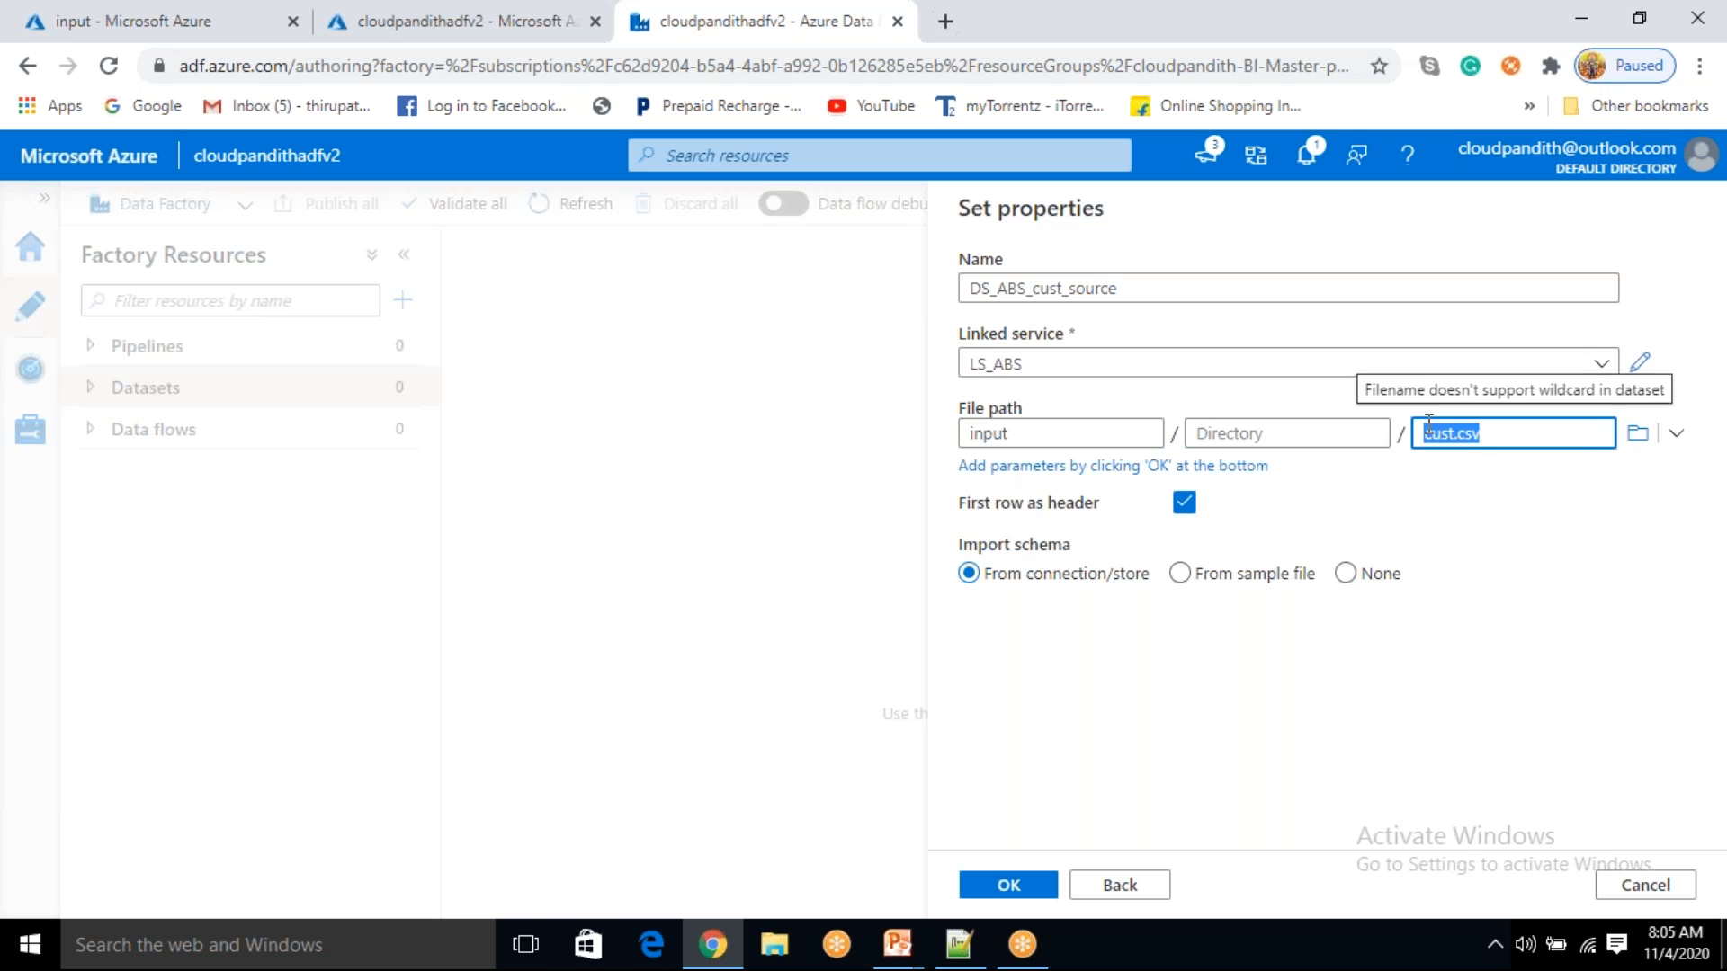
left_click(1477, 519)
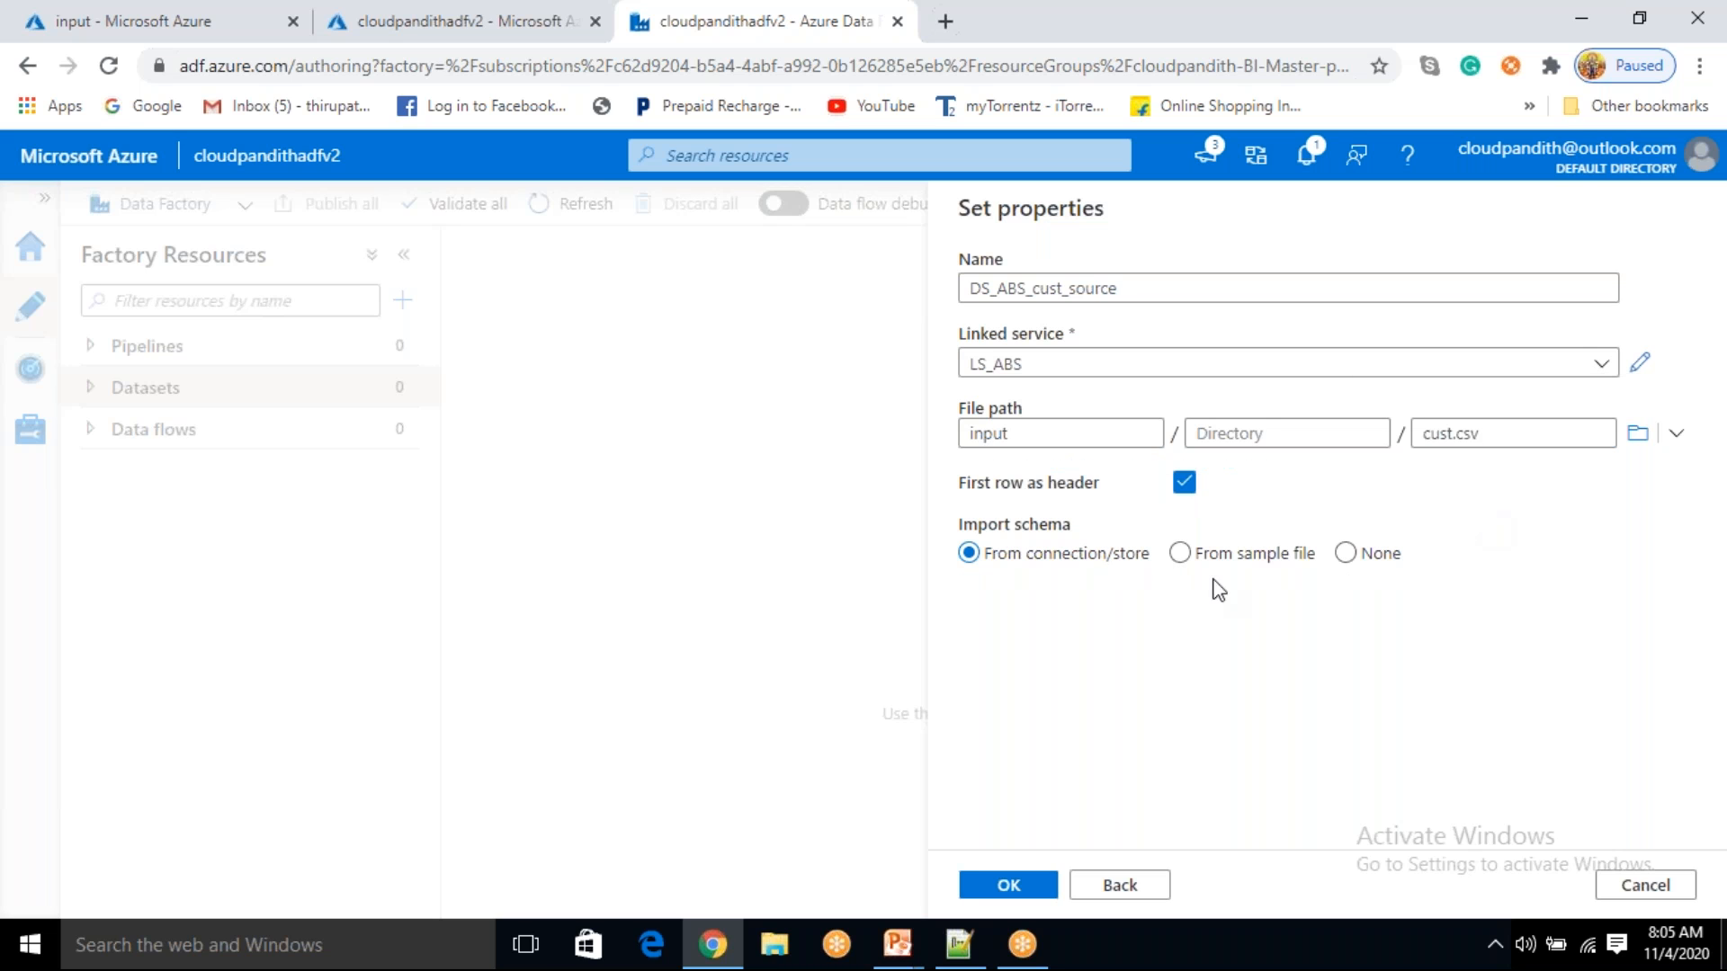
left_click(1347, 555)
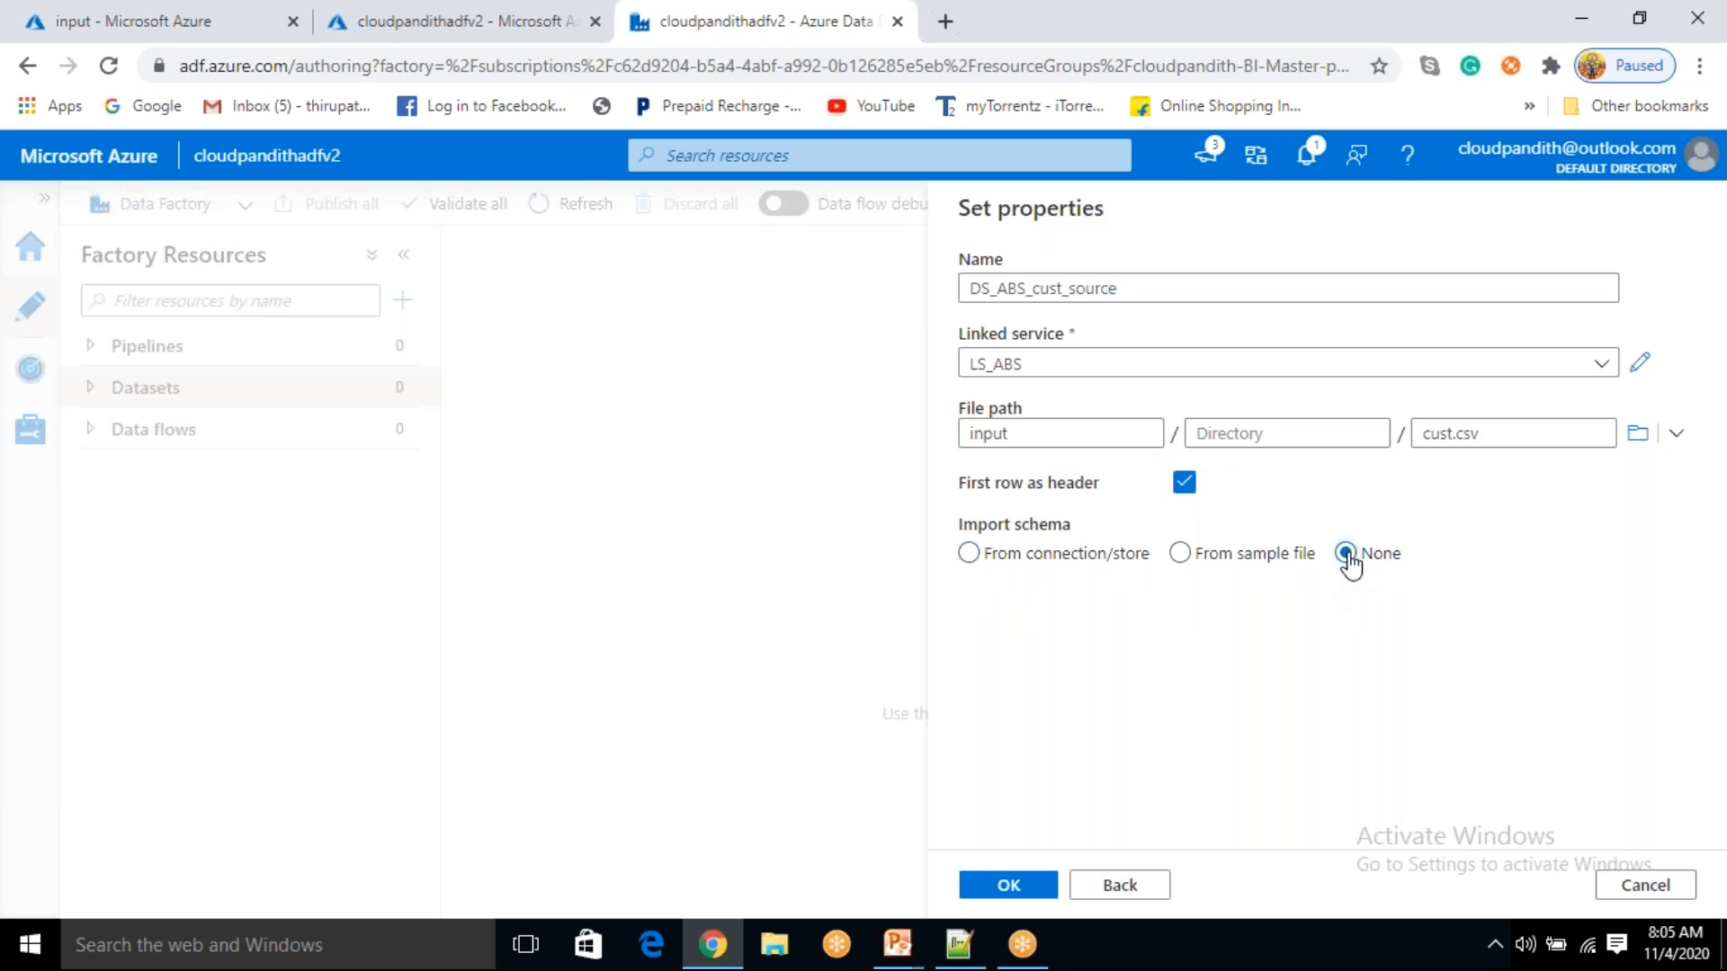
left_click(969, 554)
left_click(1009, 887)
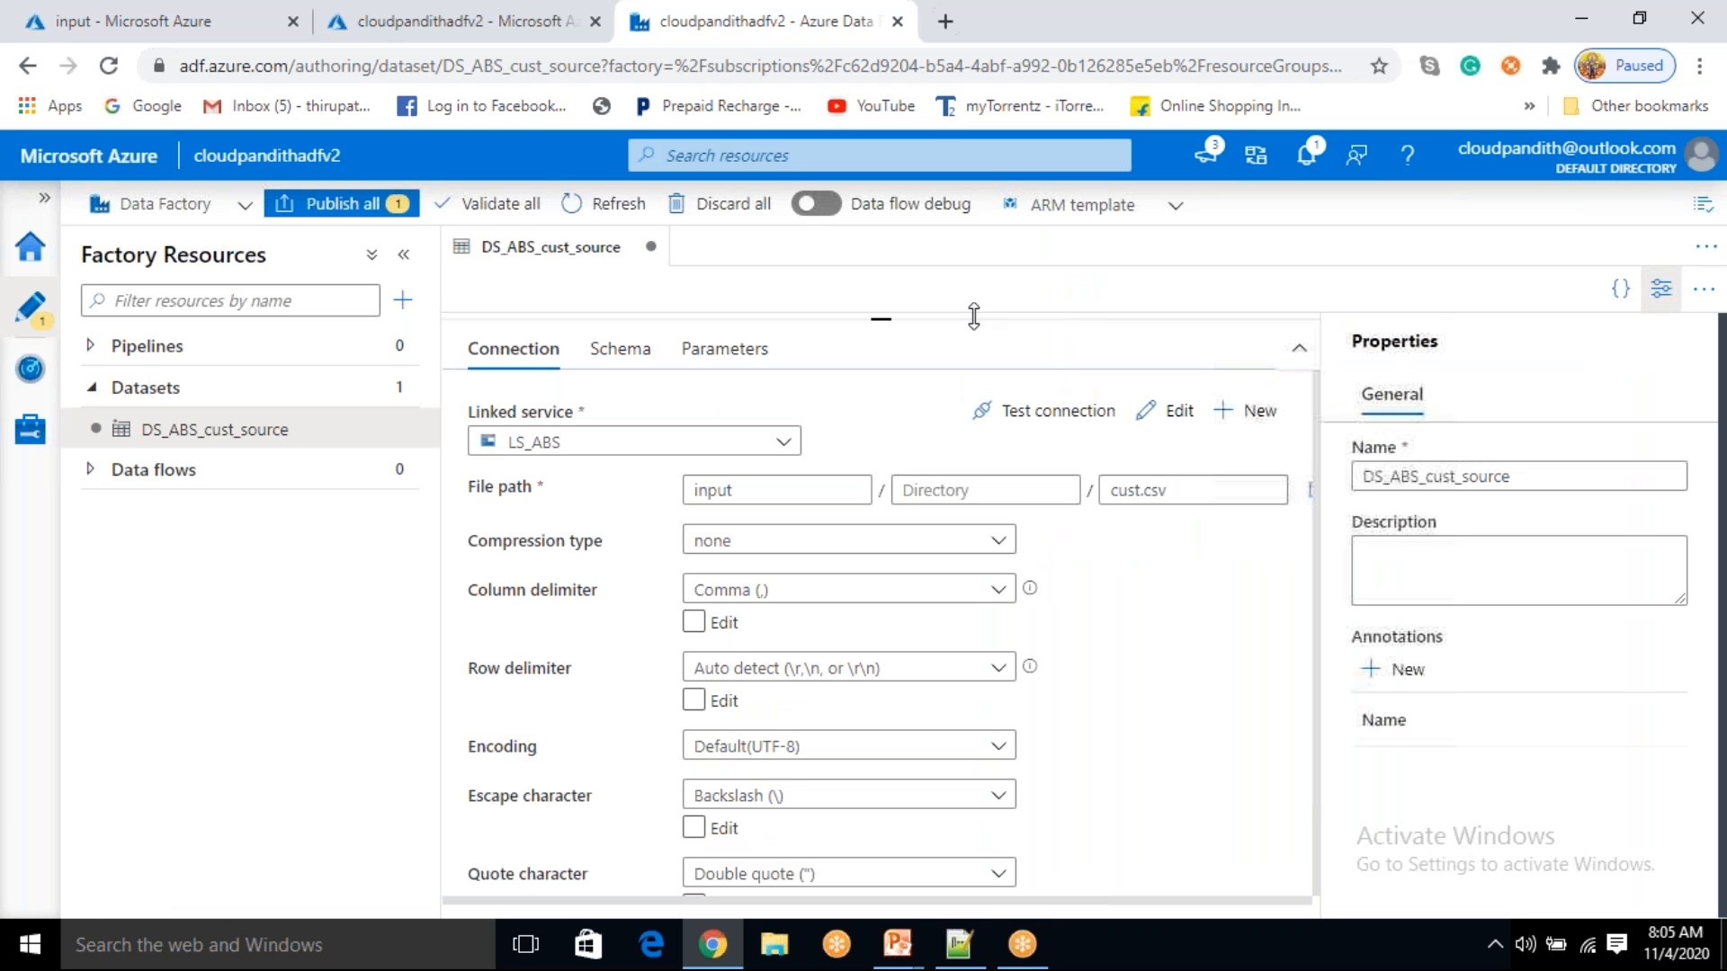
left_click_drag(881, 320, 878, 590)
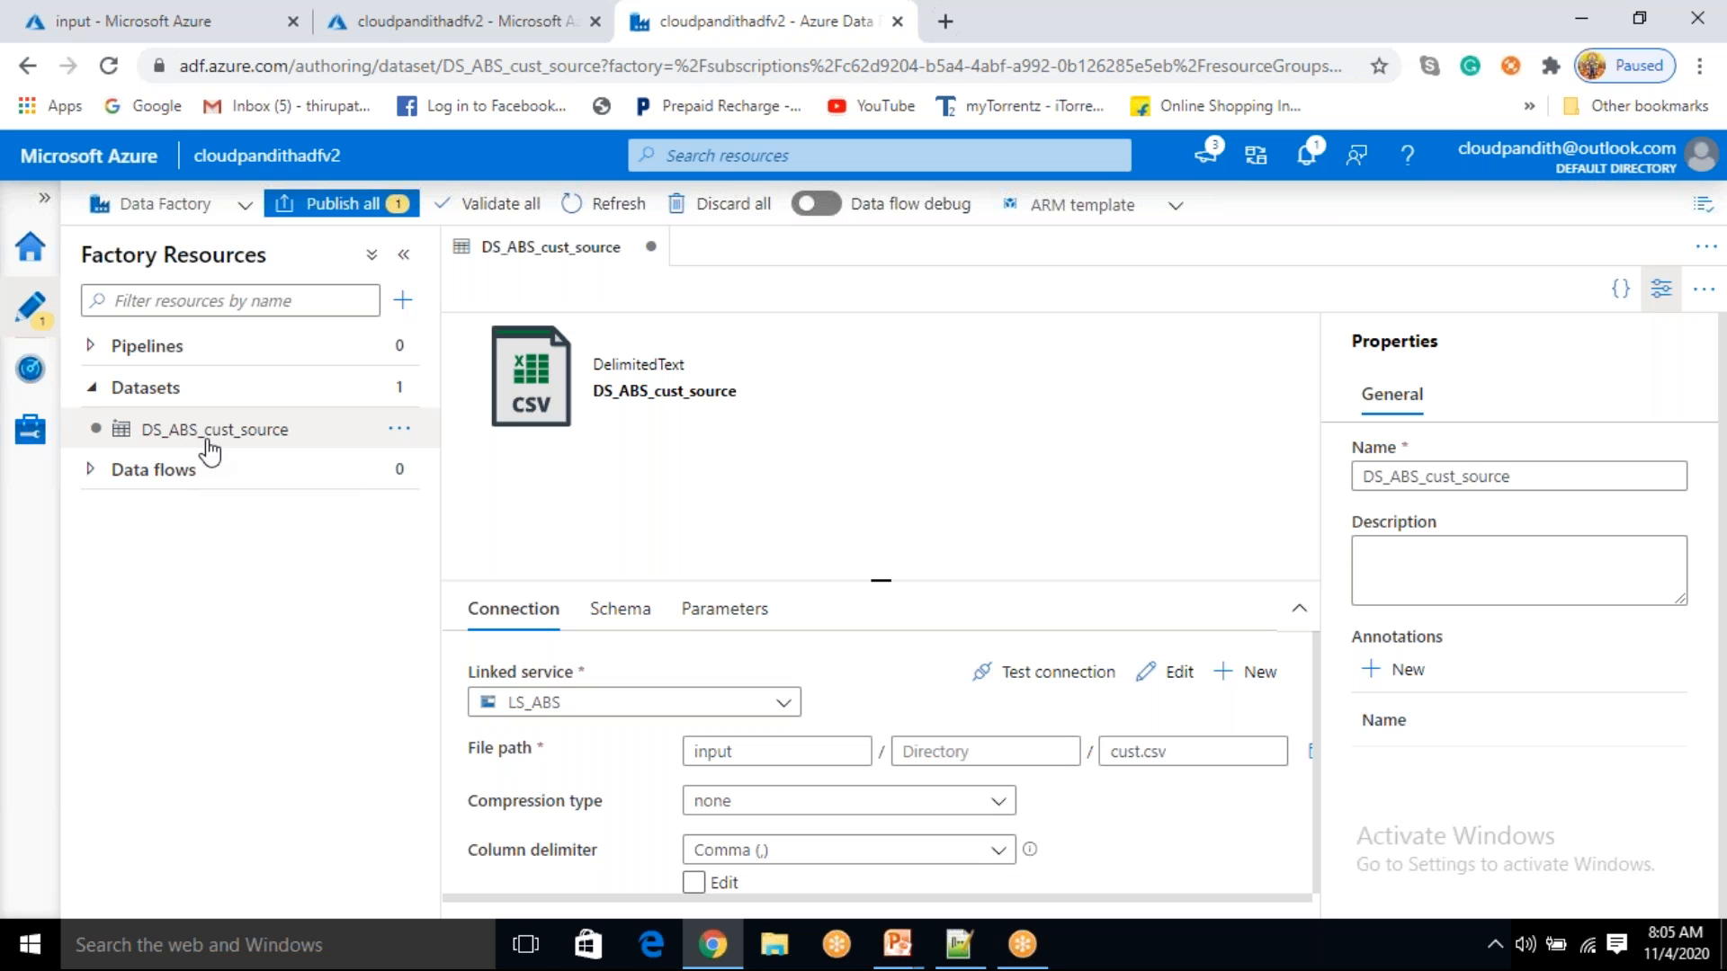
- Start another dataset in the factory with Azure Blob Storage as its data store
left_click(411, 389)
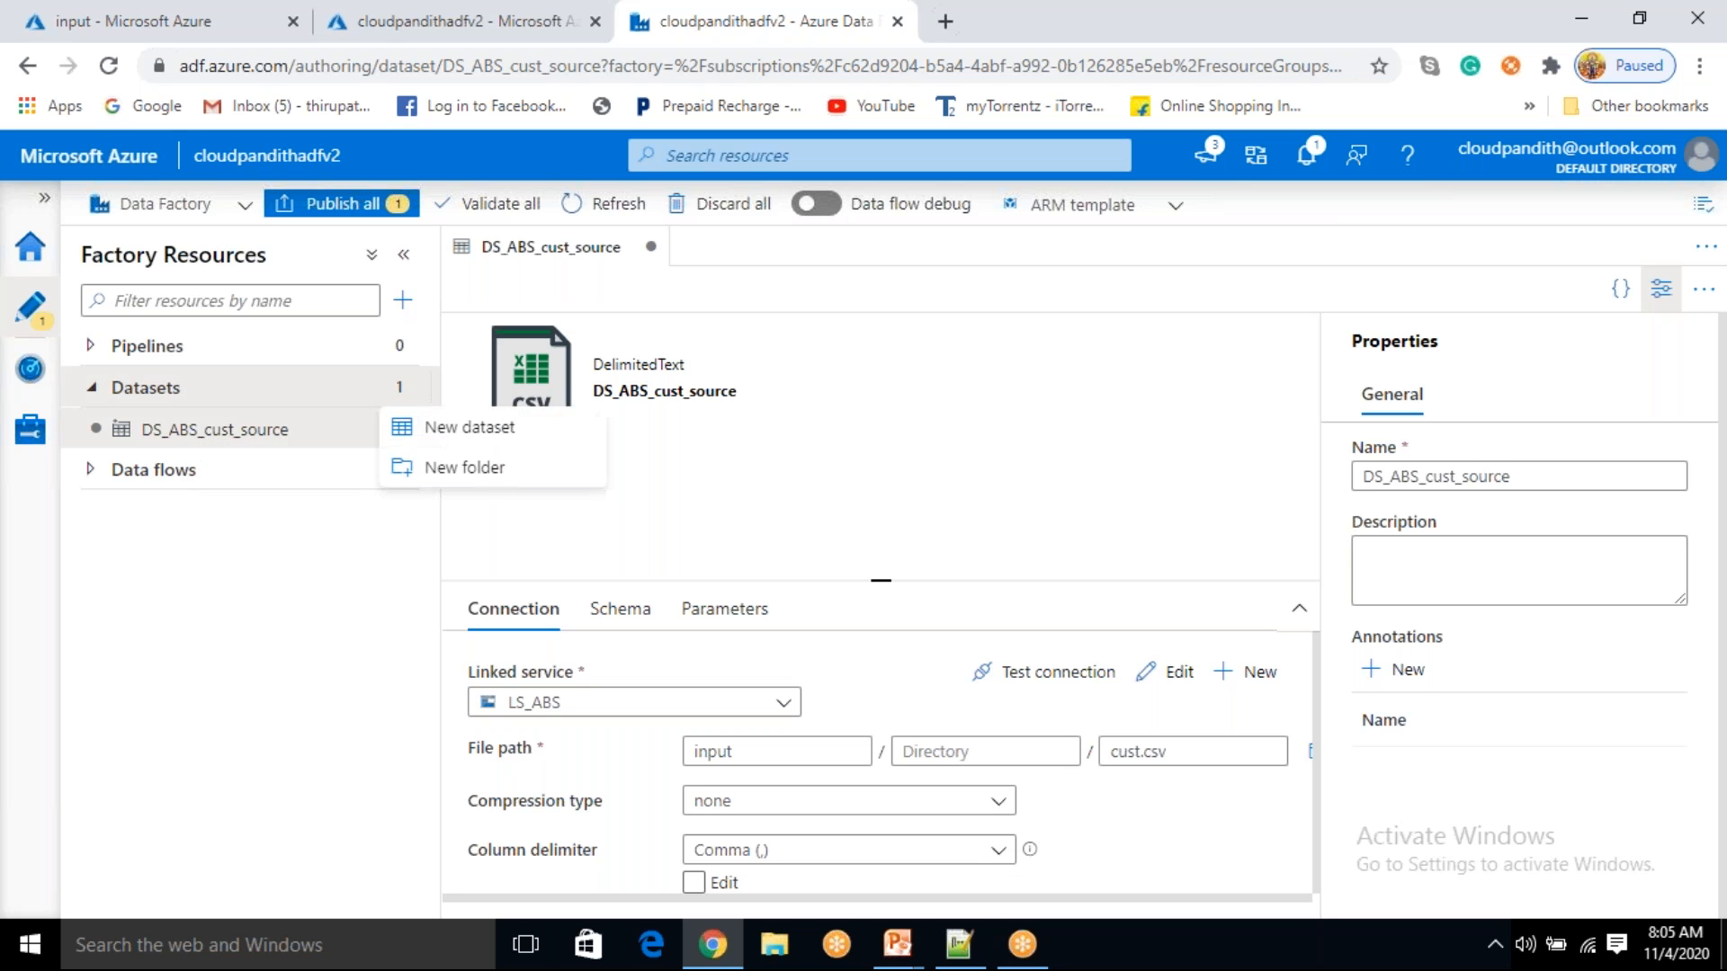
left_click(750, 751)
double_click(751, 750)
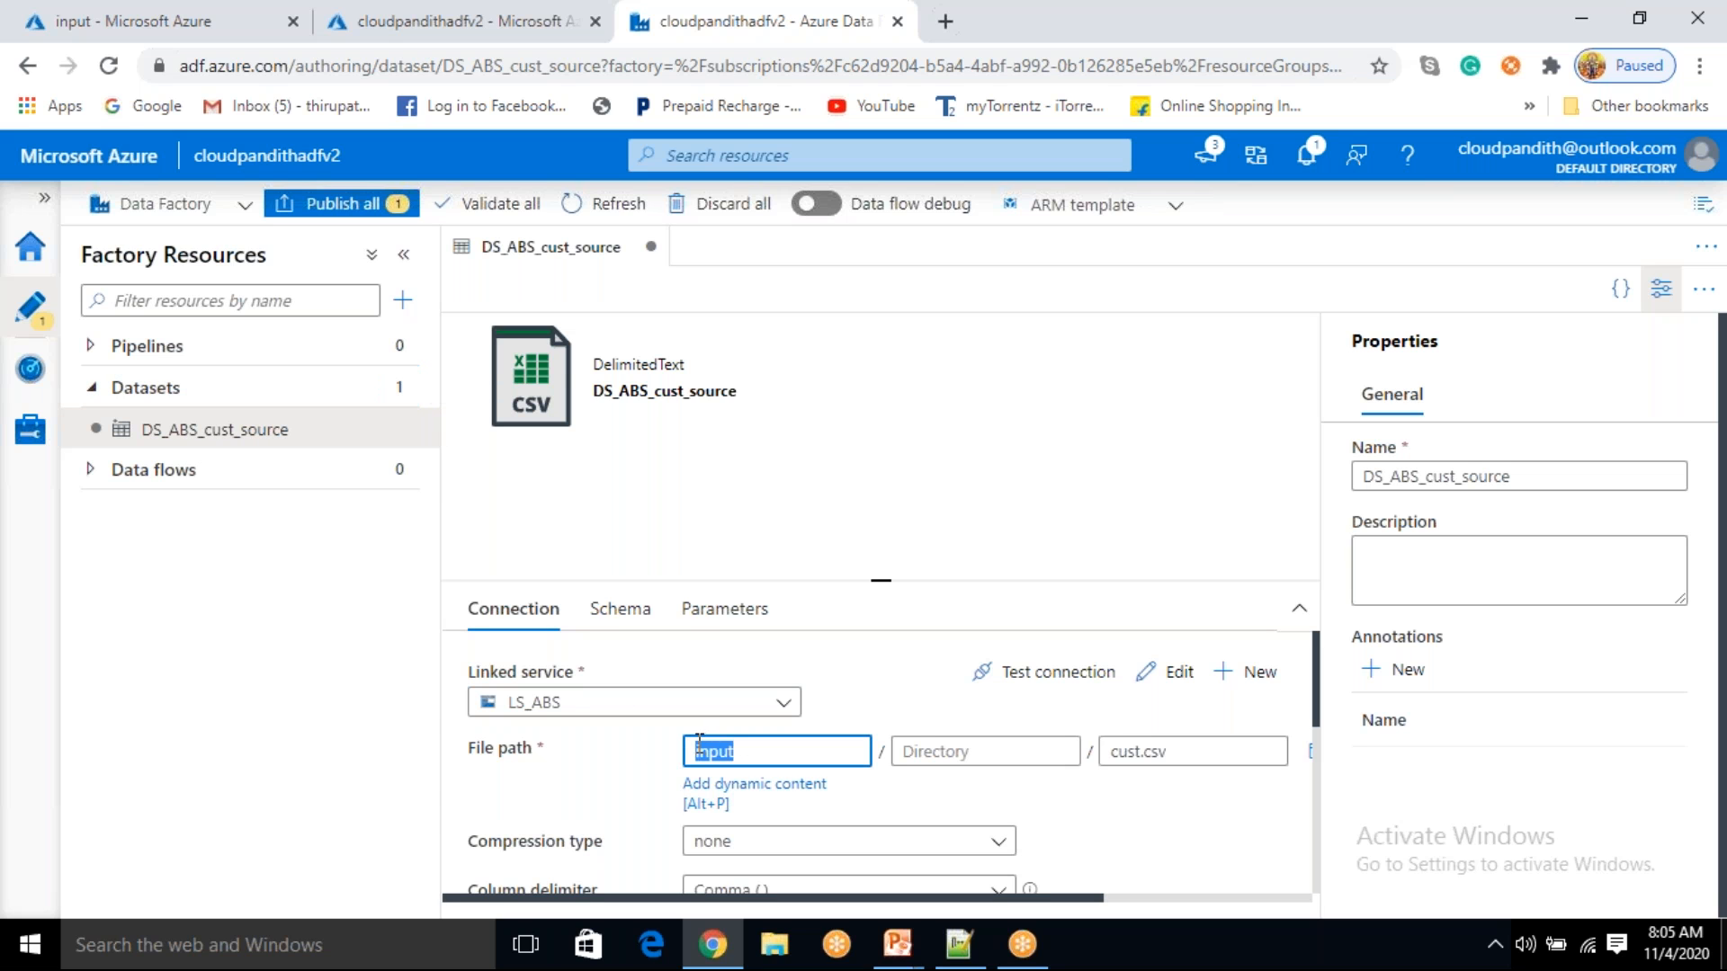
left_click(398, 389)
left_click(433, 429)
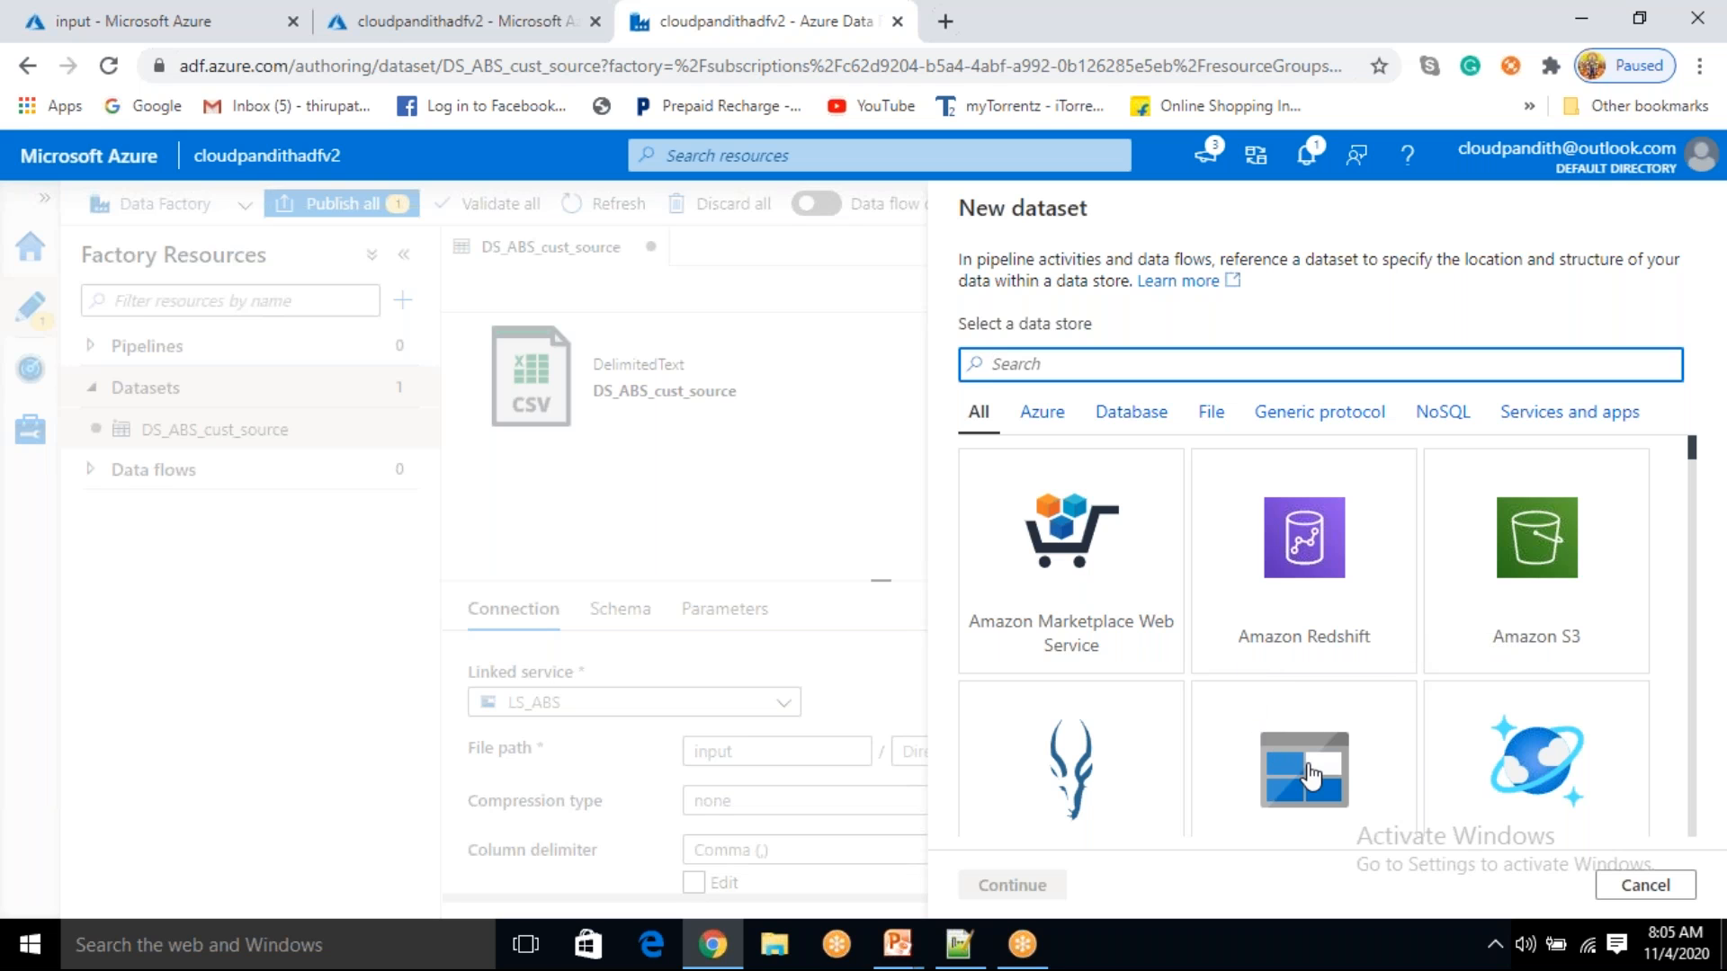
left_click(1306, 769)
left_click(1014, 885)
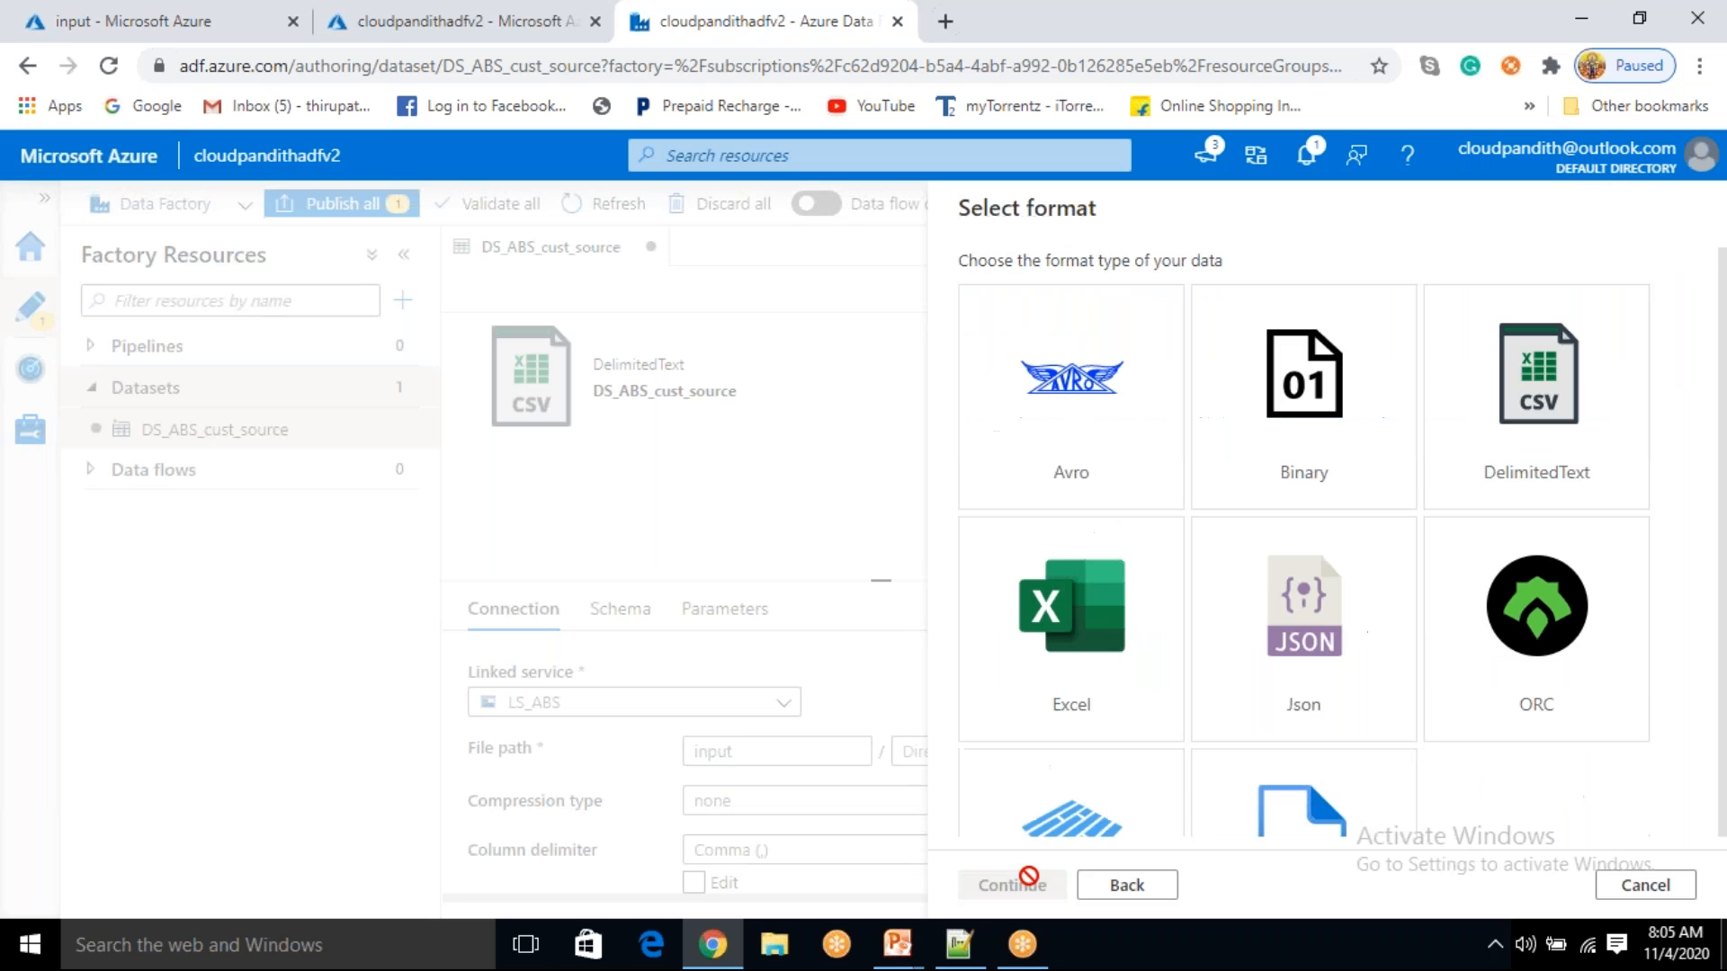
- Choose DelimitedText as the second dataset's format and proceed to its properties
scroll(1288, 654, "down", 1)
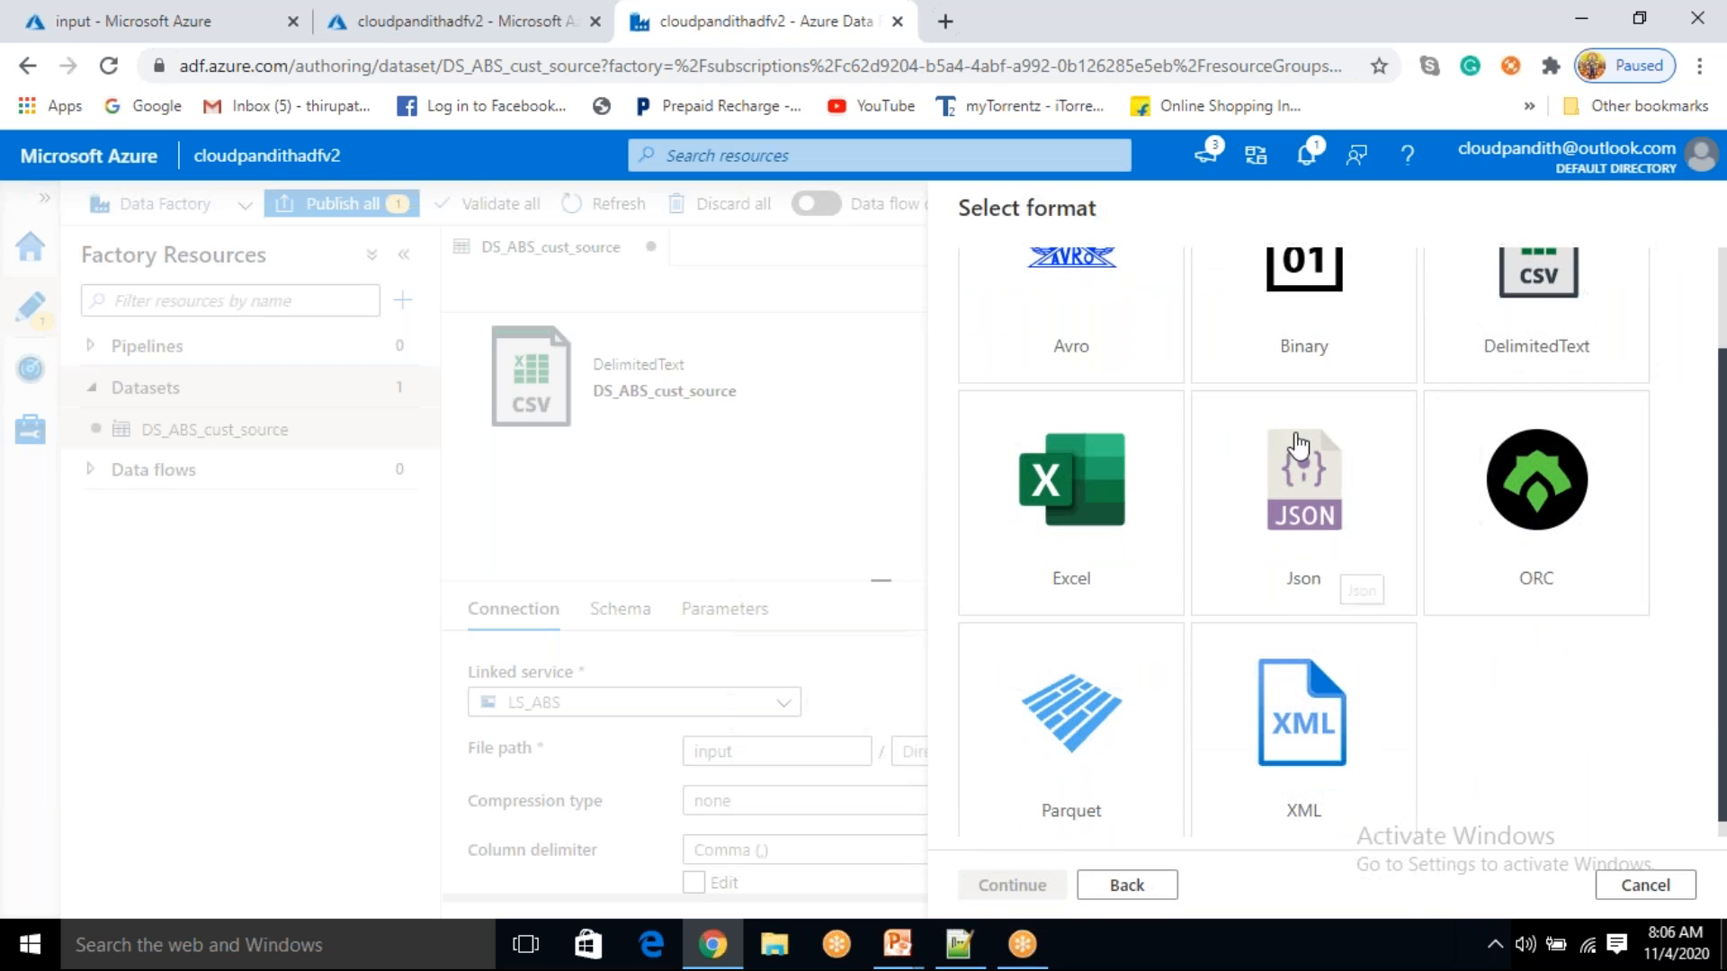
scroll(1252, 423, "up", 1)
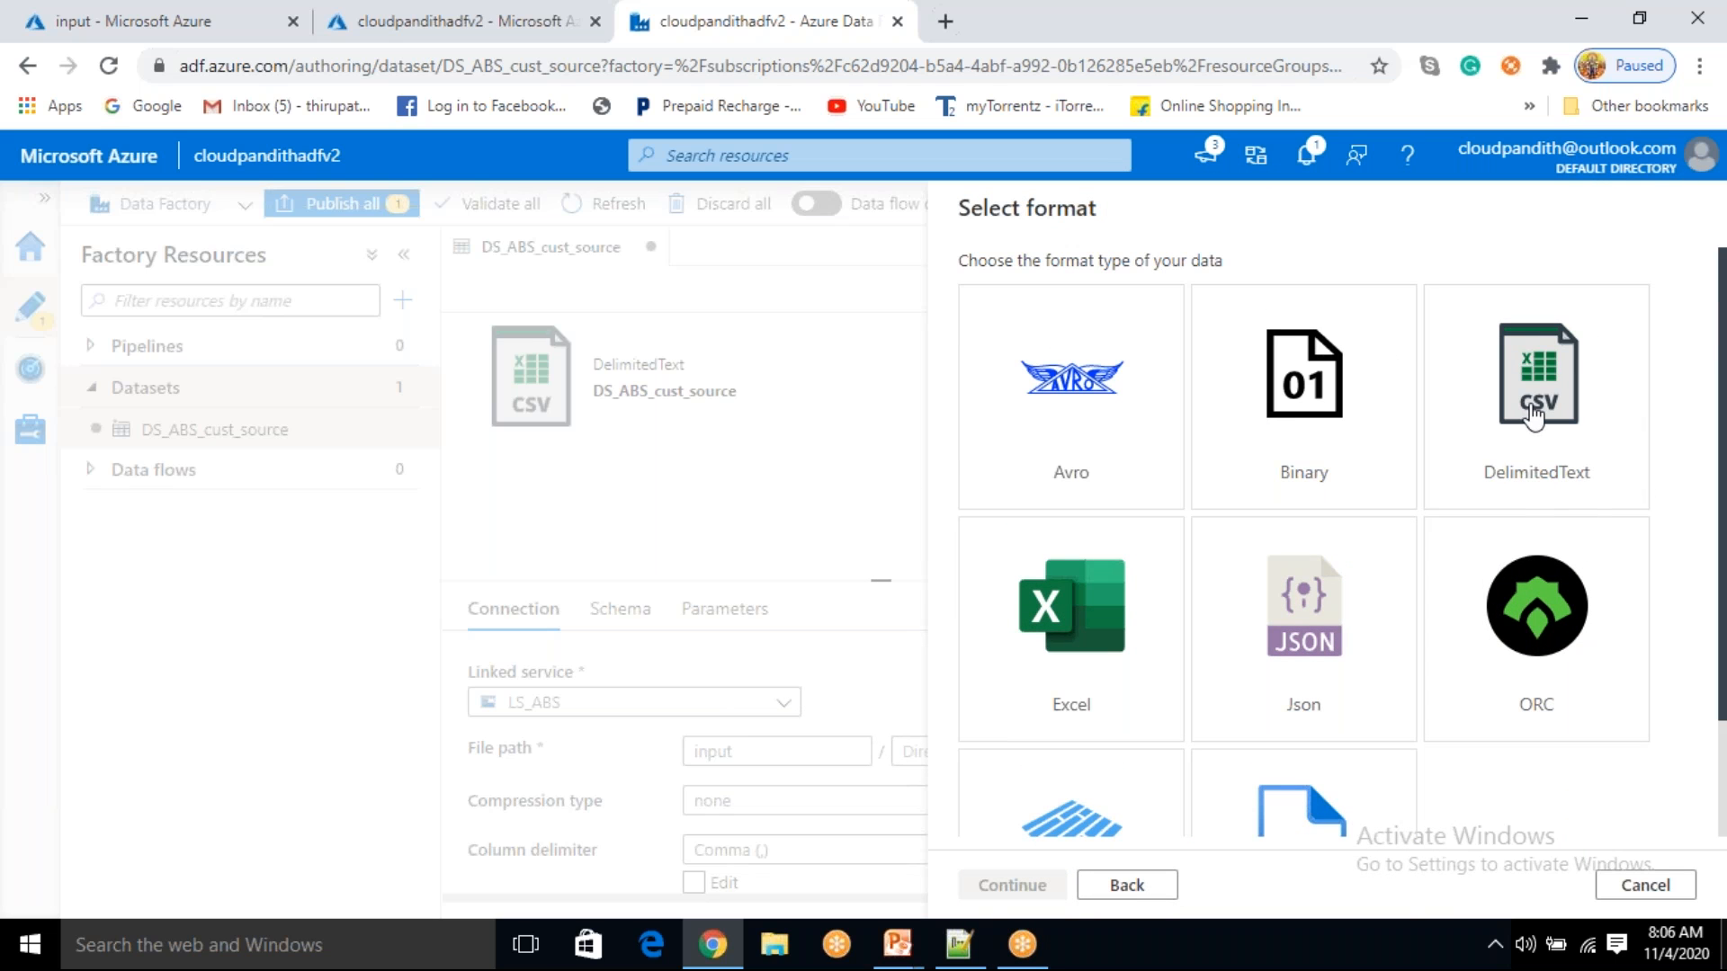
left_click(1486, 367)
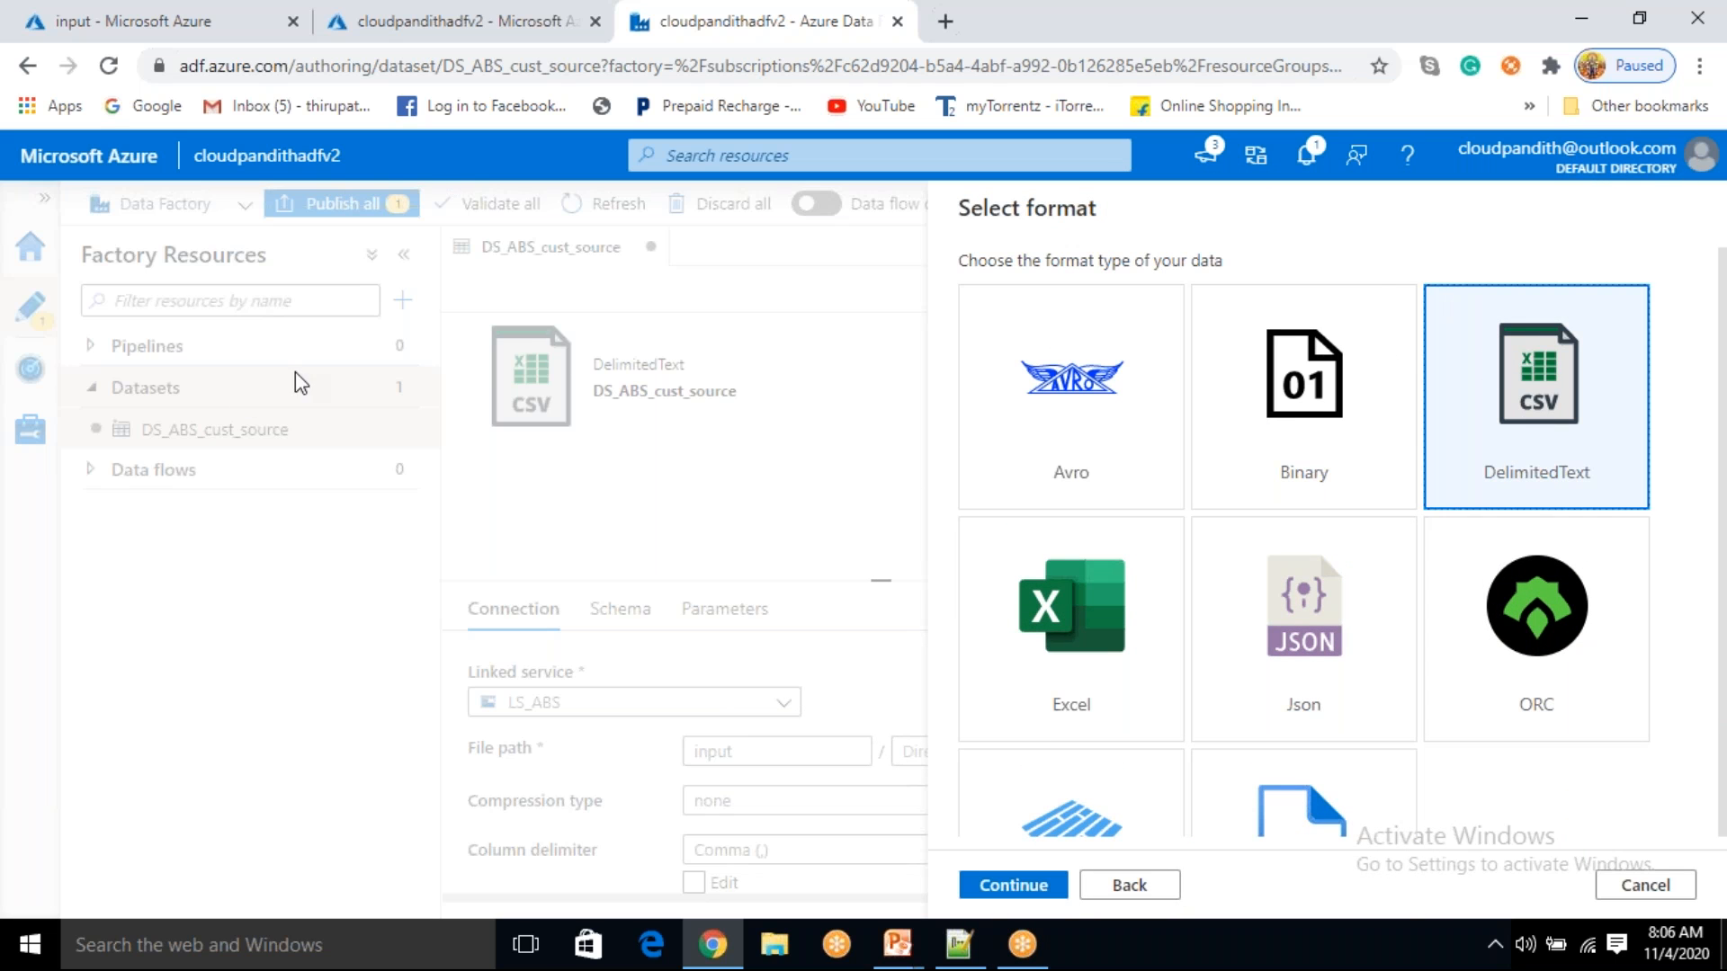
left_click(1326, 670)
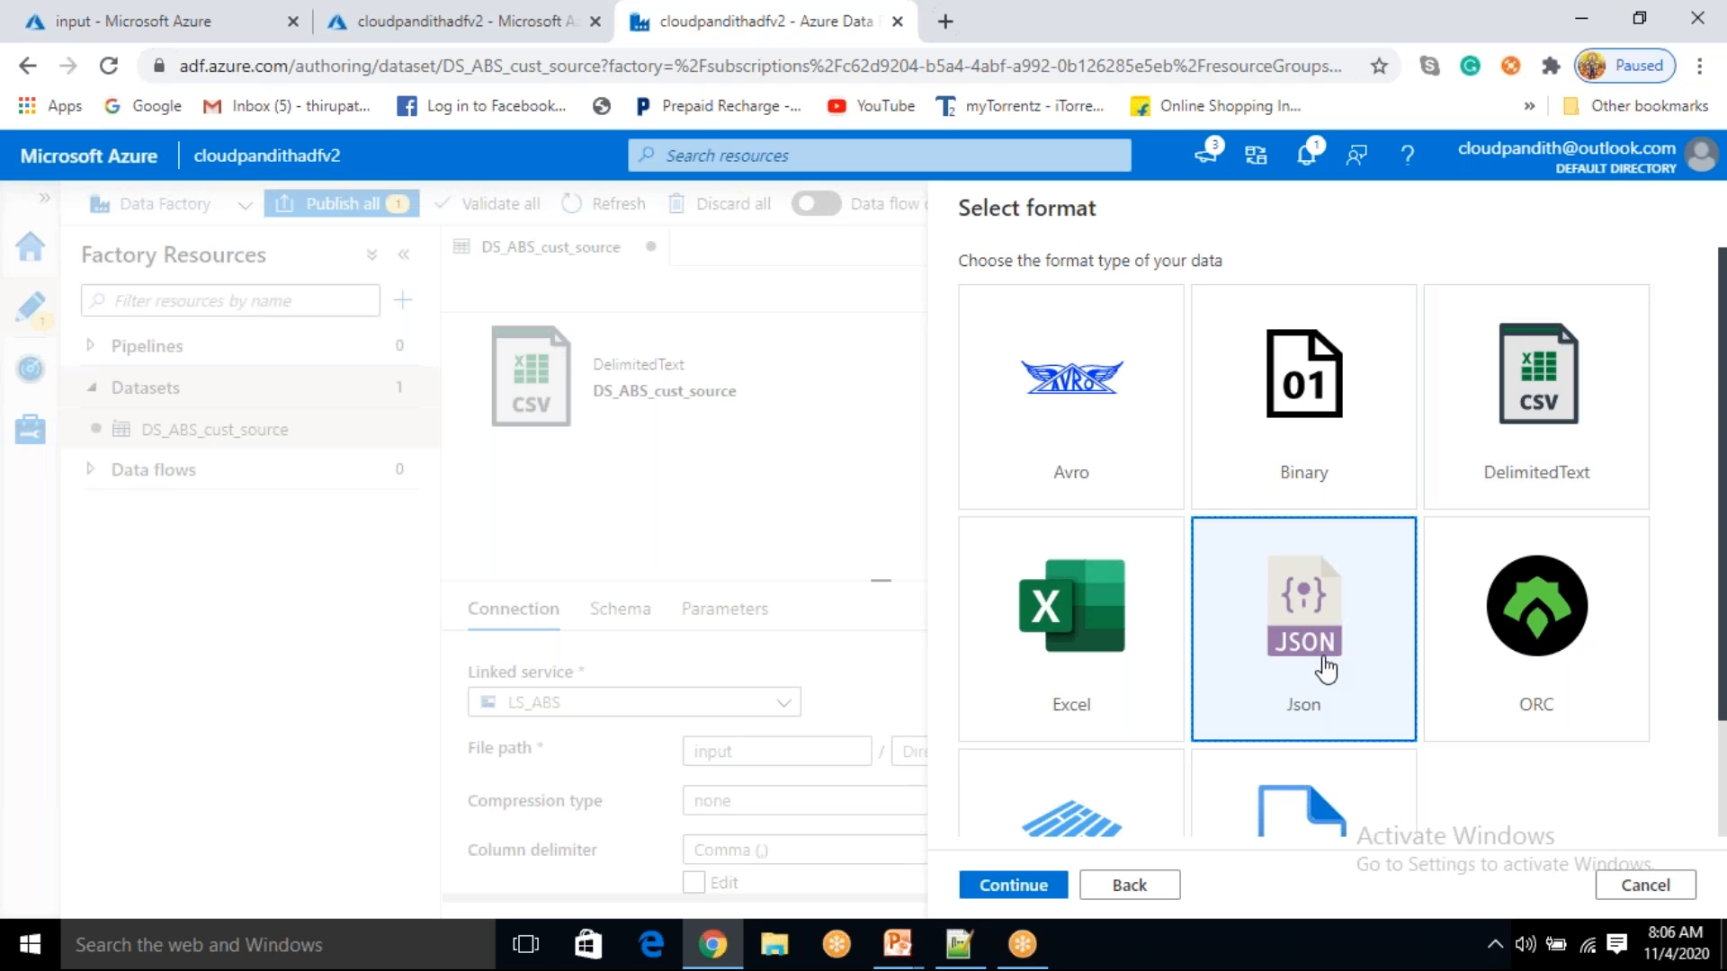
left_click(1545, 456)
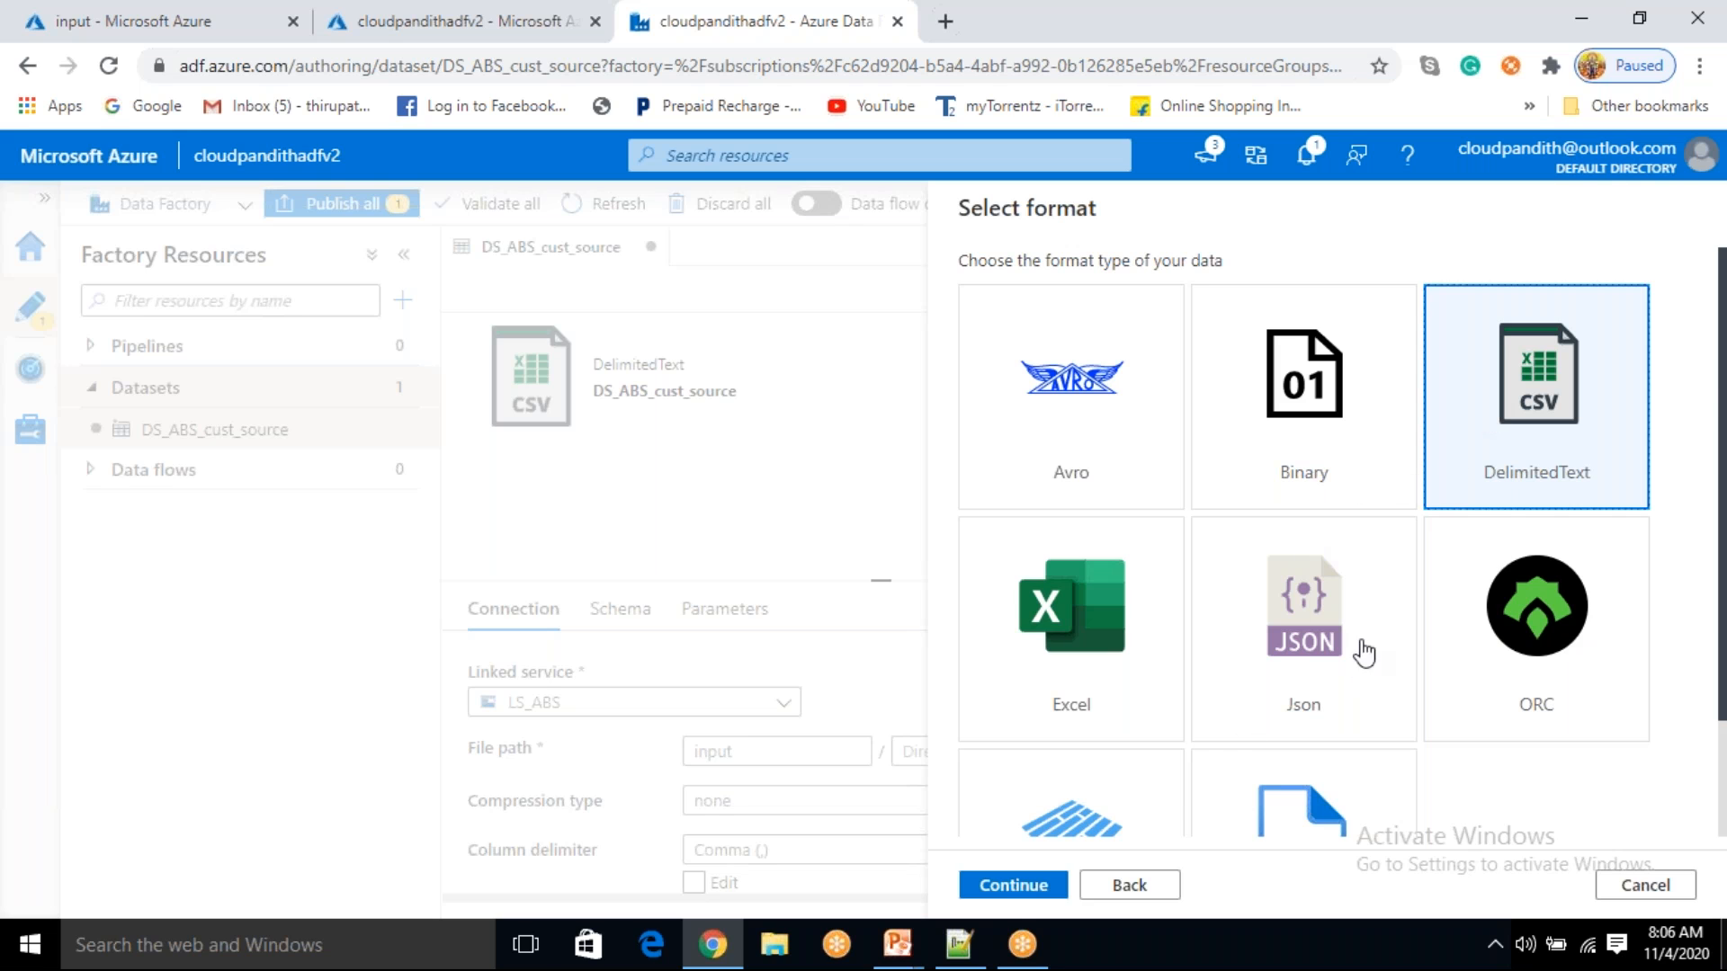
left_click(1011, 885)
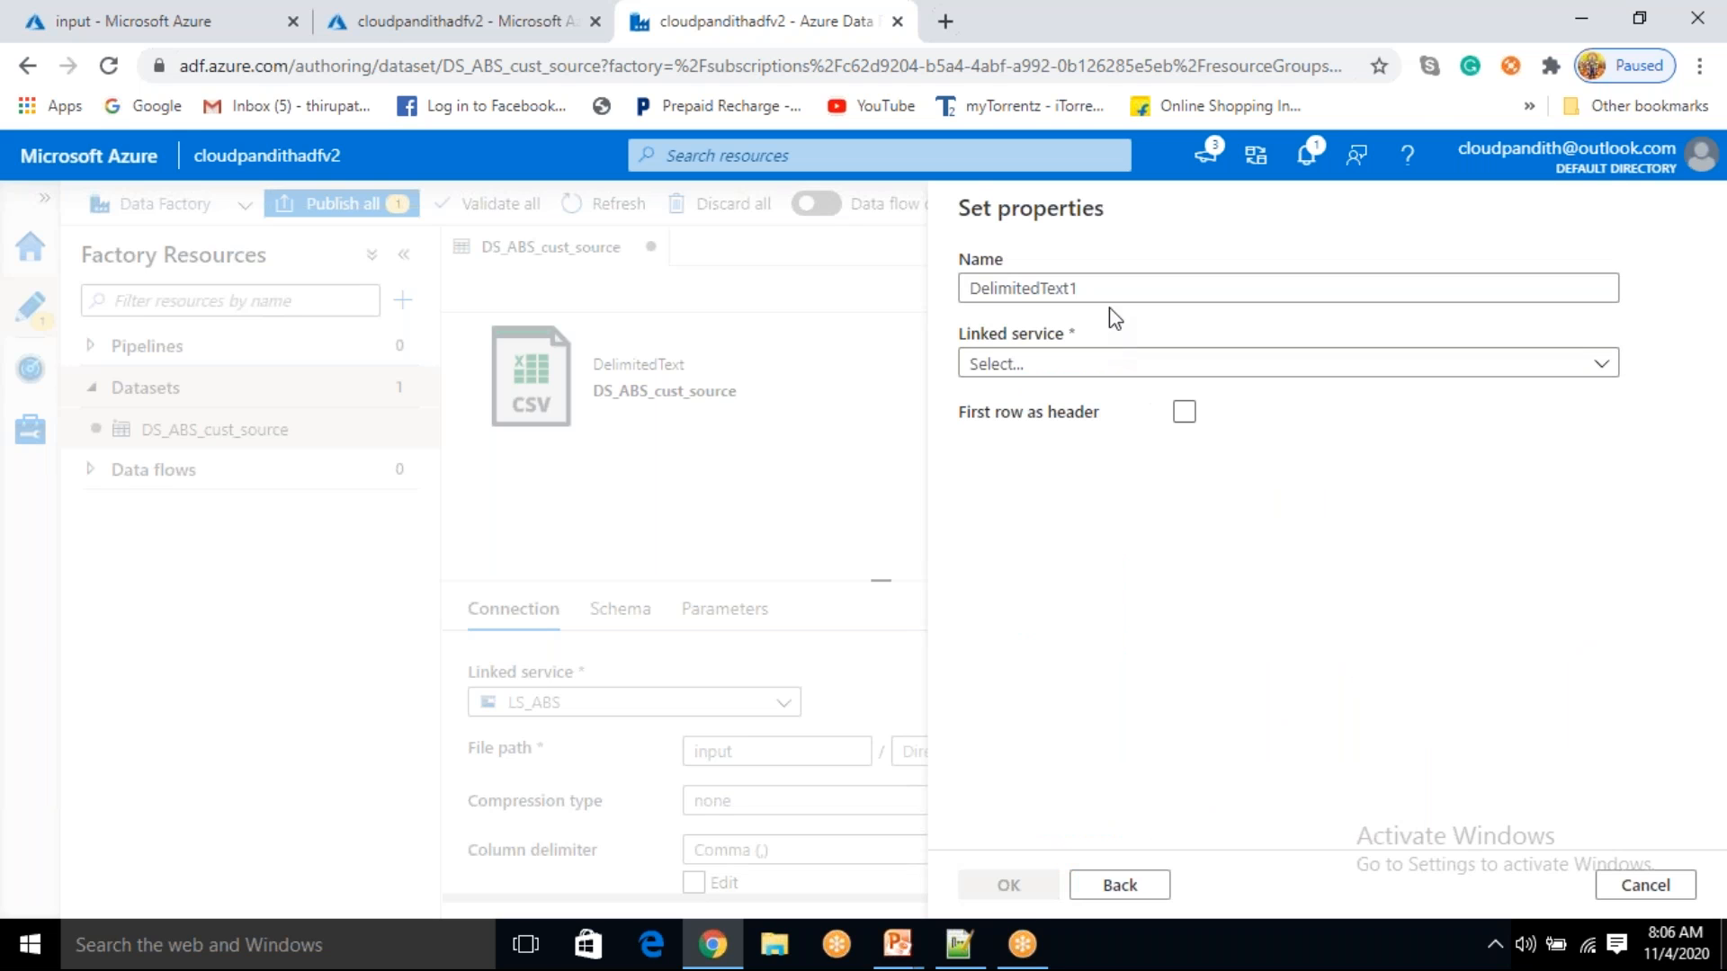
- Name the second dataset DS_ABS_cust_sink and choose LS_ABS as its linked service
key("BackSpace")
type("DS_ABD")
key("BackSpace")
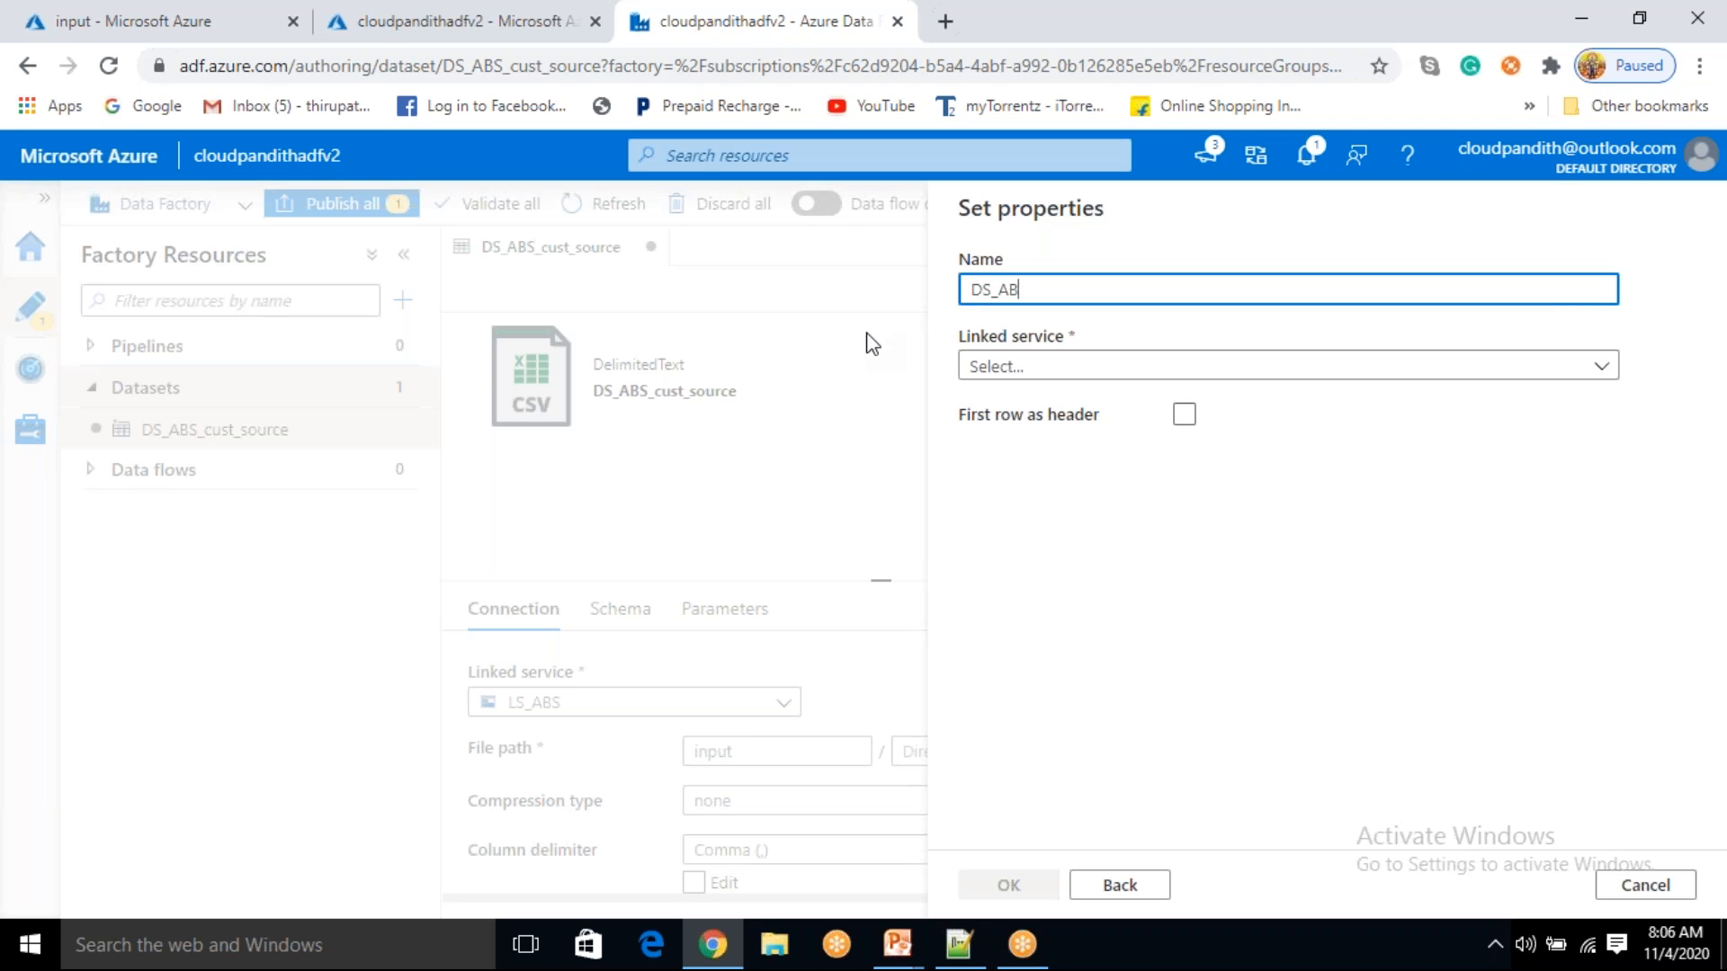
type("S_cust_sink")
left_click(1043, 367)
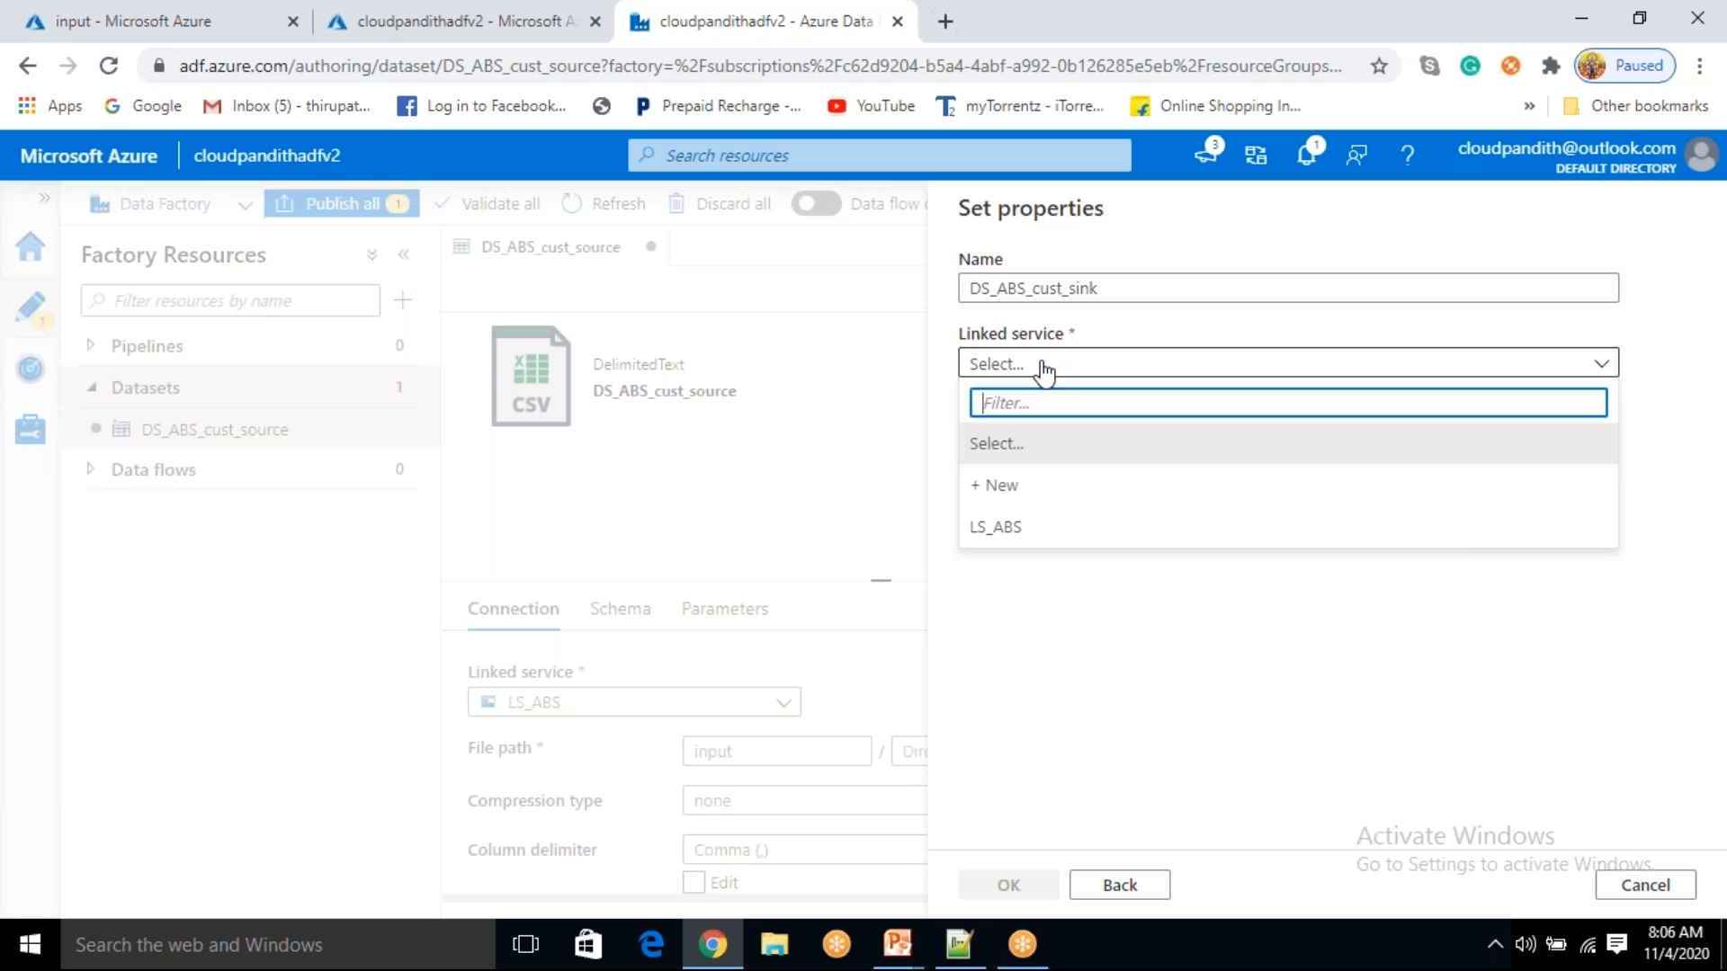
left_click(1012, 529)
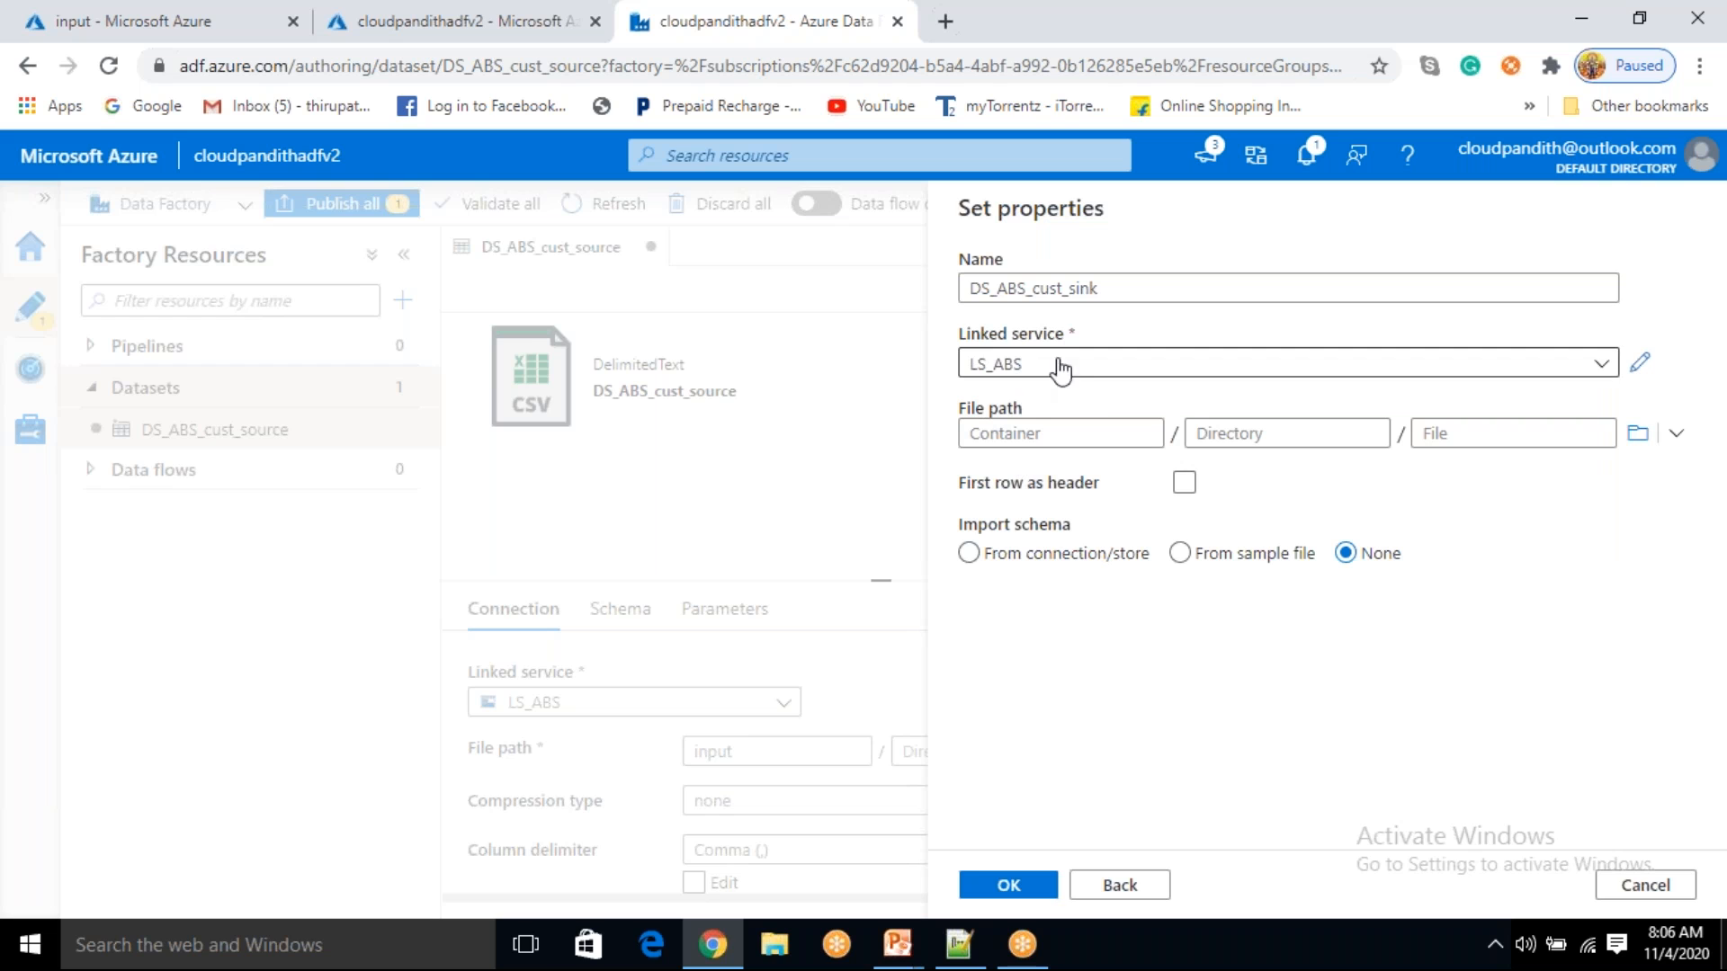
- Browse the blob storage and set the sink dataset's file path to the output container
left_click(1638, 434)
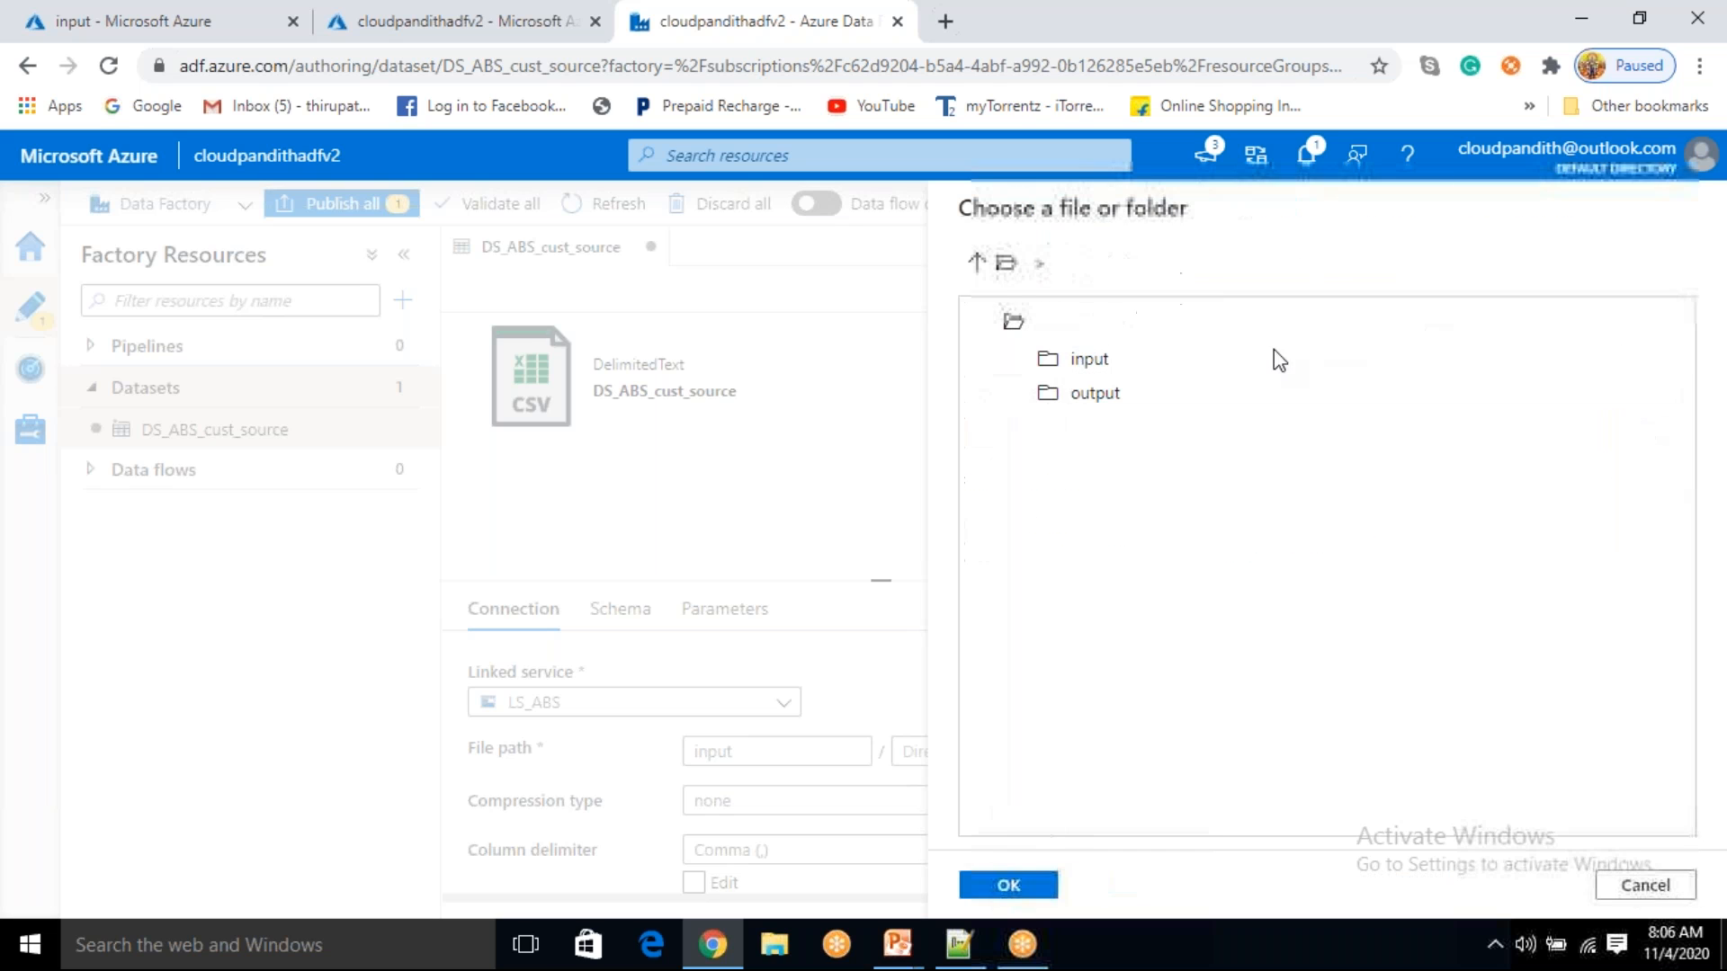
left_click(1159, 396)
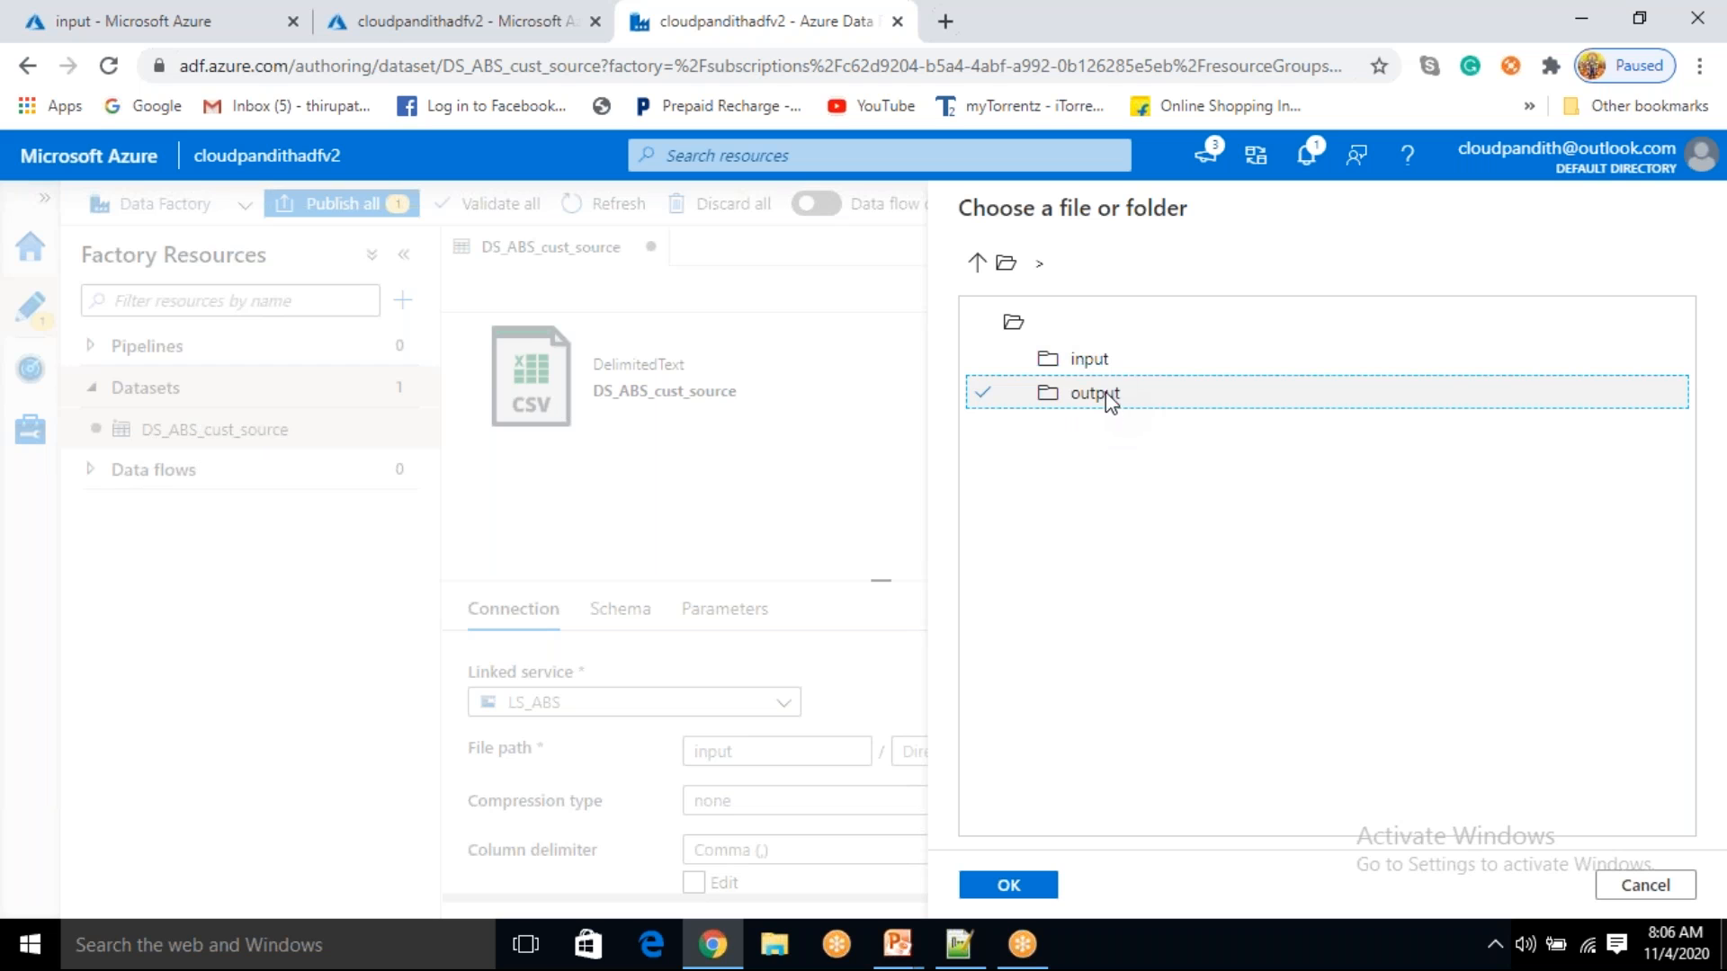
left_click(1025, 882)
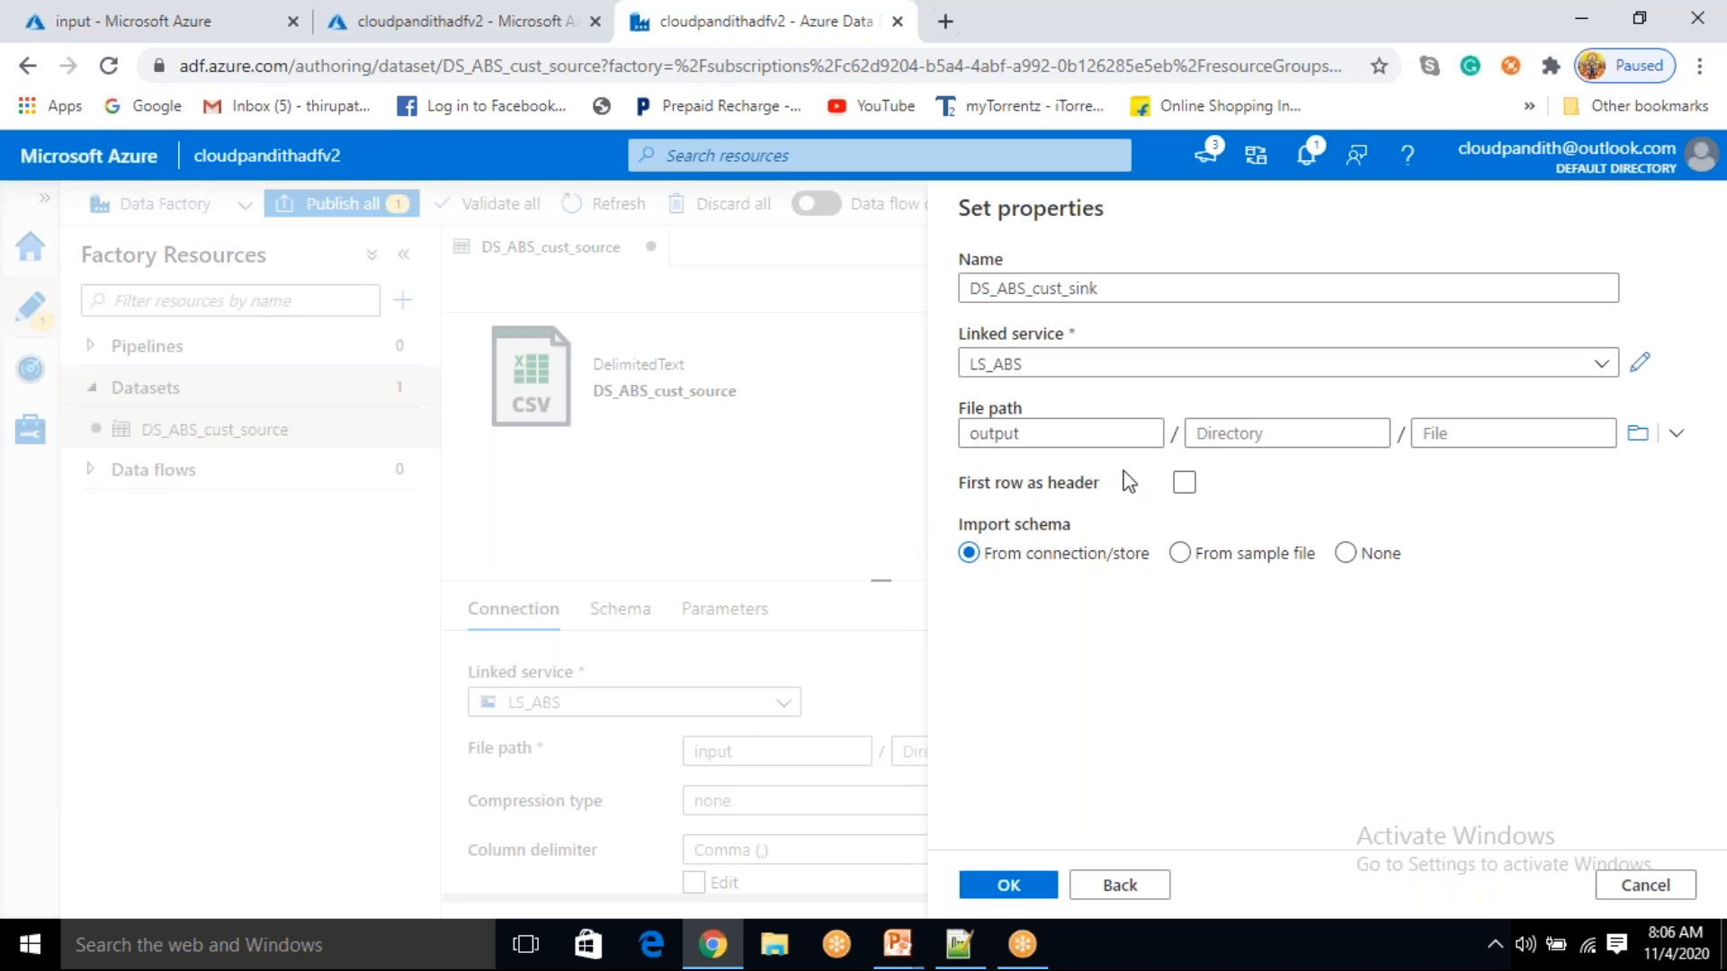
- Treat the first row as header, import the schema From connection/store and create the sink dataset
left_click(1183, 483)
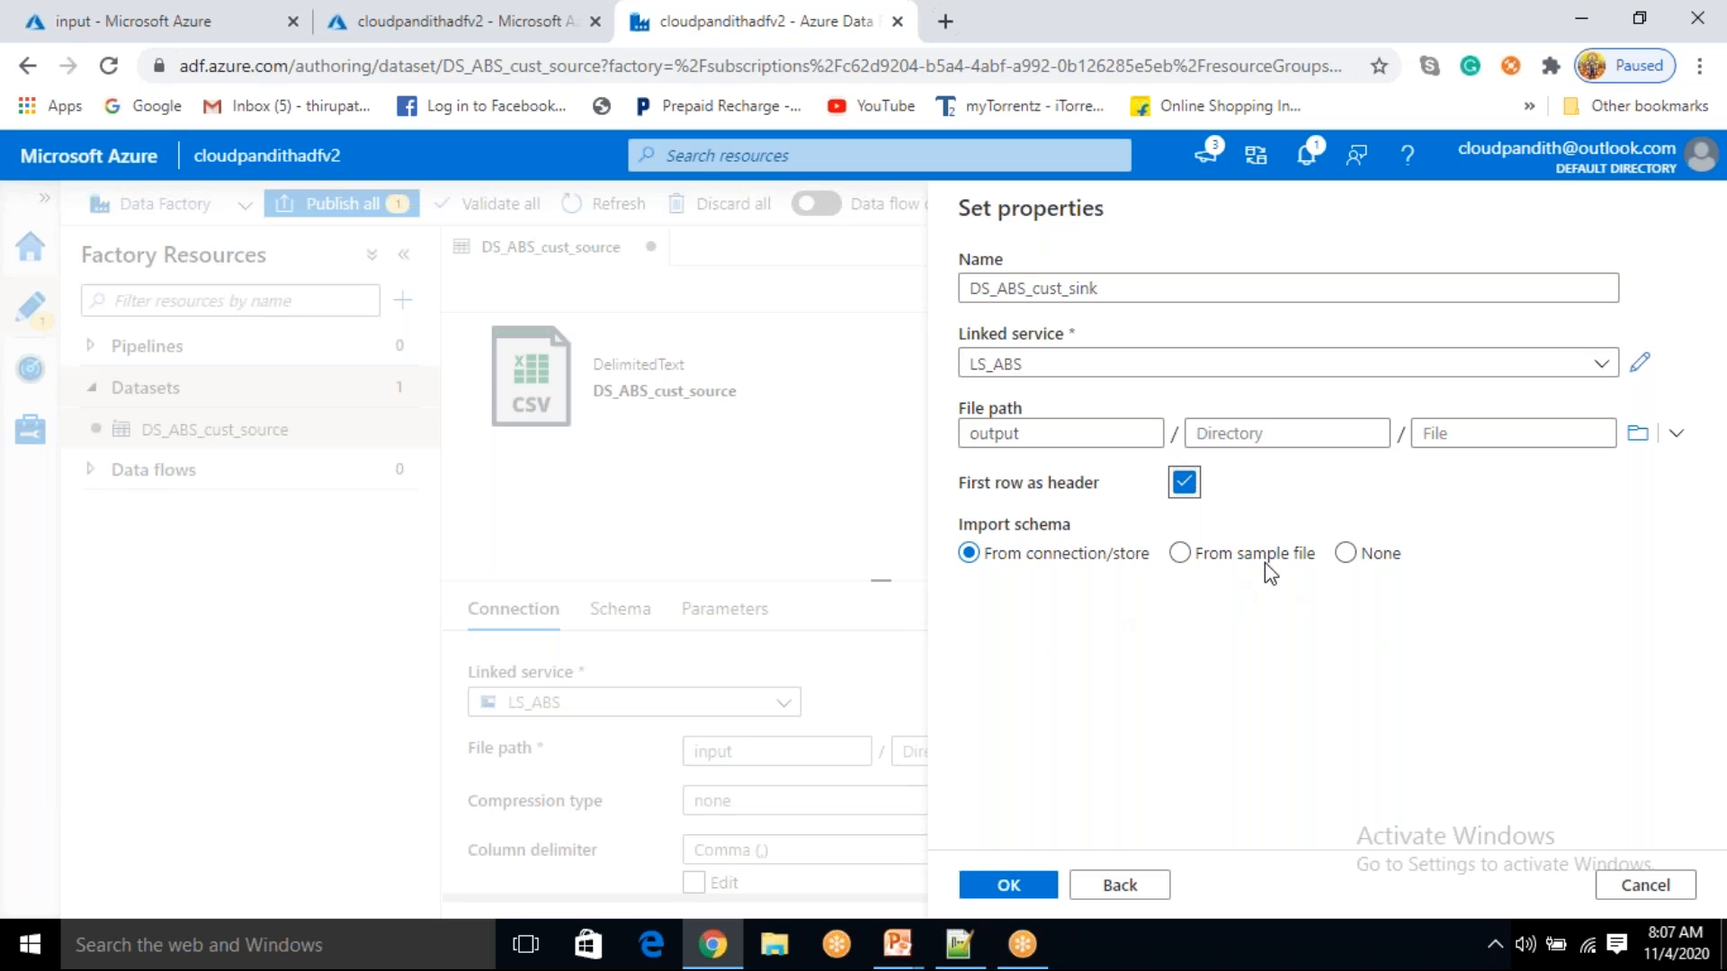
left_click(1346, 554)
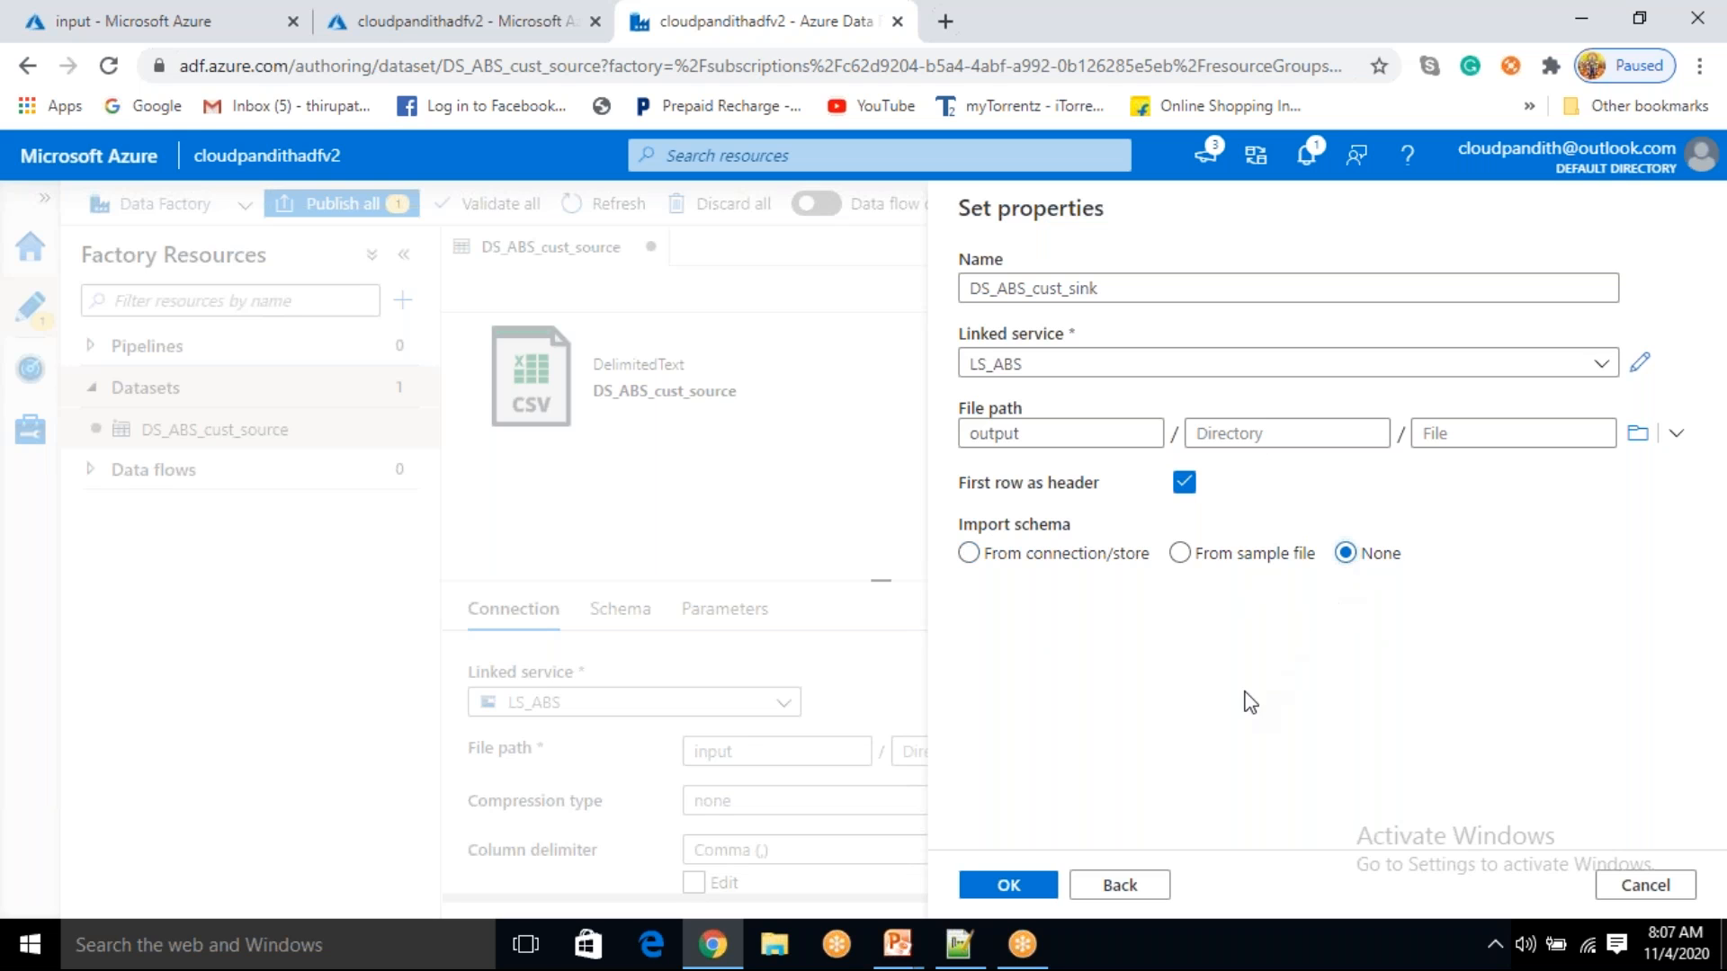
left_click(966, 554)
left_click(1012, 885)
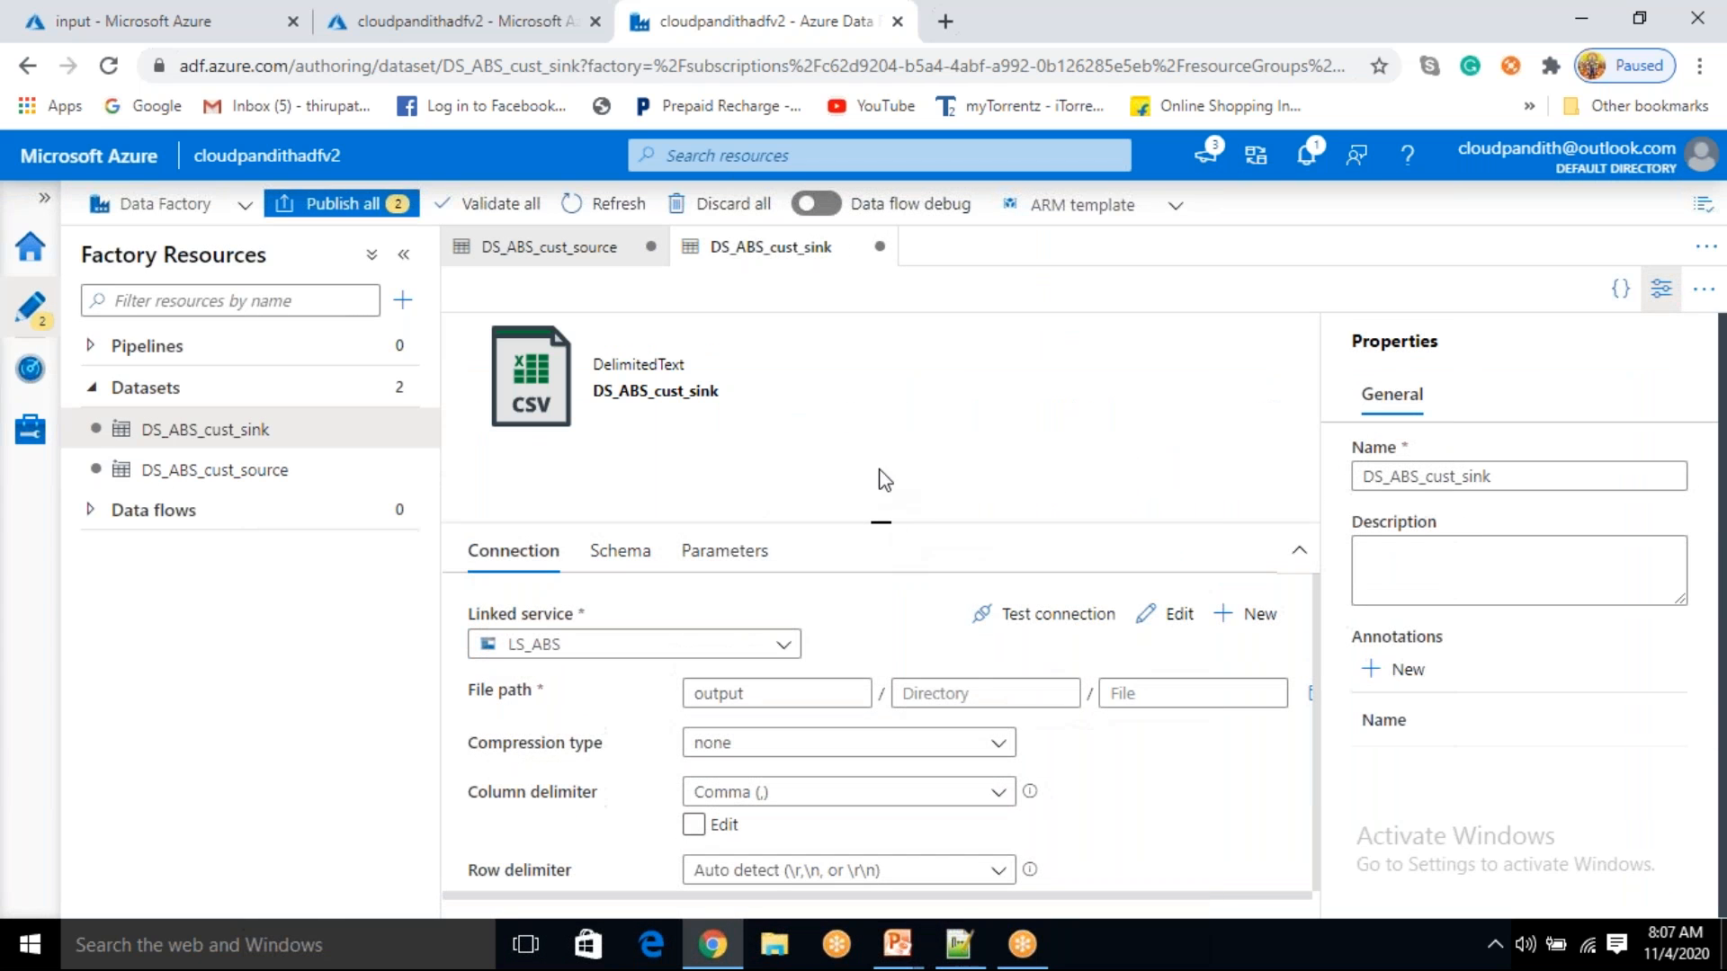
left_click(856, 424)
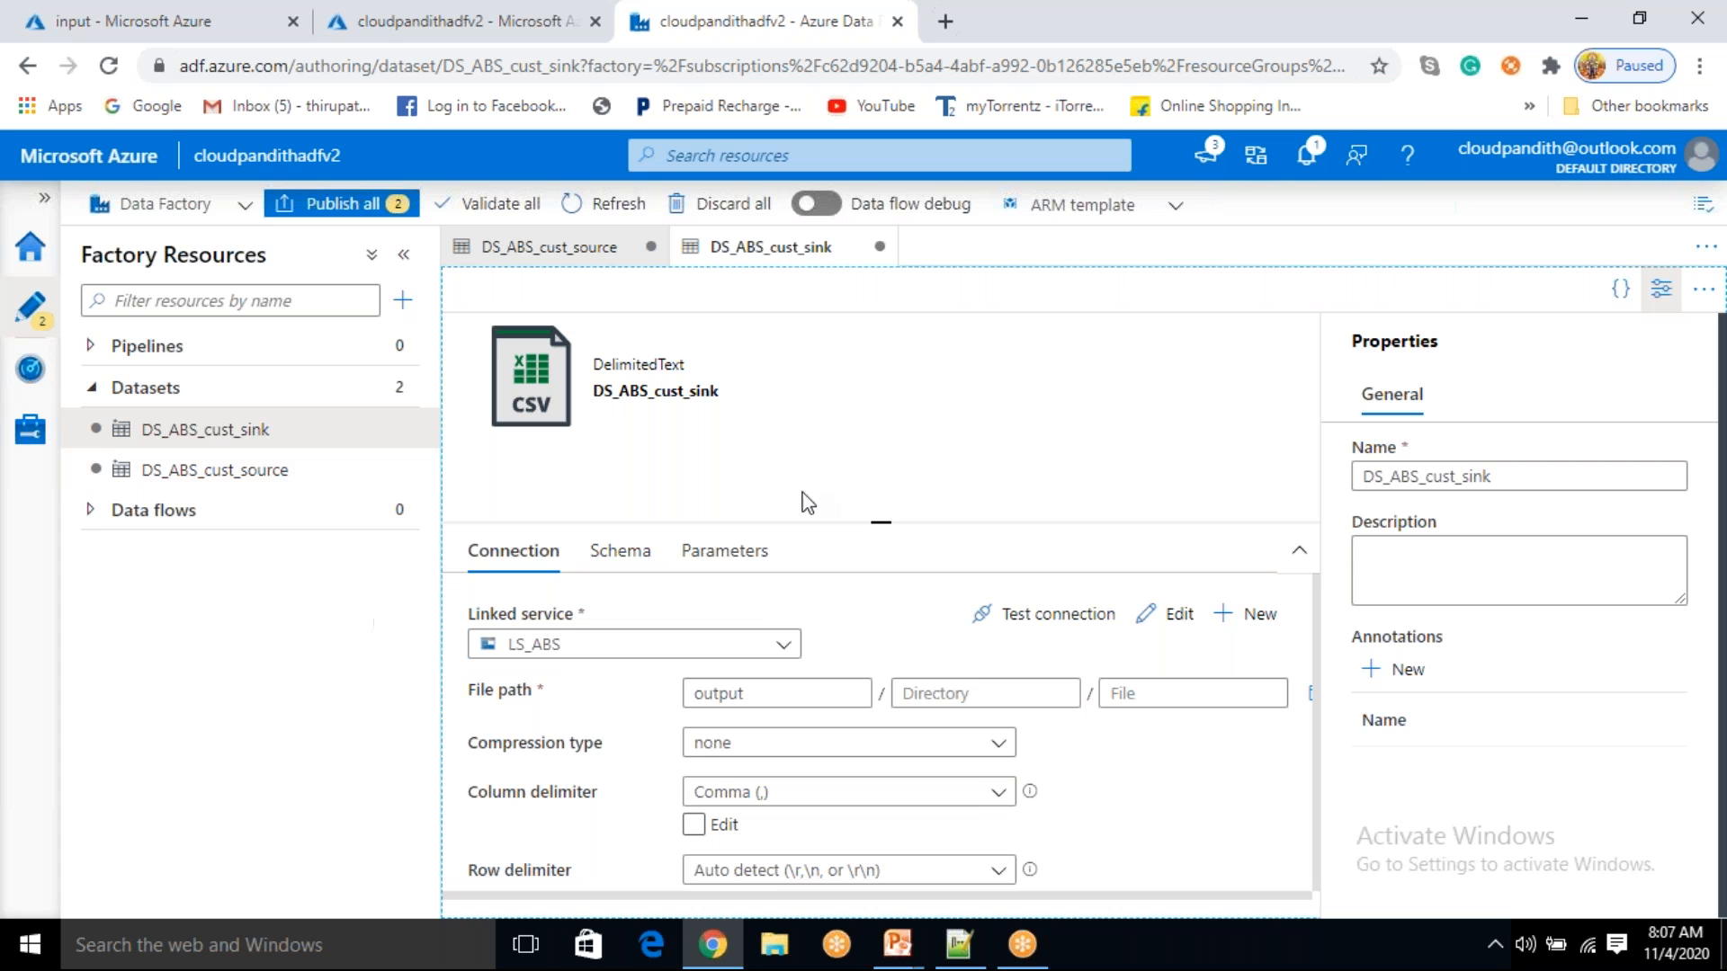
- Add a new blank pipeline to the factory
left_click(402, 300)
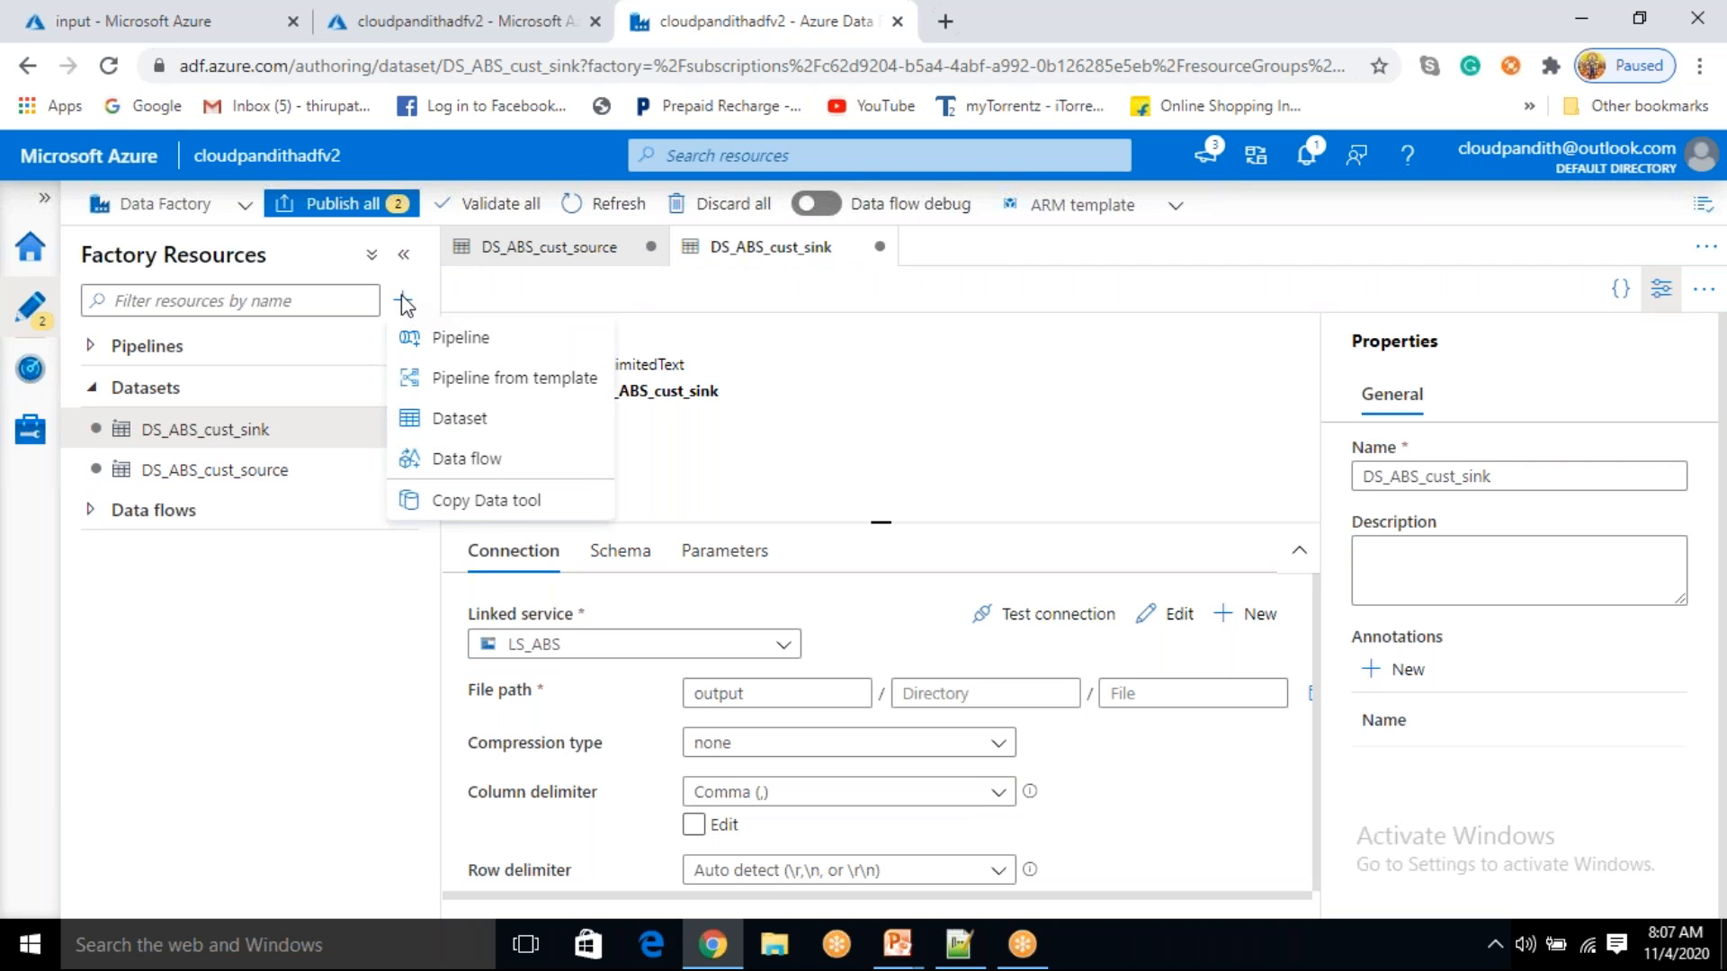
left_click(462, 340)
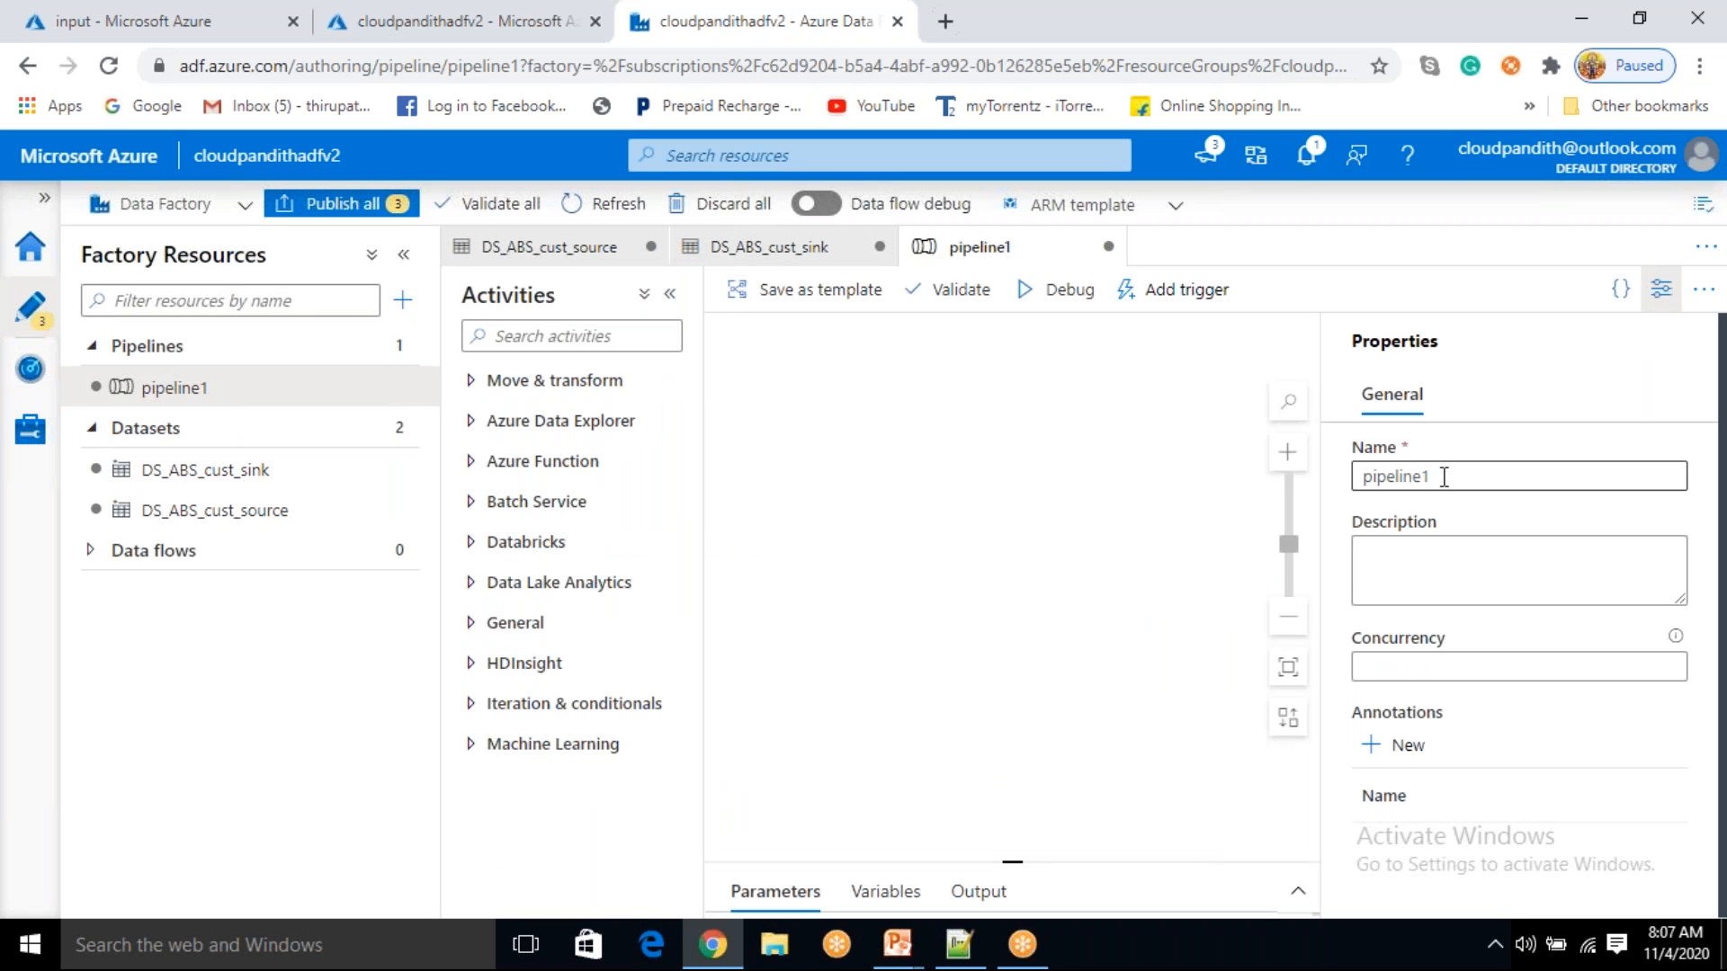
double_click(1395, 474)
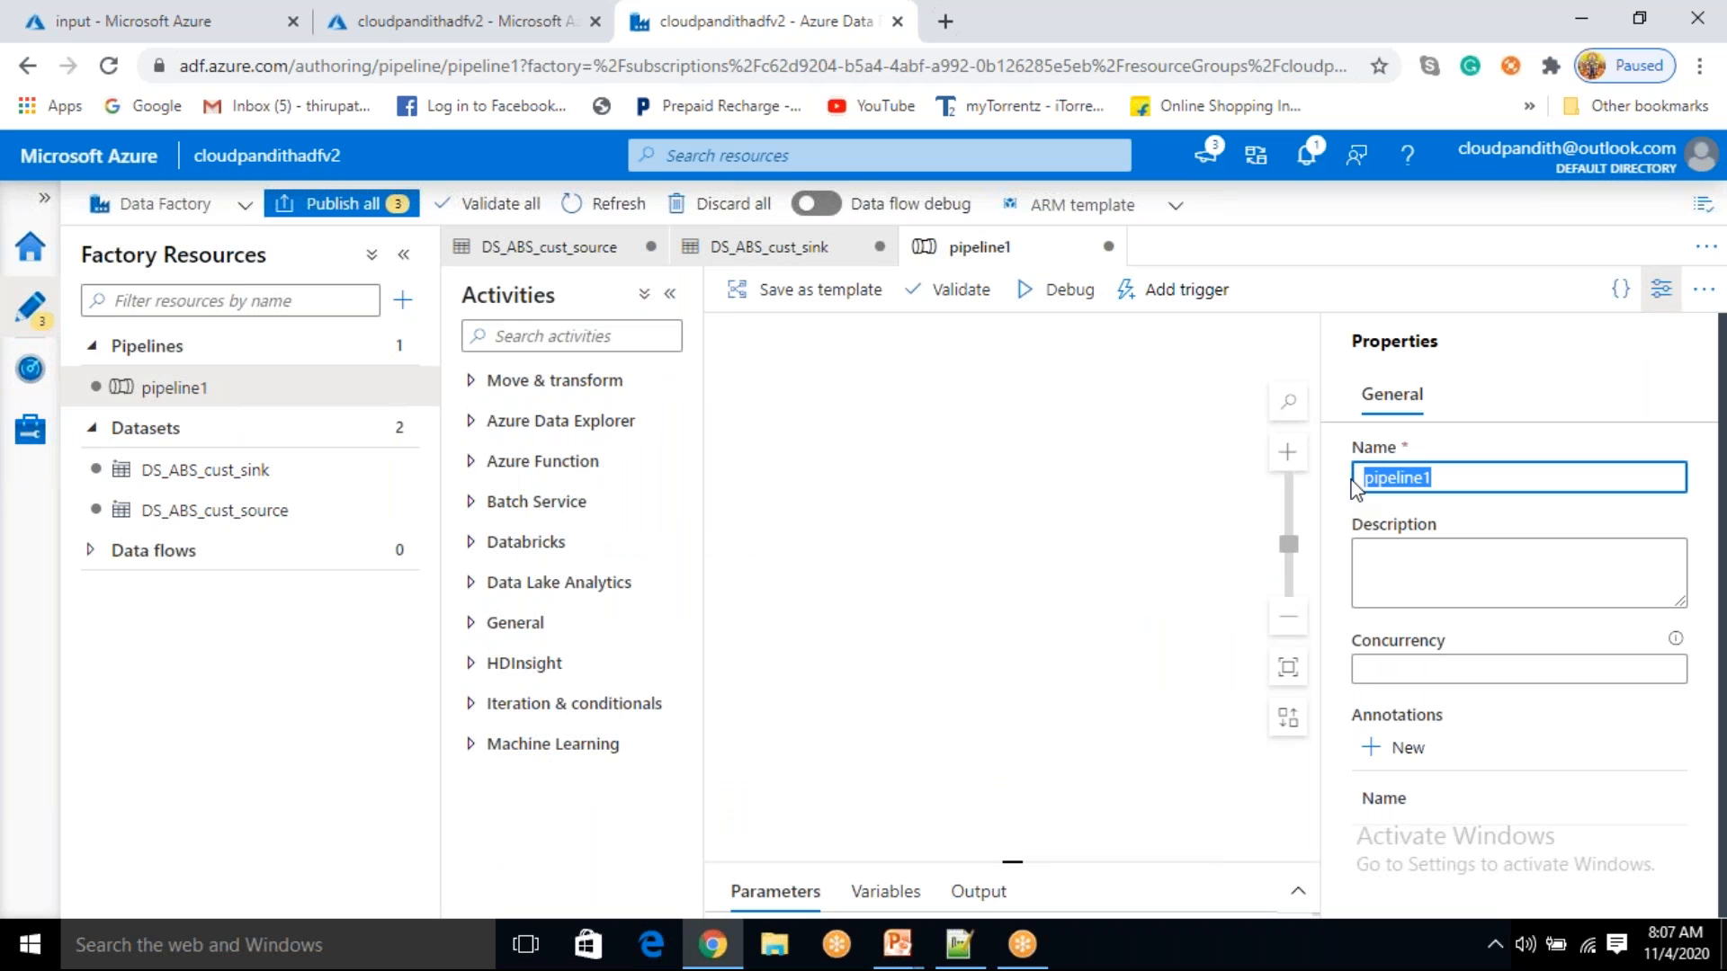
key("BackSpace")
type("PL")
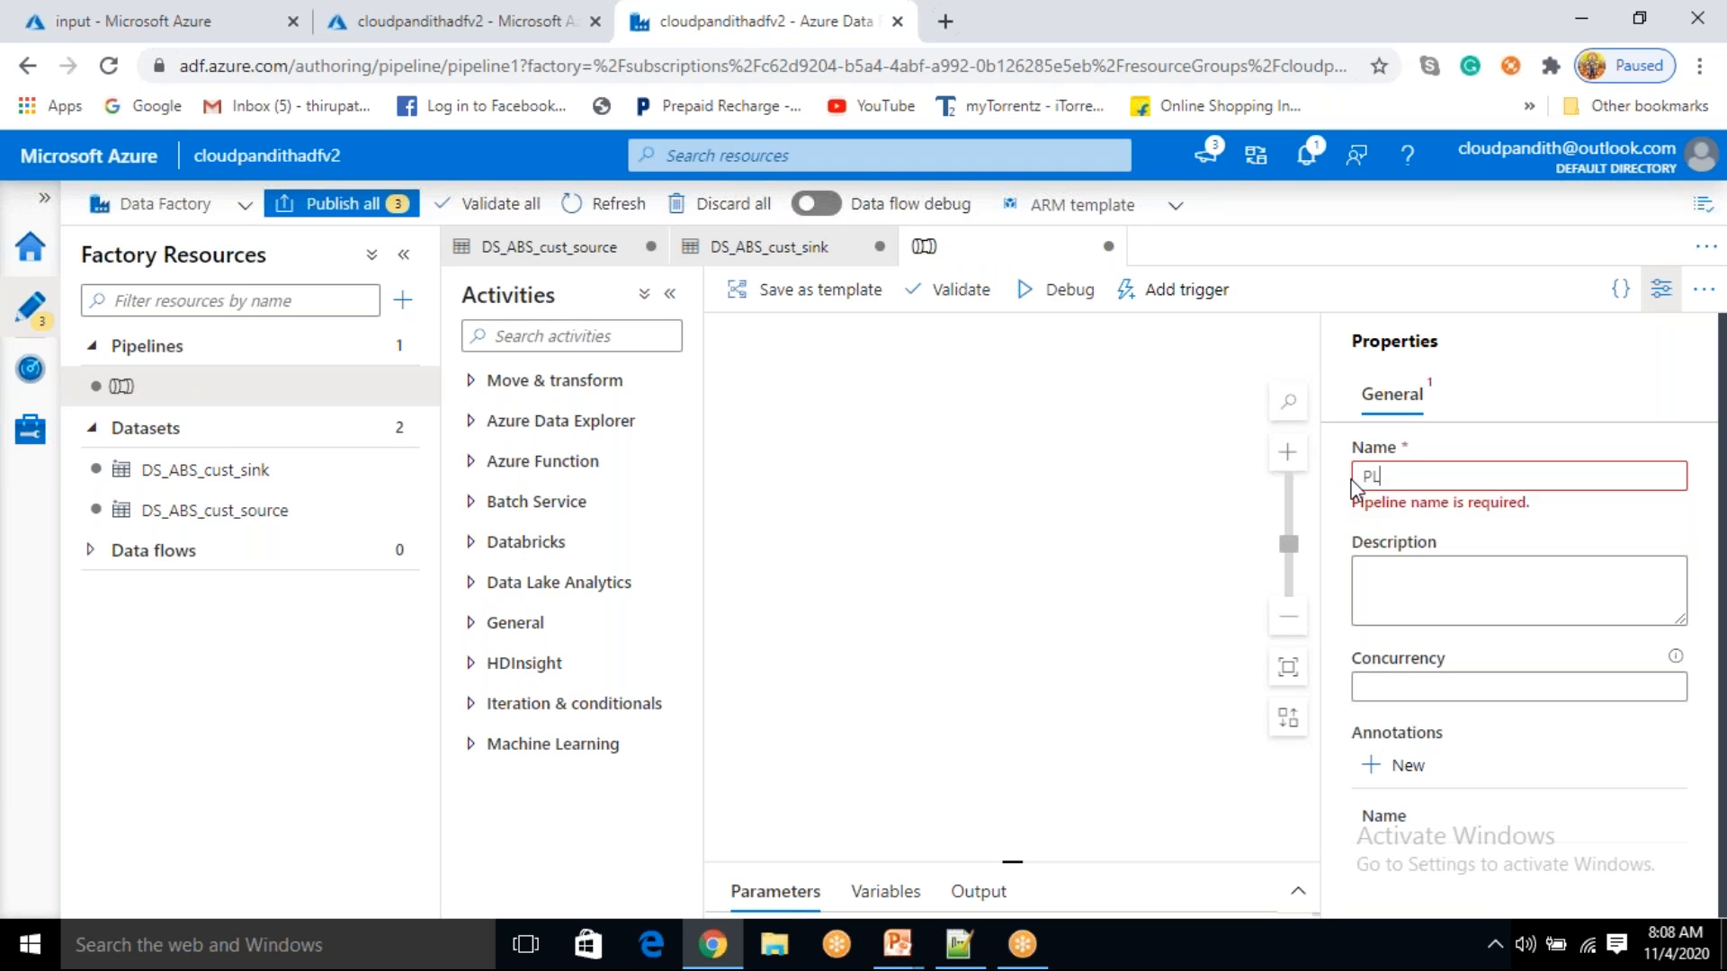
type("_")
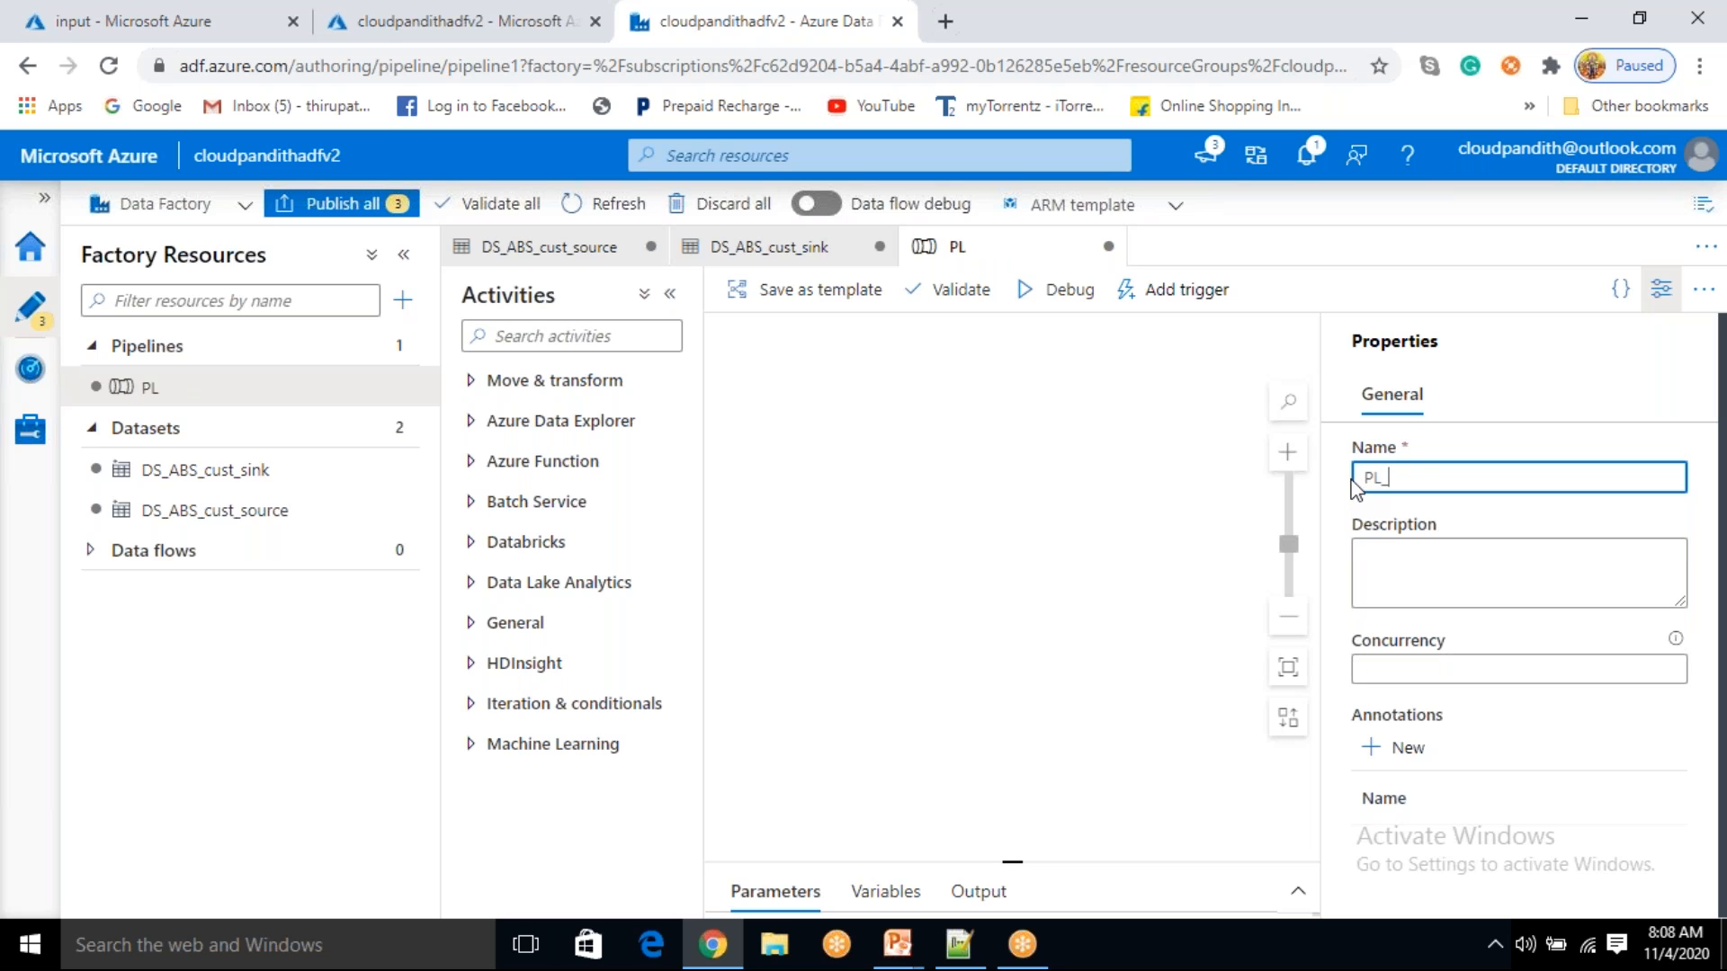
type("data_DS_ABS")
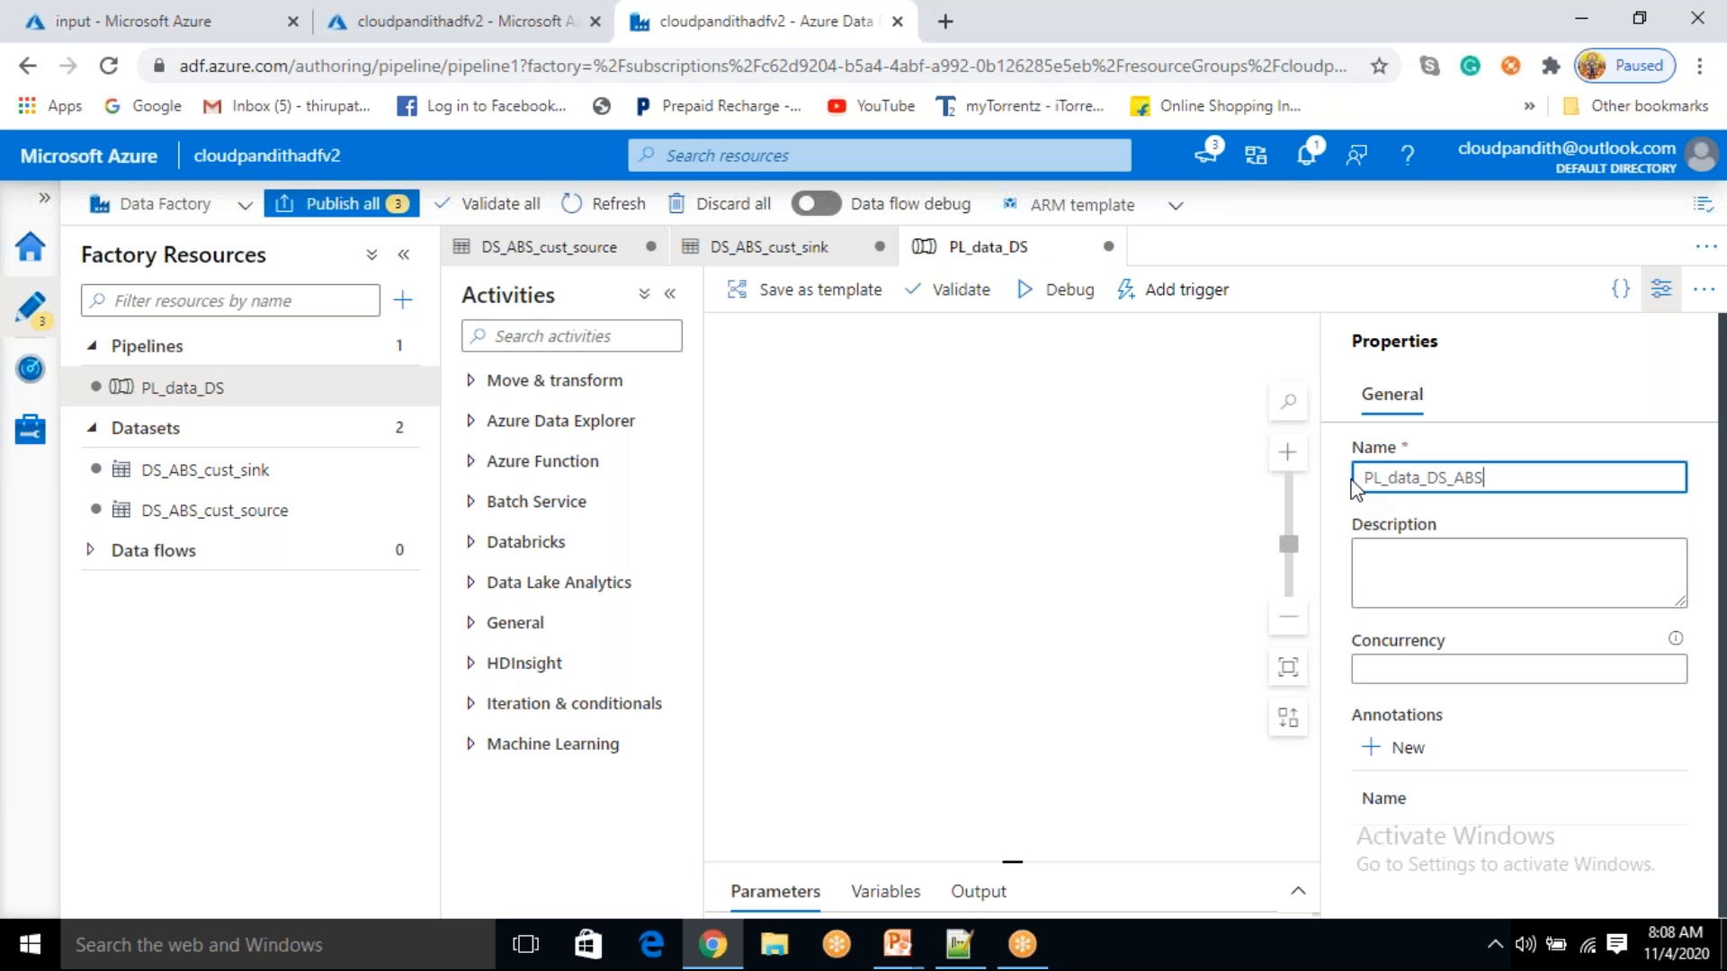
type("_CUST_SINK")
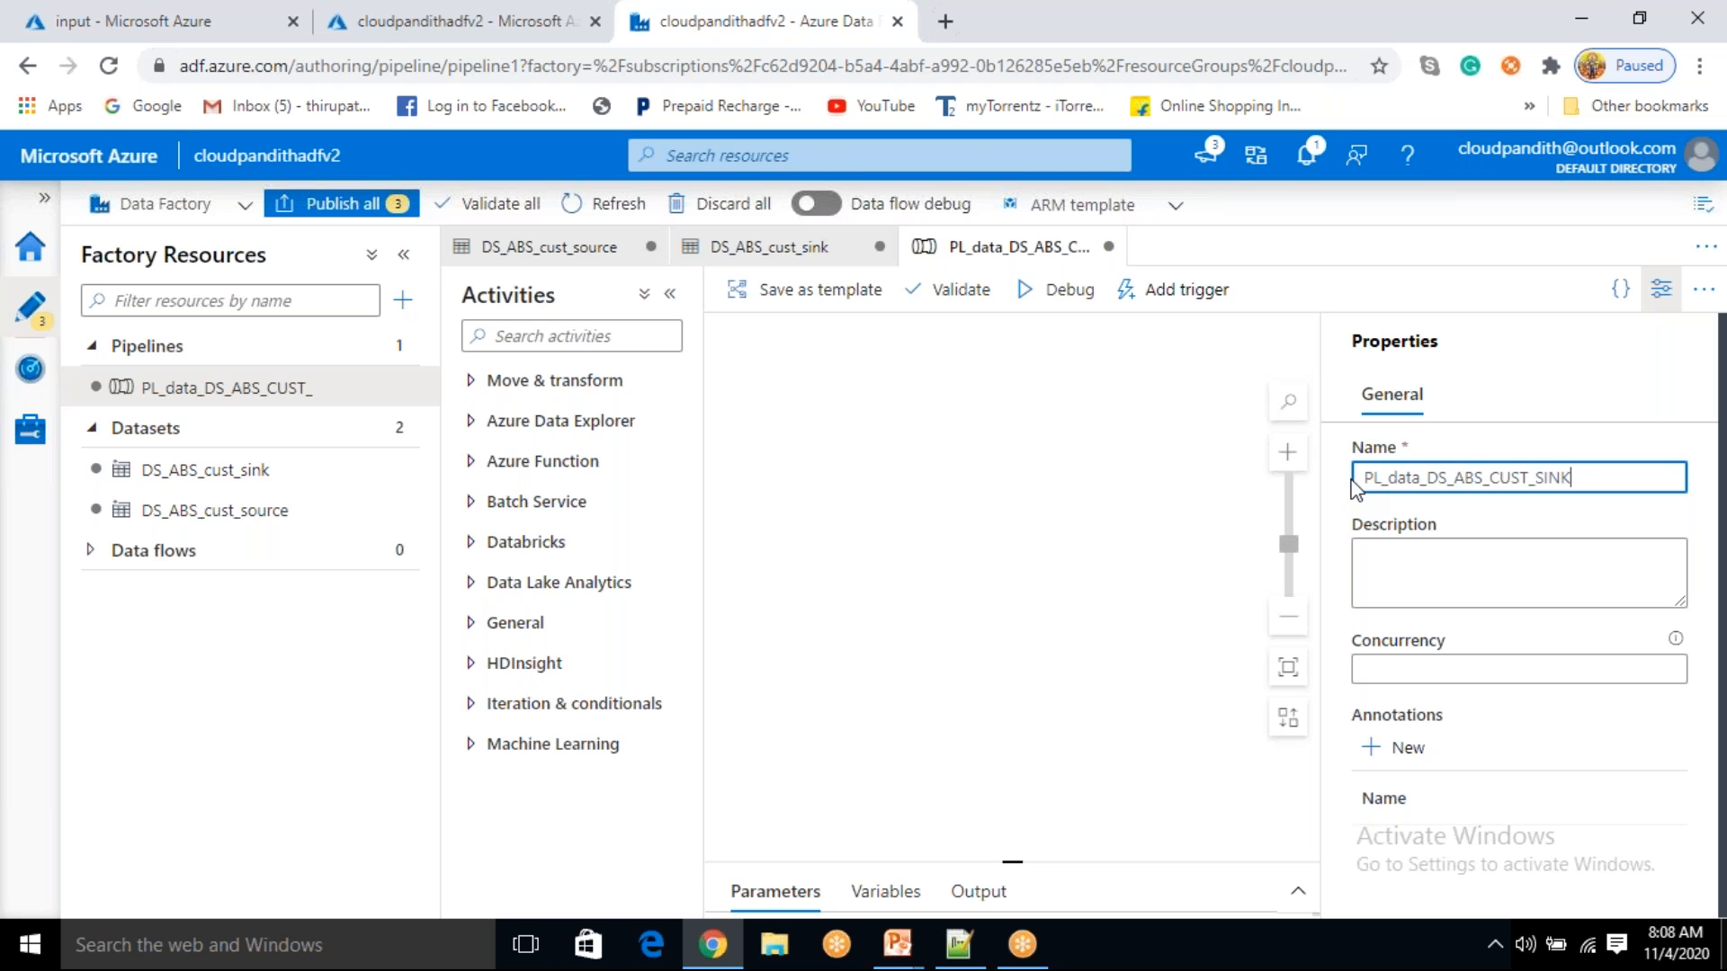
type("_")
type("TO")
type("DS")
key("BackSpace")
key("BackSpace")
type("_DS_AB")
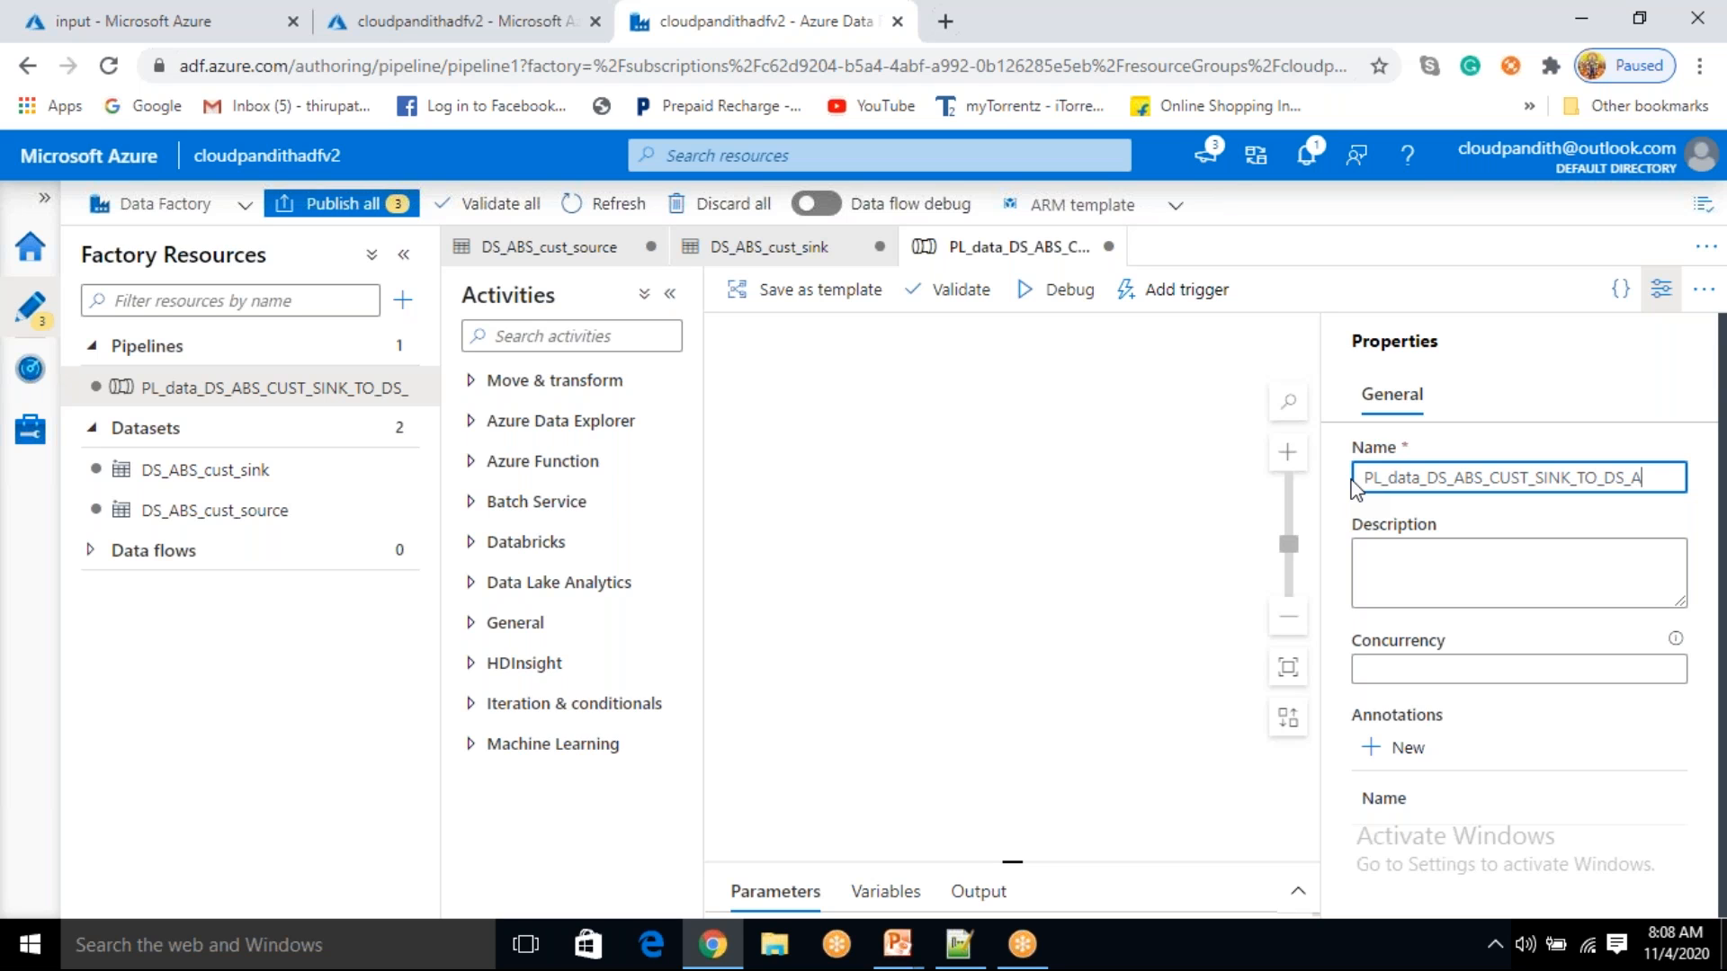
type("S_CUST_")
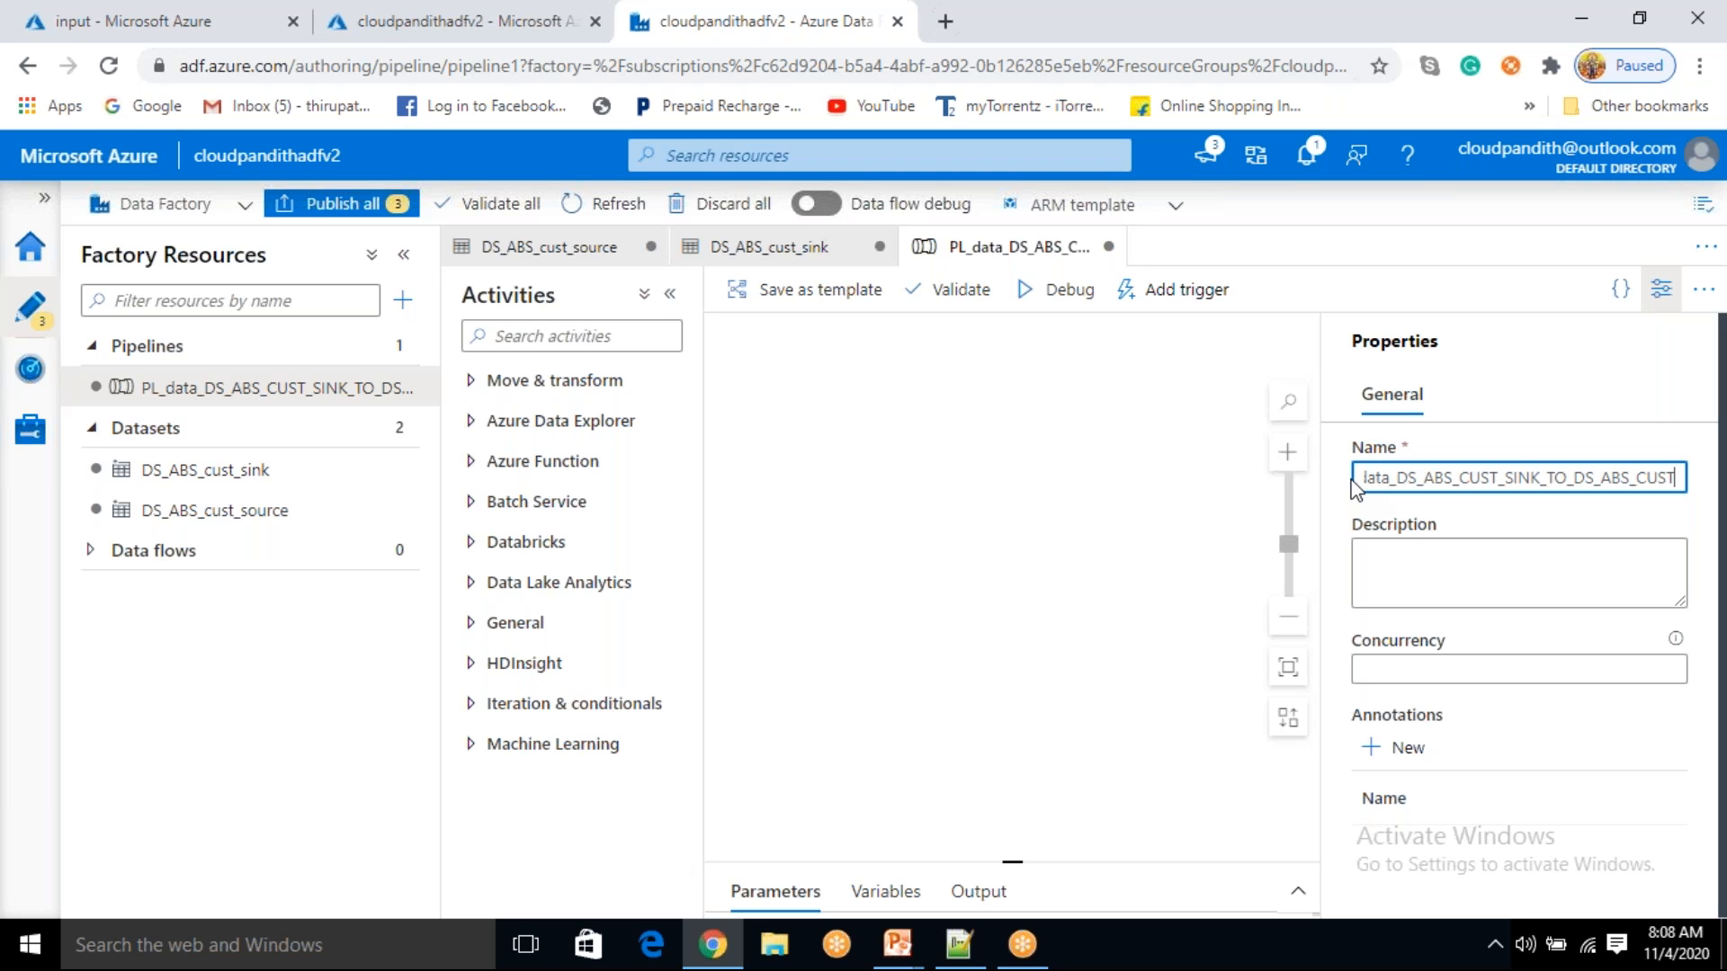
type("SINK")
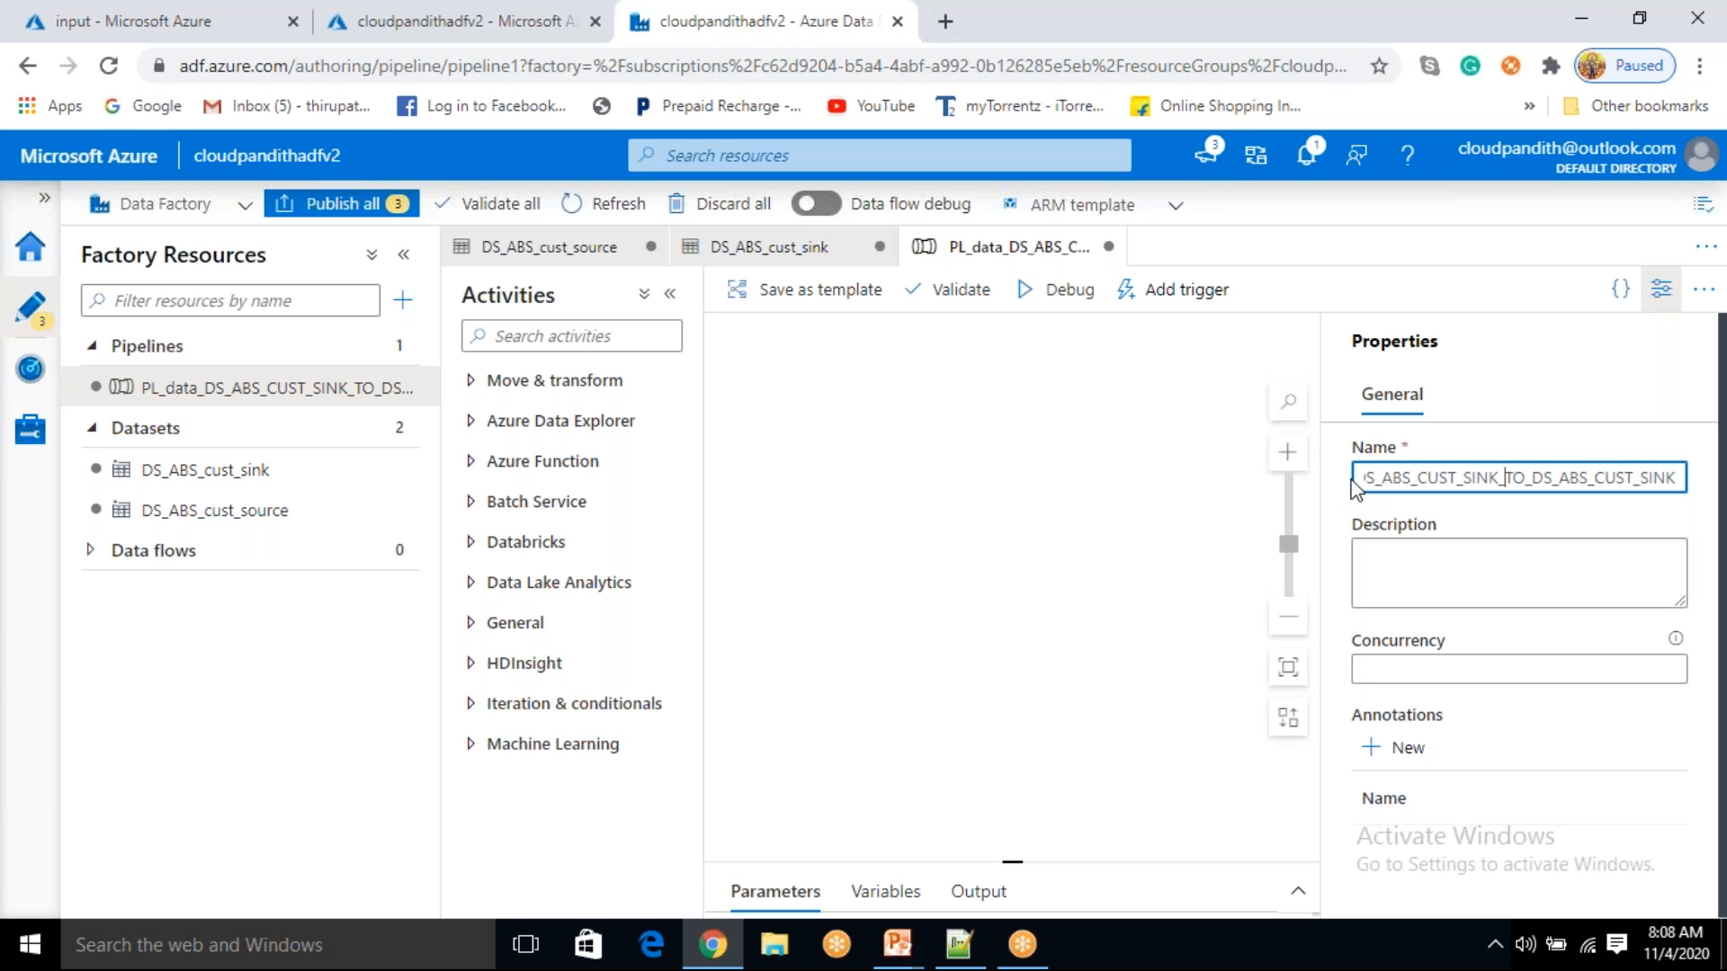
key("BackSpace")
key("BackSpace")
key("BackSpace")
key("BackSpace")
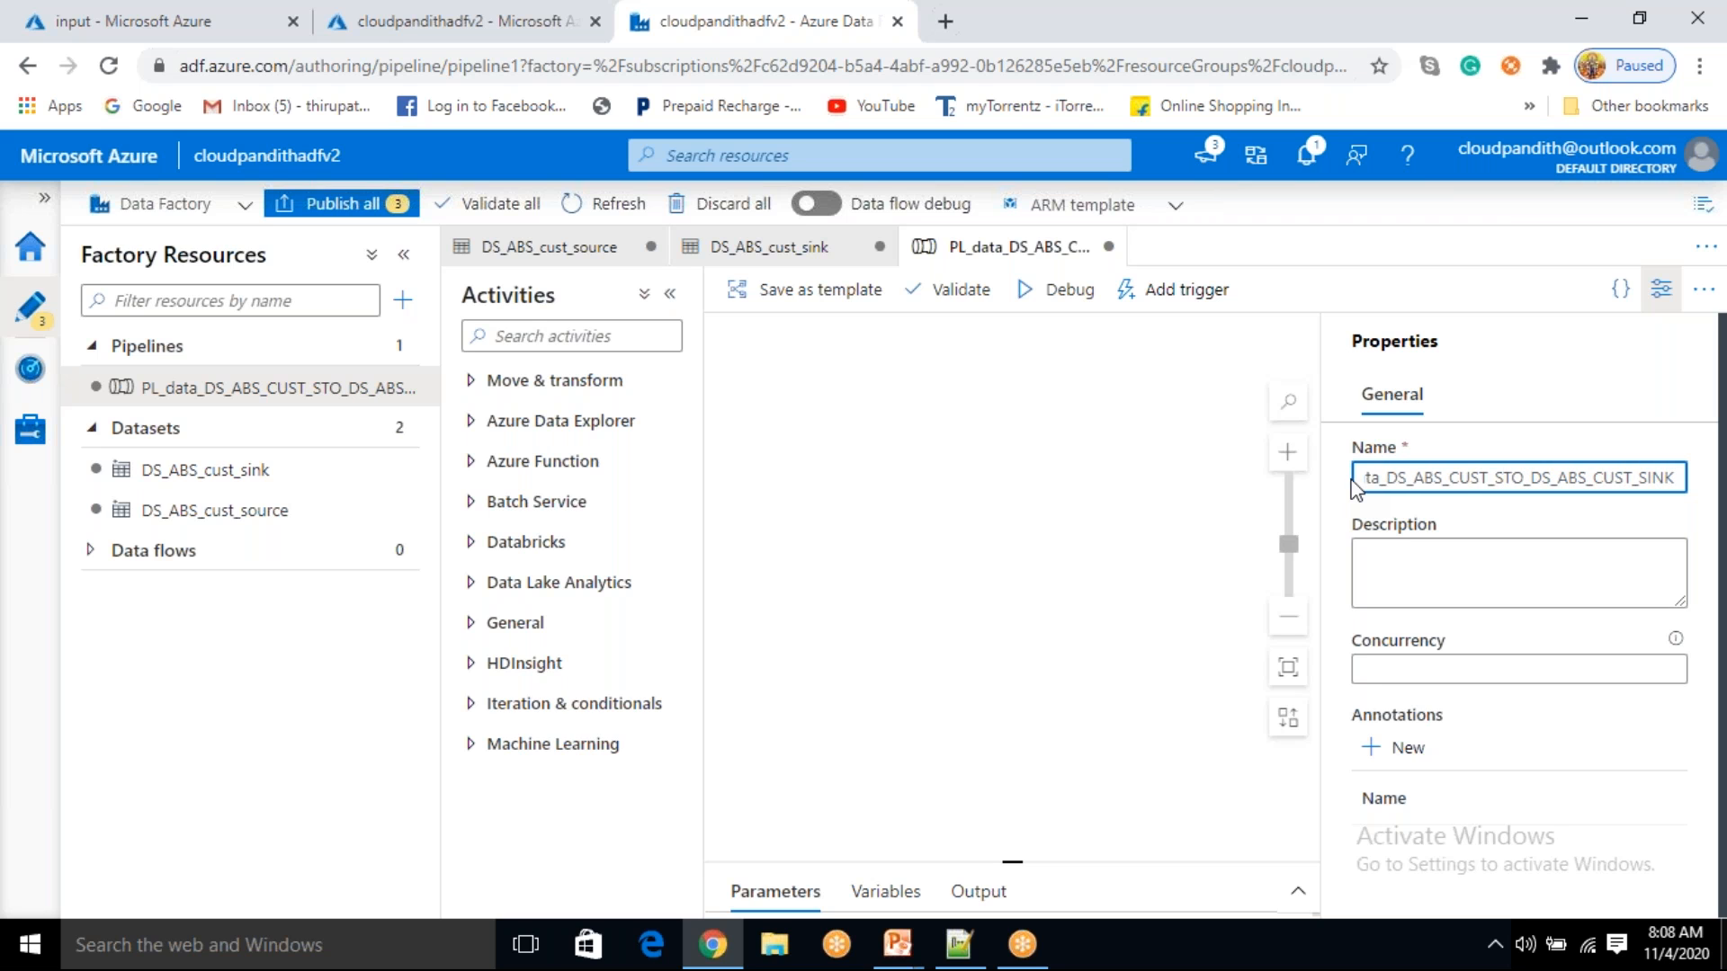
type("OURCE_")
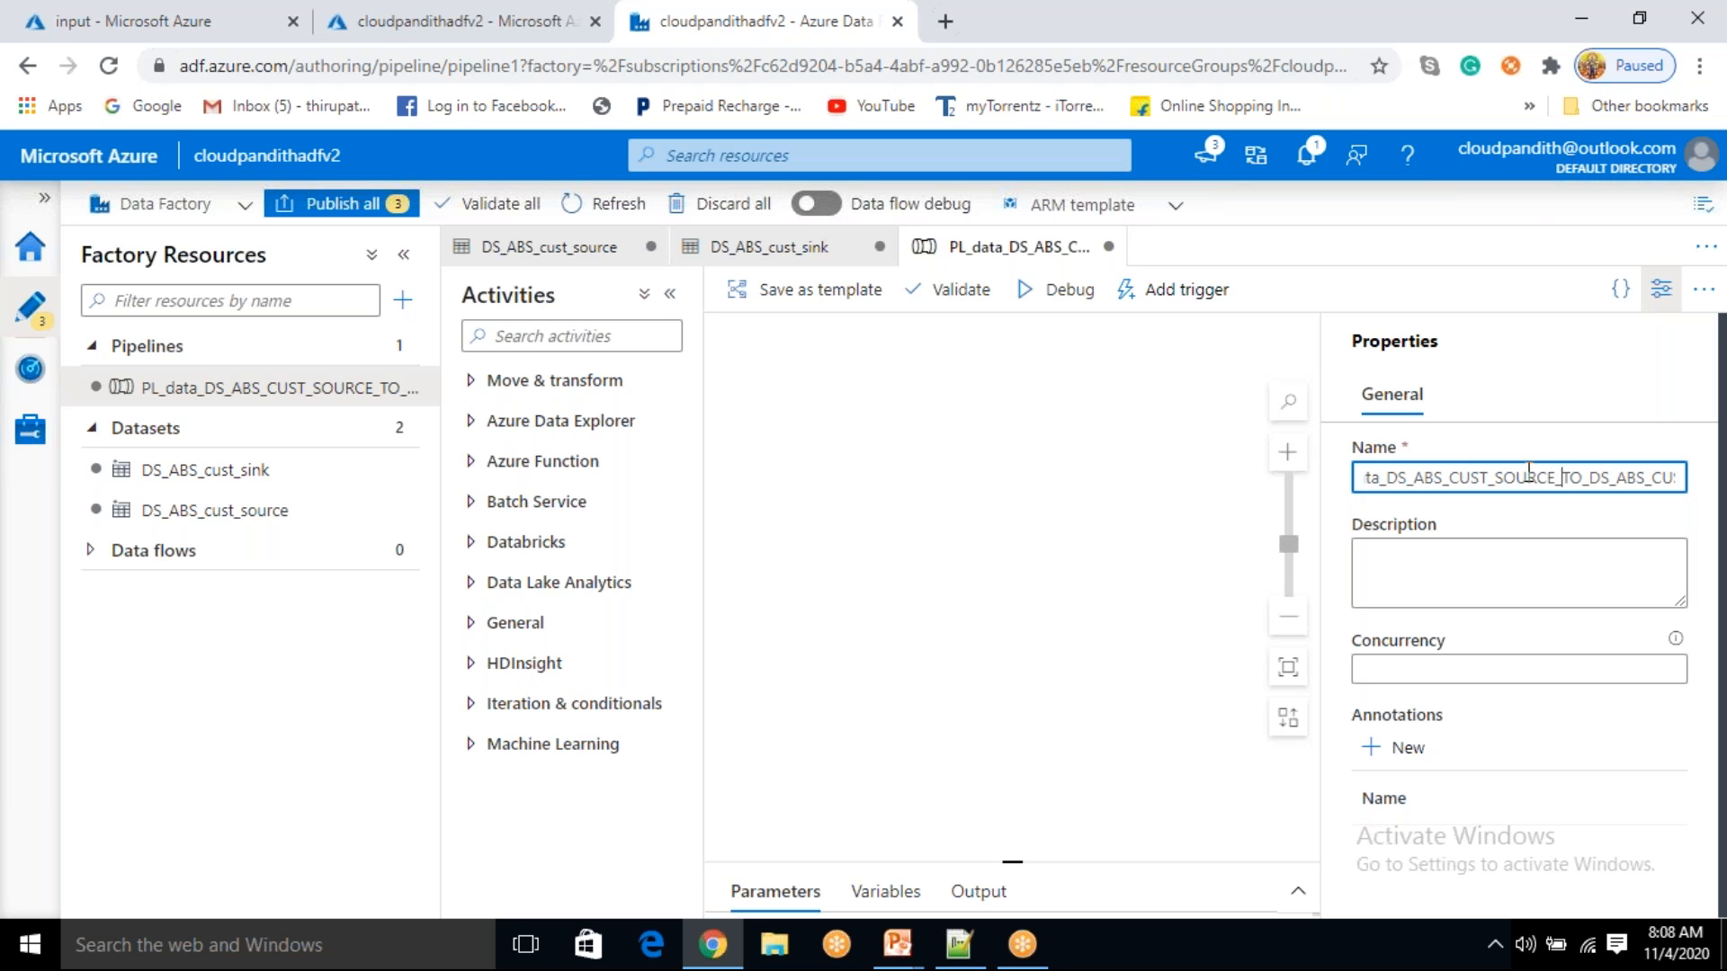
key("End")
key("BackSpace")
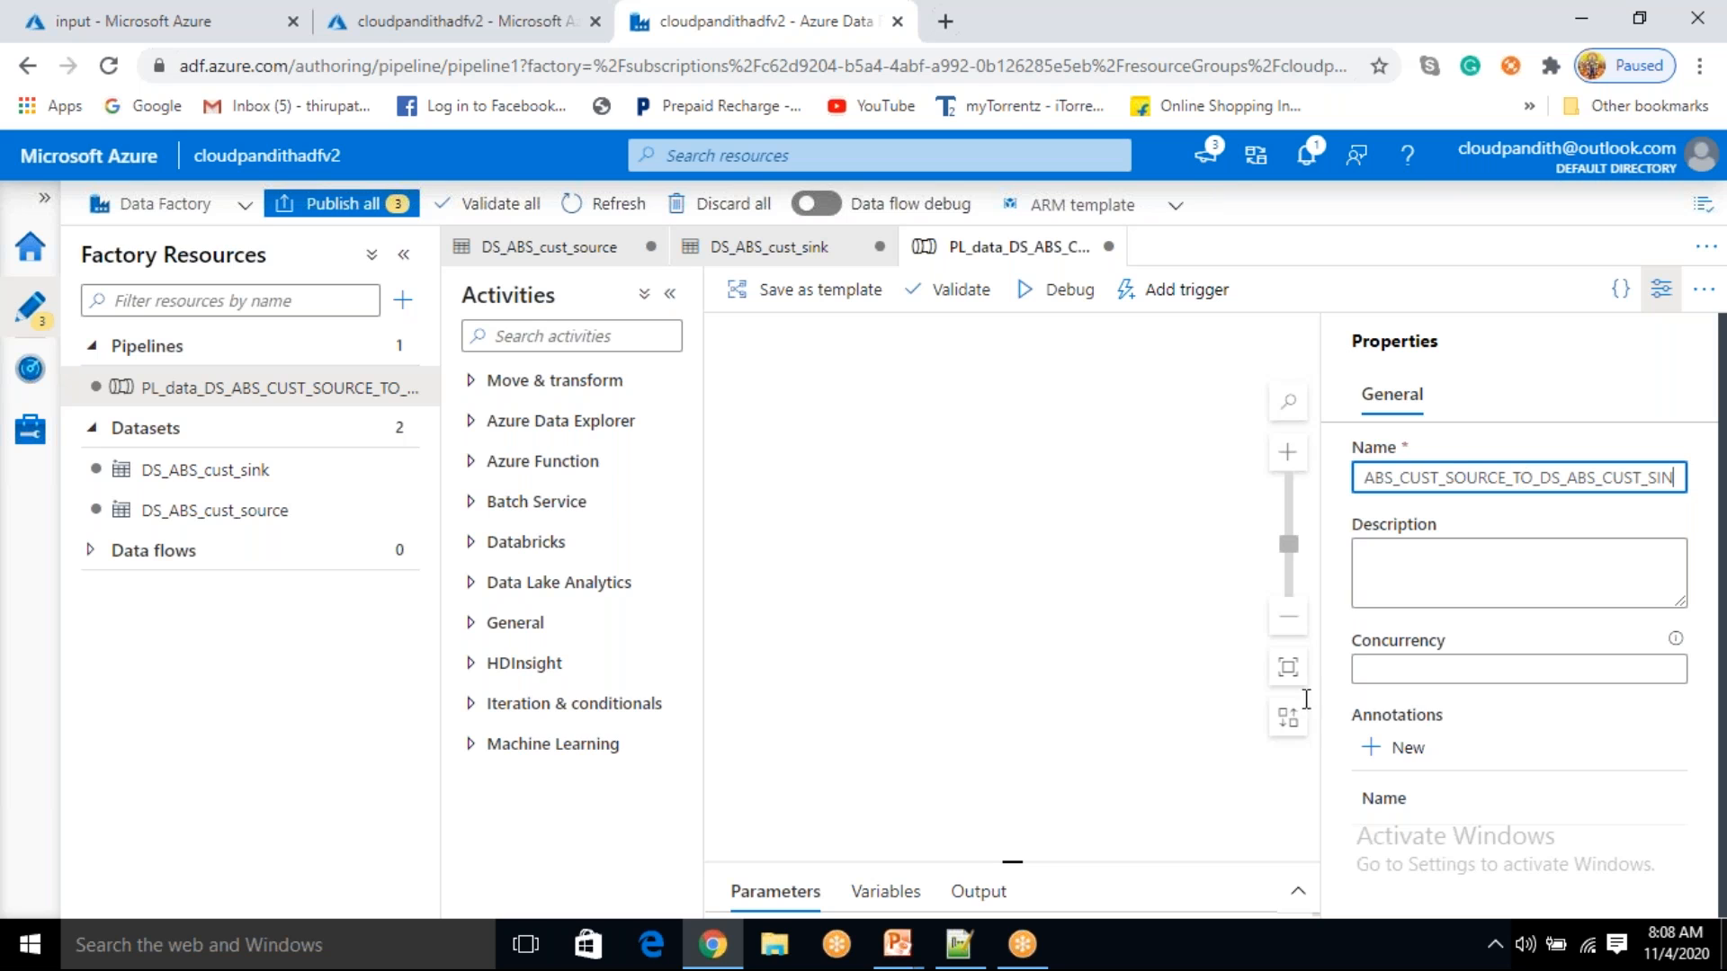
key("ctrl+a")
key("BackSpace")
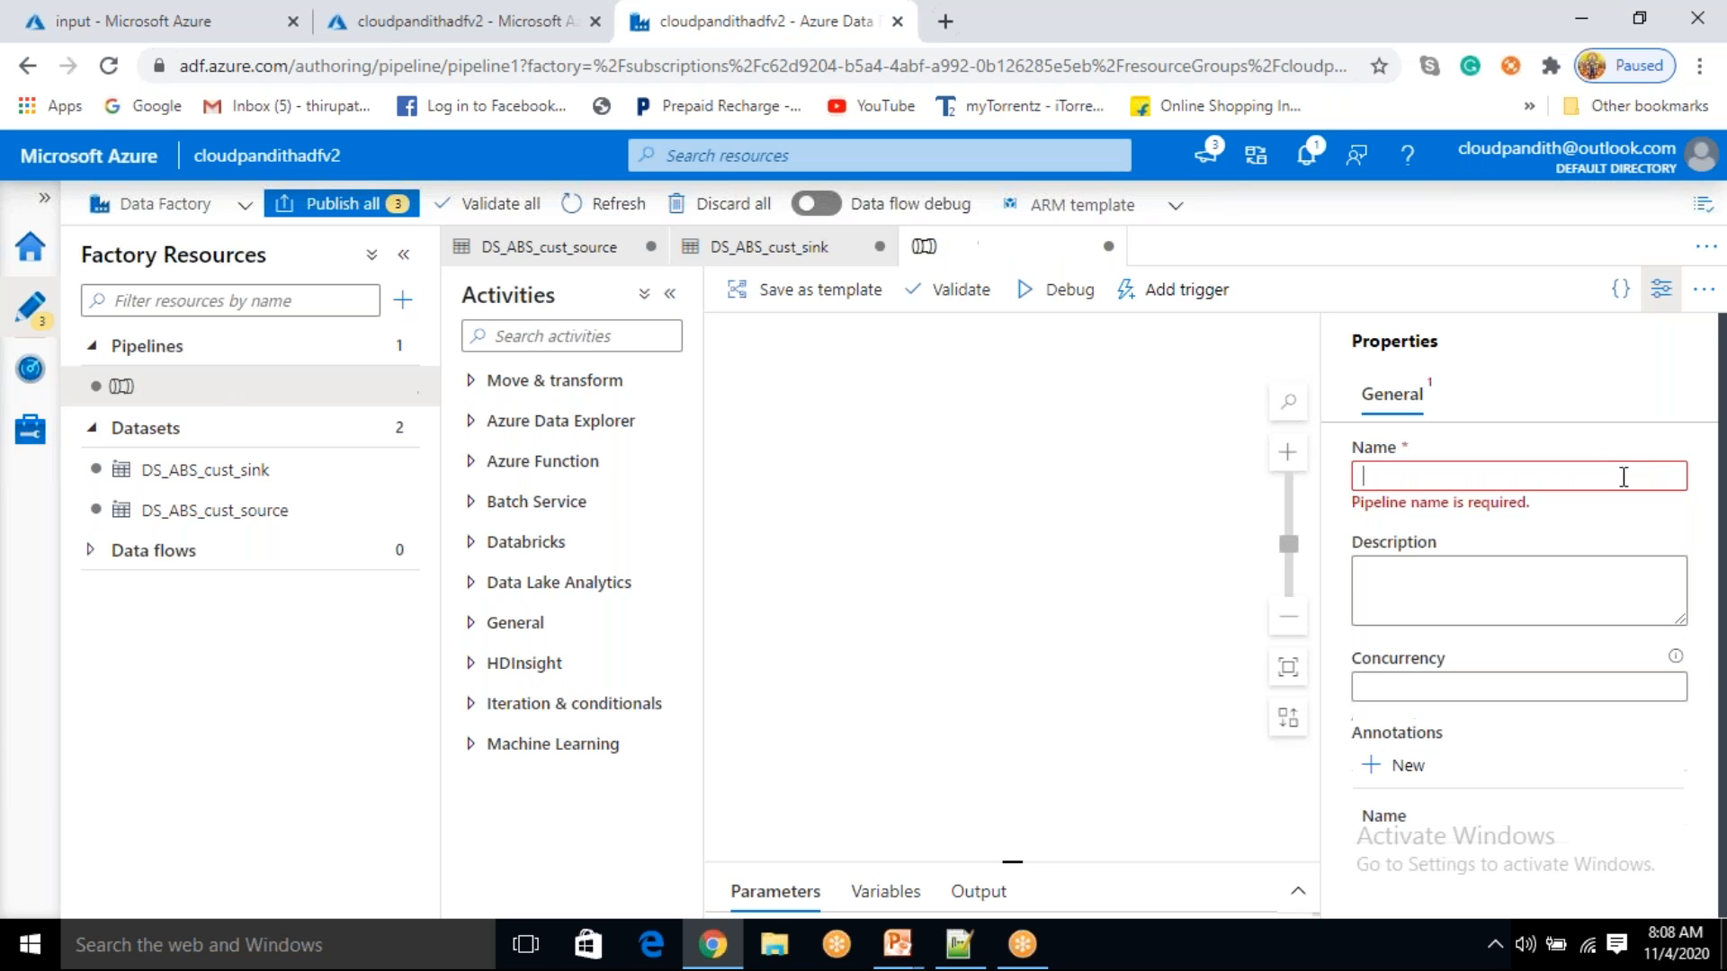
- Name the pipeline PL_DATA_DS_ABS_cust_source_to_DS_ABS_cust_sink
type("PL_")
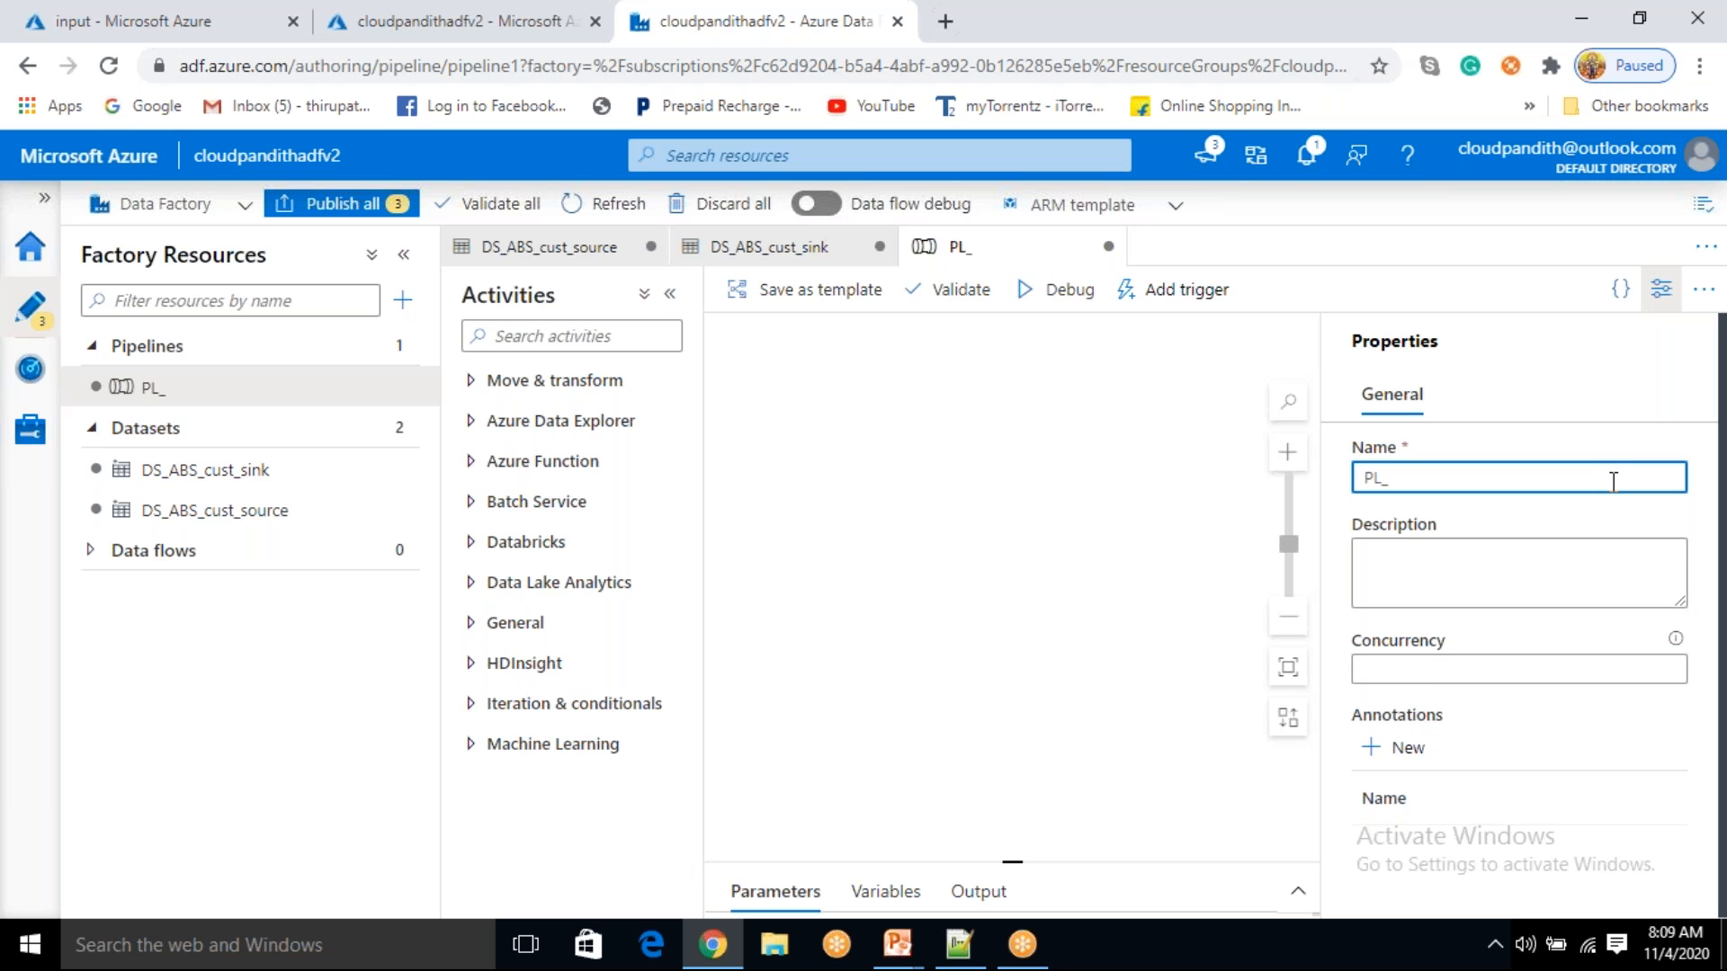
type("DATA")
type("d")
key("BackSpace")
type("D")
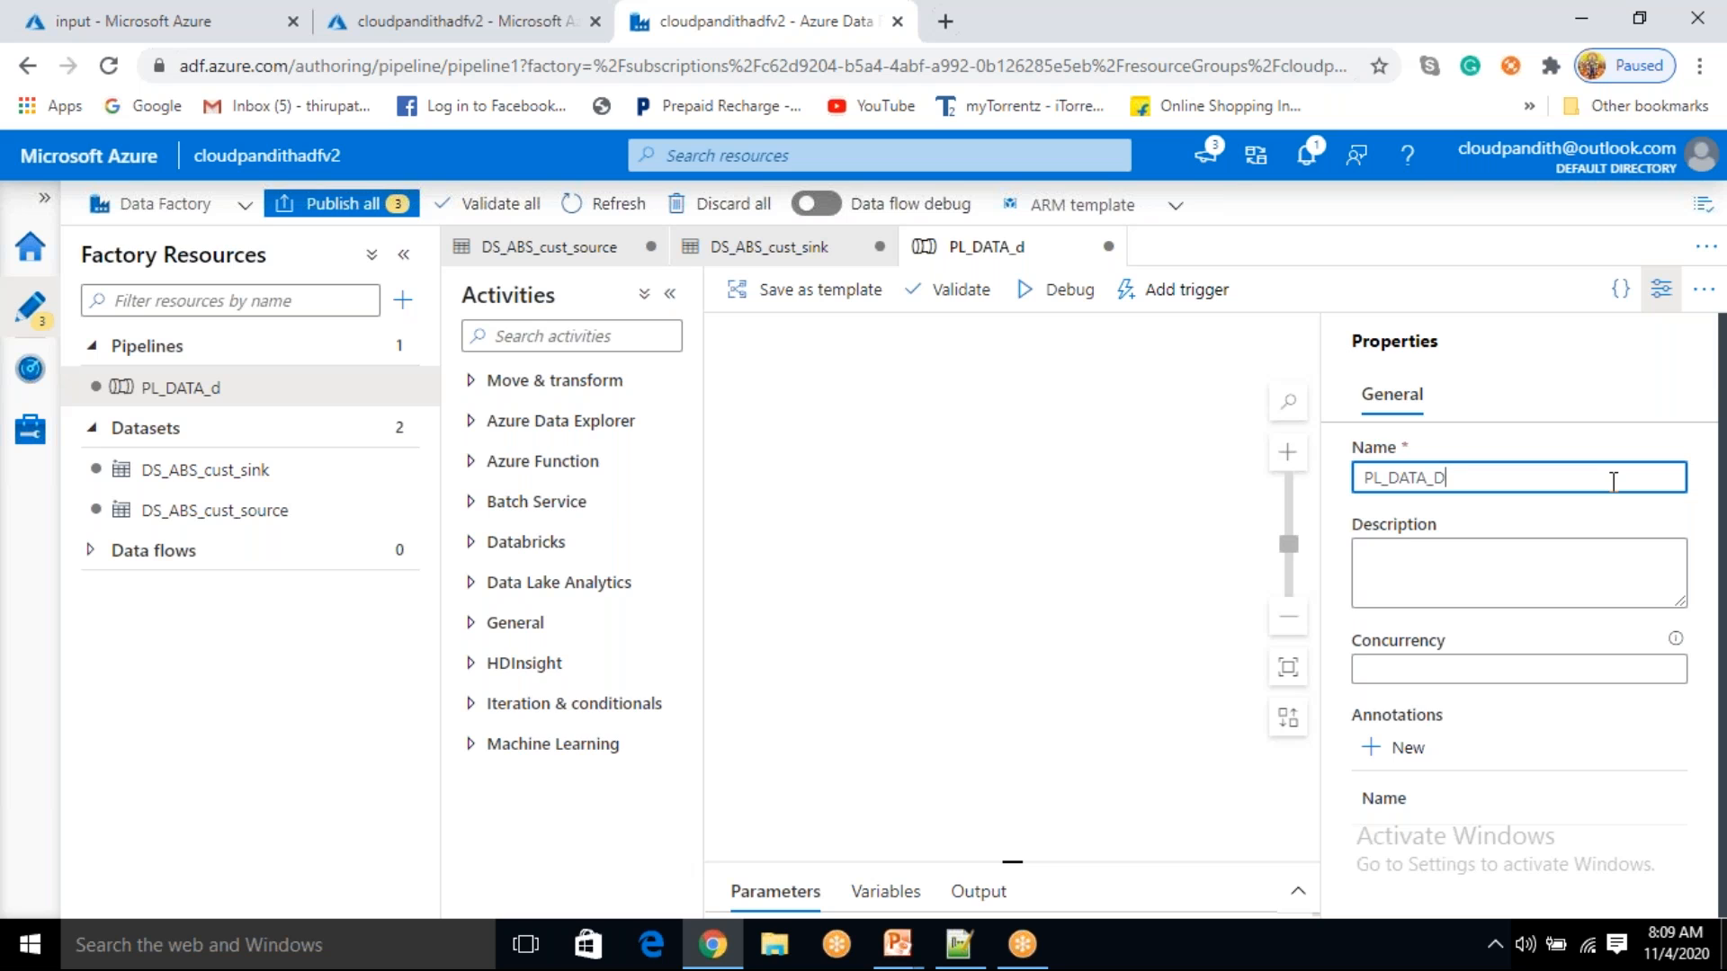
type("S_ABD")
key("BackSpace")
type("S")
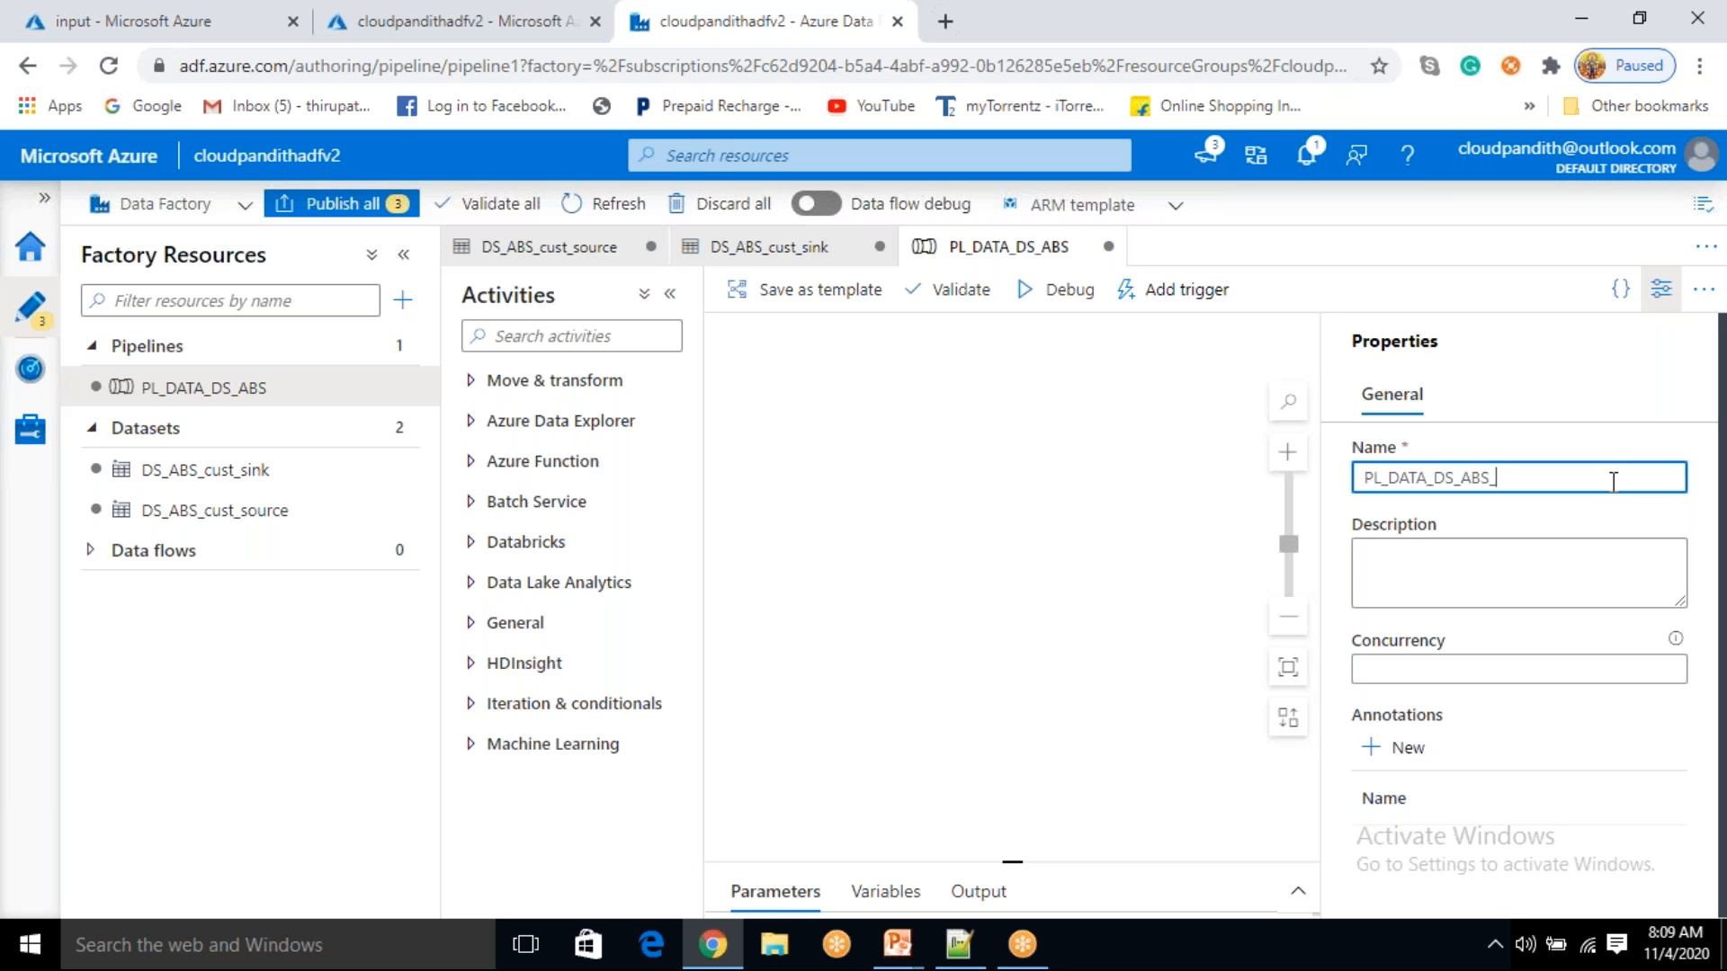
type("_cust_source_to ")
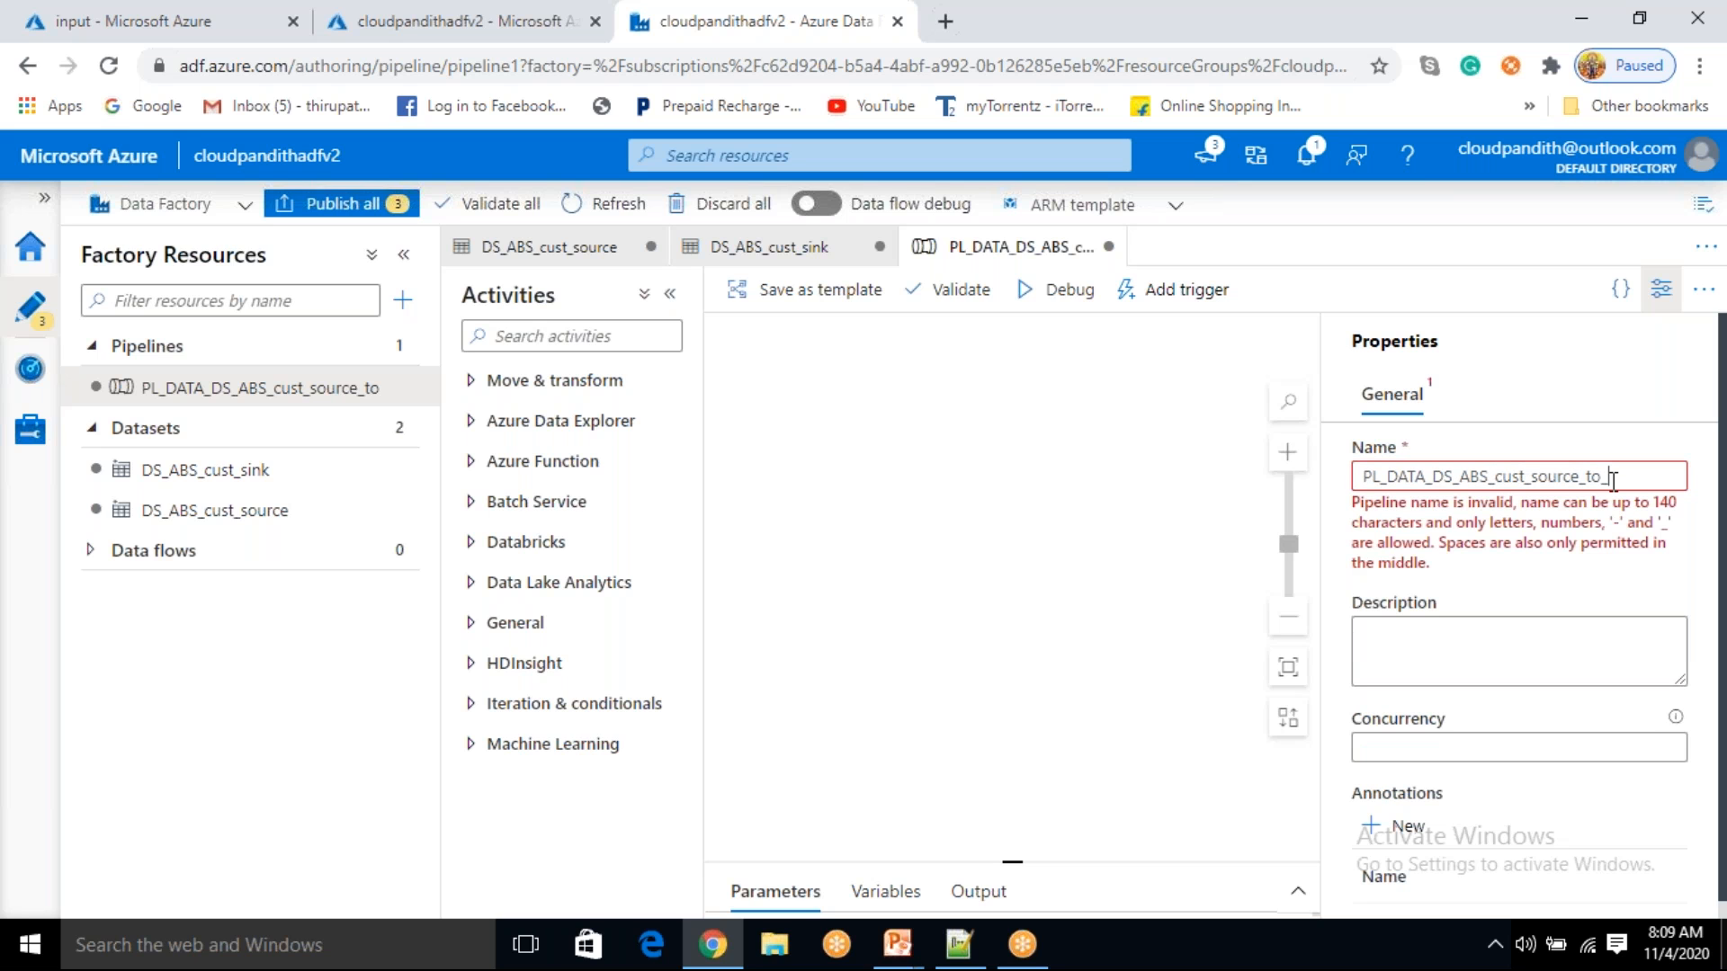
type("DS_")
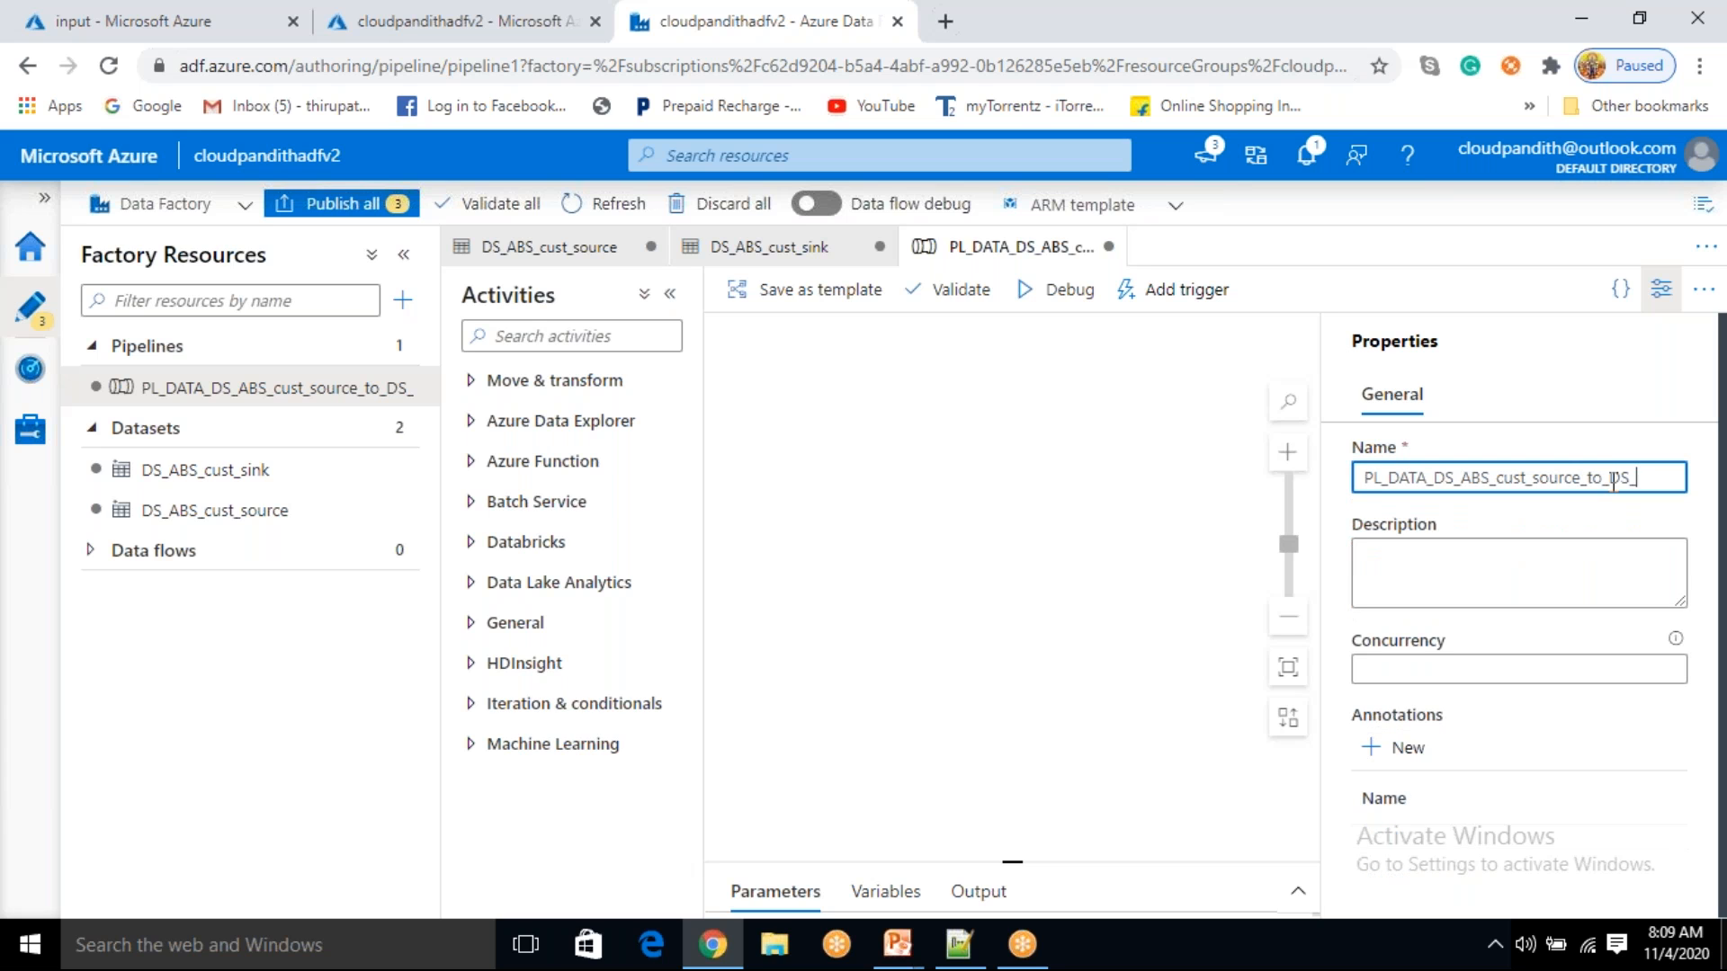
type("abs")
key("BackSpace")
key("BackSpace")
key("BackSpace")
type("ABD")
key("BackSpace")
type("S_us")
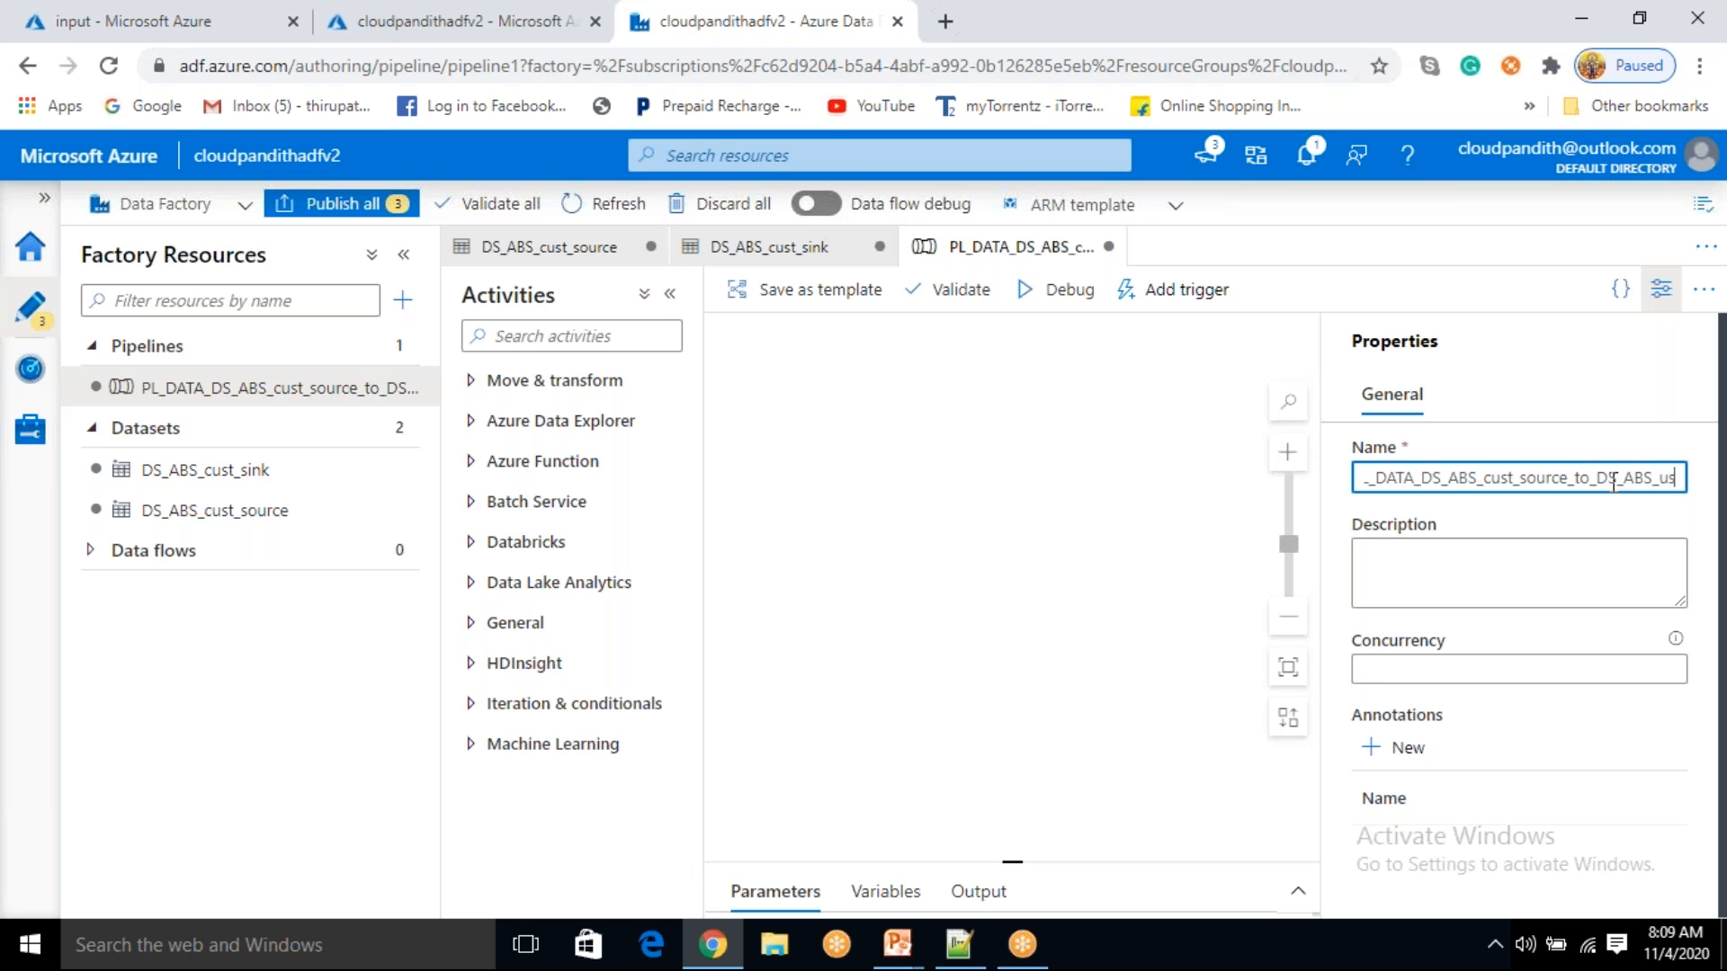
key("BackSpace")
key("BackSpace")
type("cust_")
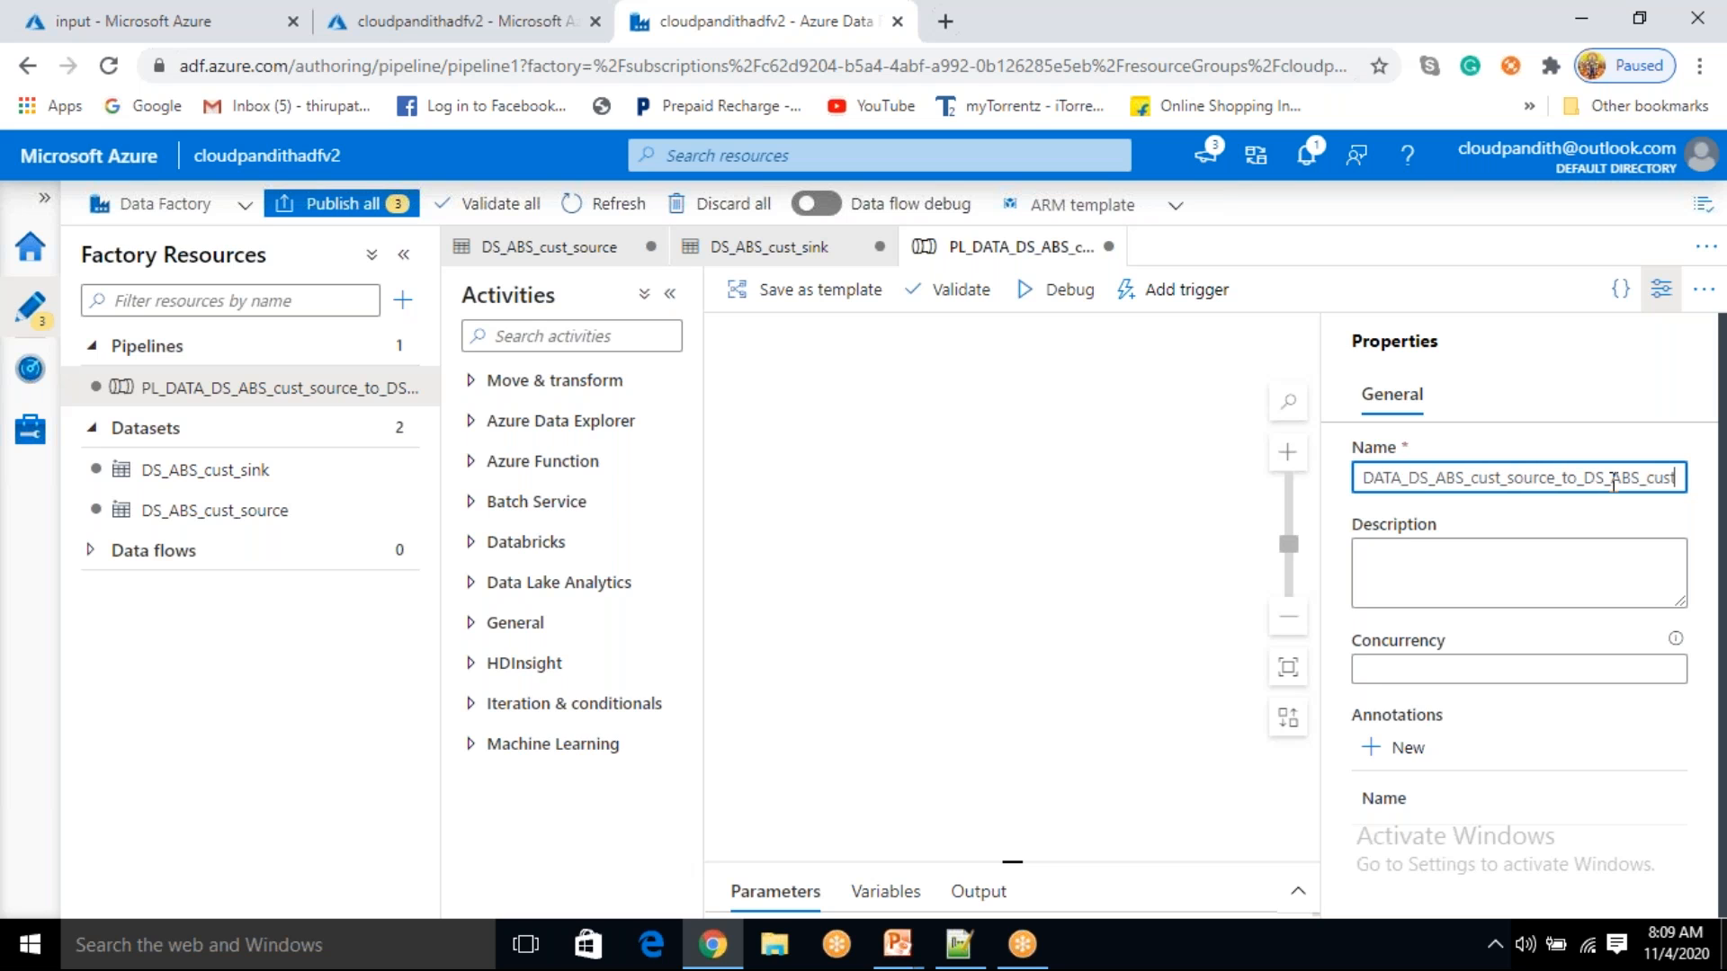
type("sink")
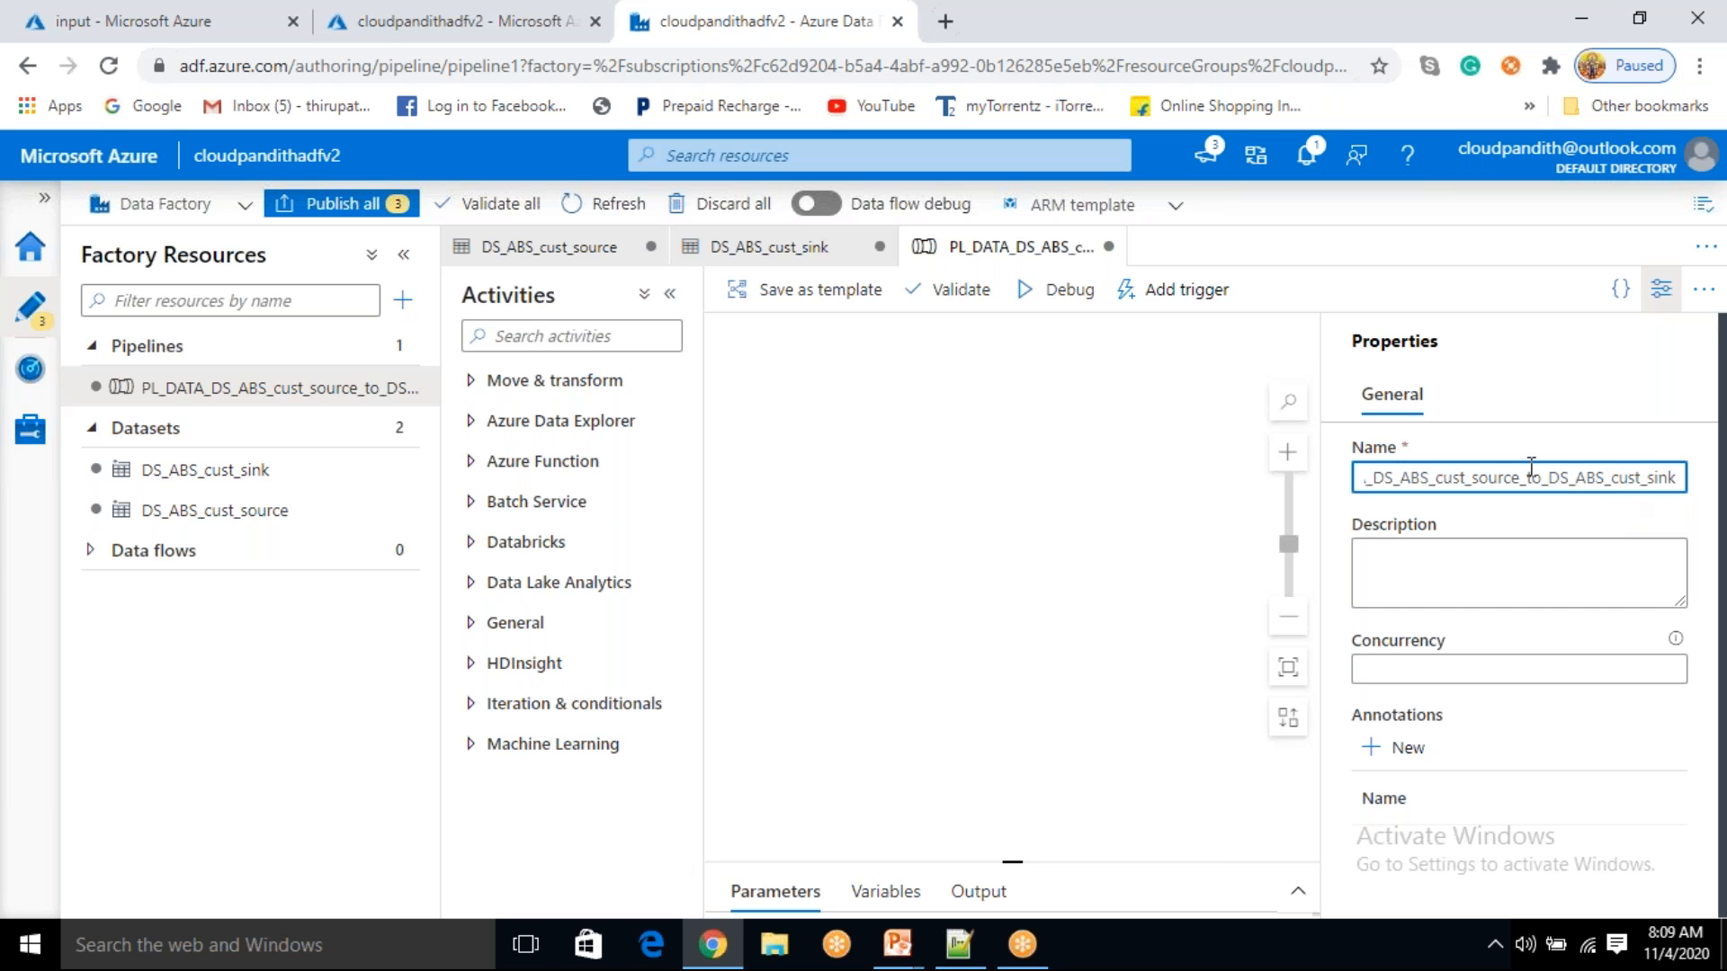
- Hide the pipeline's properties and widen the Factory Resources list to fit more of the pipeline name
left_click(1661, 289)
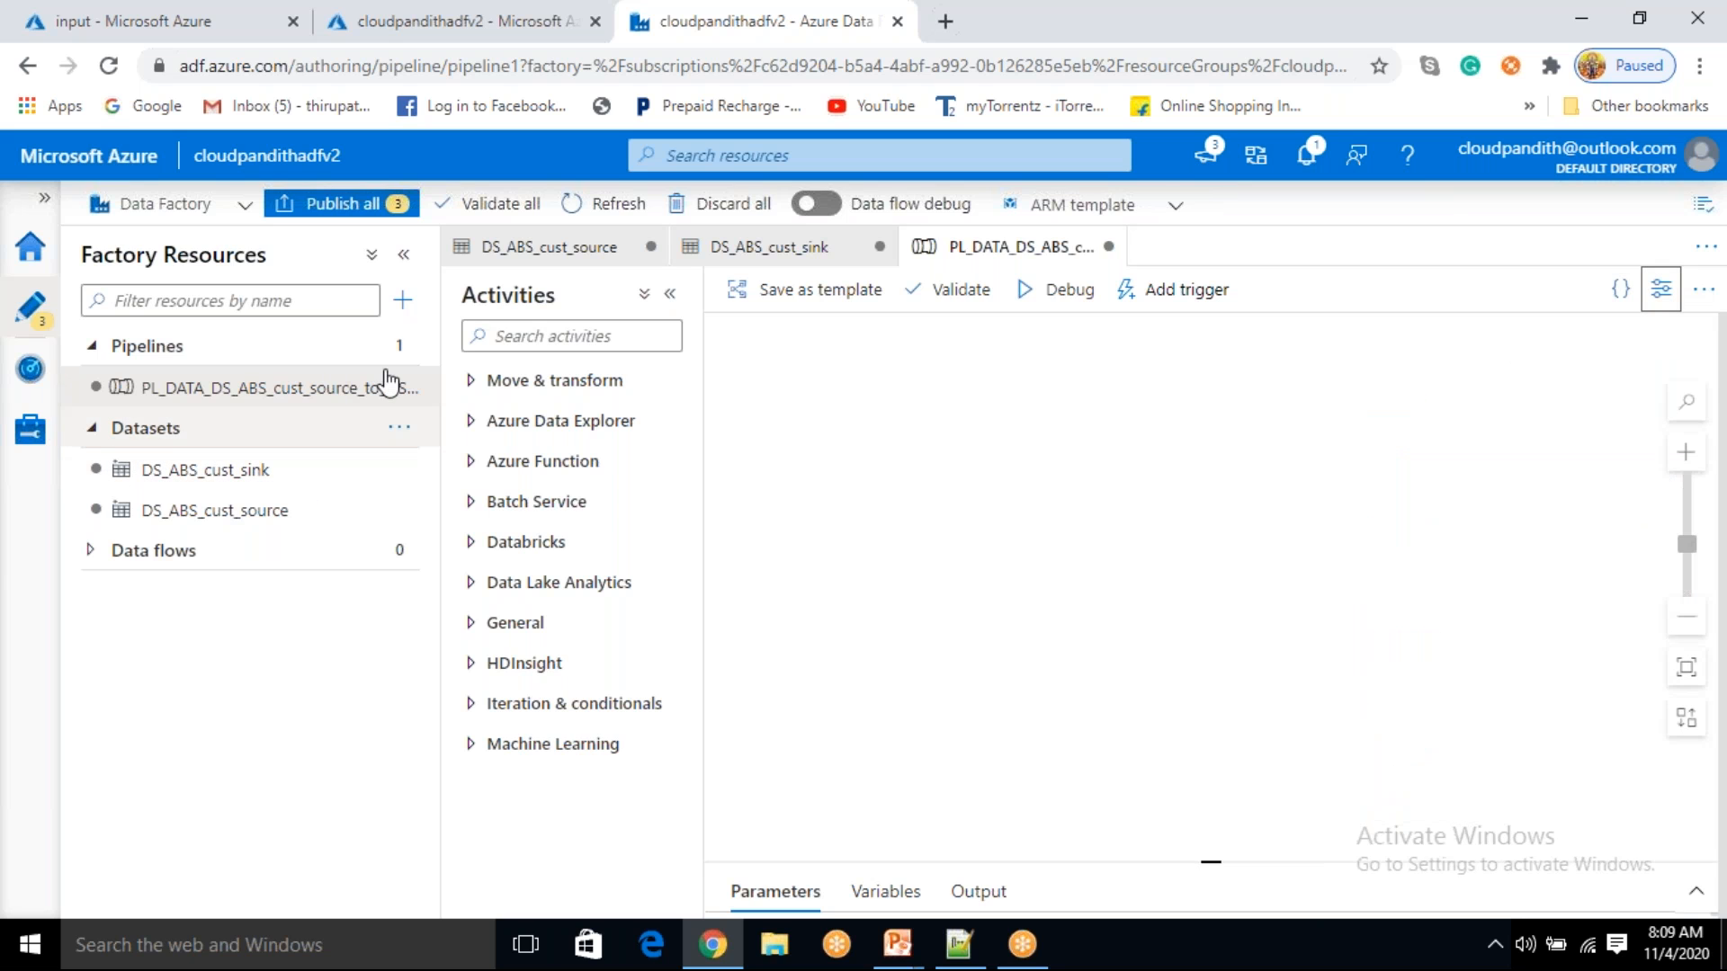
left_click_drag(441, 297, 540, 382)
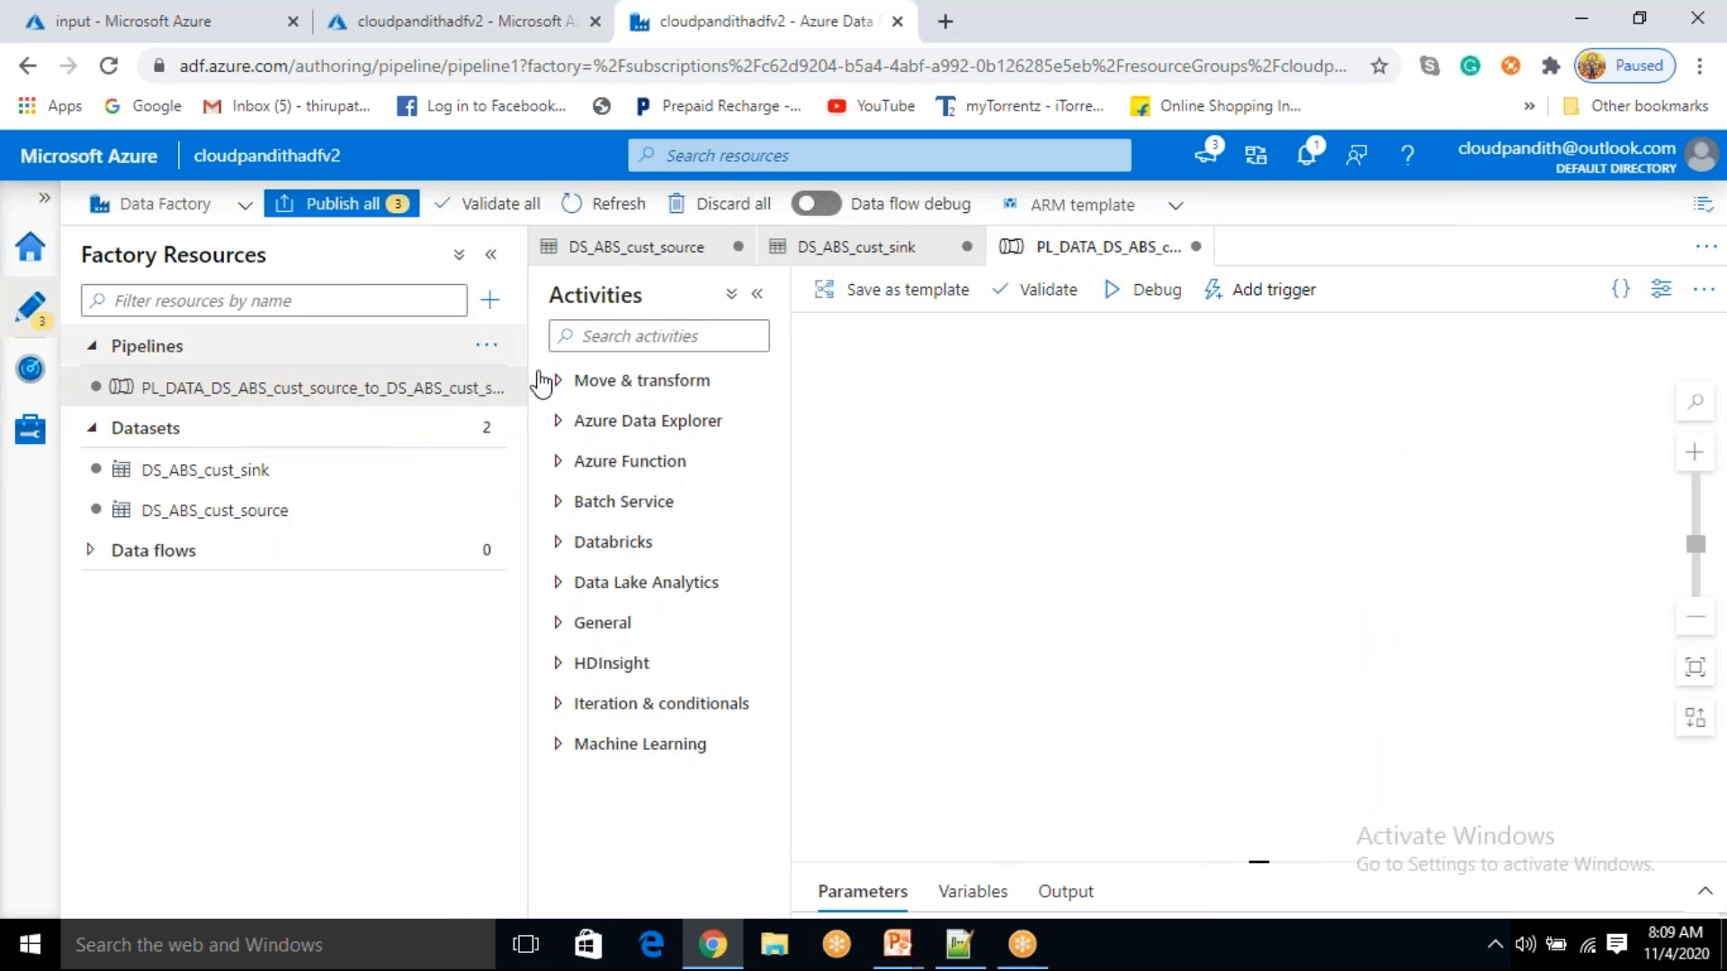
left_click(489, 300)
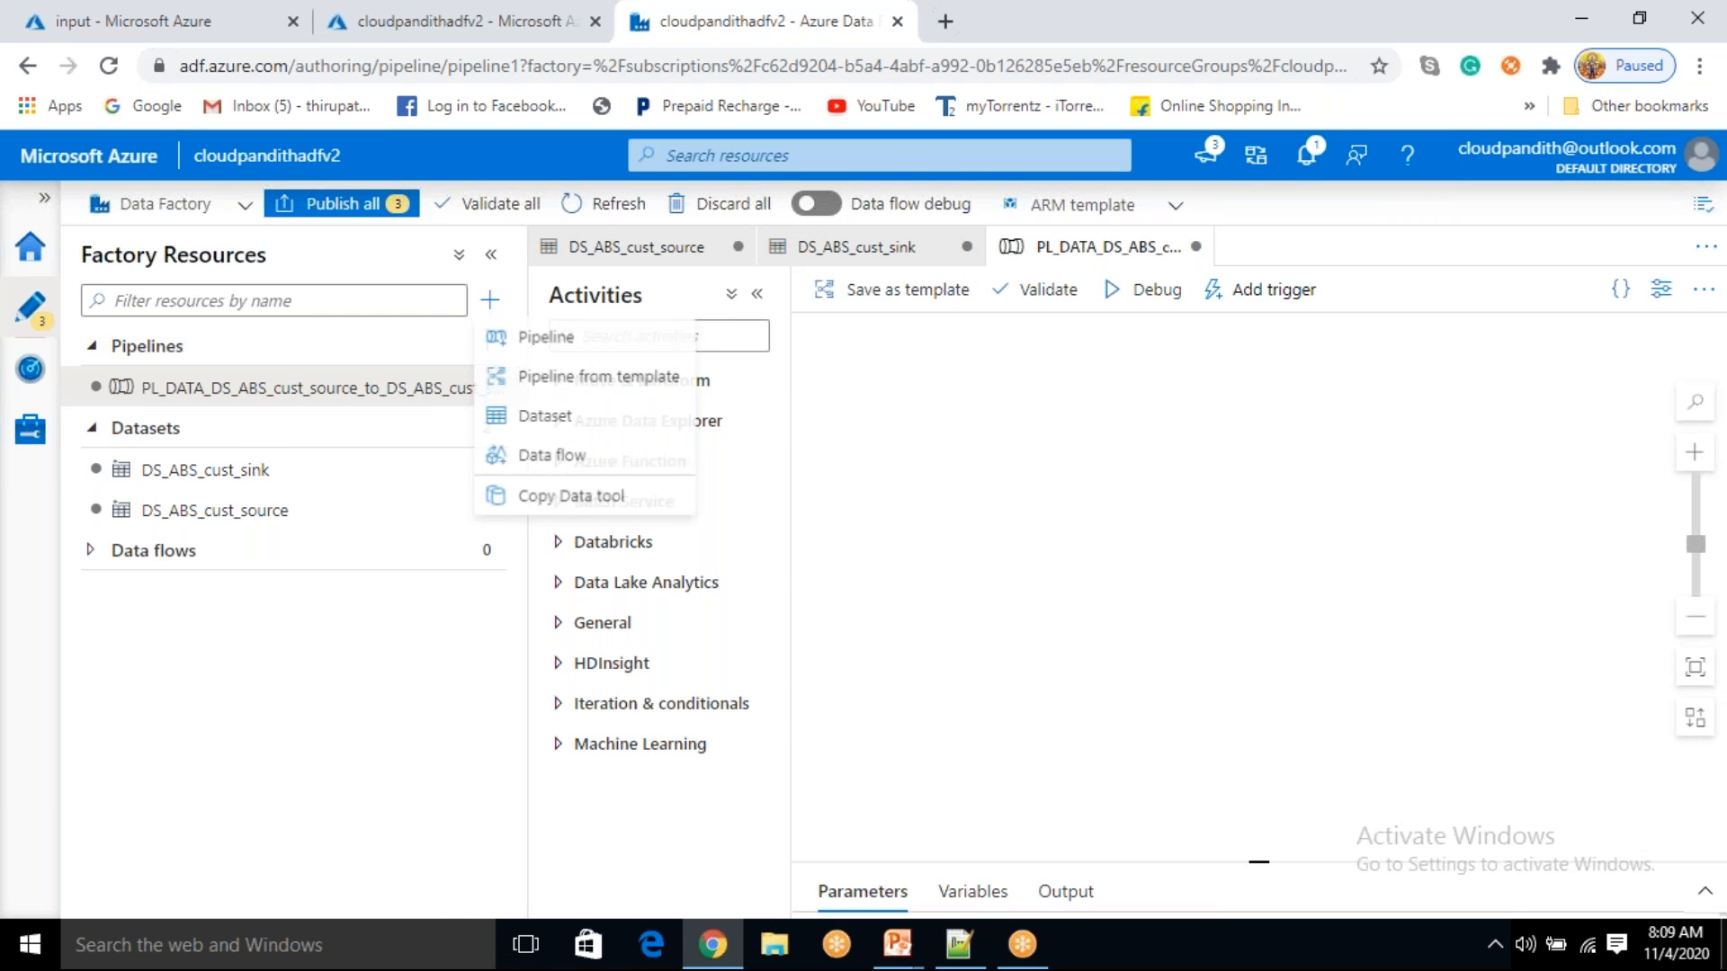
left_click(275, 661)
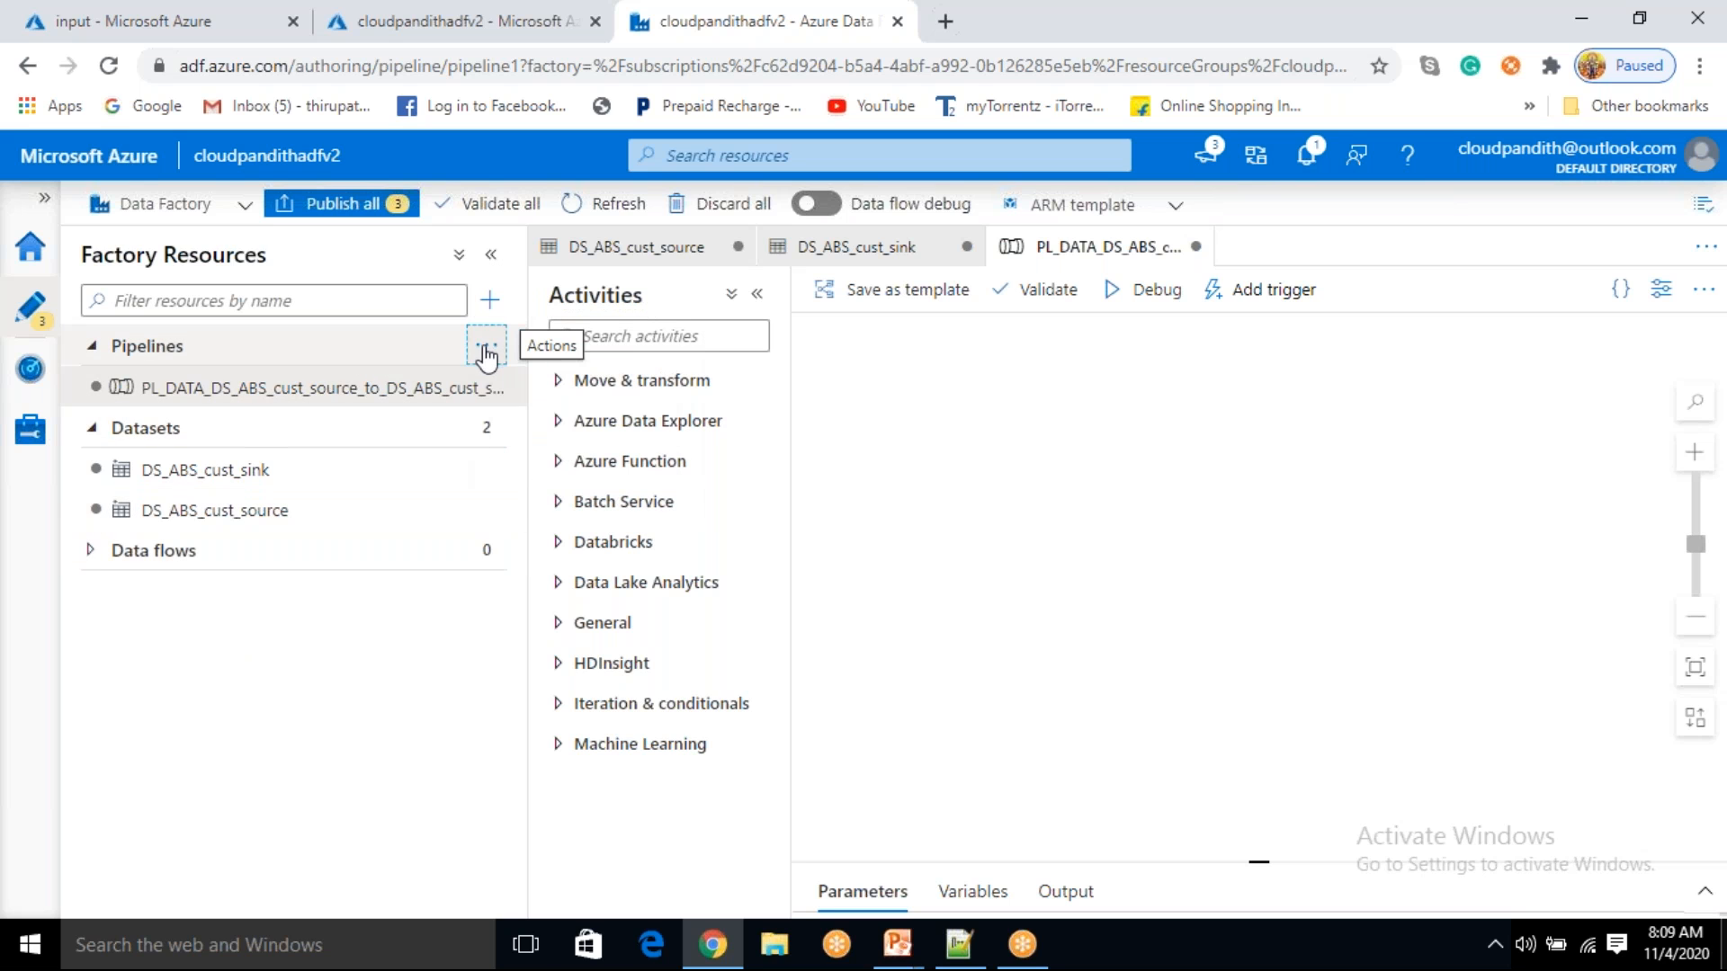
left_click(486, 354)
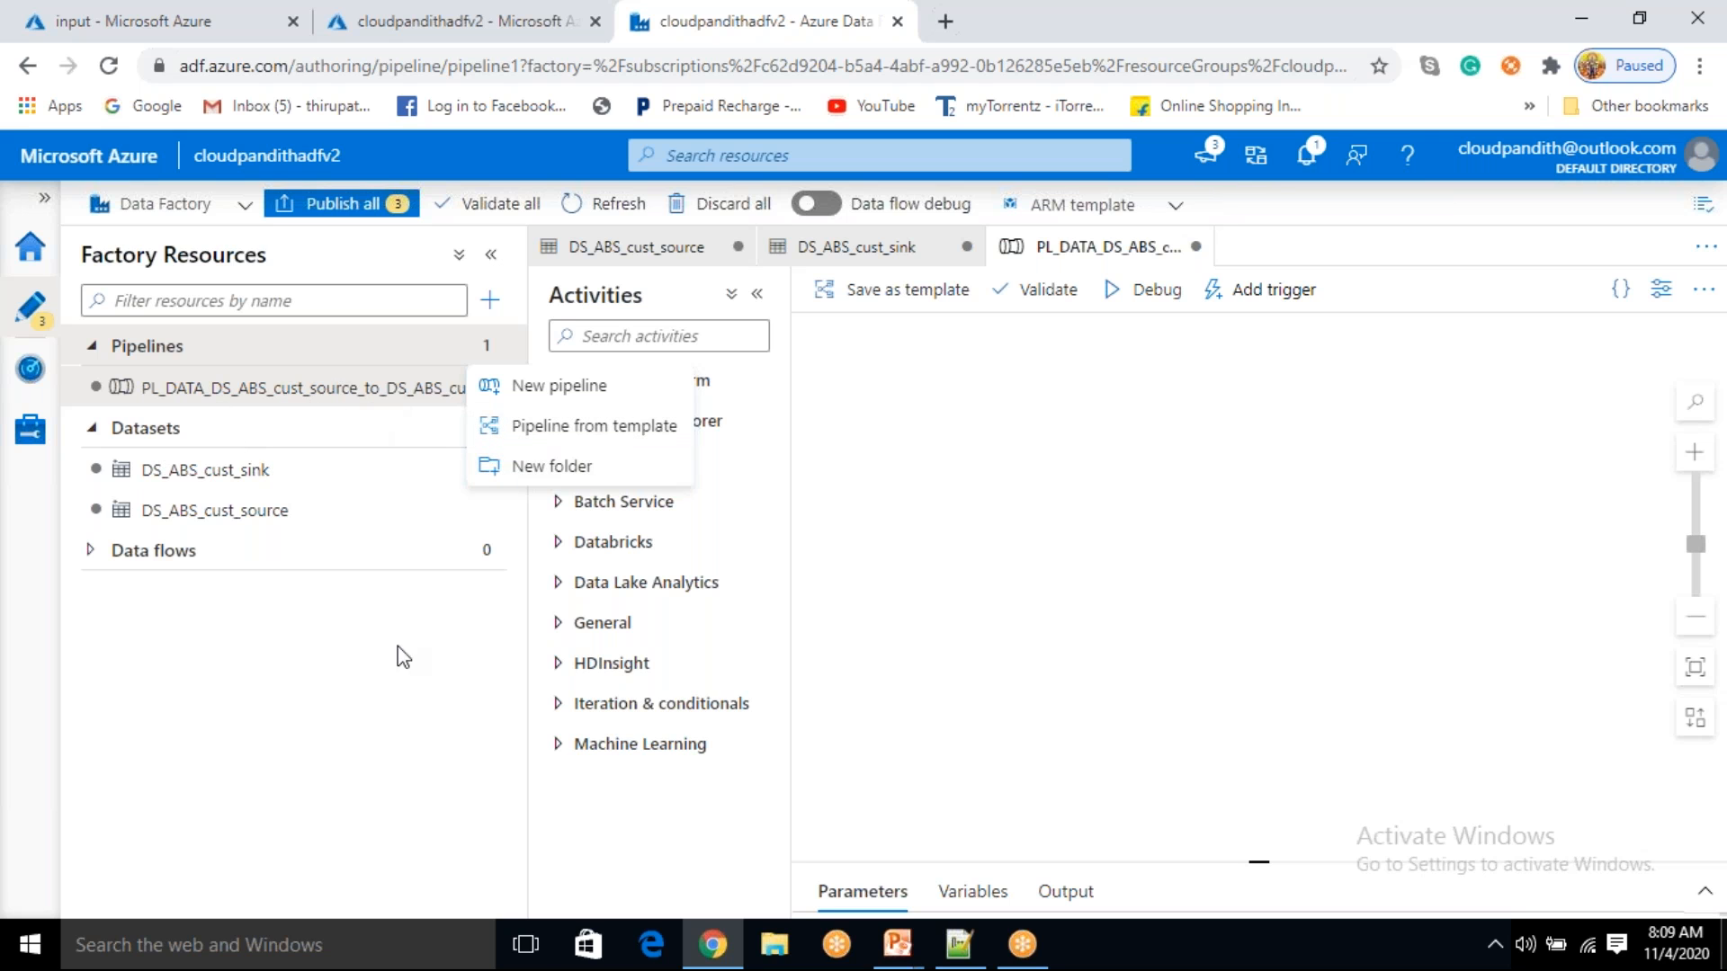
left_click(372, 720)
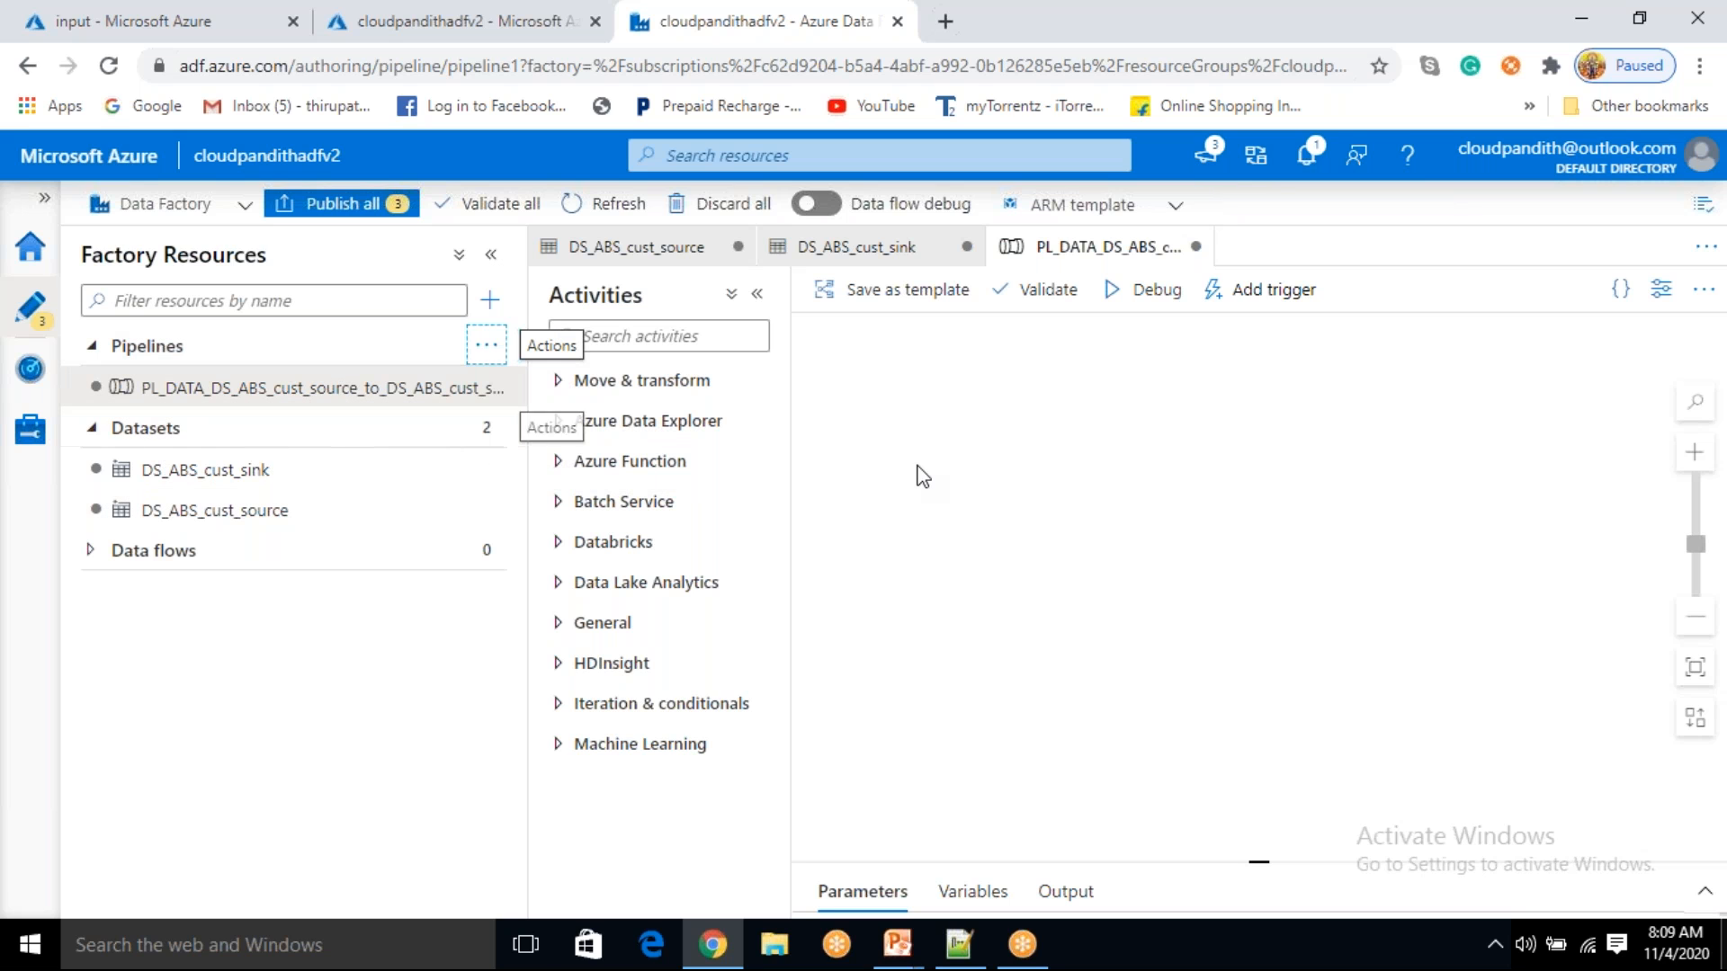
left_click(836, 454)
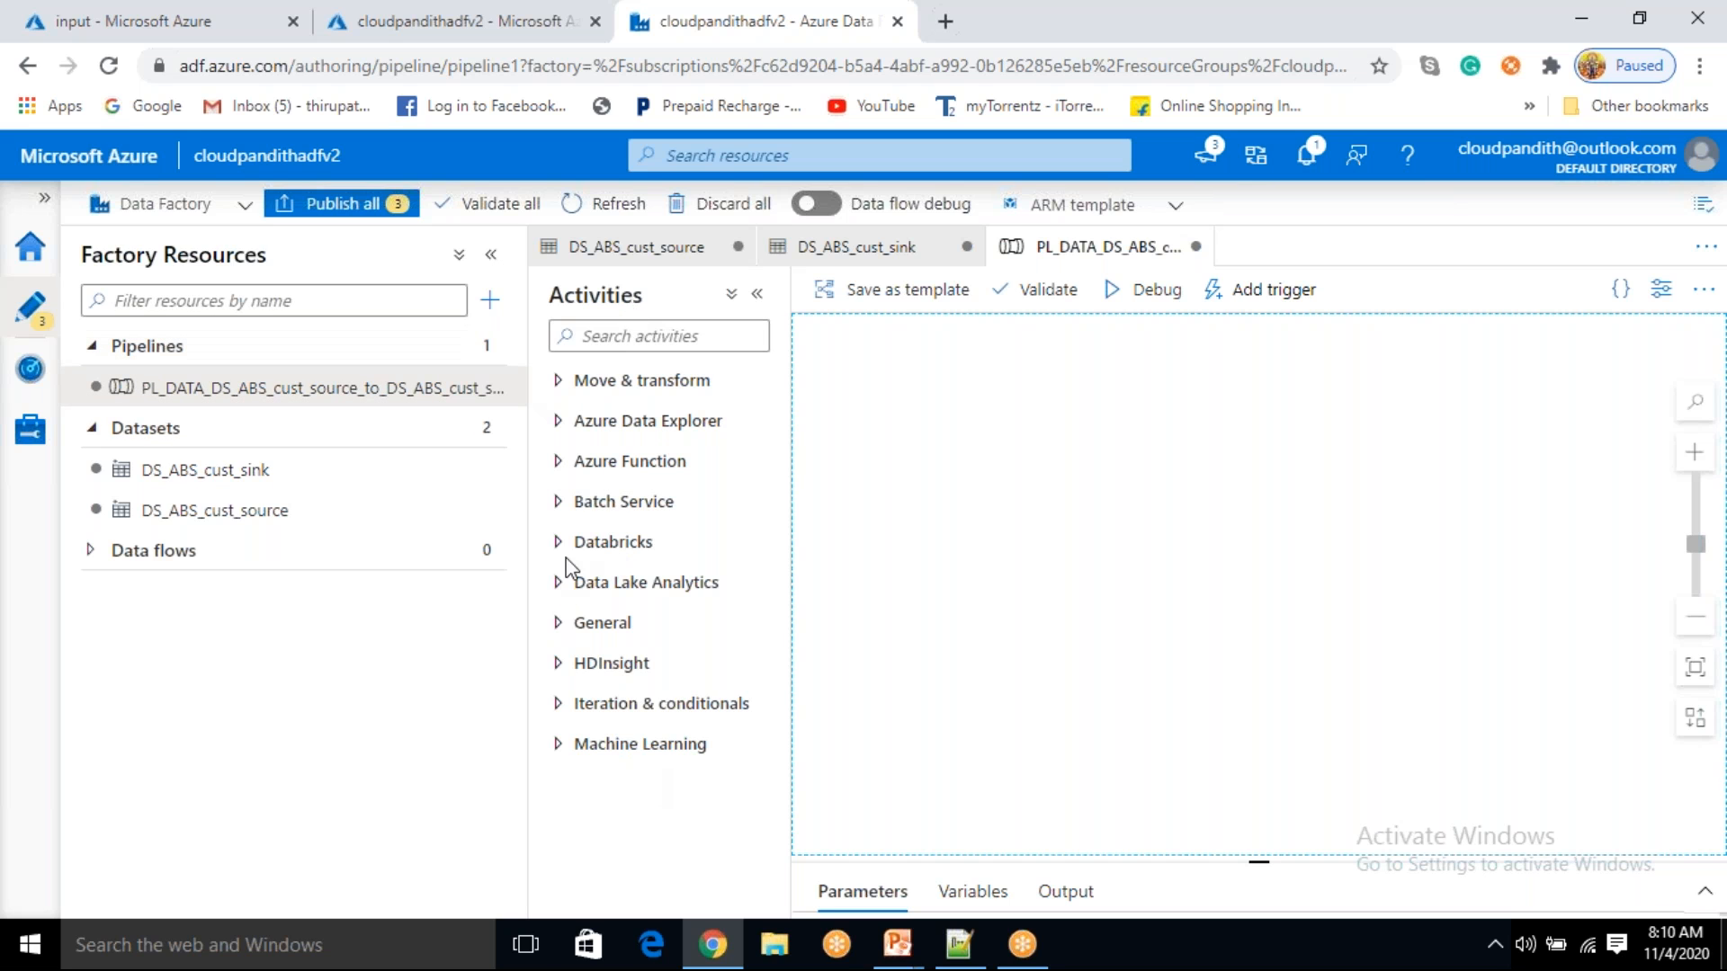
- Add a Copy data activity from the Move & transform group to the pipeline canvas and select it
left_click(559, 385)
left_click_drag(619, 423, 1105, 434)
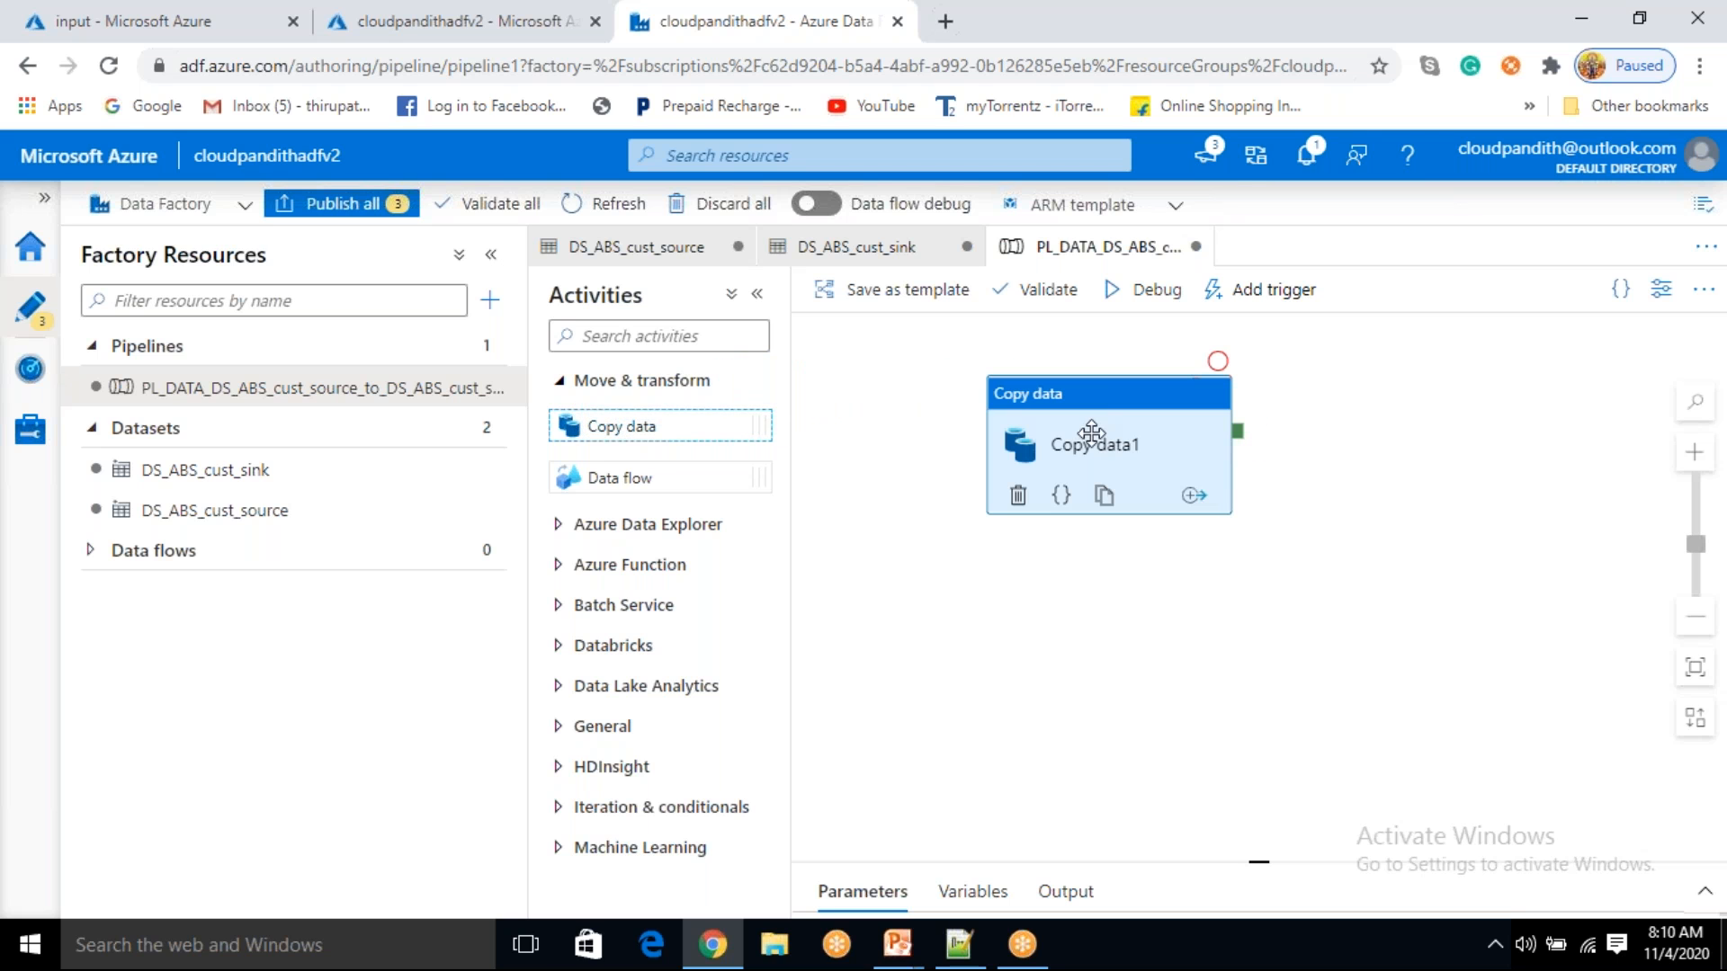
left_click(563, 387)
left_click(1194, 421)
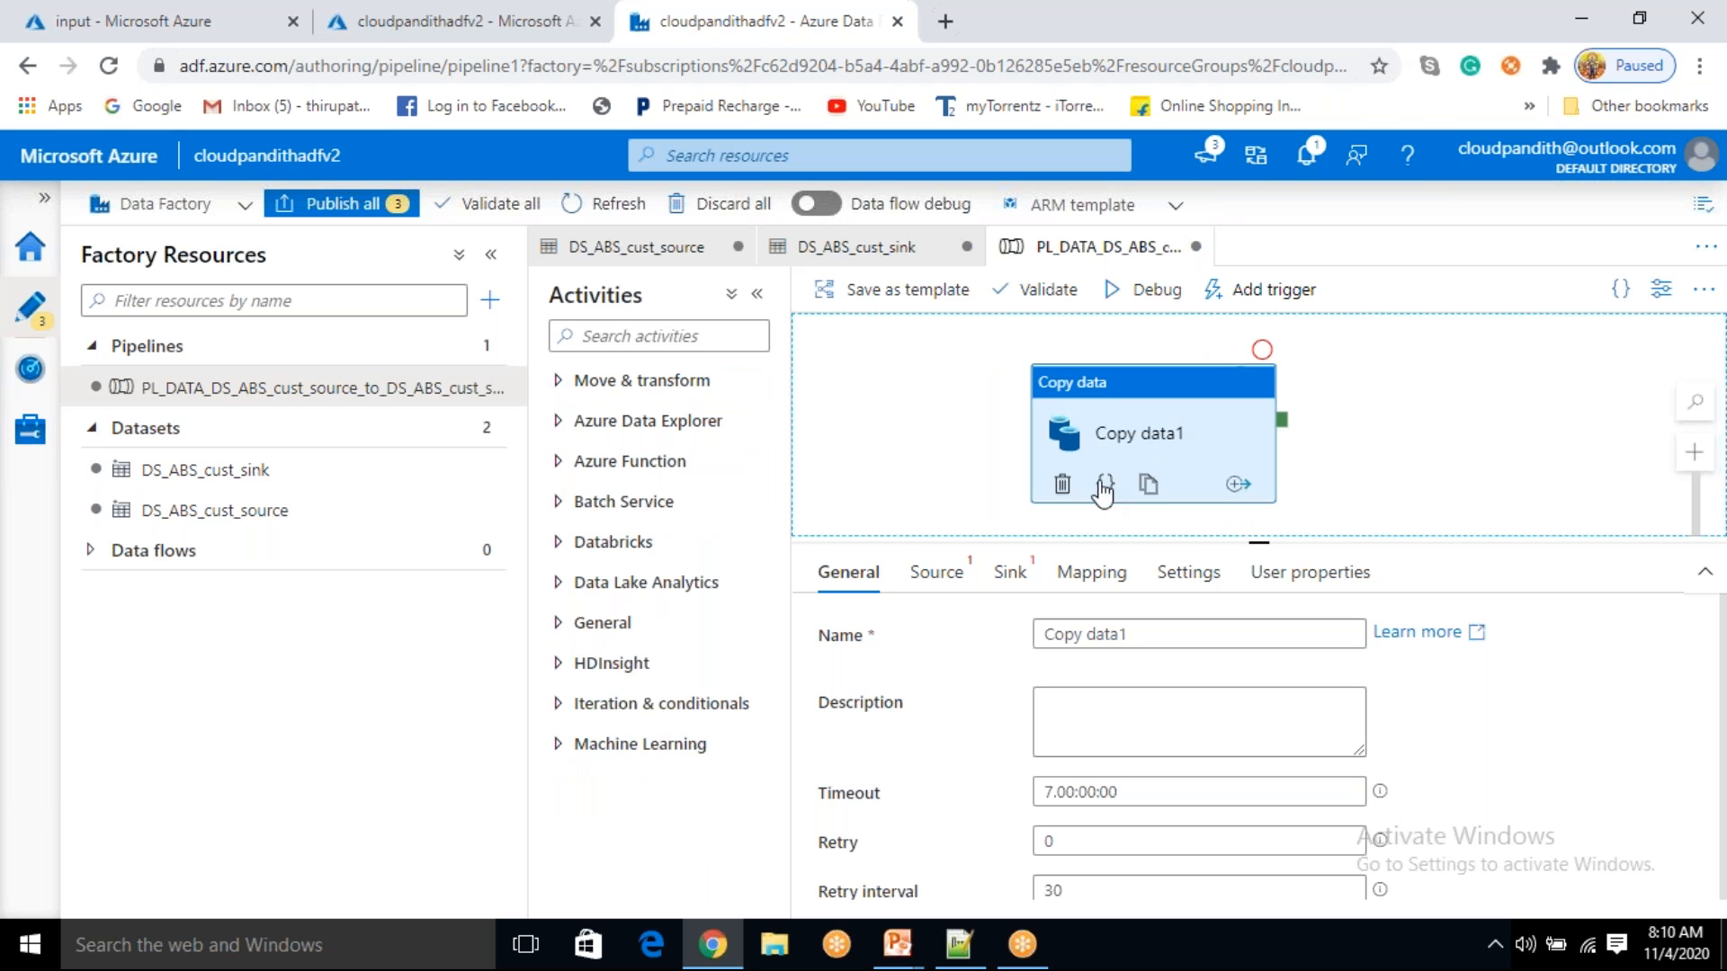
- Name the copy activity copy_DS_ABS_cust_source_to_DS_ABS_cust_sink
left_click(935, 572)
left_click(868, 576)
left_click_drag(1124, 634, 1046, 637)
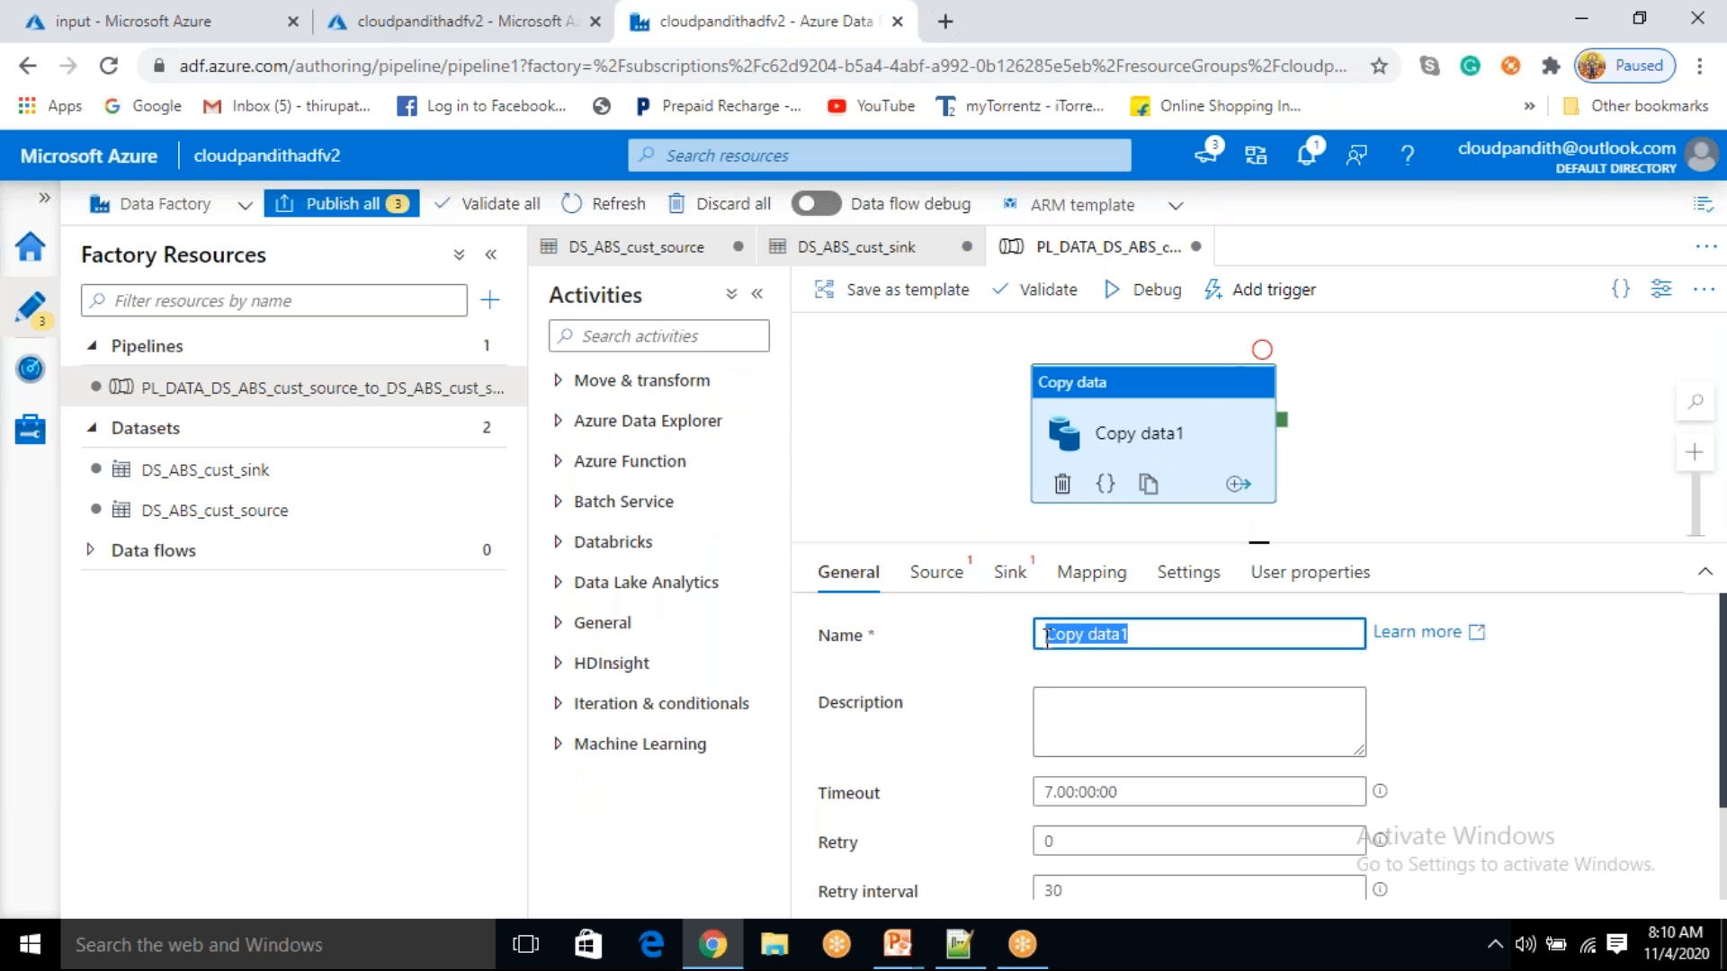
key("BackSpace")
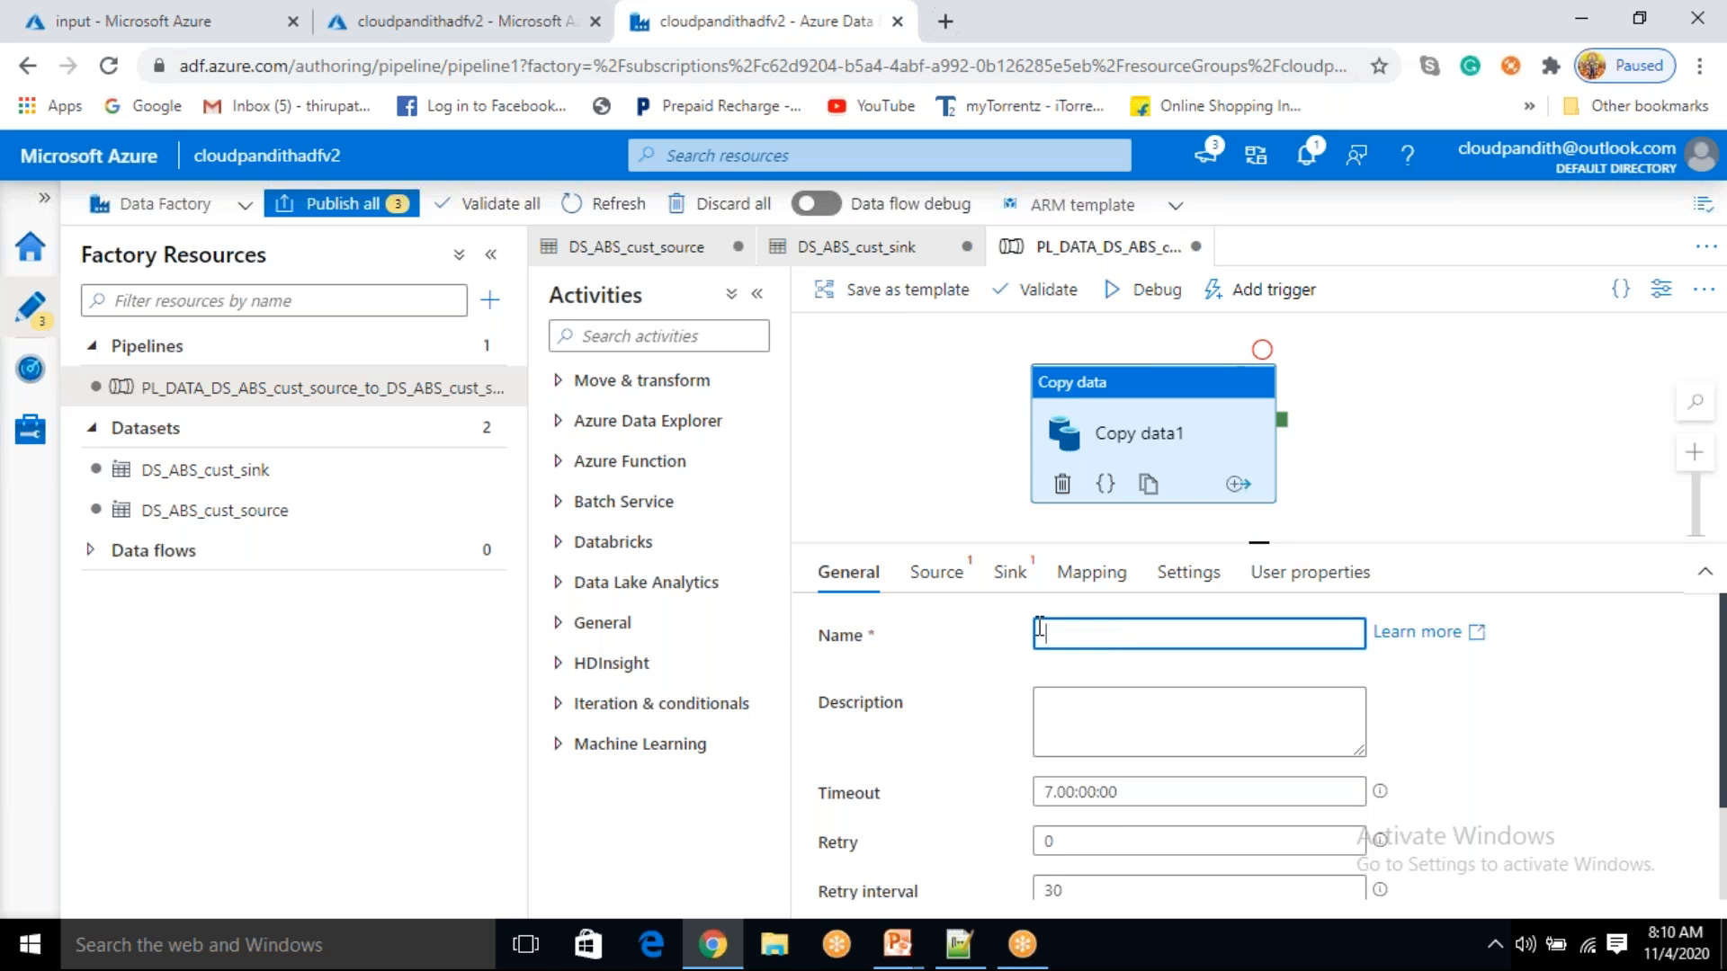
type("copy_DS_abd")
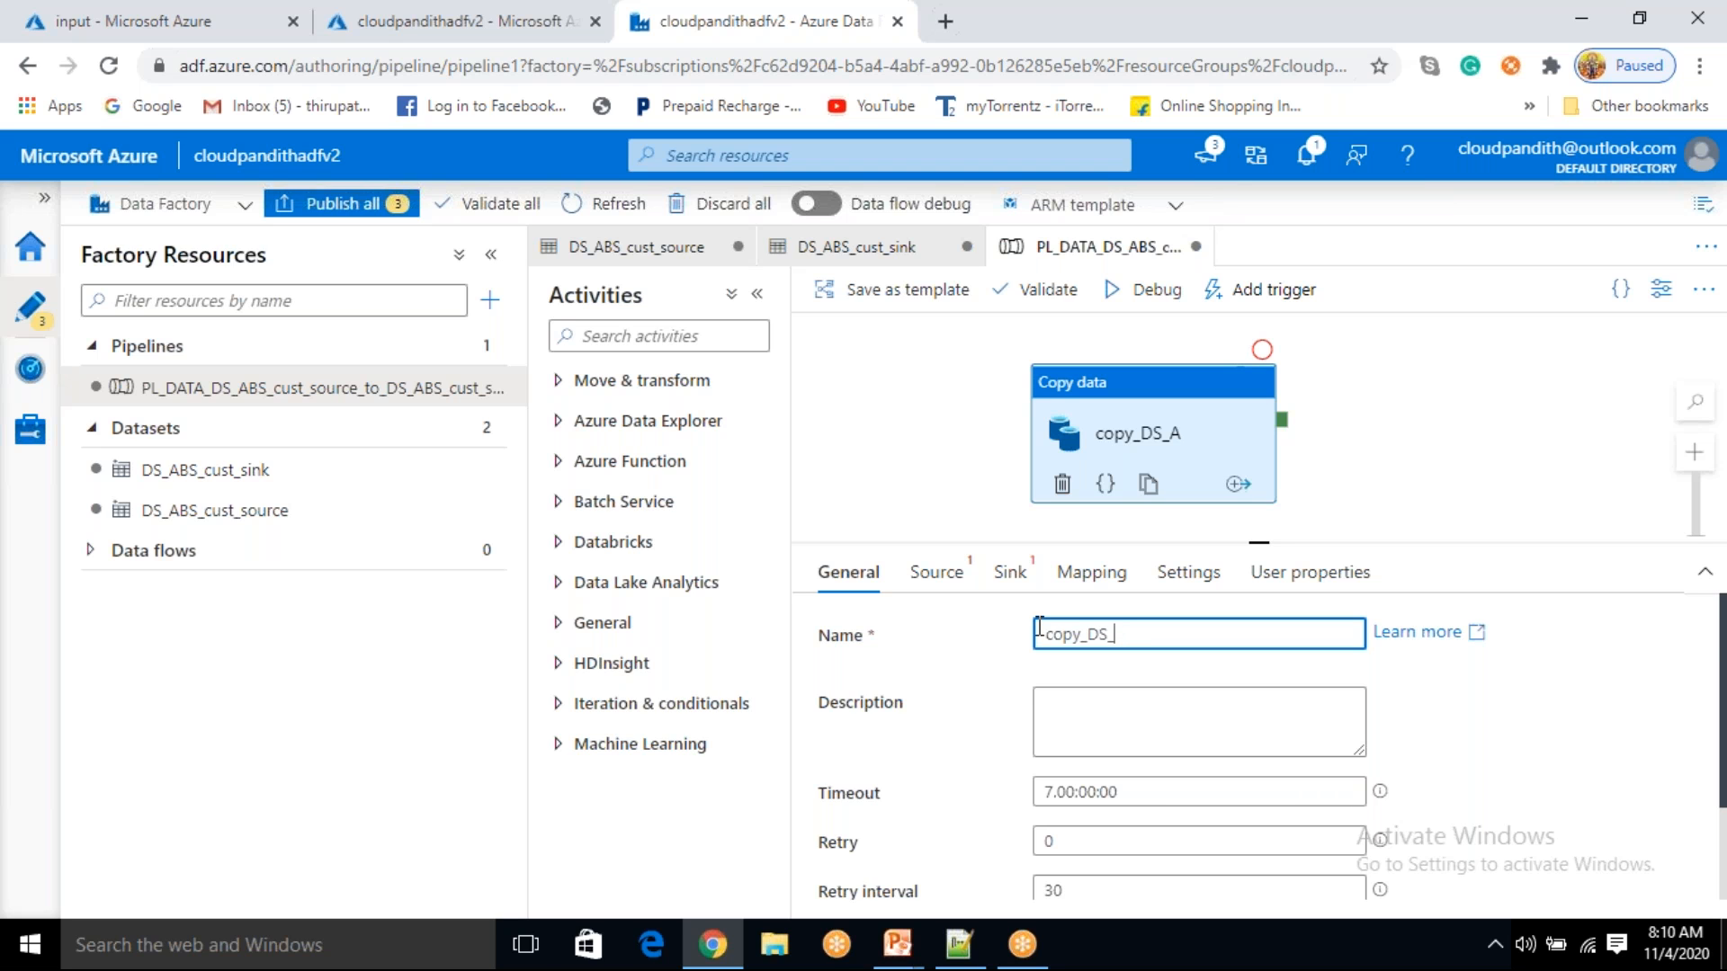
key("BackSpace")
key("BackSpace")
key("BackSpace")
type("ABS_C")
key("BackSpace")
type("cust_sink_")
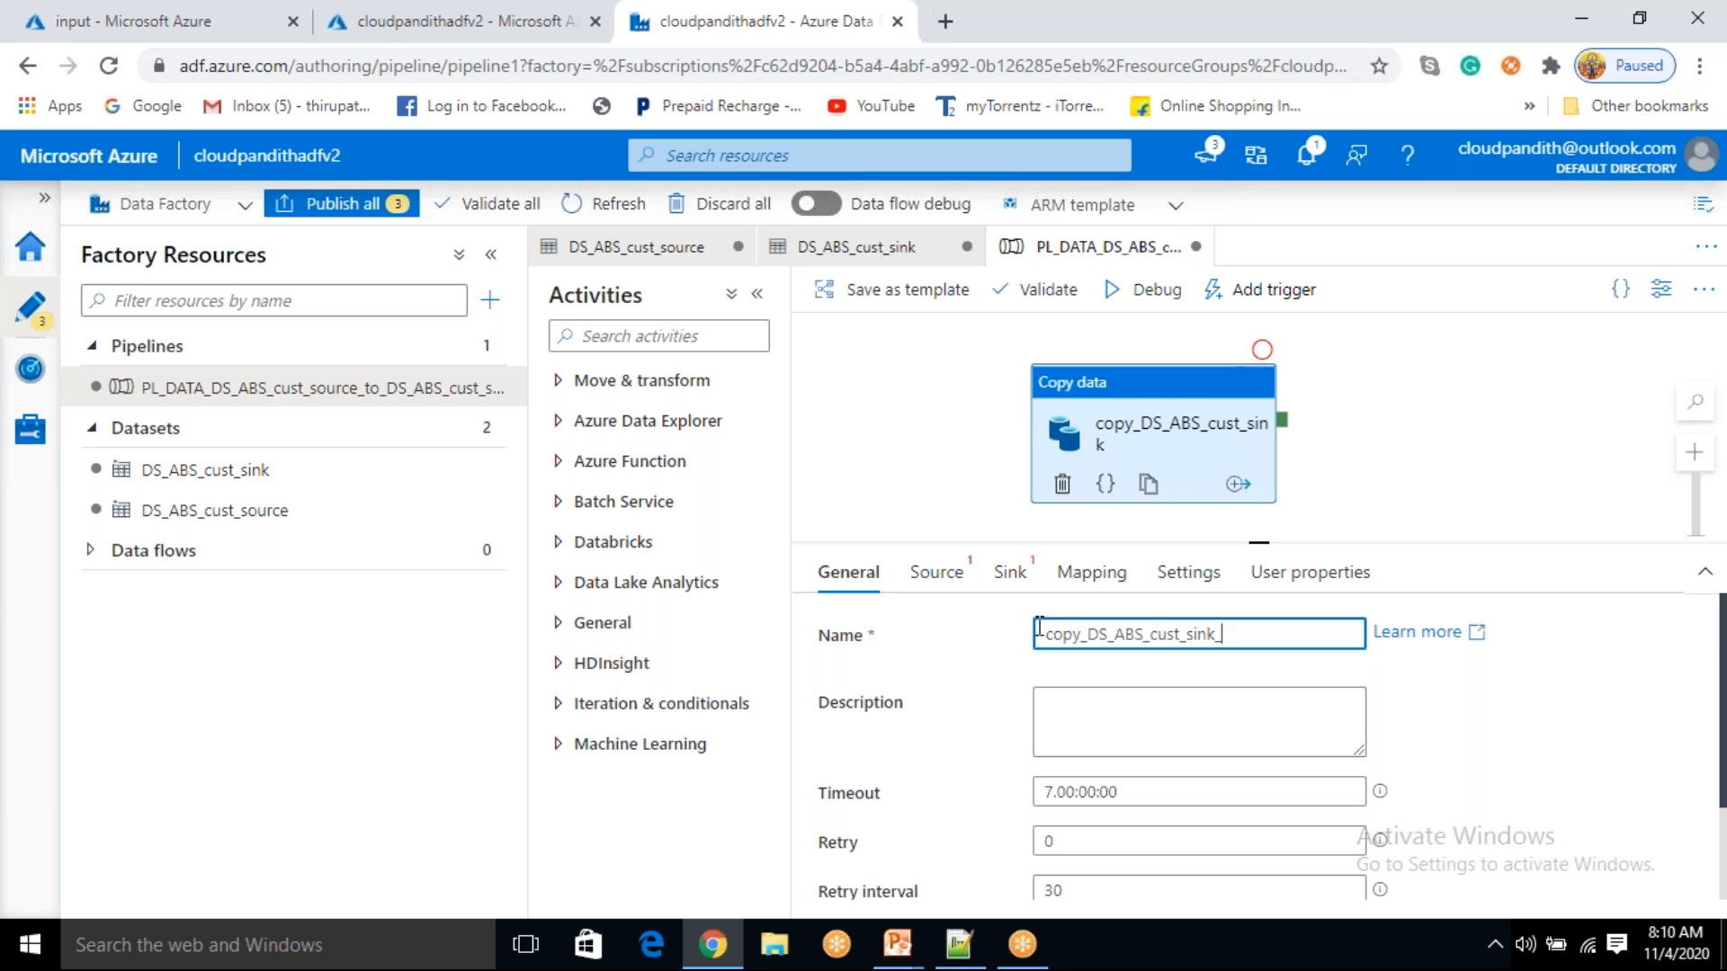
type("to_DS_ABS_cust")
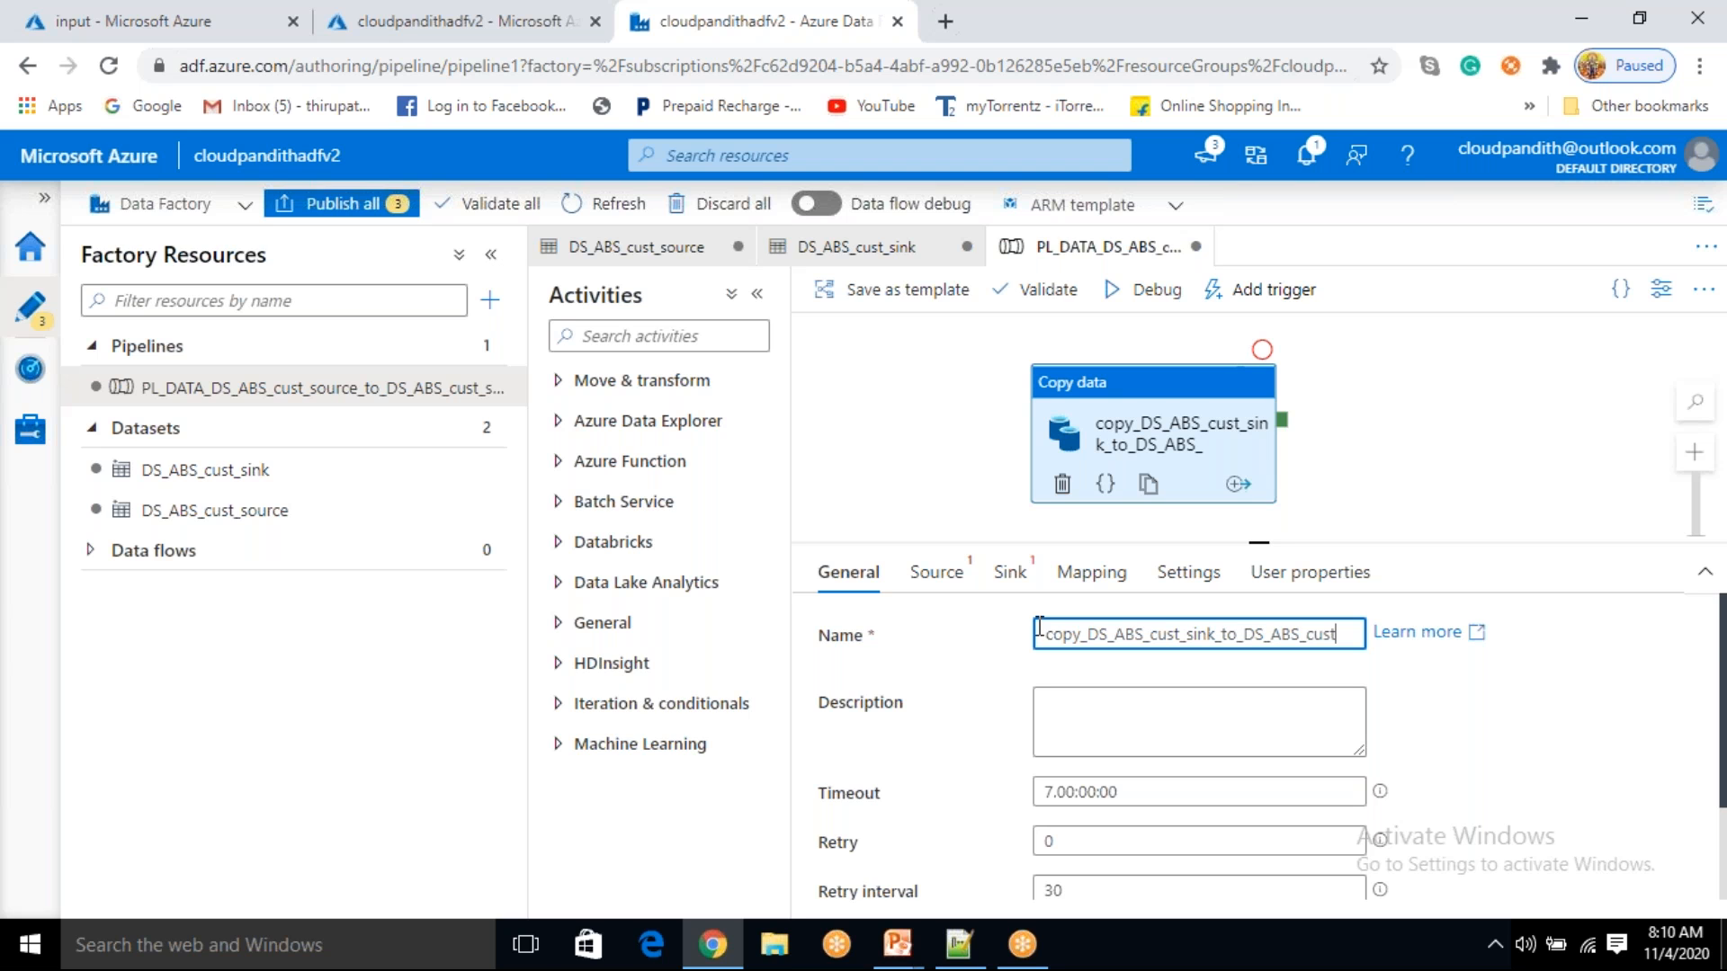
type("_sink")
key("Left")
key("Left")
key("Left")
key("Left")
key("Left")
key("Left")
key("Left")
key("Left")
key("Left")
key("Left")
key("Left")
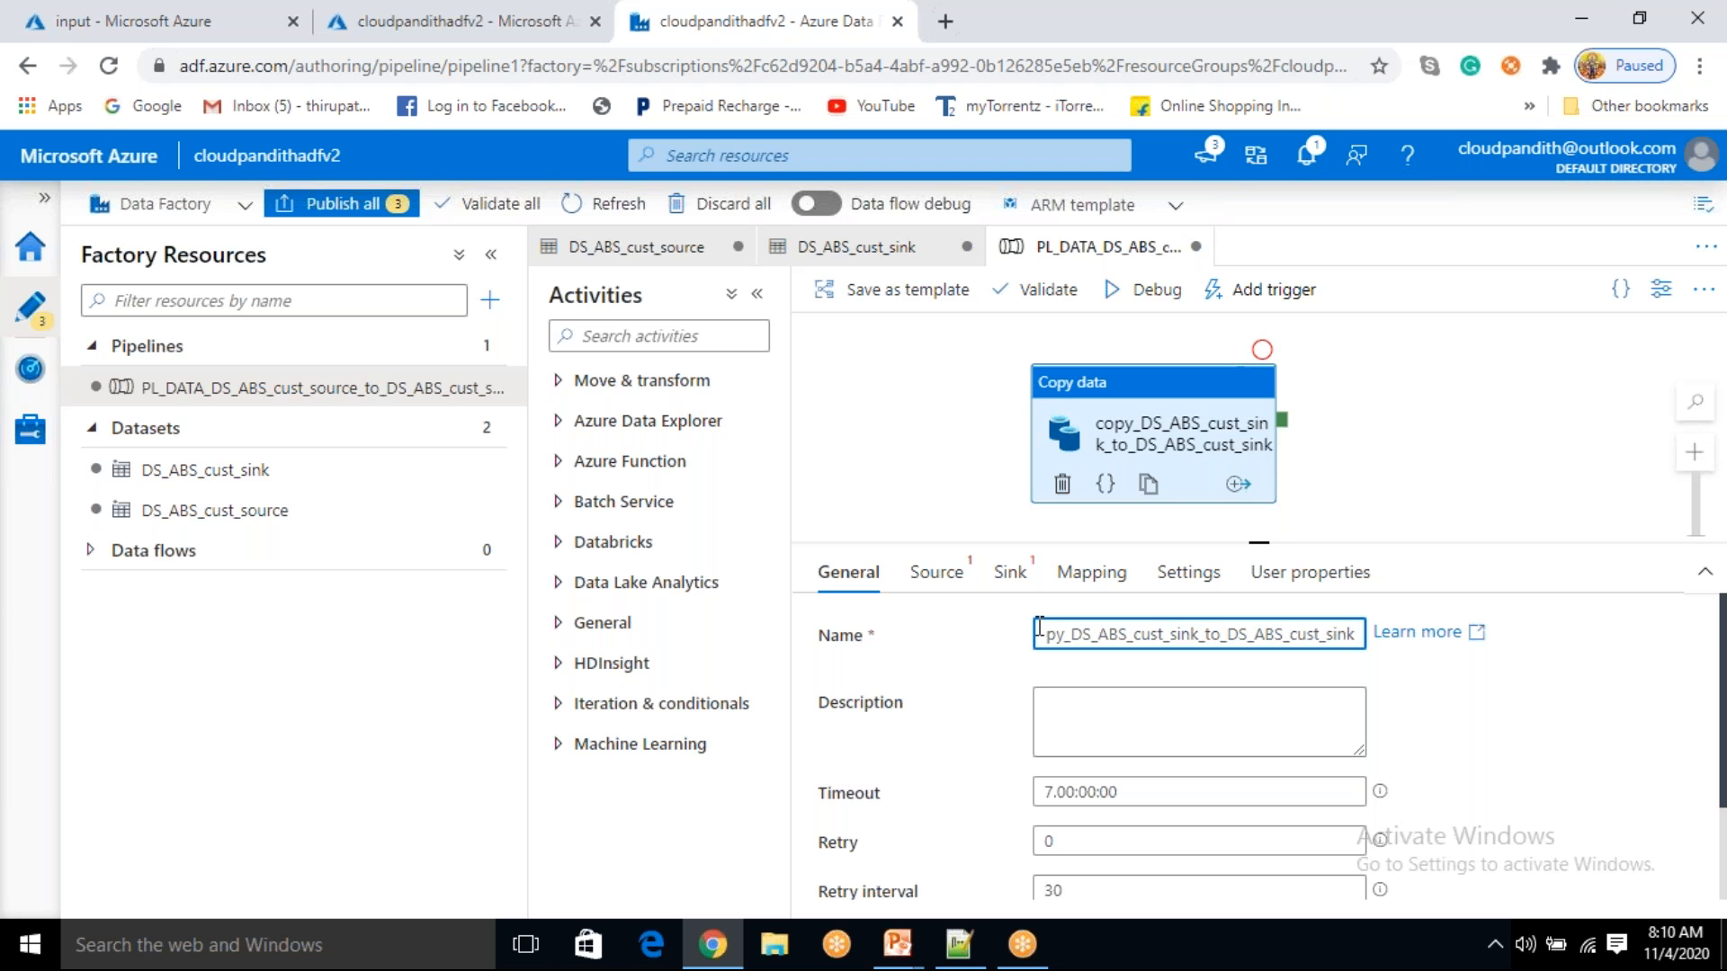
key("BackSpace")
key("BackSpace")
key("BackSpace")
type("our")
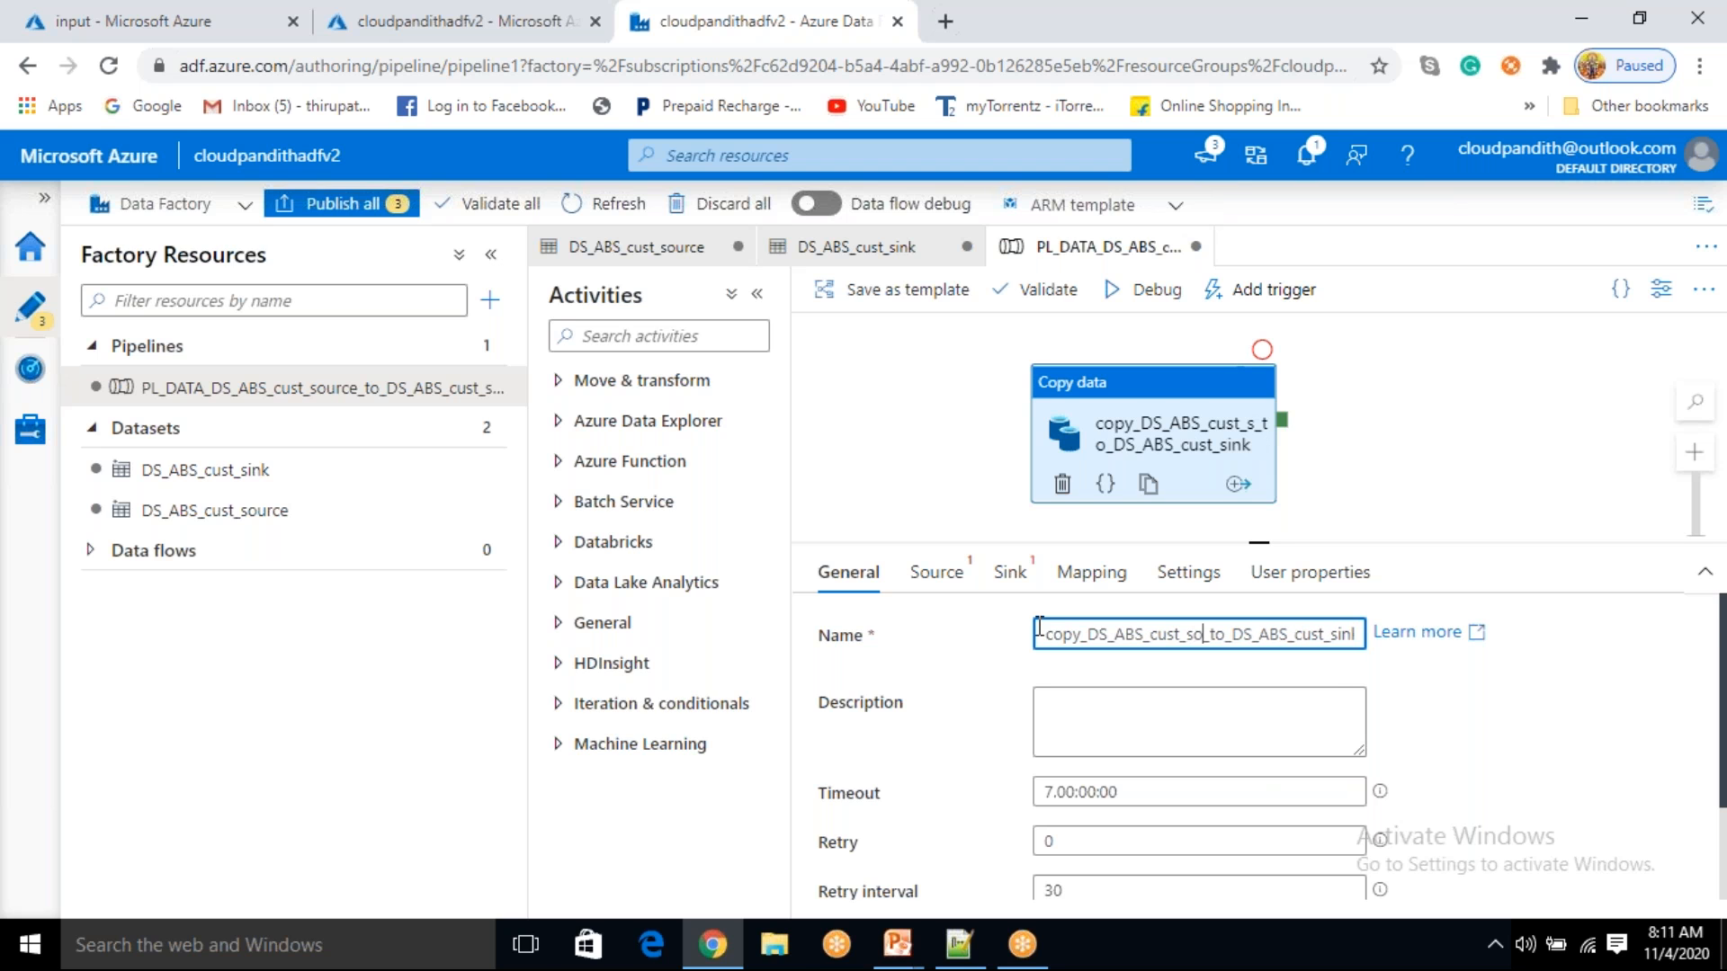
type("ce")
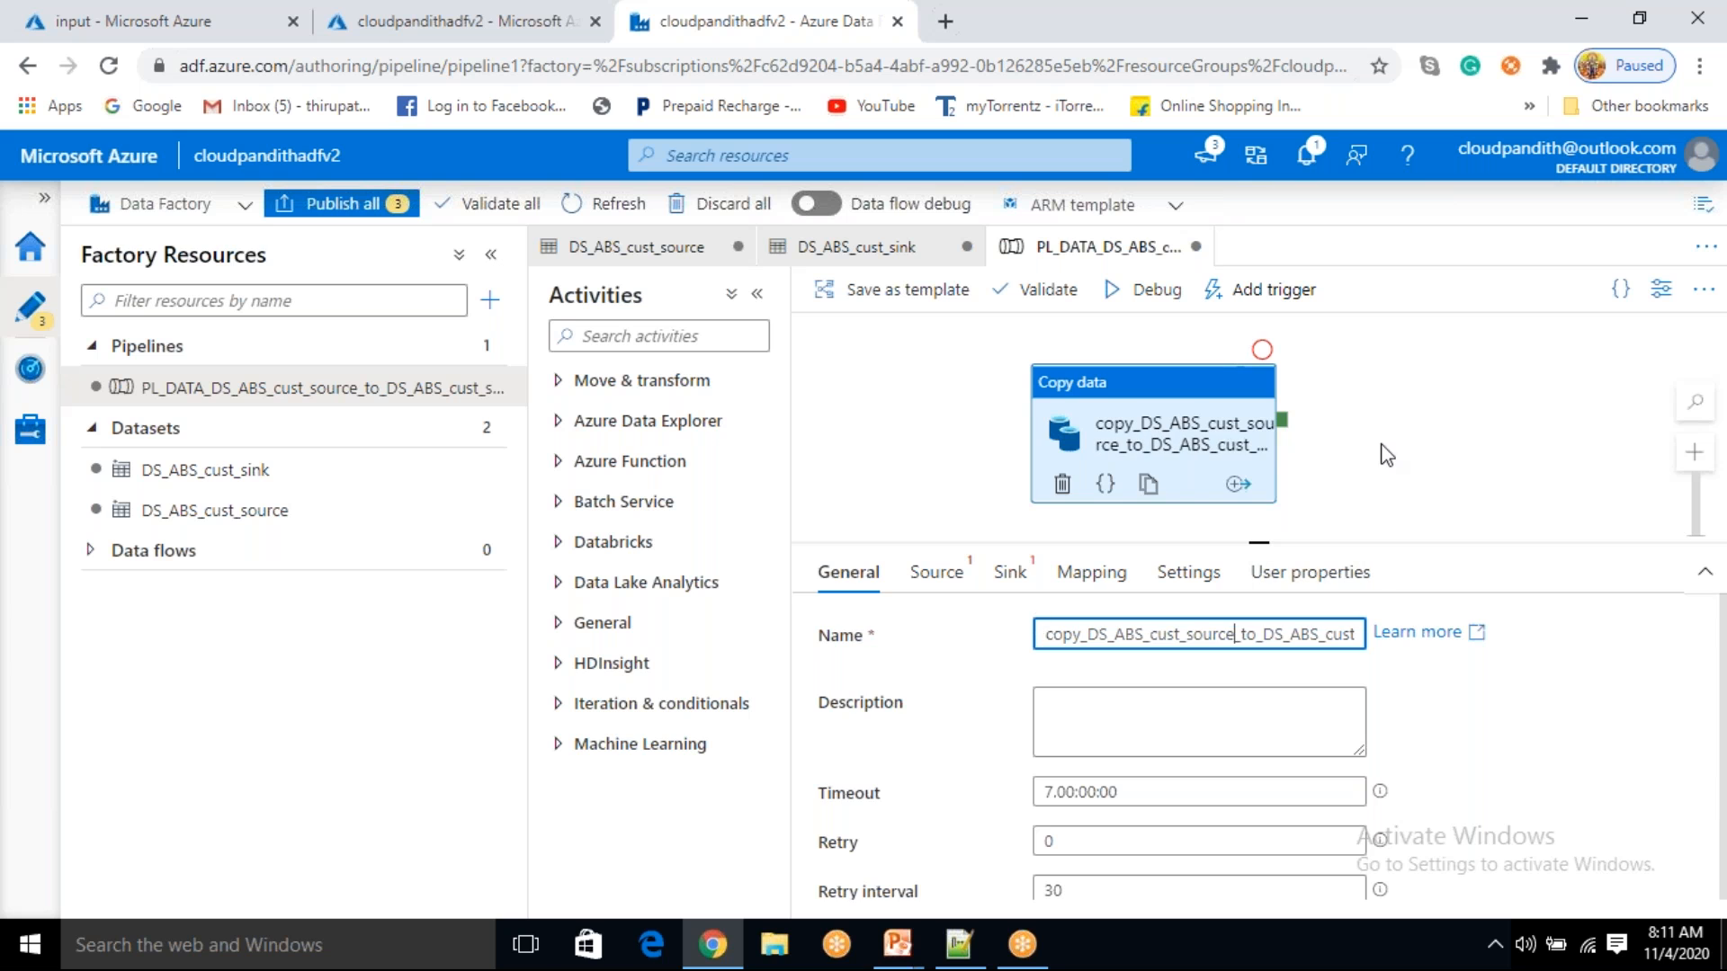
left_click(1207, 454)
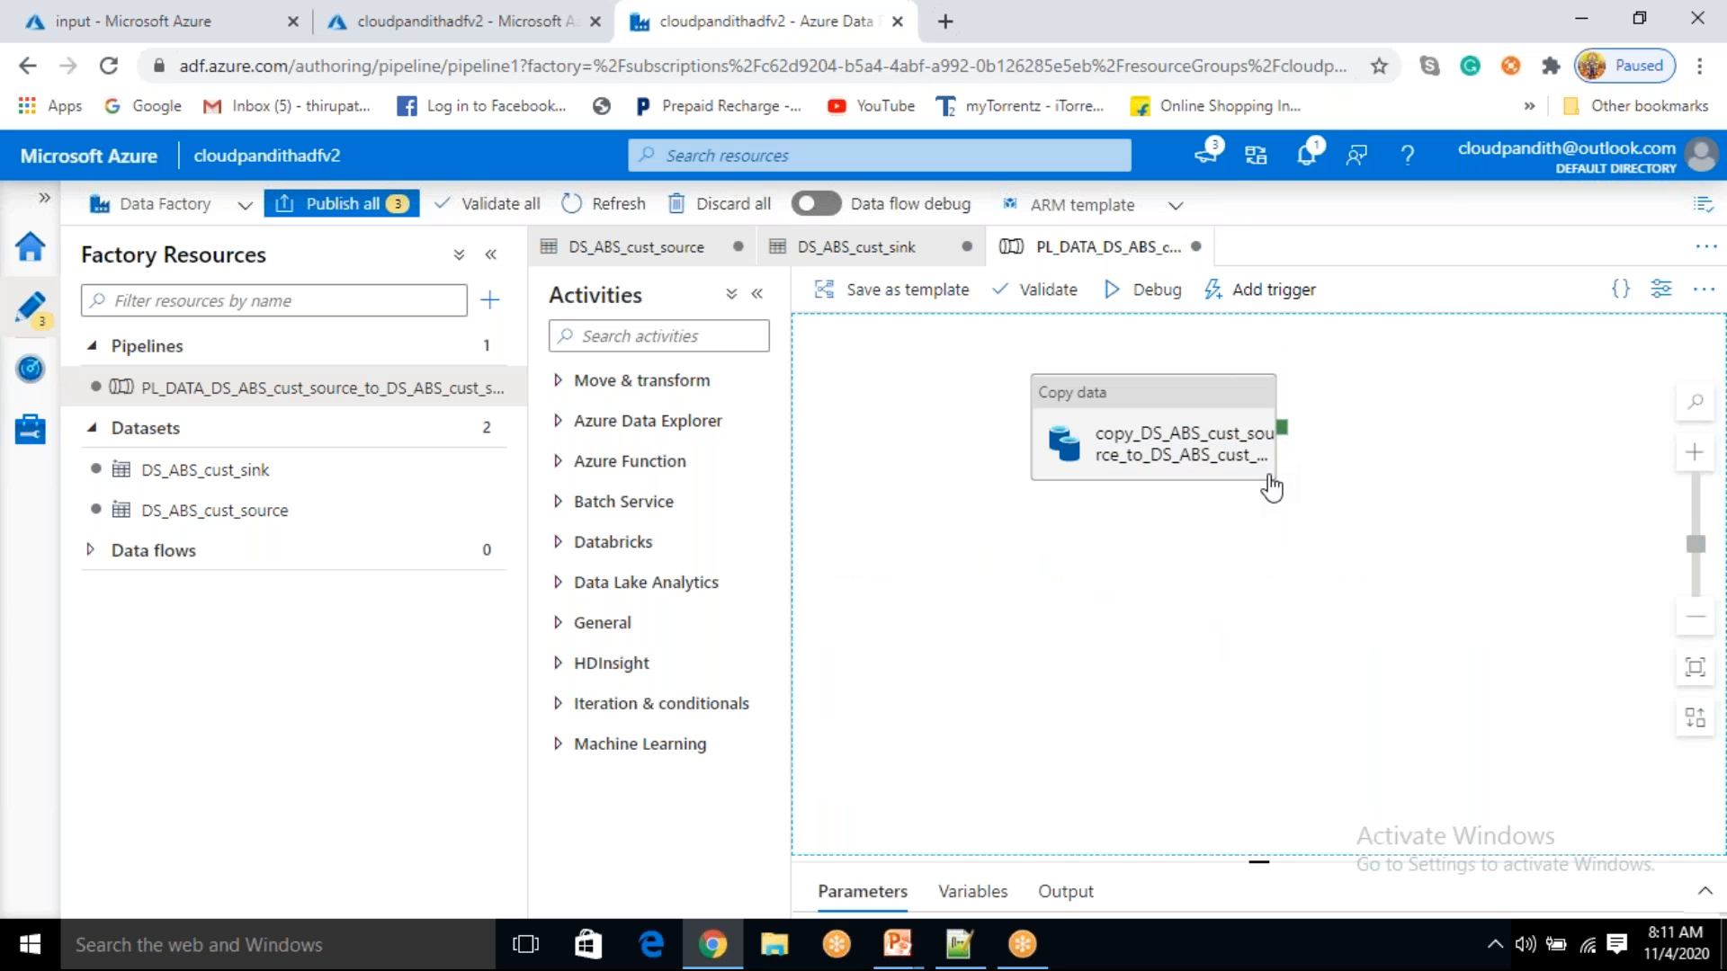
left_click(1160, 450)
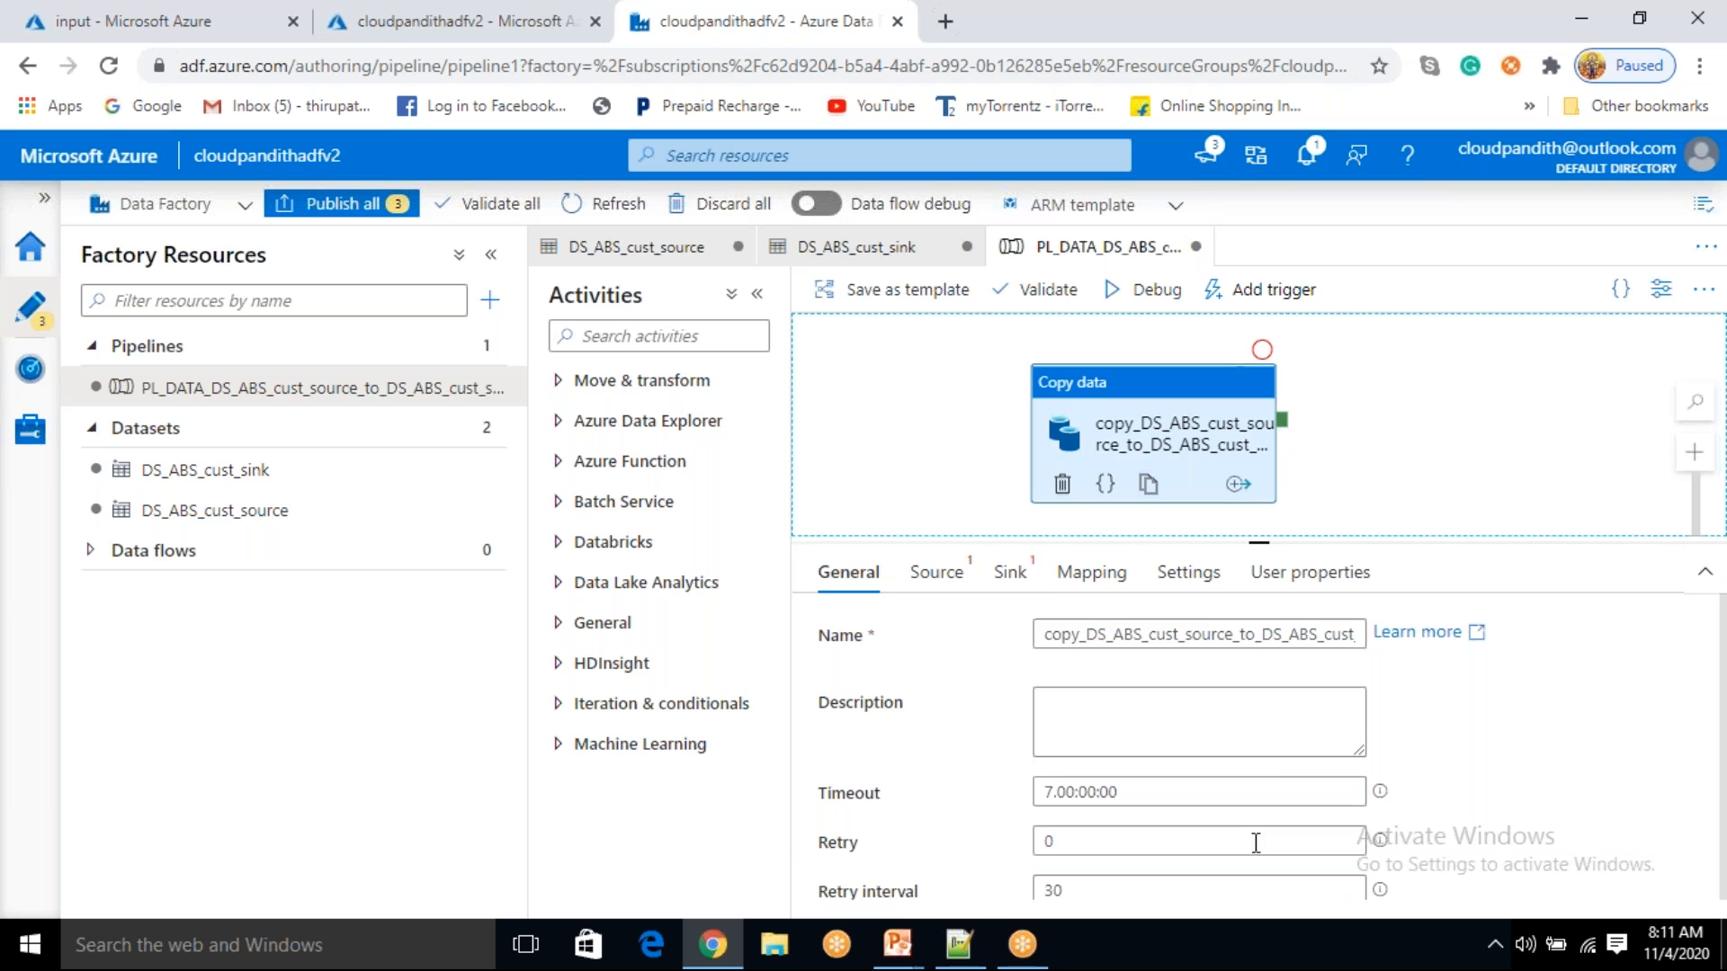
- Check the Timeout format hint and set the copy activity's timeout to 0.24:00:00
left_click(936, 572)
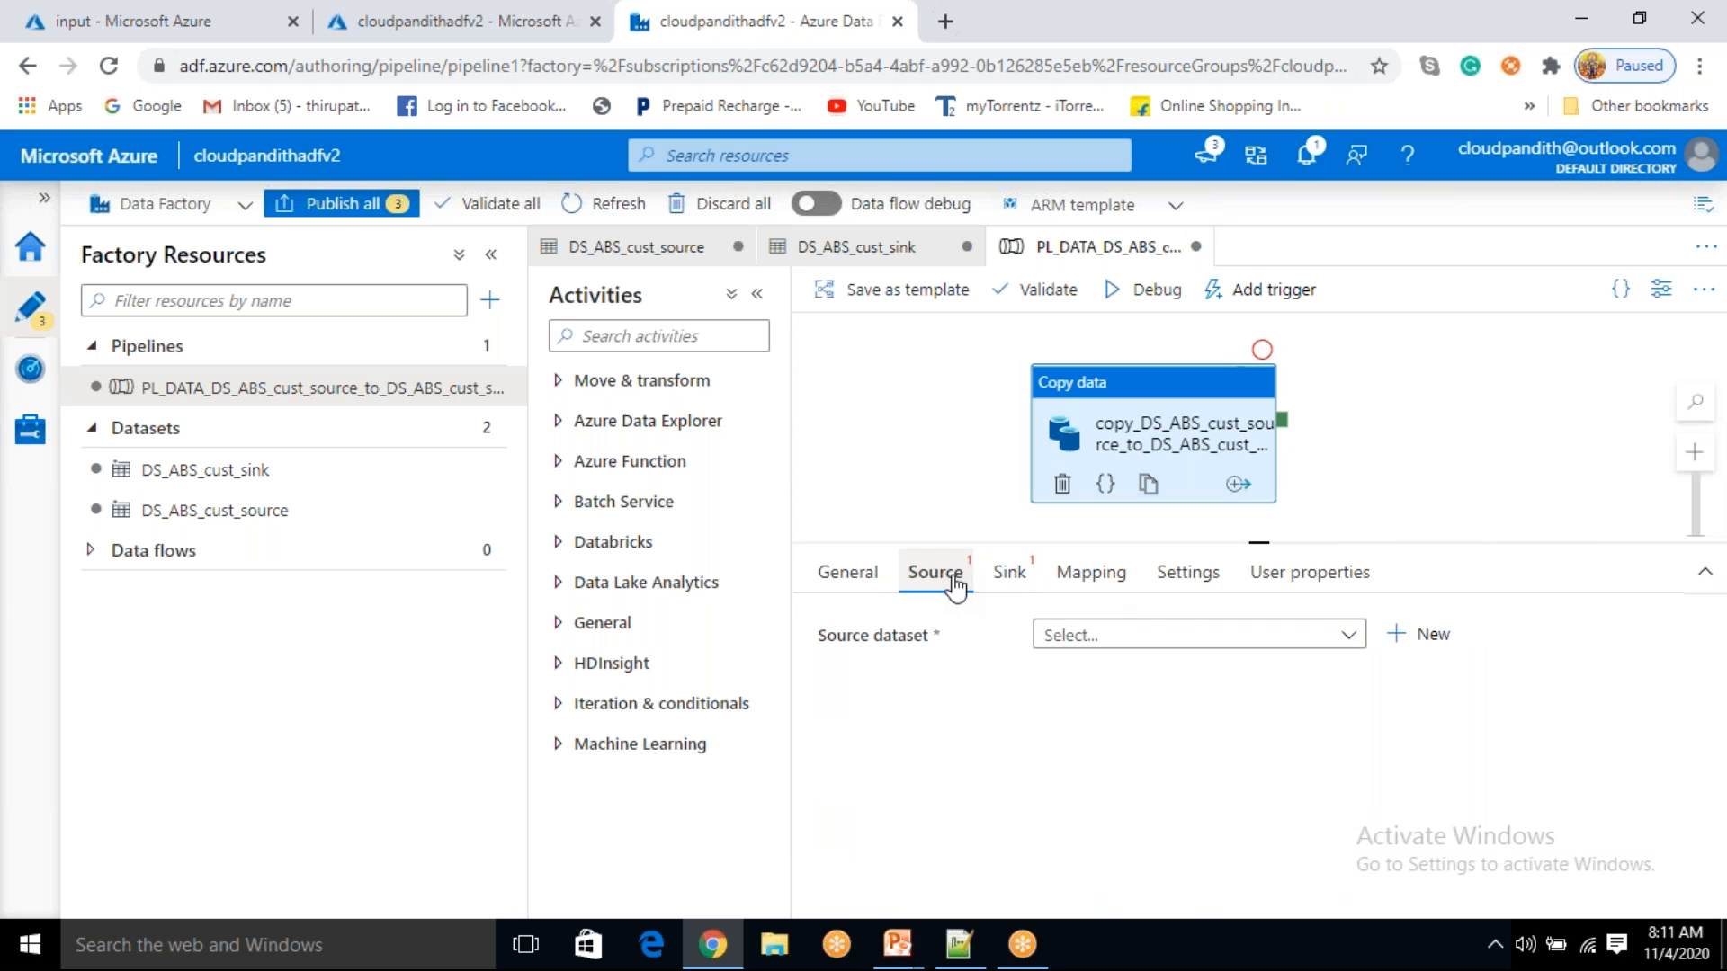
left_click(848, 571)
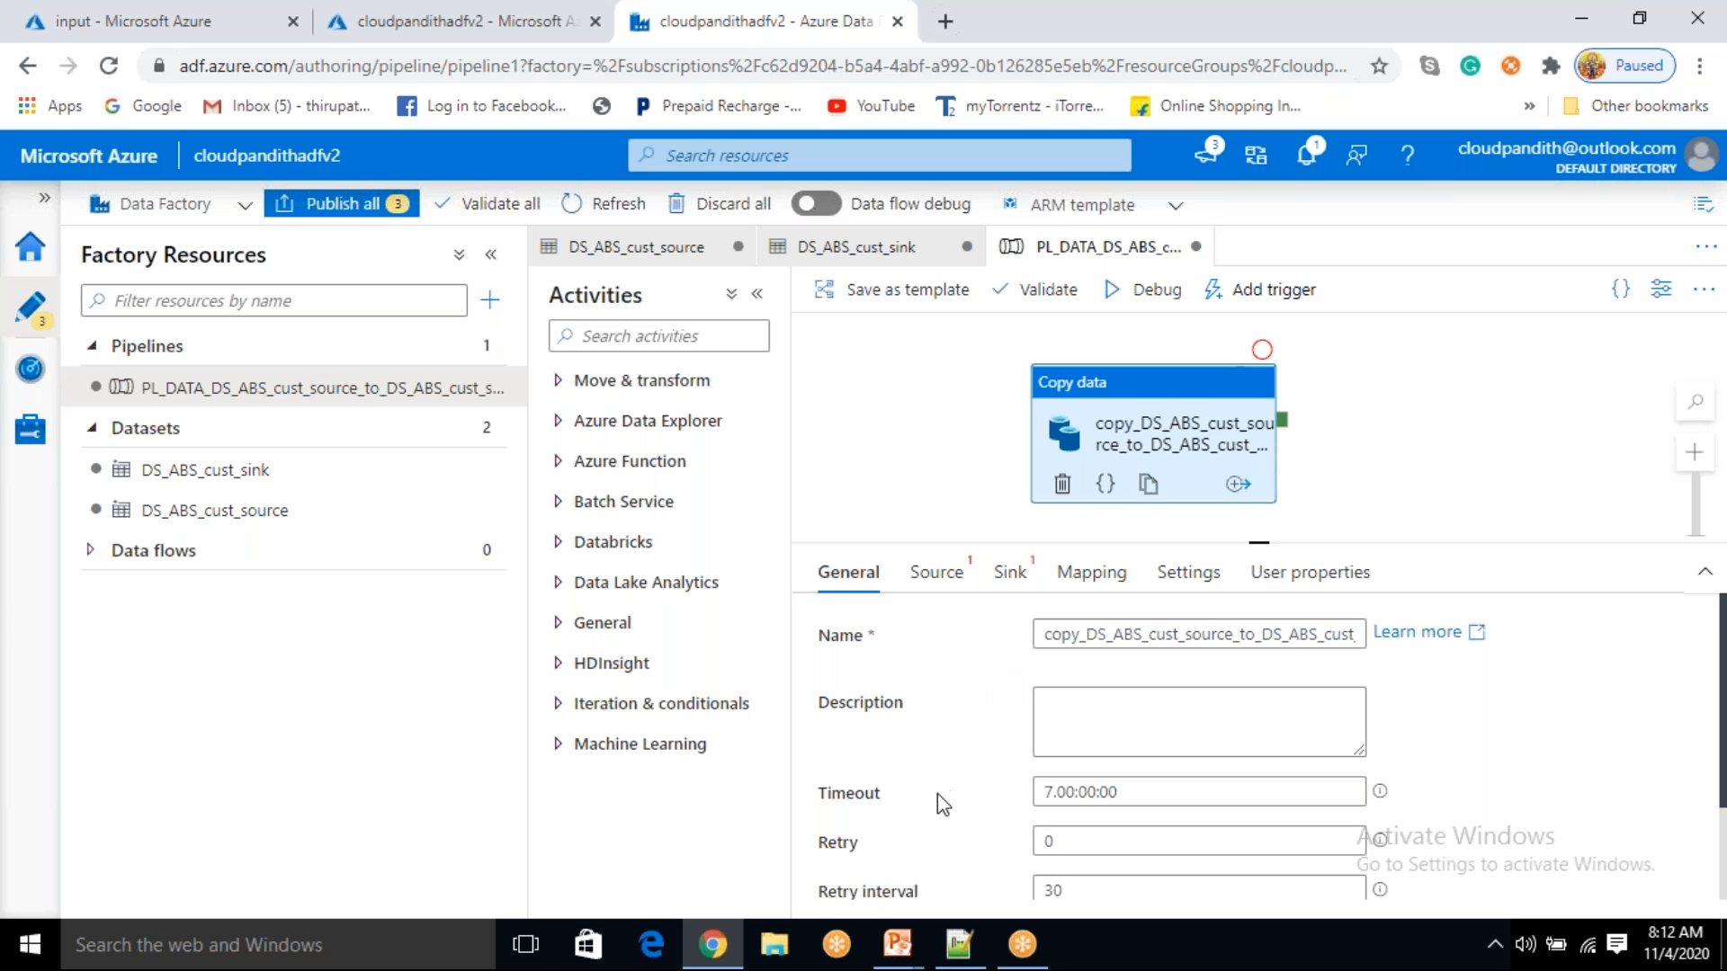
scroll(1052, 807, "down", 2)
left_click_drag(1144, 656, 1041, 657)
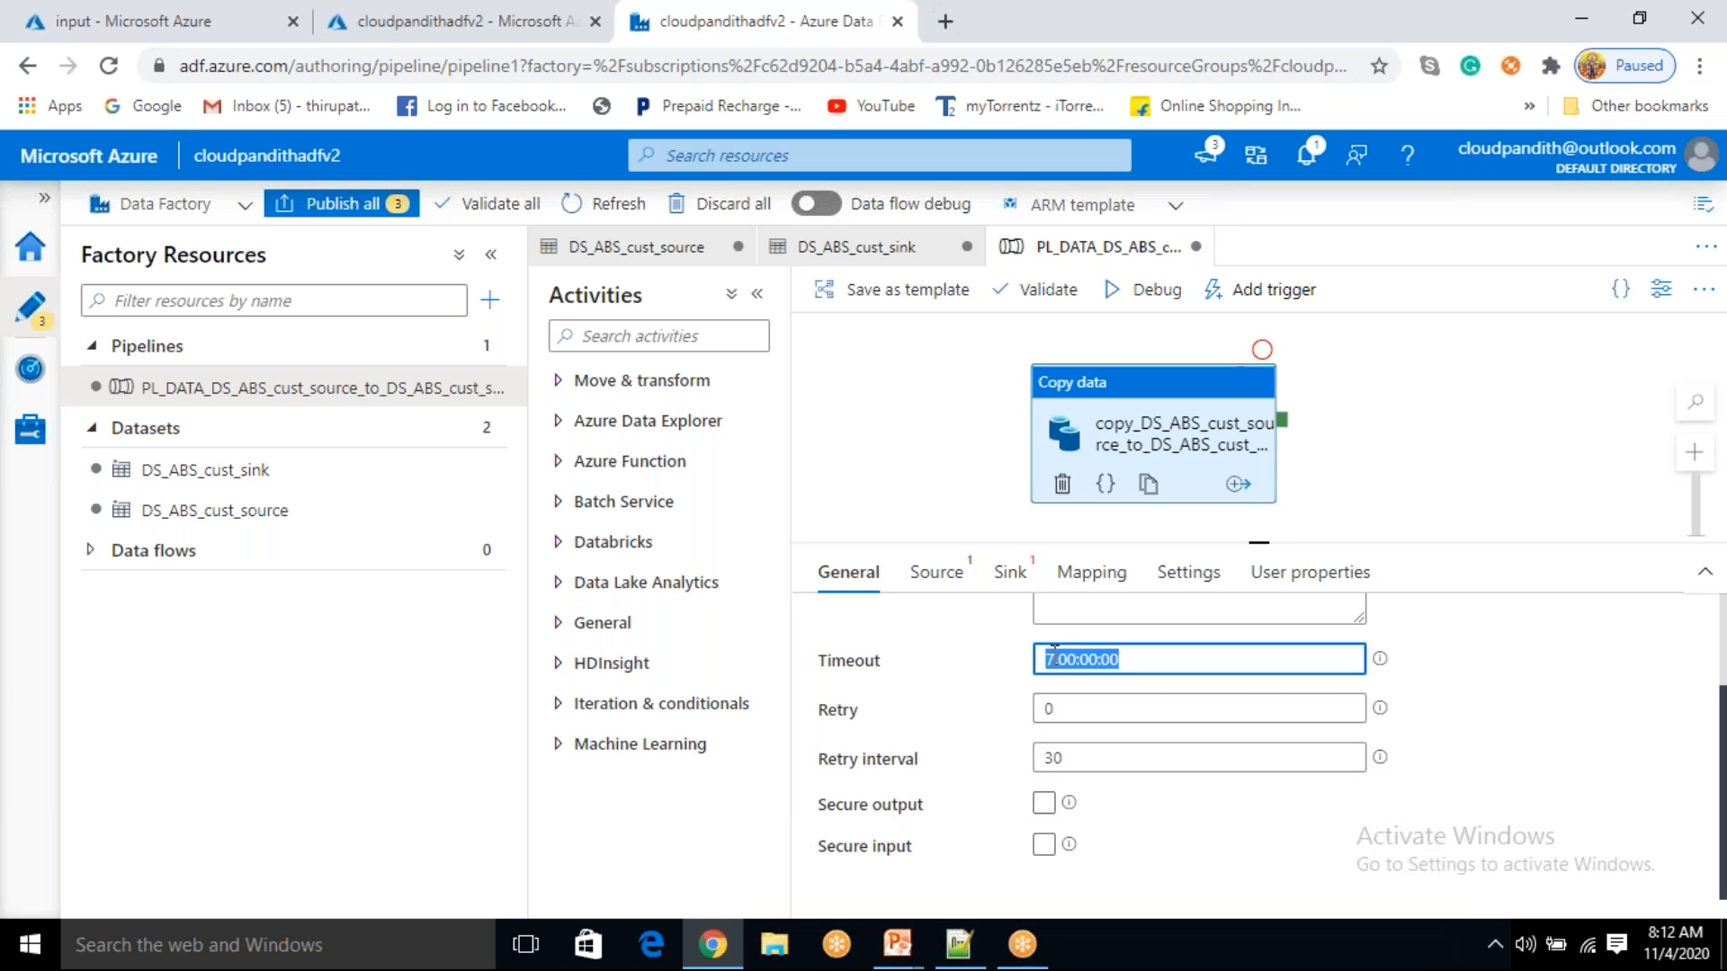
left_click(1052, 655)
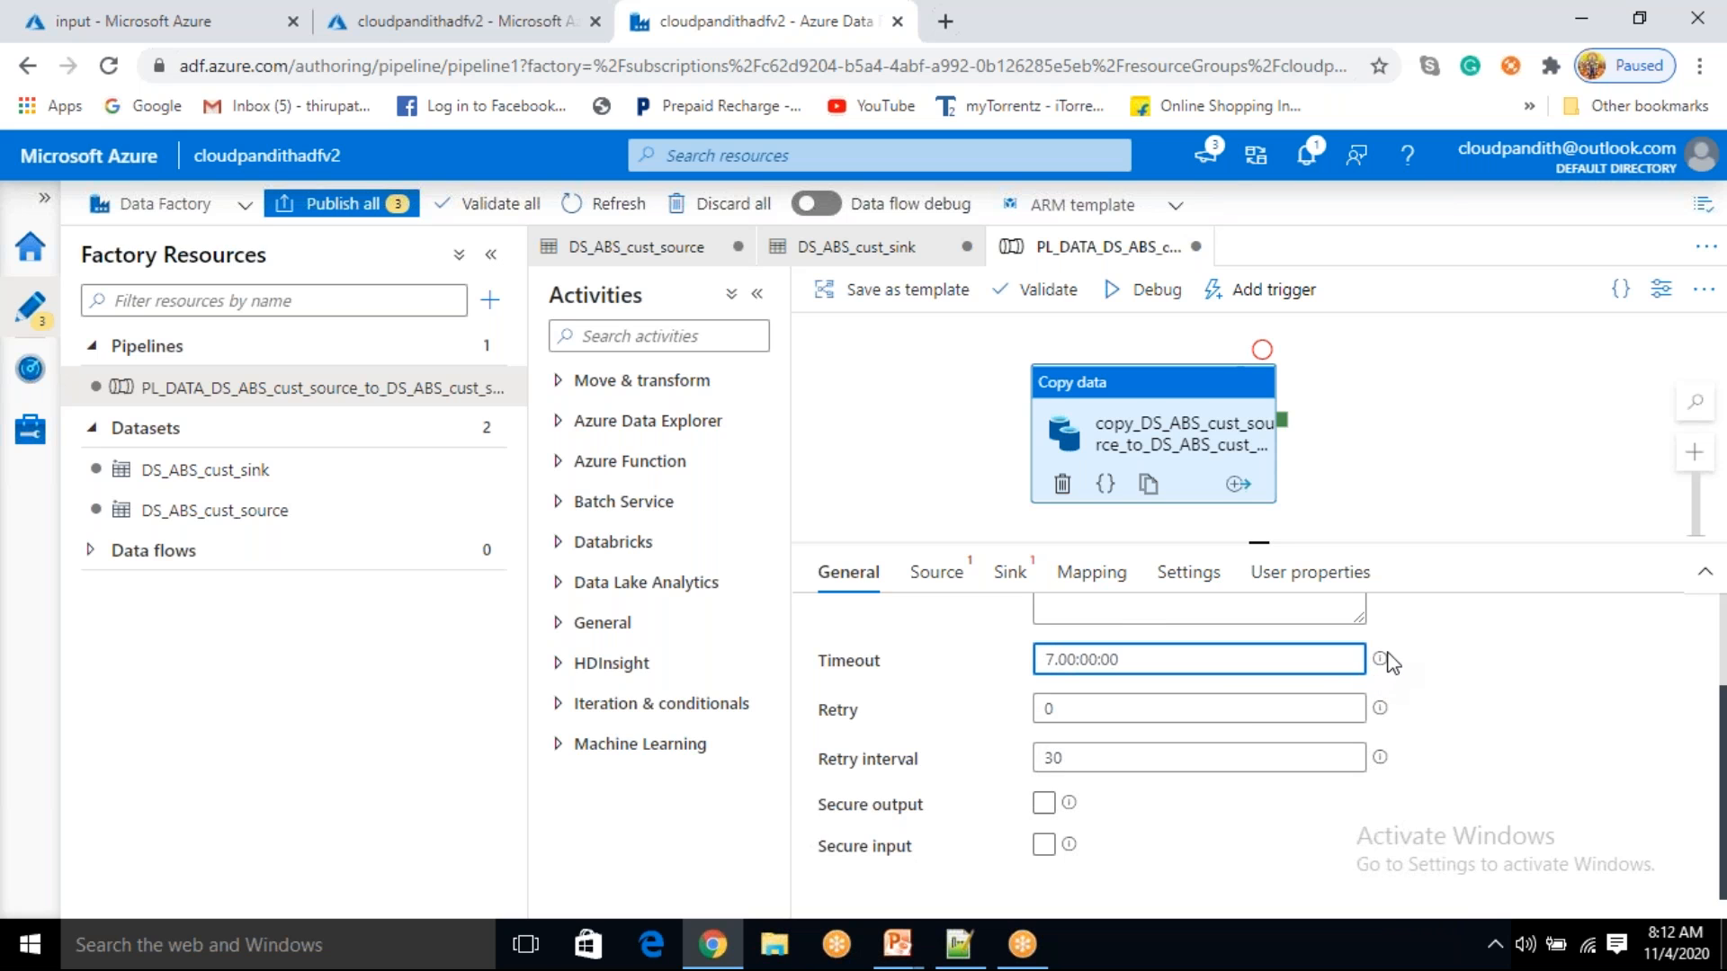
mouse_move(1383, 660)
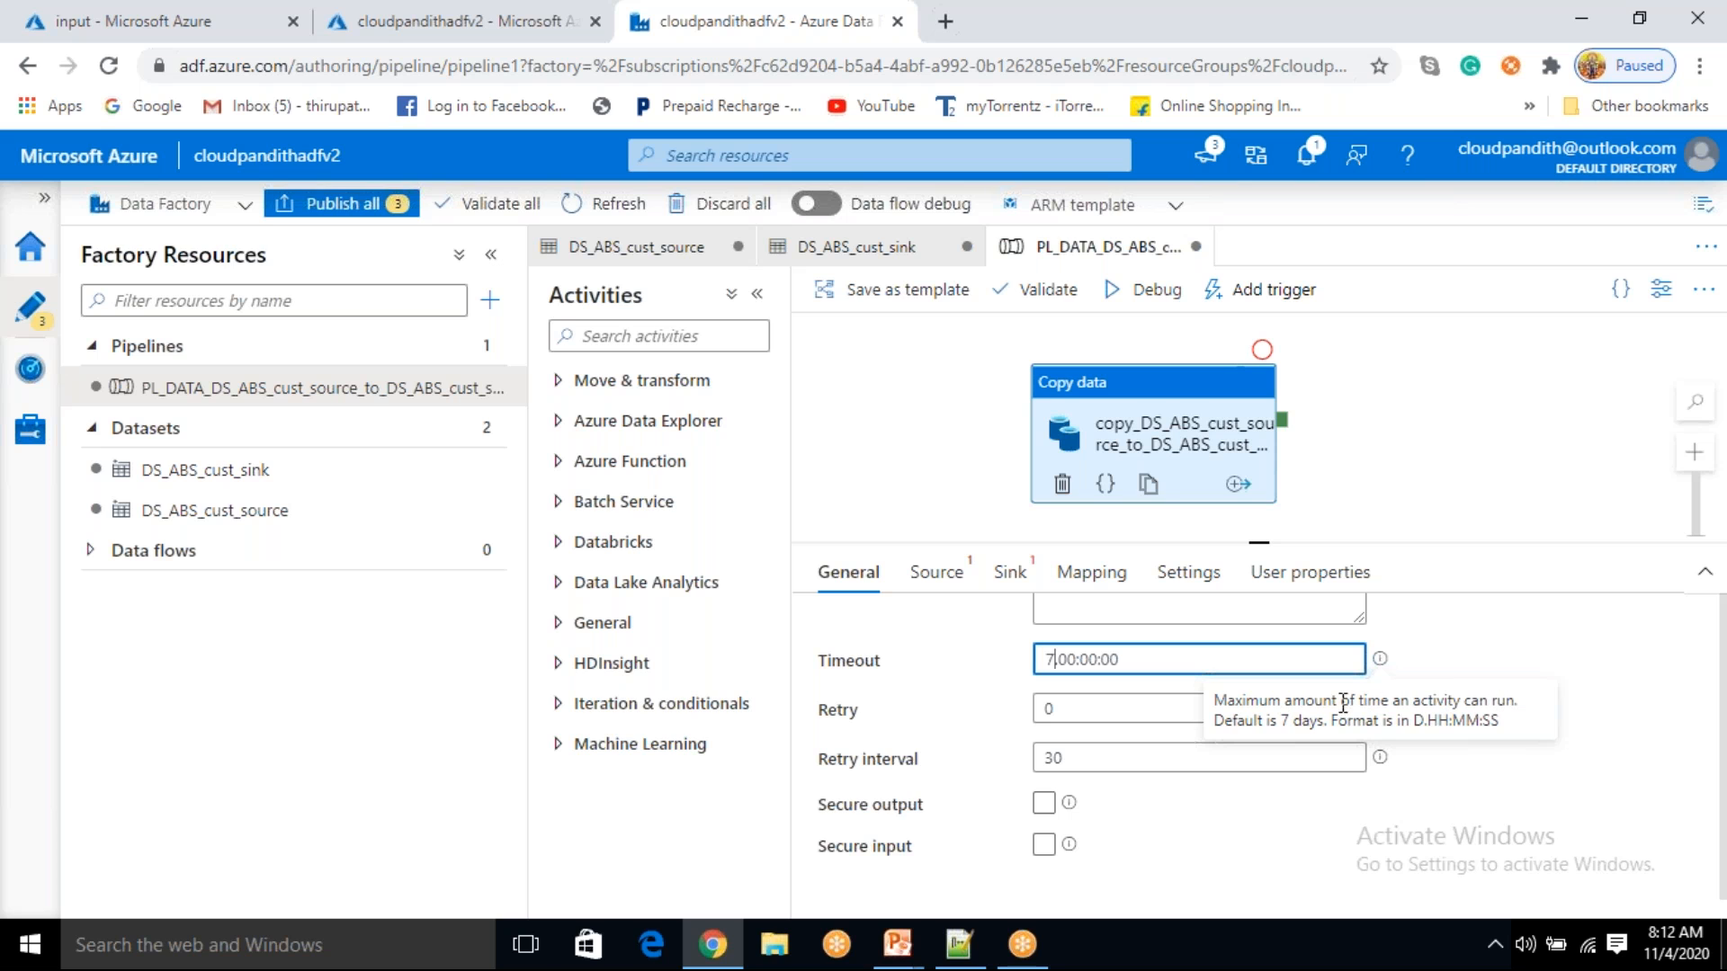
left_click_drag(1279, 721, 1313, 720)
left_click(1096, 661)
left_click(1054, 659)
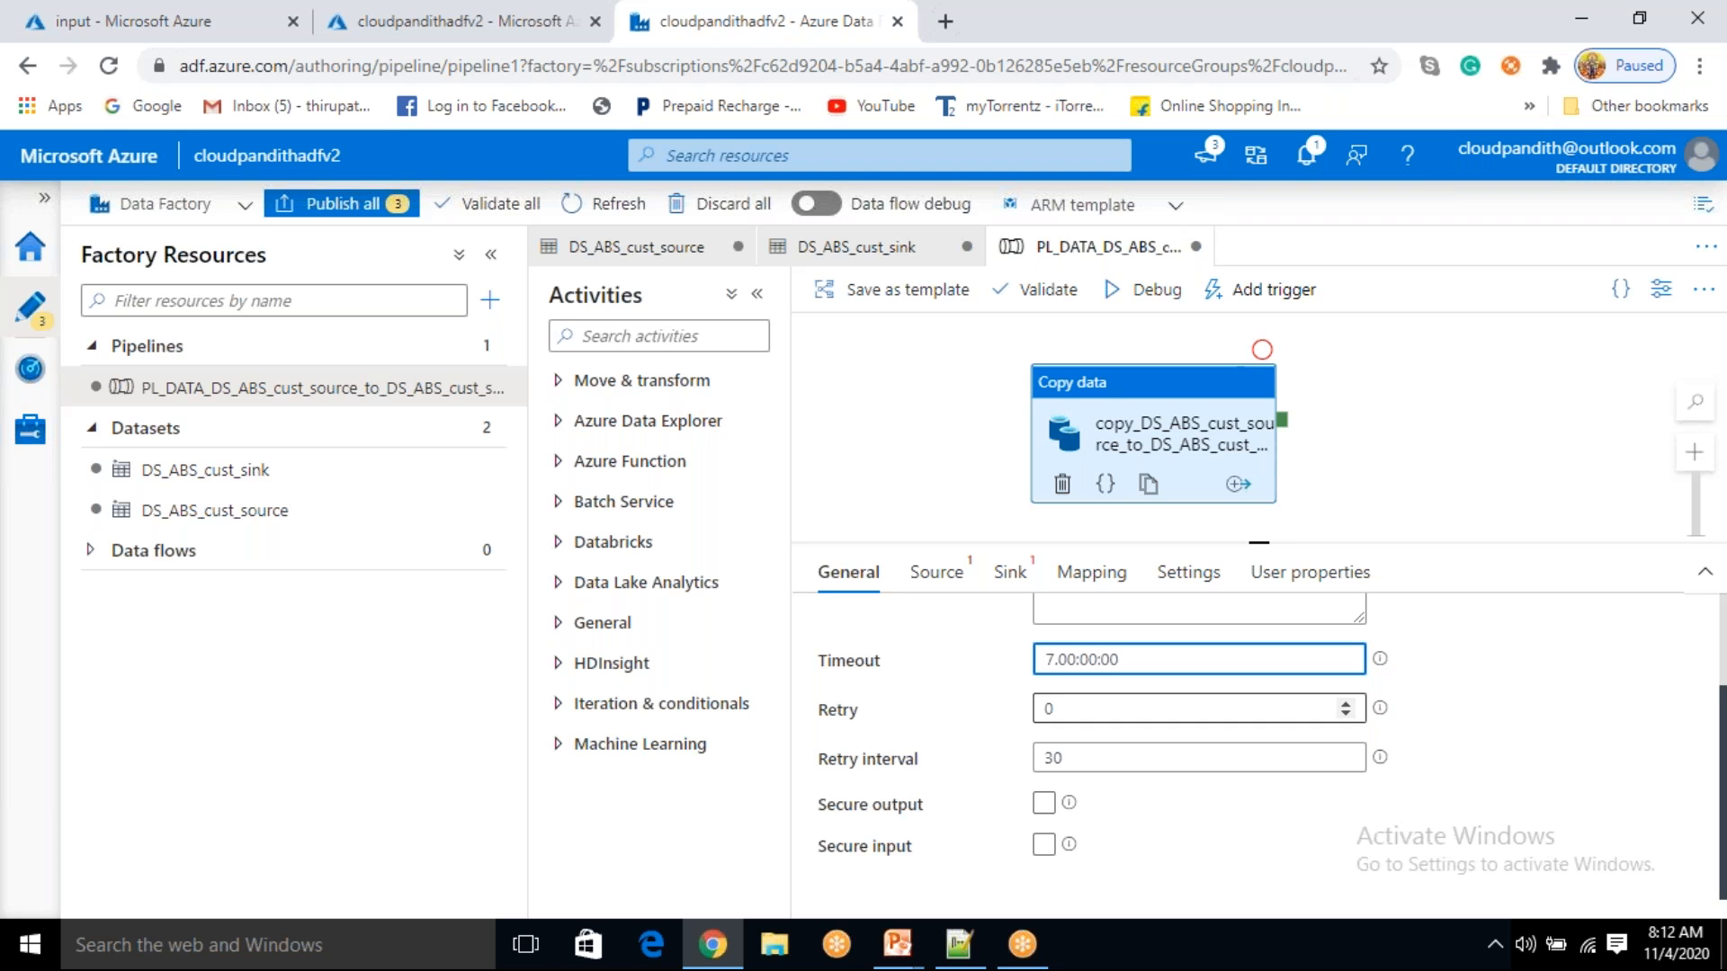
key("BackSpace")
type("0")
key("BackSpace")
key("BackSpace")
type("3")
key("BackSpace")
type("24")
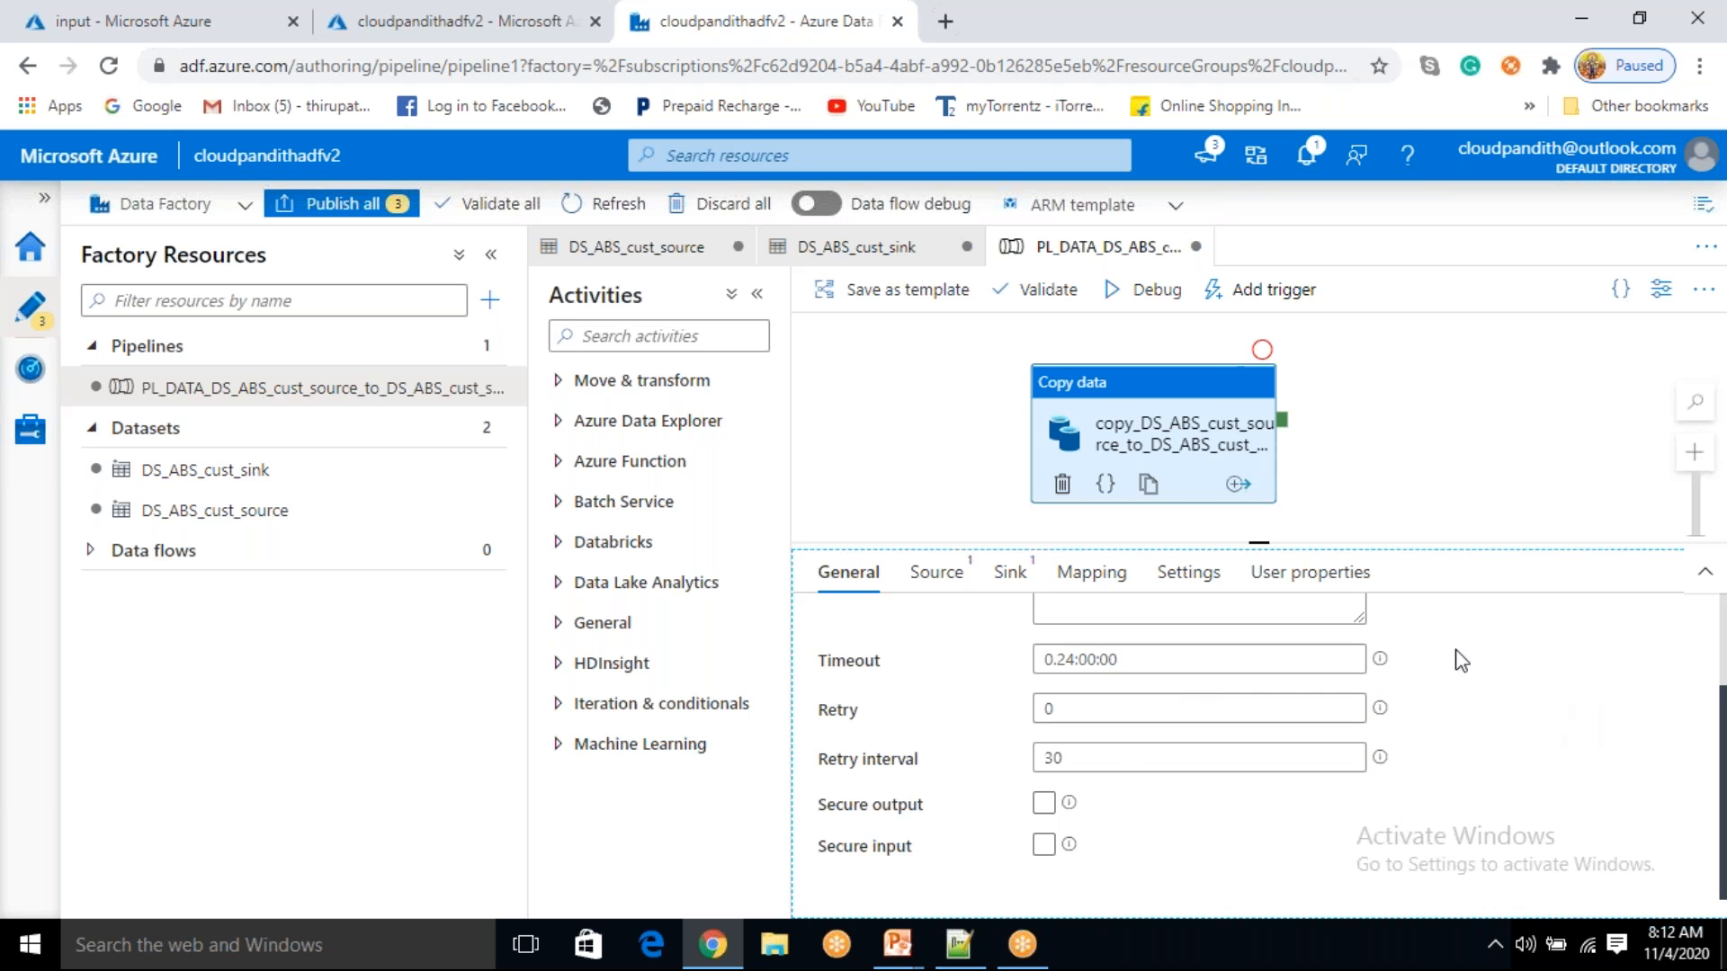
- Set the copy activity's Retry to 2 and its retry interval to 29
scroll(1115, 719, "up", 2)
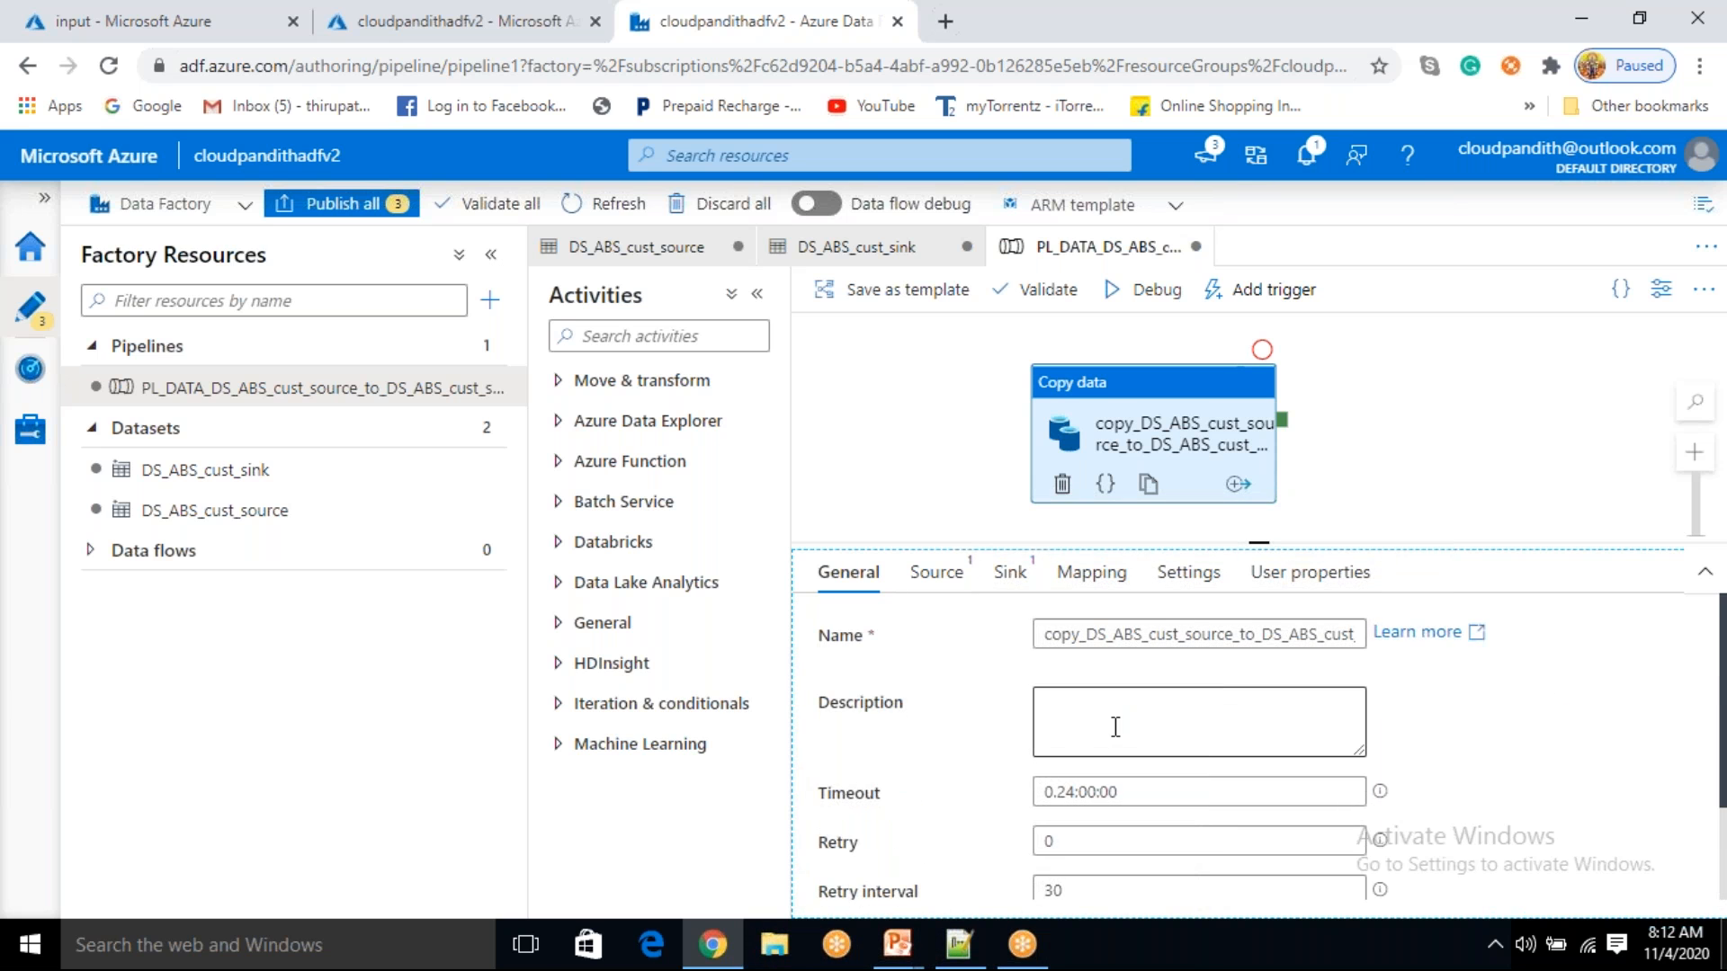
scroll(1068, 657, "down", 2)
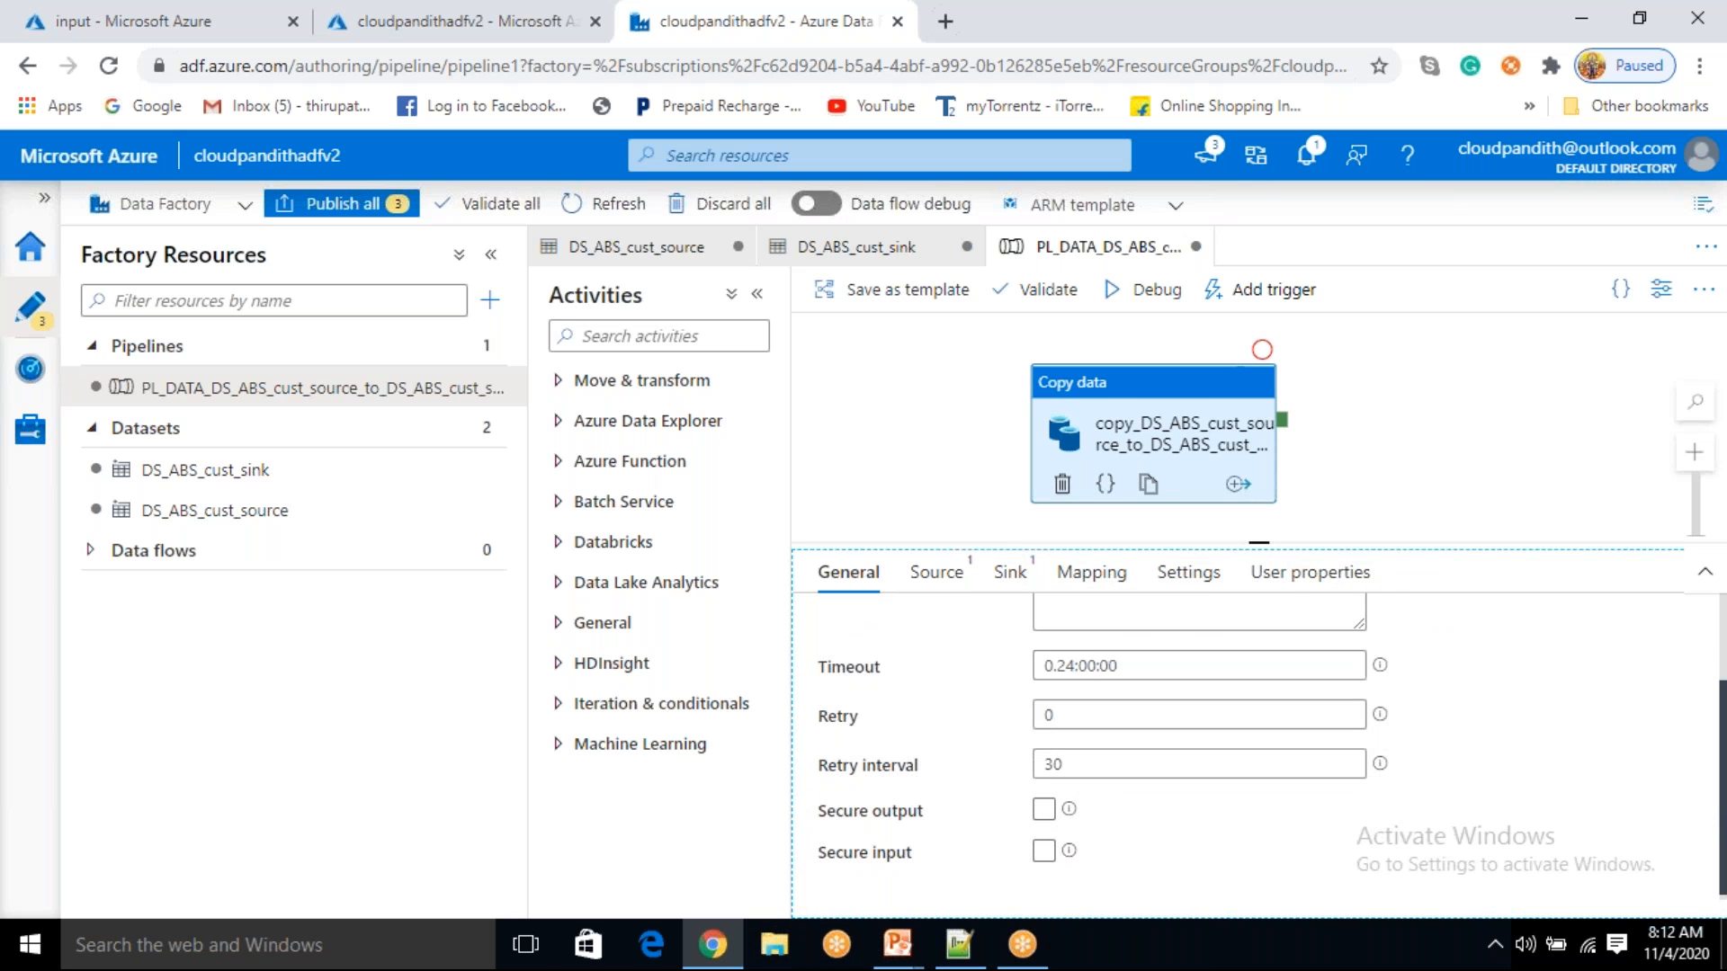
left_click(1077, 719)
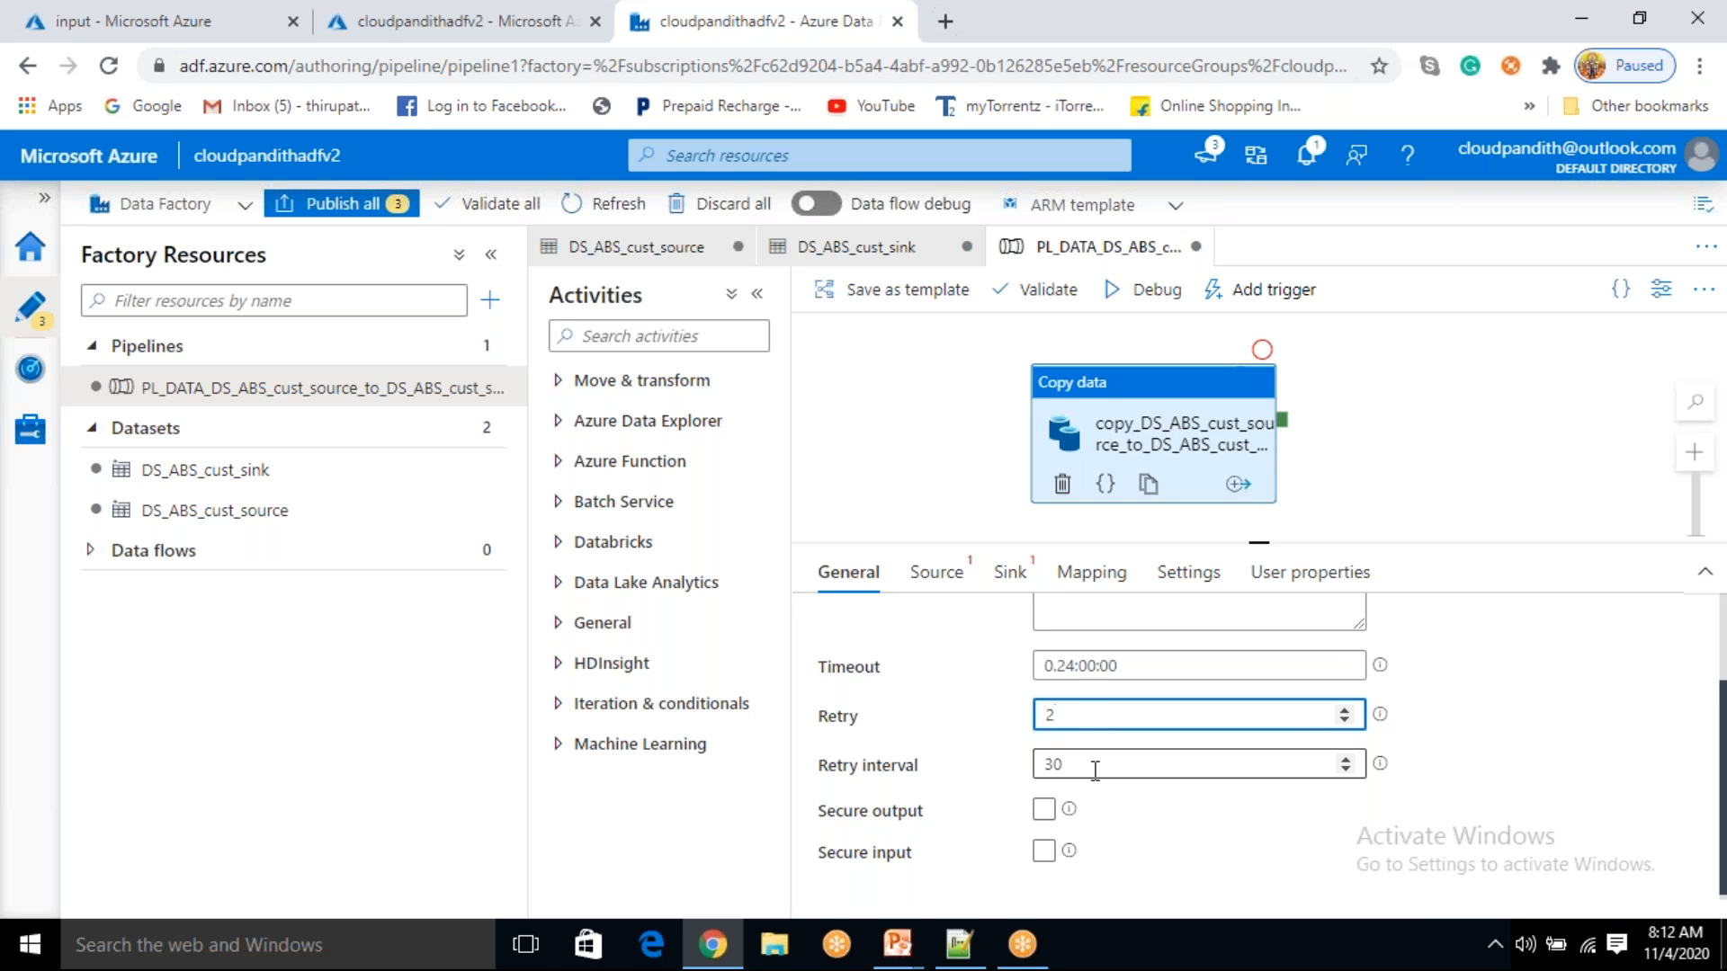
left_click(1094, 769)
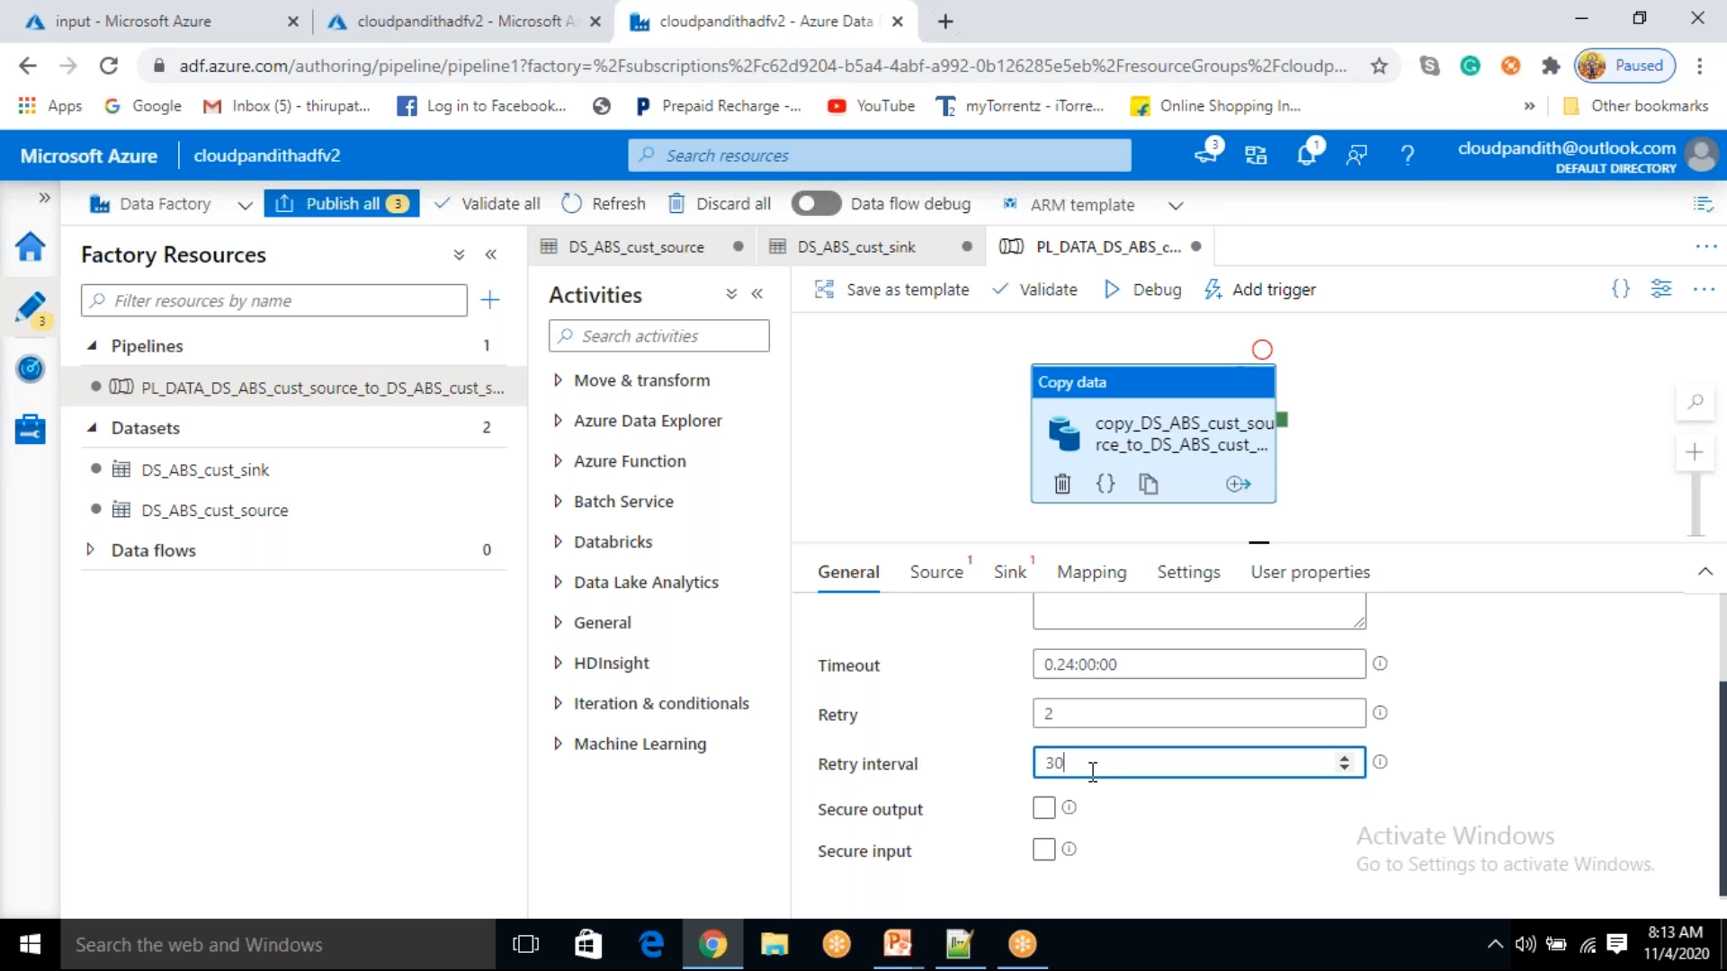
scroll(1084, 773, "down", 1)
- Try enabling the Secure output and Secure input options for the copy activity
left_click(1045, 809)
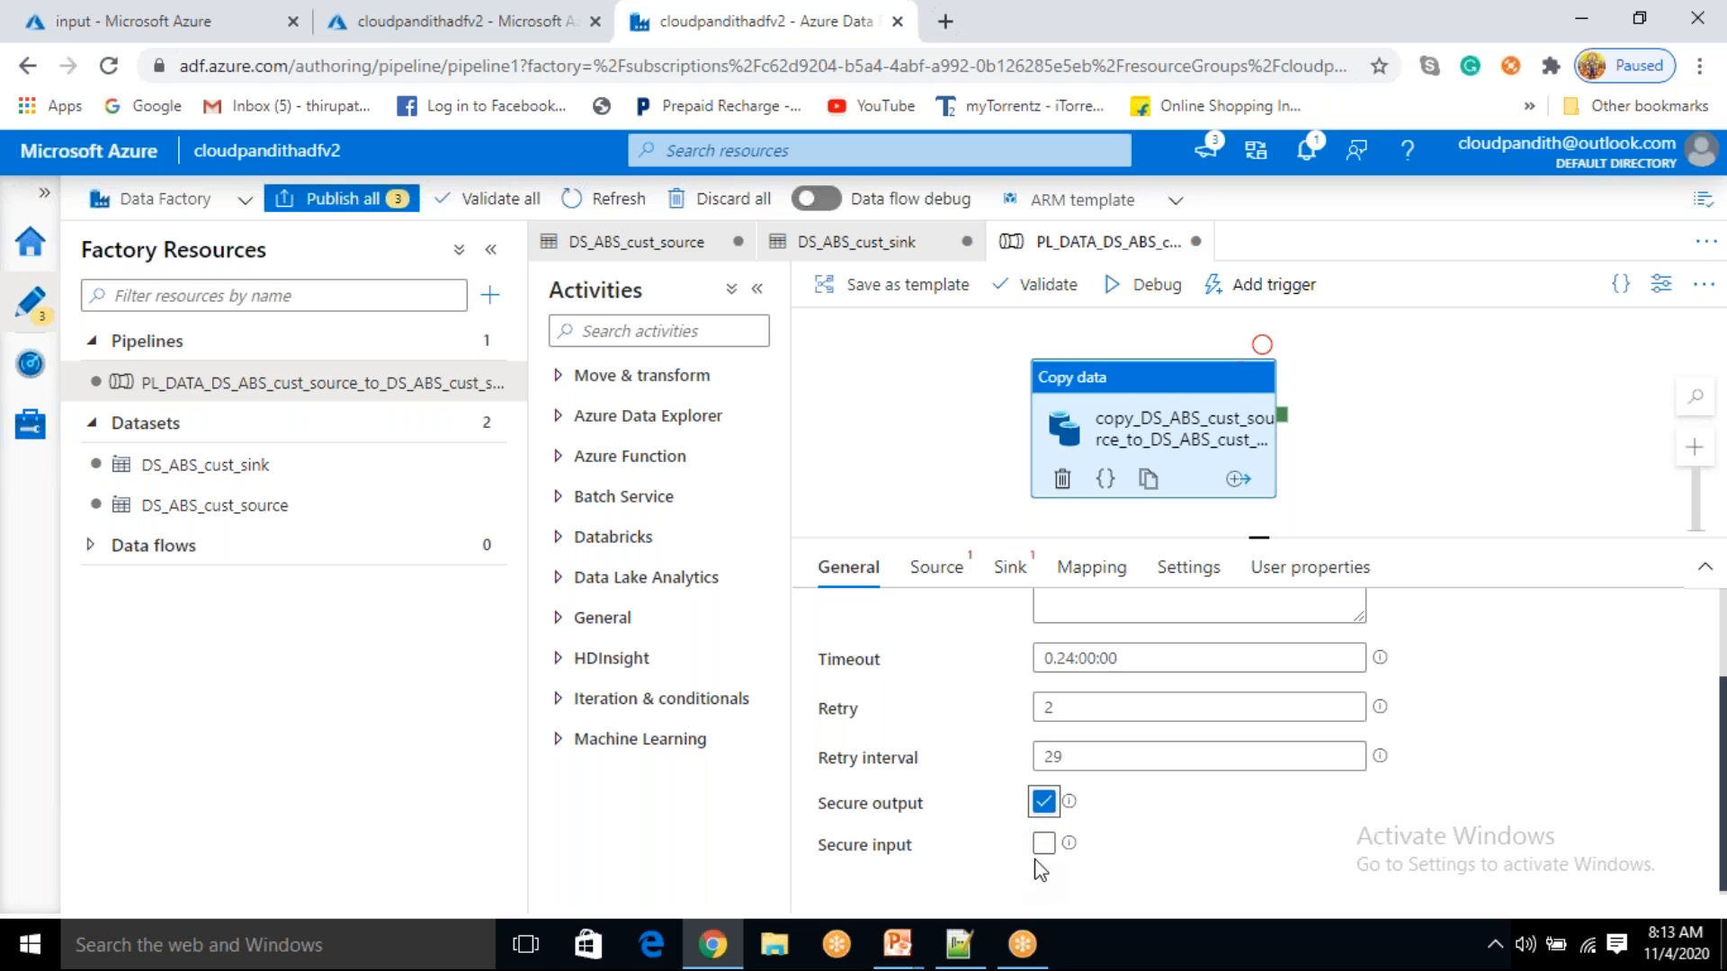
left_click(1043, 843)
left_click(1058, 844)
left_click(1043, 843)
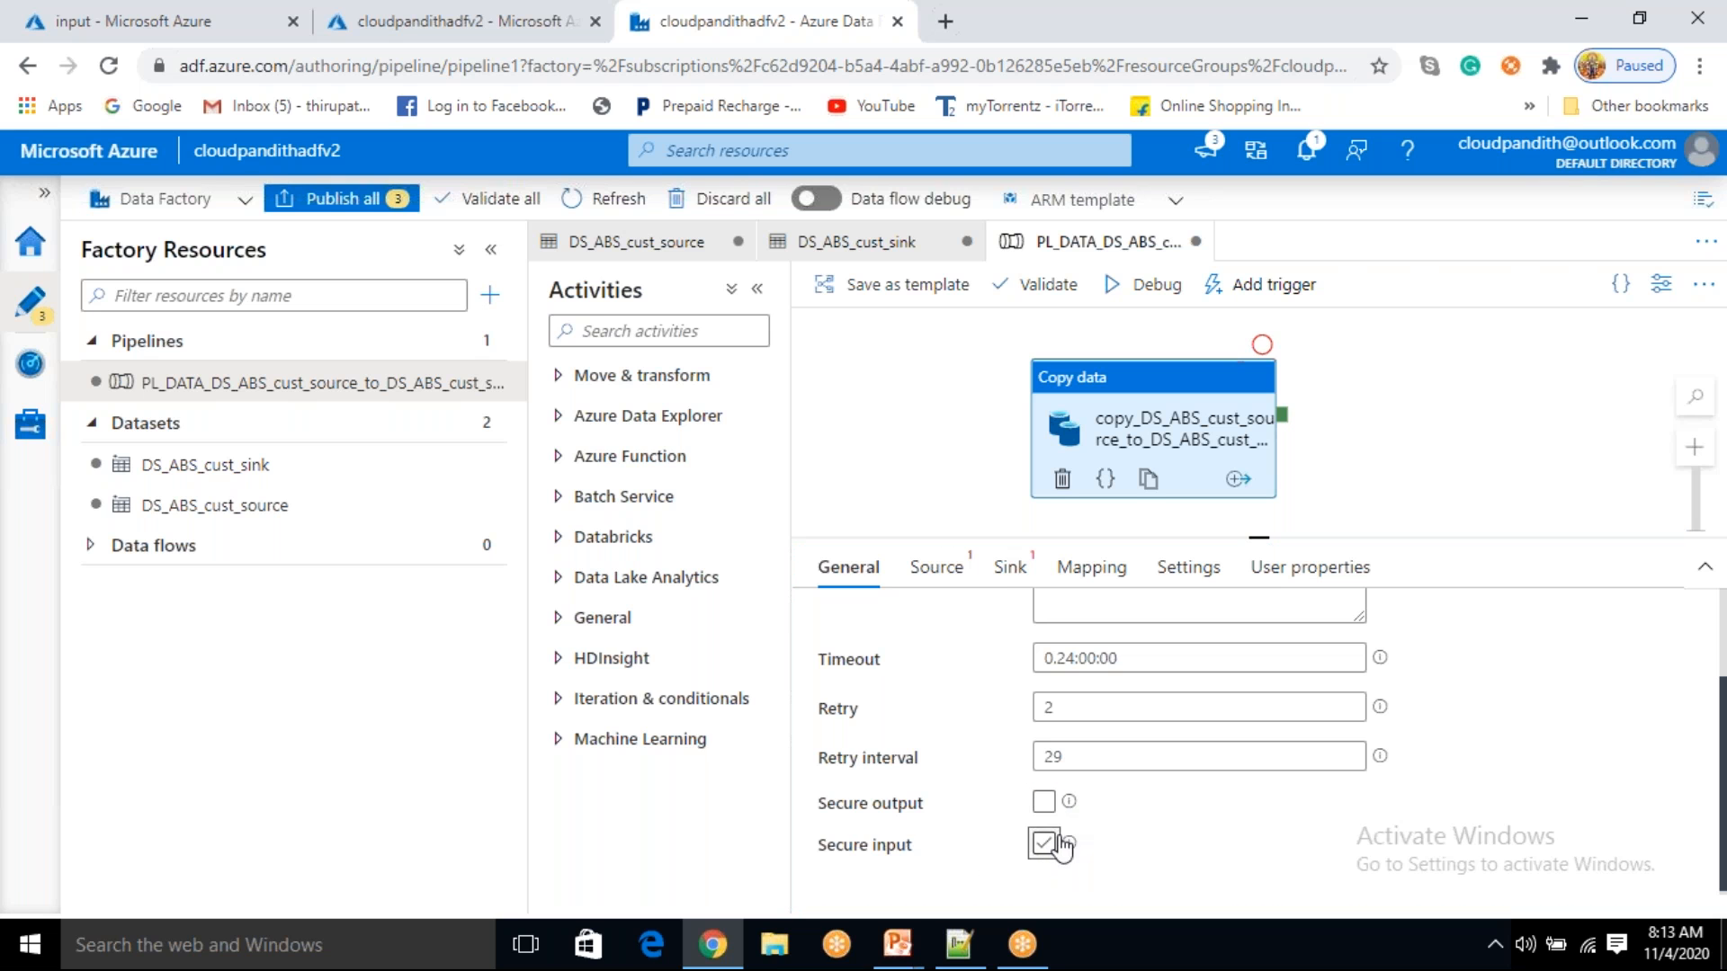
- Choose DS_ABS_cust_source as the copy activity's source dataset
scroll(1173, 806, "up", 3)
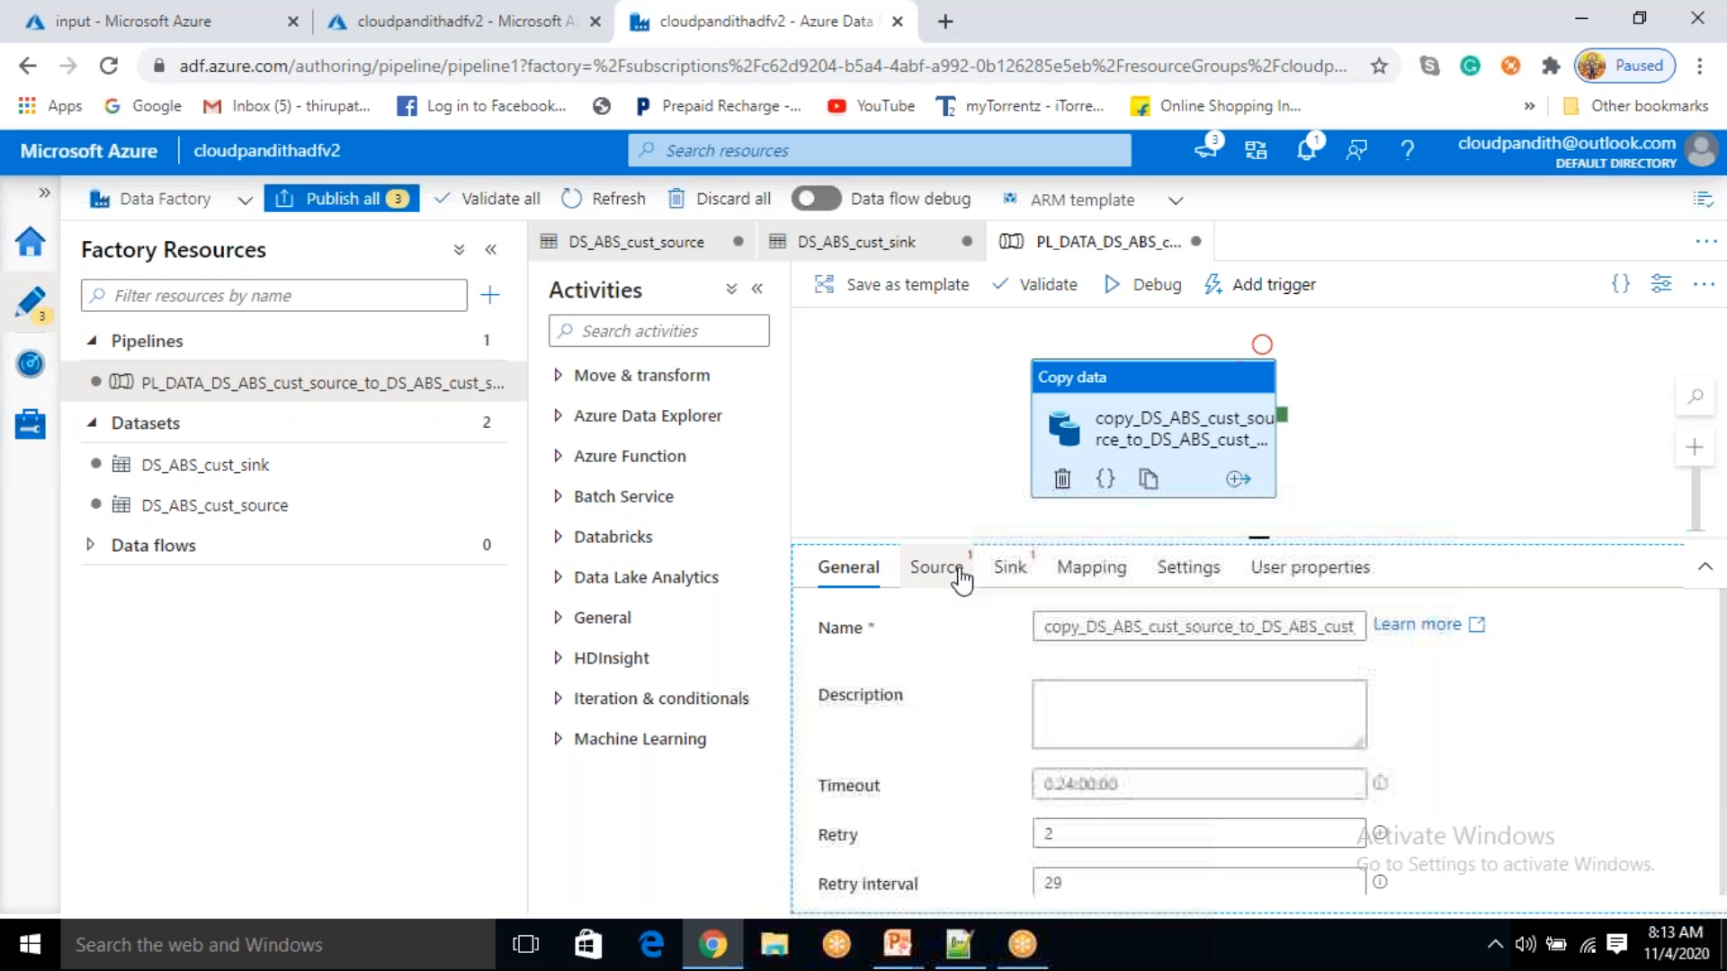
left_click(940, 566)
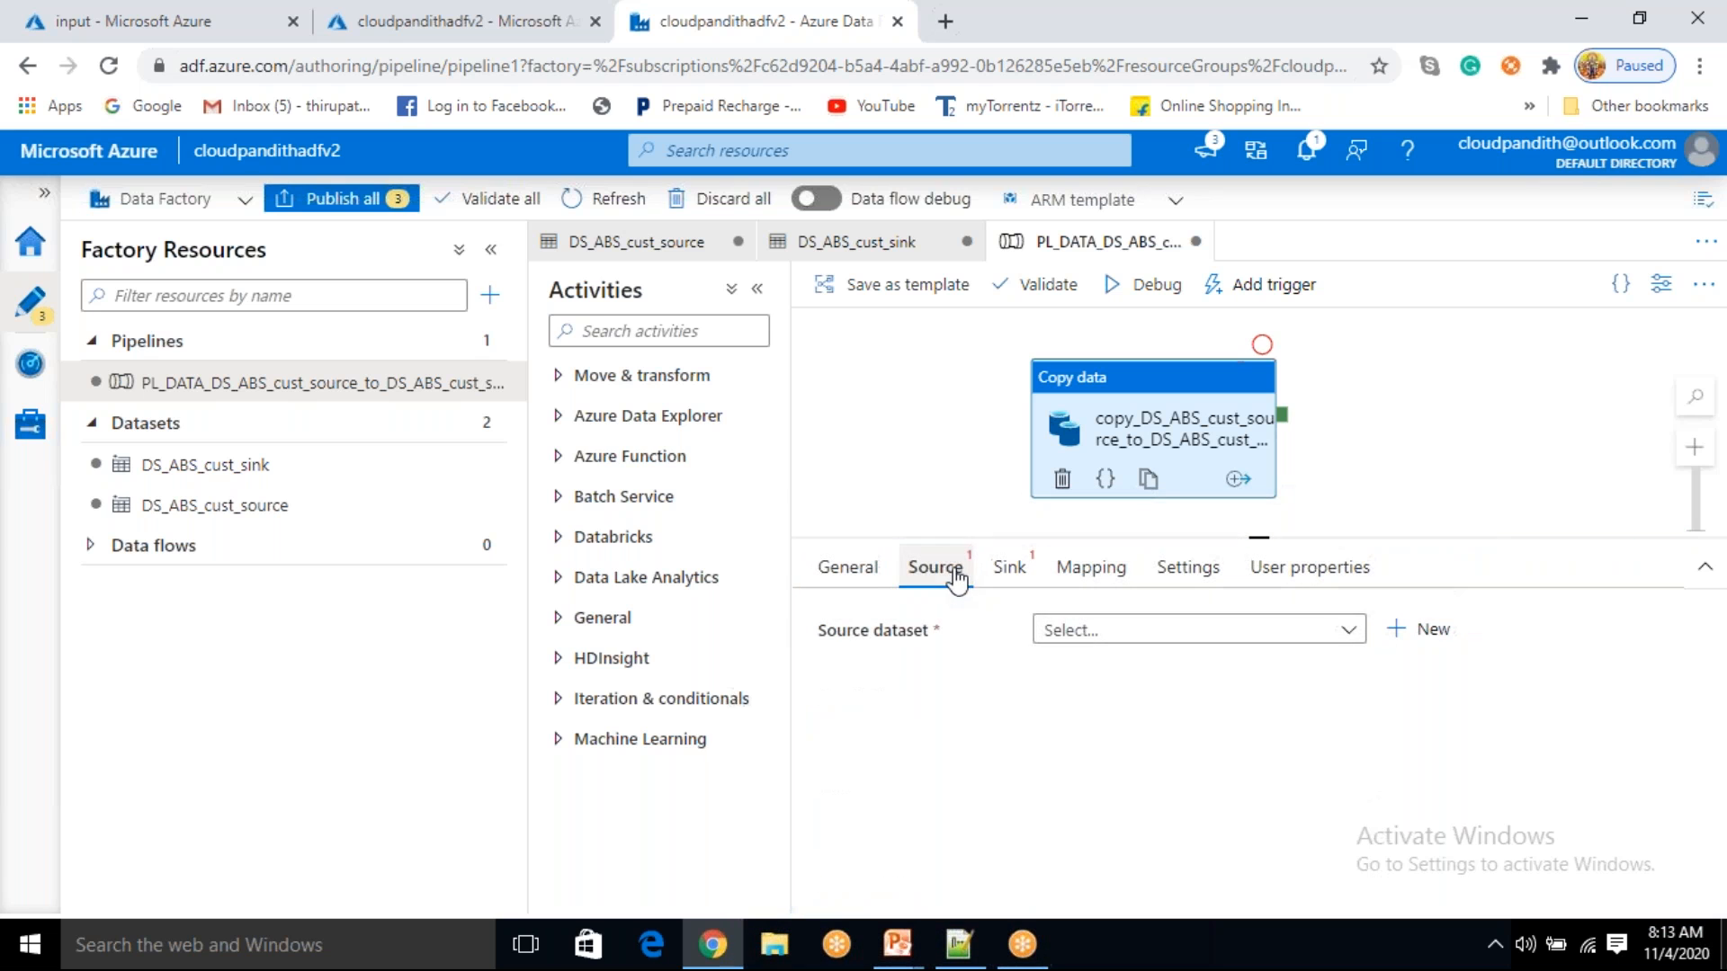
left_click(1123, 632)
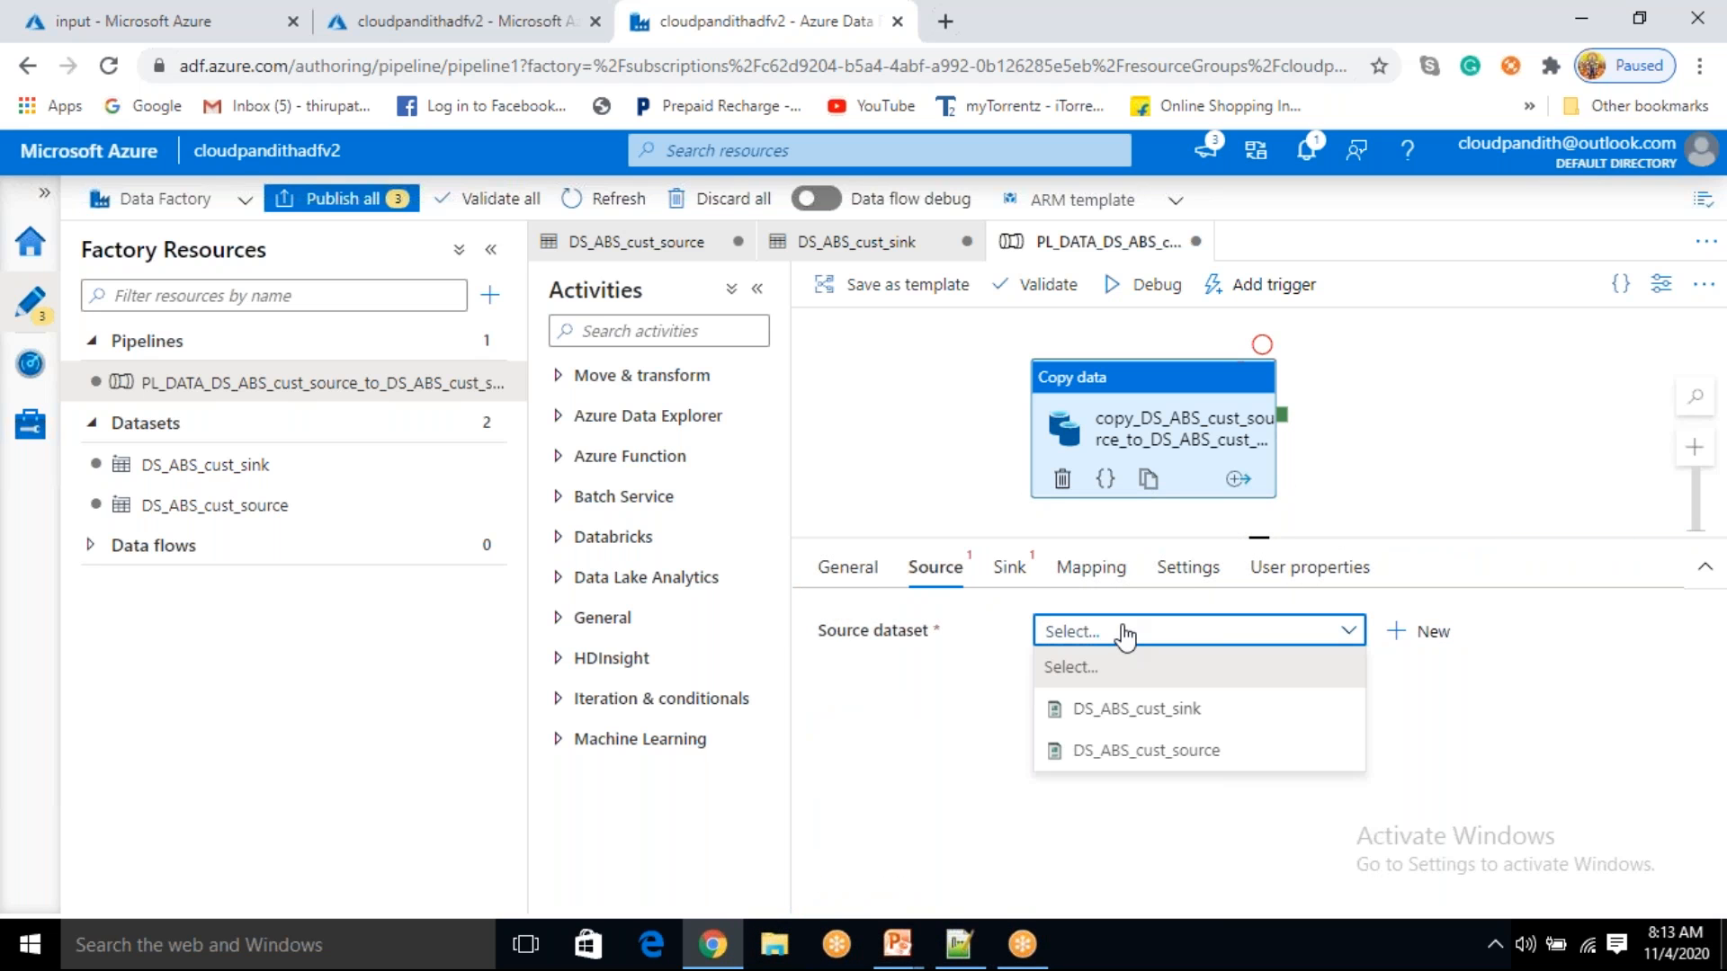
left_click(1096, 754)
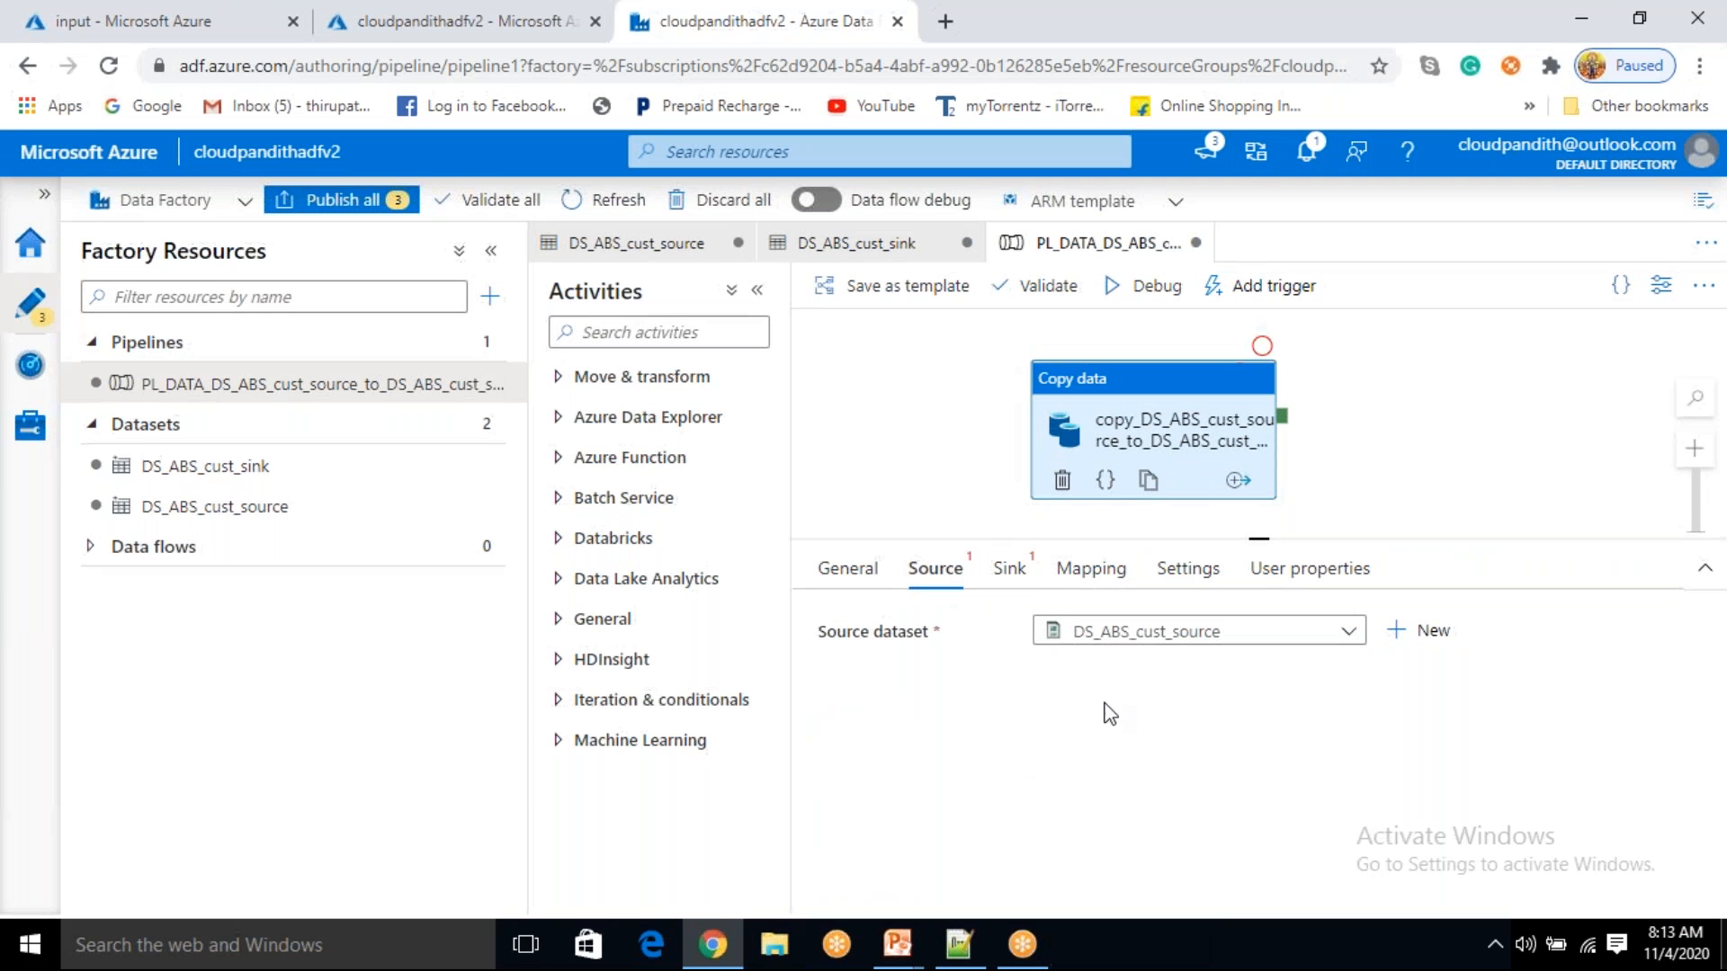
- Choose DS_ABS_cust_sink as the copy activity's sink dataset
left_click(1020, 589)
left_click(1079, 632)
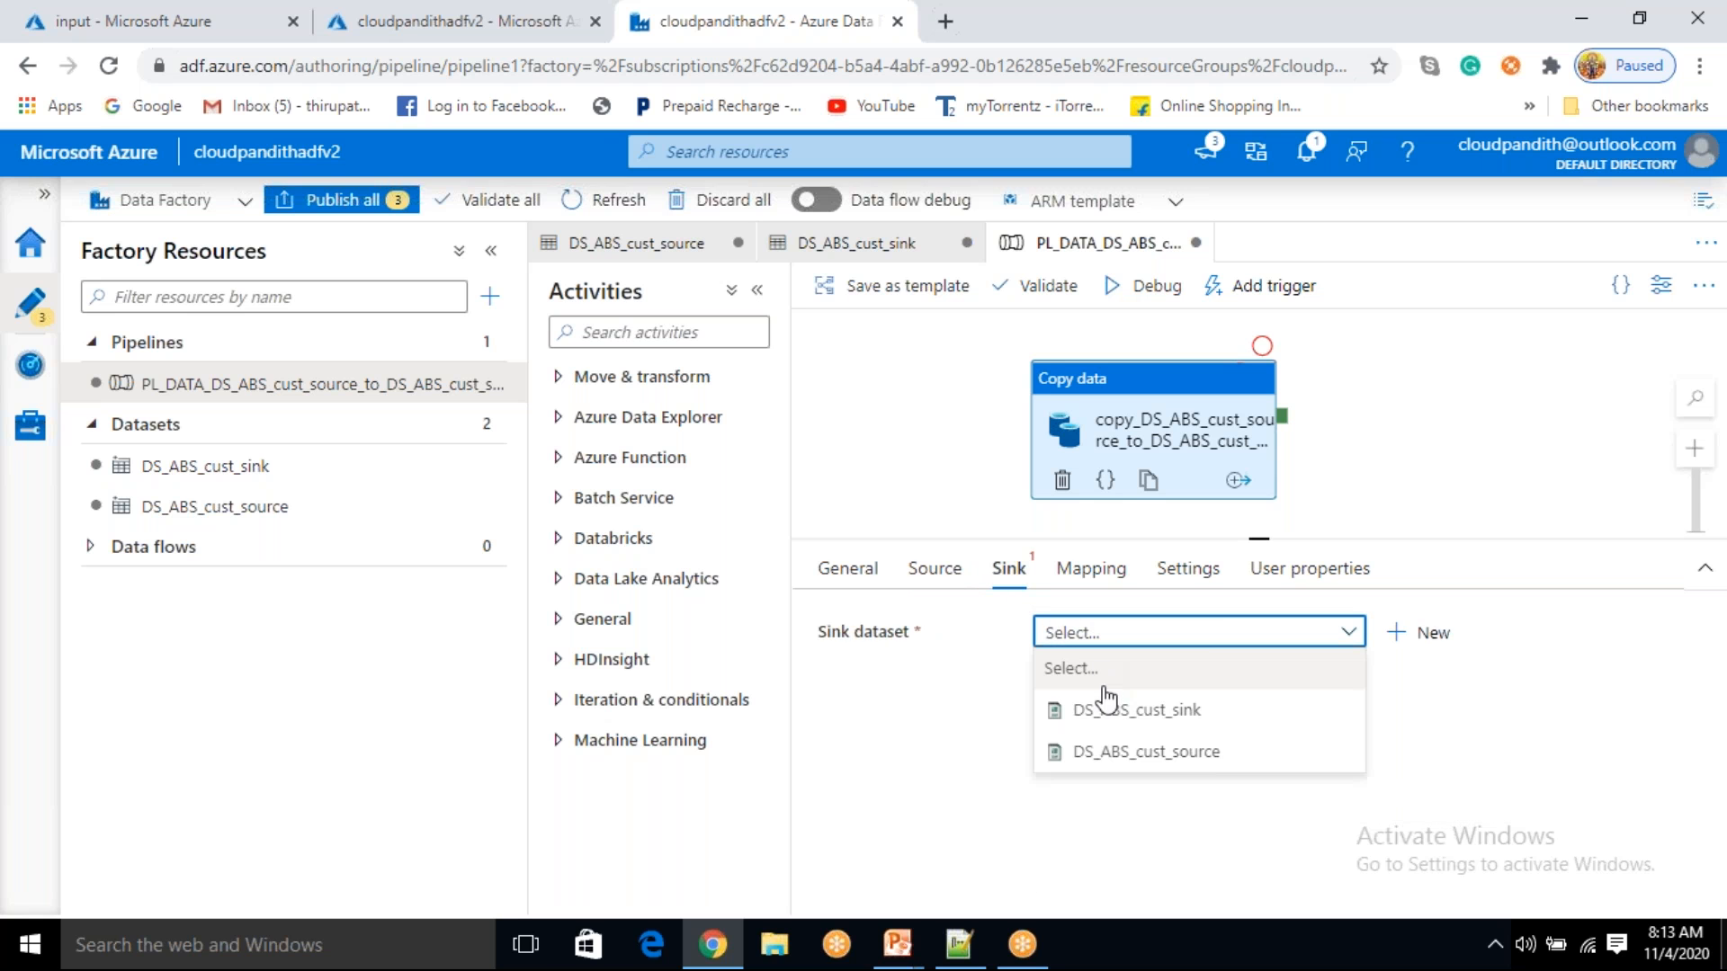
left_click(1110, 715)
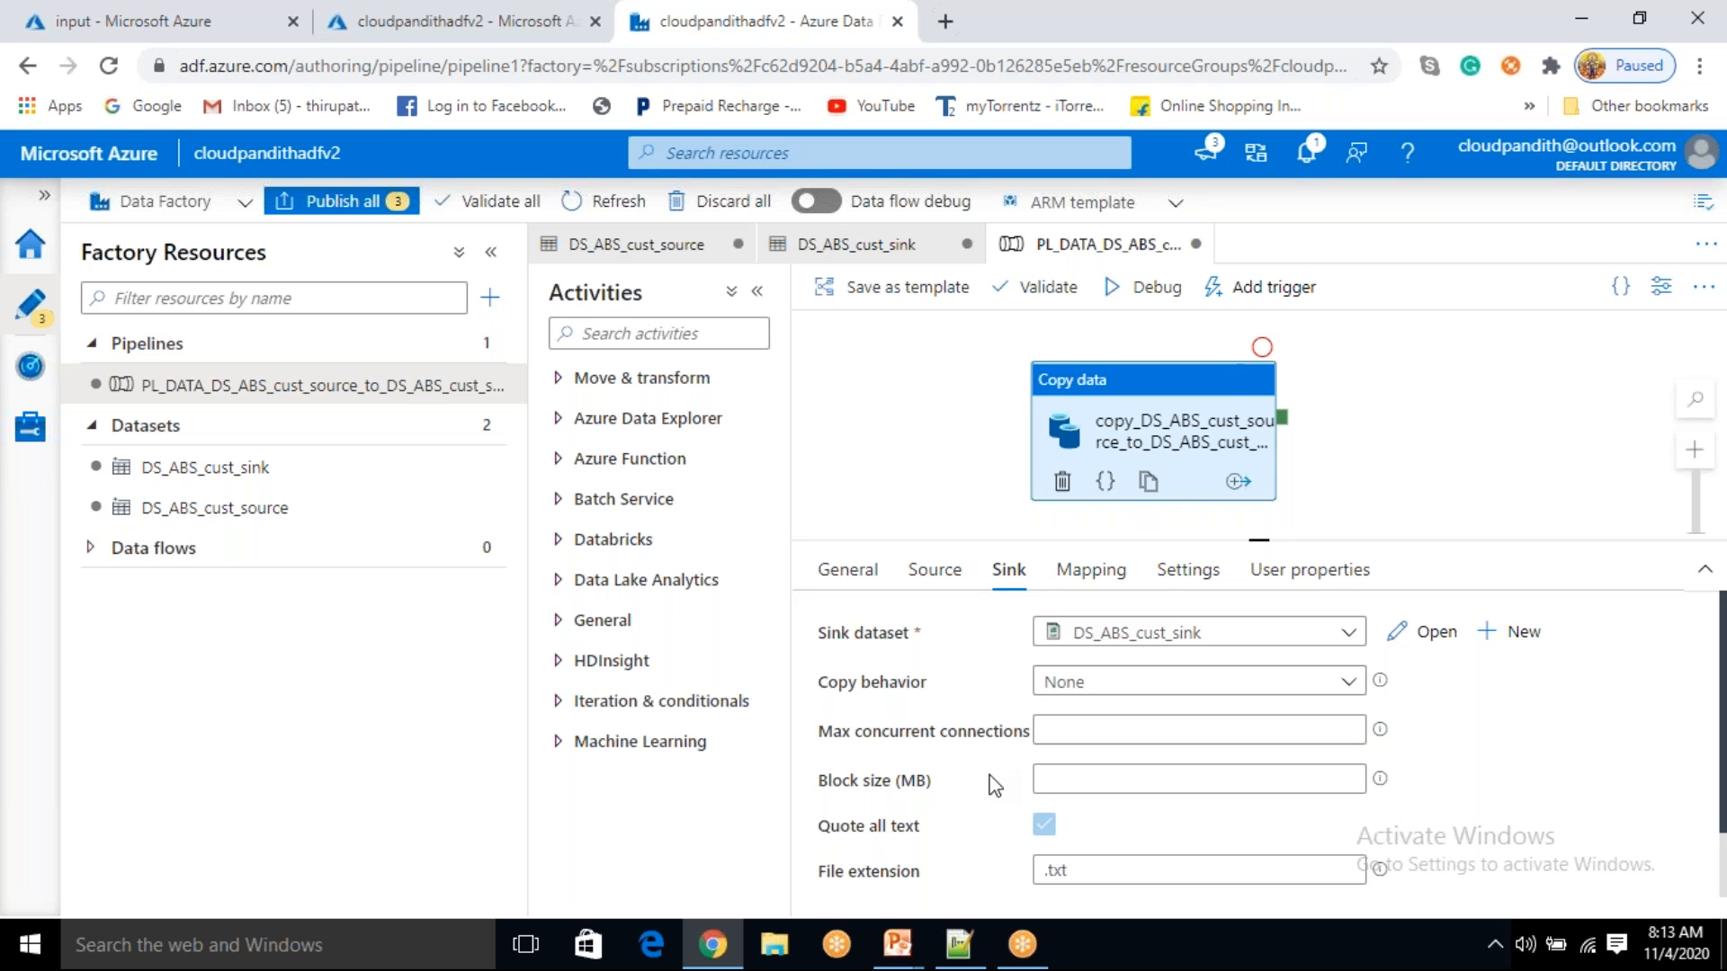
- Set the file extension of the copy activity's sink to .csv, keeping the copy behavior at None
scroll(994, 786, "down", 1)
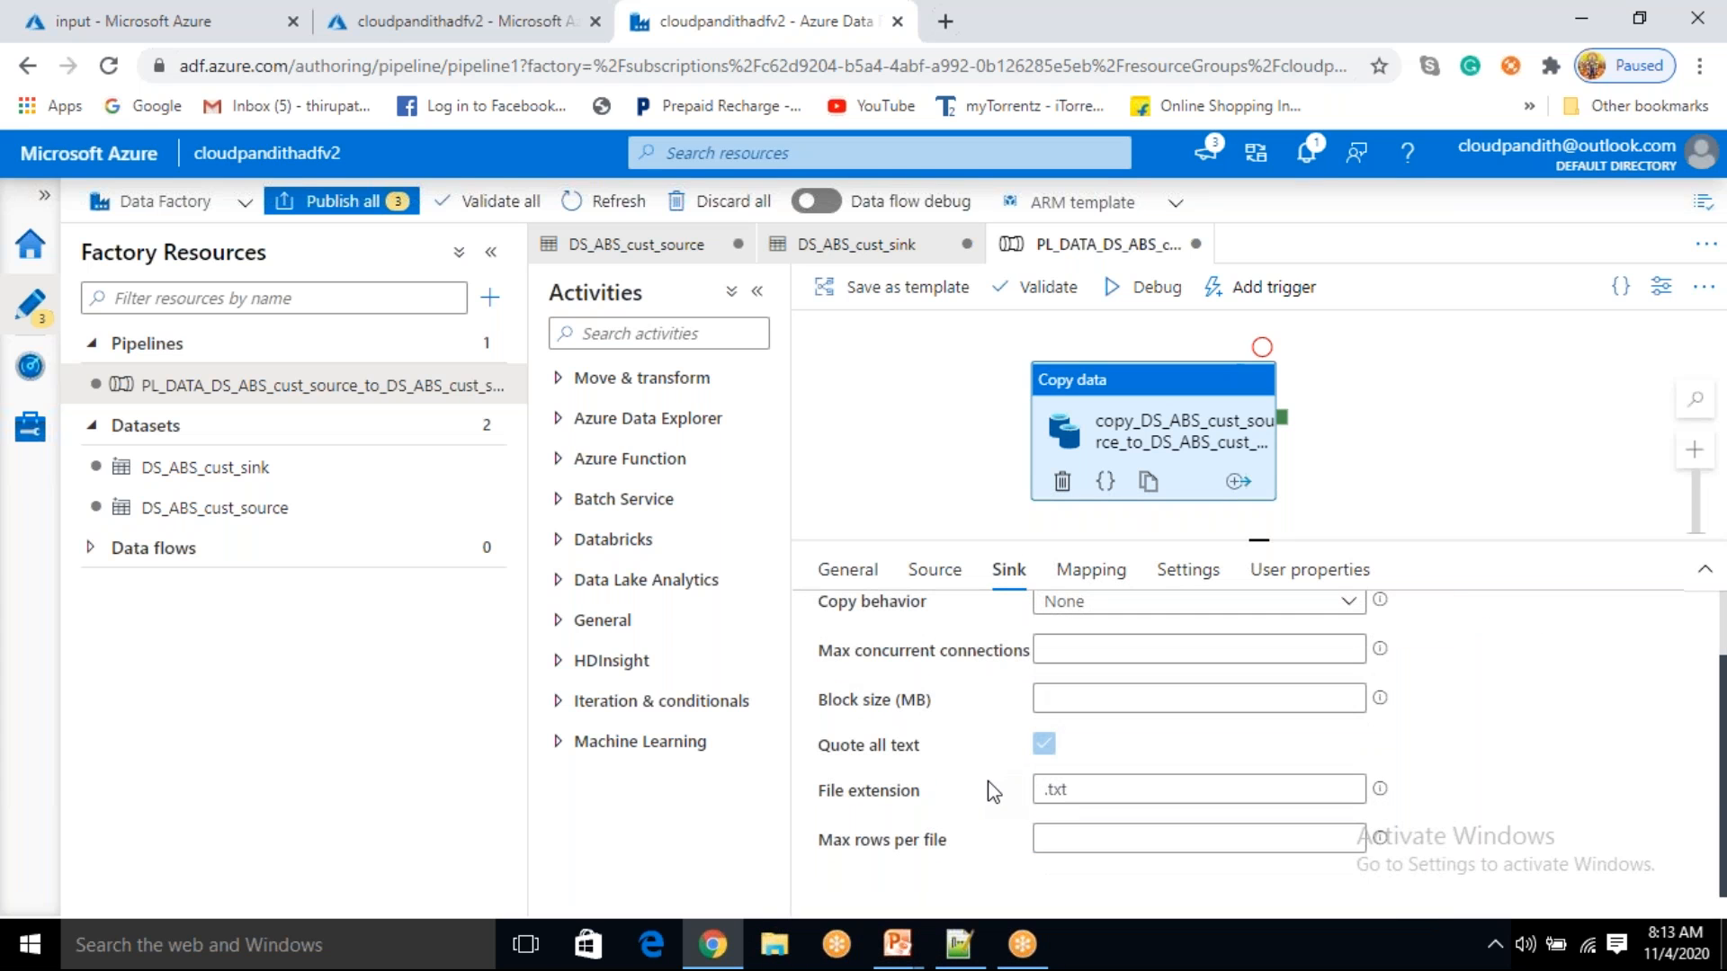
left_click(1109, 785)
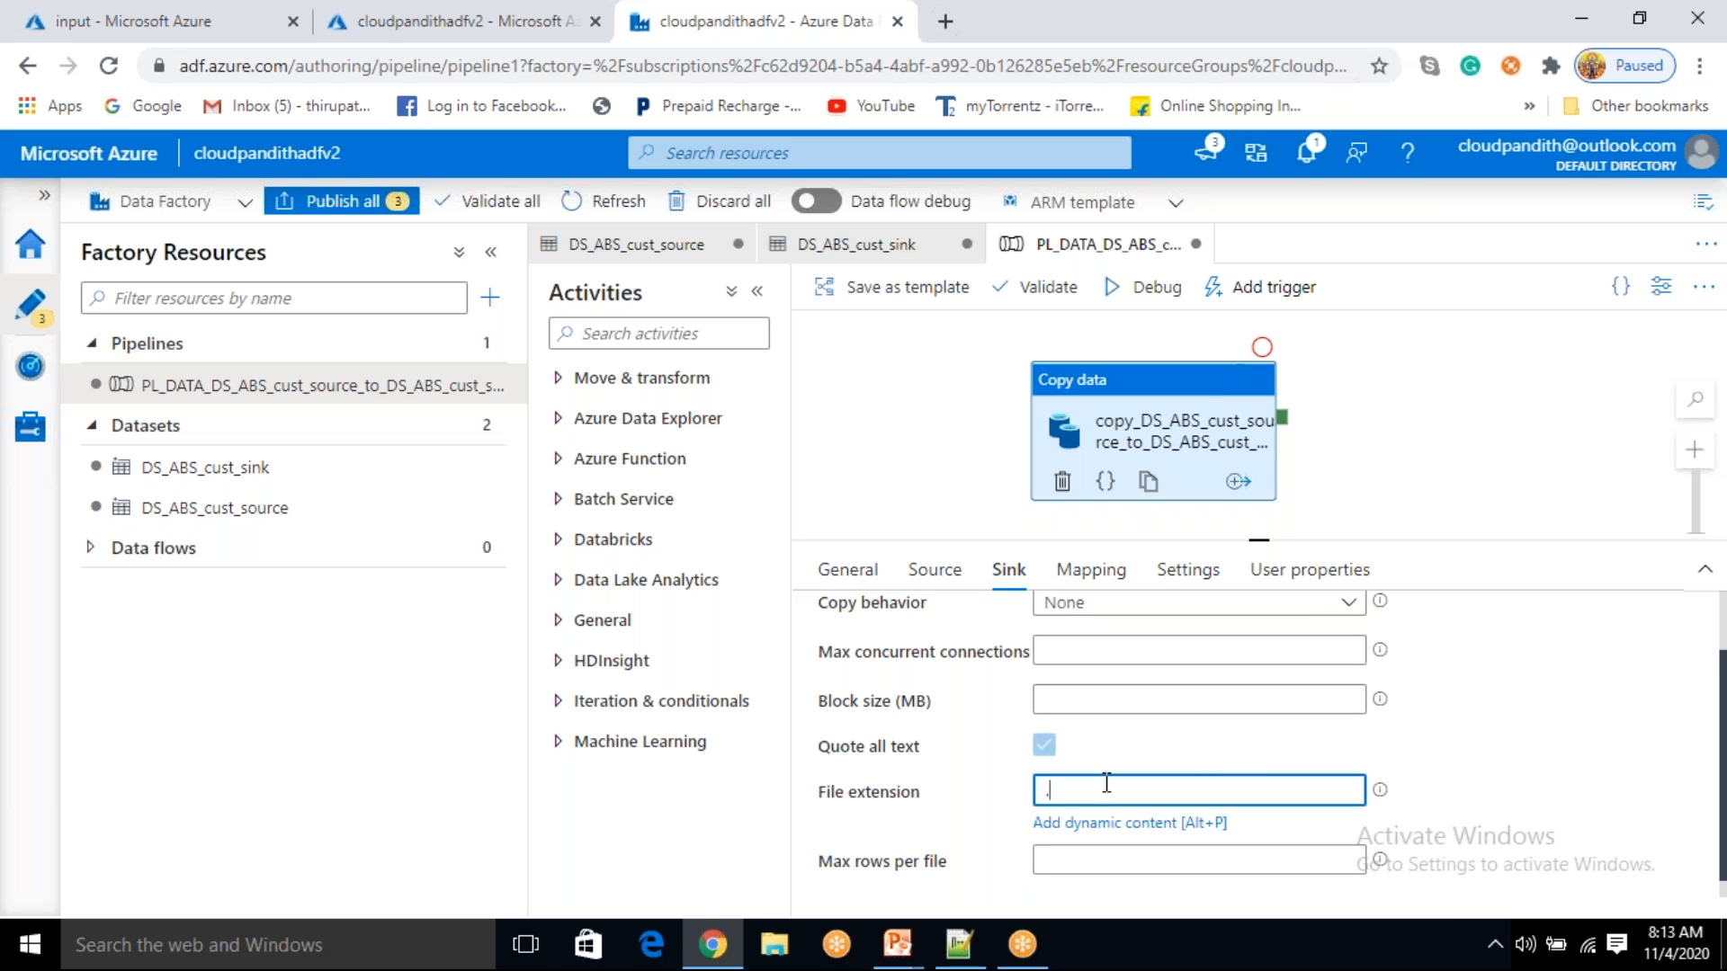
left_click(1459, 765)
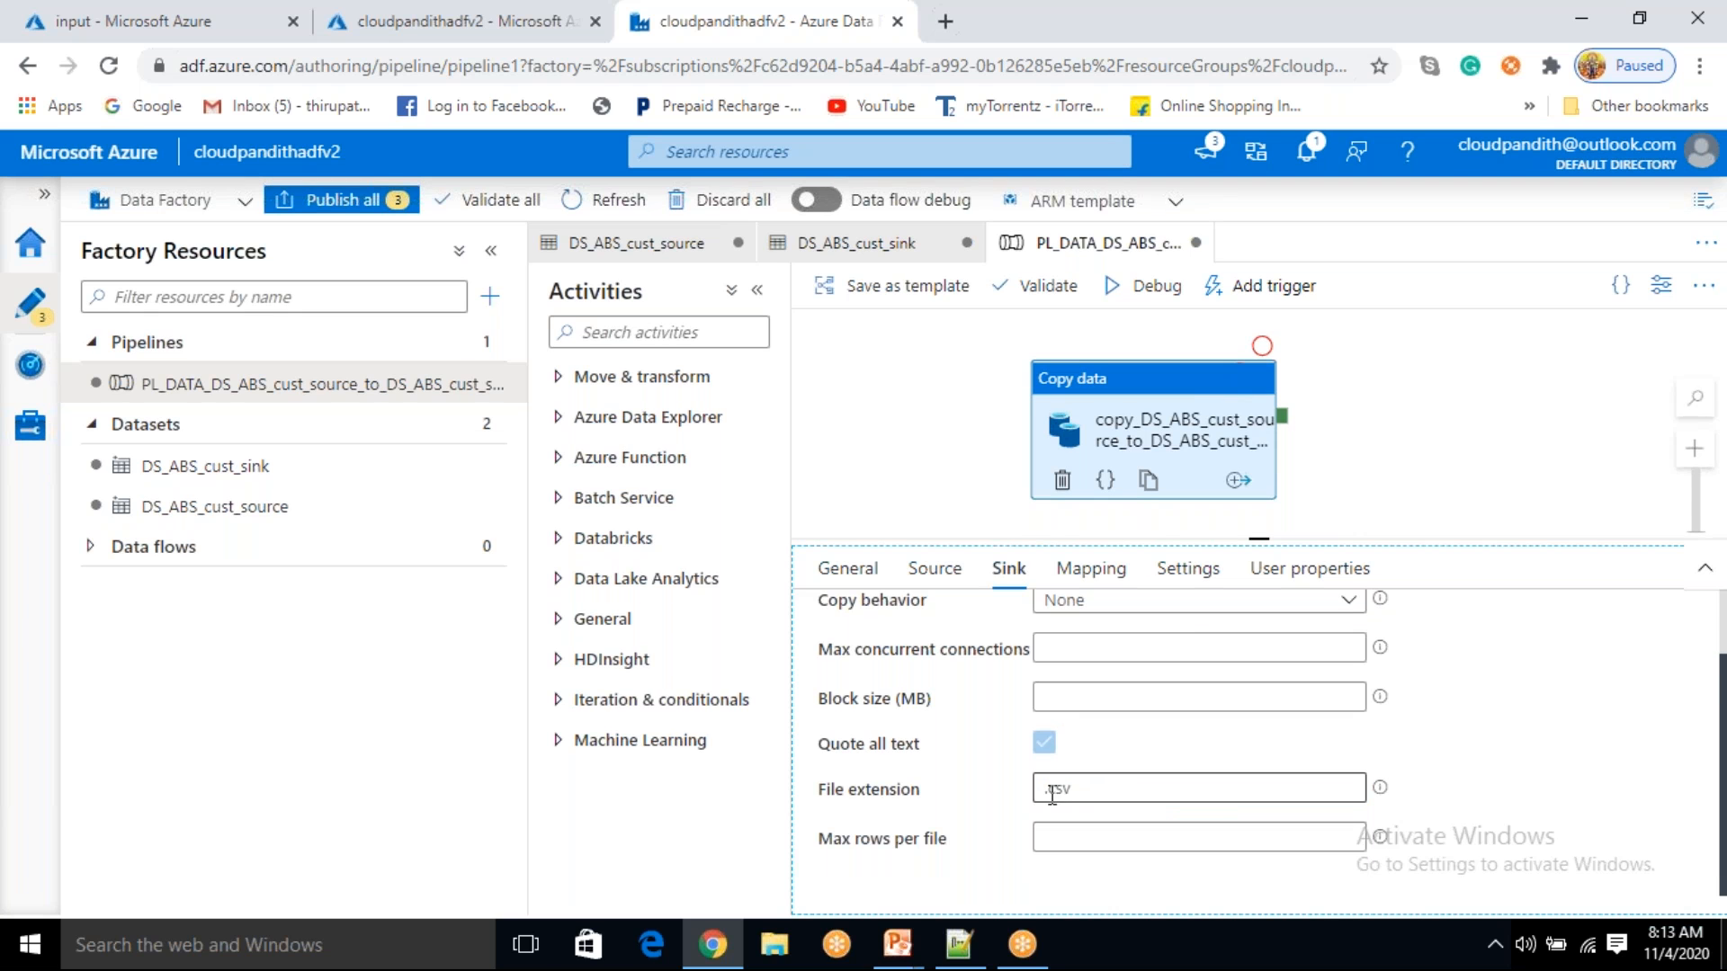
left_click_drag(1047, 794, 1075, 788)
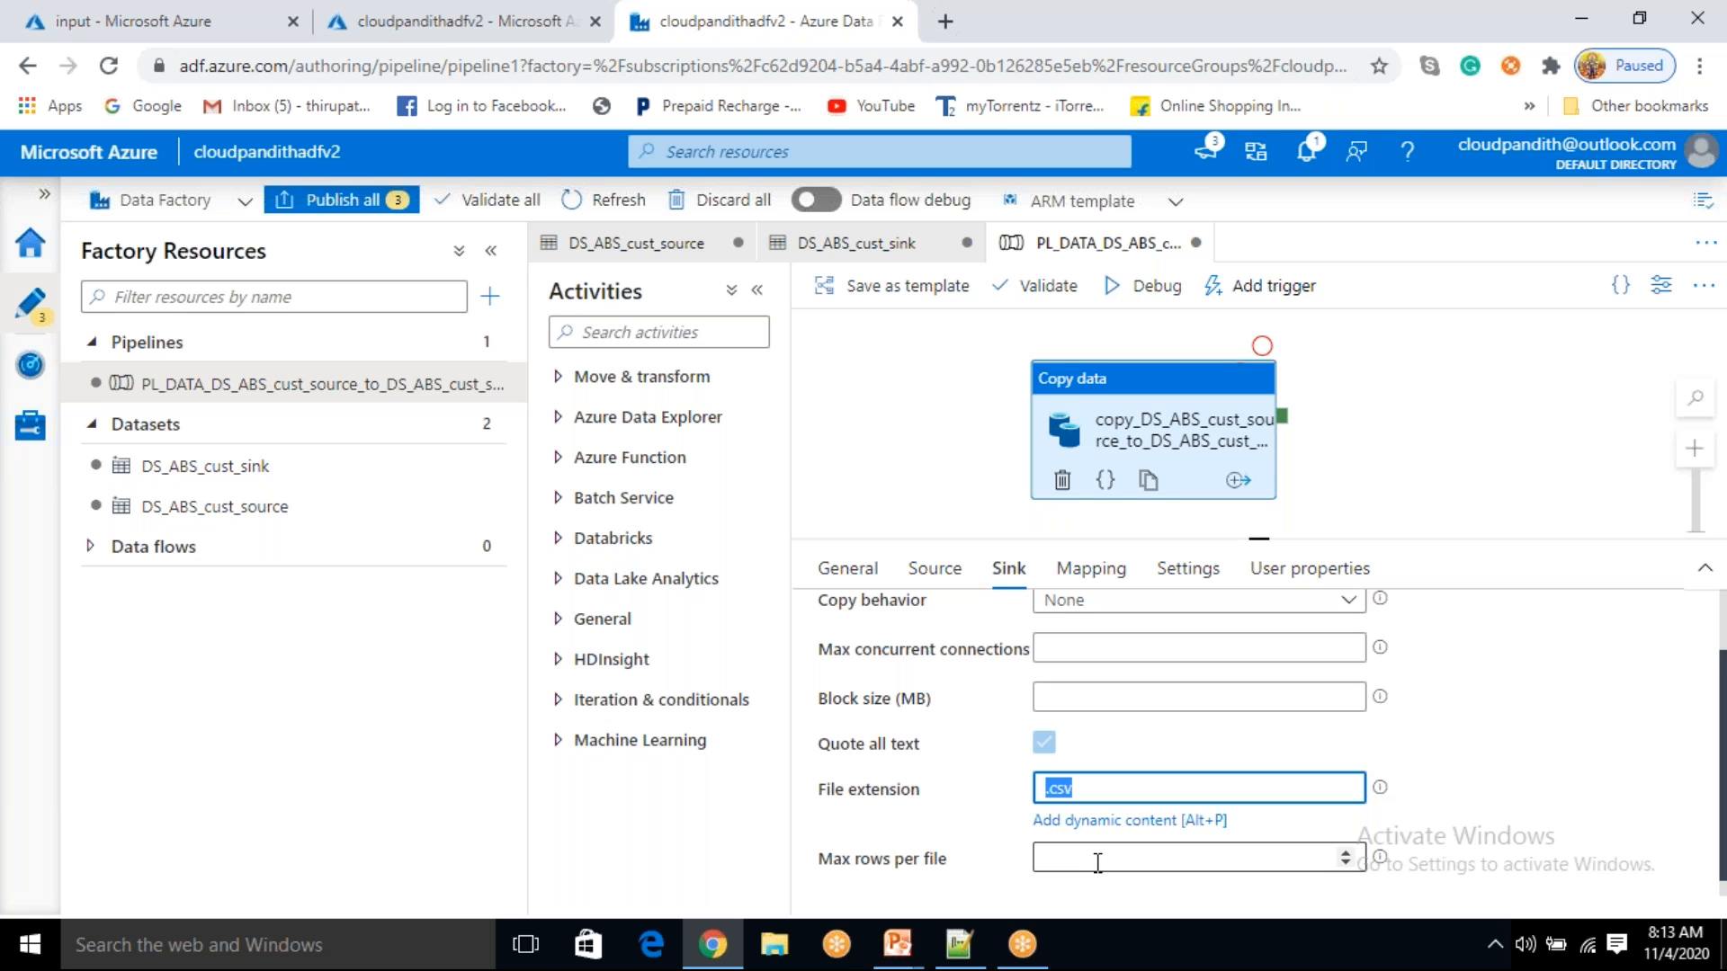
scroll(1097, 858, "up", 2)
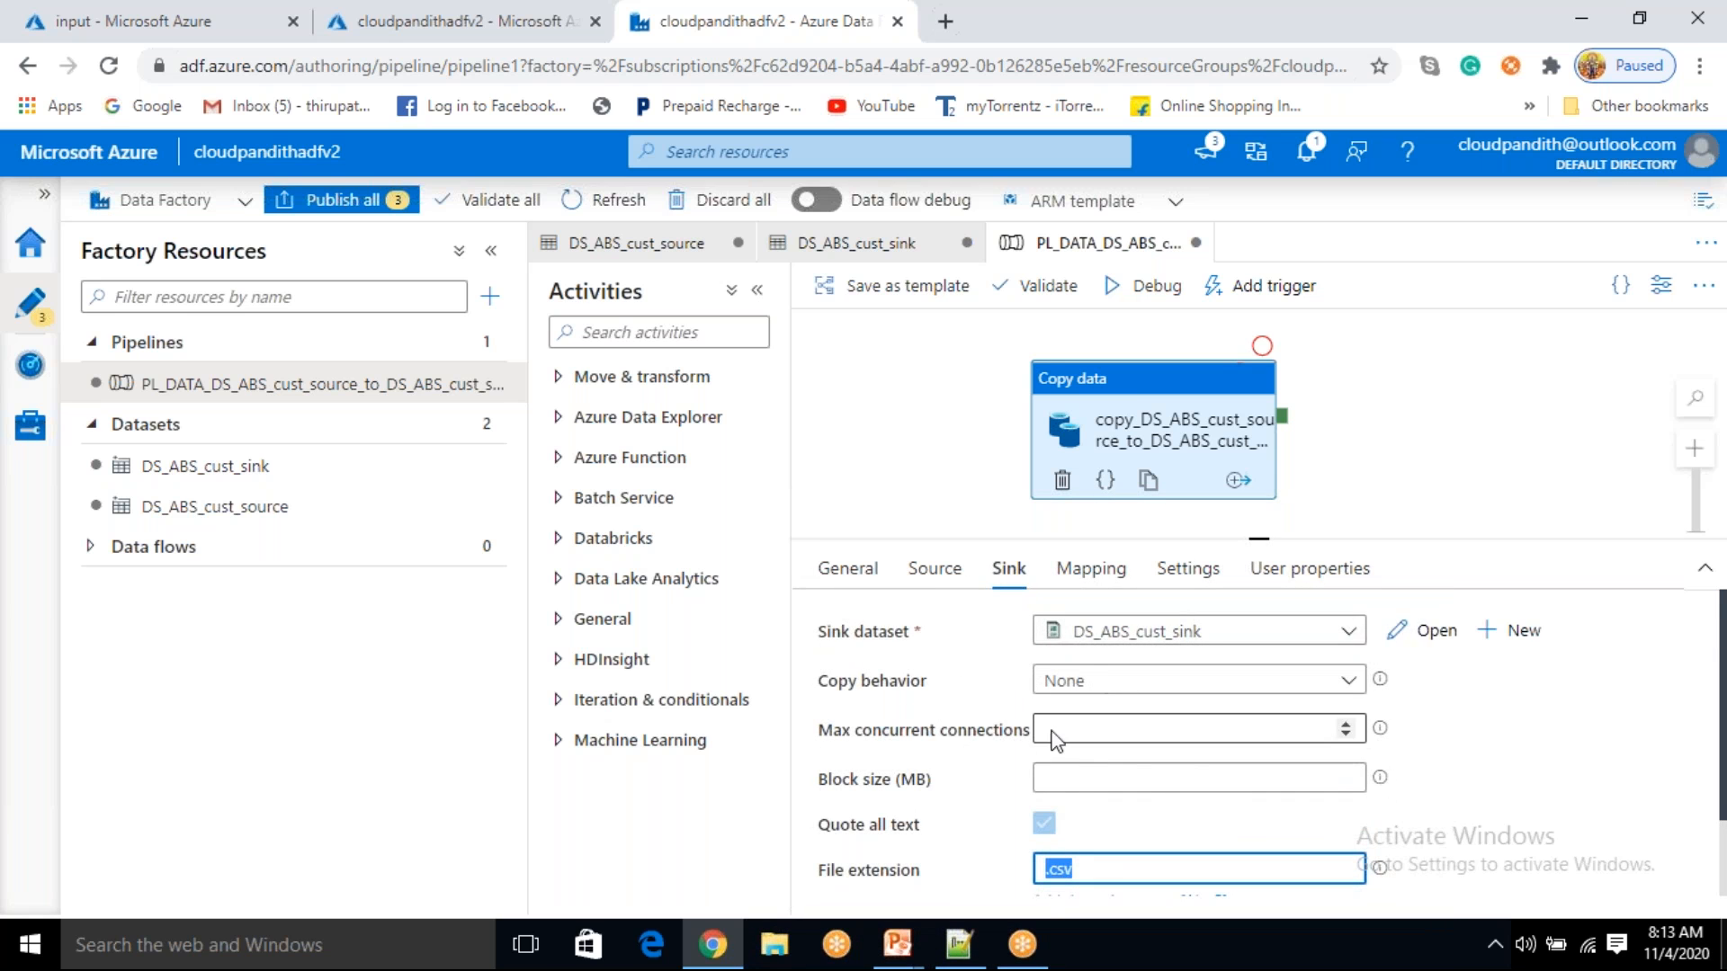
left_click(1103, 688)
left_click(1104, 688)
- Review the copy activity's source and sink settings, including the selected datasets and the file path type
left_click(936, 569)
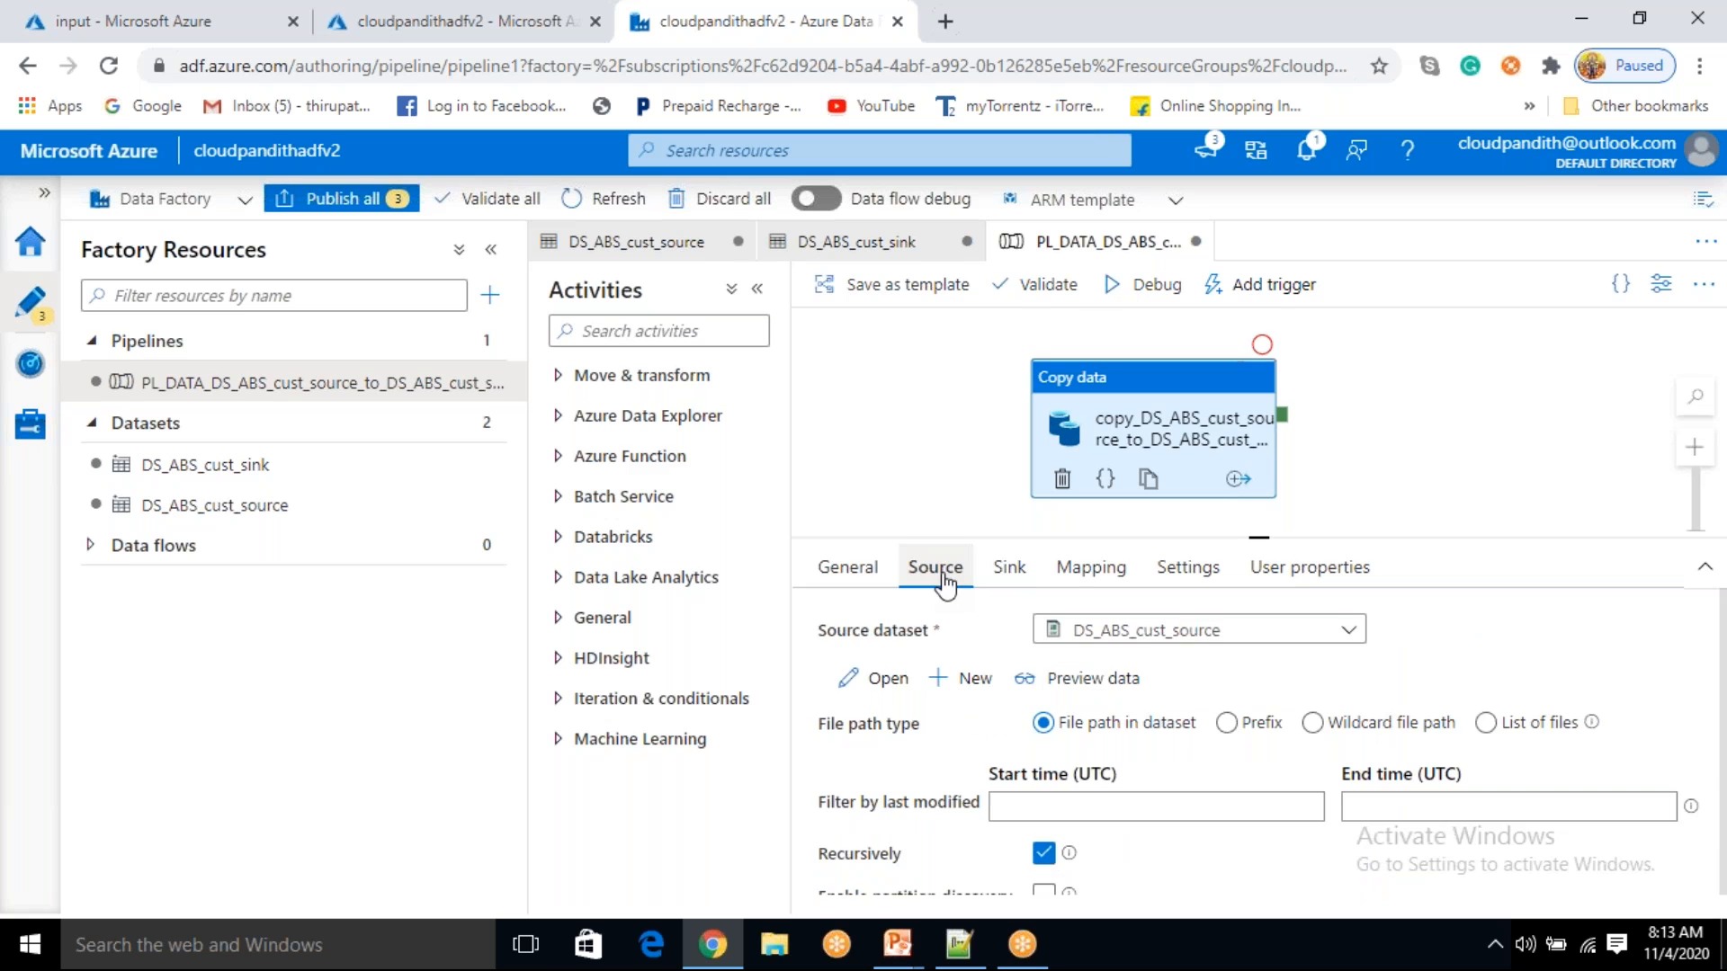
scroll(1079, 683, "down", 2)
scroll(1079, 647, "up", 2)
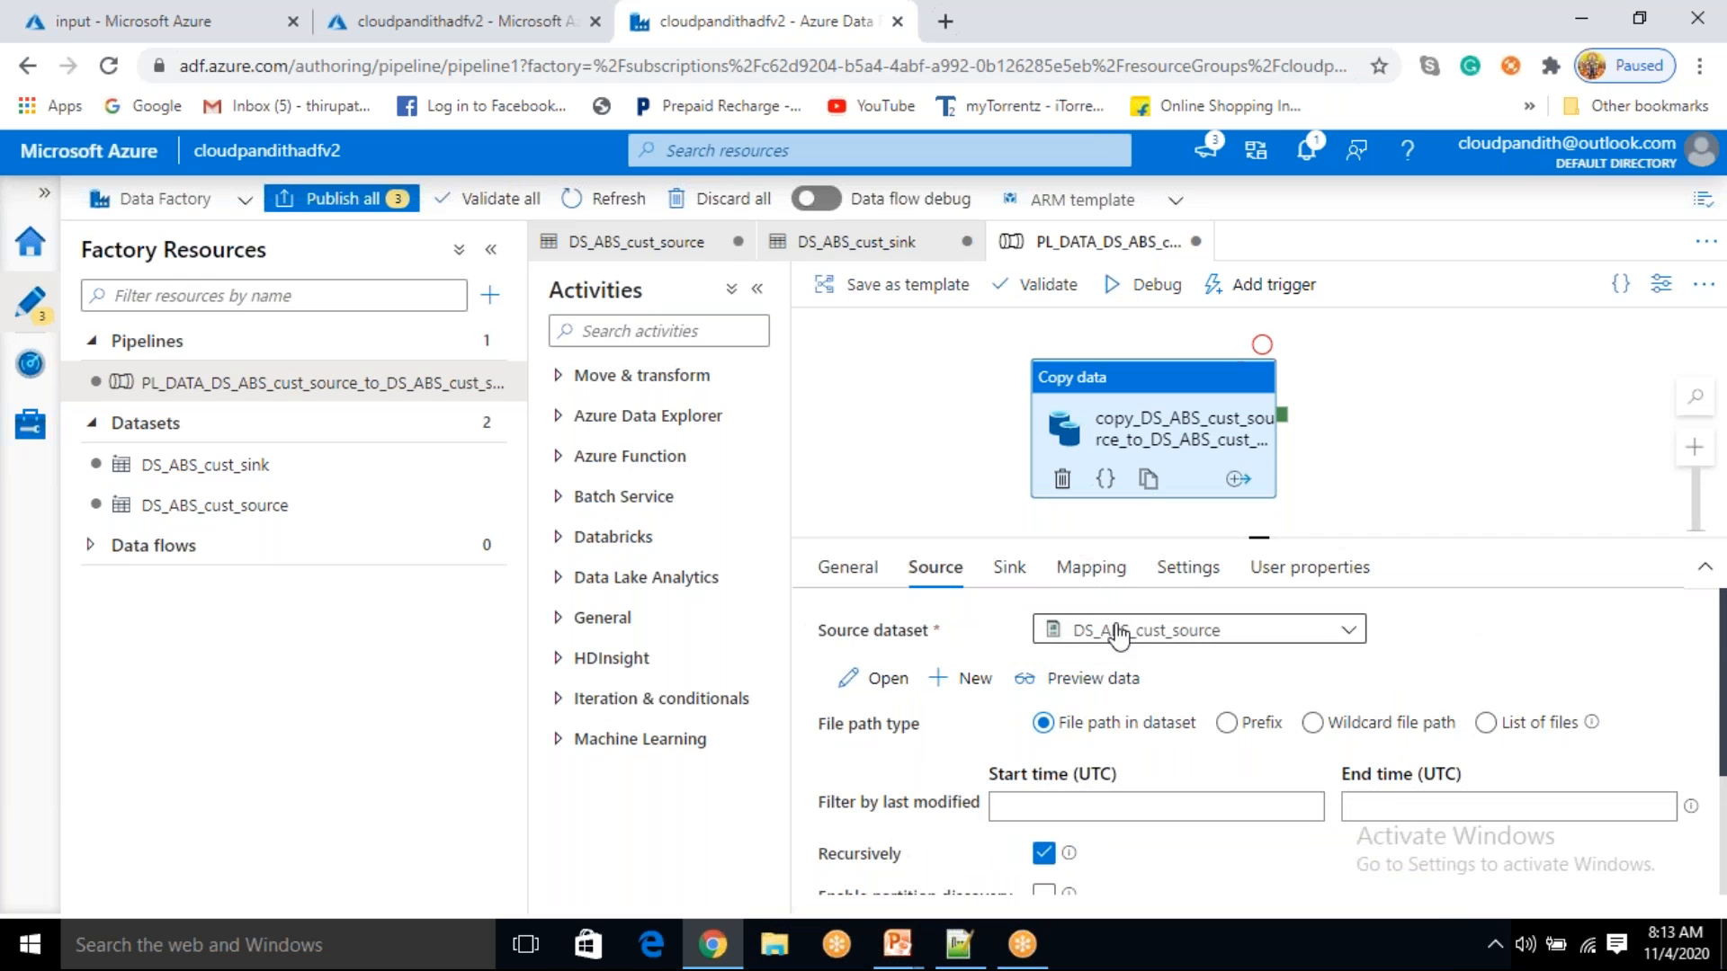
mouse_move(1039, 852)
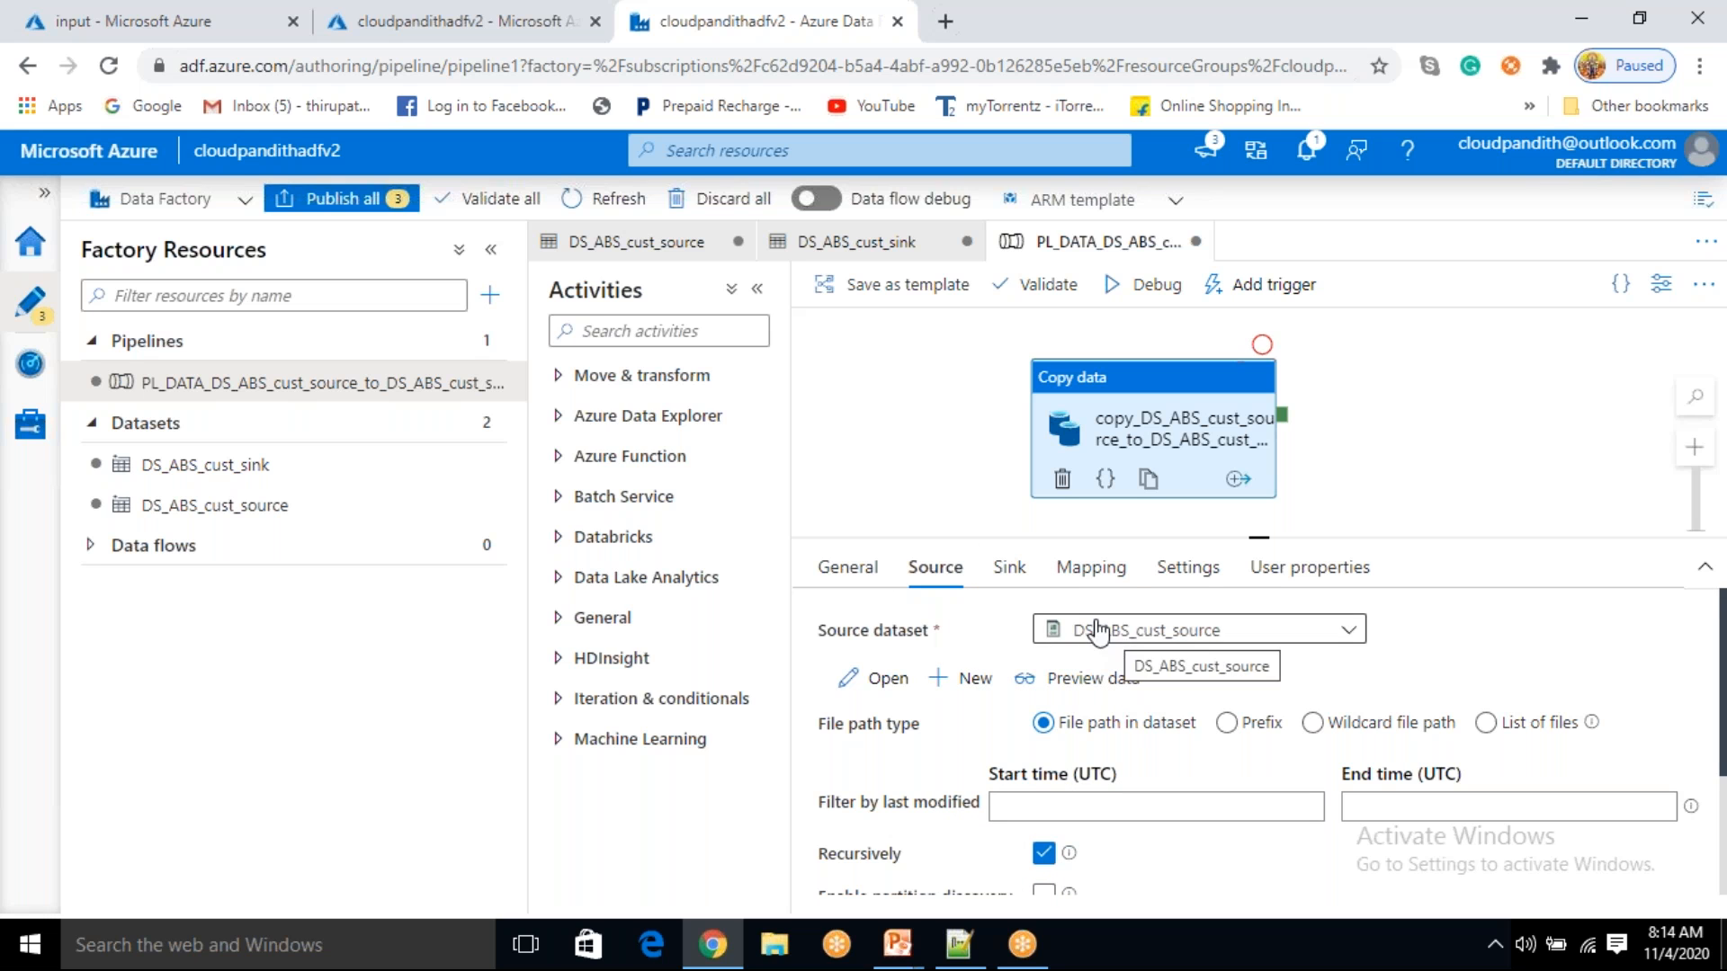
left_click(1014, 575)
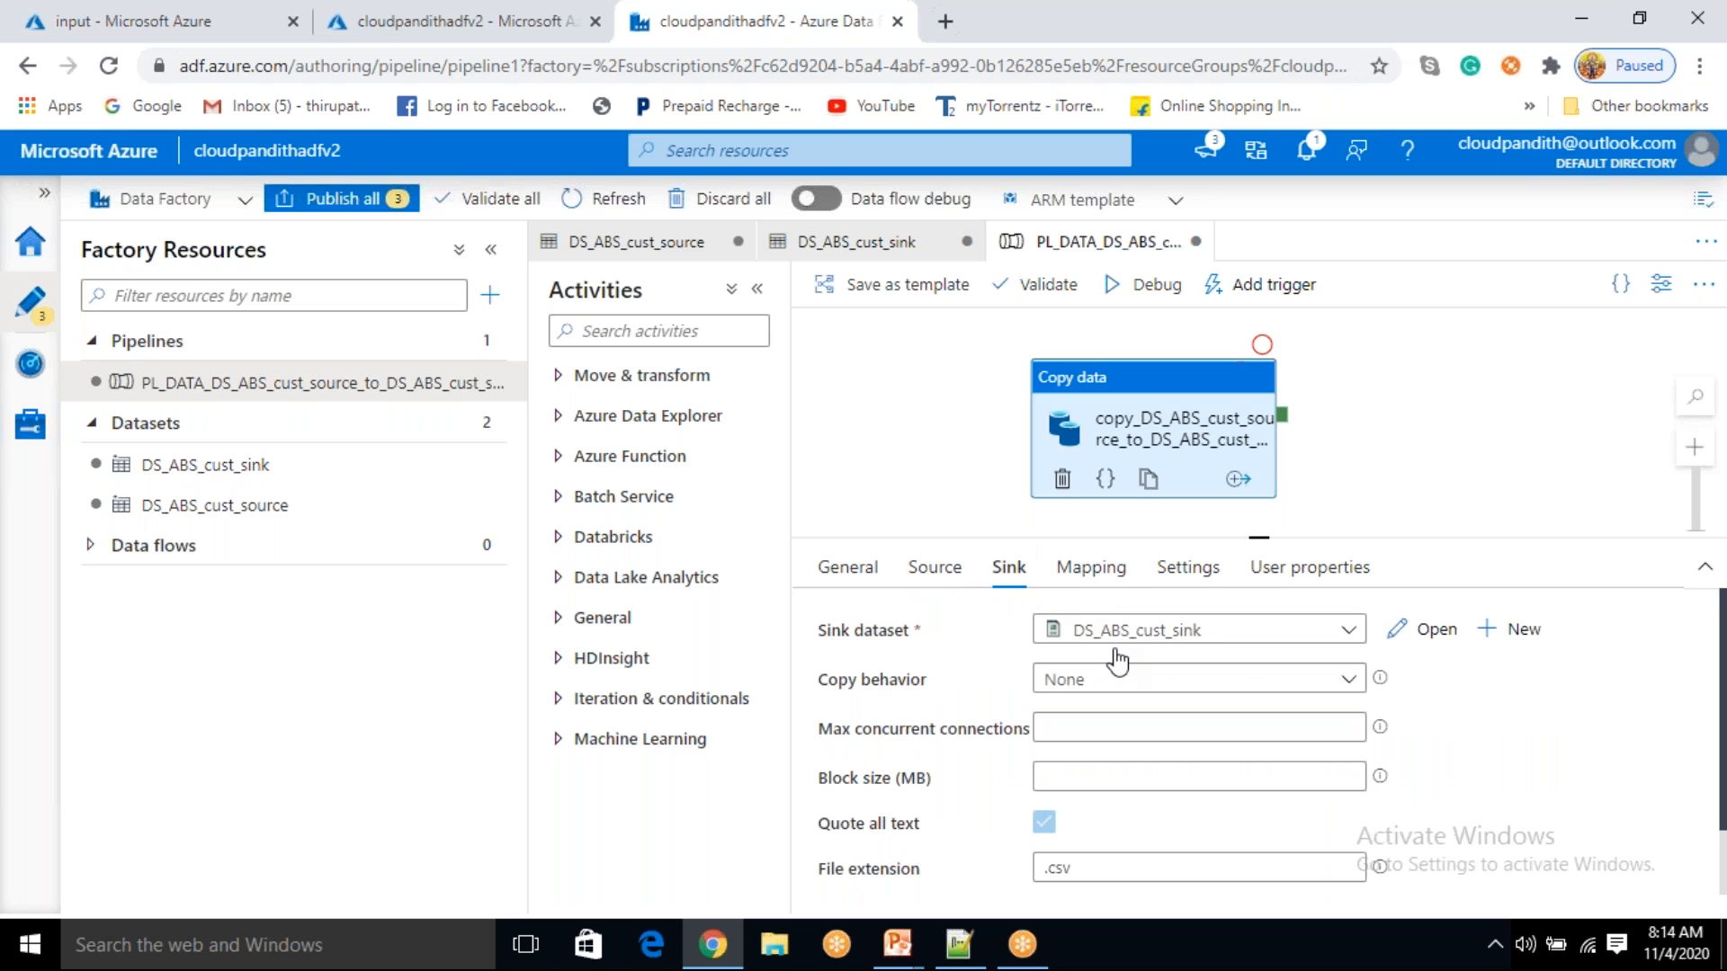
- Import the schemas into the copy activity's mapping and check the source-to-destination columns
left_click(1101, 584)
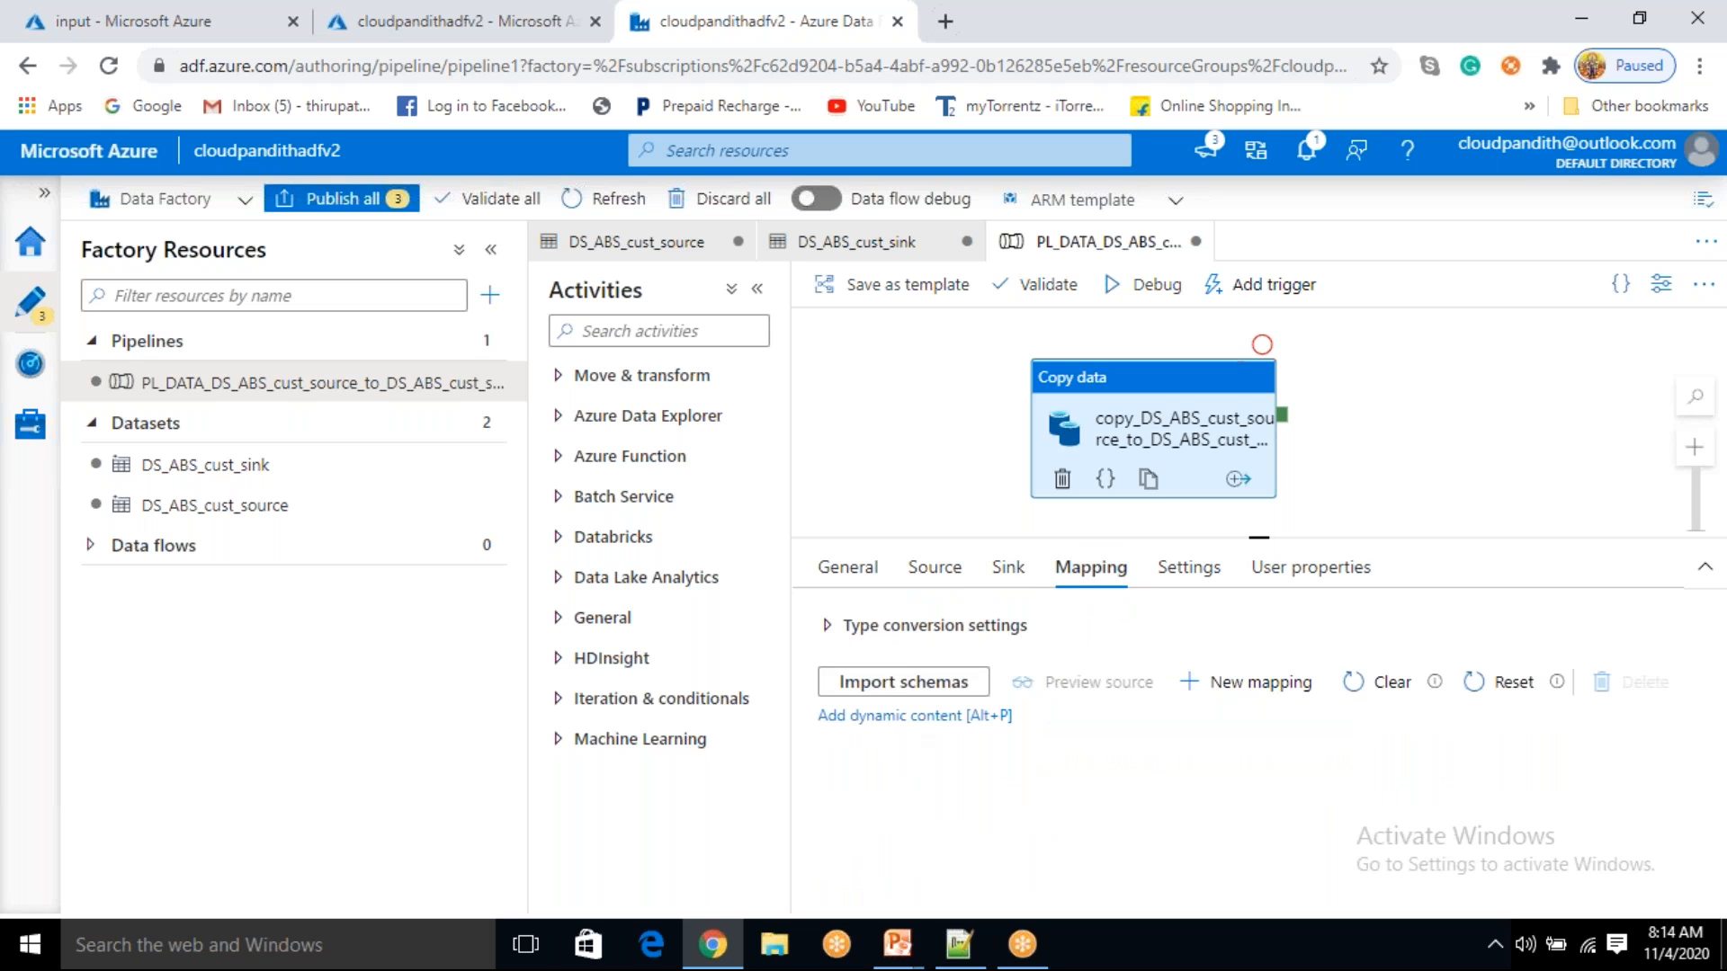
left_click(911, 684)
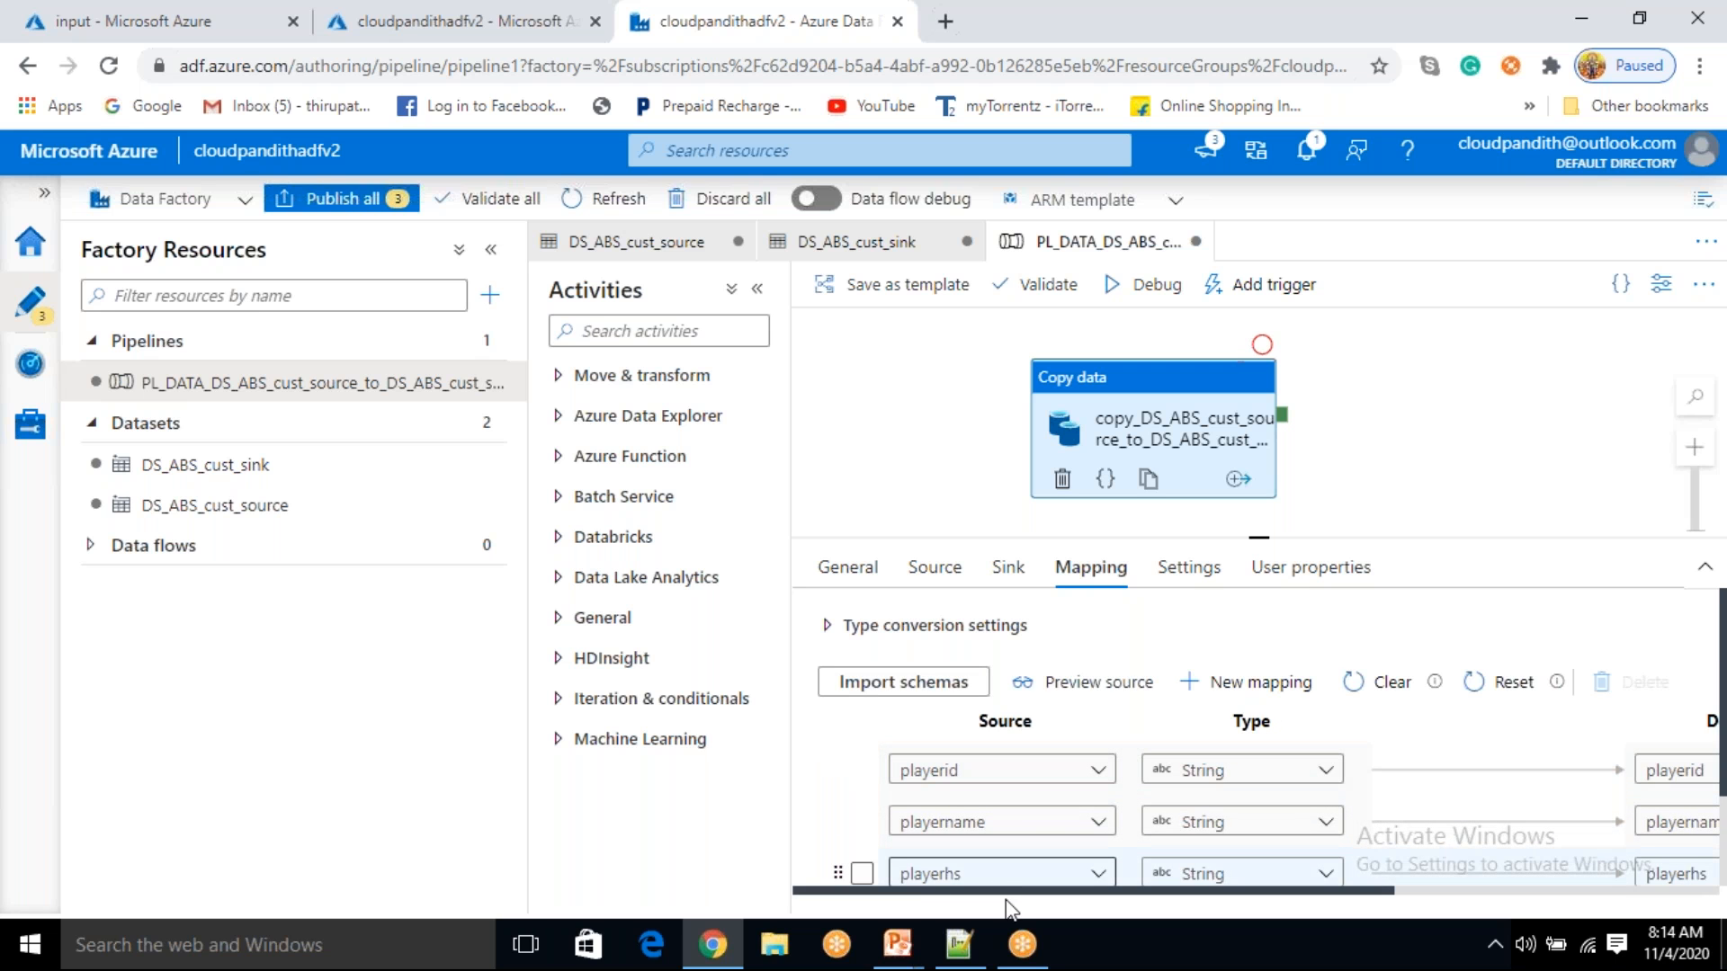
left_click_drag(1007, 891, 1213, 891)
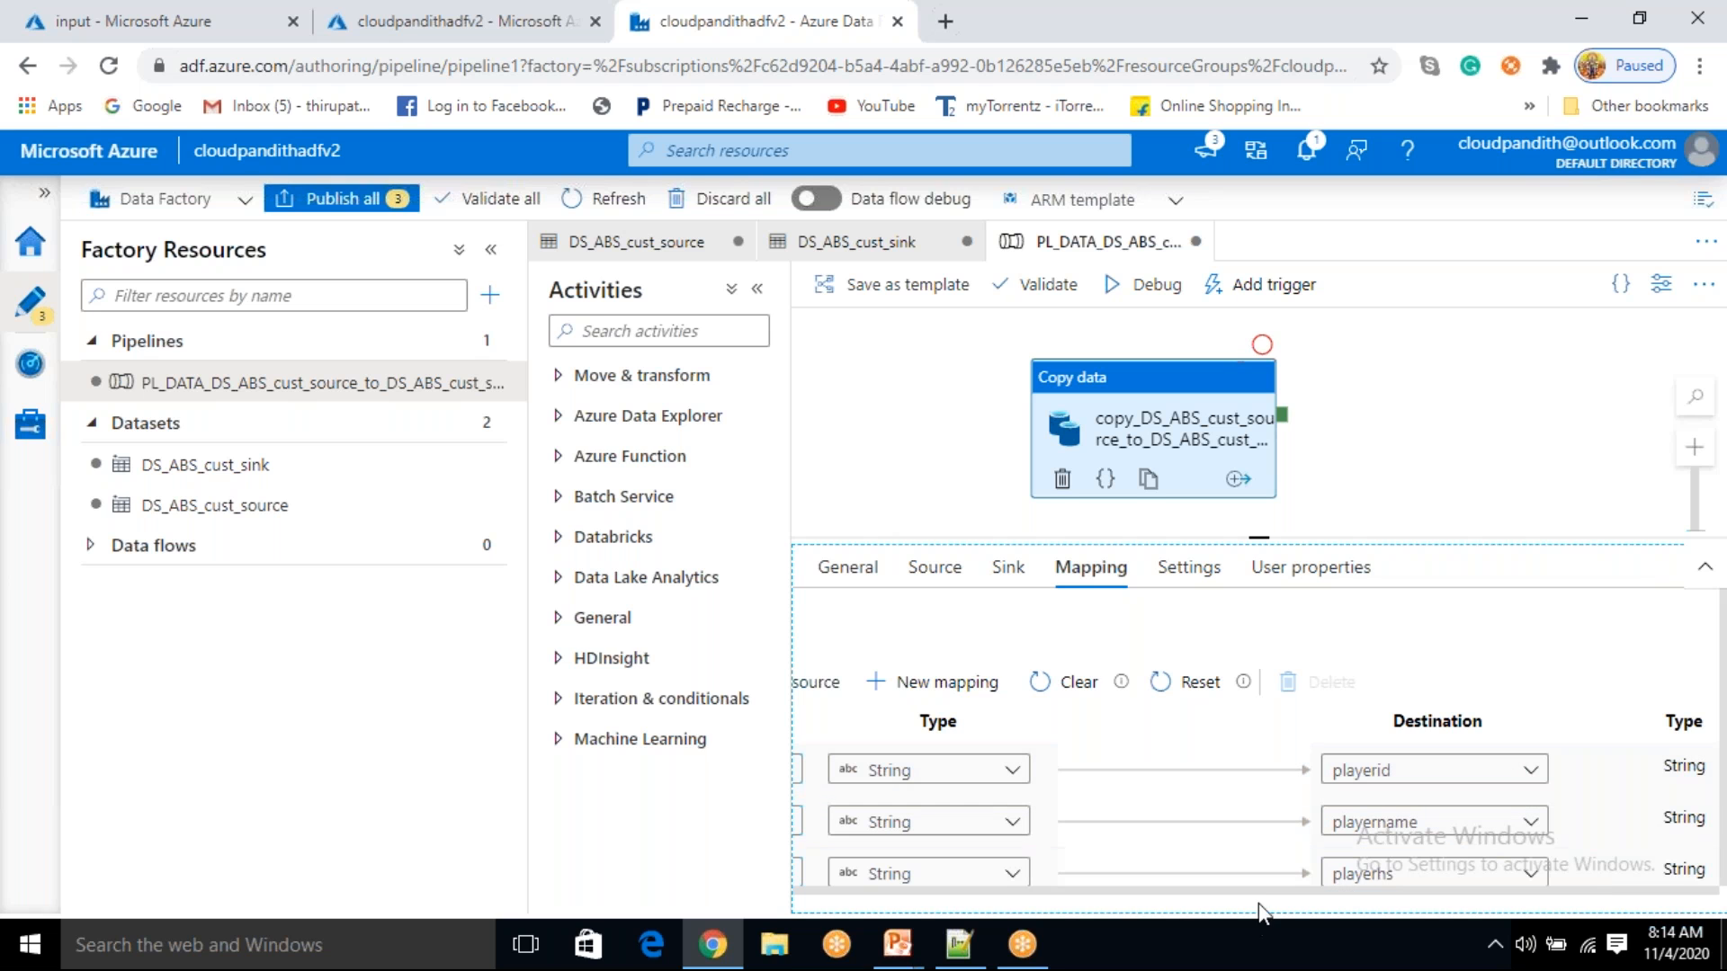
left_click(940, 908)
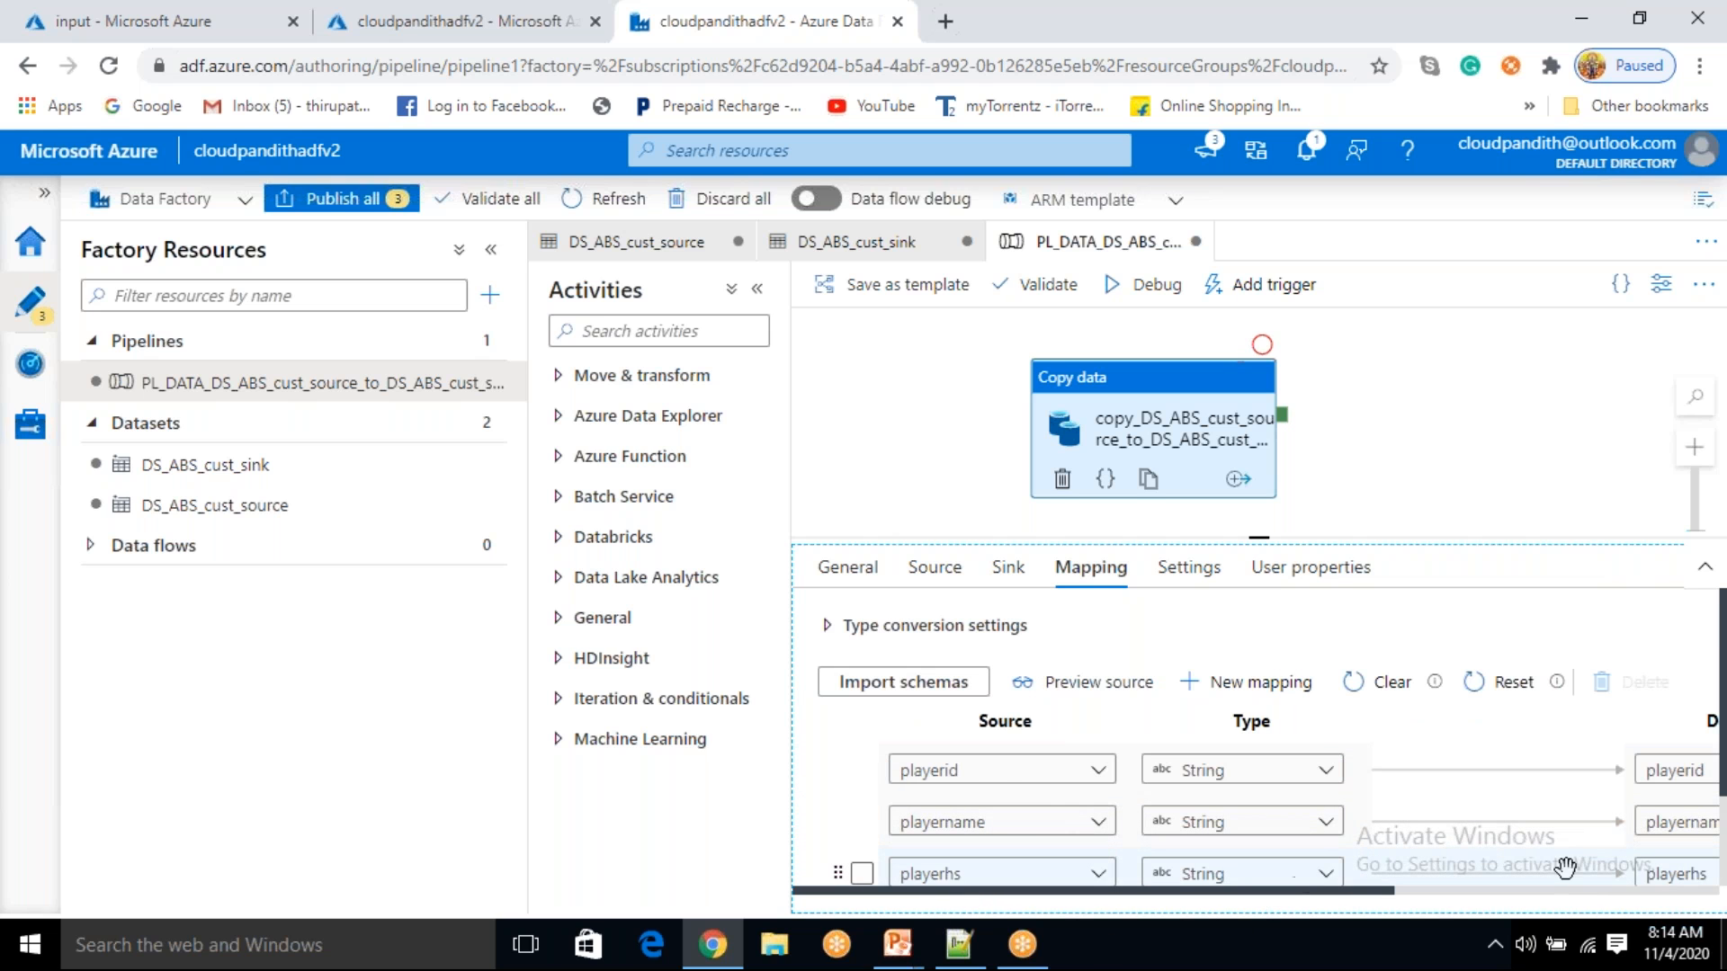
scroll(1466, 781, "down", 2)
scroll(1498, 824, "up", 2)
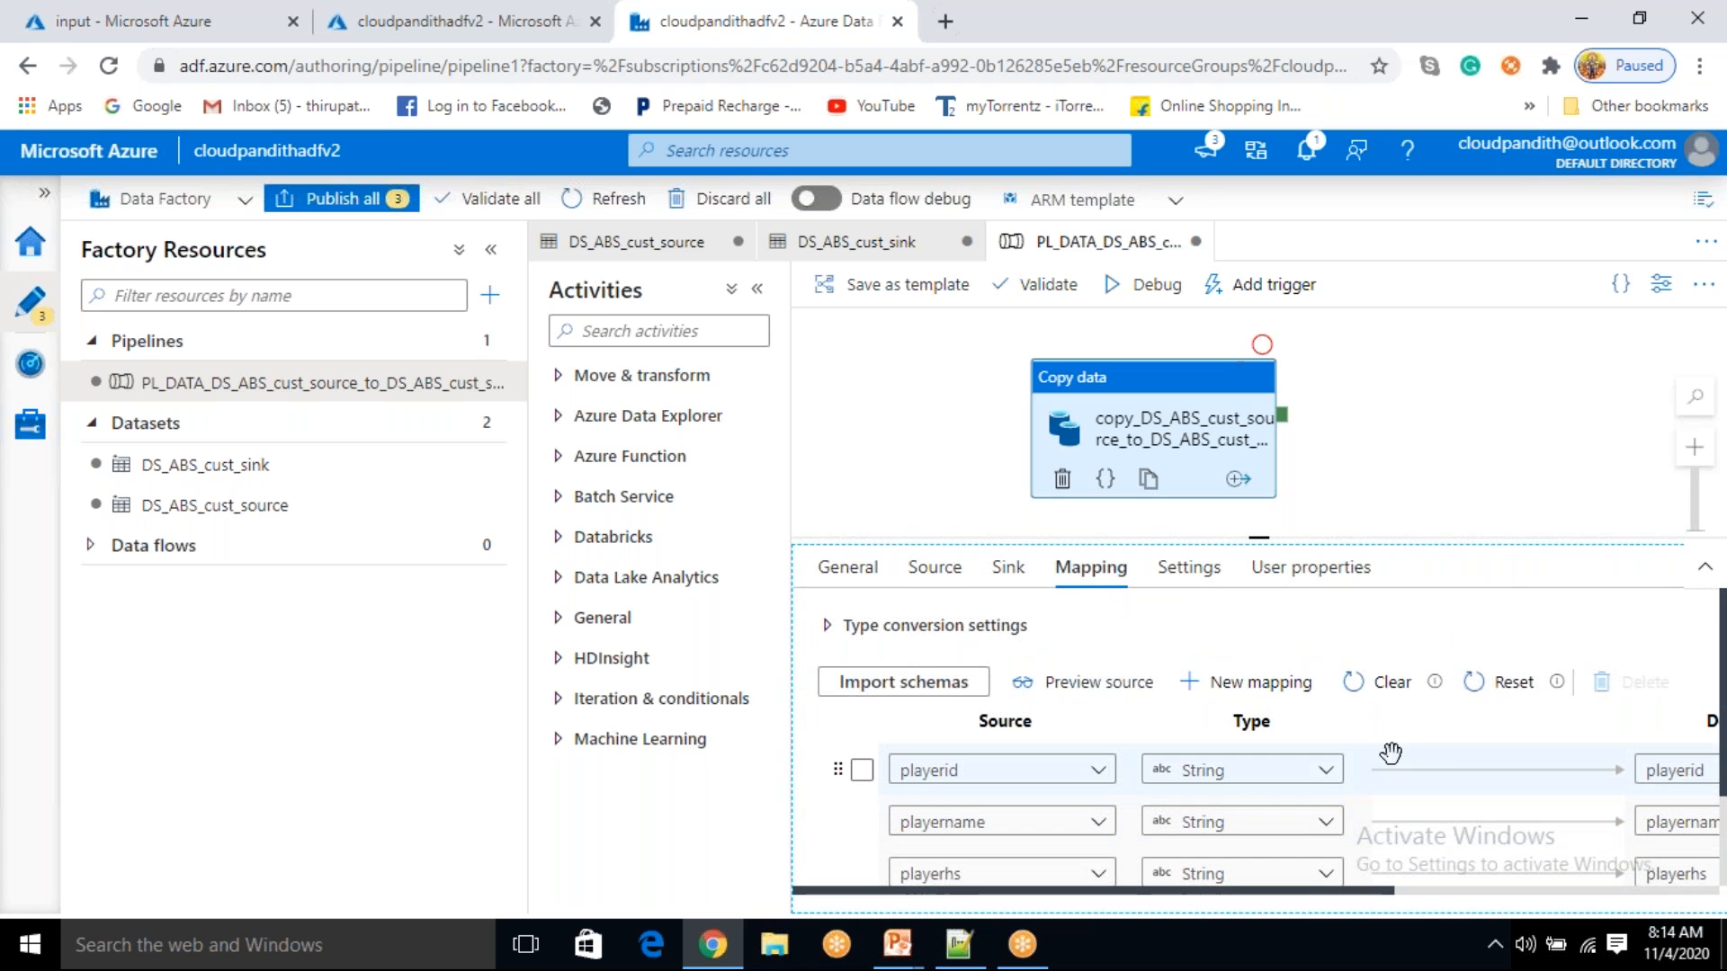
- Set the degree of copy parallelism to 1 and auto-generate the copy activity's Source and Destination user properties
left_click(1183, 568)
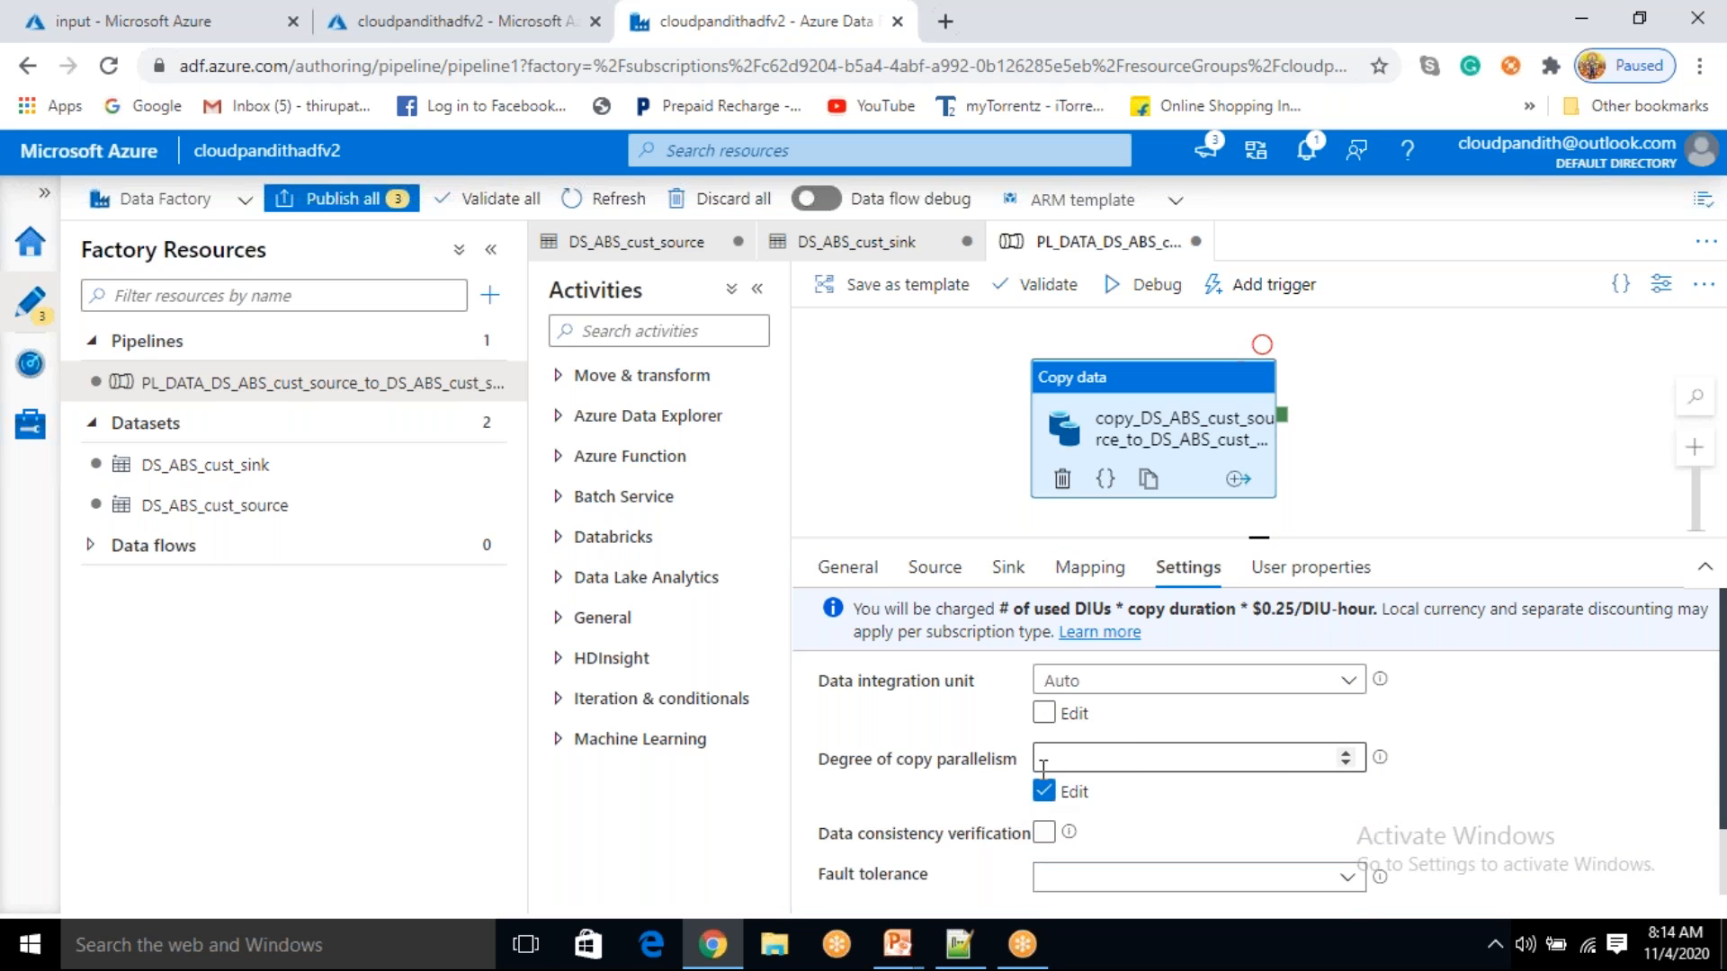
left_click(1346, 752)
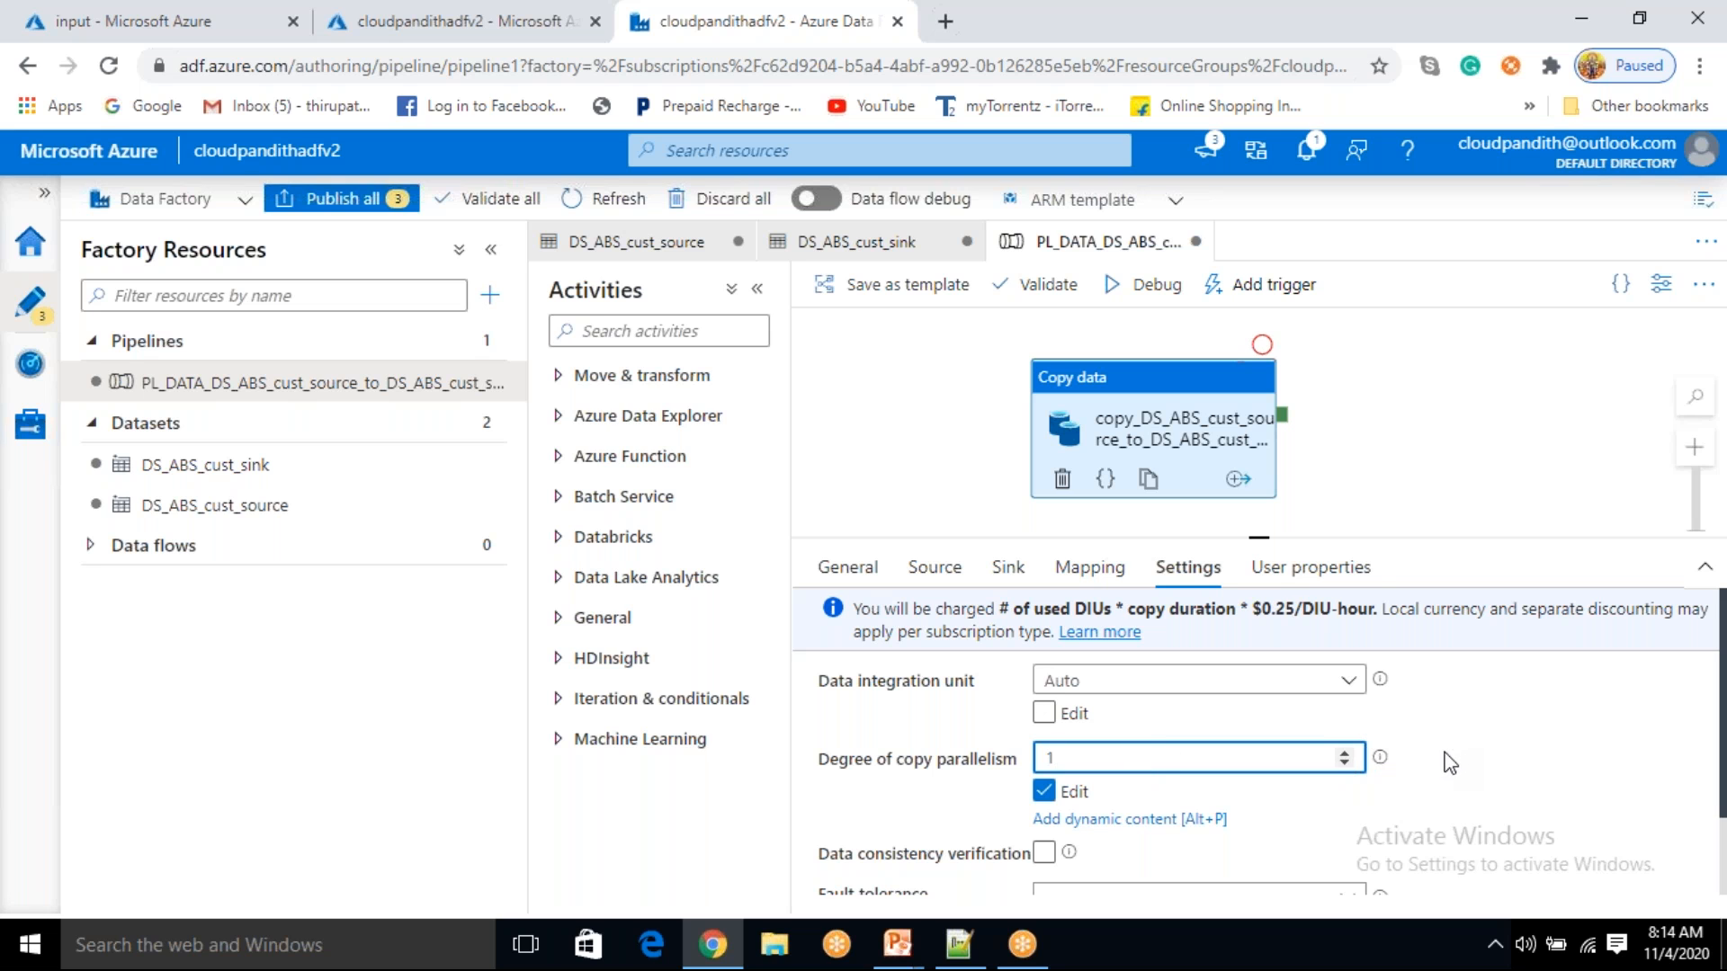
left_click(1300, 583)
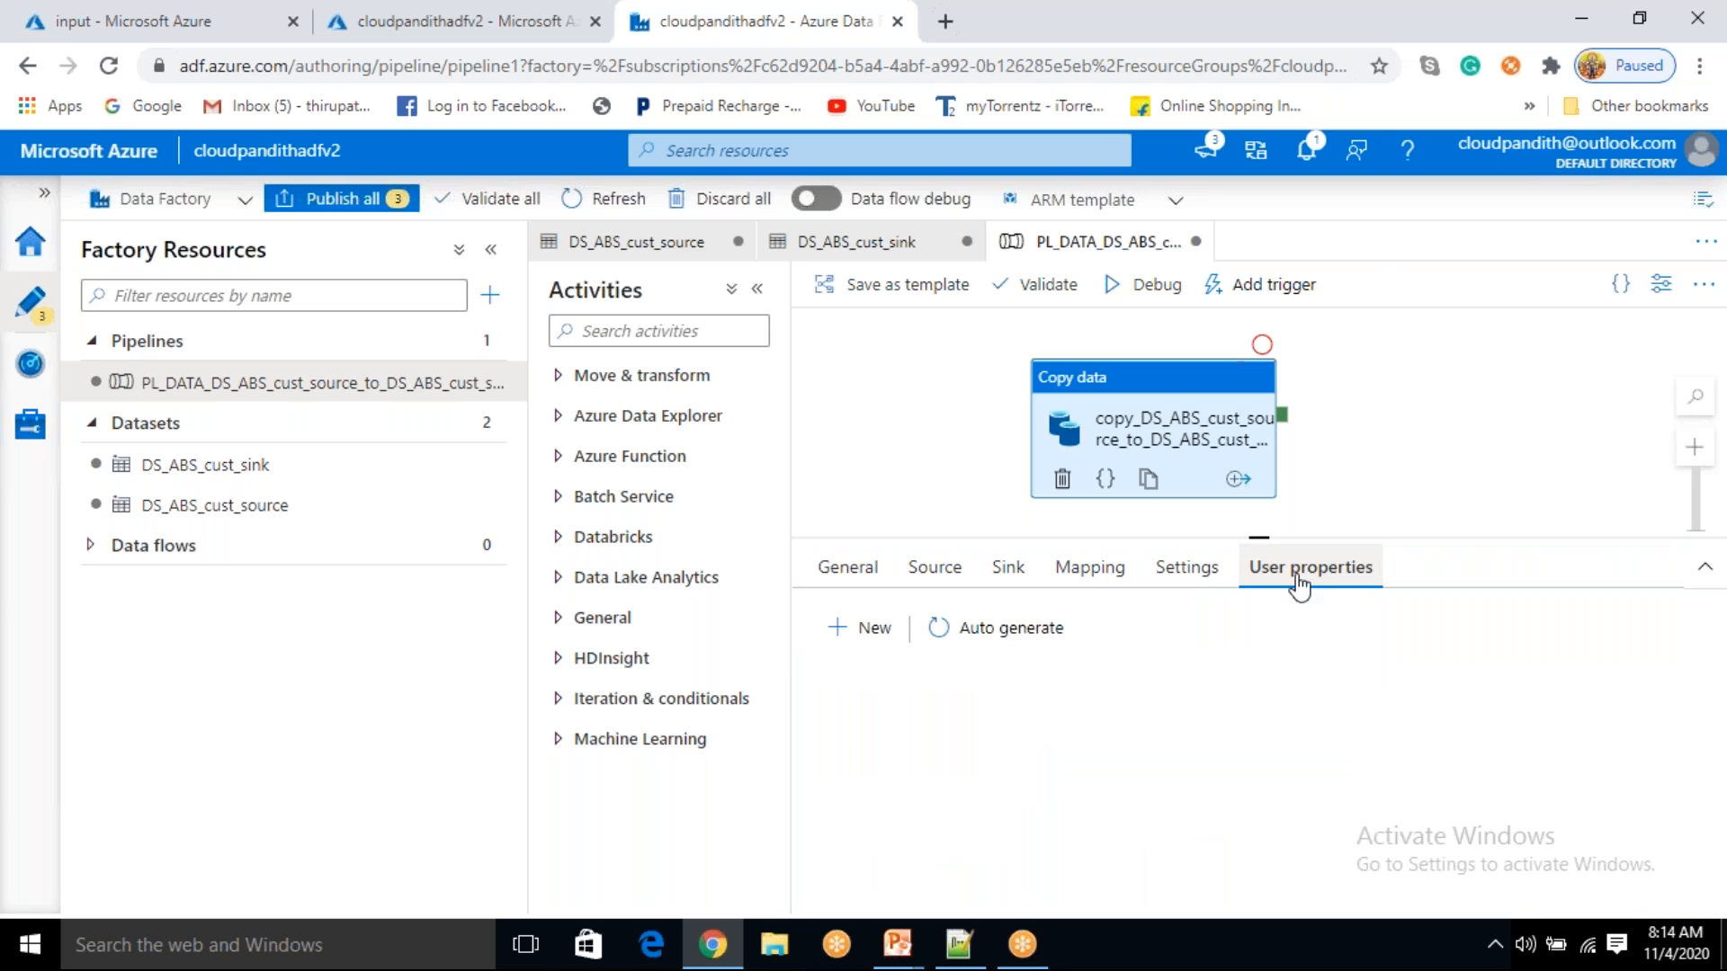
left_click(992, 638)
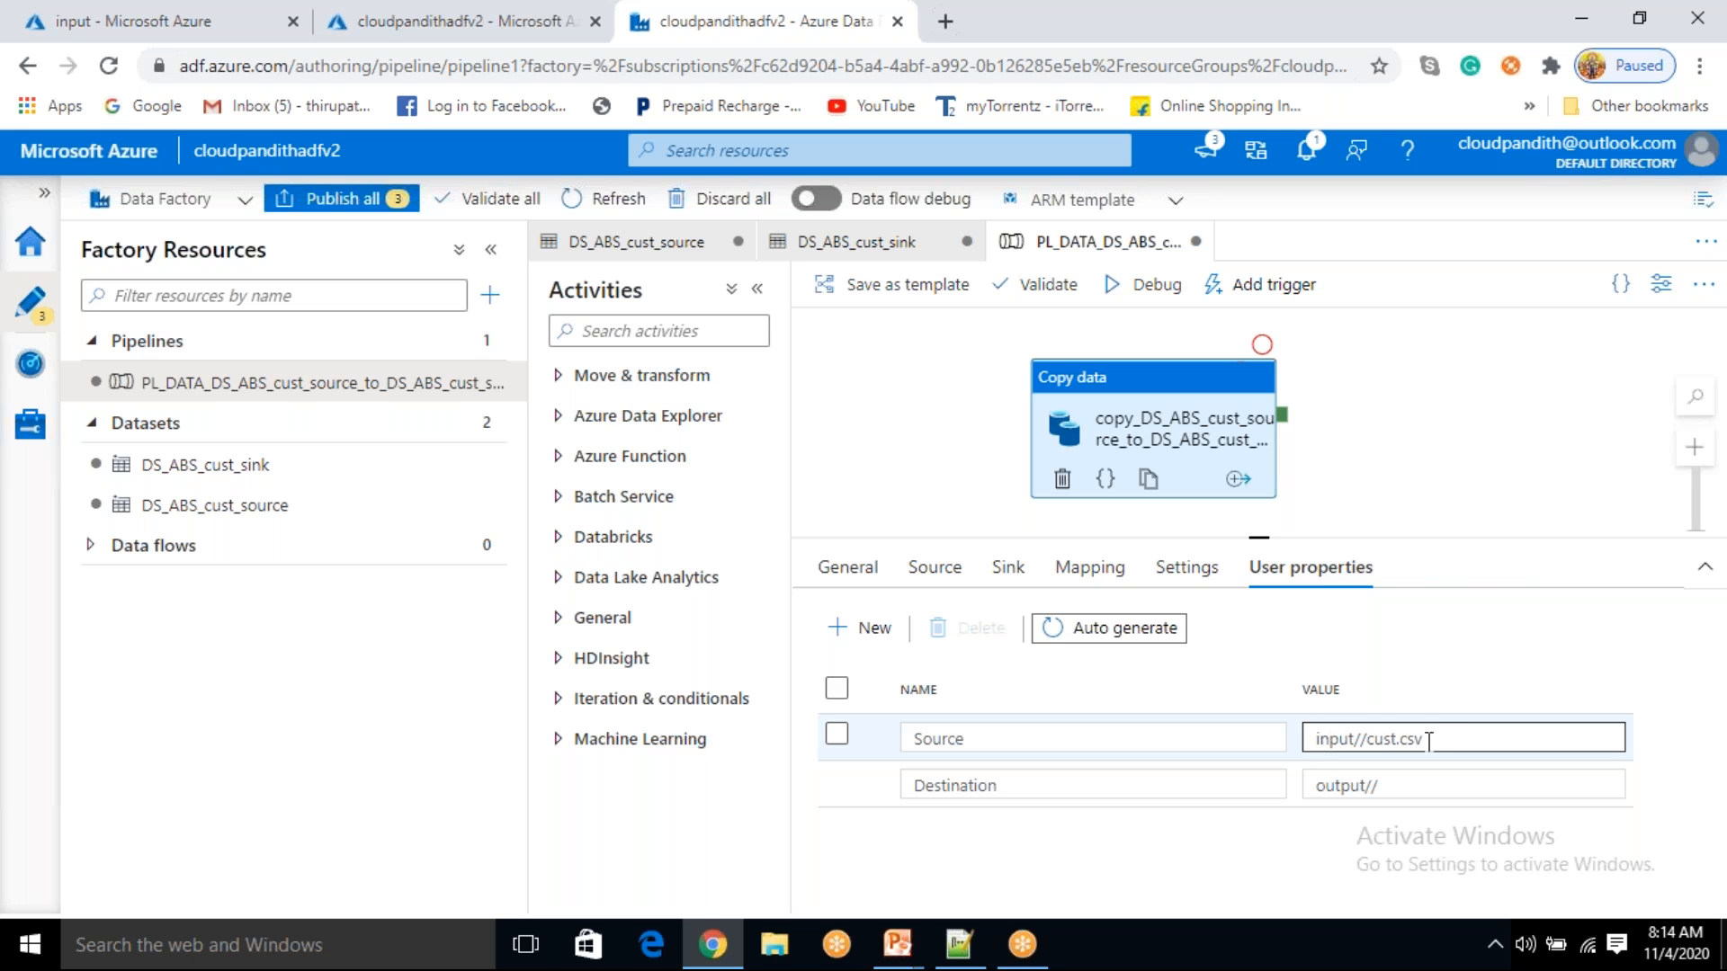
left_click_drag(1421, 740, 1317, 741)
left_click_drag(1397, 786, 1309, 787)
left_click(1264, 850)
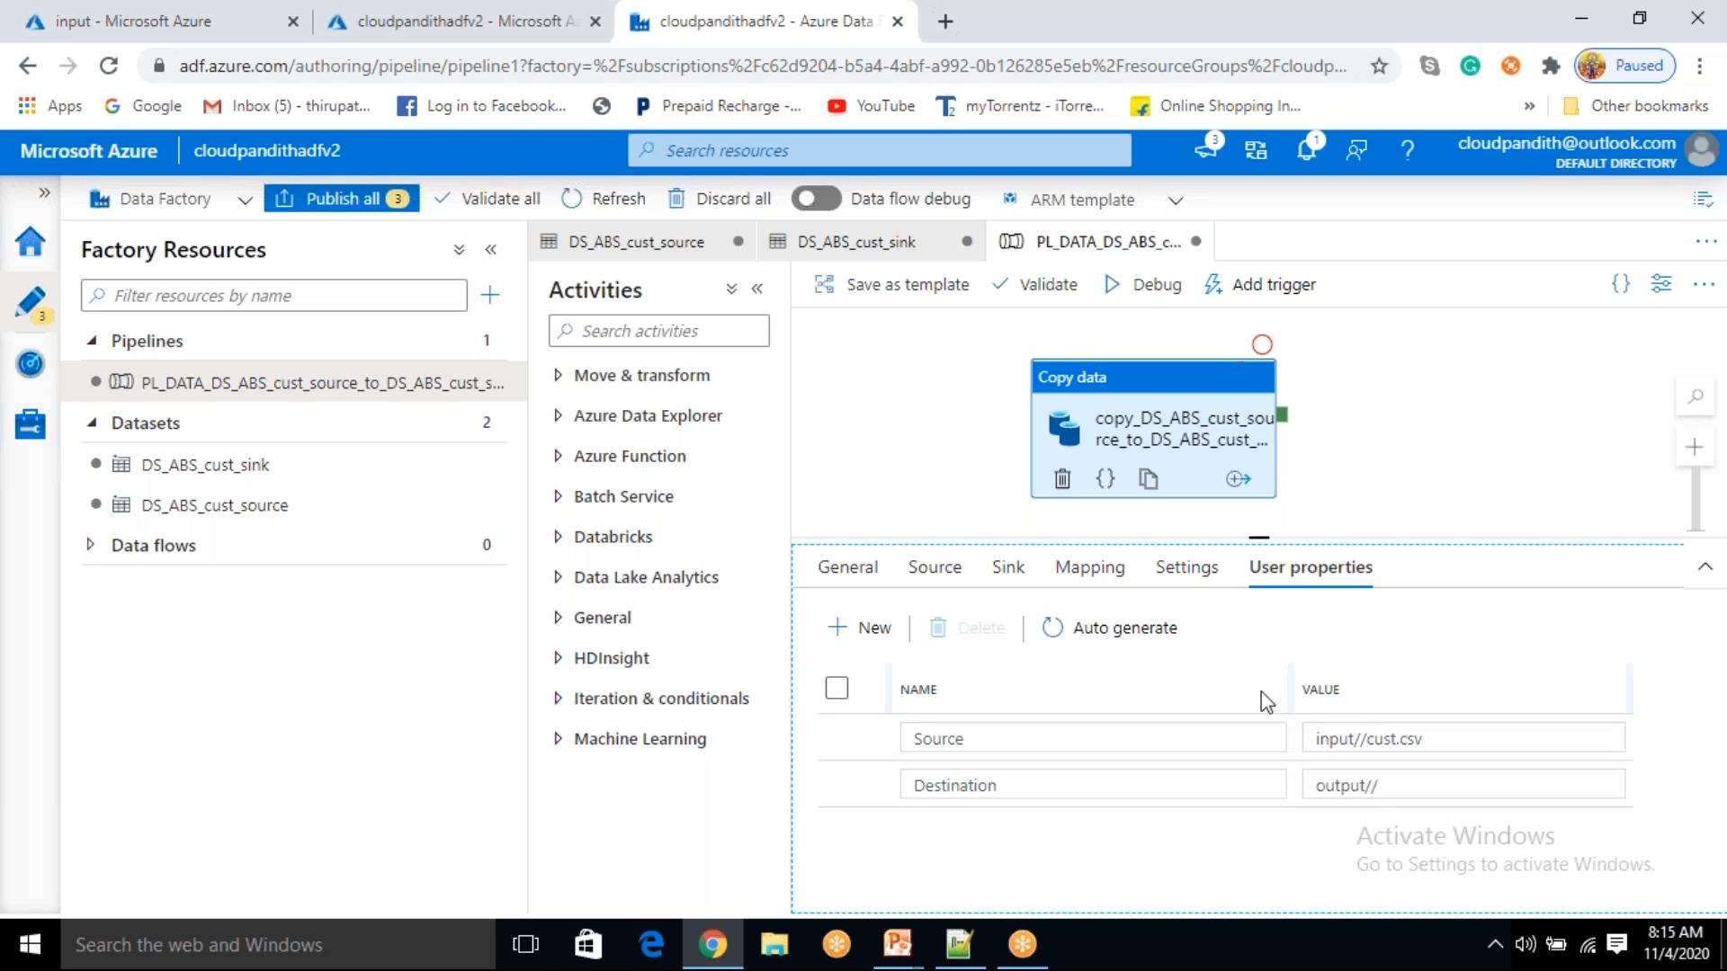
left_click_drag(1438, 739, 1313, 737)
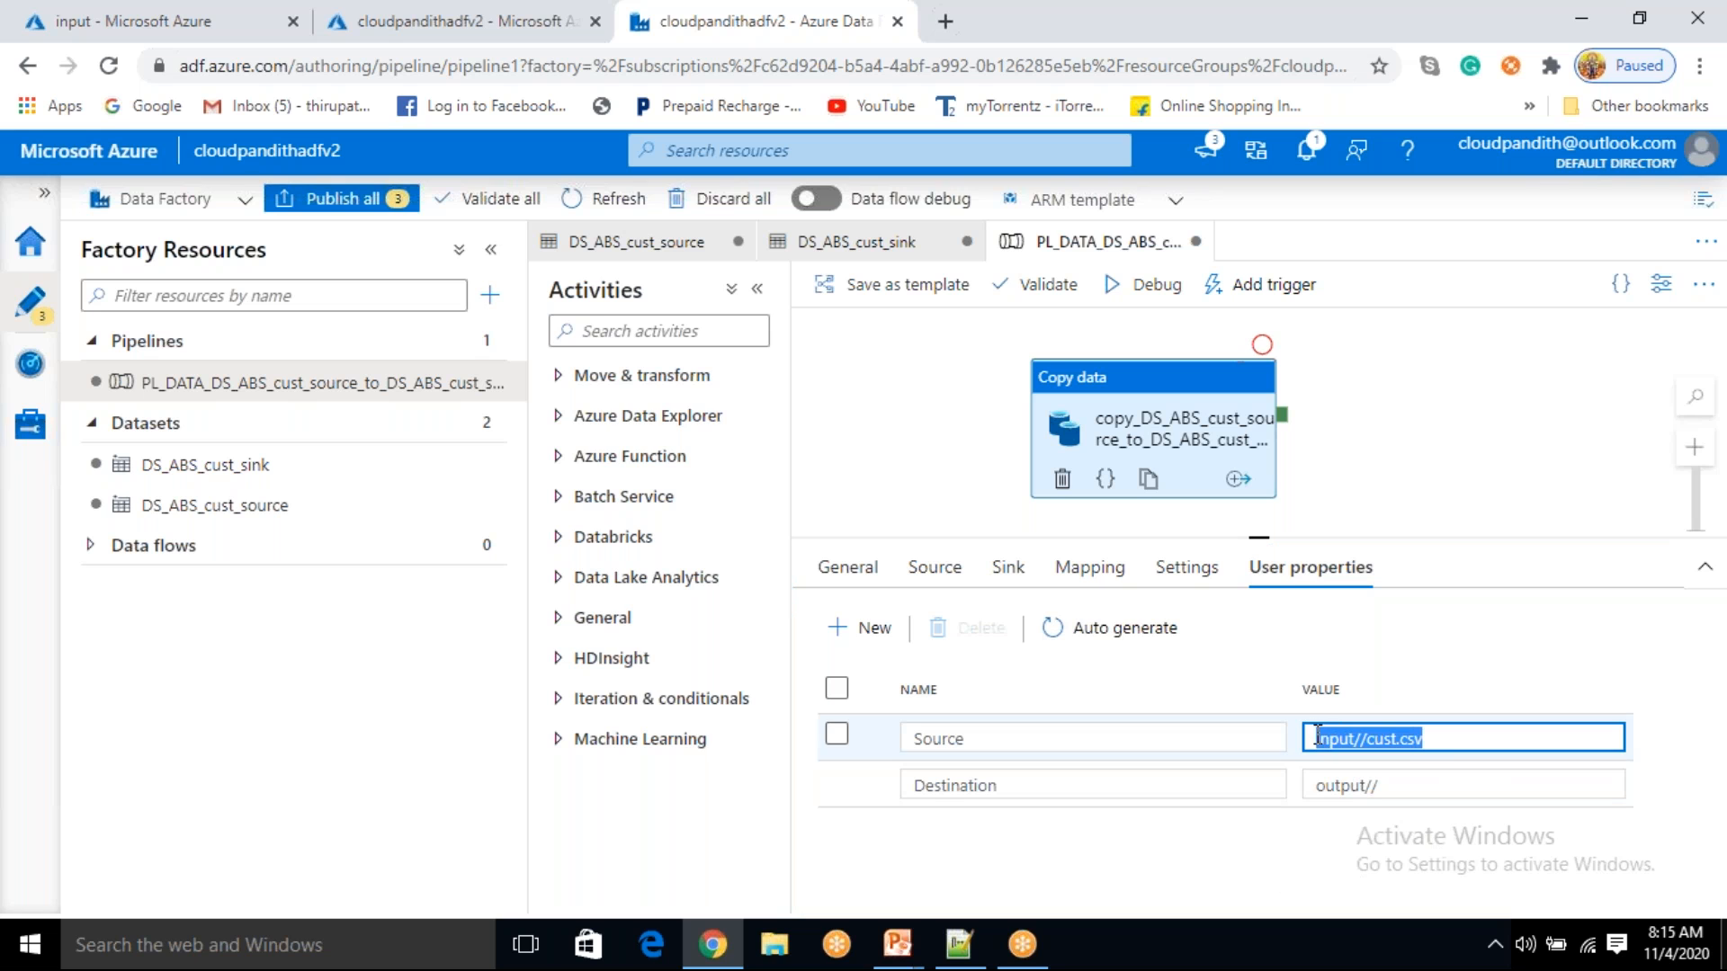
left_click_drag(1421, 786, 1325, 791)
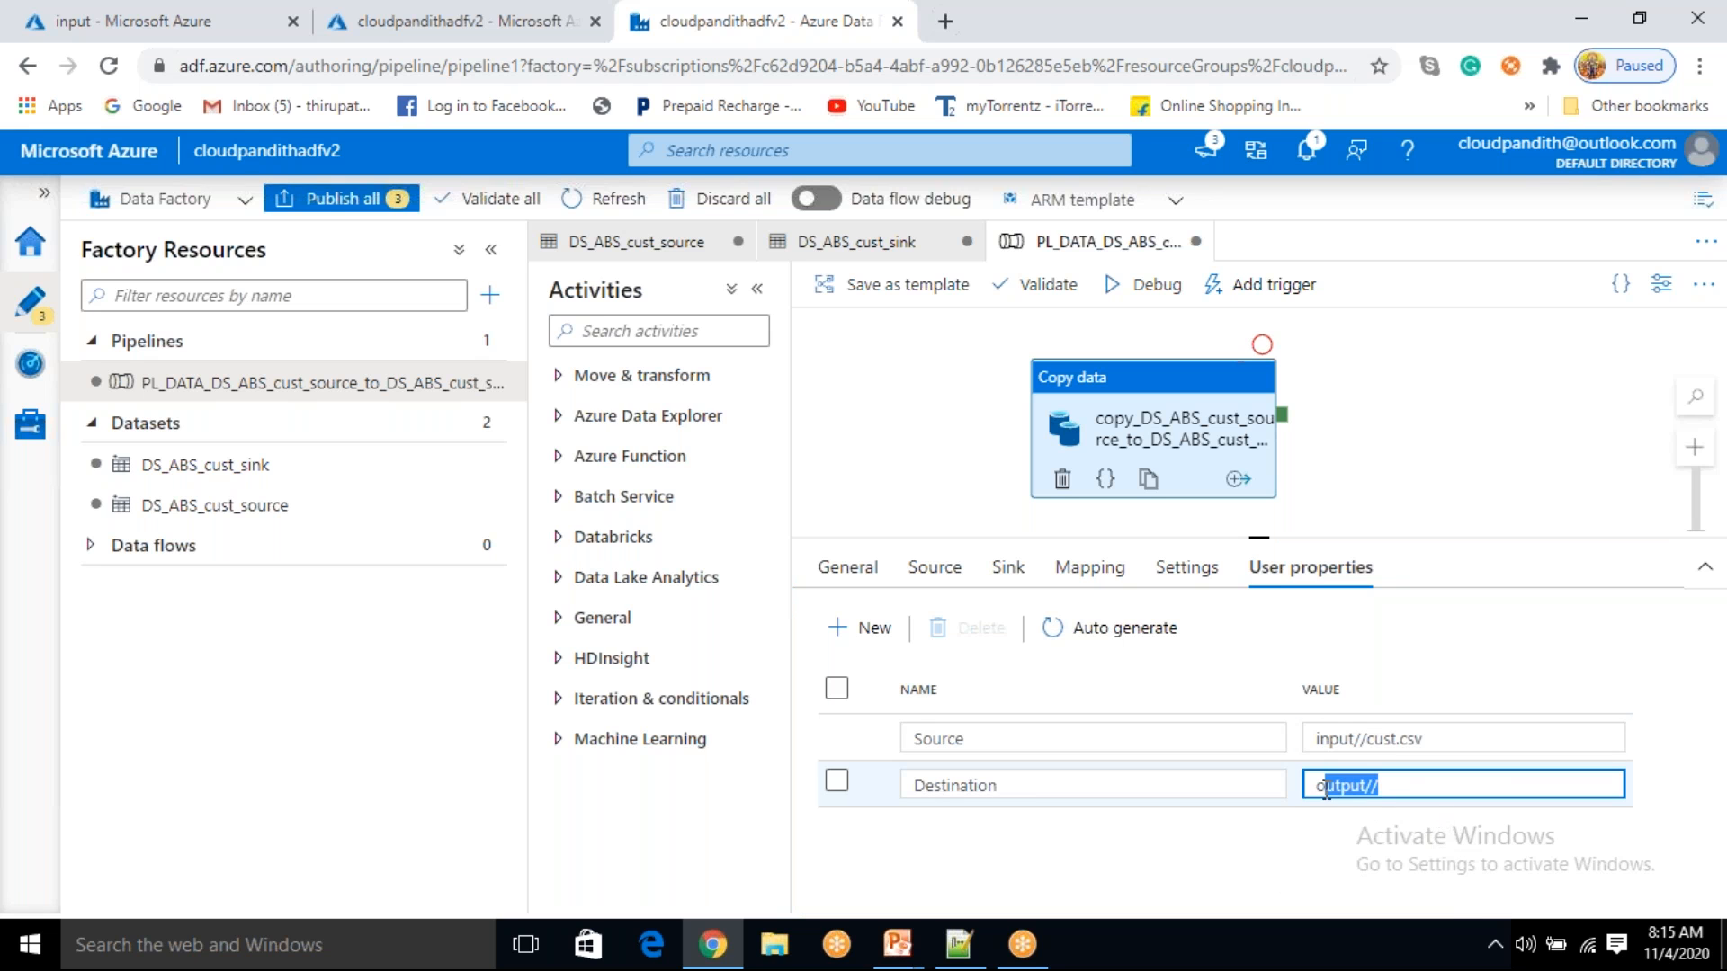
left_click(1295, 856)
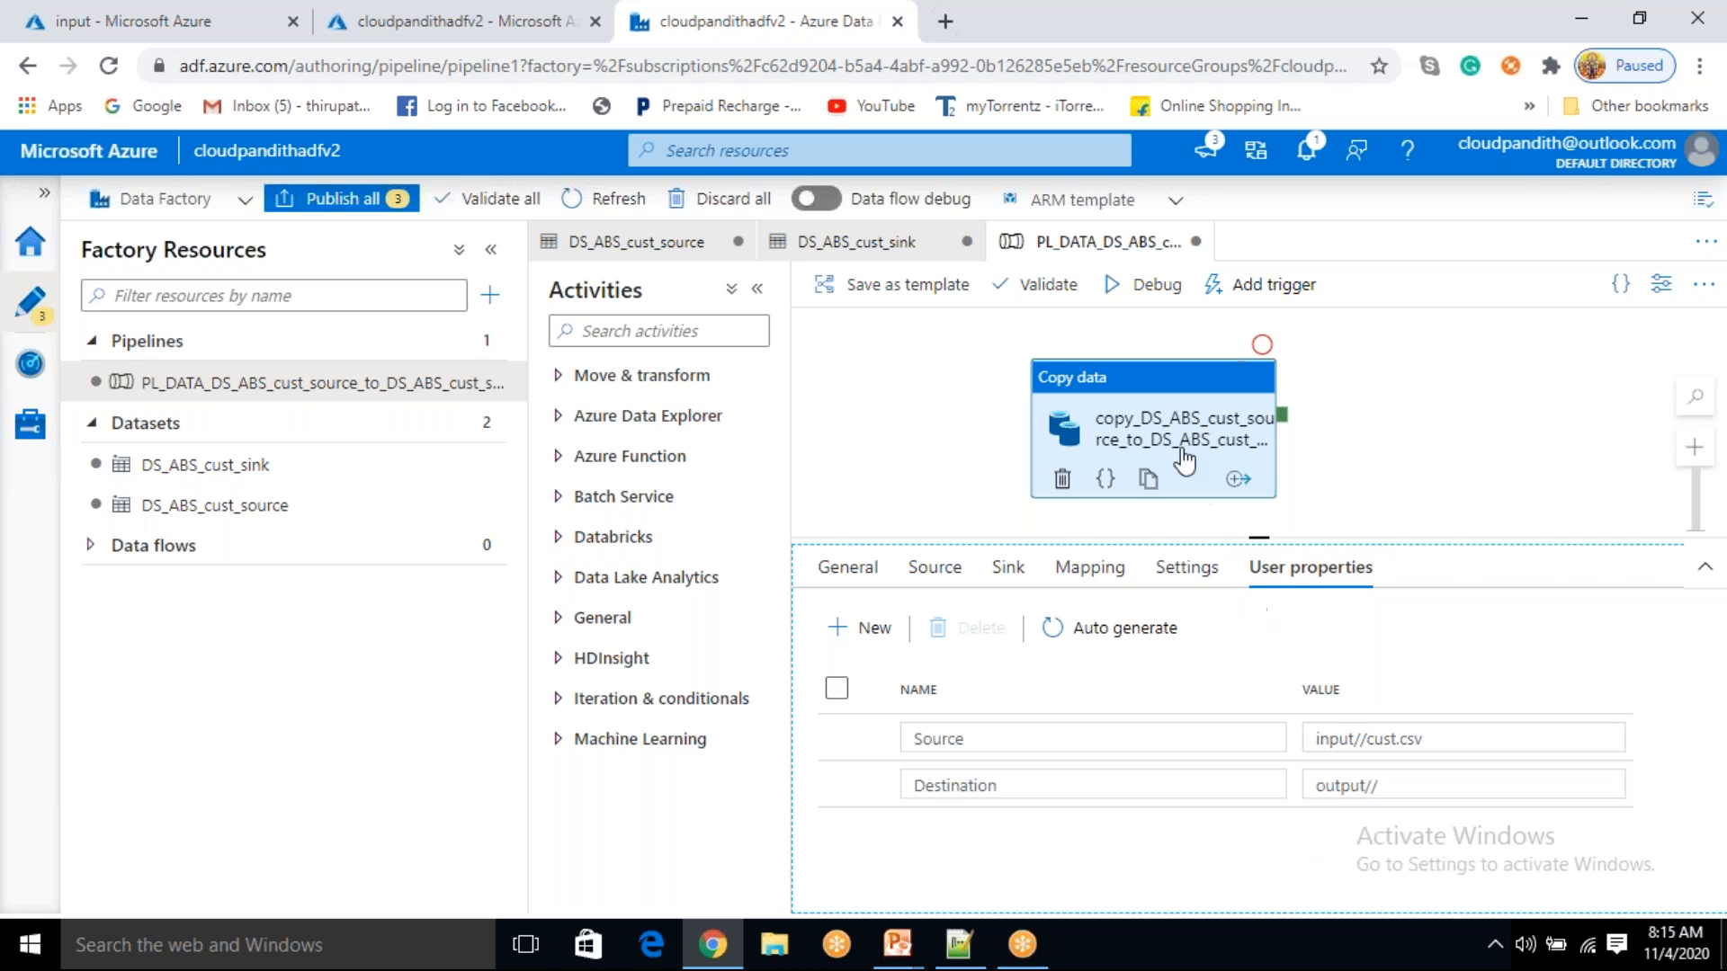
left_click_drag(1166, 426, 1196, 429)
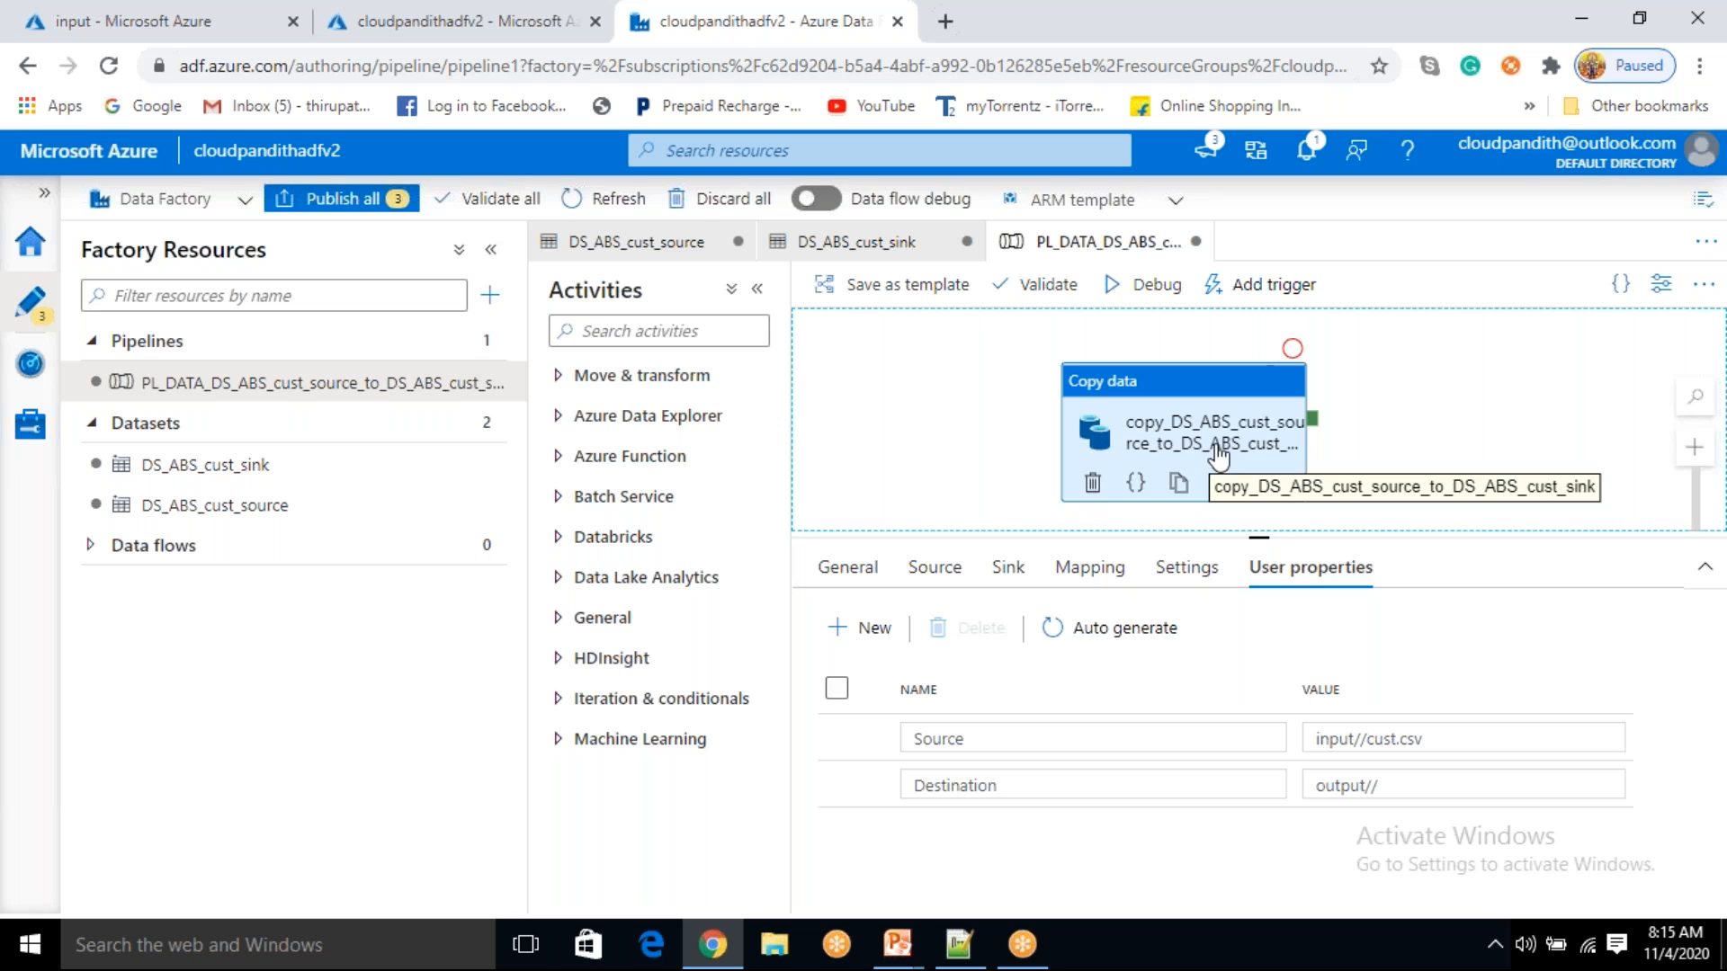
left_click(1356, 352)
left_click(1284, 289)
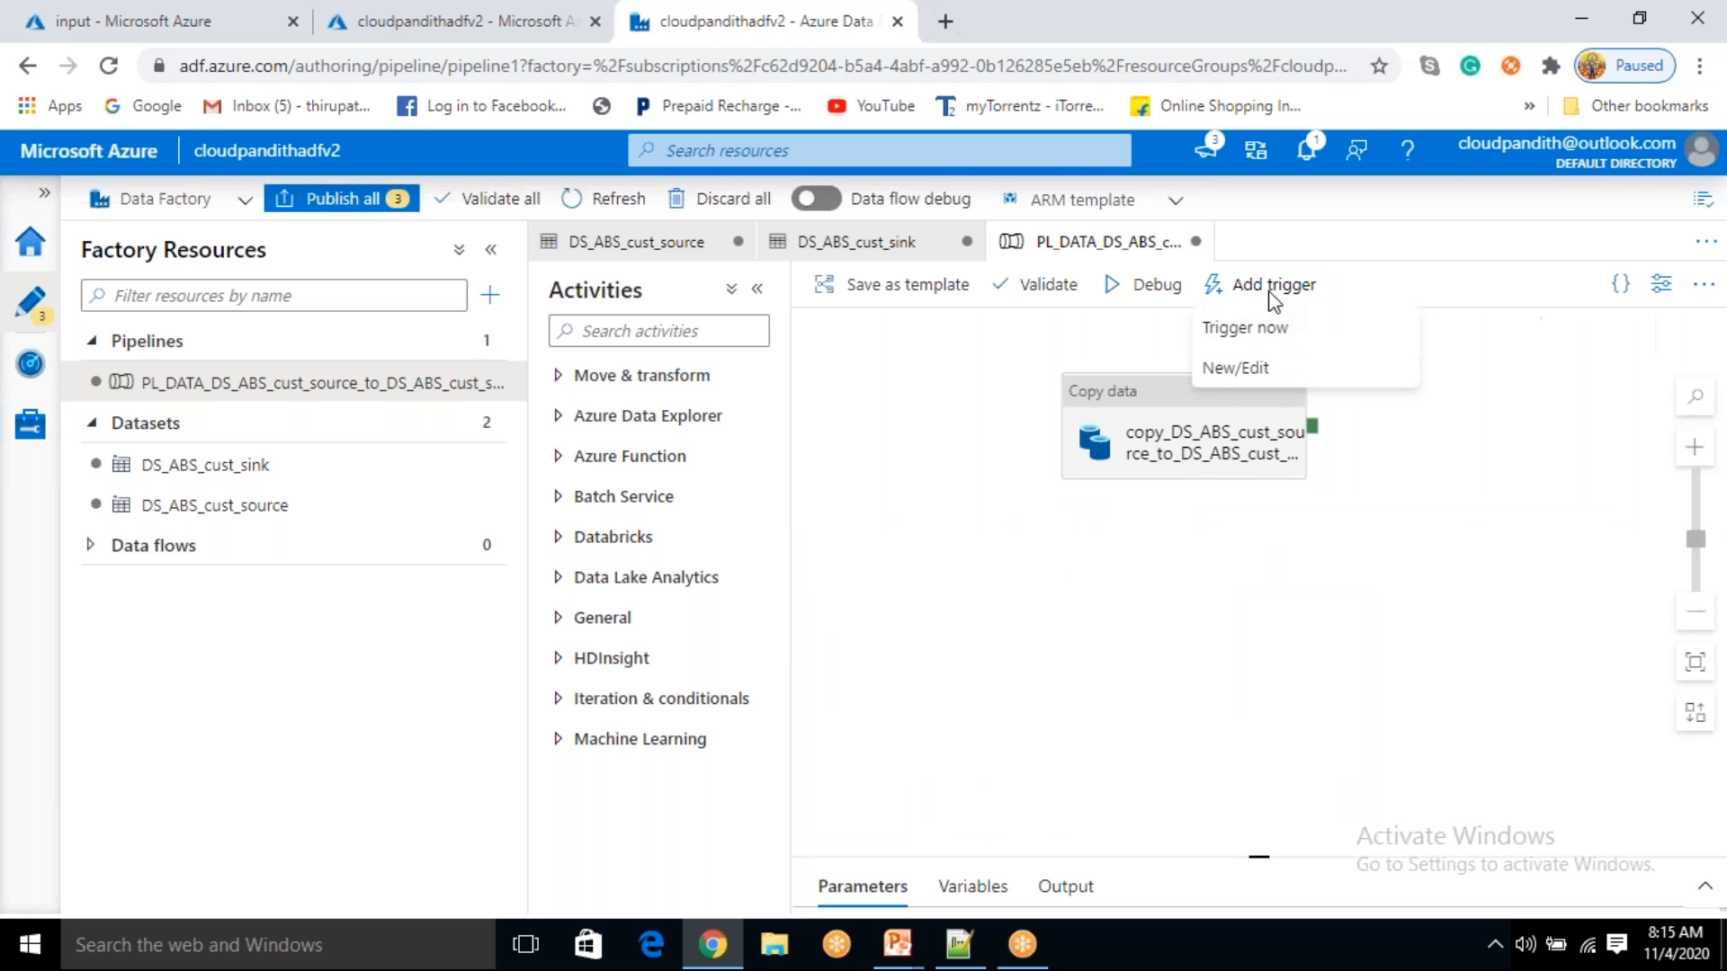
left_click(1109, 326)
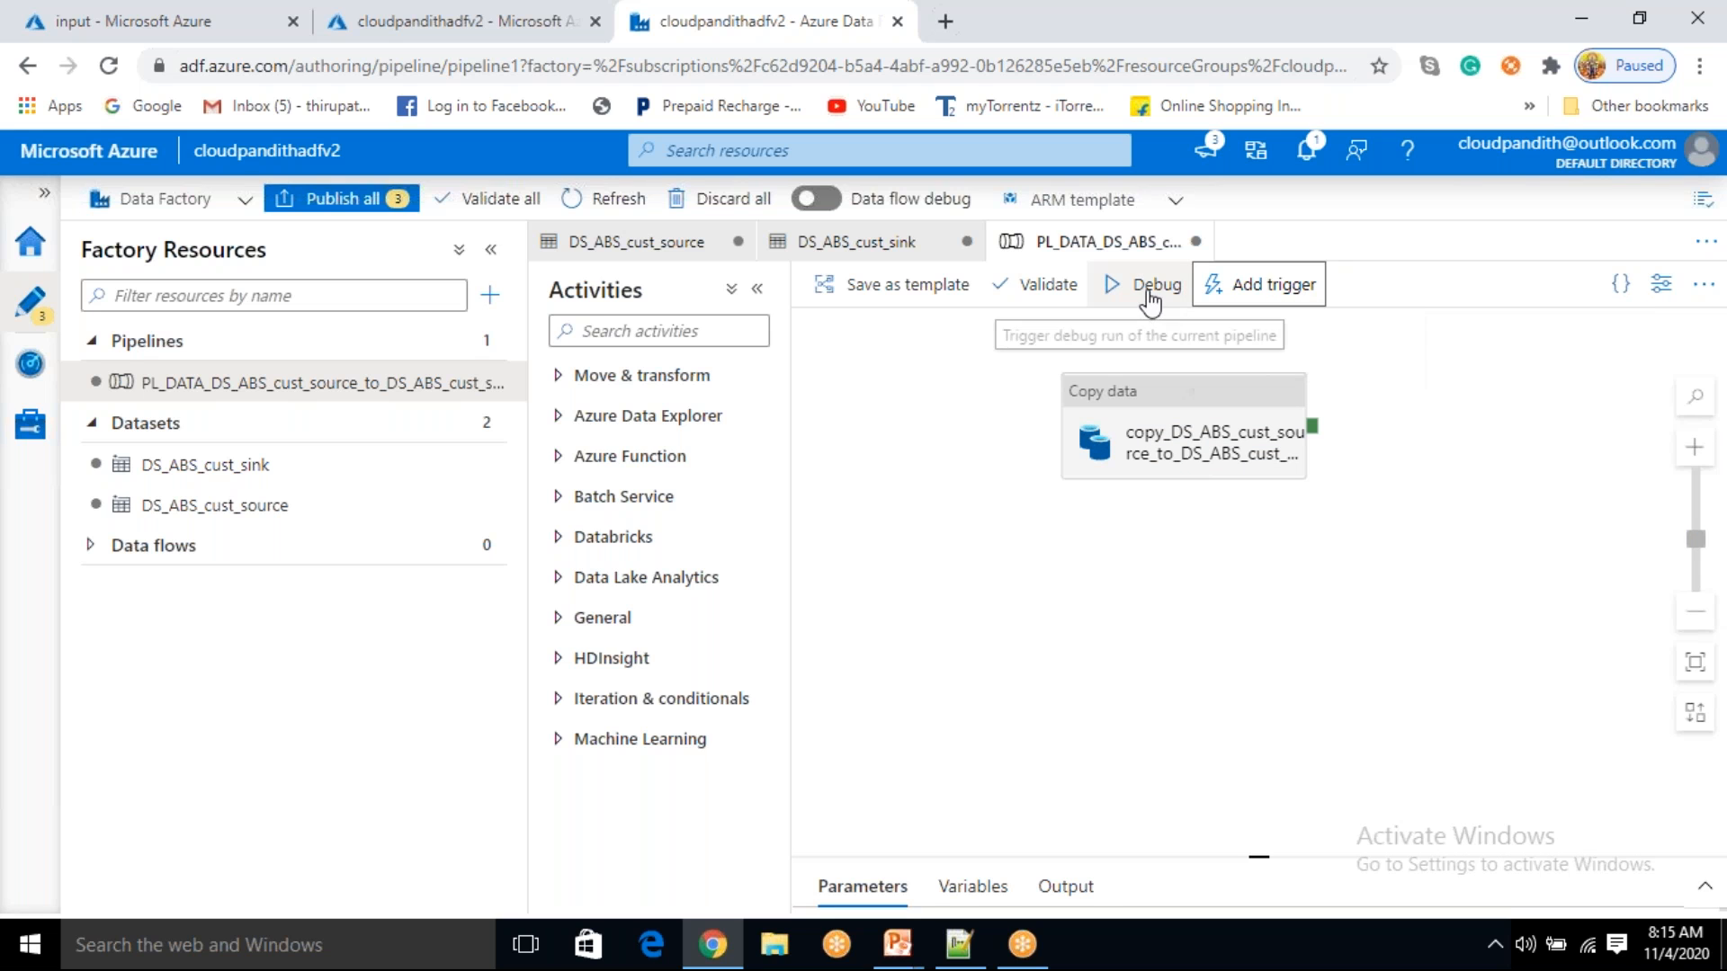
left_click(1032, 349)
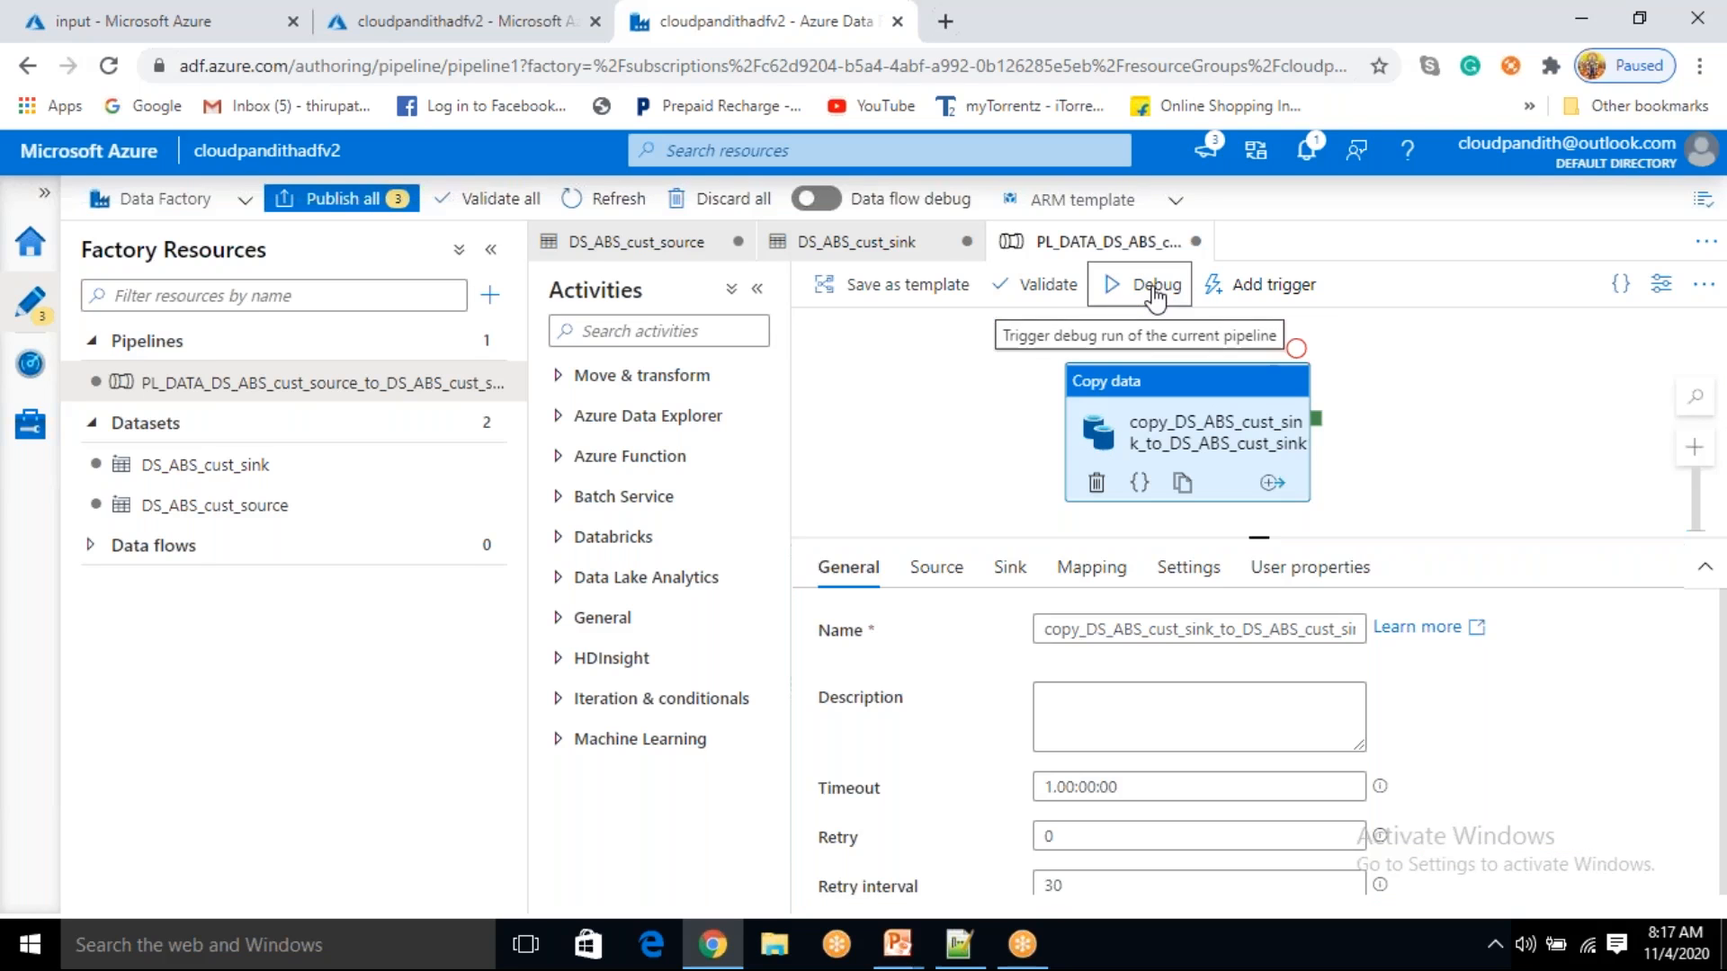
- Start a debug run of the pipeline and refresh its output until the copy activity finishes
left_click(1158, 286)
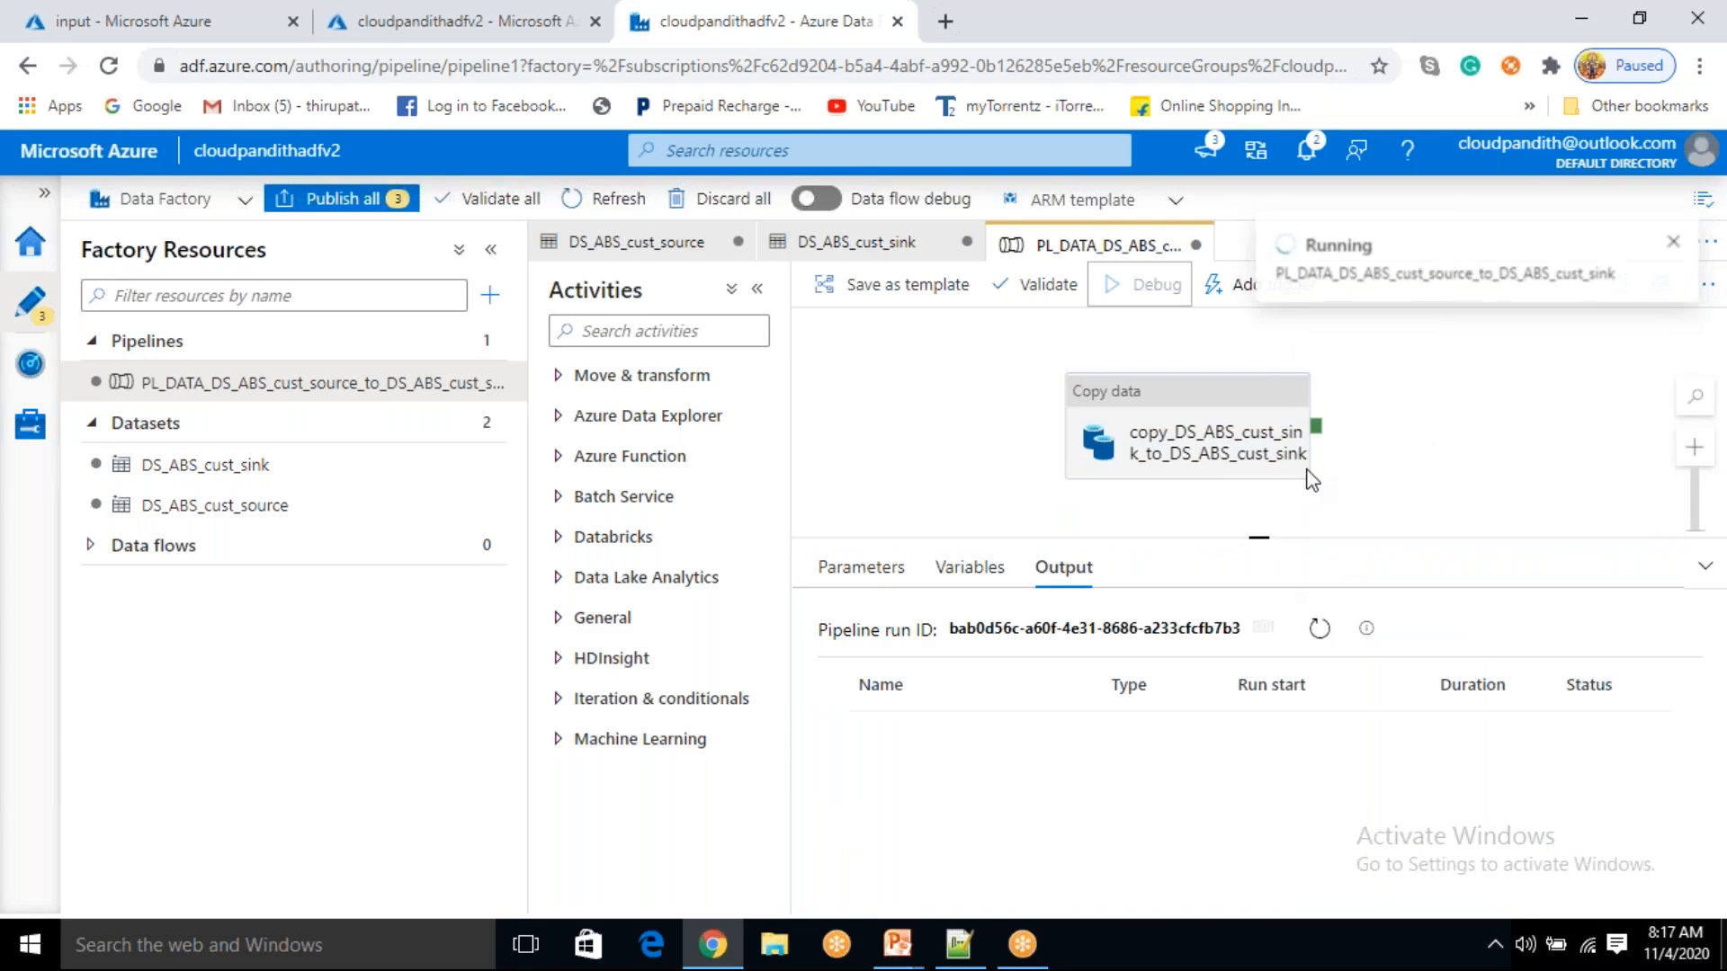
left_click(1322, 632)
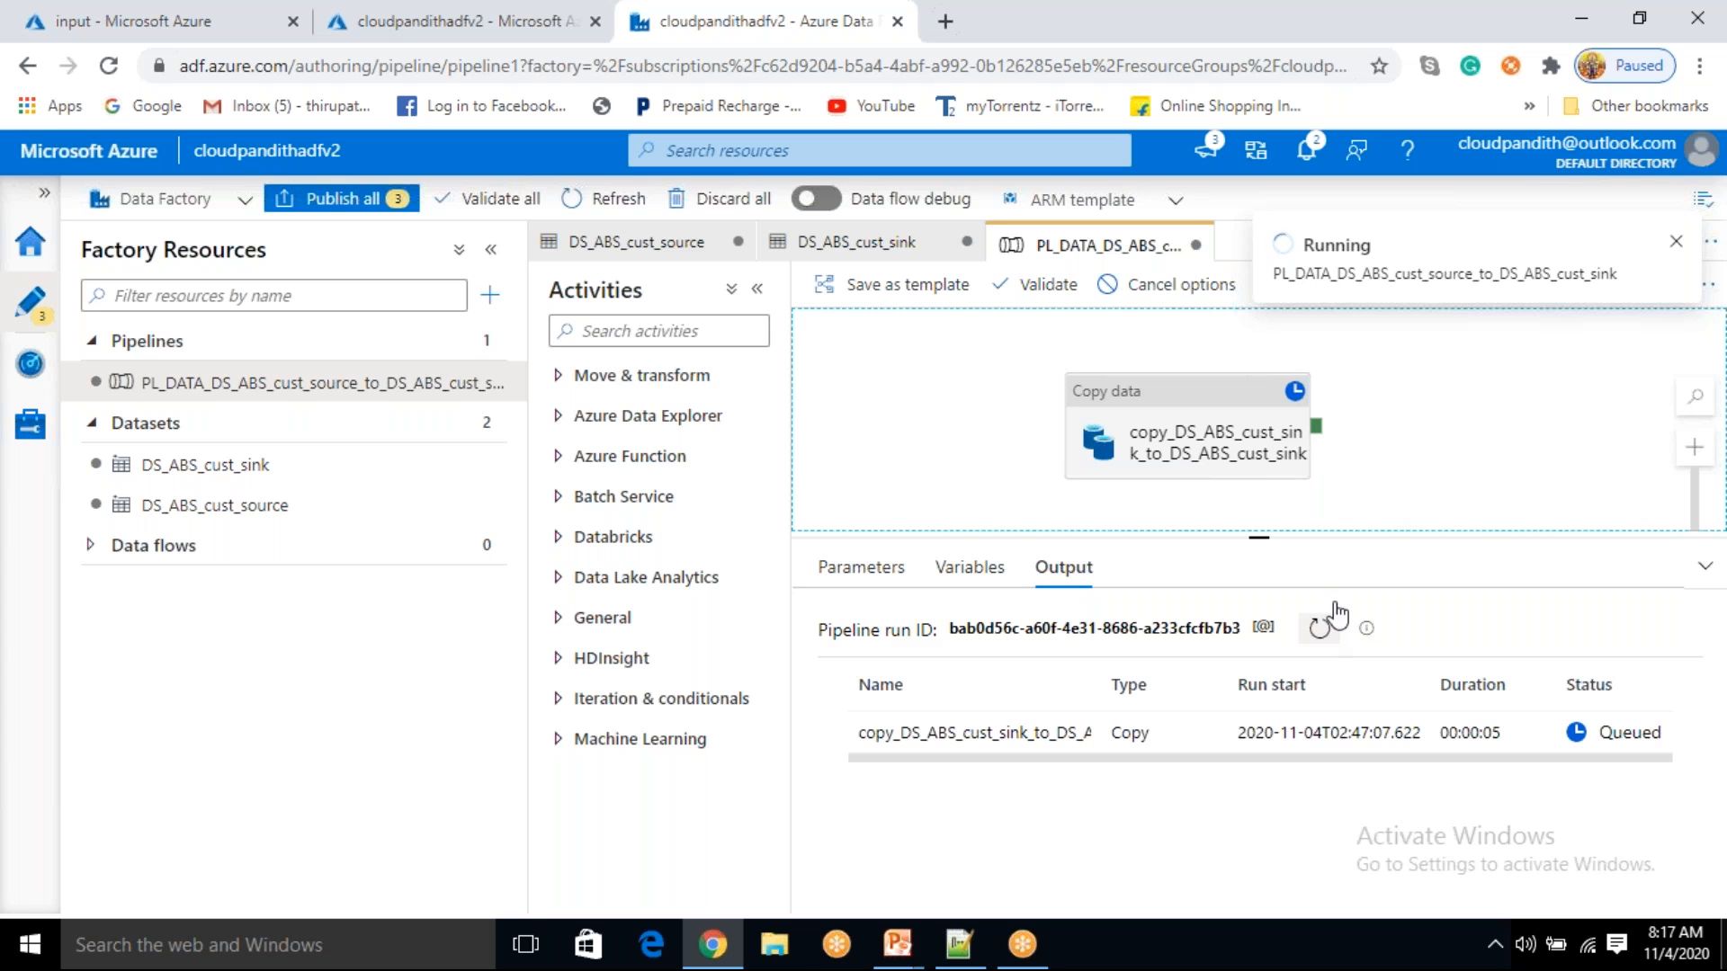
left_click(1319, 628)
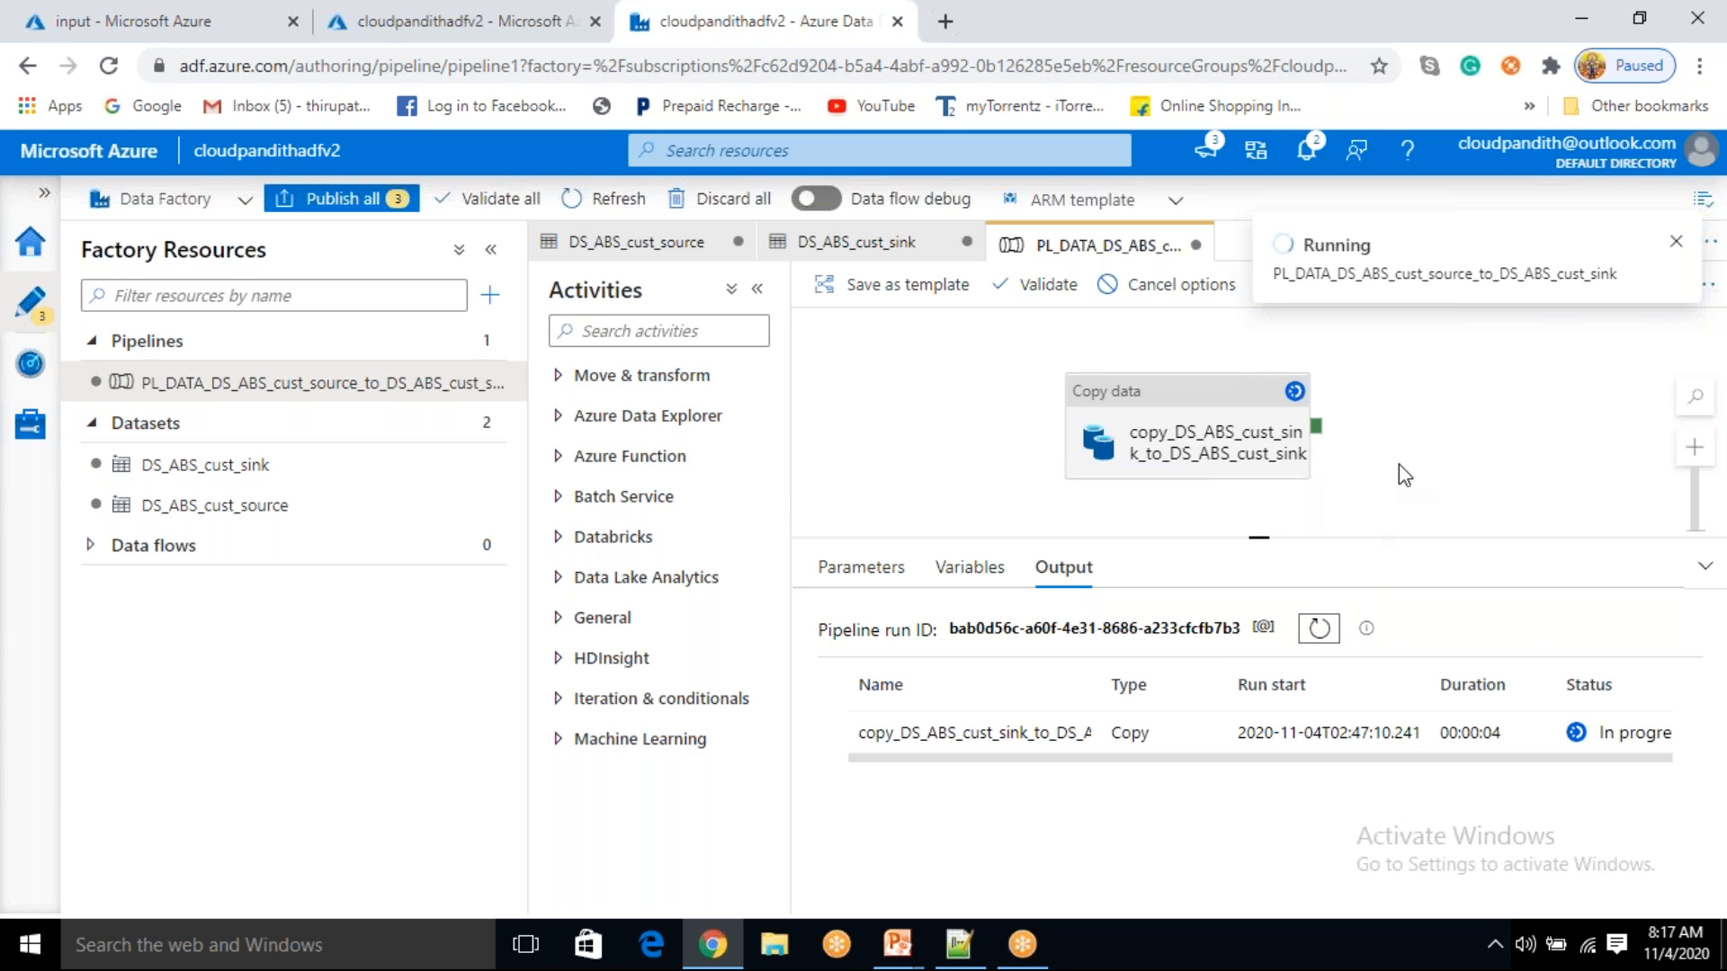
left_click(1405, 475)
left_click(1324, 631)
left_click(1366, 480)
left_click(1321, 631)
left_click(1373, 480)
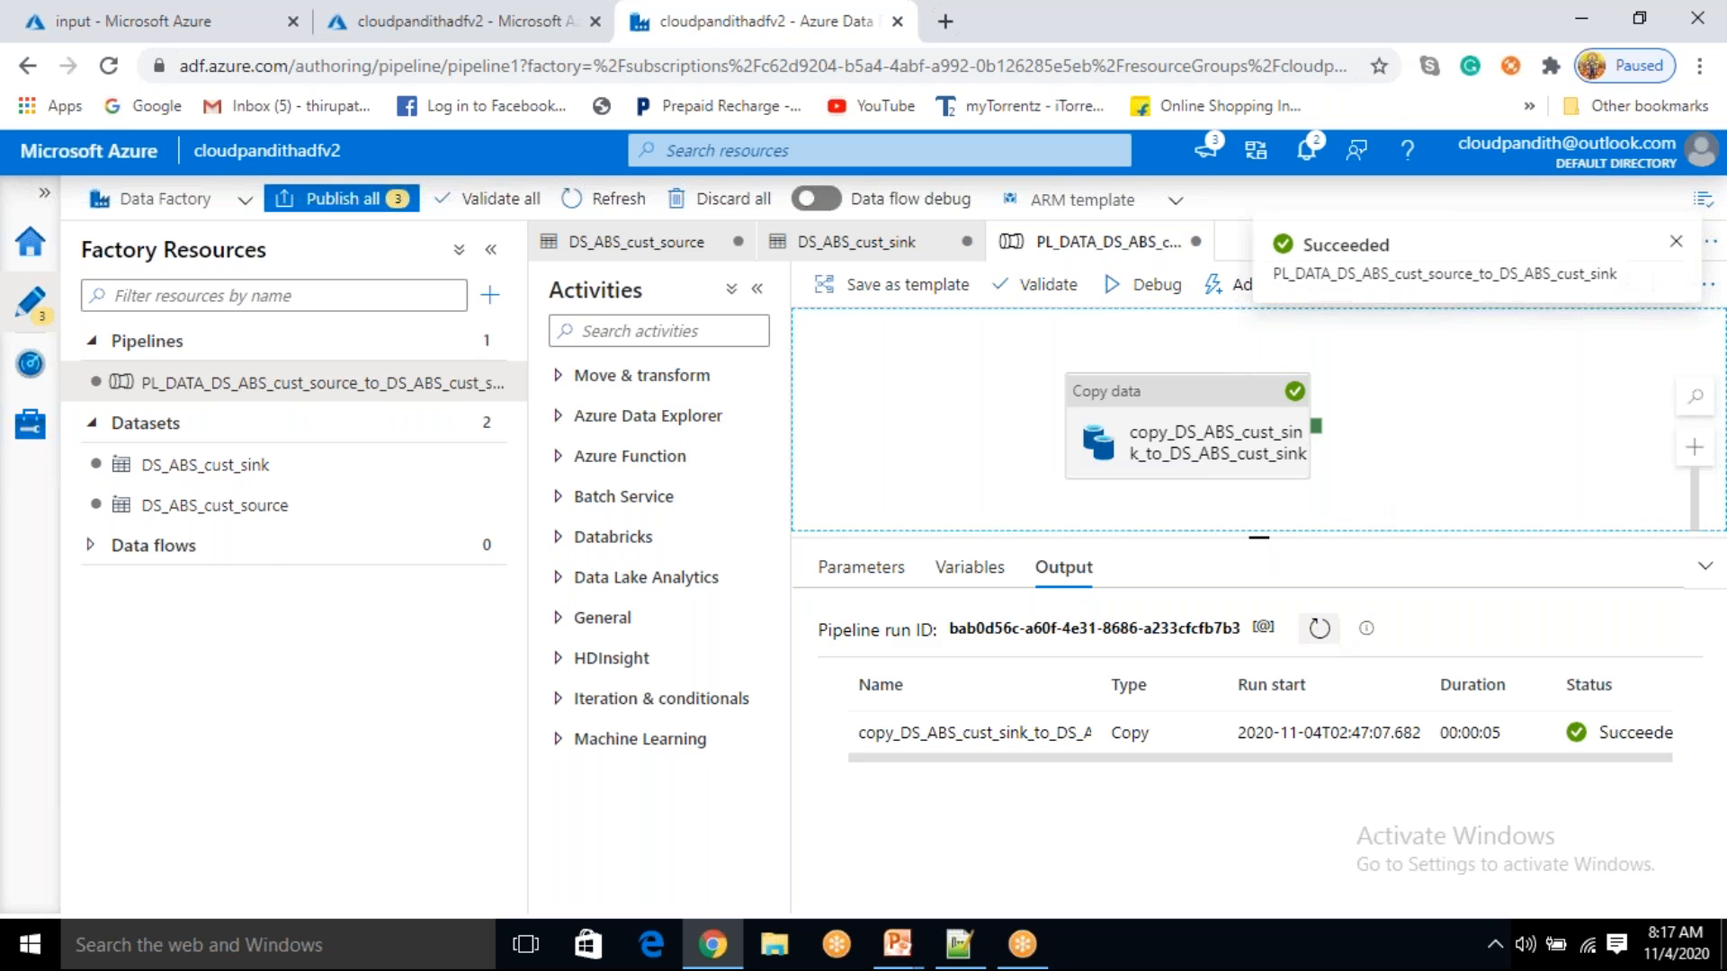
mouse_move(914, 727)
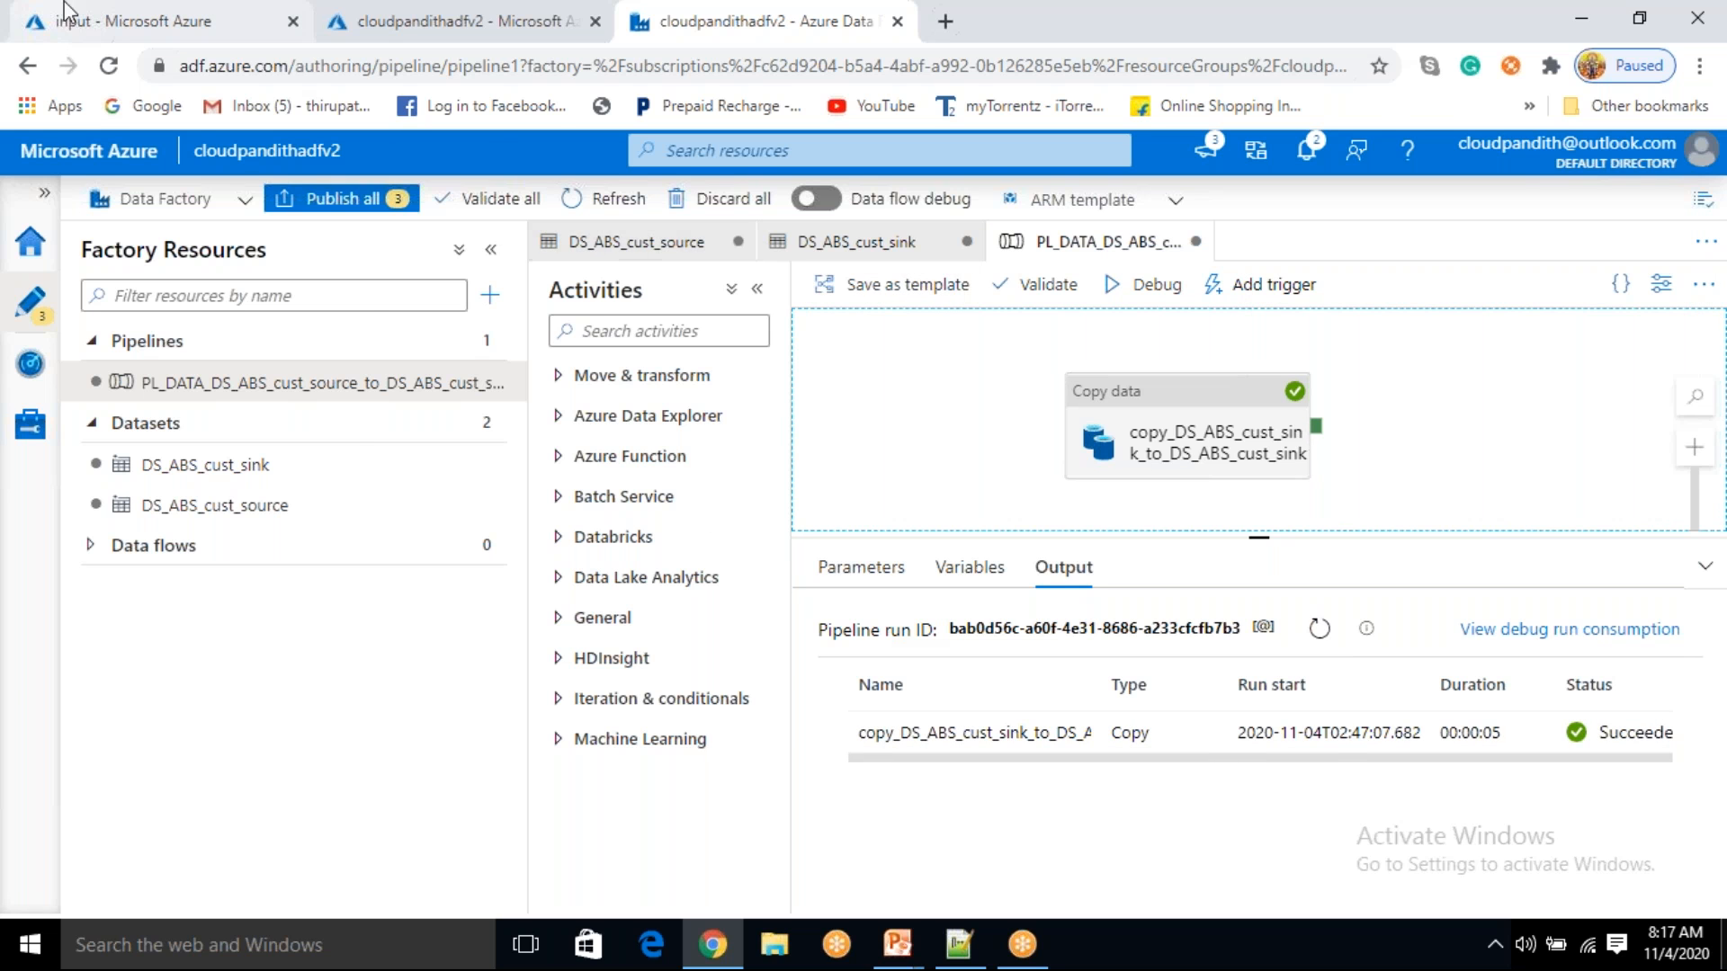
- Switch to the Azure portal, open the output container of the cloudpandithcust storage account and select cust.csv
left_click(108, 27)
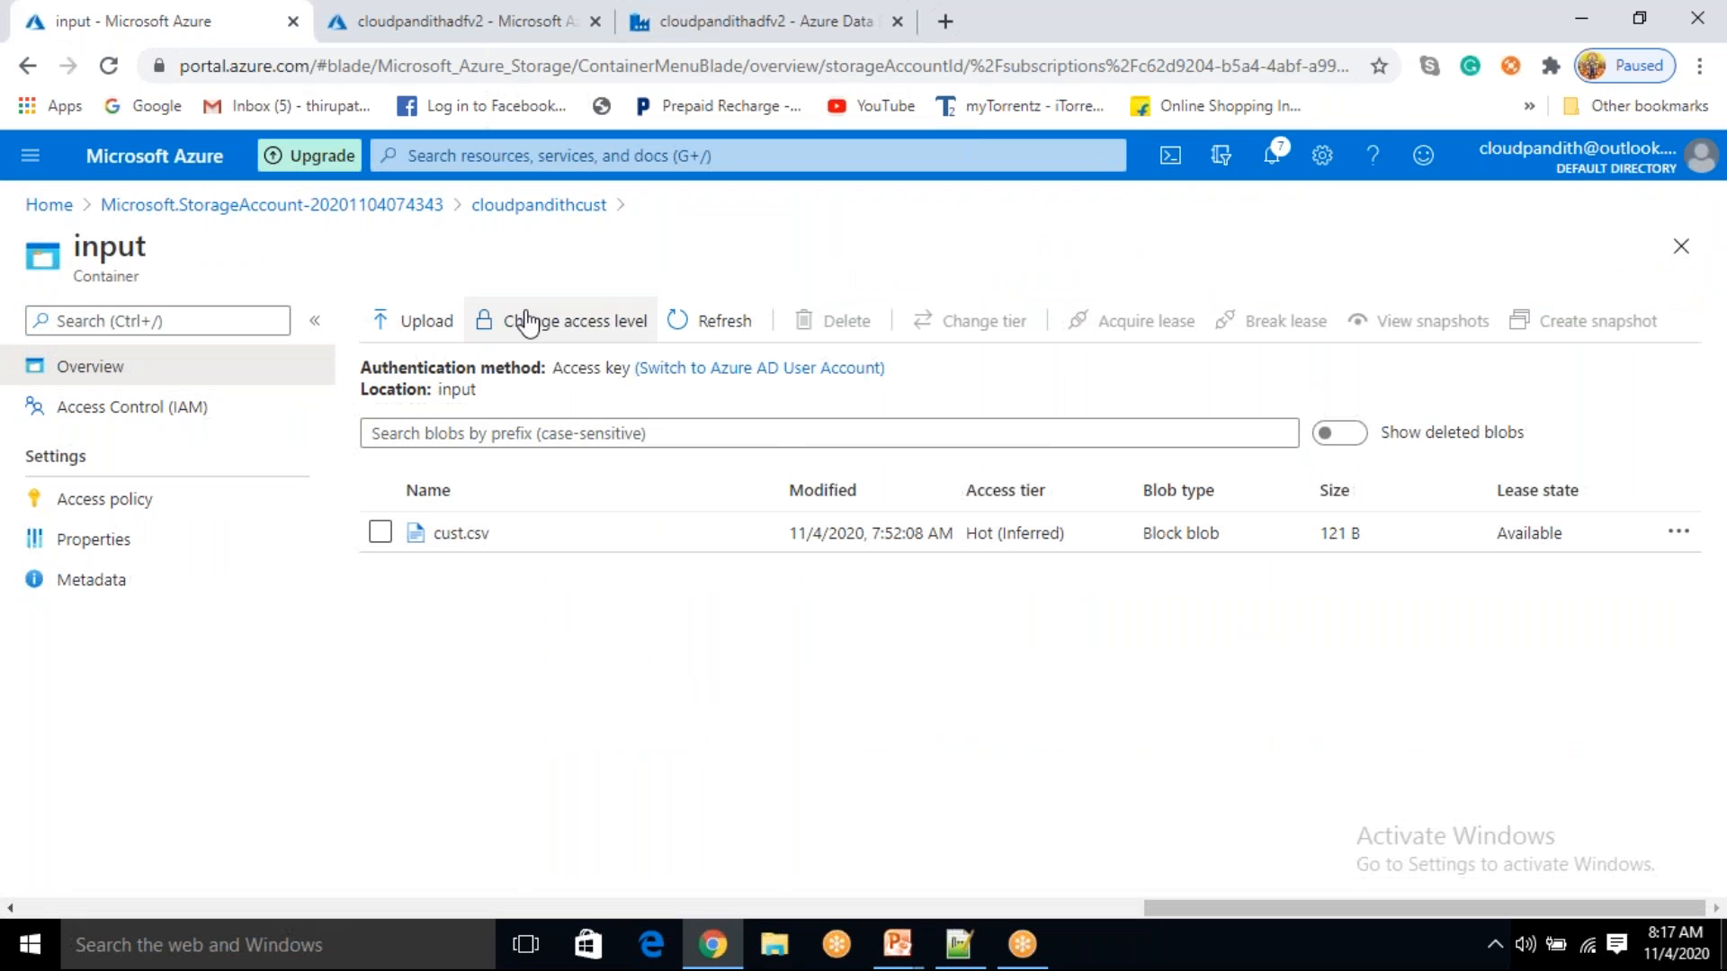
left_click(557, 206)
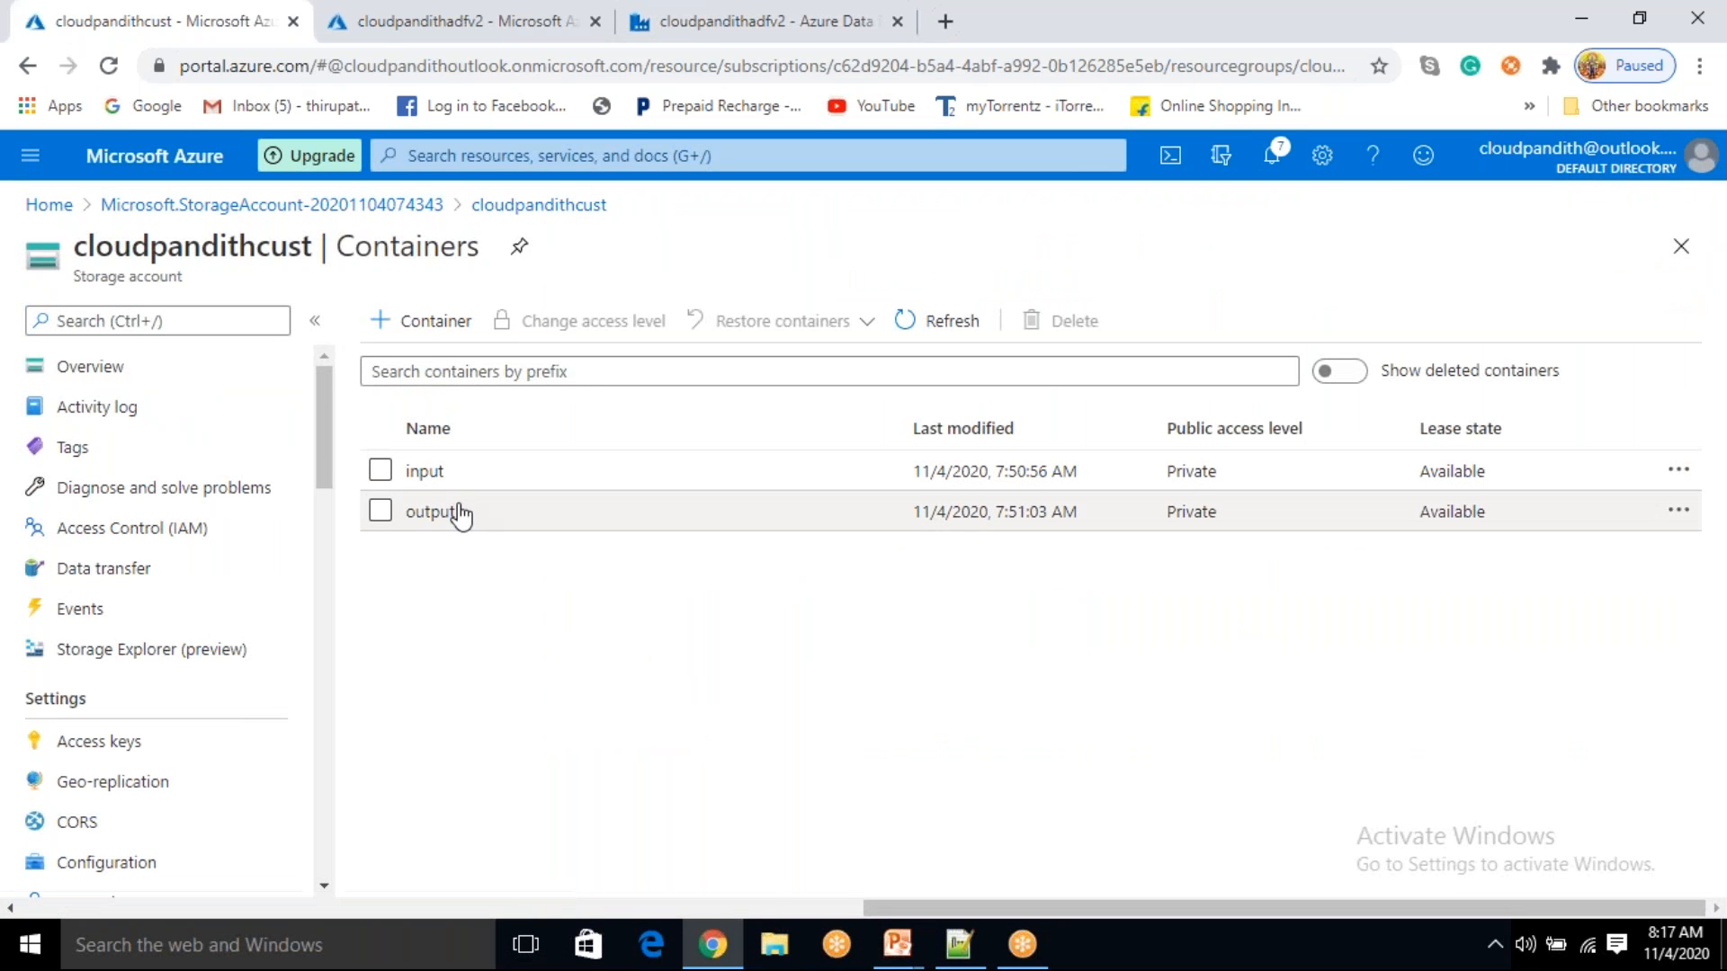
left_click(430, 512)
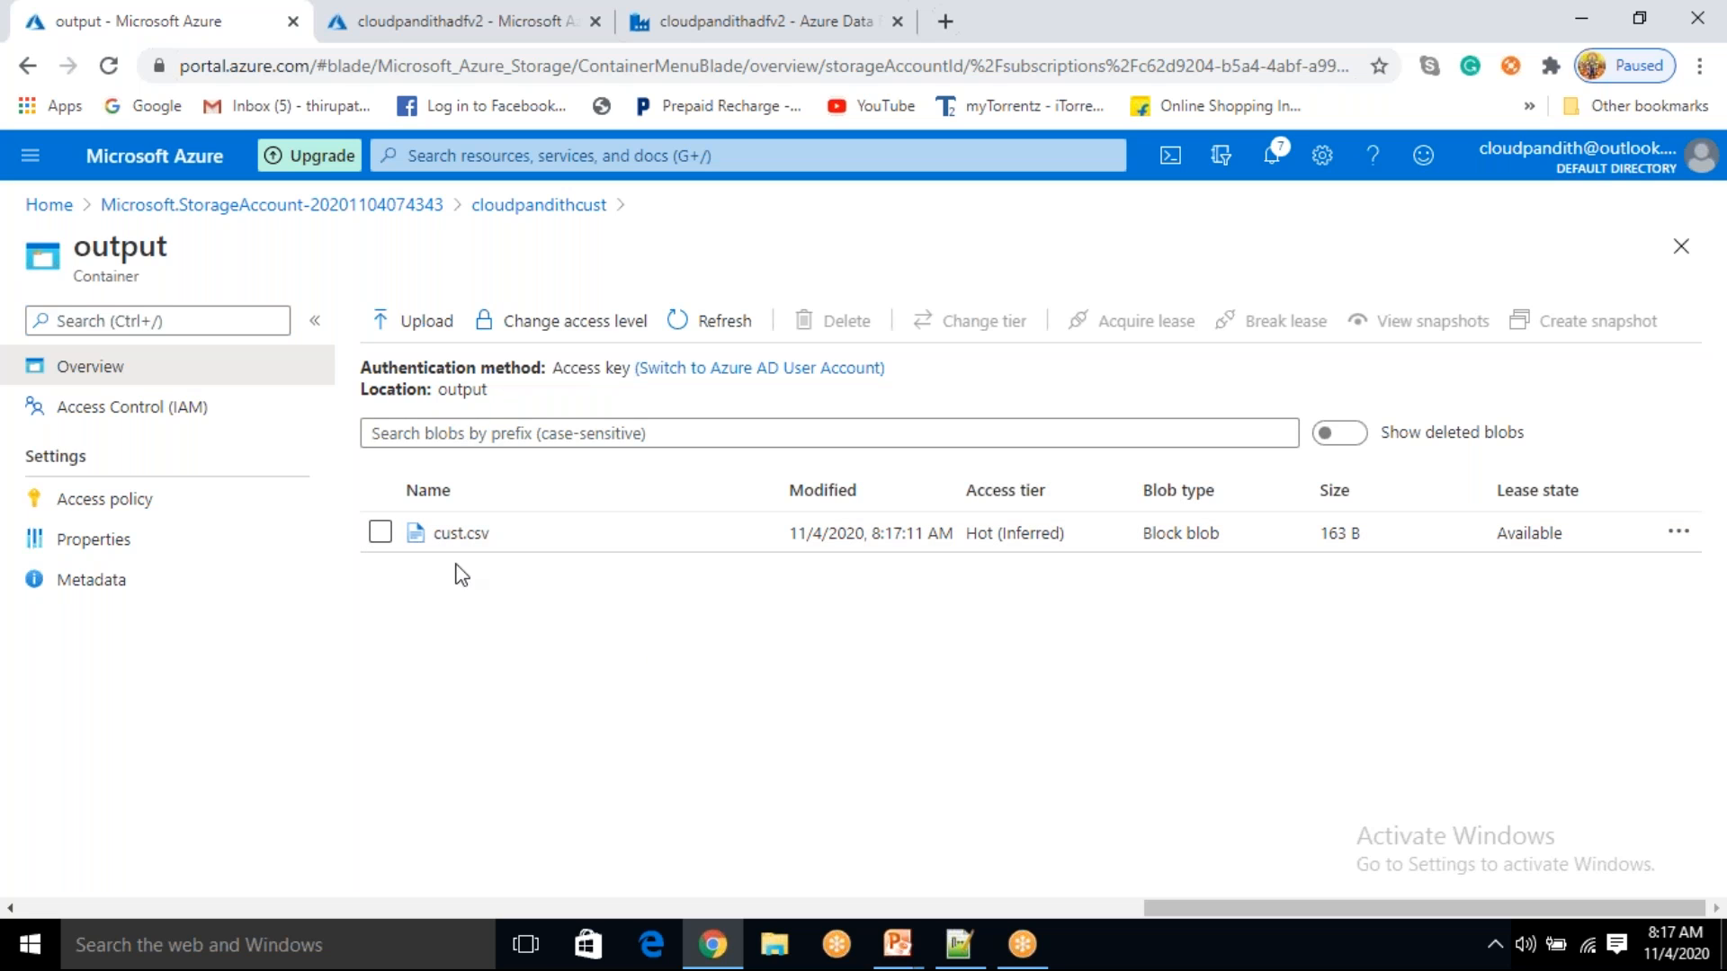
left_click(381, 533)
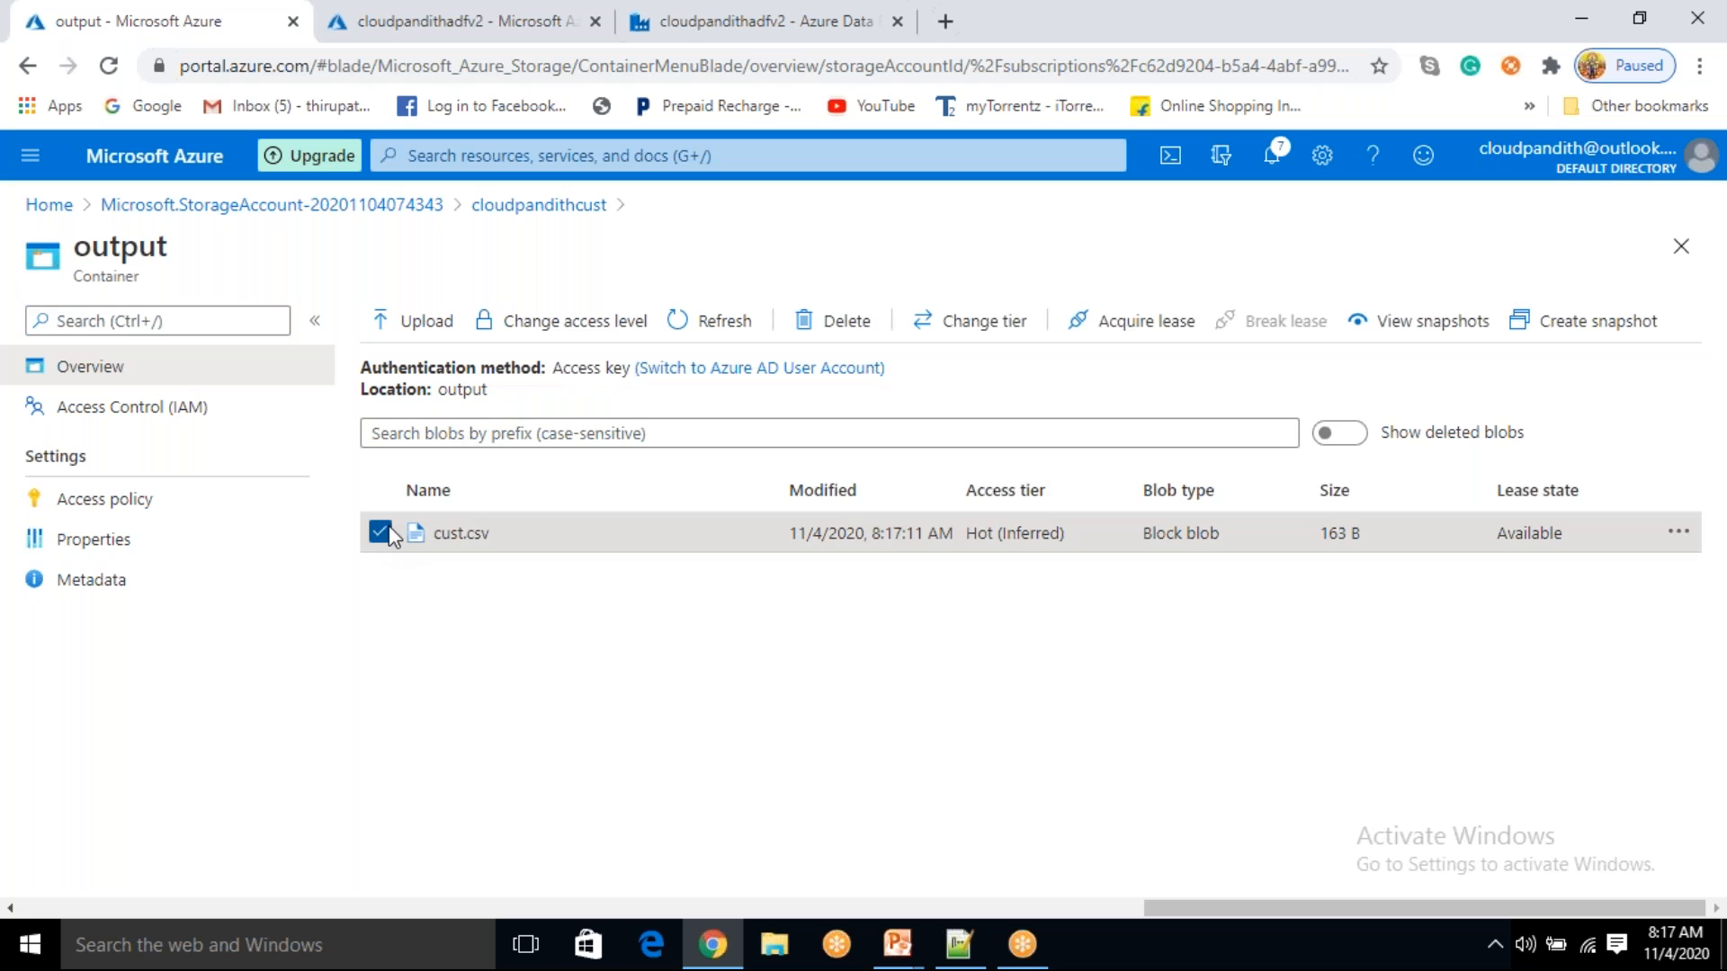
- Delete the selected cust.csv blob from the output container
left_click(825, 321)
left_click(435, 661)
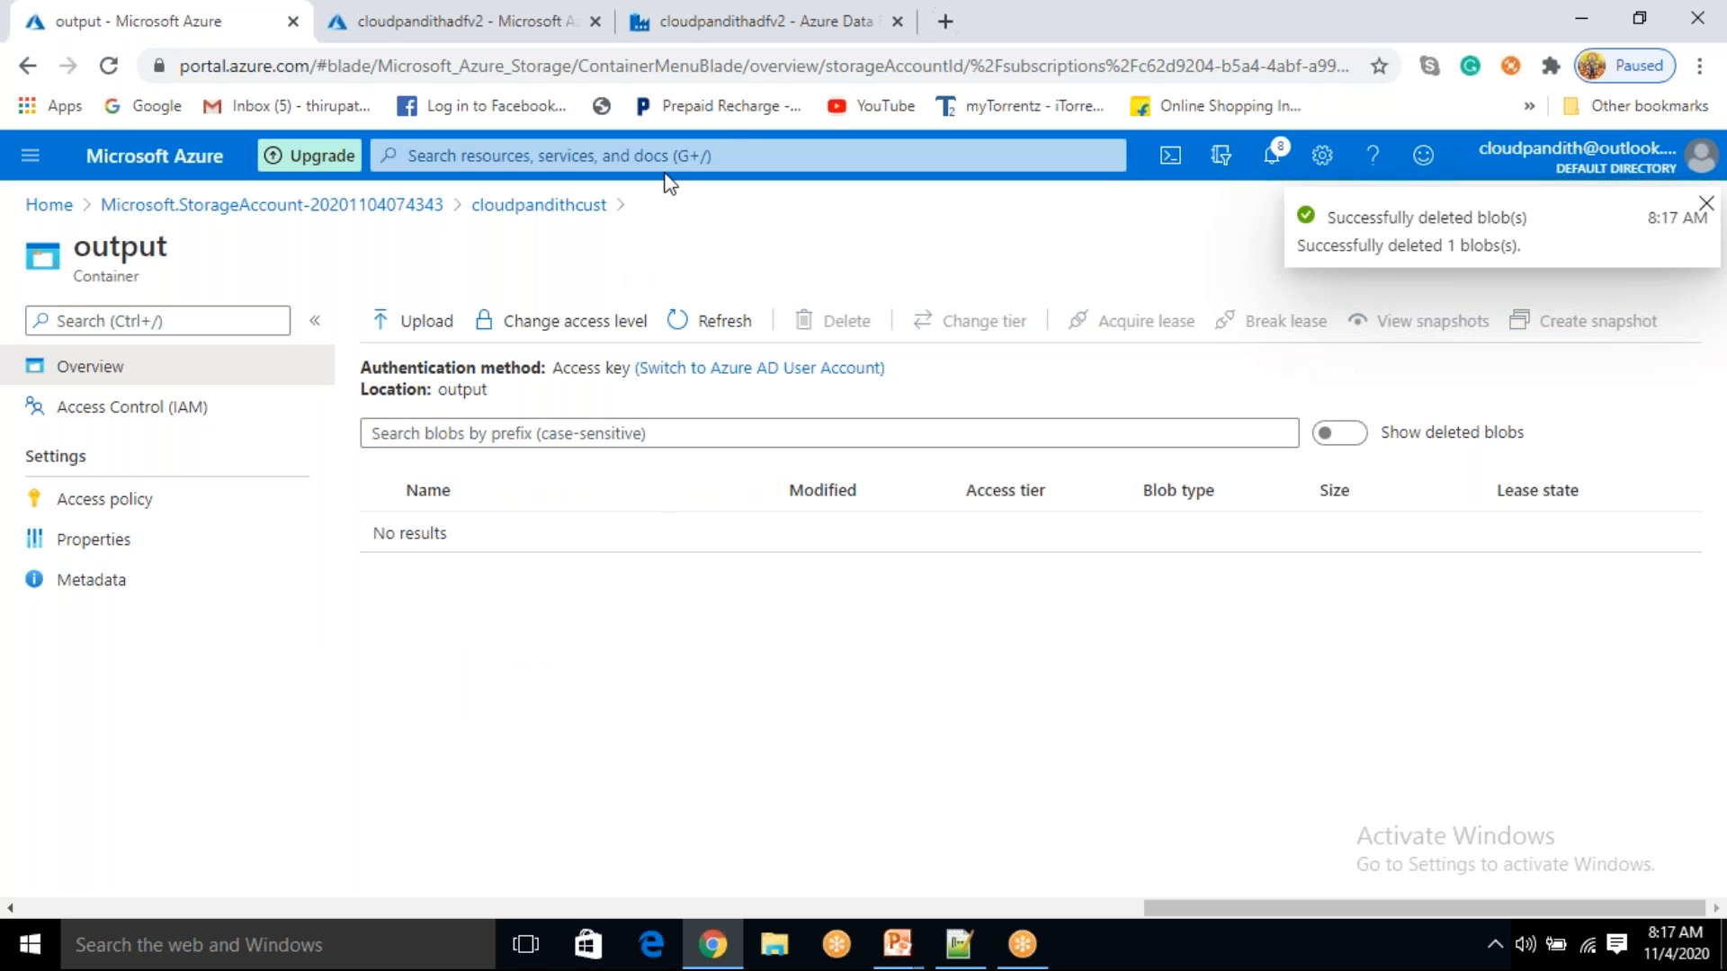
- Switch to the cloudpandithadfv2 data factory and publish all pending pipeline and dataset changes
left_click(769, 22)
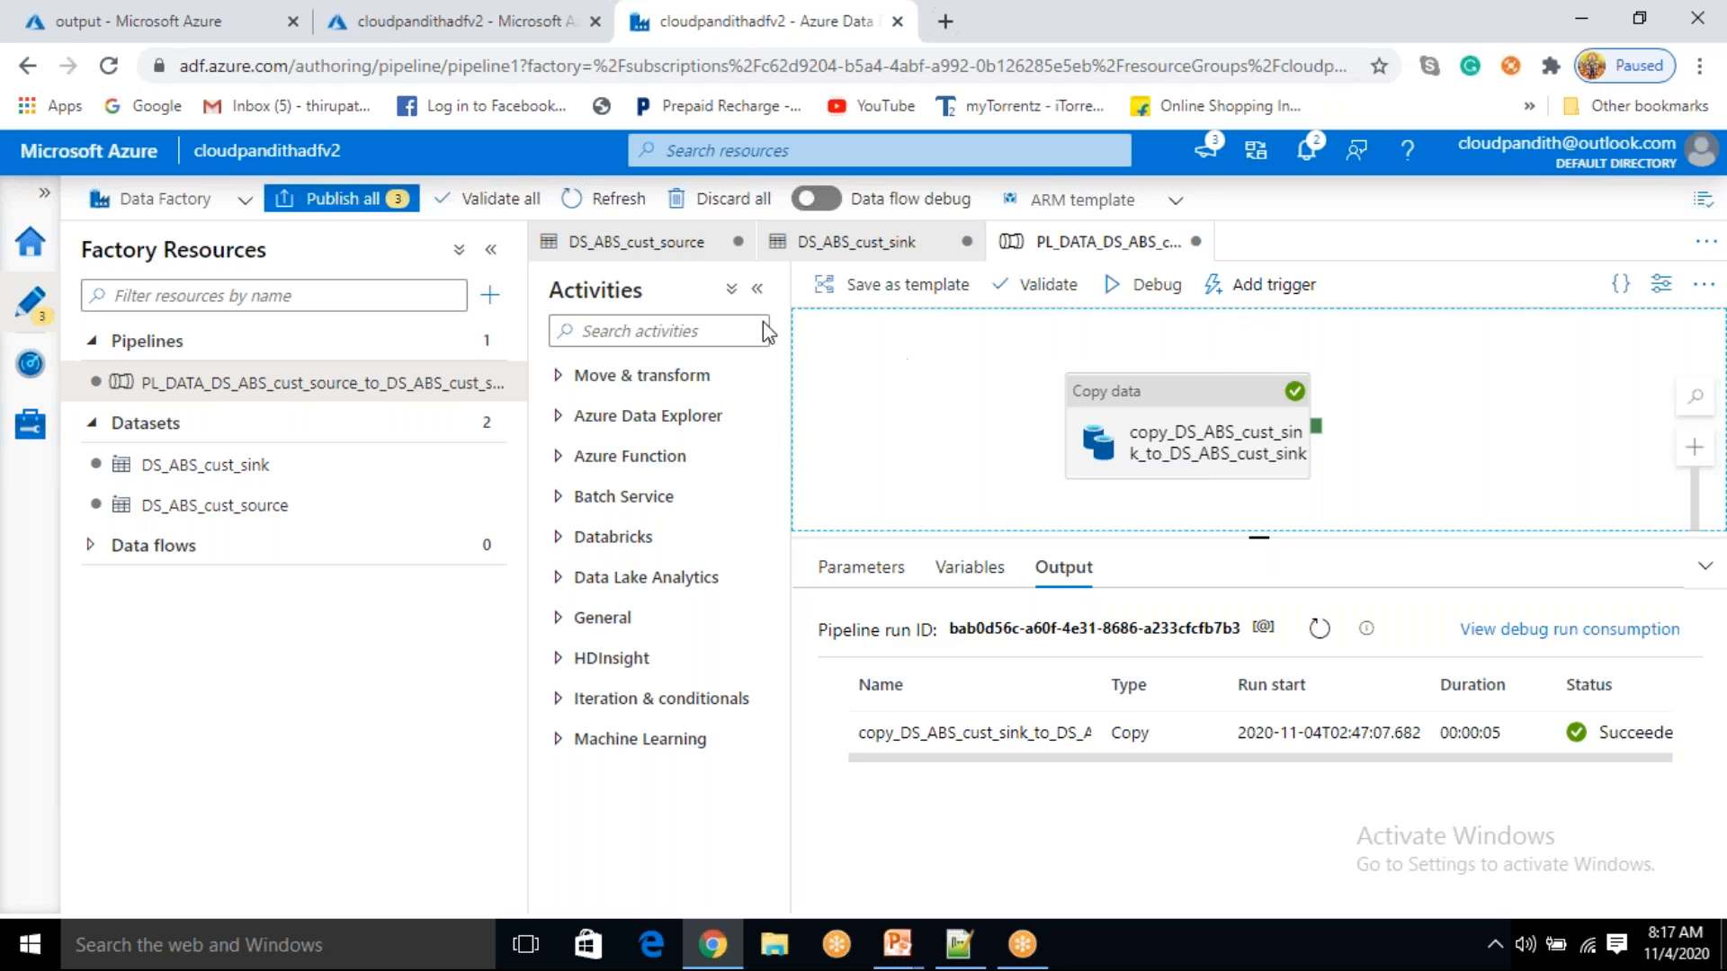
left_click(415, 205)
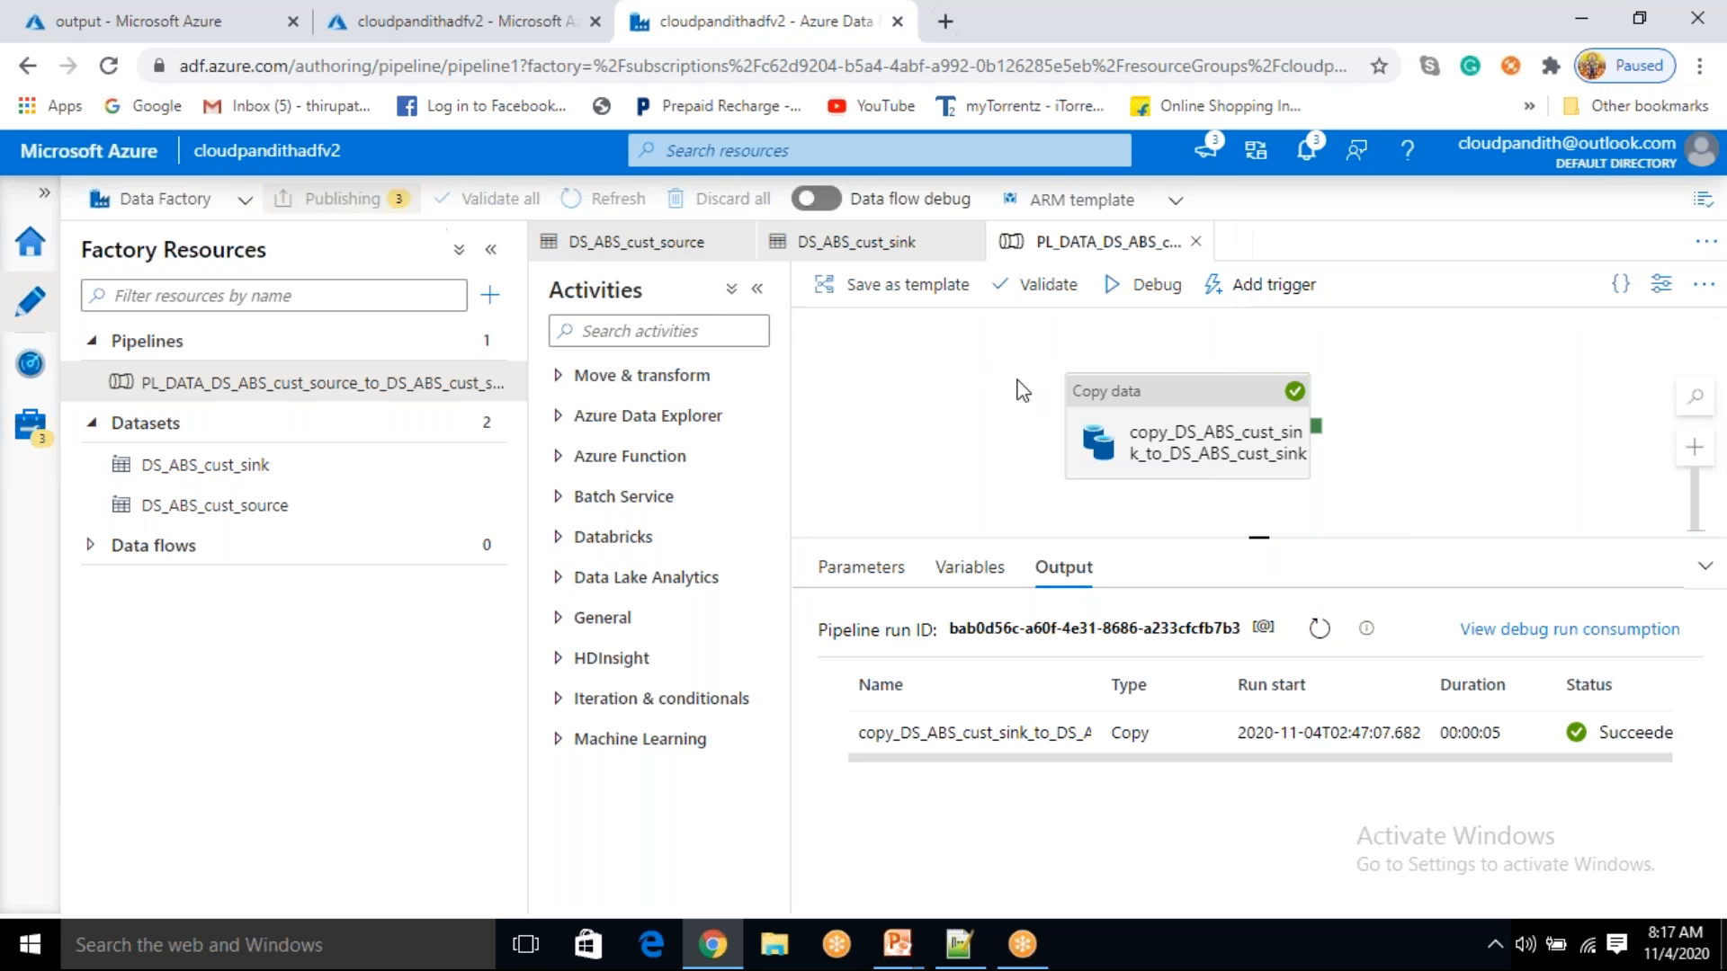
left_click(998, 881)
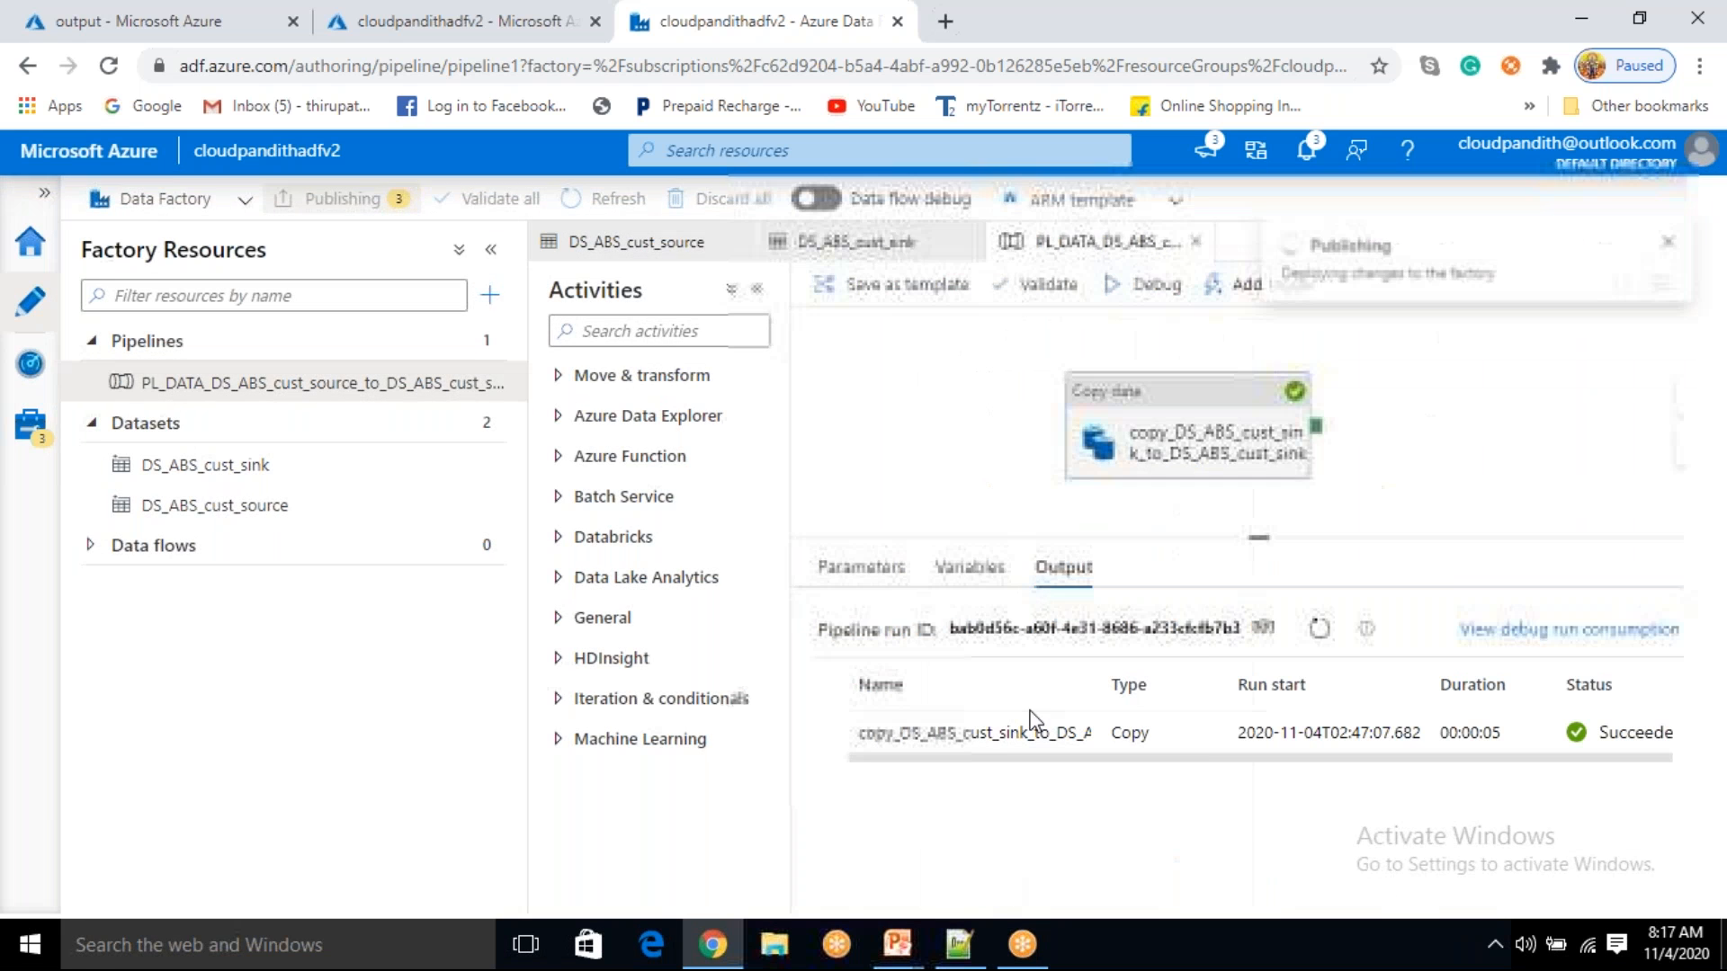
- Open the debug run's copy activity details and examine files and rows read and written, copy duration, status and activity run ID
left_click(1183, 440)
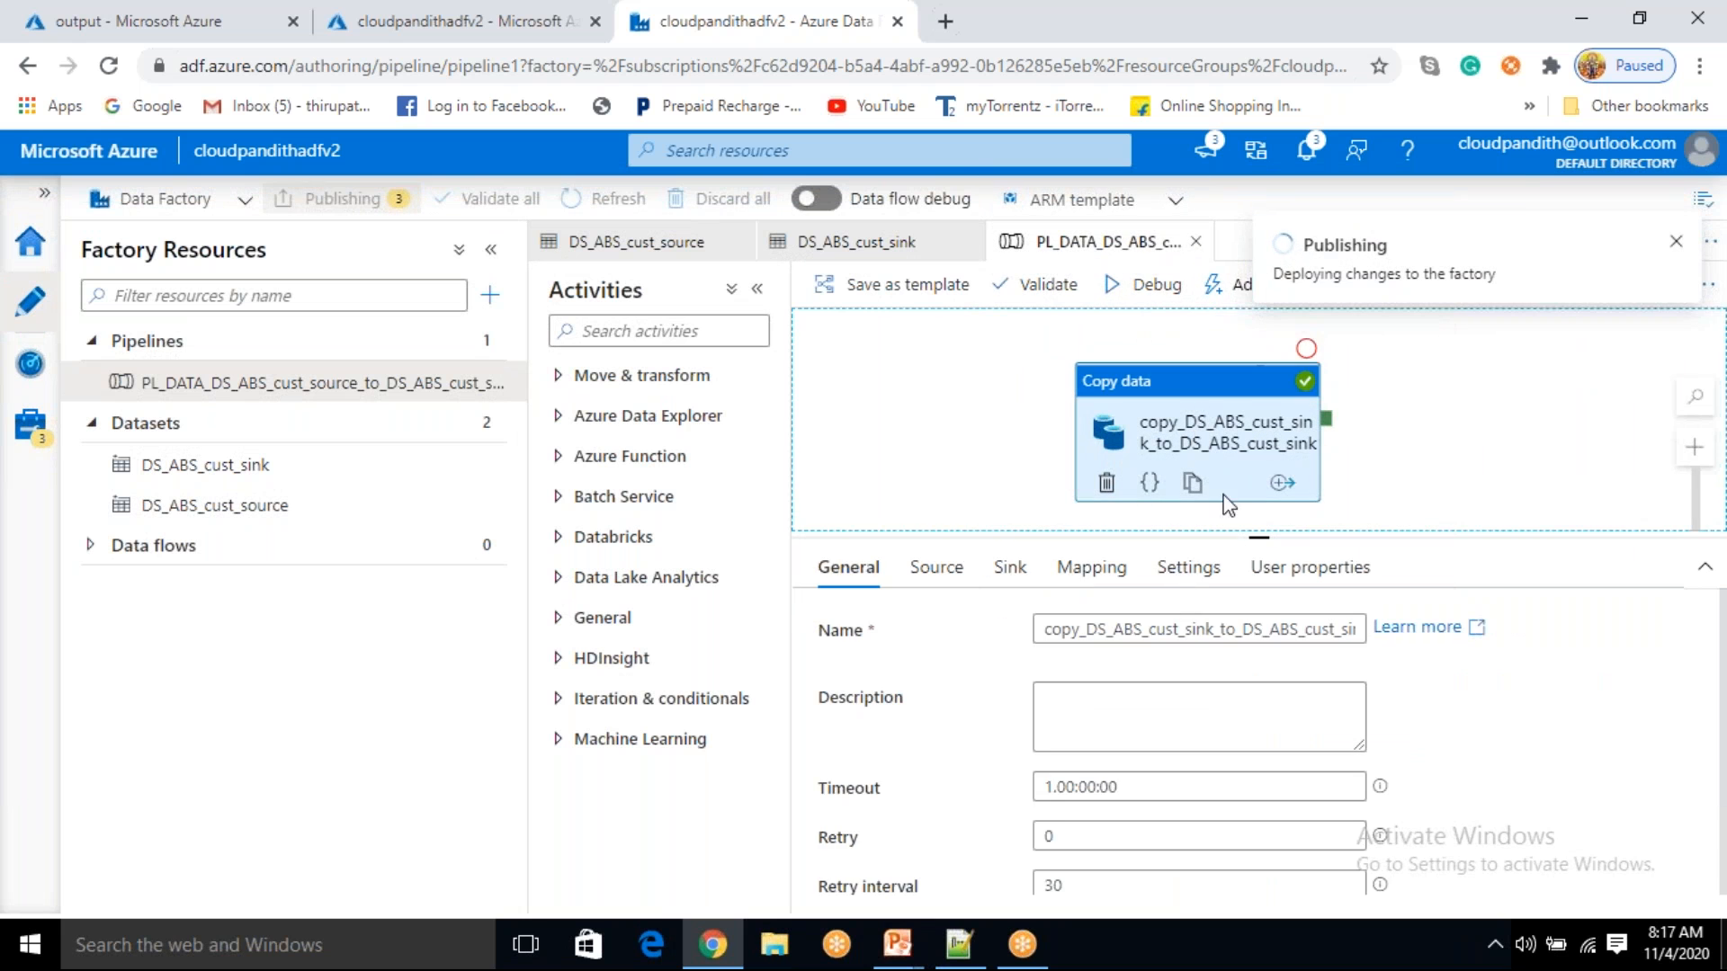
left_click(1386, 464)
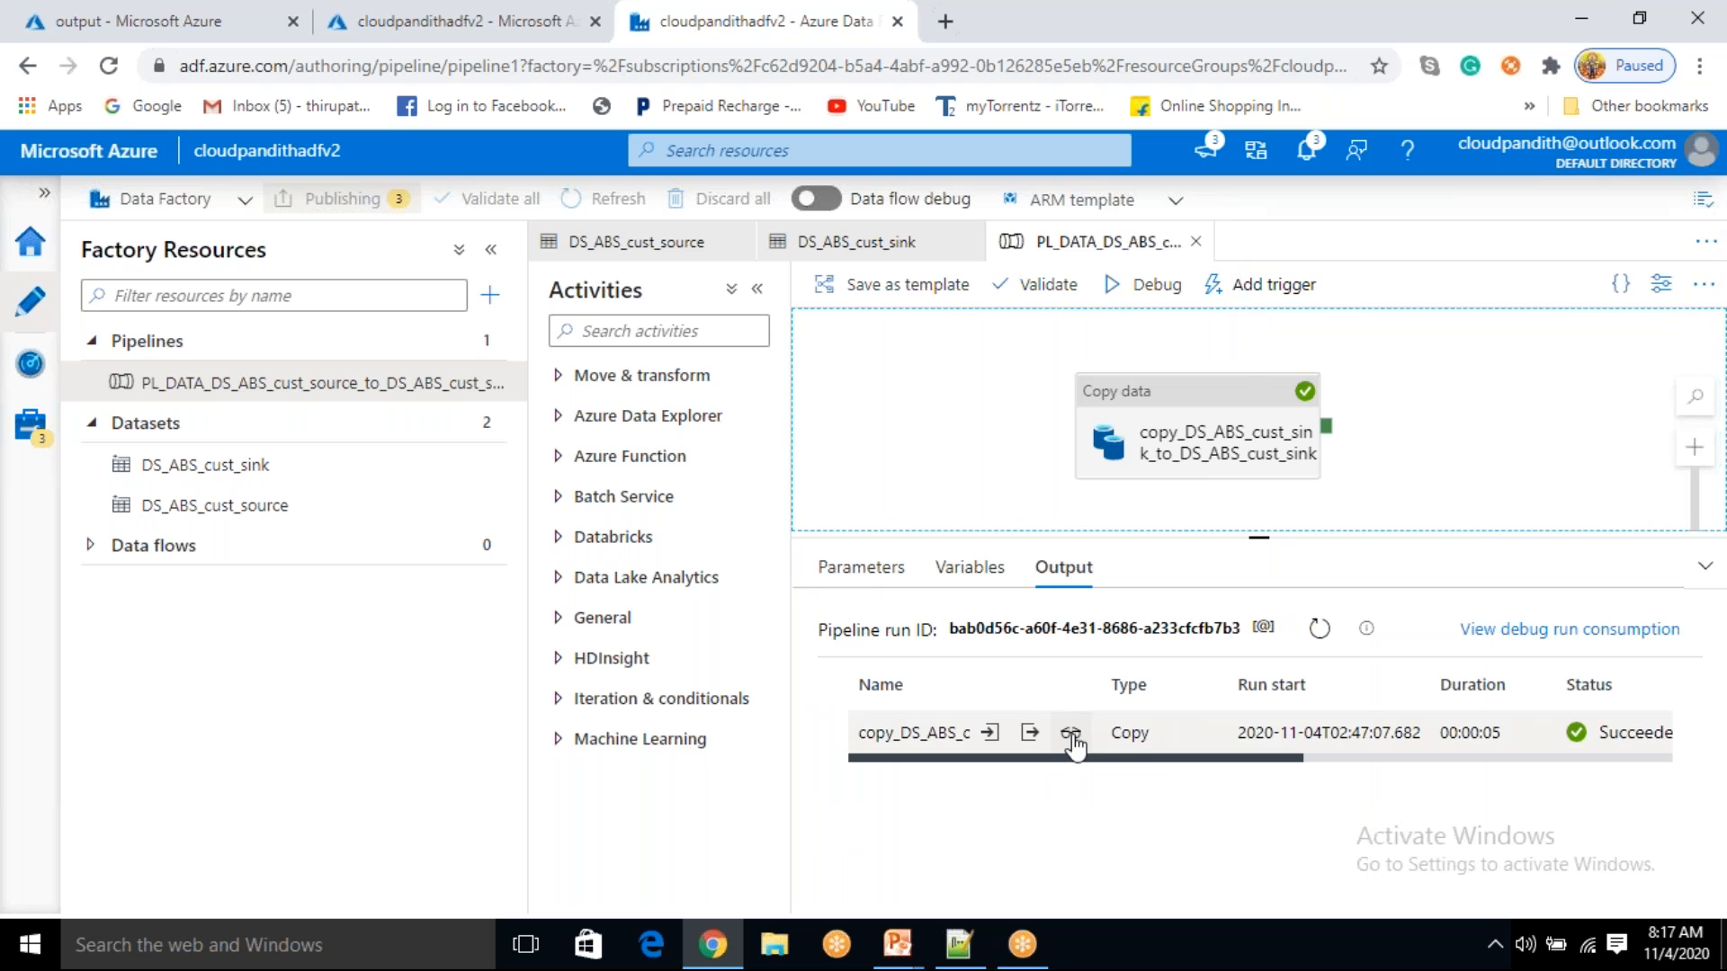
left_click(1071, 735)
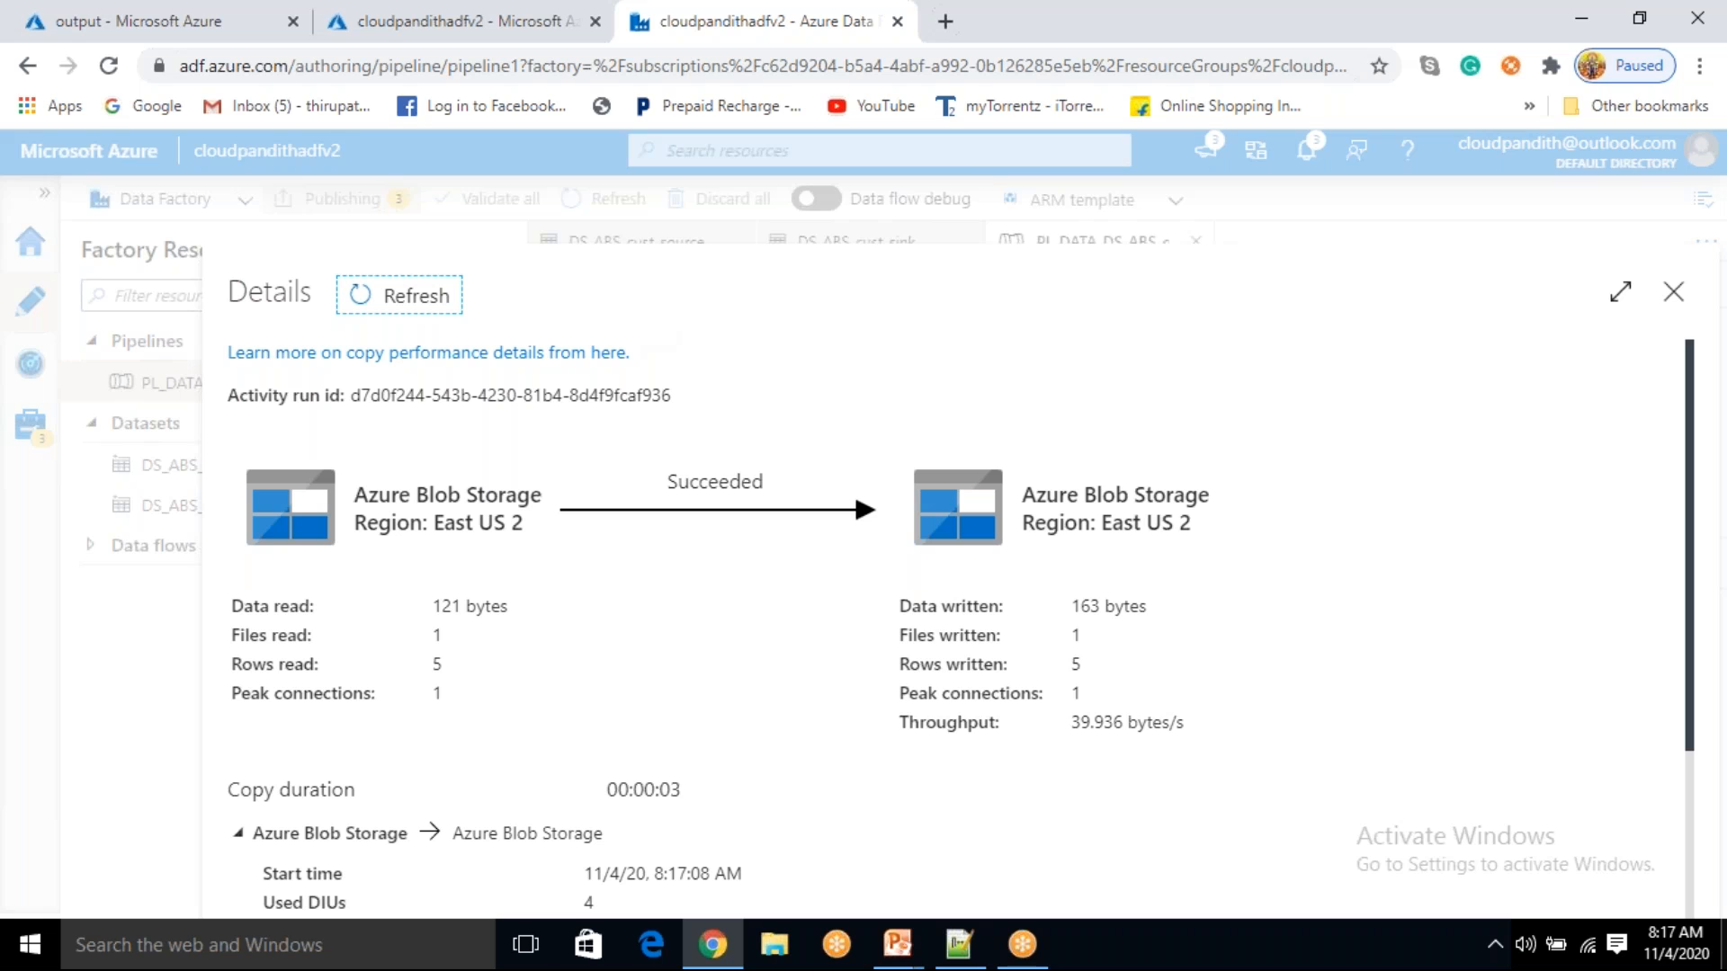
left_click(433, 640)
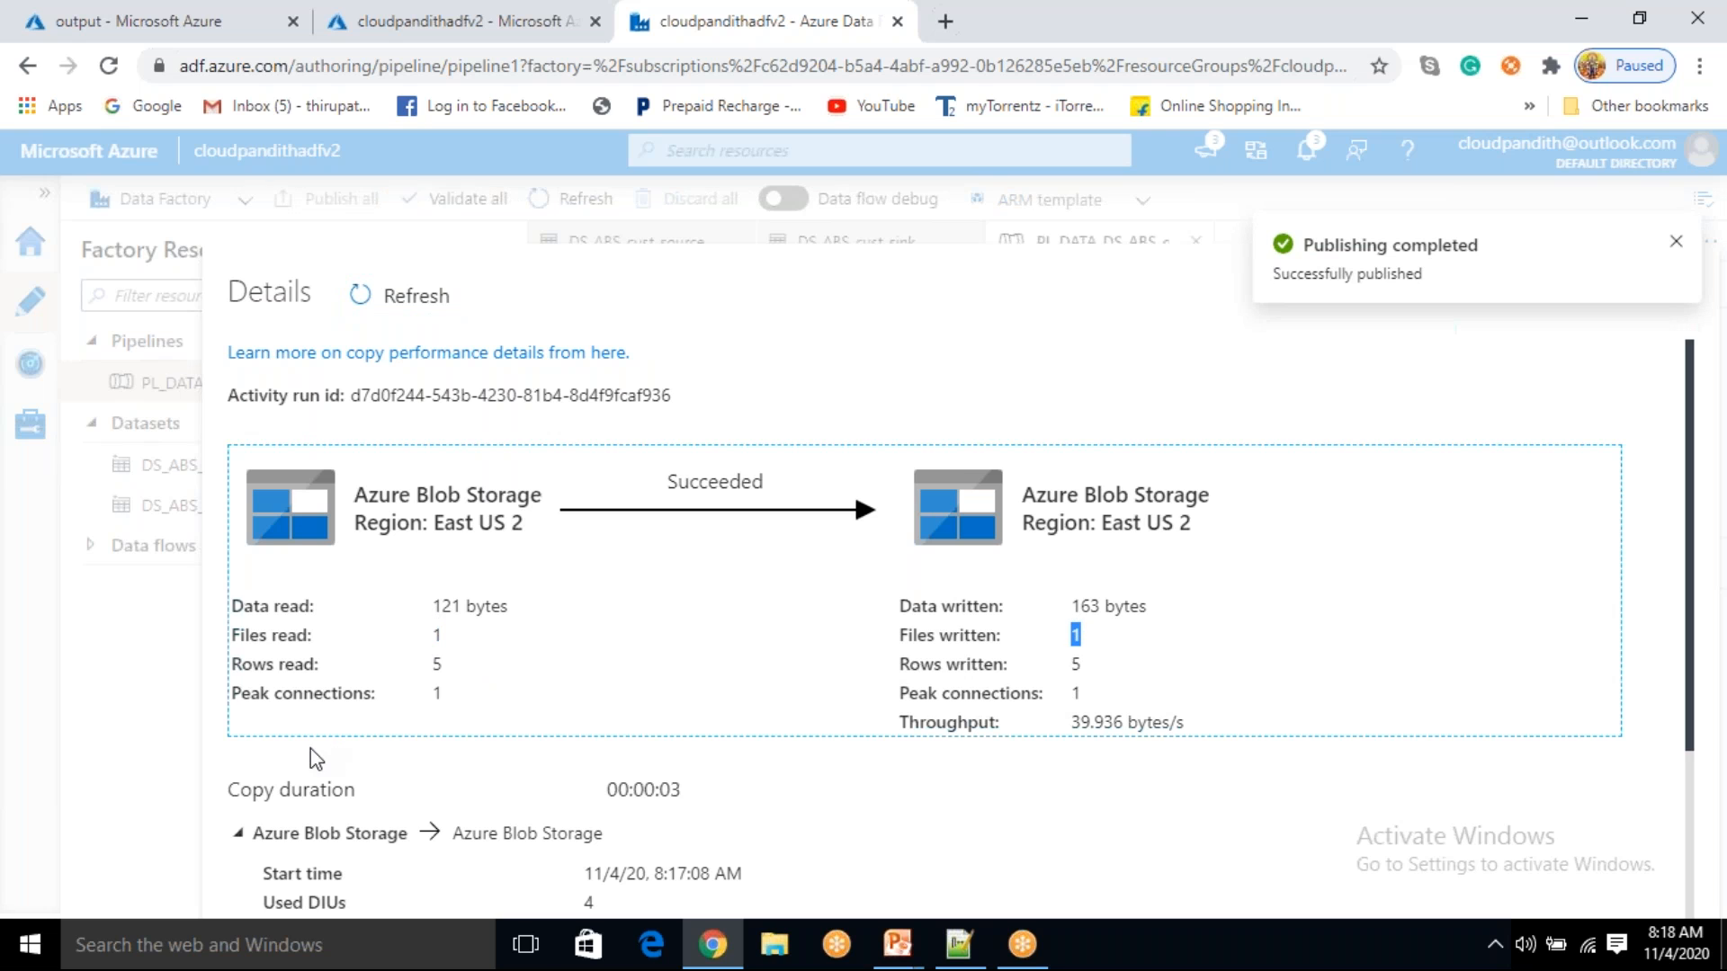
double_click(437, 693)
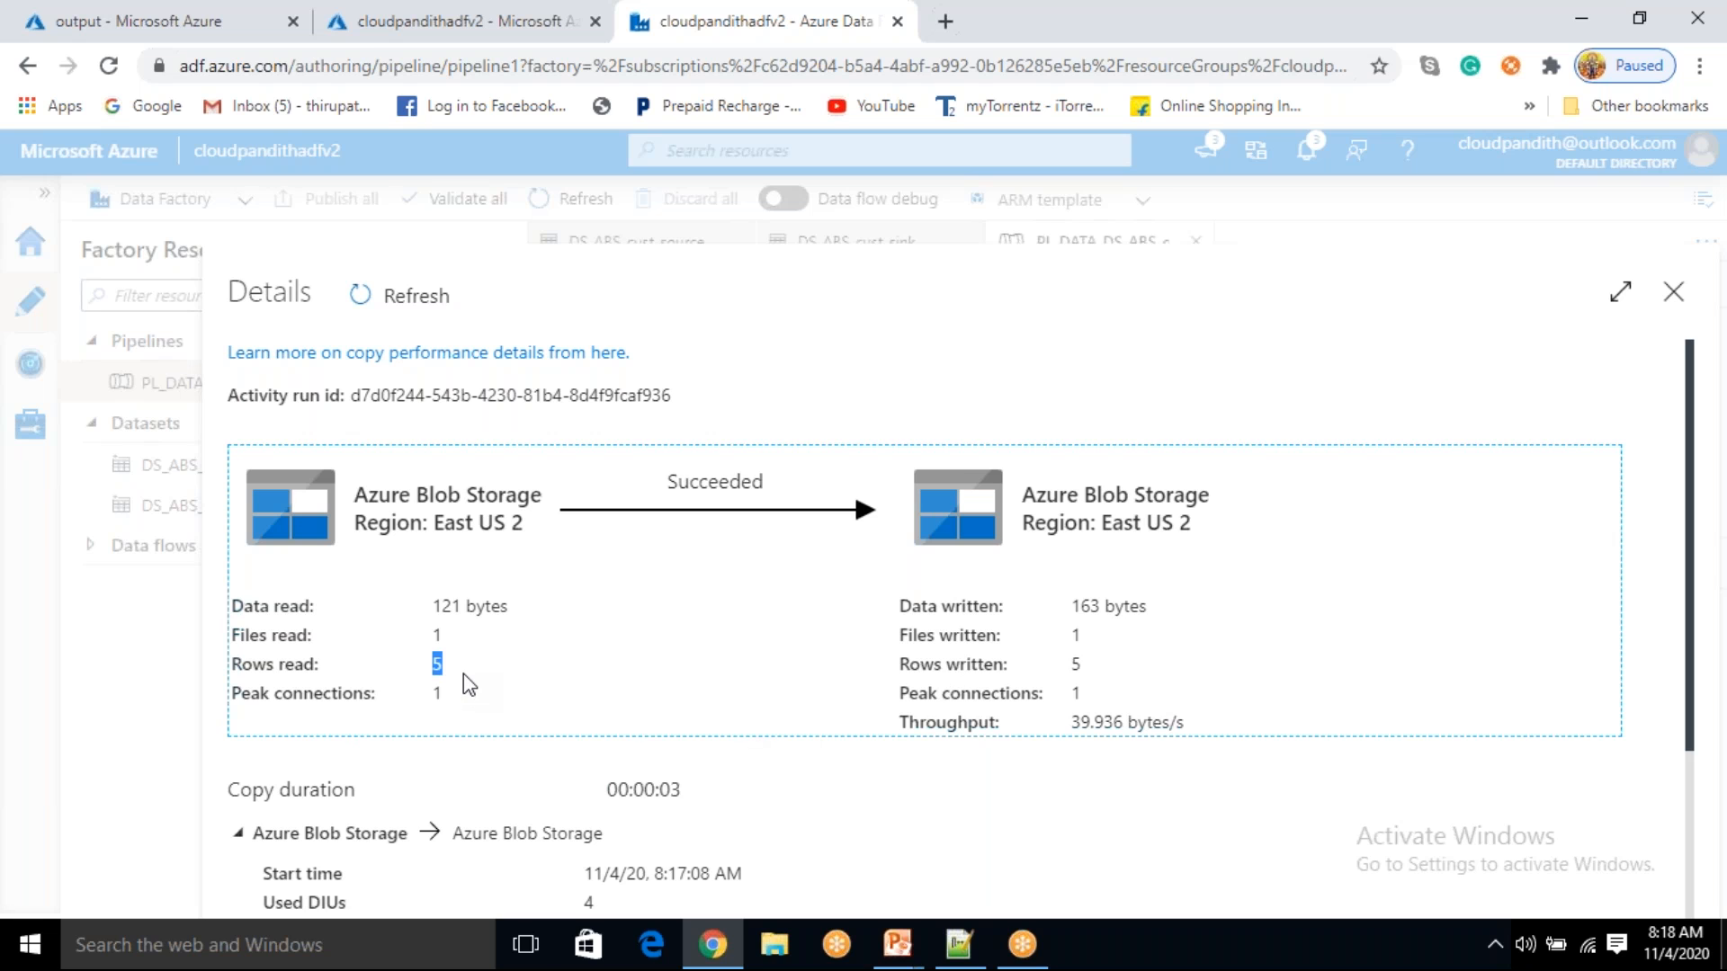
left_click_drag(1082, 670, 1058, 679)
left_click_drag(610, 786, 708, 790)
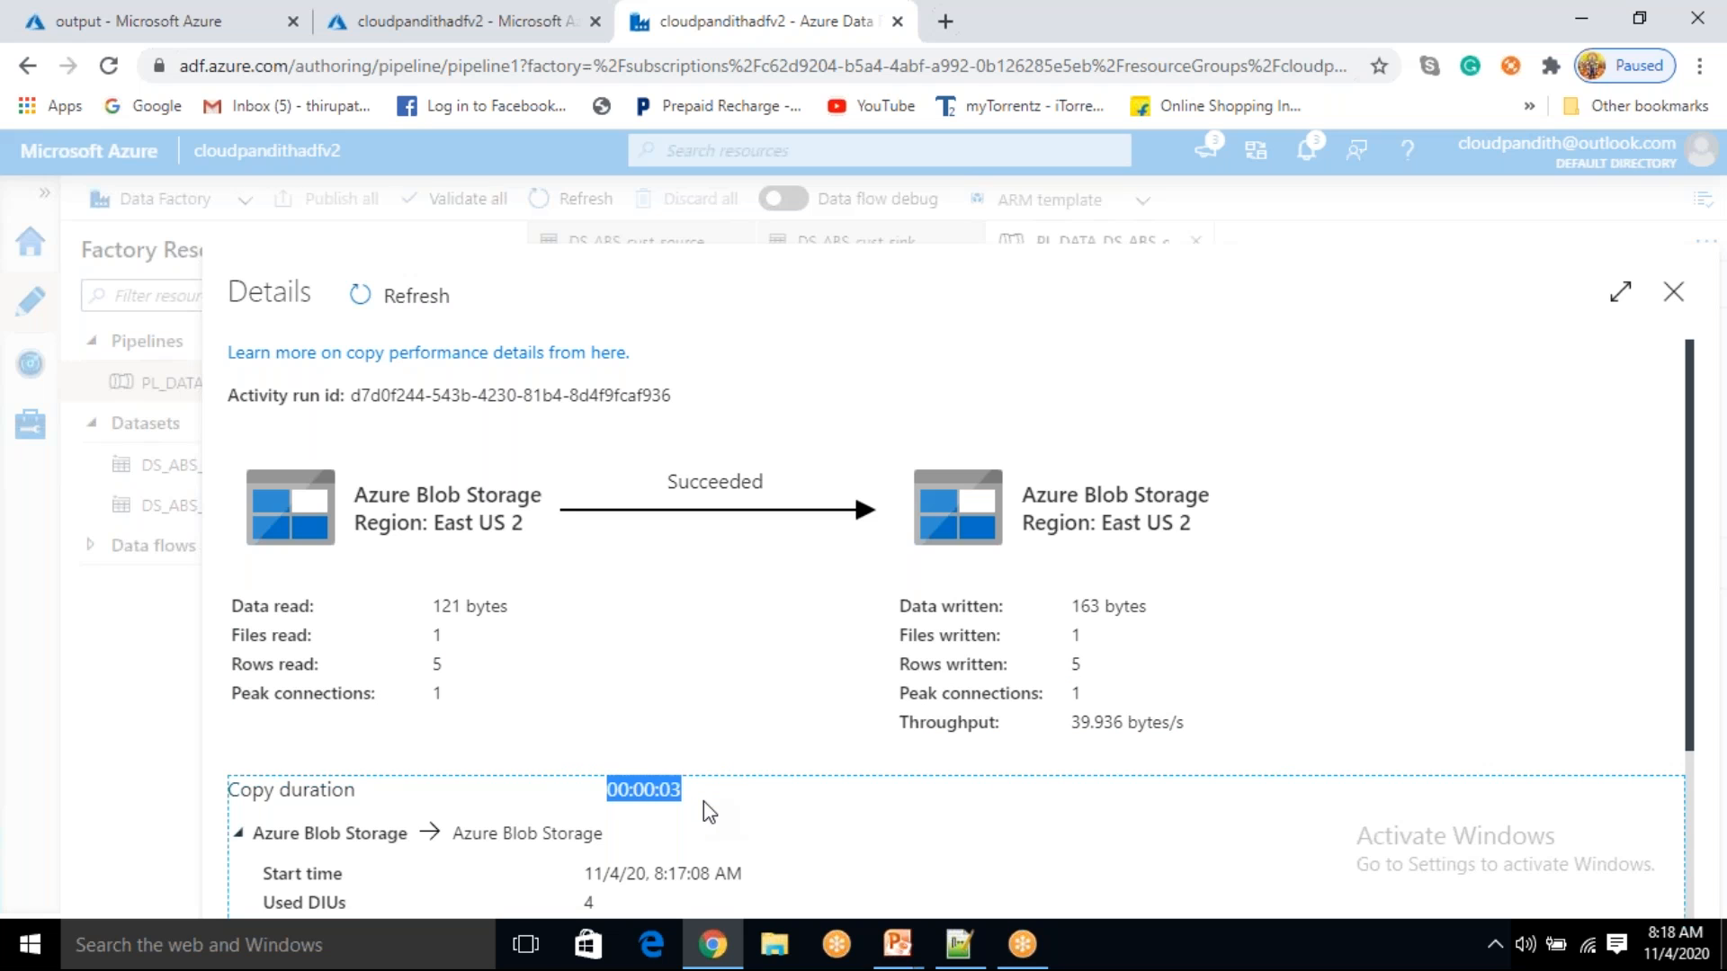
left_click(703, 801)
left_click_drag(670, 474, 796, 477)
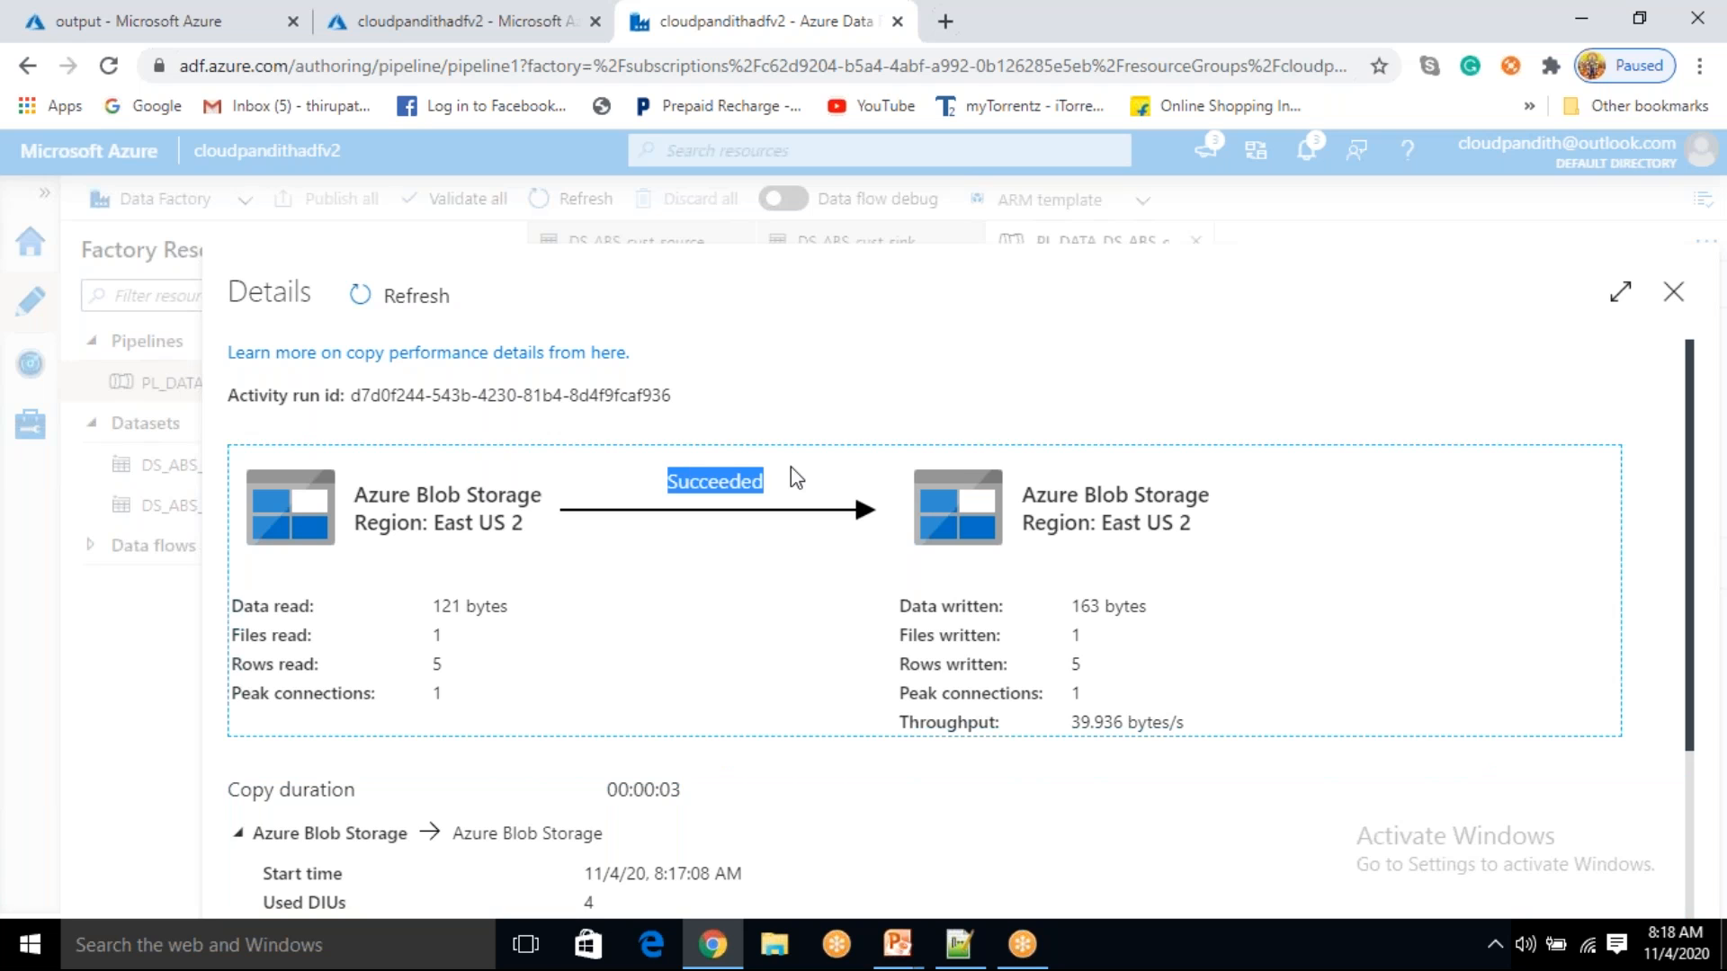
left_click_drag(350, 396, 409, 385)
left_click(737, 400)
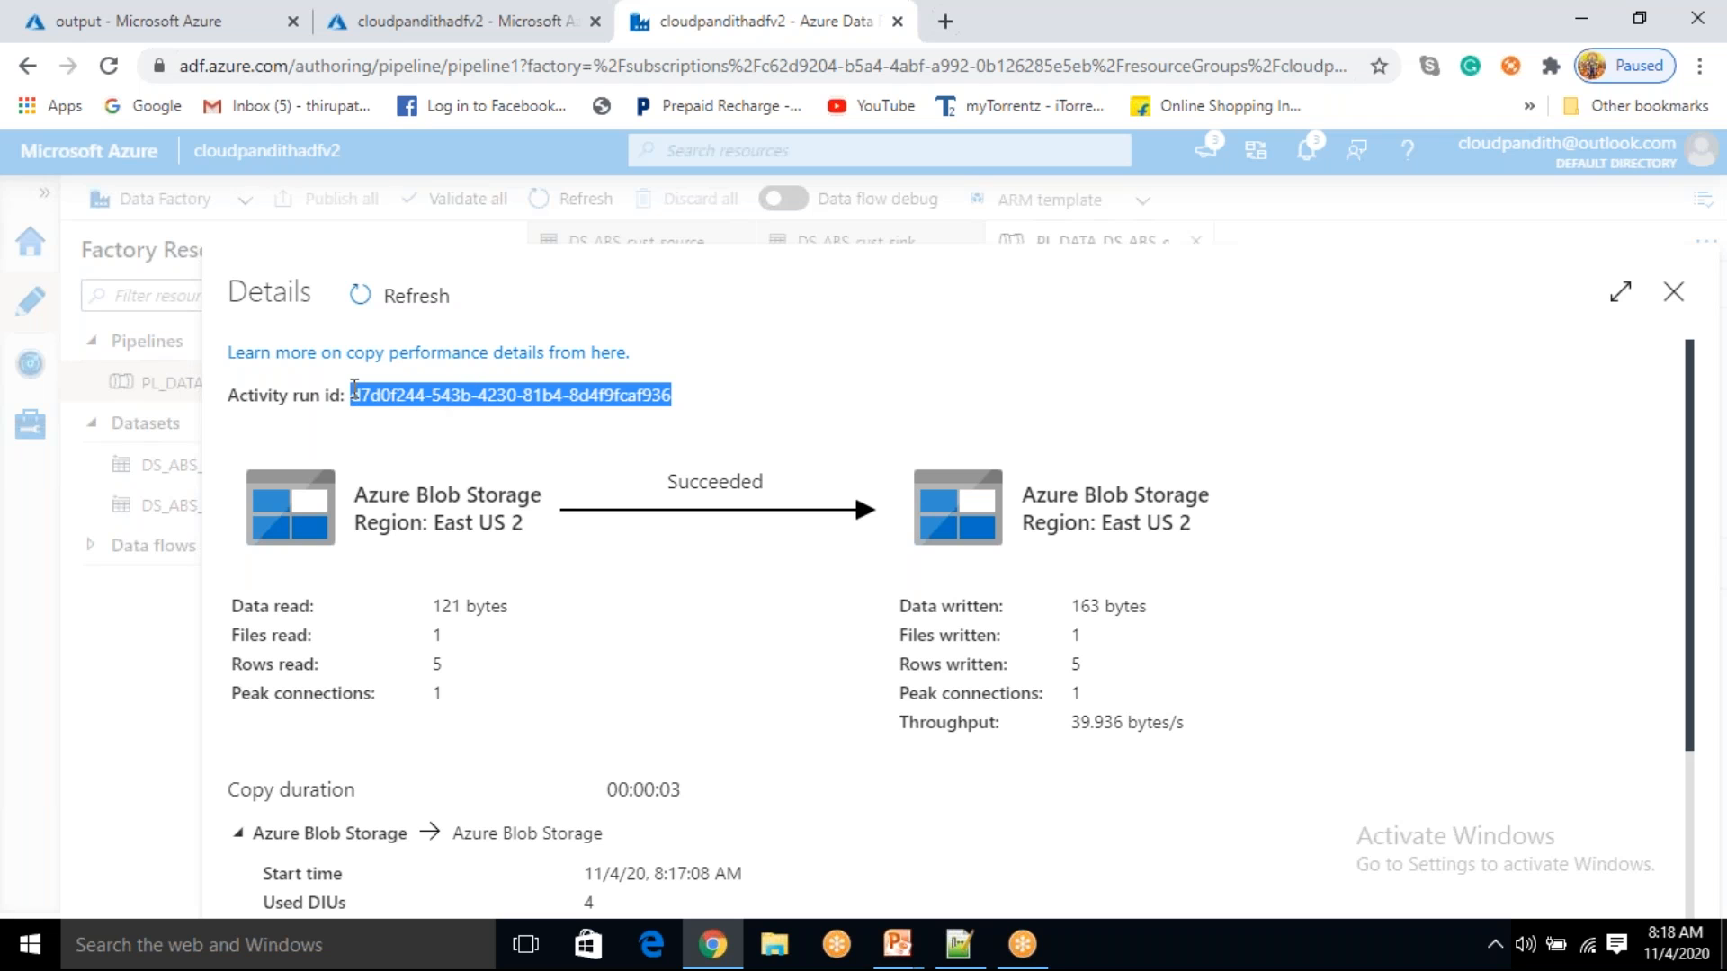
left_click_drag(706, 405, 338, 405)
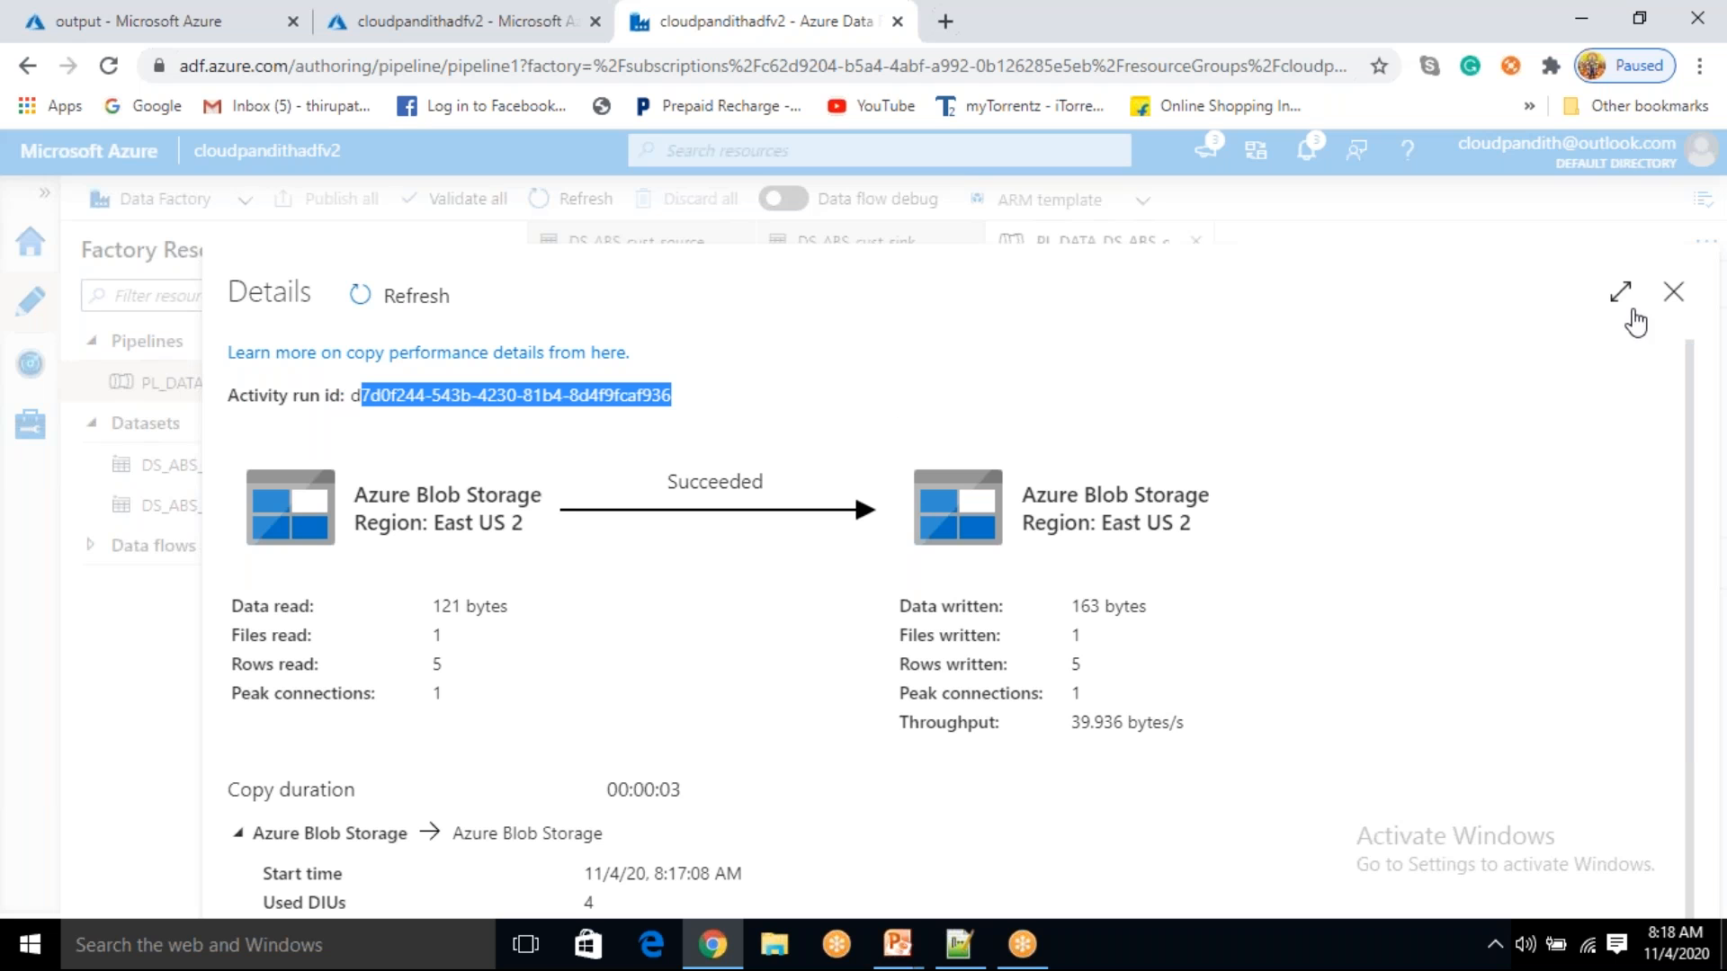
left_click(1671, 297)
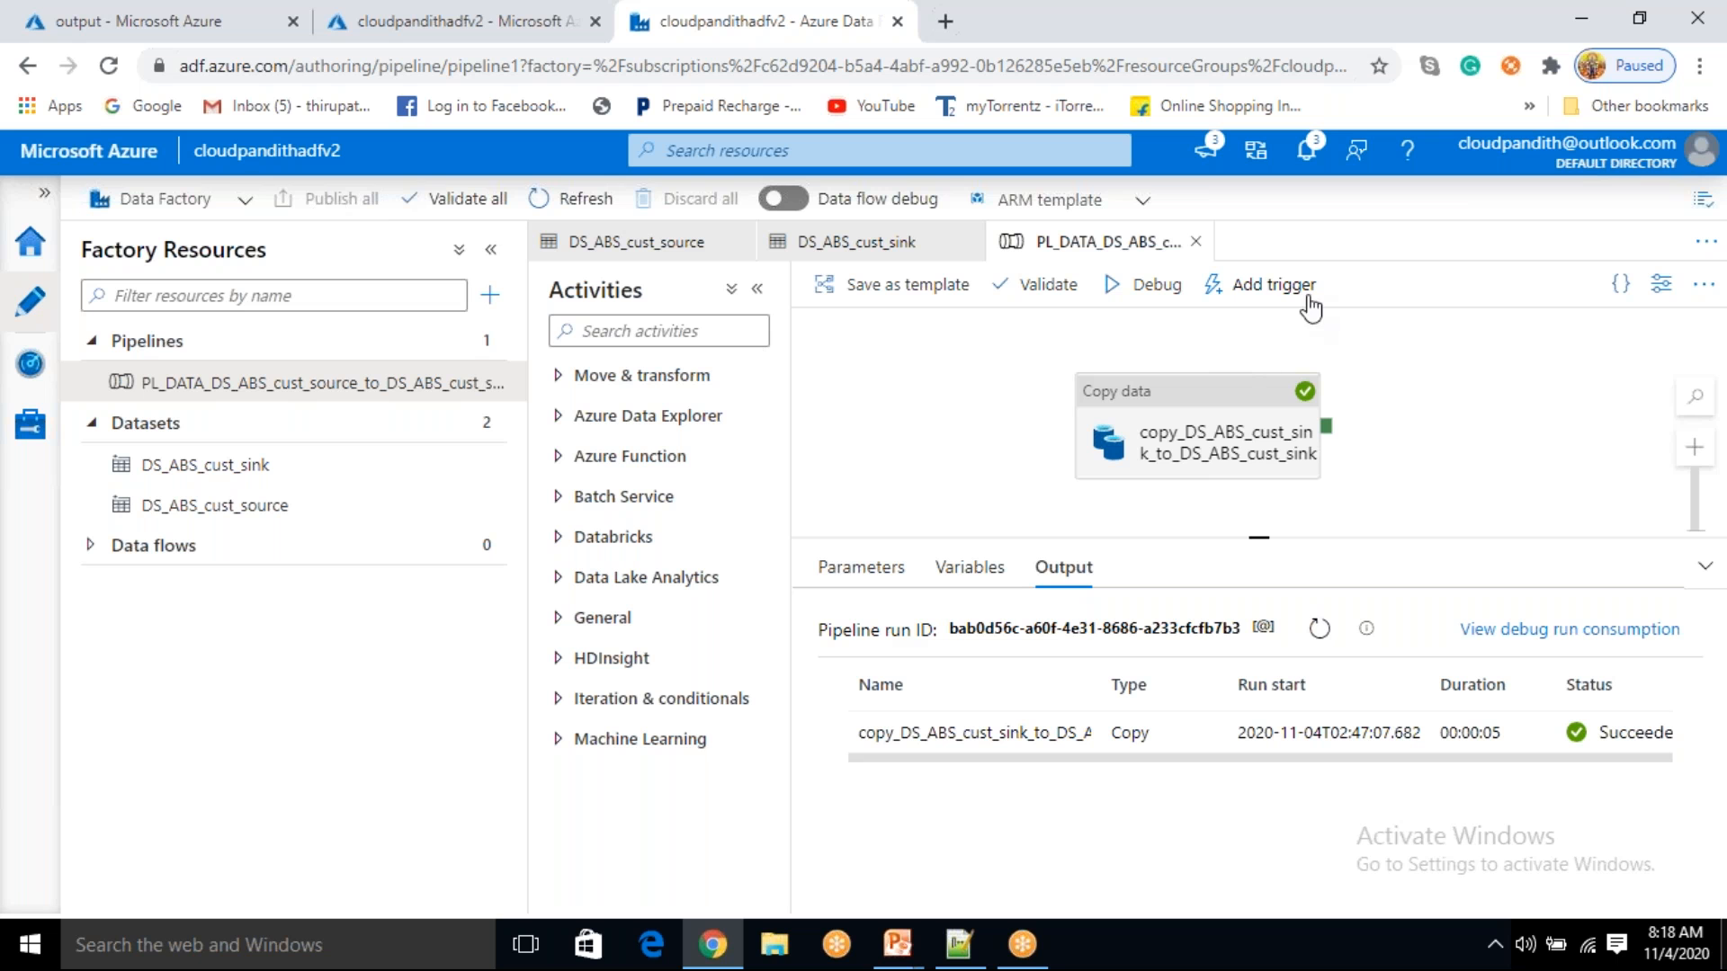
- Trigger an on-demand run of the published pipeline without parameters
left_click(1272, 284)
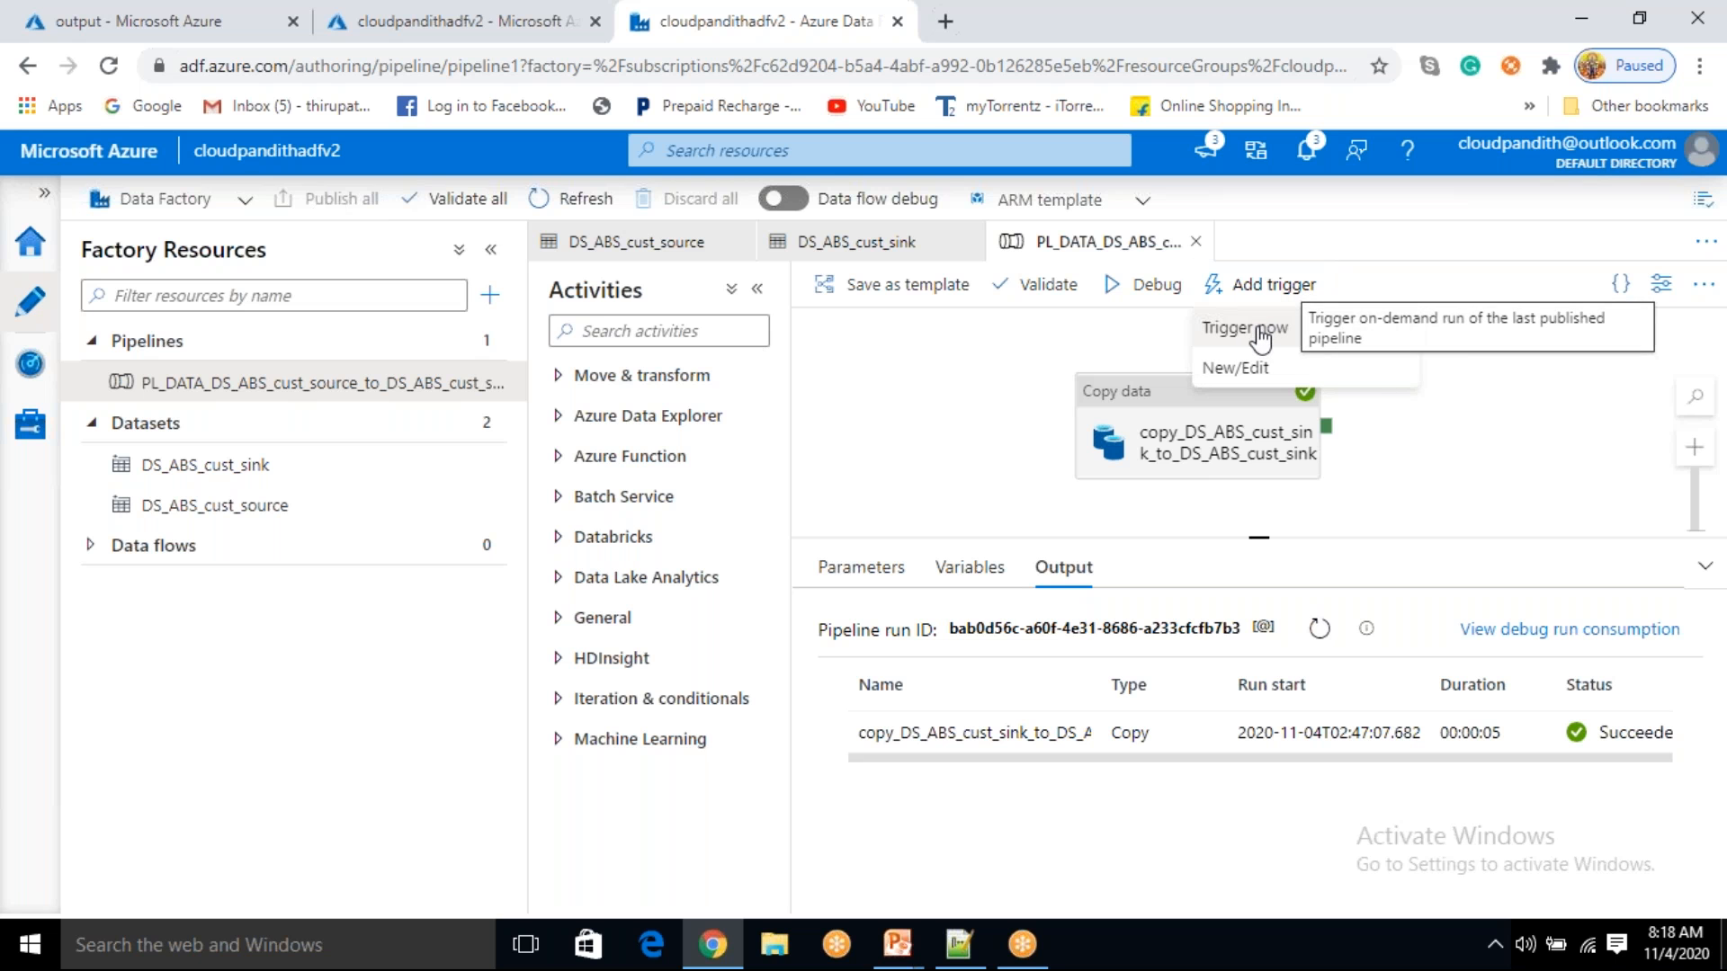
left_click(1262, 329)
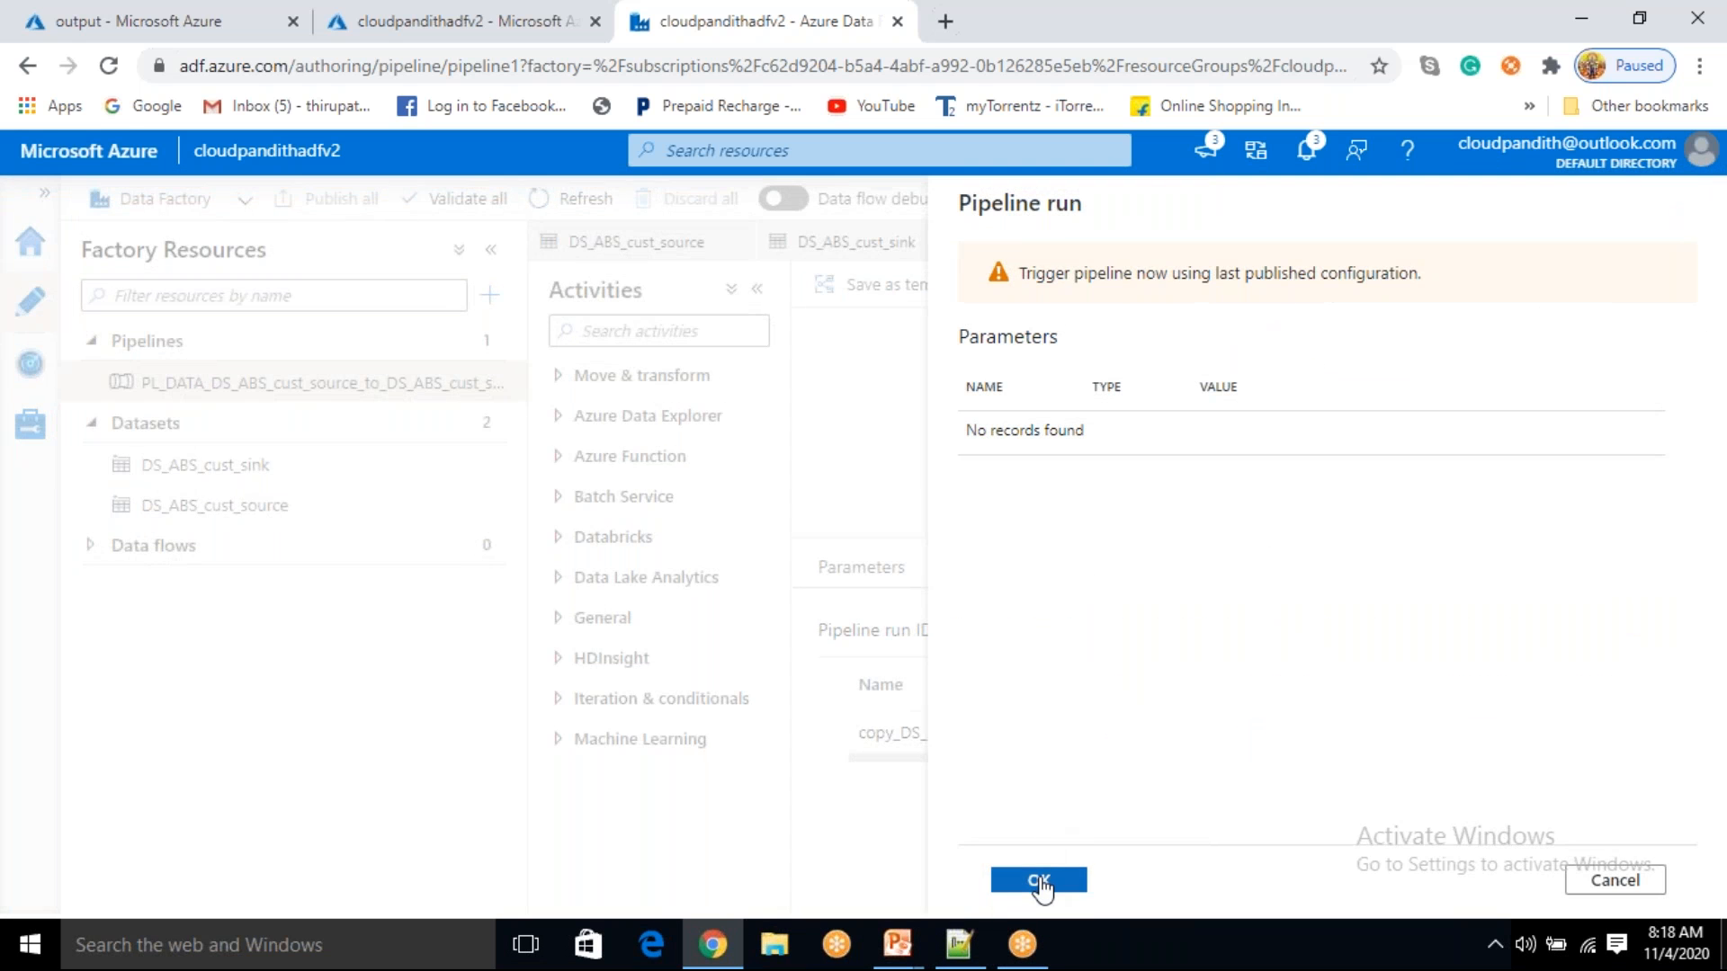
left_click(1039, 882)
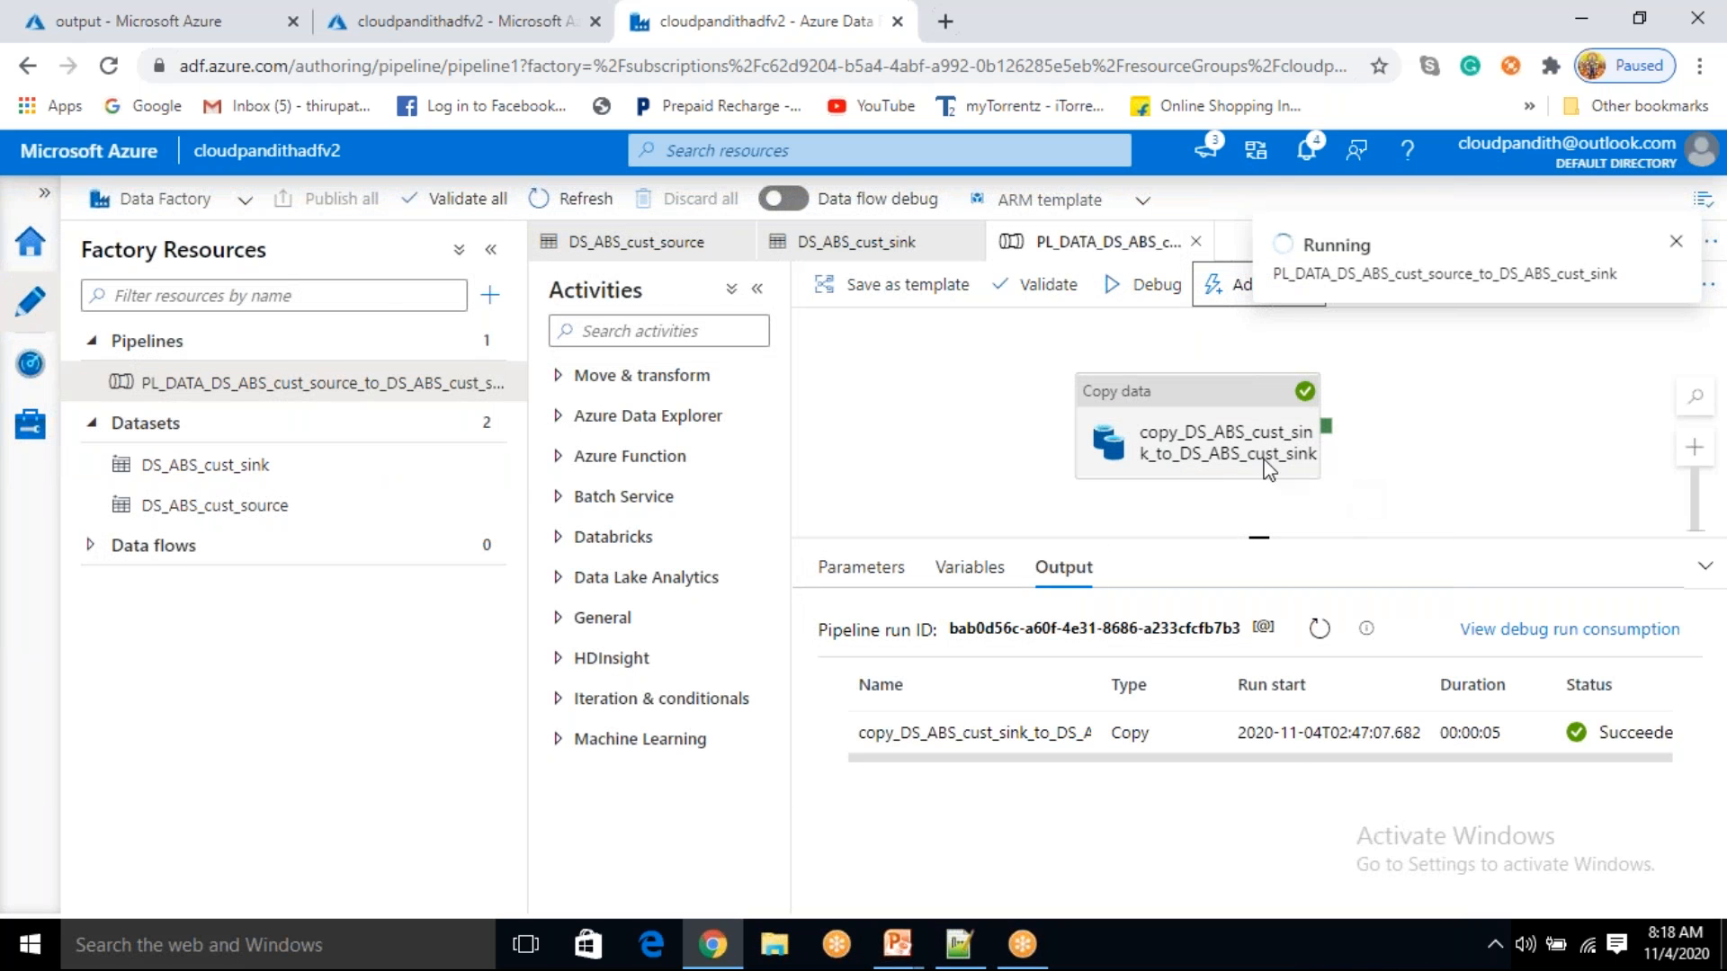
- Open the pipeline runs in the factory monitor and show the activity runs of the manually triggered run
left_click(34, 393)
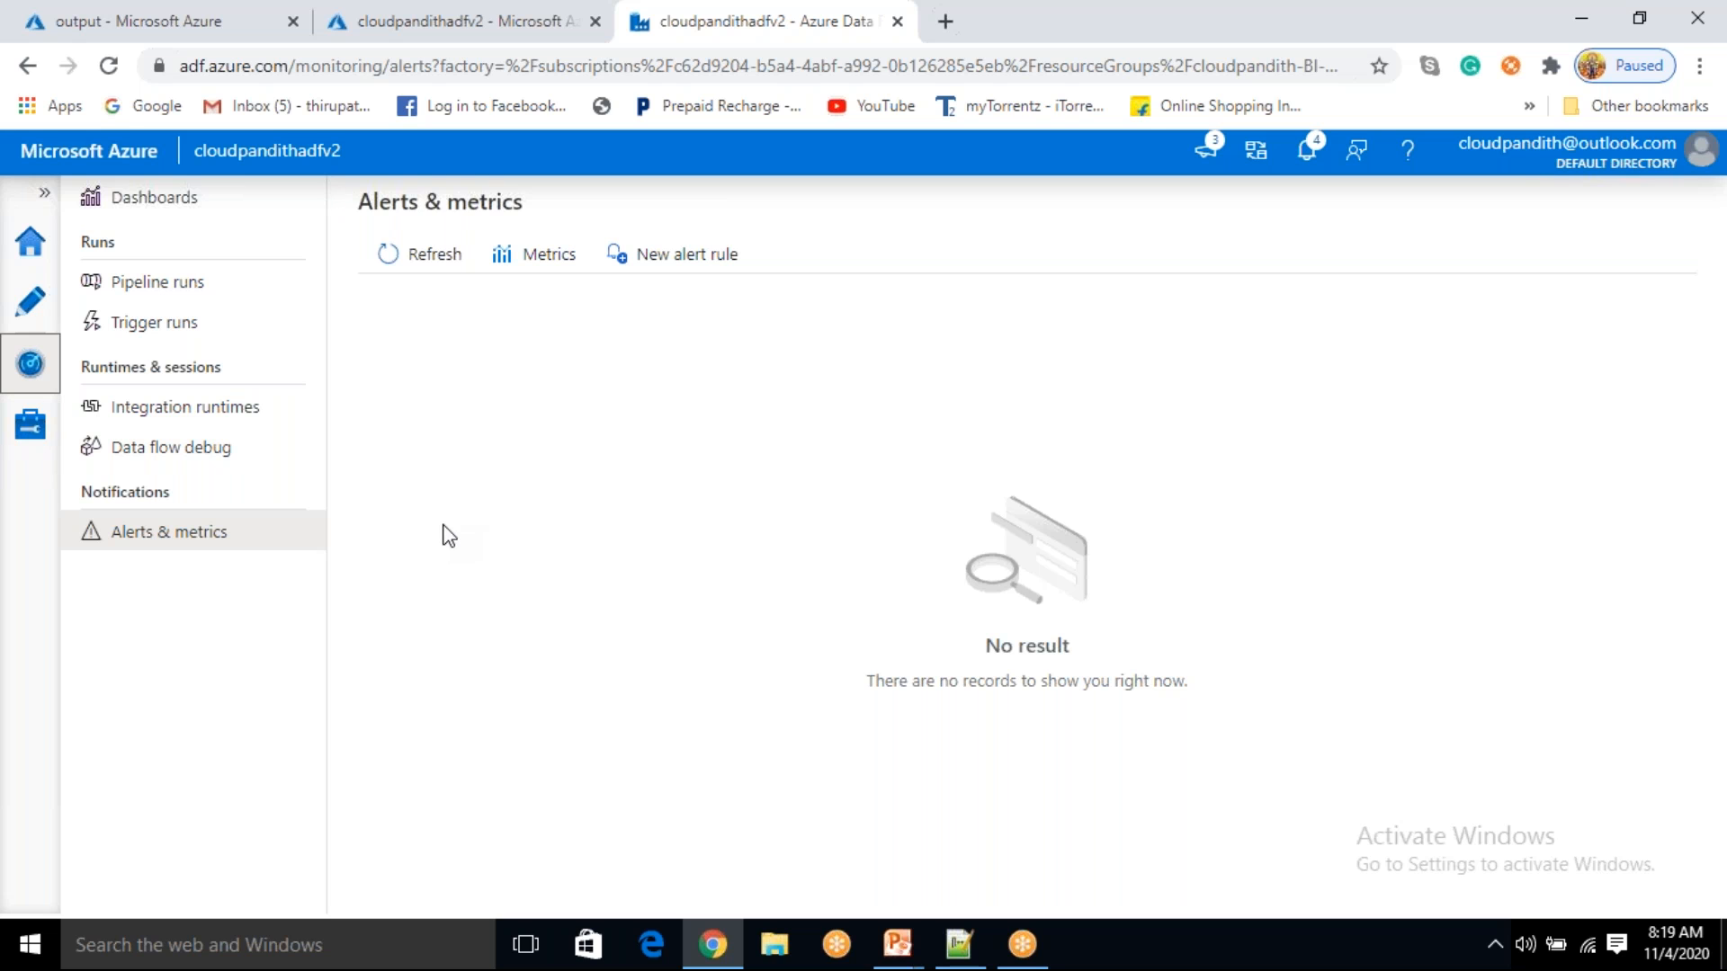
left_click(212, 284)
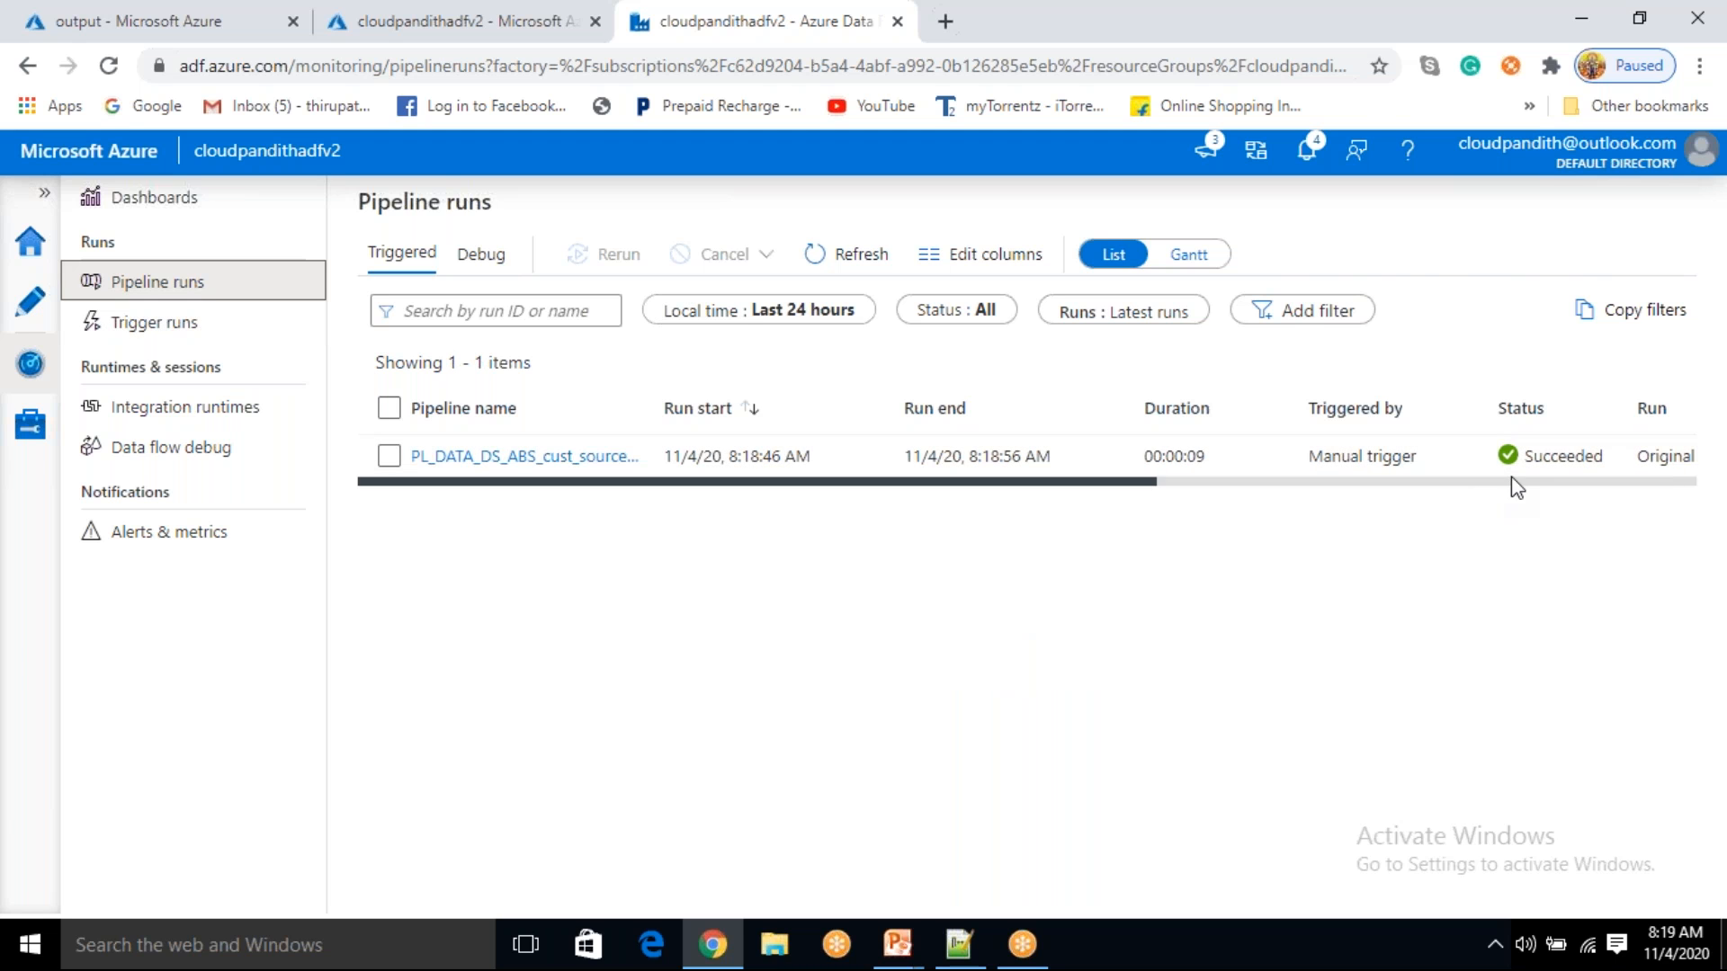
left_click(500, 458)
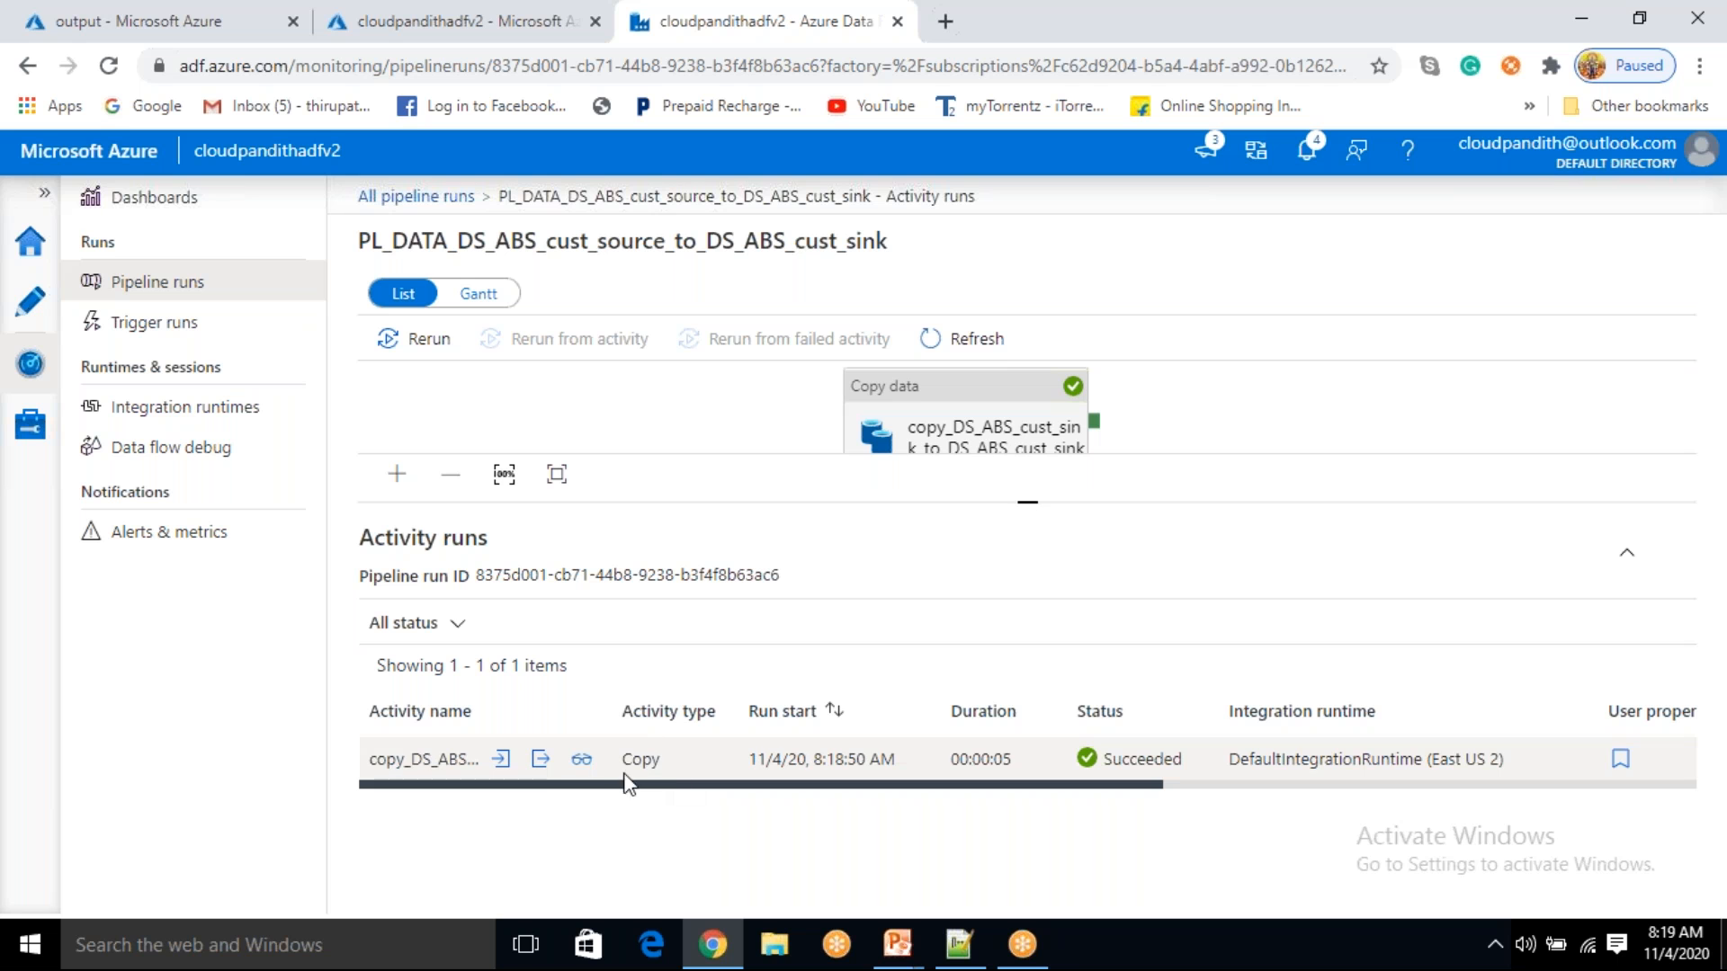
- Check the files and rows read and written in the triggered run's copy activity details
left_click(589, 767)
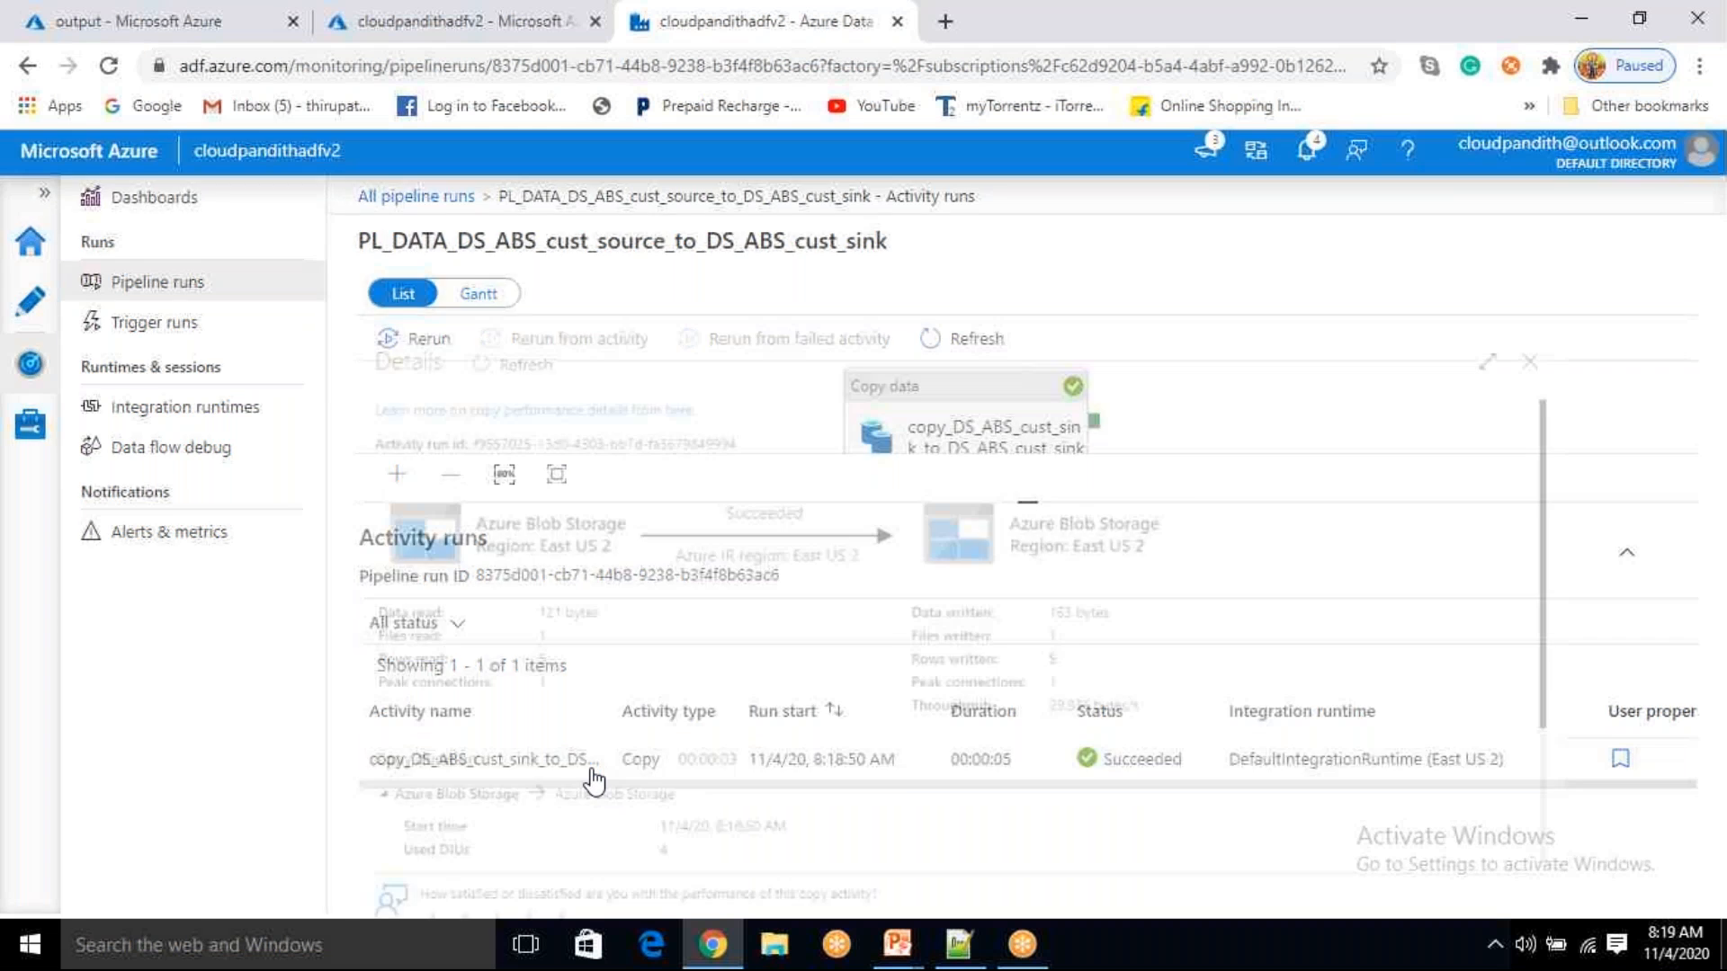
double_click(437, 635)
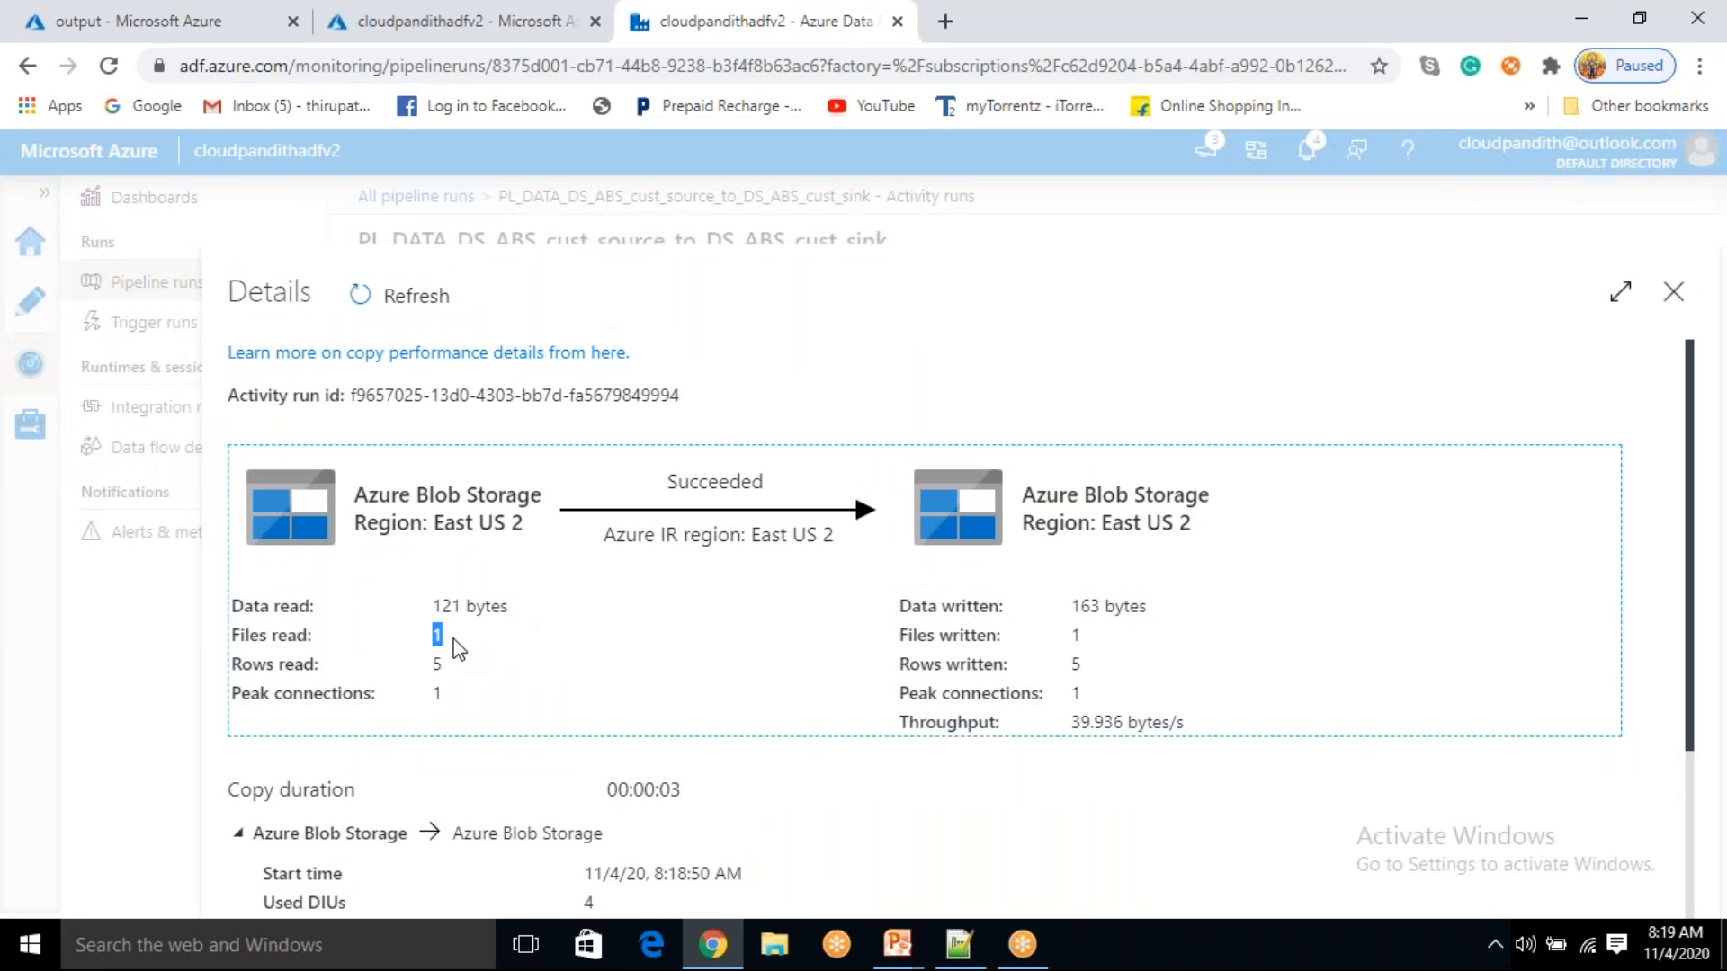
double_click(1073, 636)
left_click(428, 670)
double_click(1076, 664)
left_click(1673, 291)
- View the copy activity run's Source and Destination user properties without adding or removing columns
left_click(1616, 760)
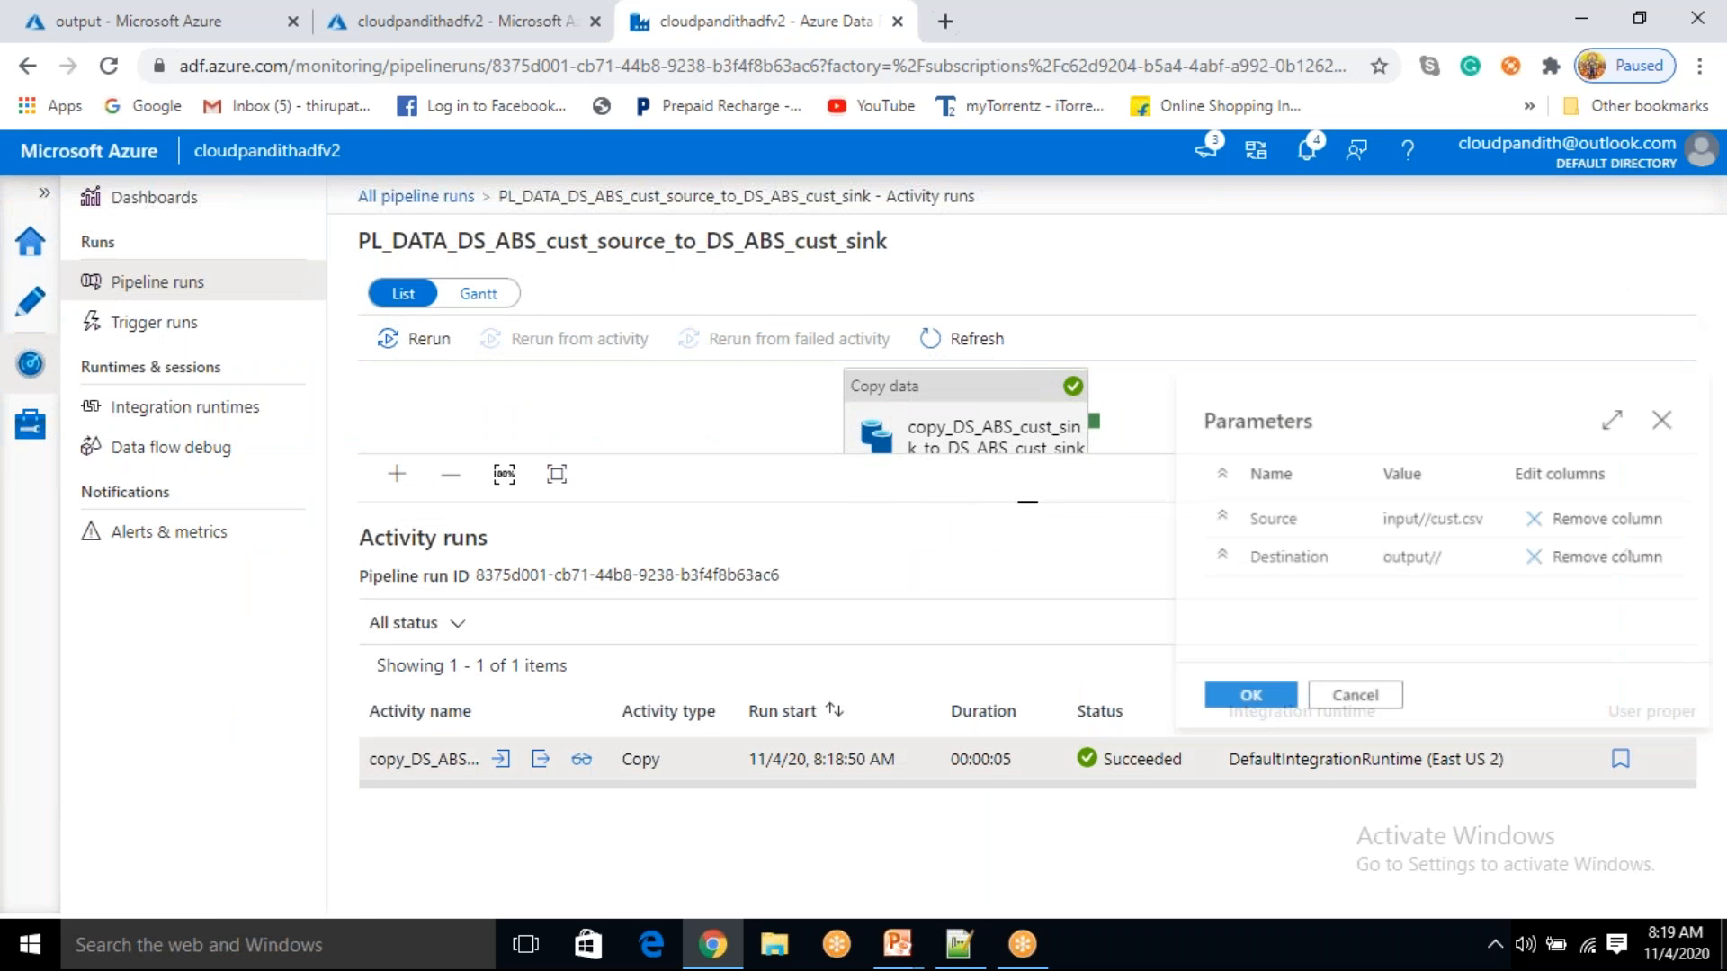
left_click_drag(1377, 519, 1390, 558)
left_click(1430, 519)
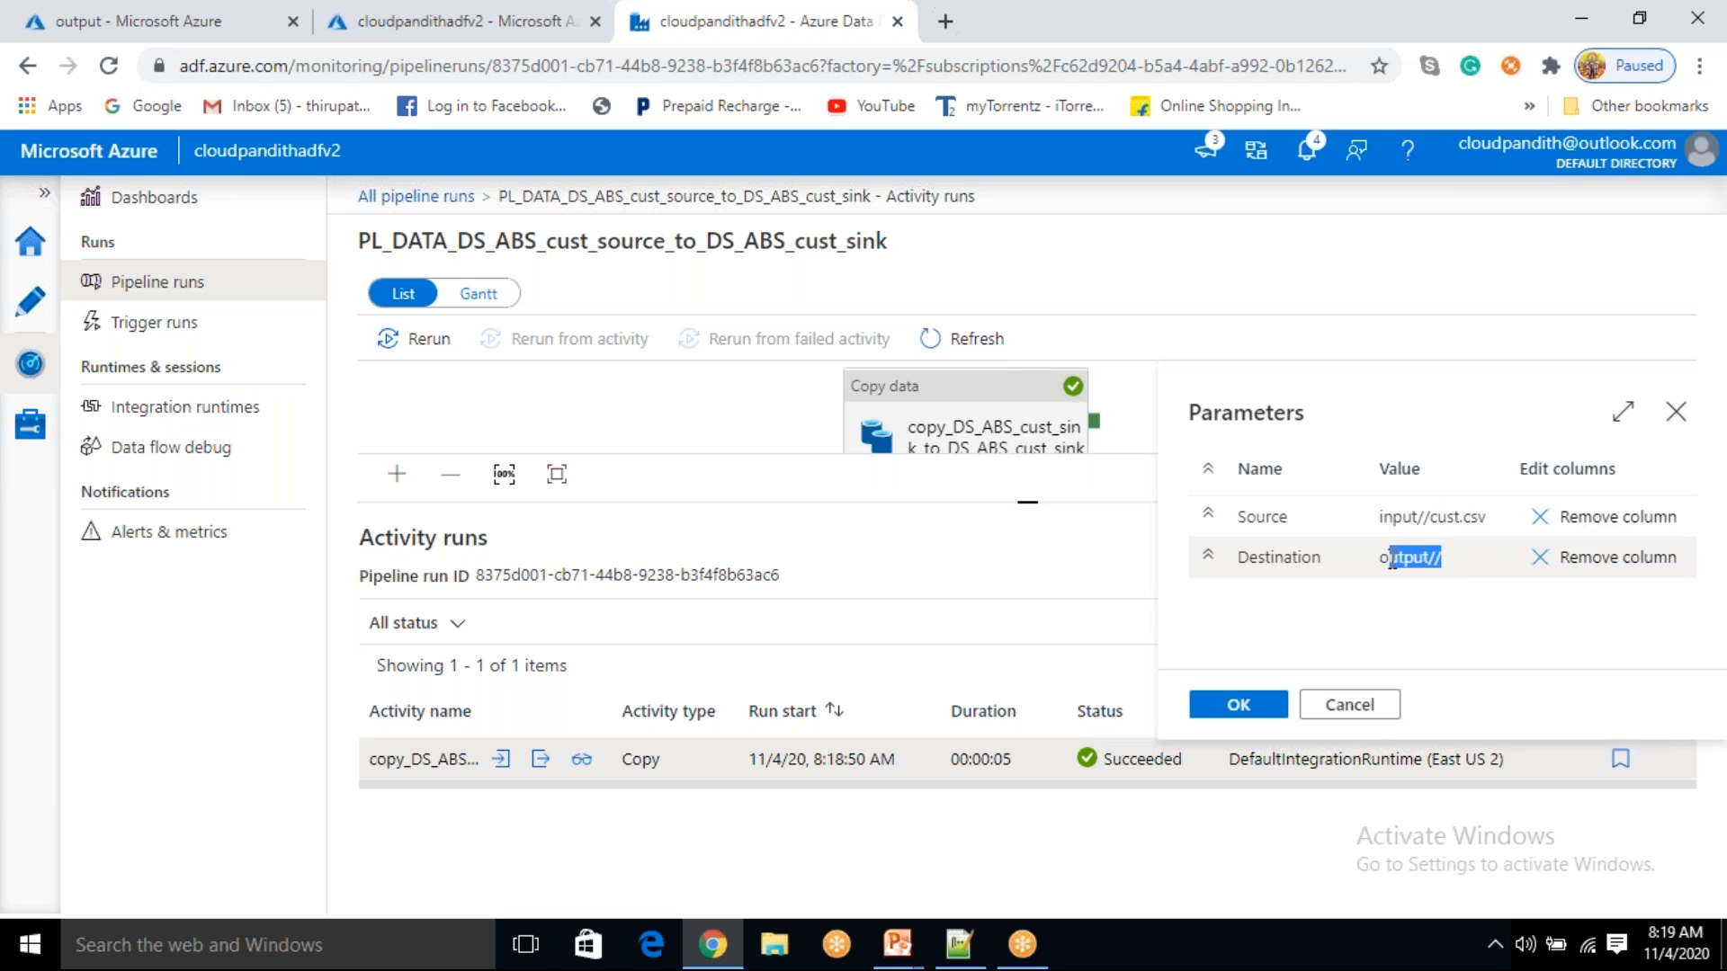
left_click(1288, 44)
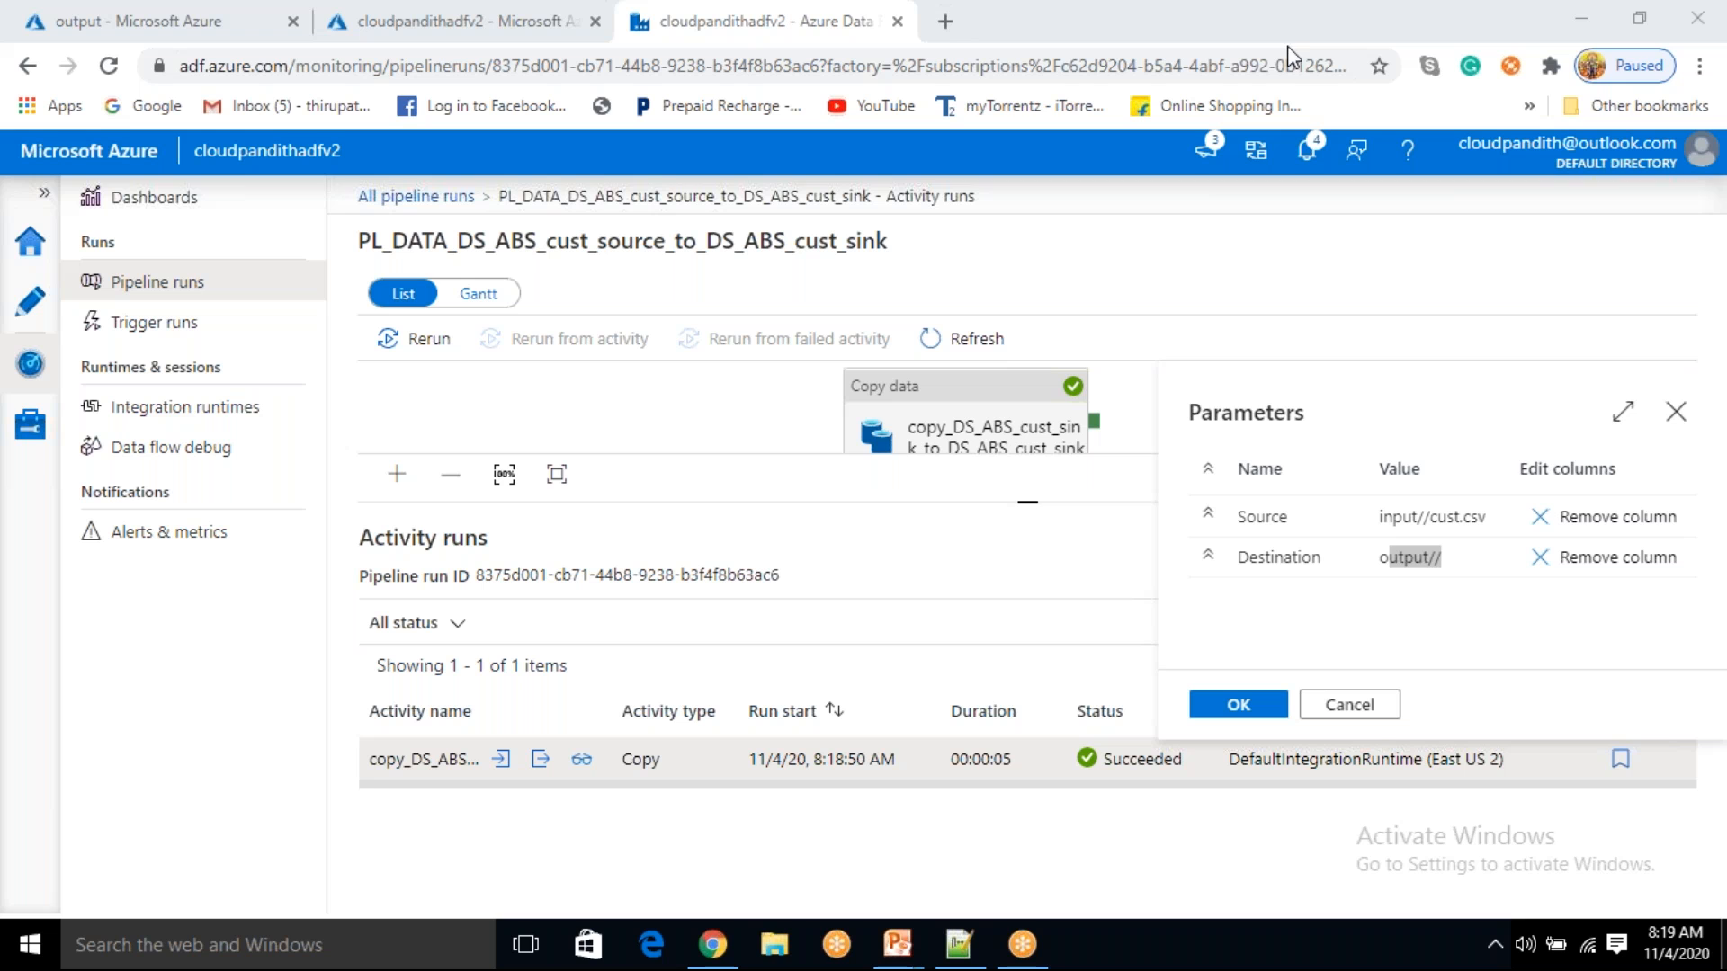
left_click(1671, 409)
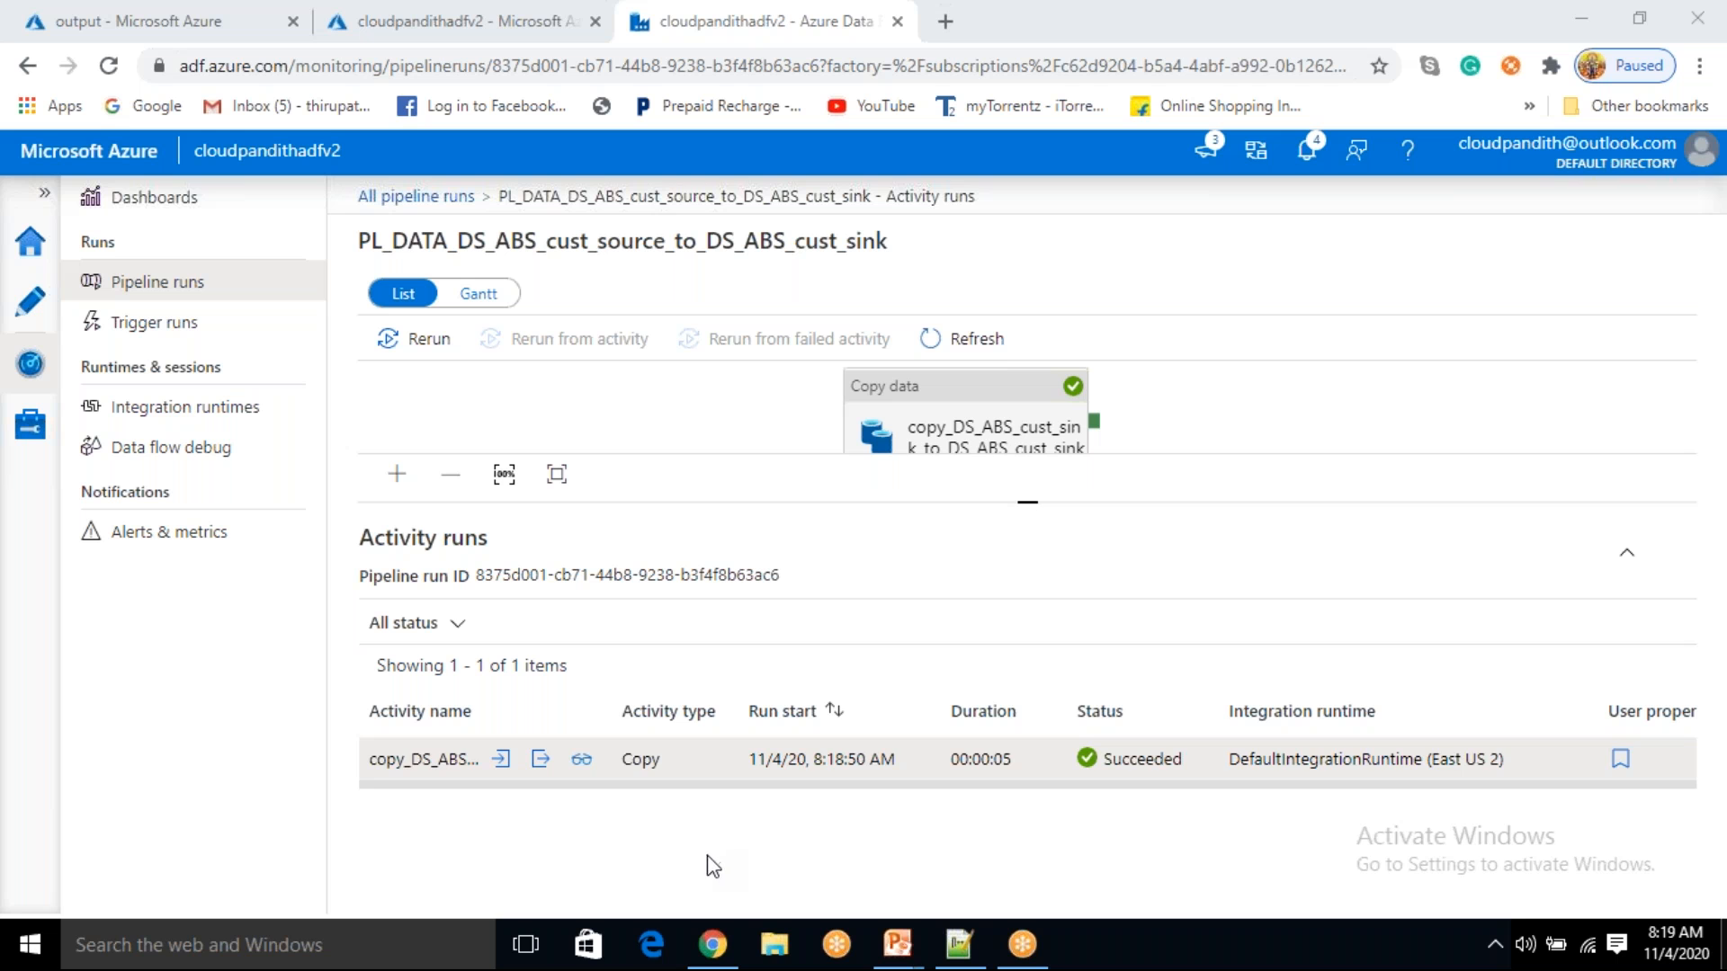
- Review the remaining columns of the copy activity run, including Destination, Source, Error and Run ID
left_click_drag(967, 792, 1365, 836)
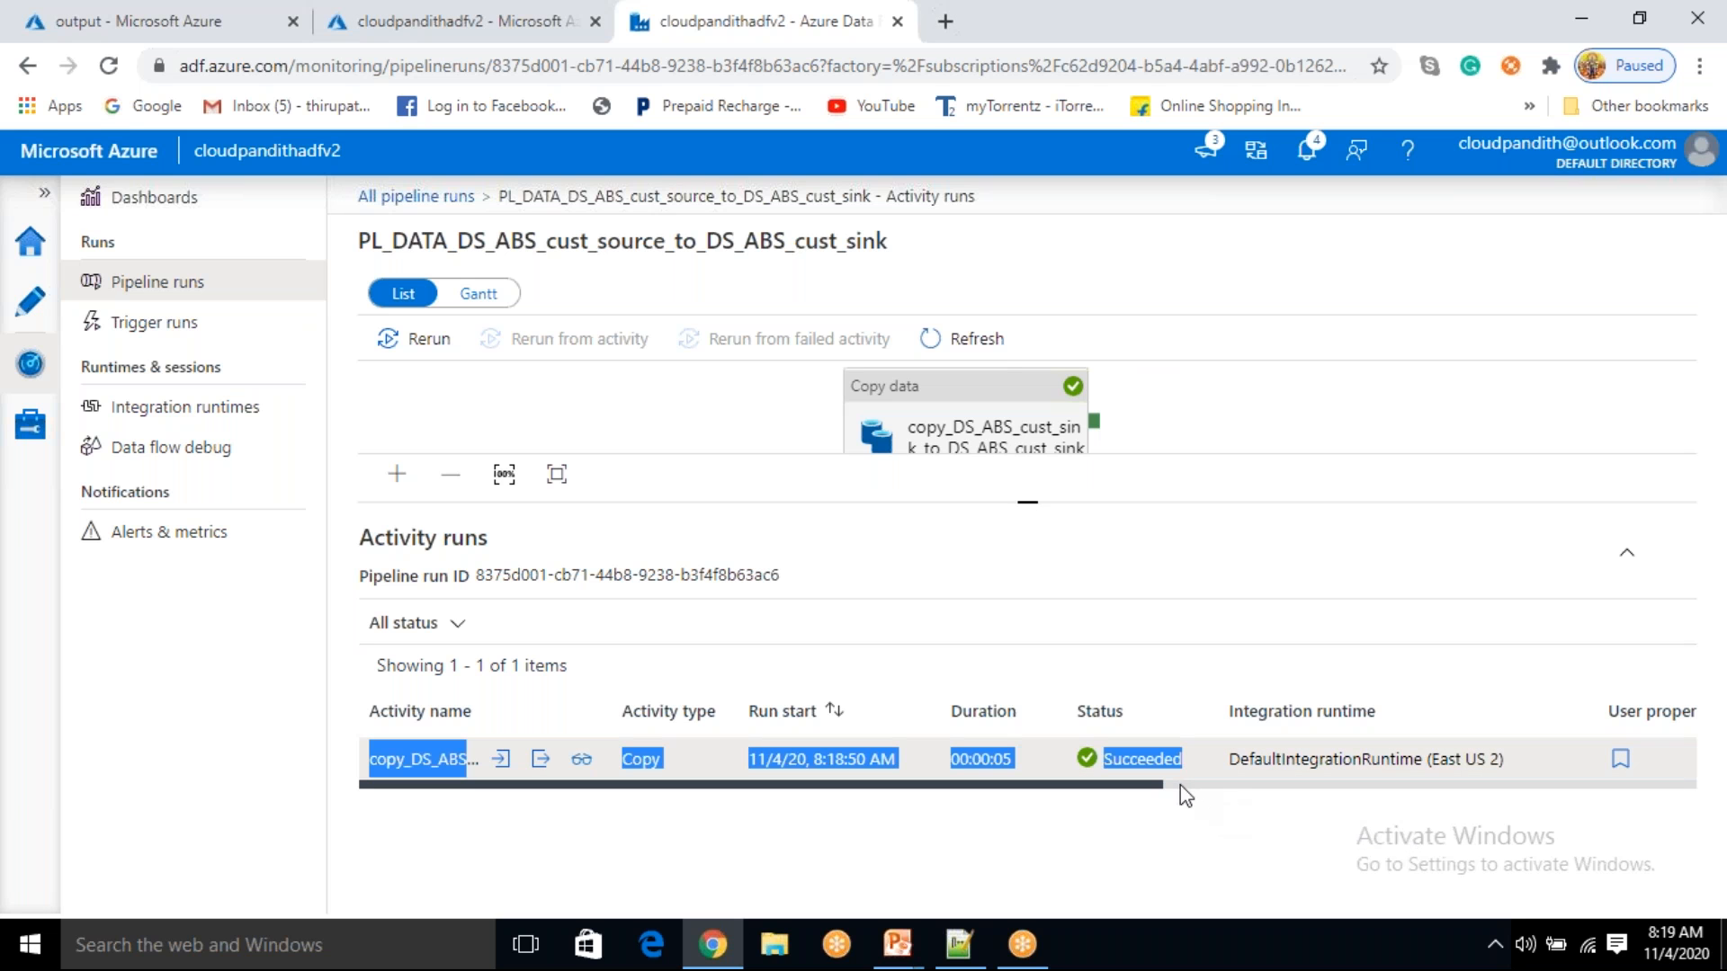
left_click_drag(1164, 788, 1610, 839)
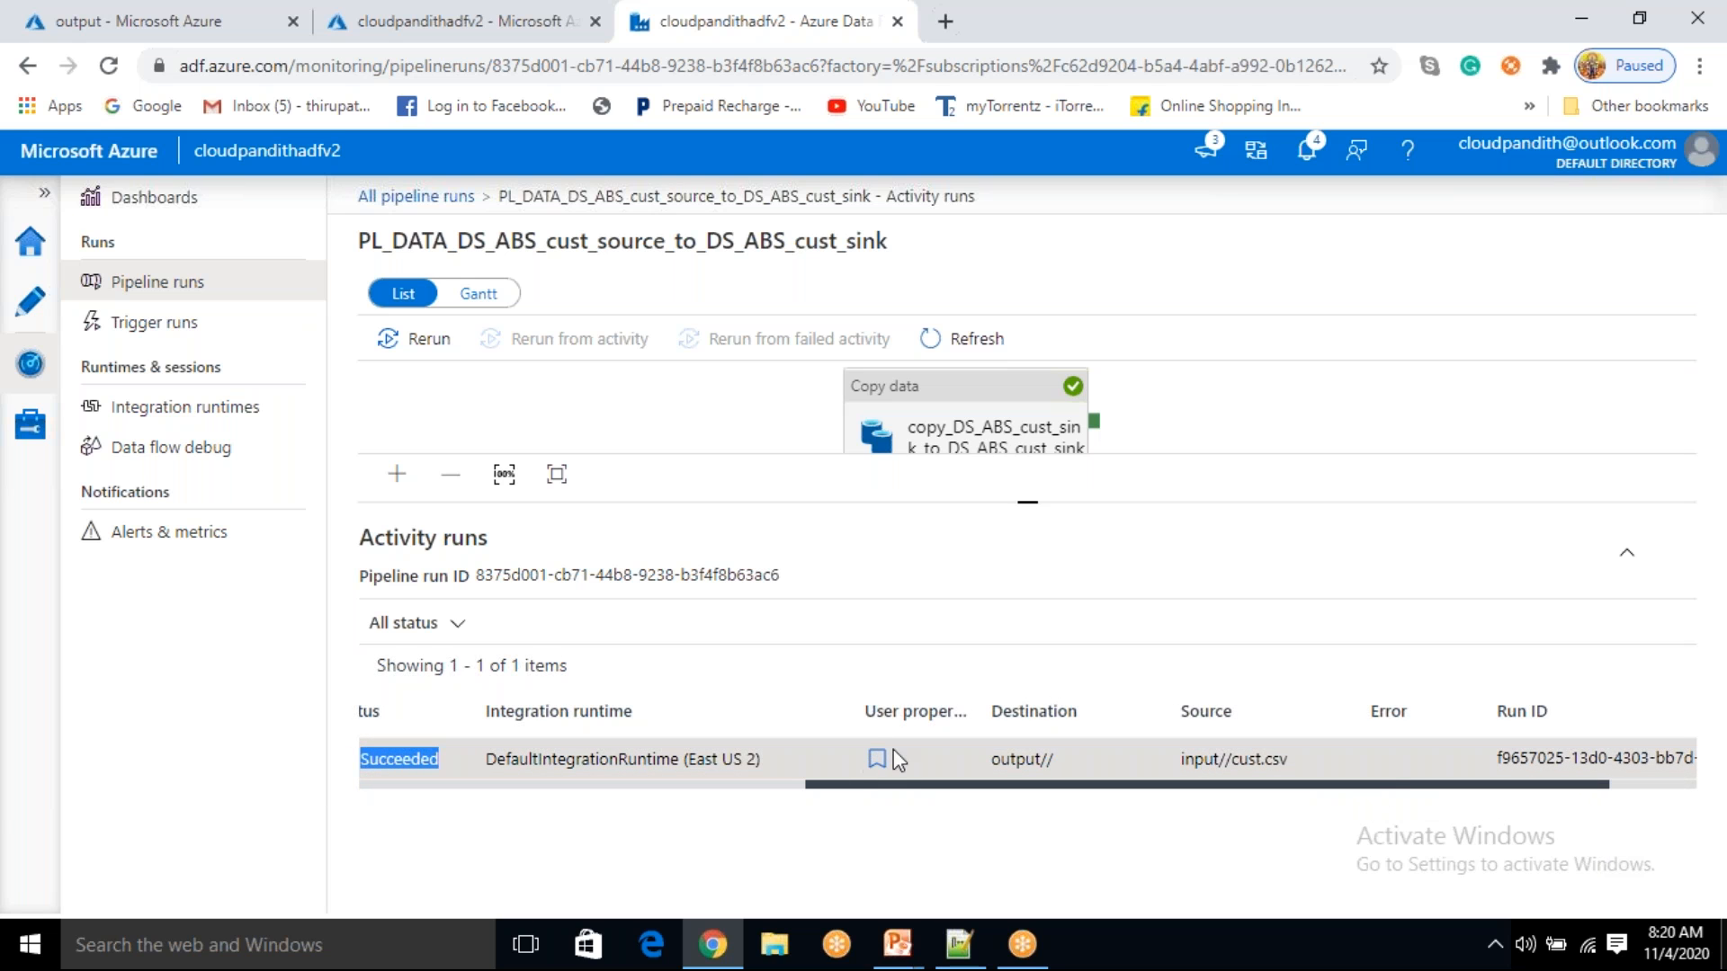
left_click(1390, 761)
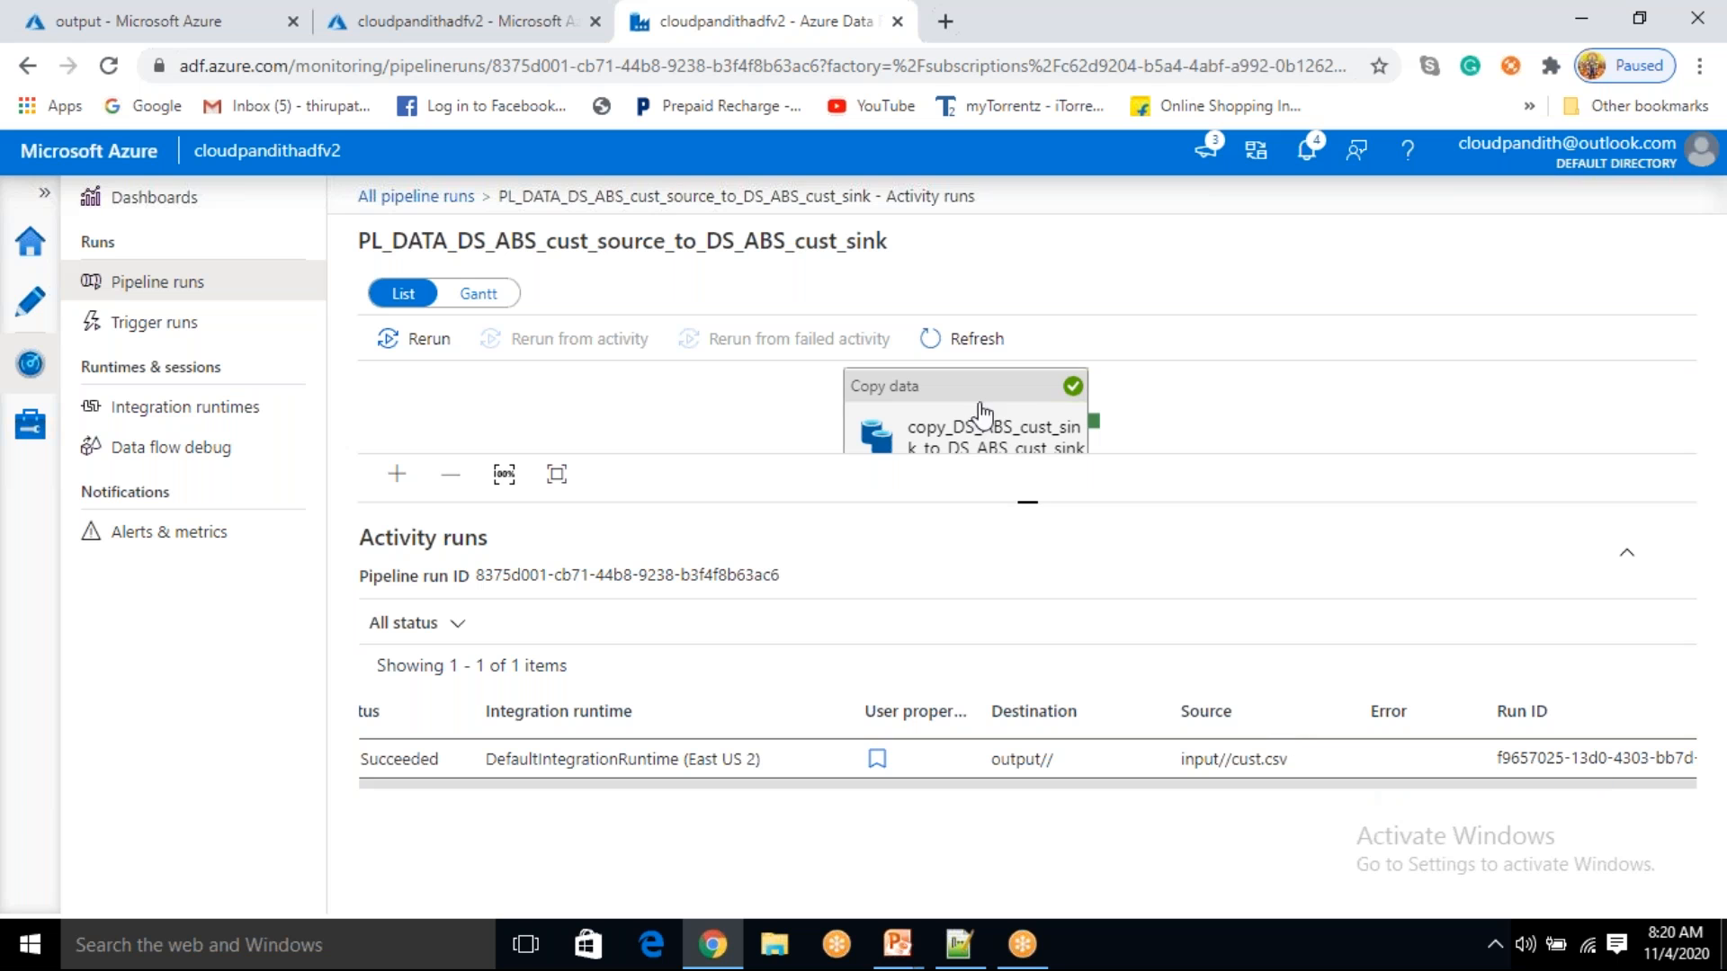
- Enlarge the run's pipeline diagram and select the copy activity to inspect its rerun option
left_click_drag(1026, 496, 1027, 601)
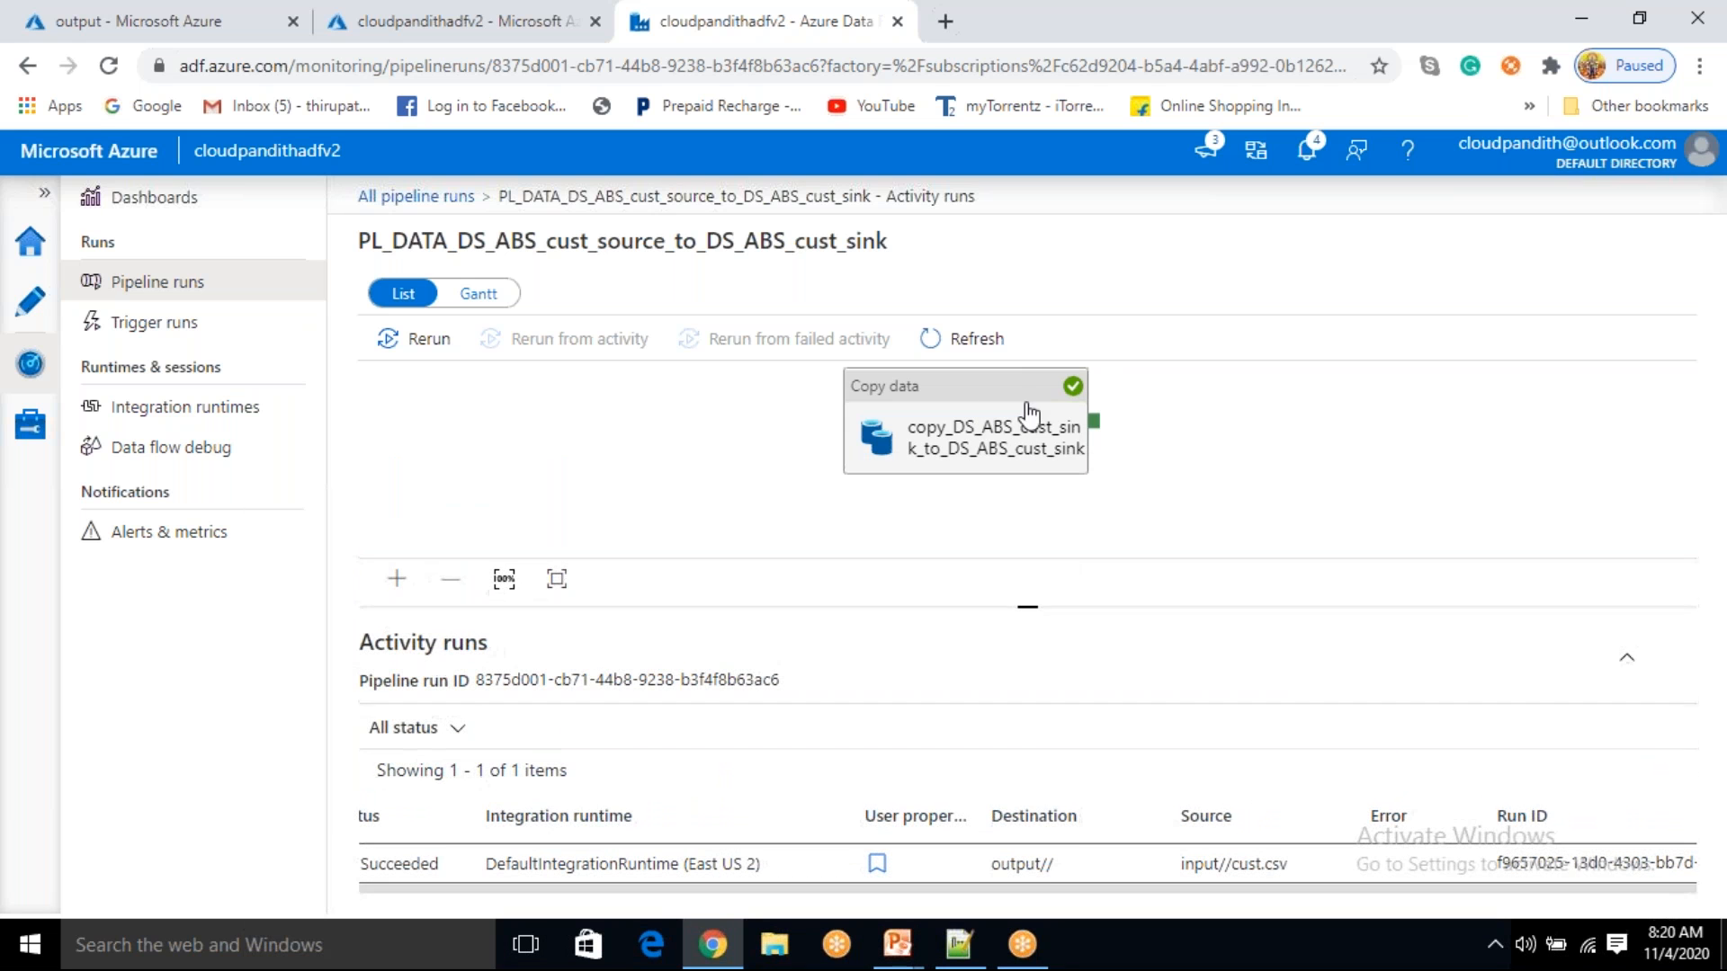
left_click(1034, 423)
left_click(1199, 474)
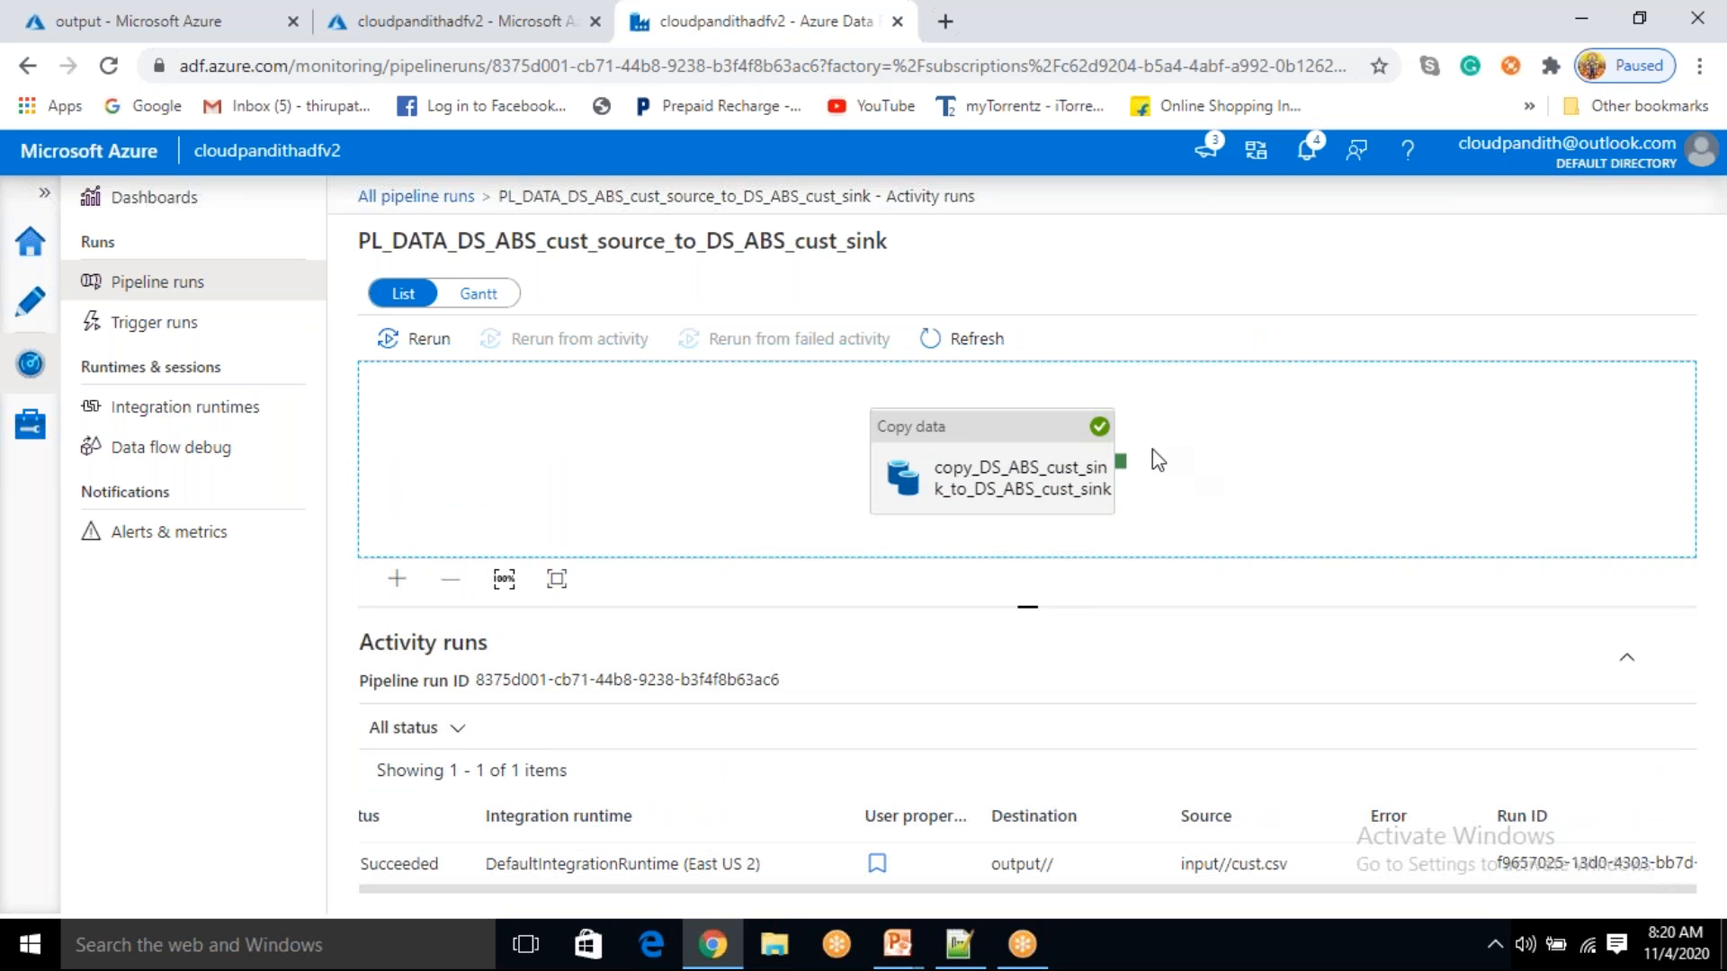
left_click(1018, 439)
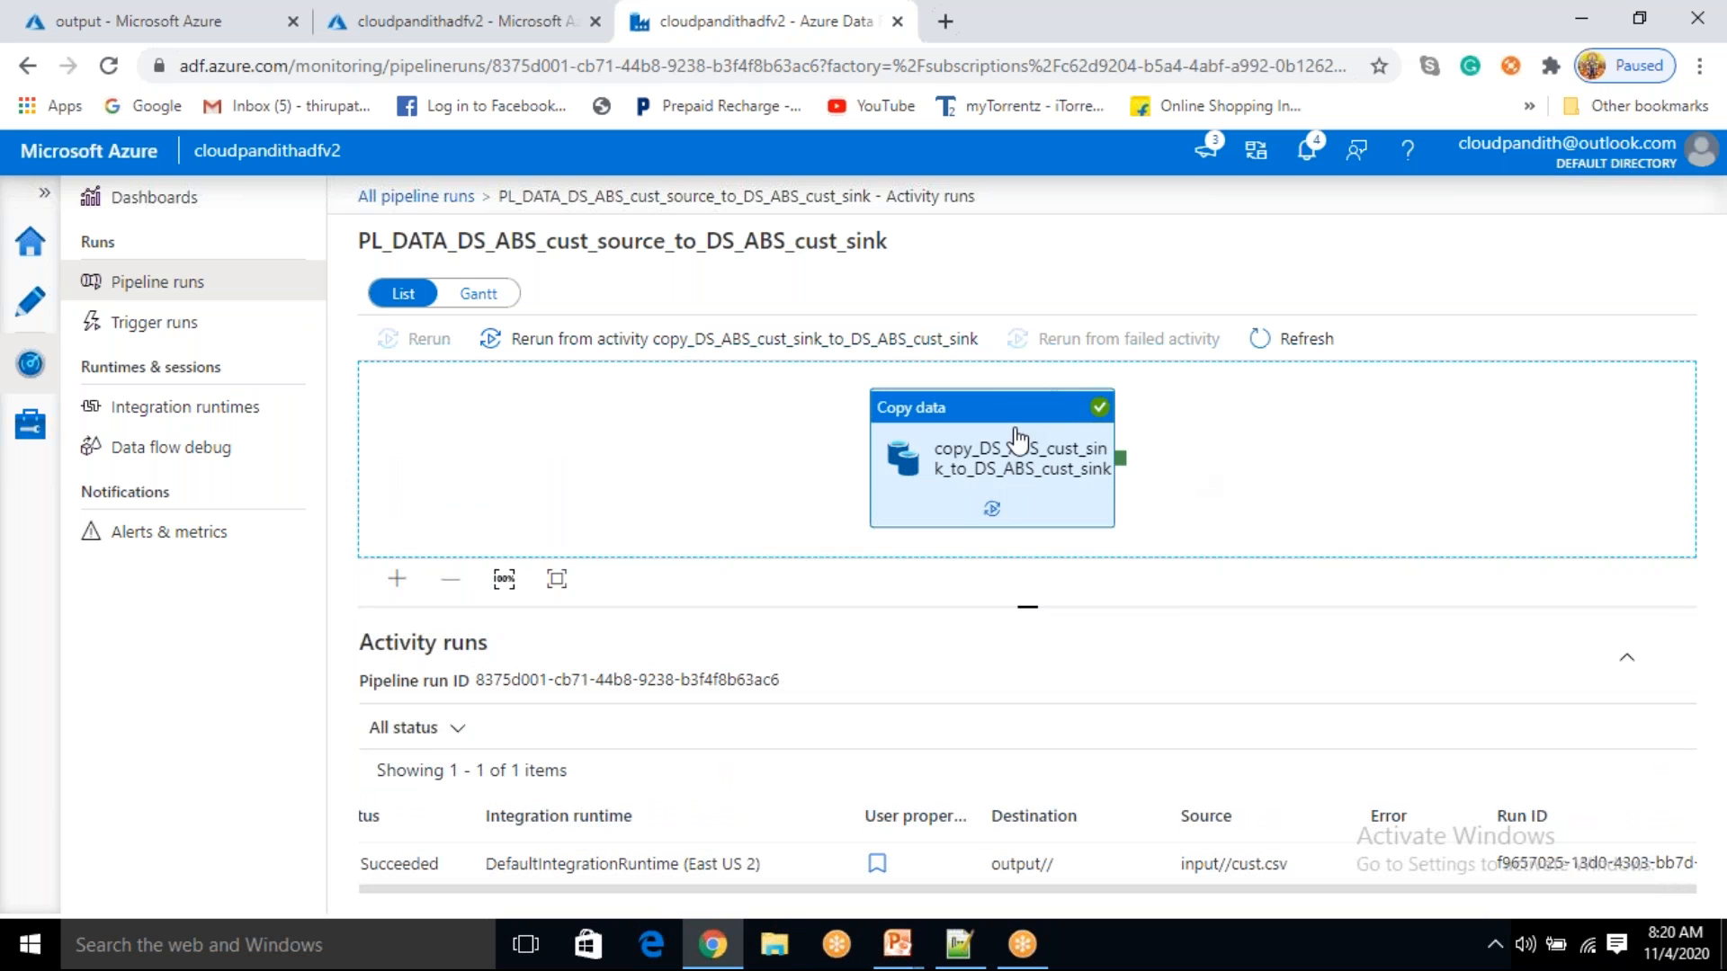
left_click(1217, 459)
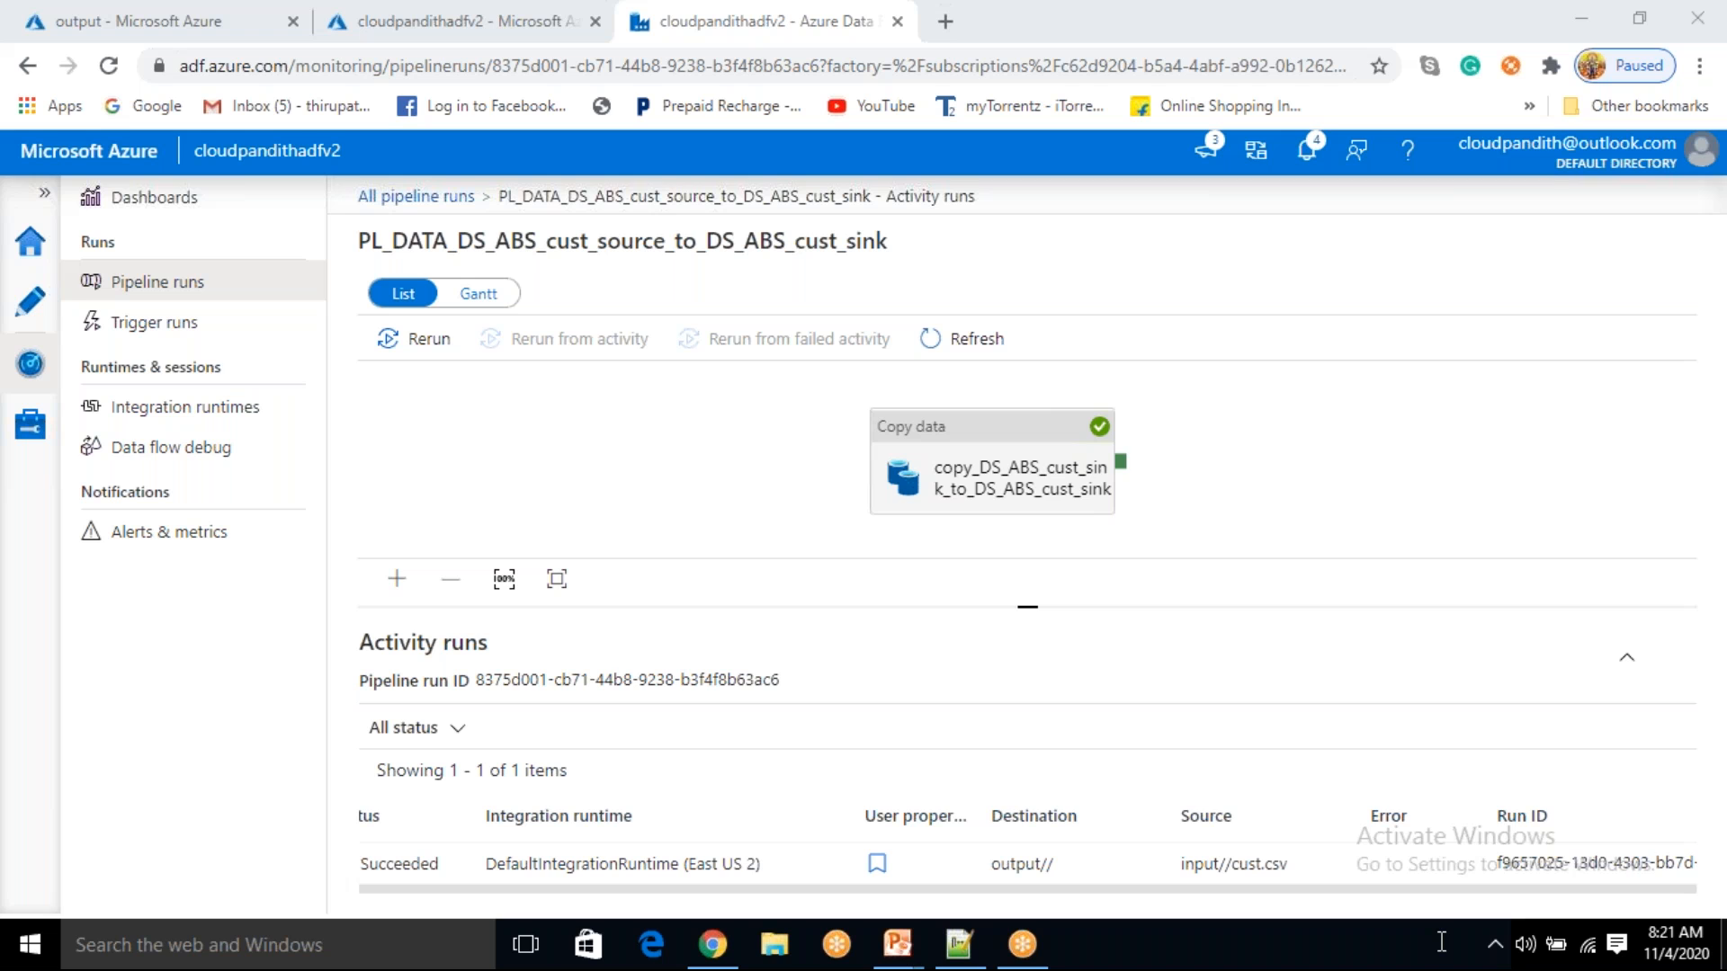
- Reopen the factory's authoring view, refresh the output container's blob list to check for the copied file, and return to the cloudpandithcust containers
left_click(25, 257)
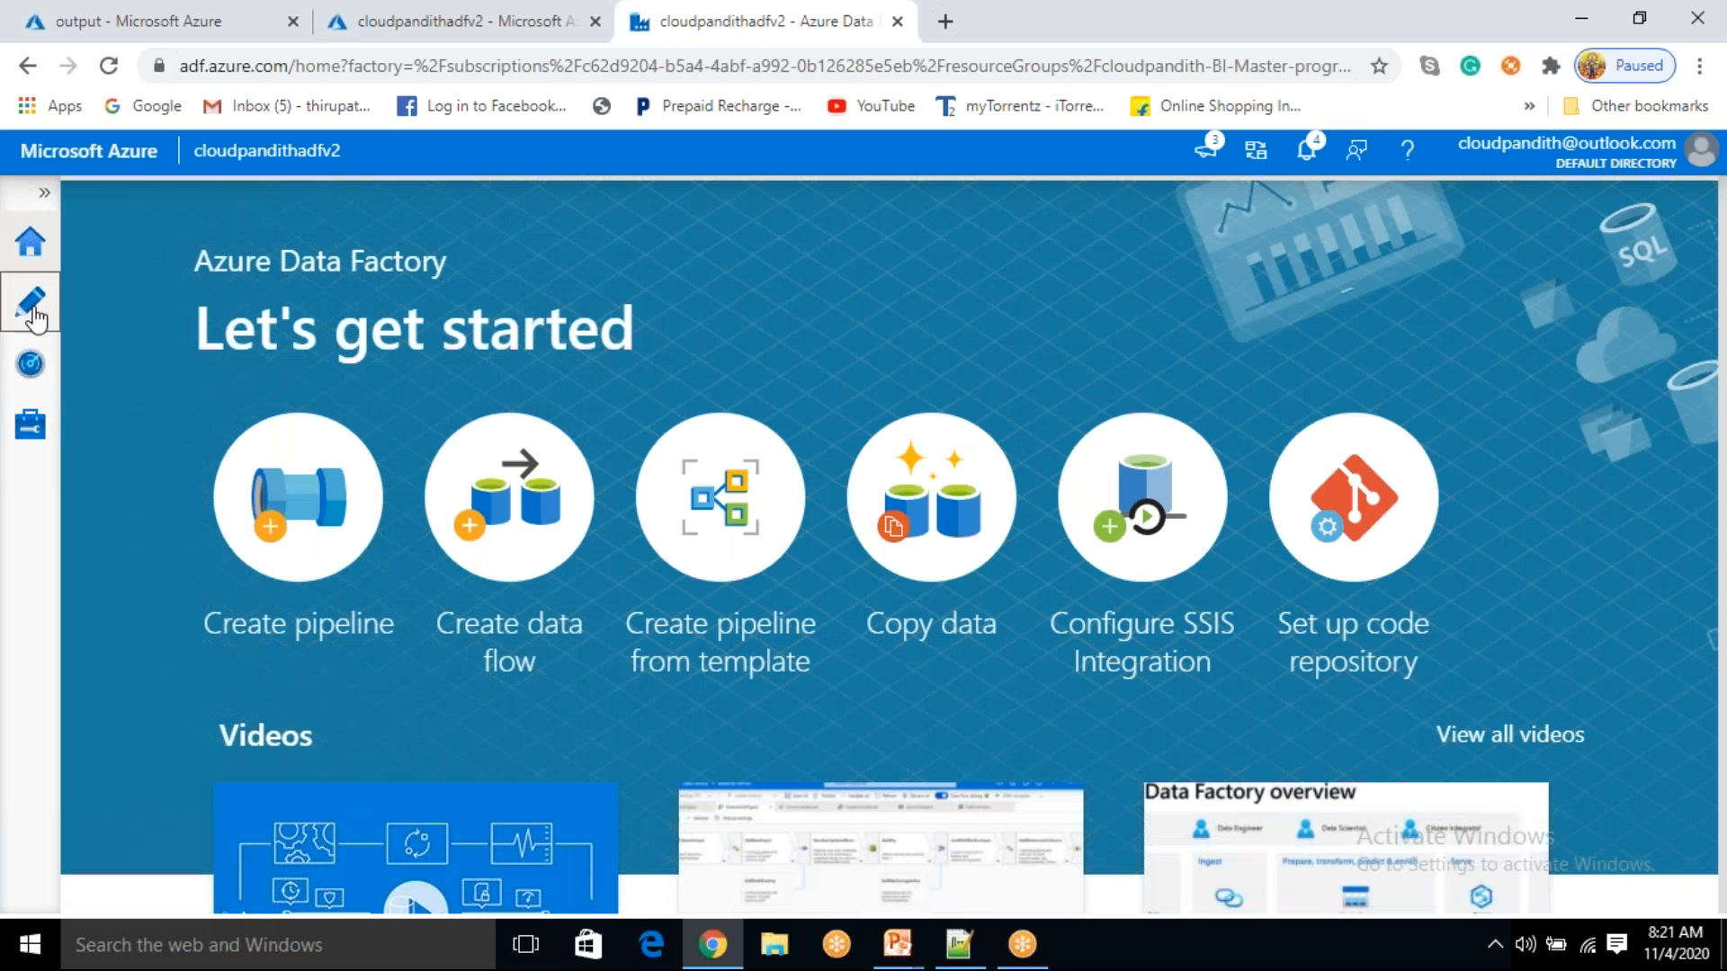
left_click(32, 306)
left_click(121, 18)
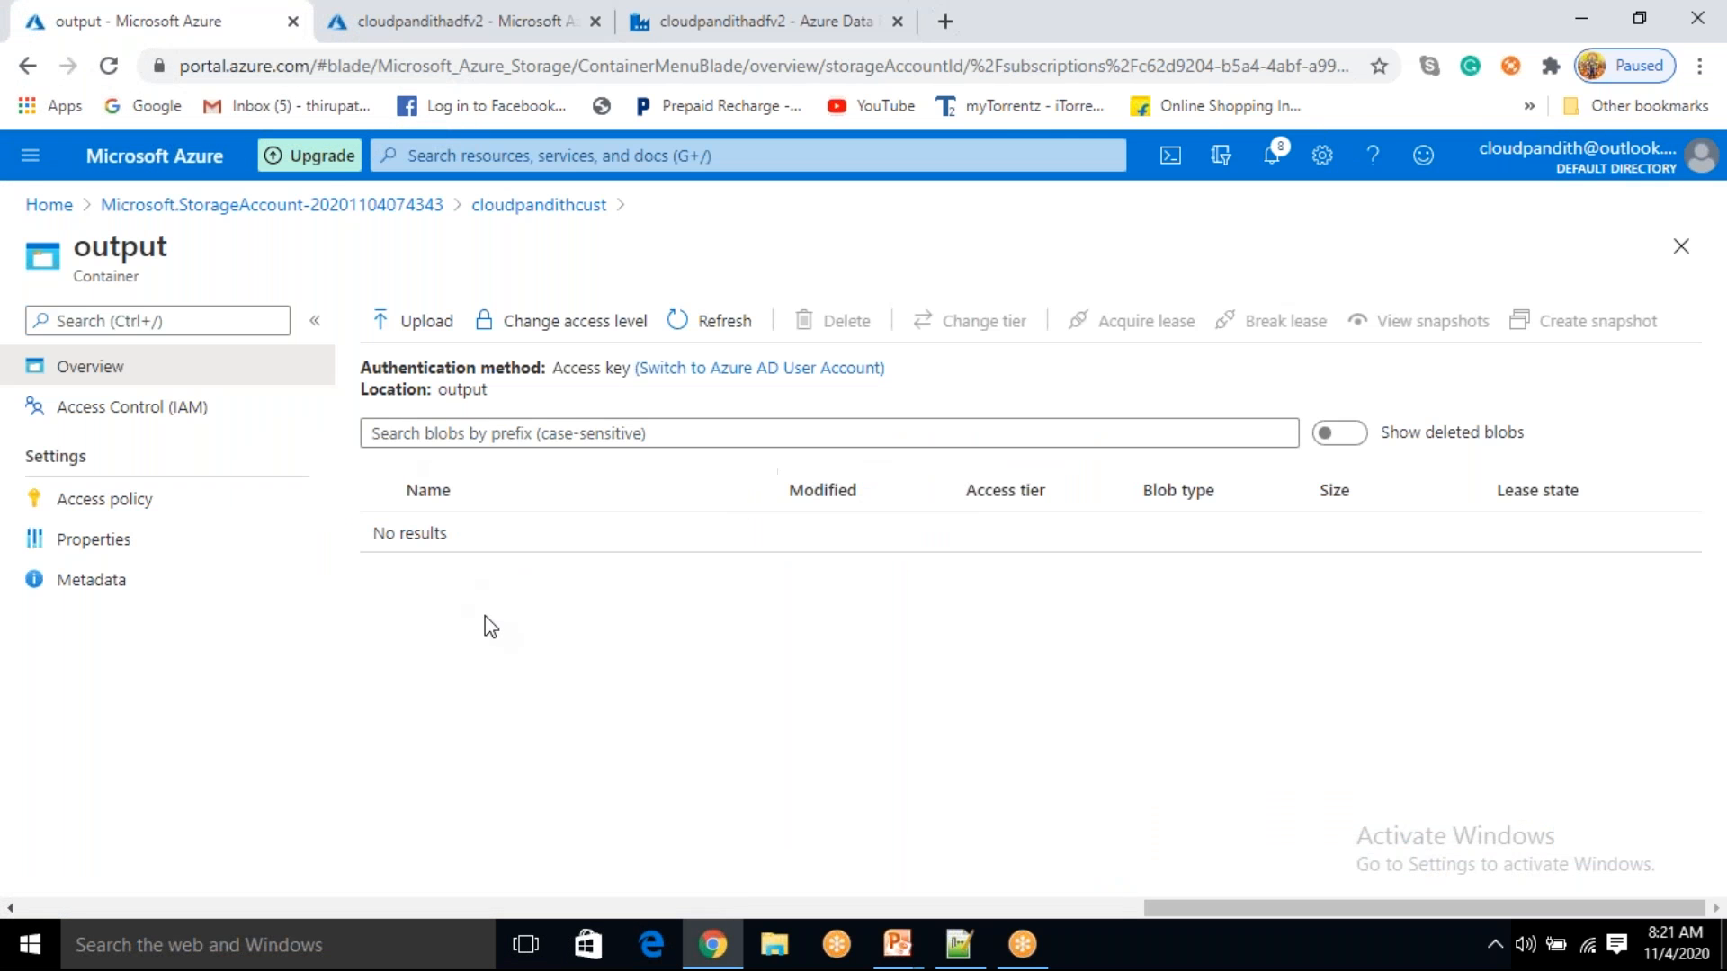
left_click(703, 320)
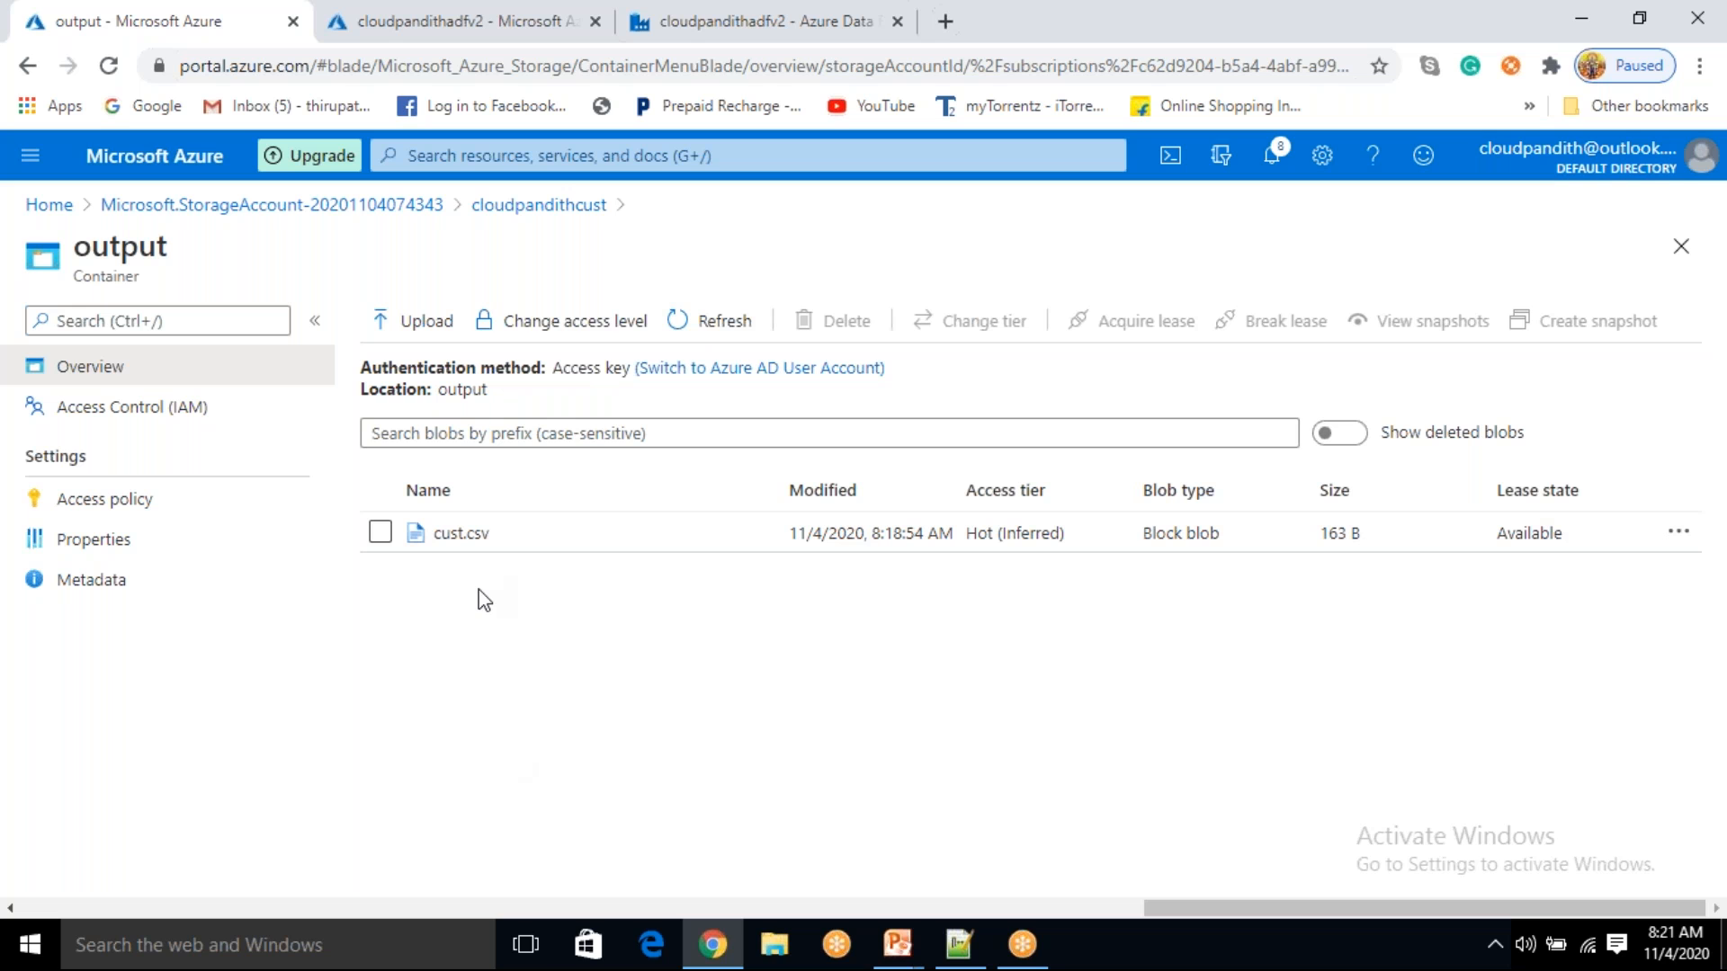
left_click(537, 207)
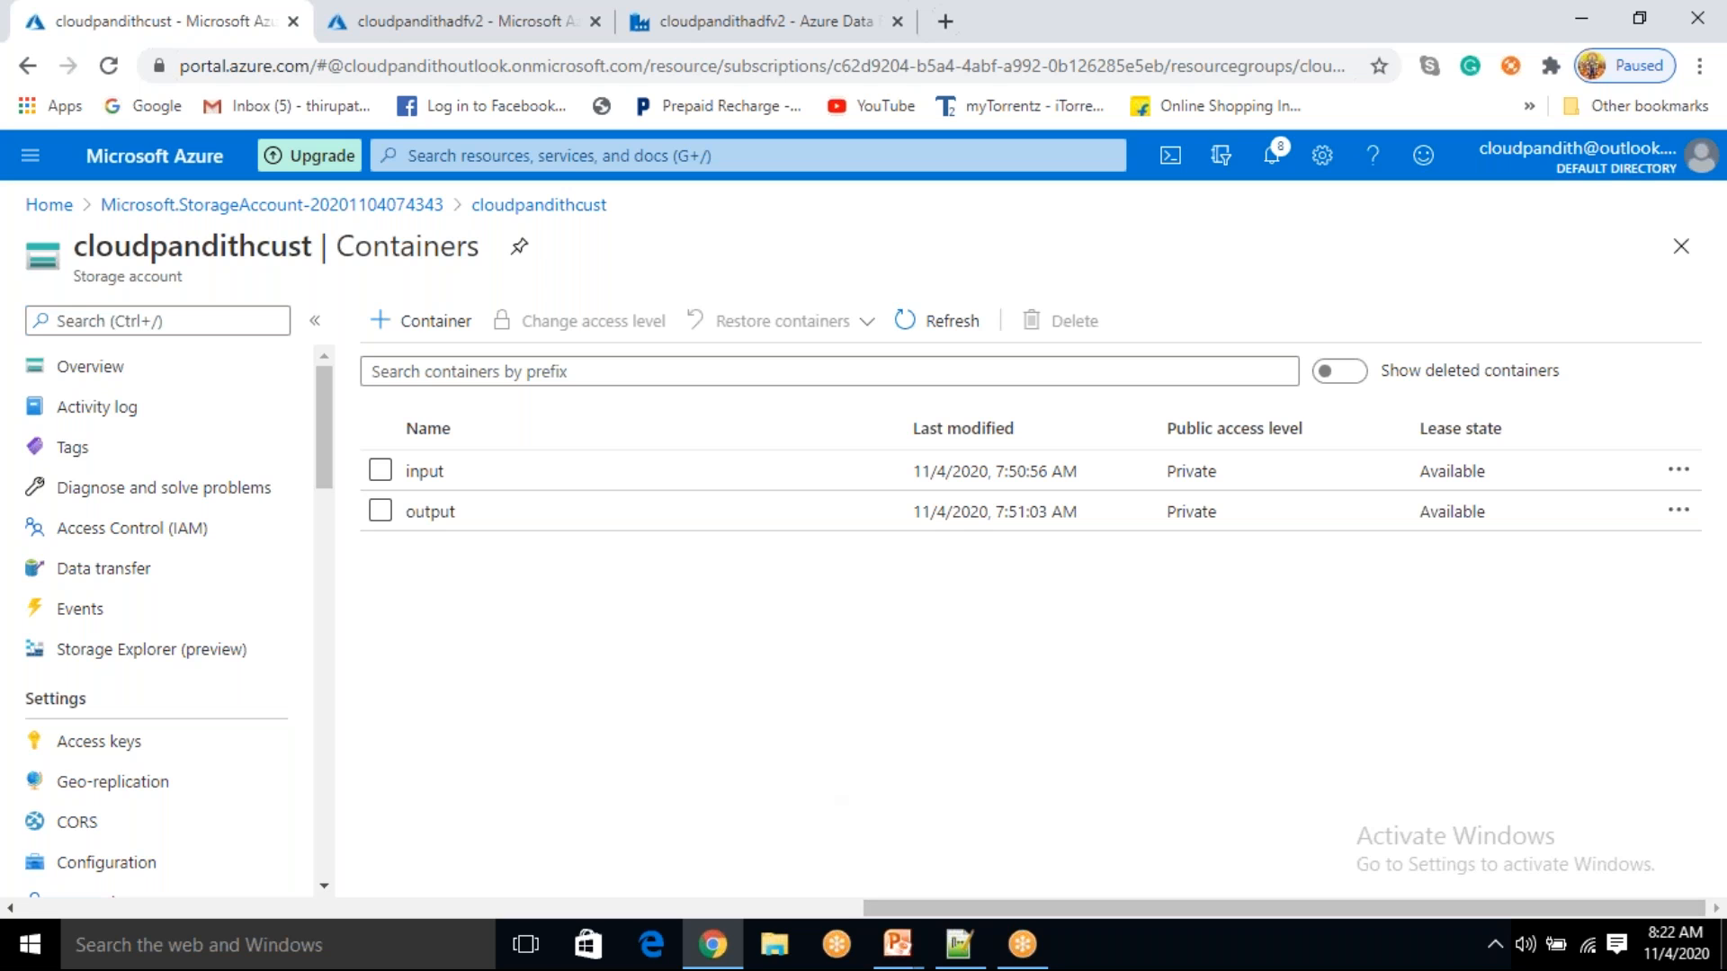
left_click(1448, 941)
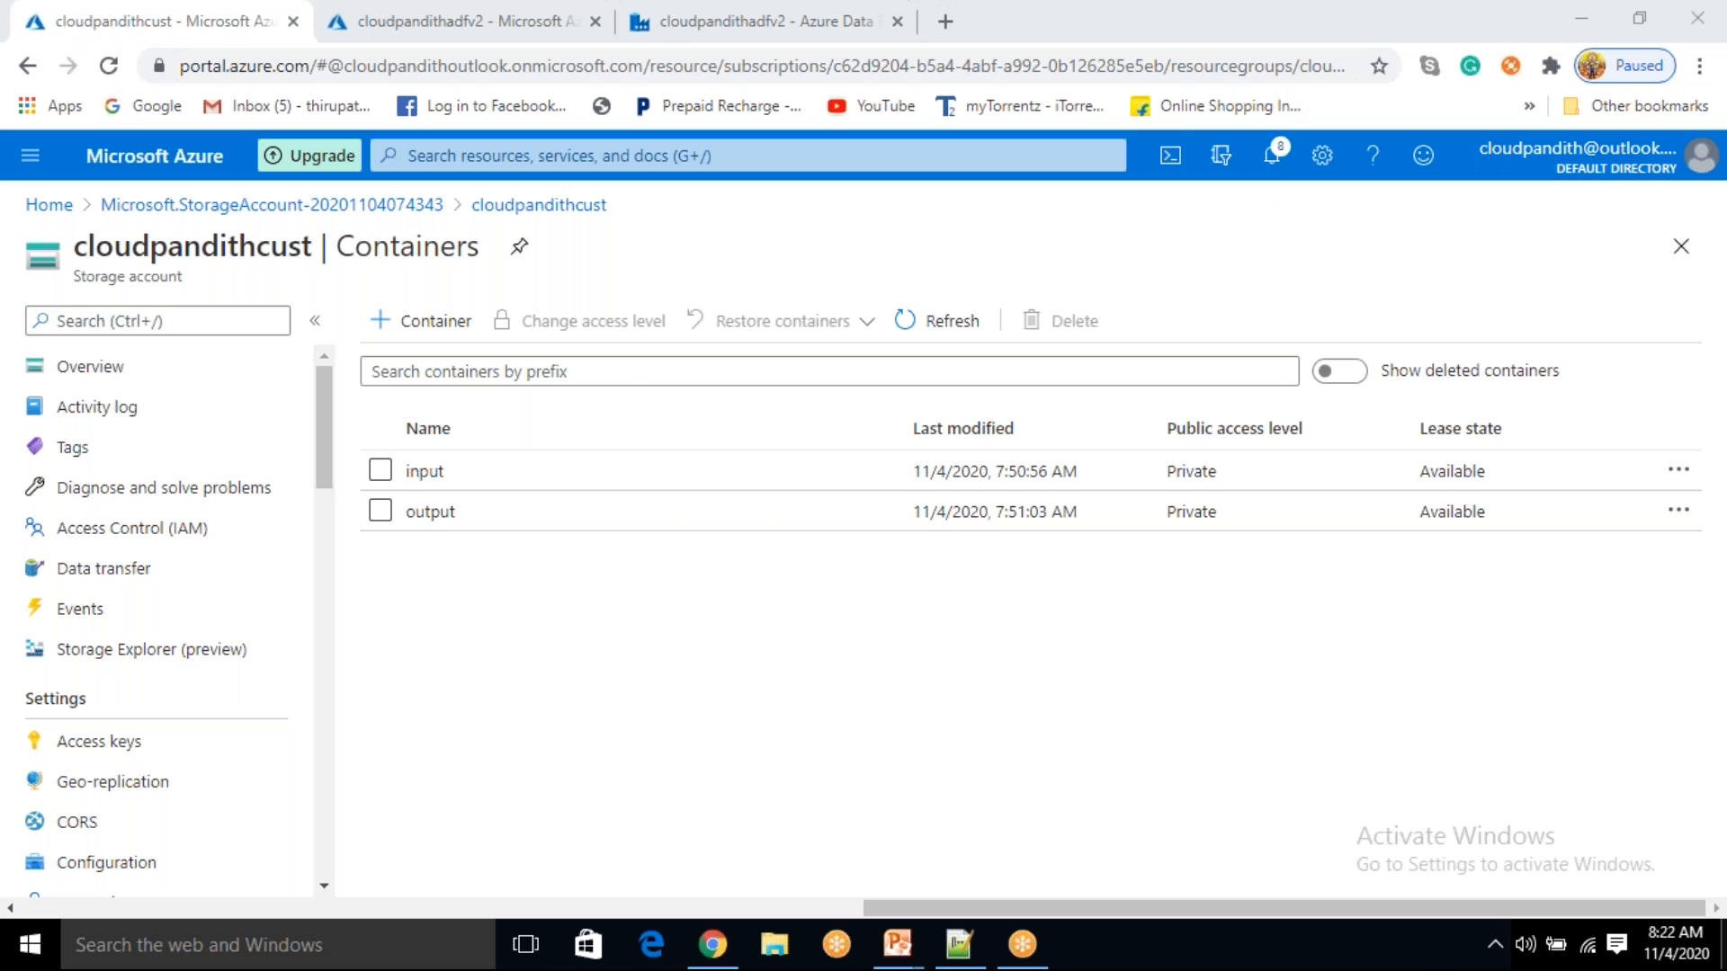
left_click(444, 18)
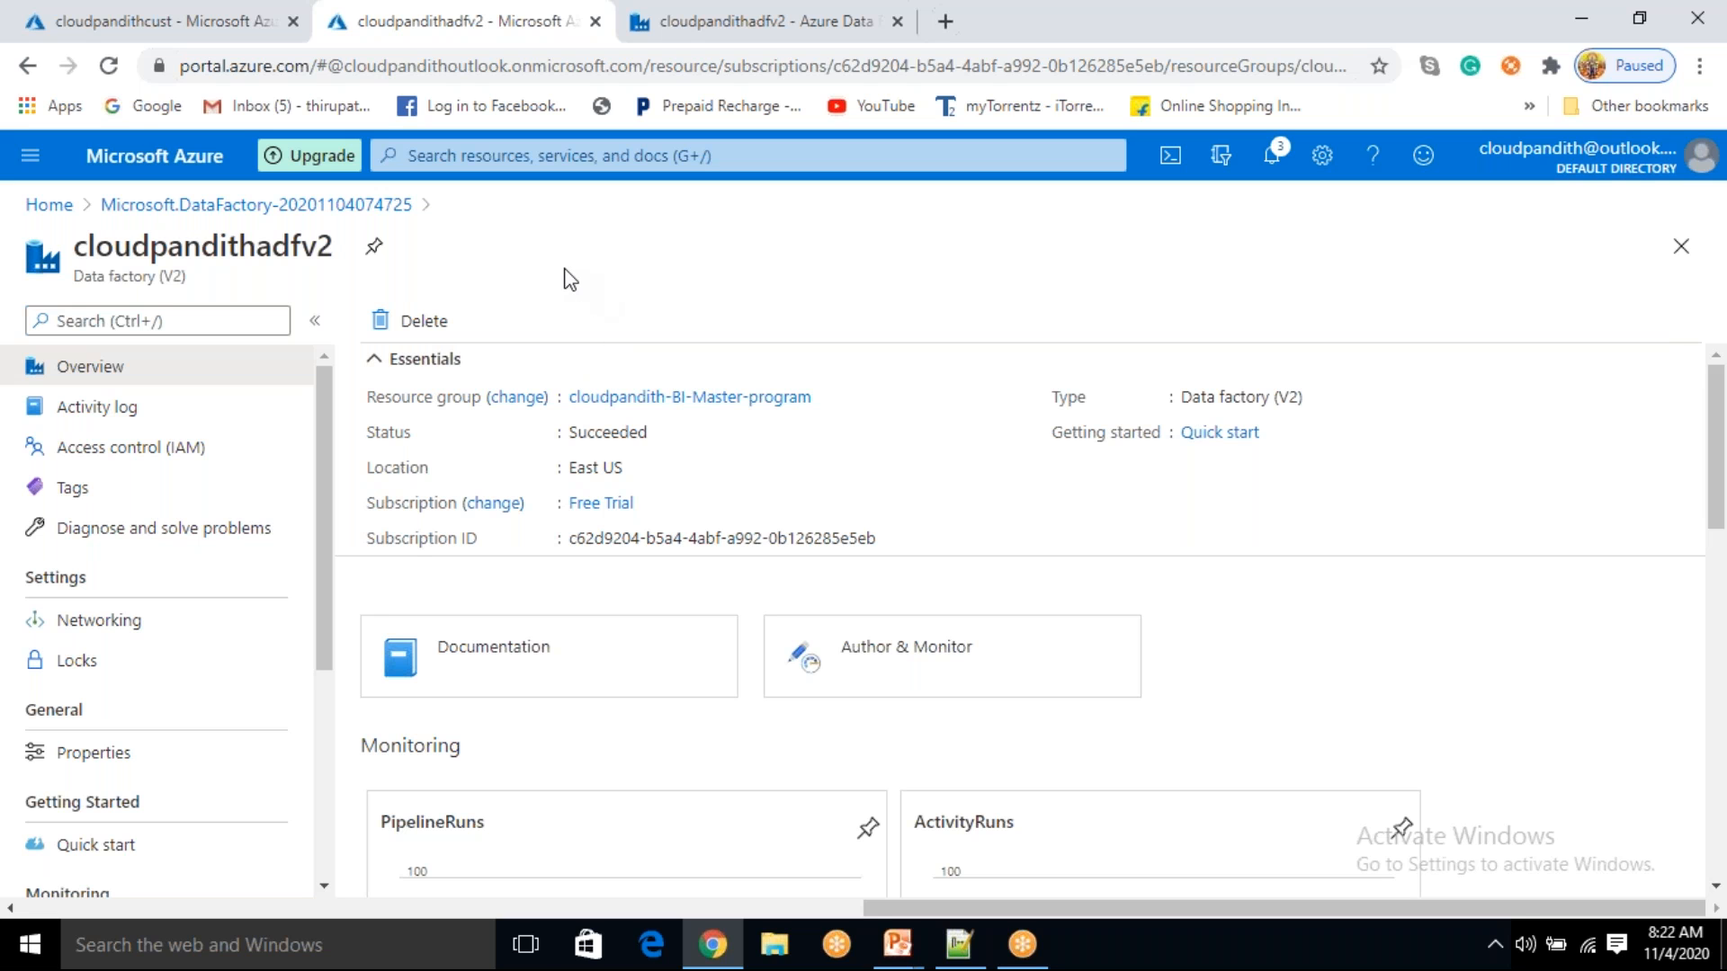
left_click(192, 26)
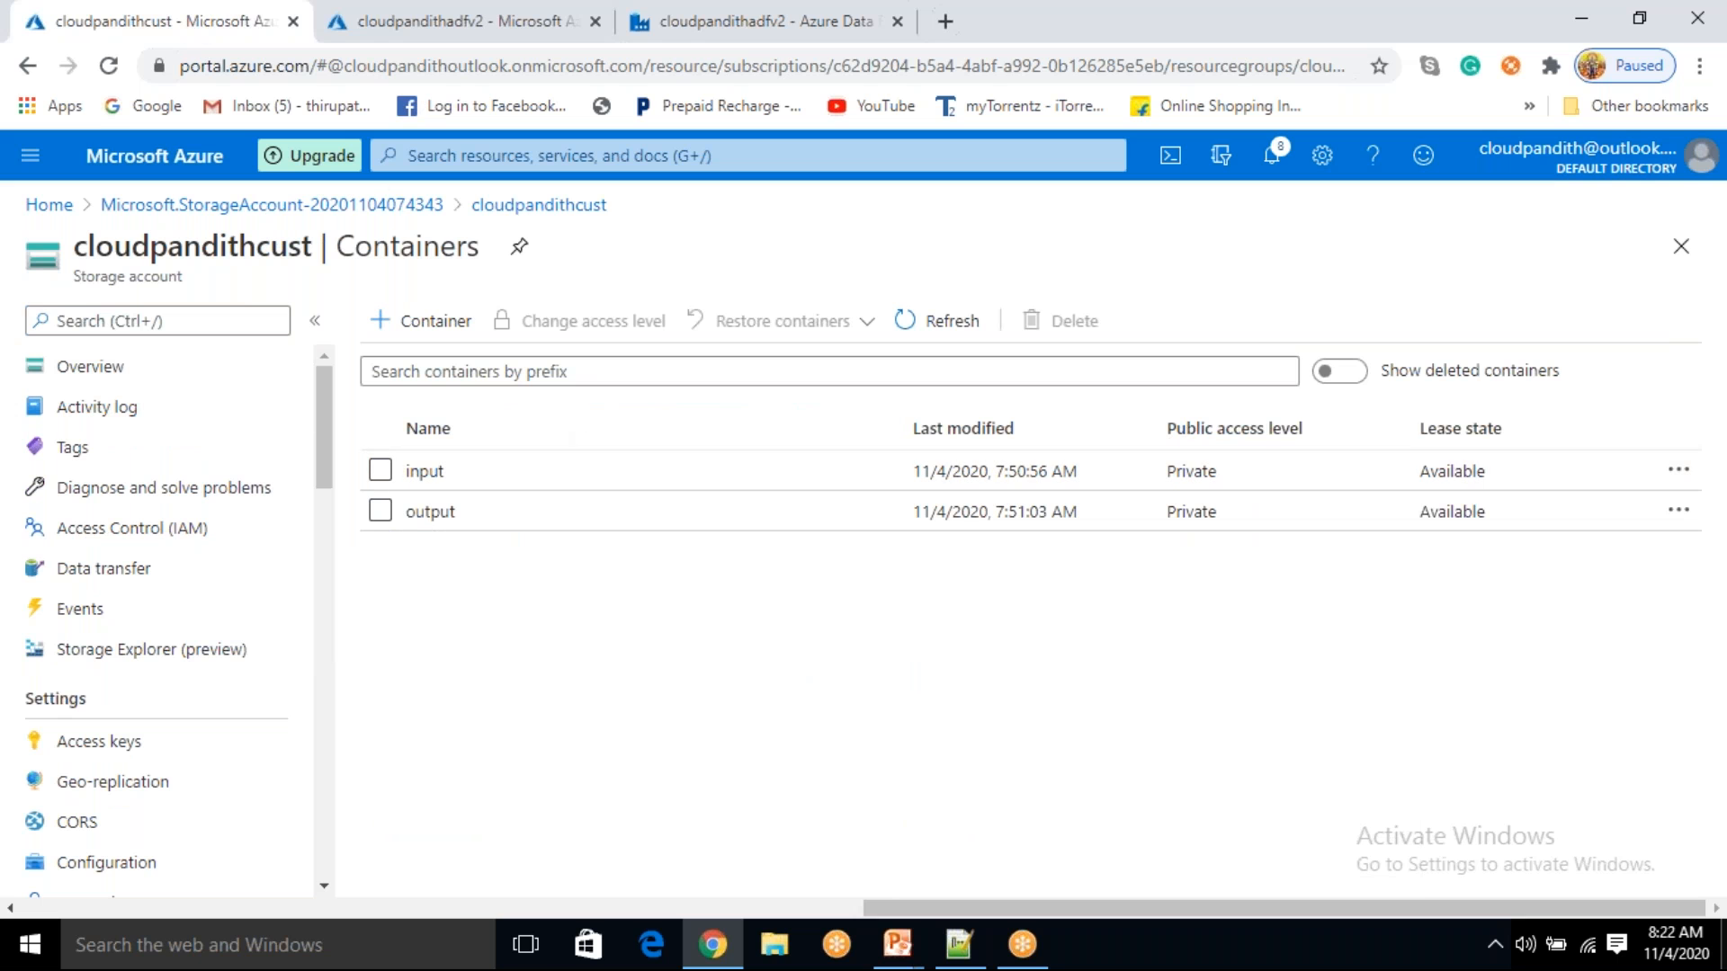
- Move the copy activity slightly down on the pipeline canvas and view its General settings without changing them
left_click(752, 40)
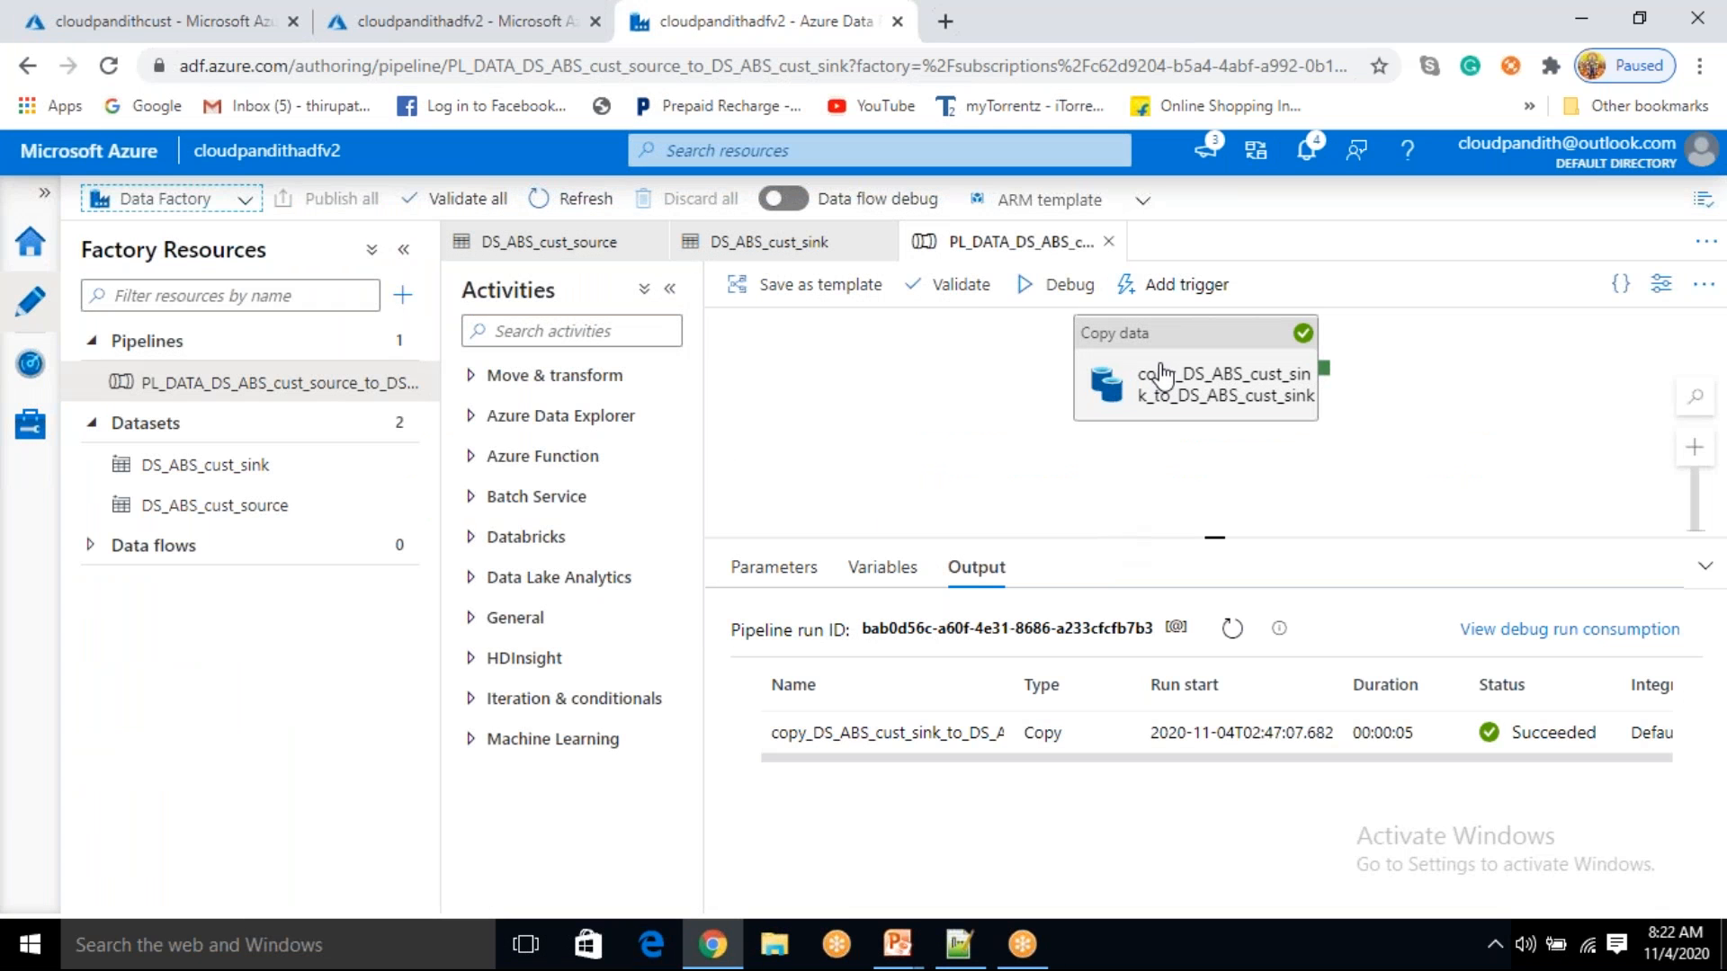
left_click_drag(1157, 369, 1158, 393)
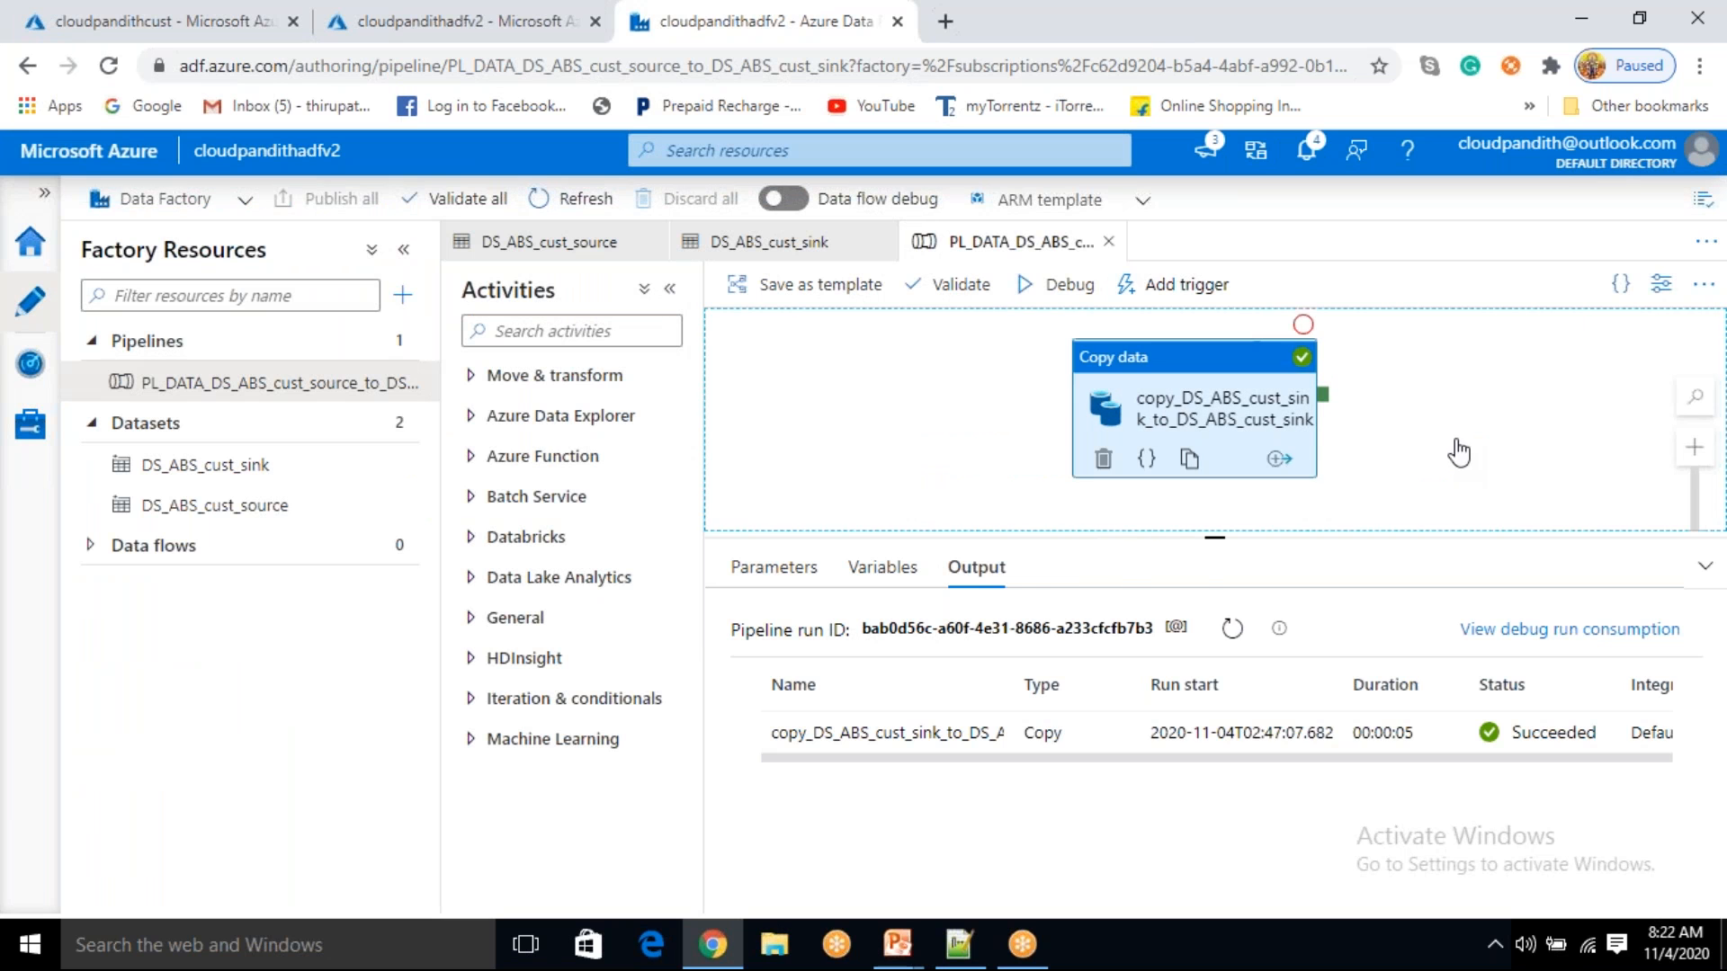
left_click(1187, 386)
left_click(893, 516)
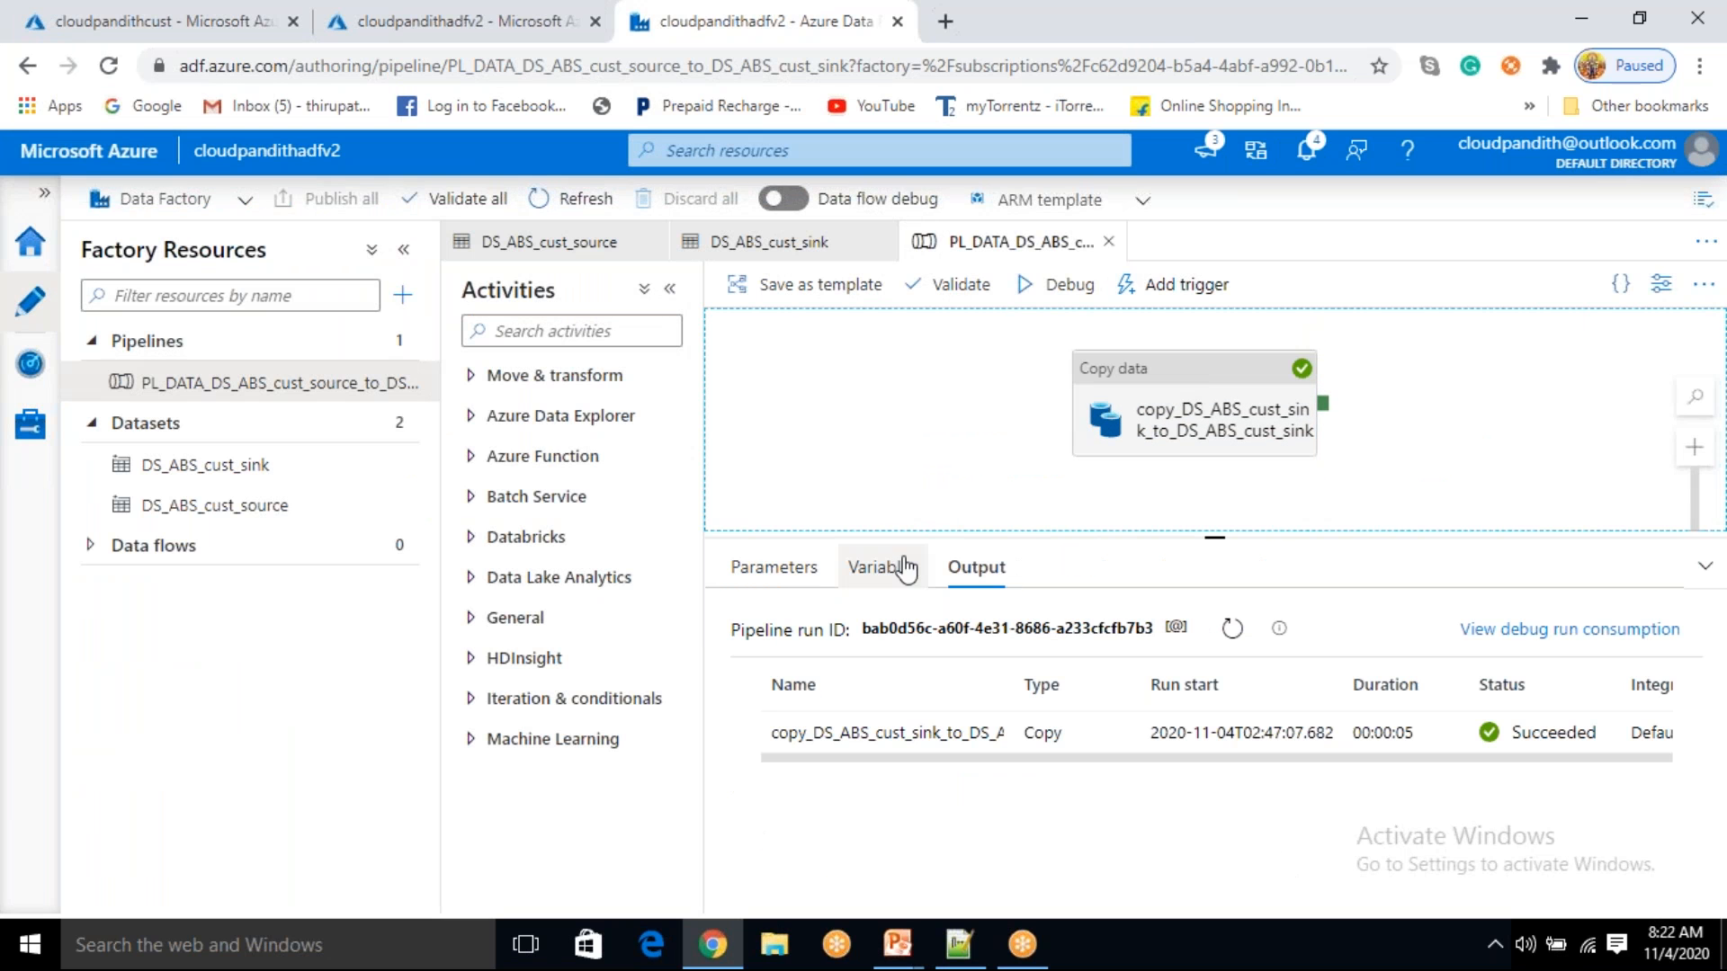
left_click(1219, 427)
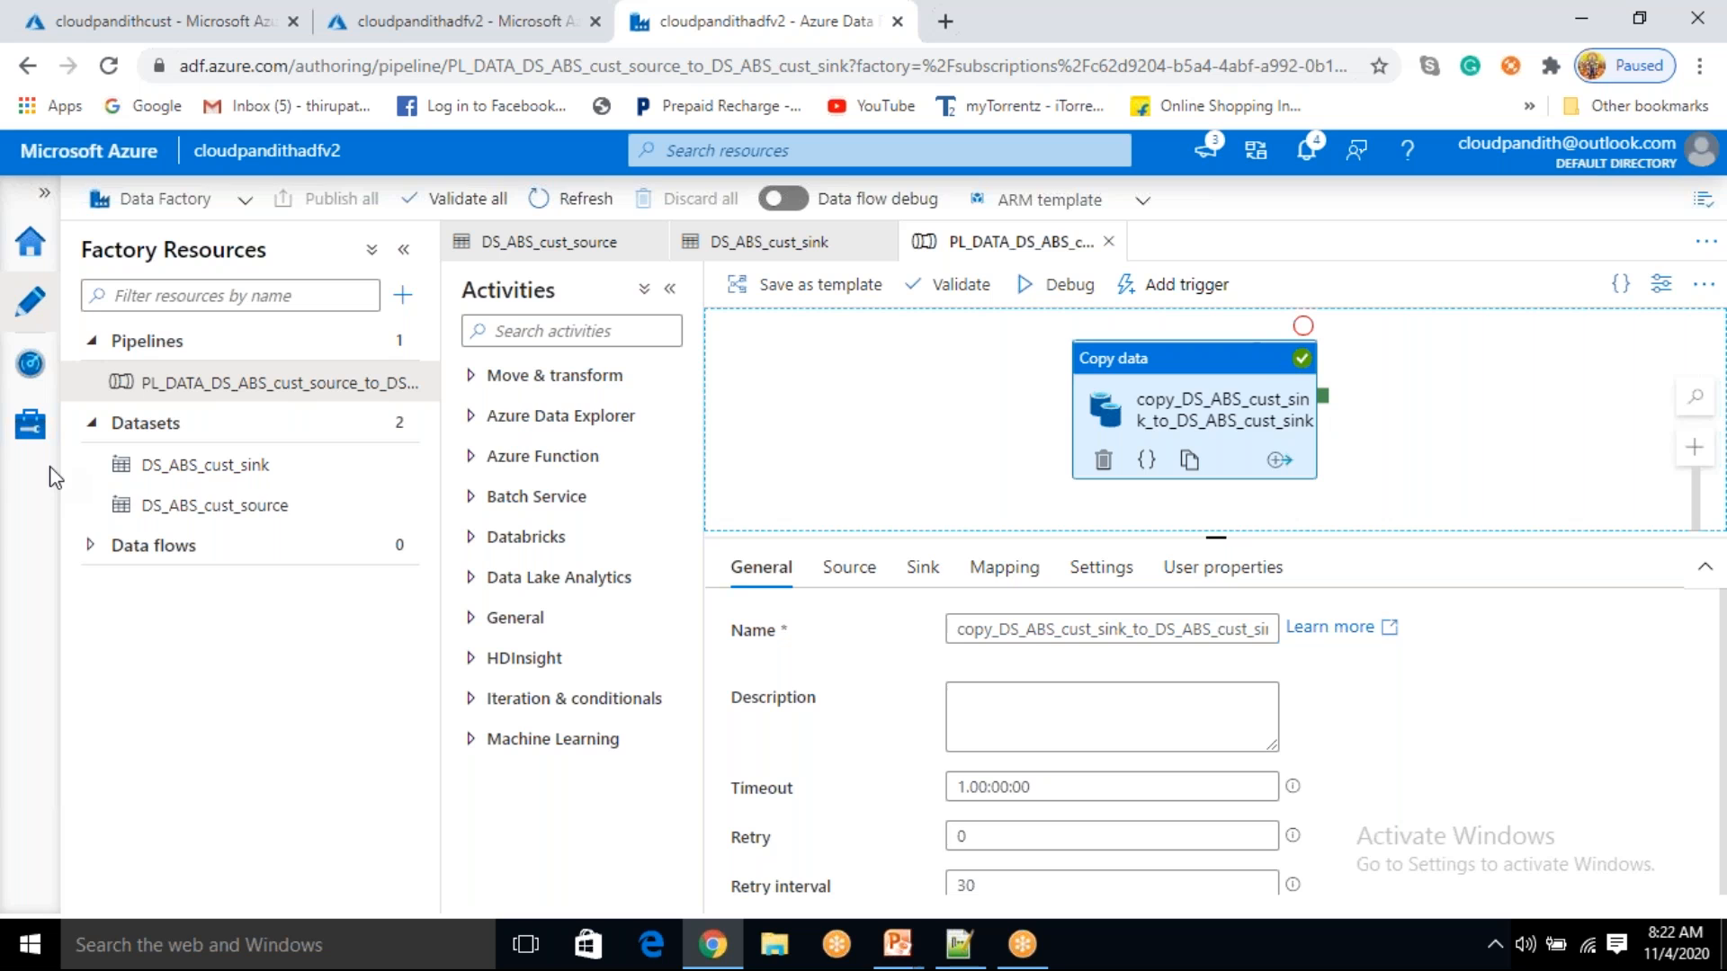
left_click(1495, 467)
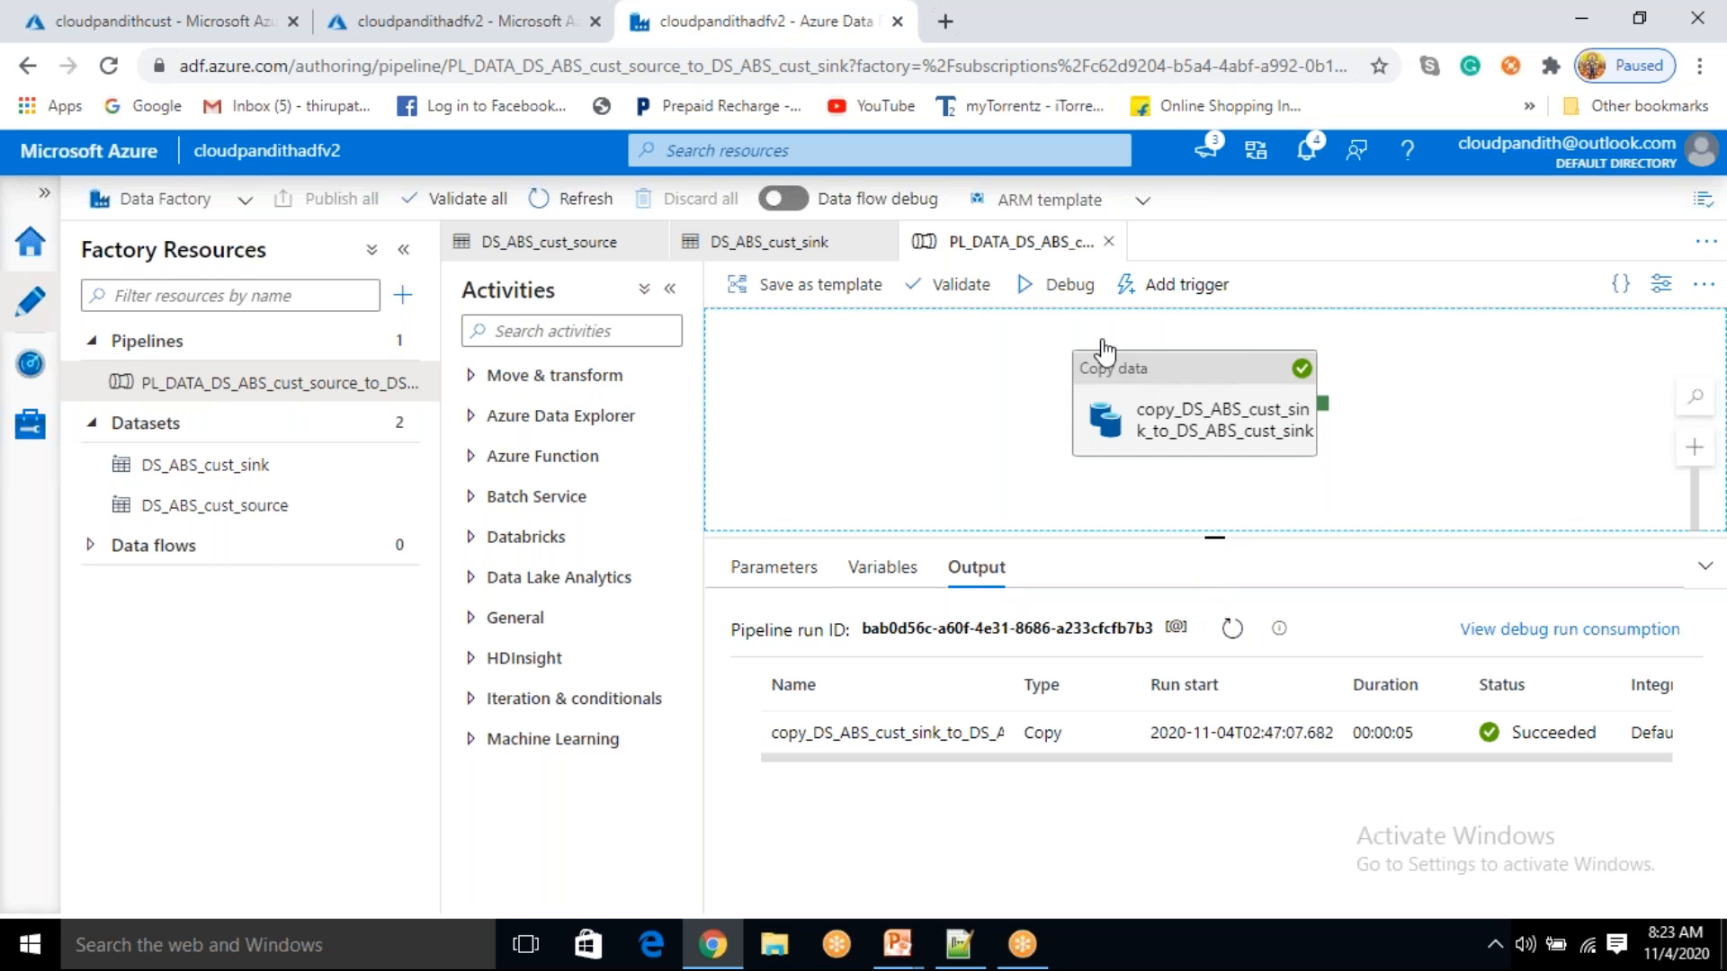
- Run the PL_DATA_DS_ABS_cust_source_to_DS_ABS_cust_sink pipeline in debug mode again and refresh its output status until the run finishes
left_click(1067, 295)
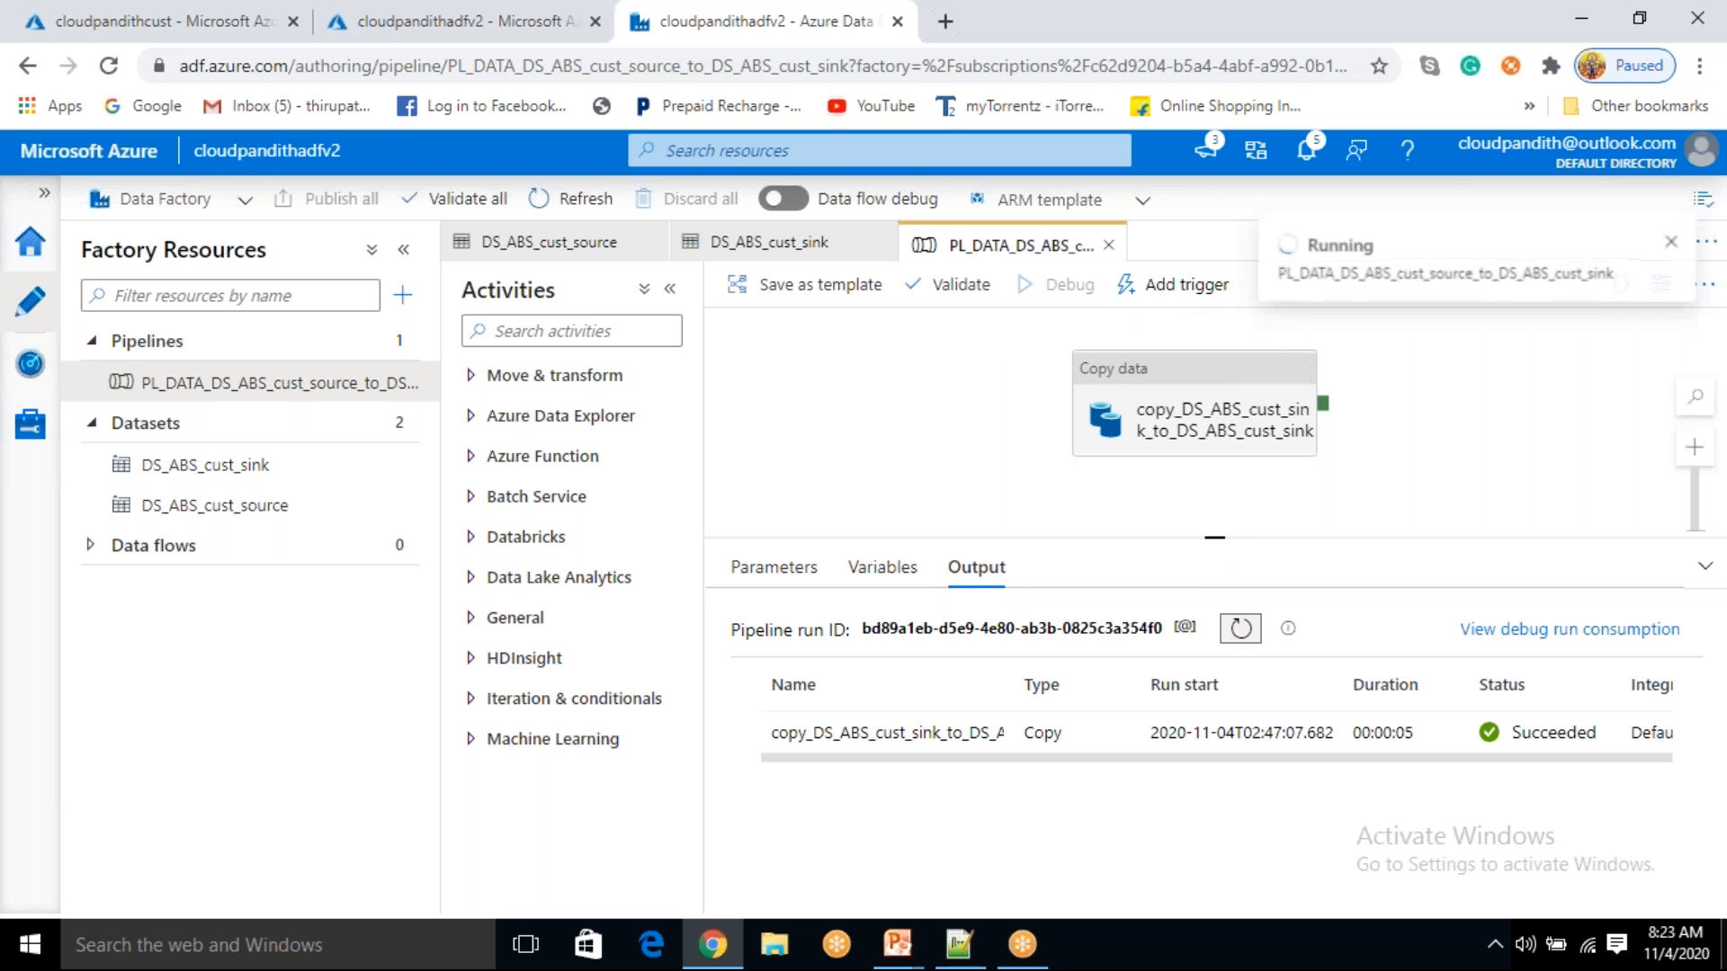
left_click(1239, 632)
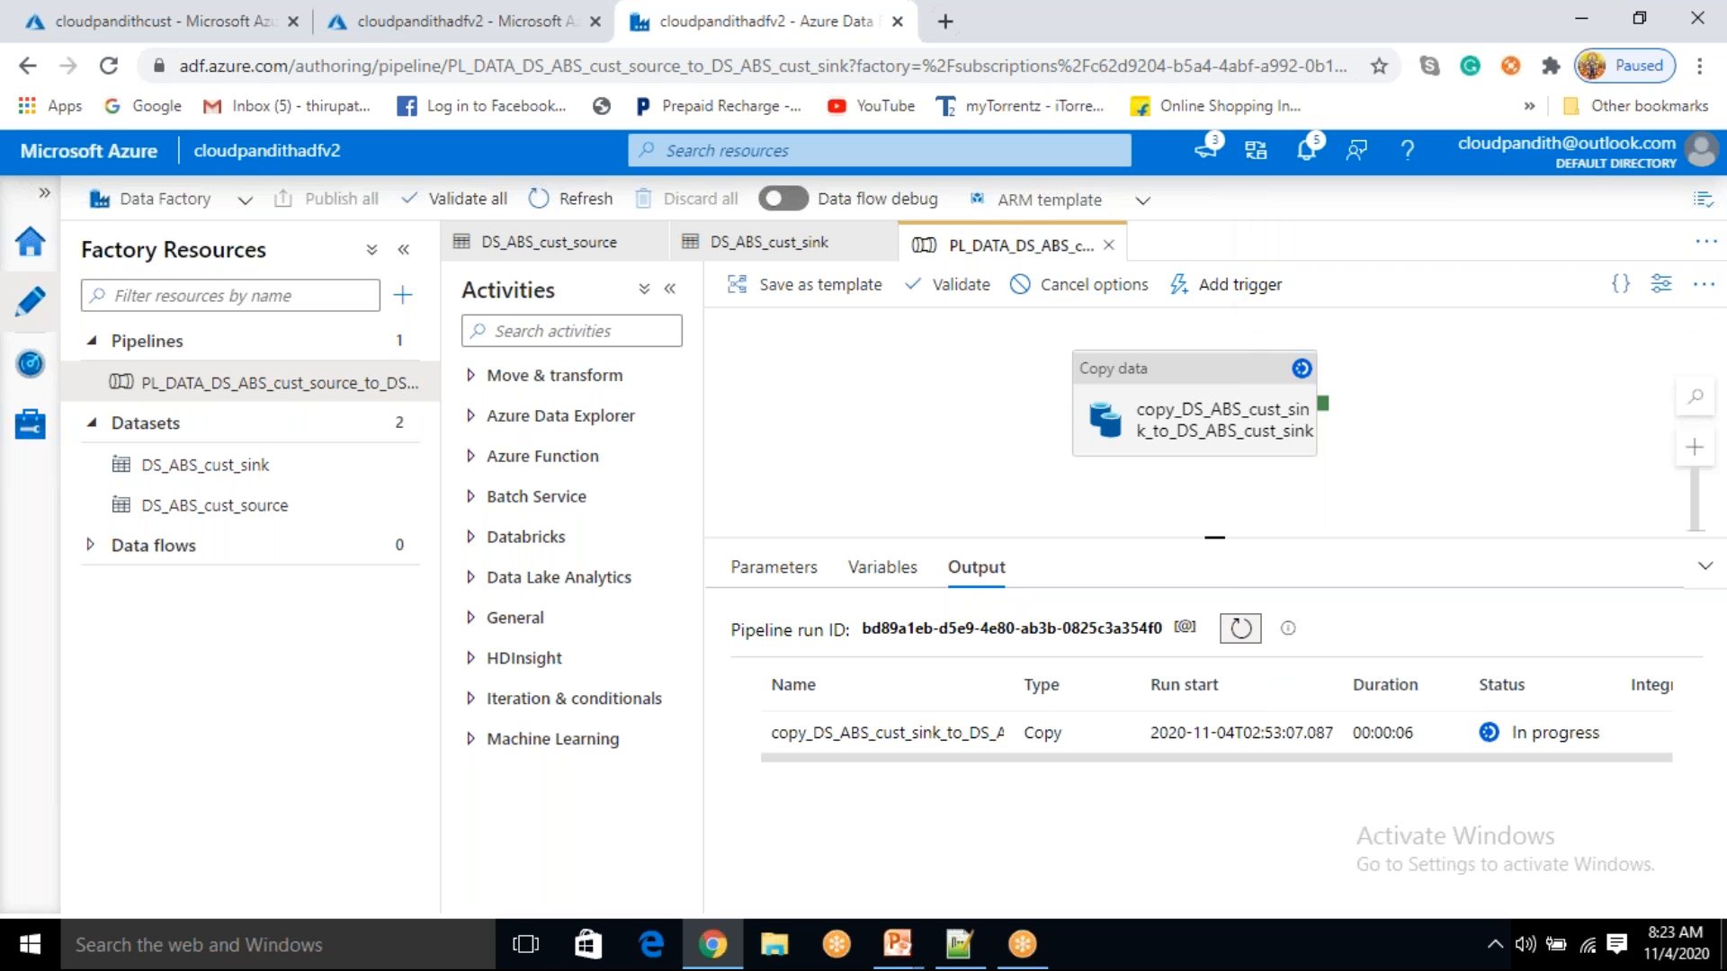
left_click(1240, 628)
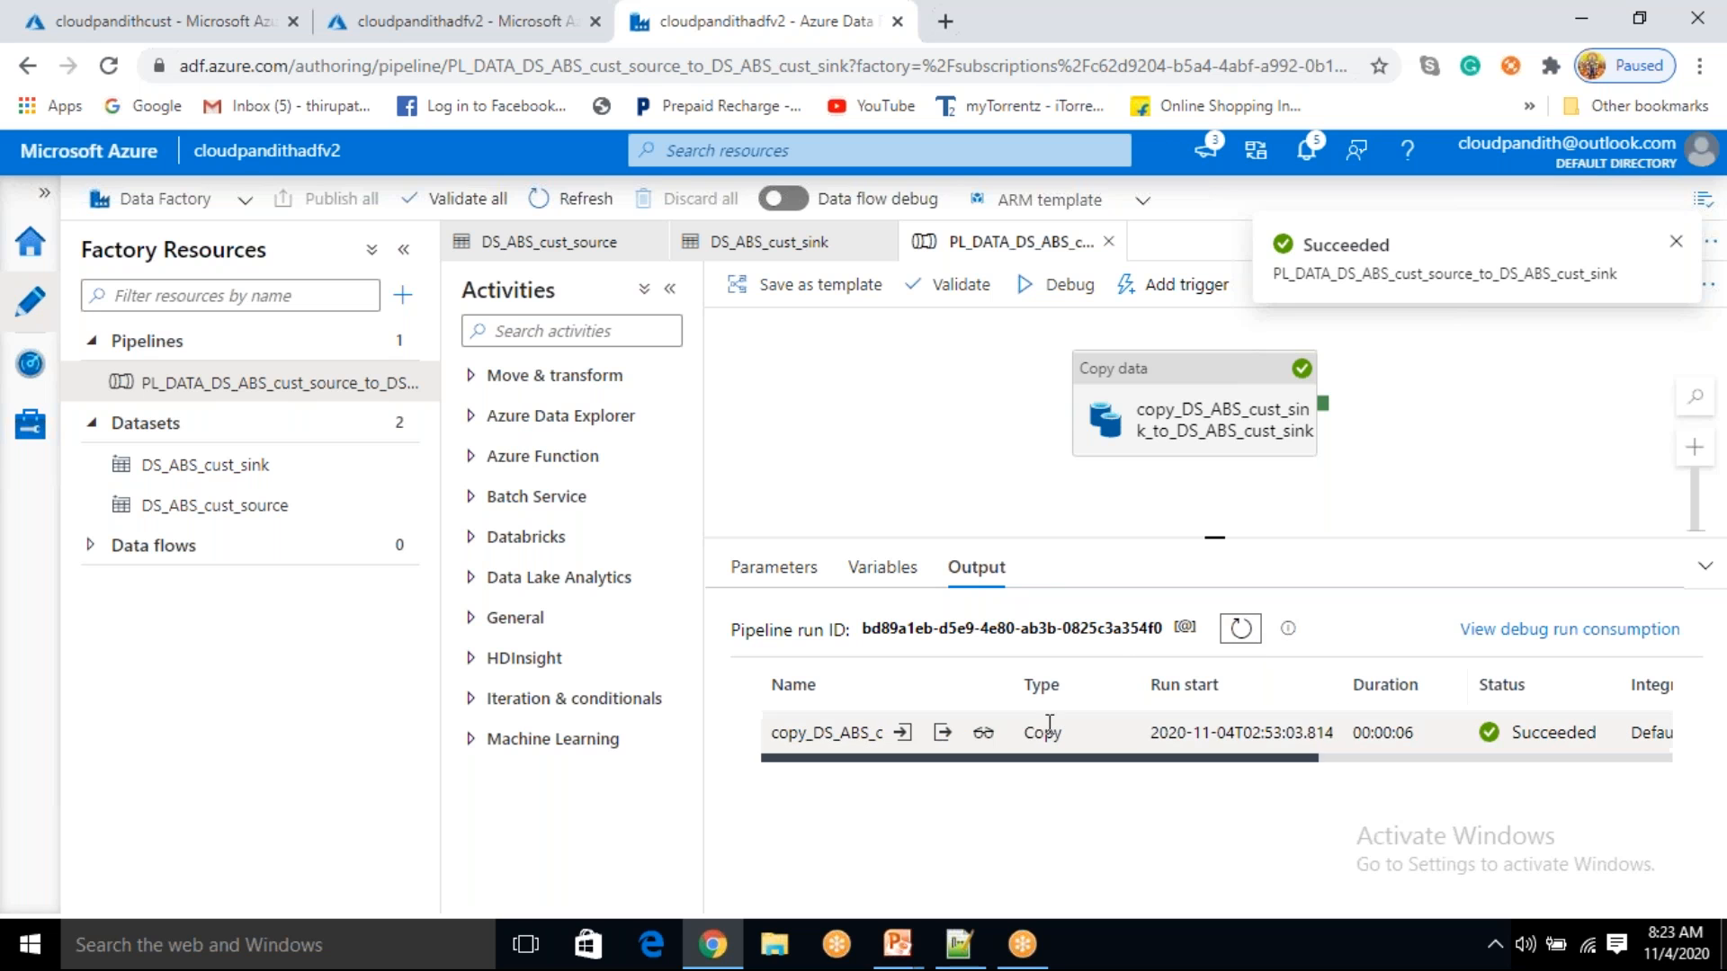
- List the debug pipeline runs in monitoring and widen the Pipeline name column to read the full names
left_click(30, 364)
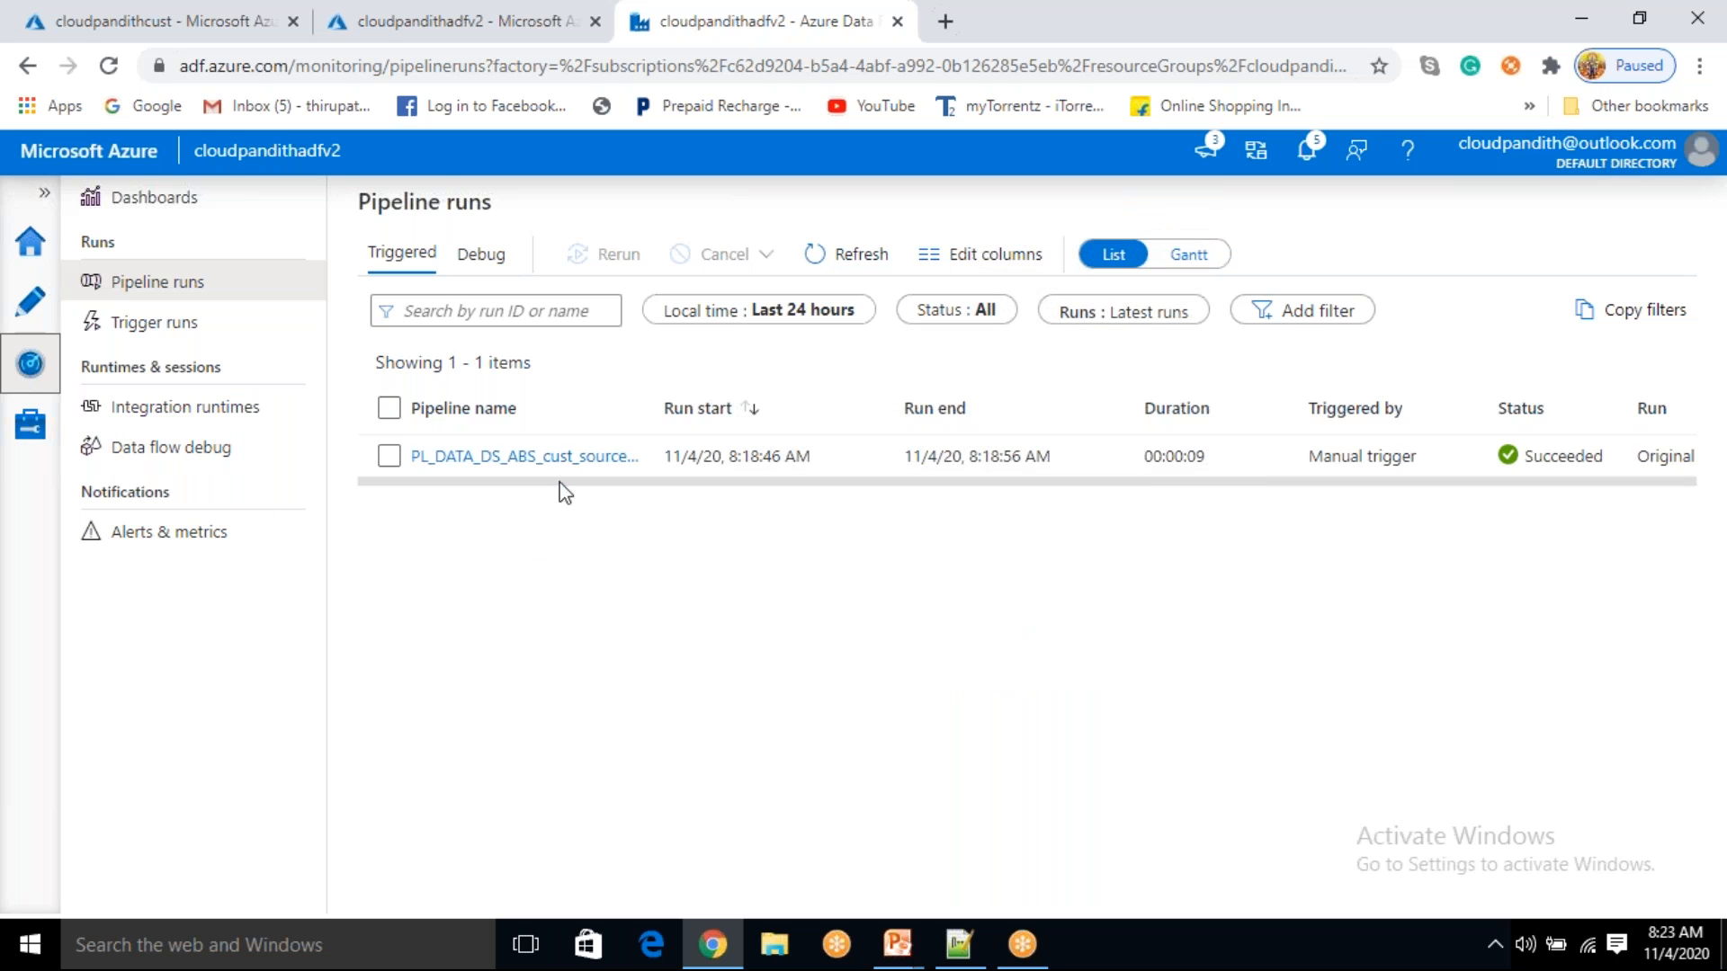
left_click(497, 269)
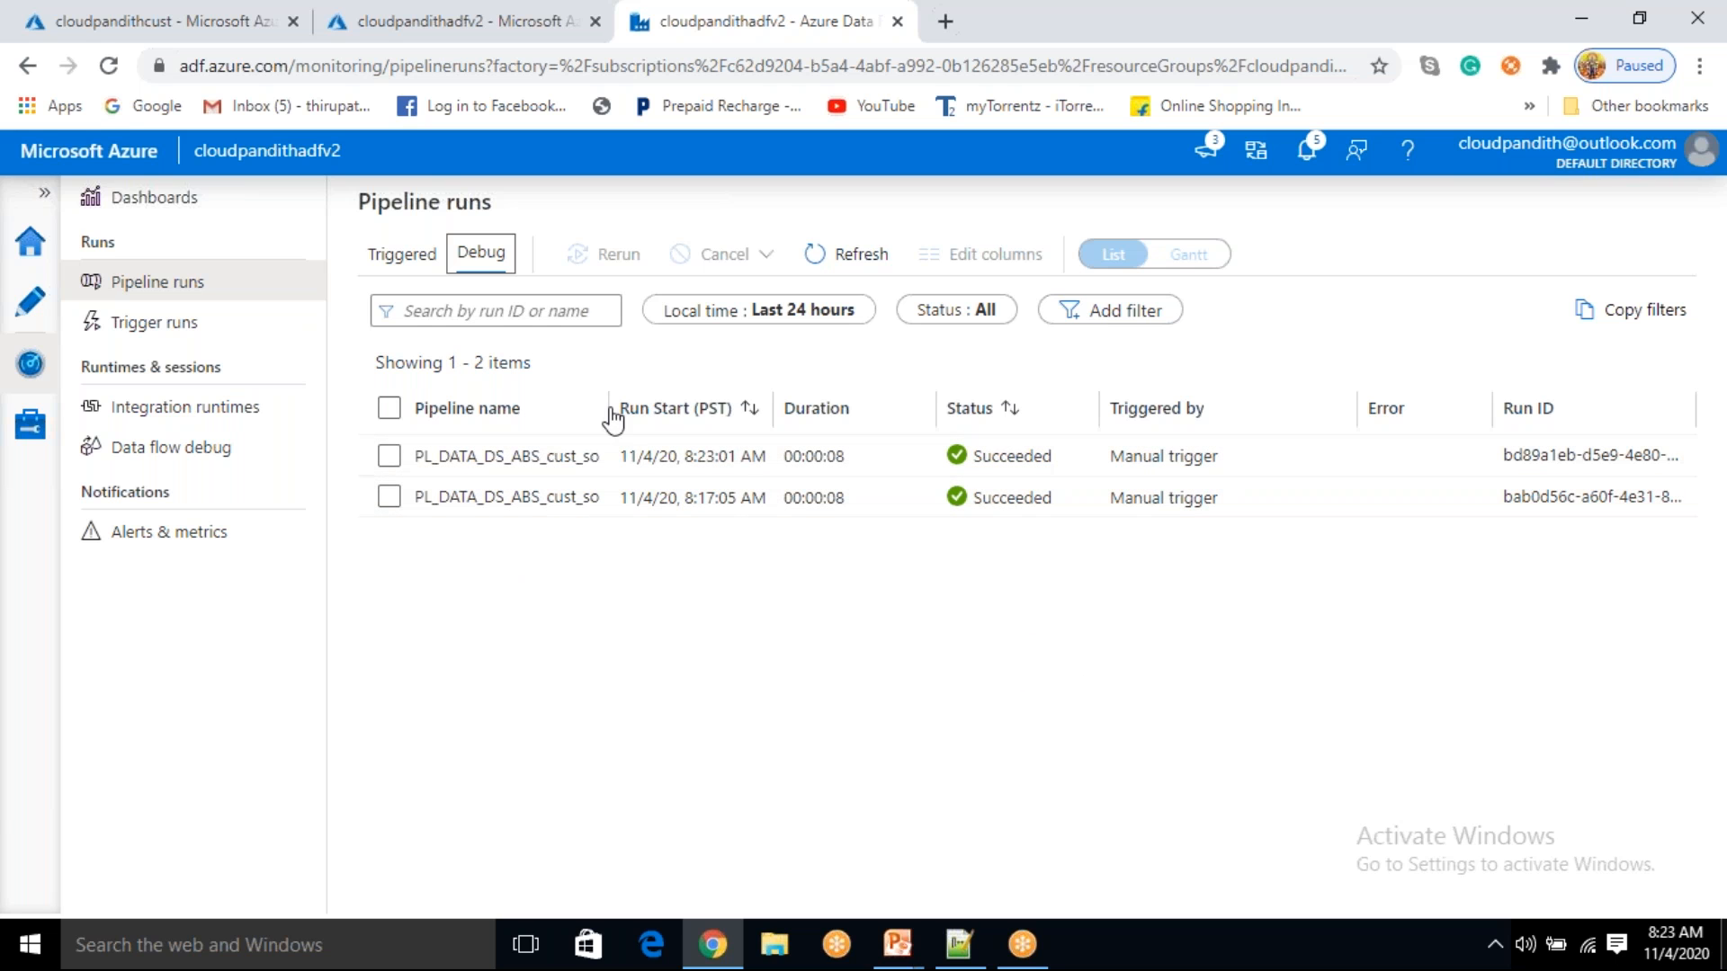
left_click_drag(609, 410, 989, 409)
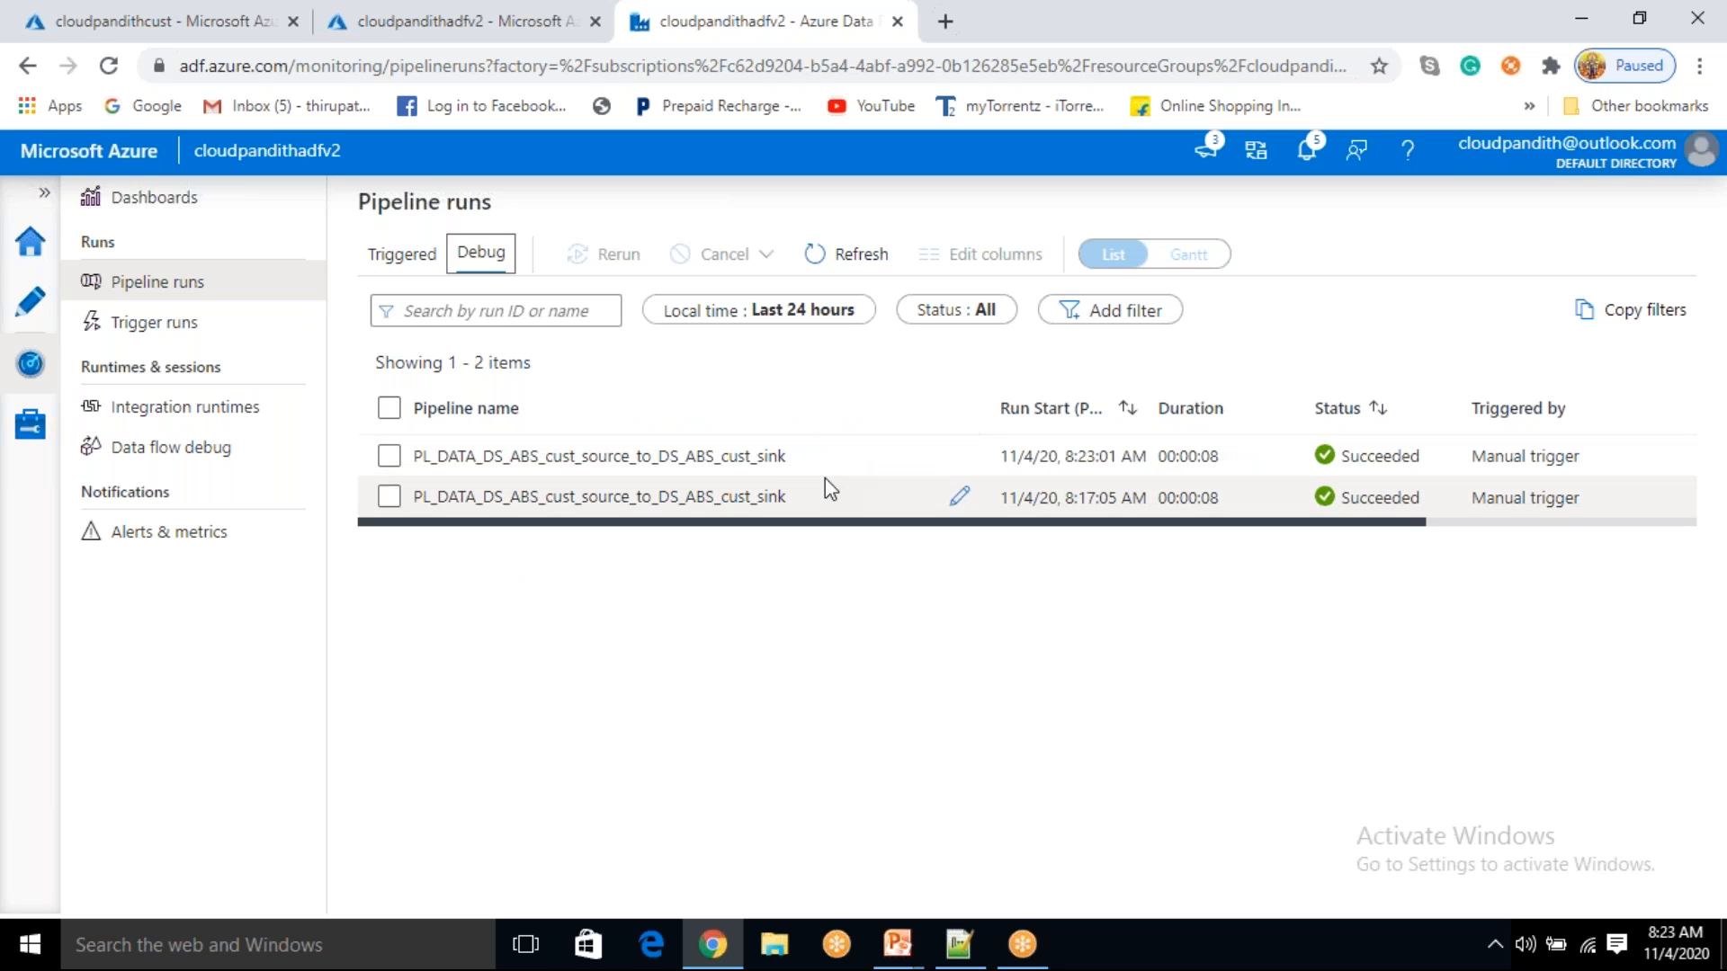